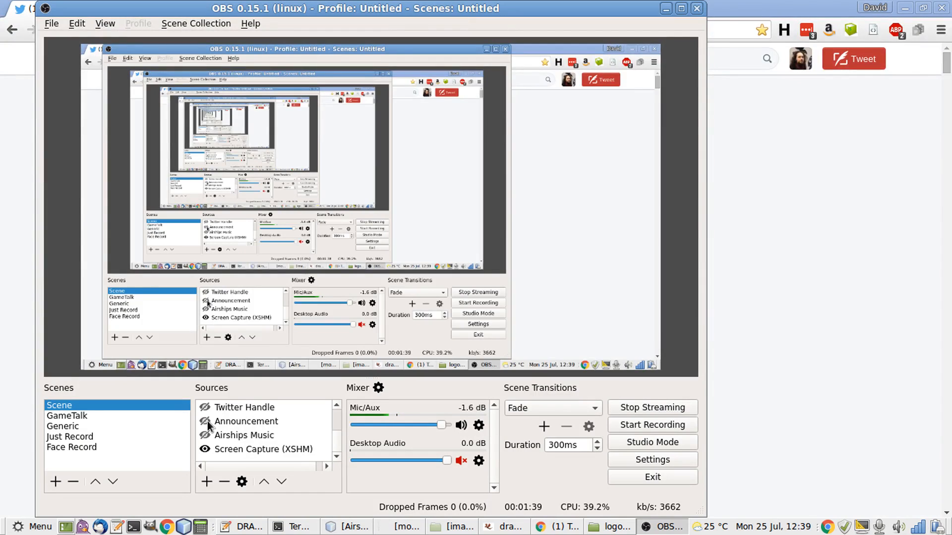
- Switch to NetBeans, debug the Airships project and launch the game at 800x600
{"action": "key", "text": "alt+Tab"}
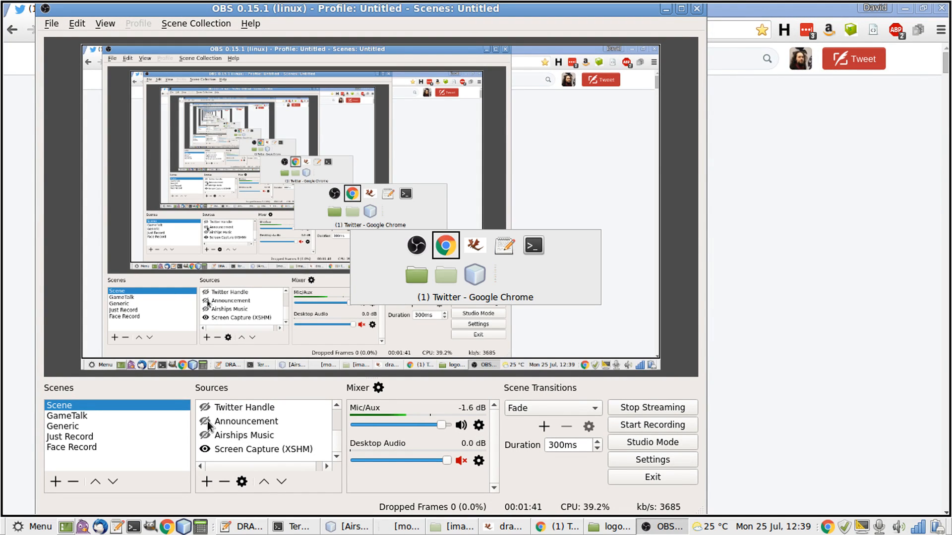
{"action": "key", "text": "alt+Tab"}
{"action": "key", "text": "alt+Tab"}
{"action": "key", "text": "alt+Tab"}
{"action": "key", "text": "alt+Tab"}
{"action": "key", "text": "alt+Tab"}
{"action": "key", "text": "alt+Tab"}
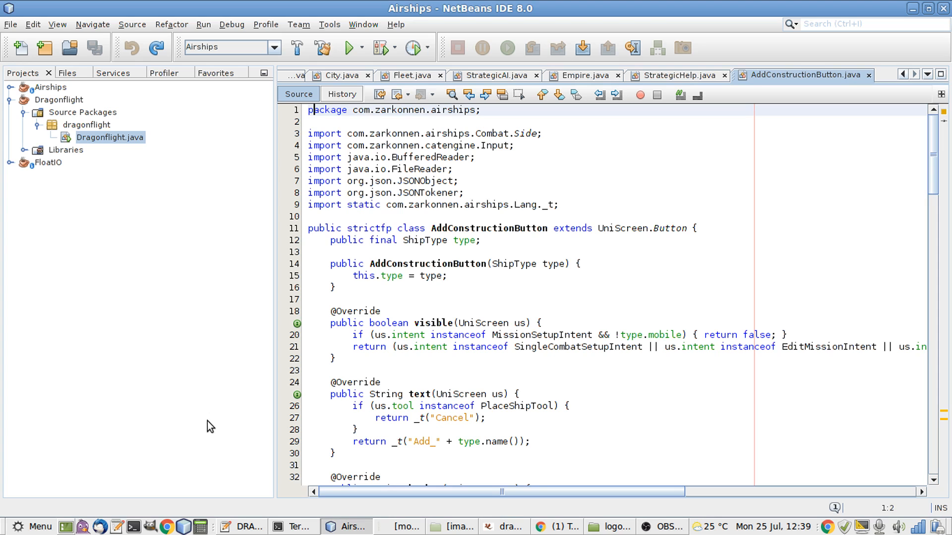
{"action": "left_click", "coordinate": [380, 50]}
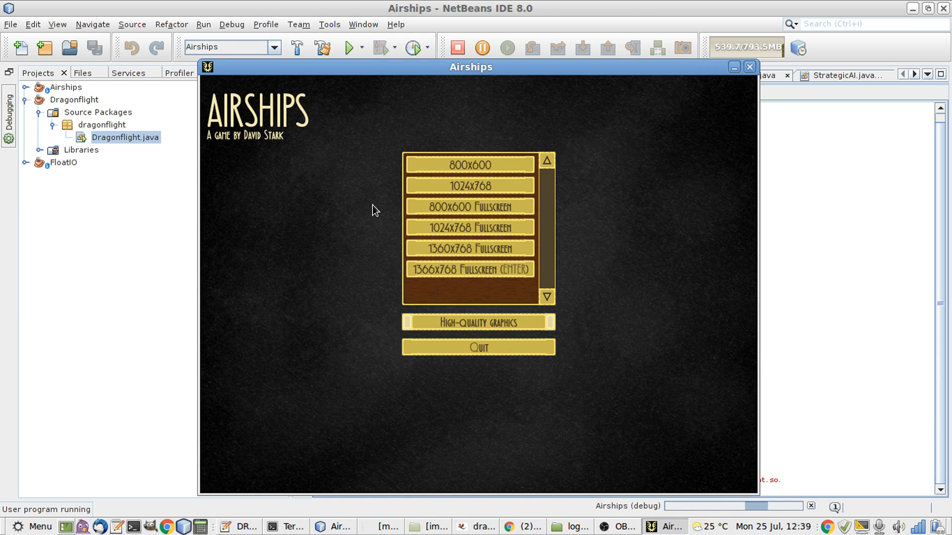
{"action": "left_click", "coordinate": [434, 168]}
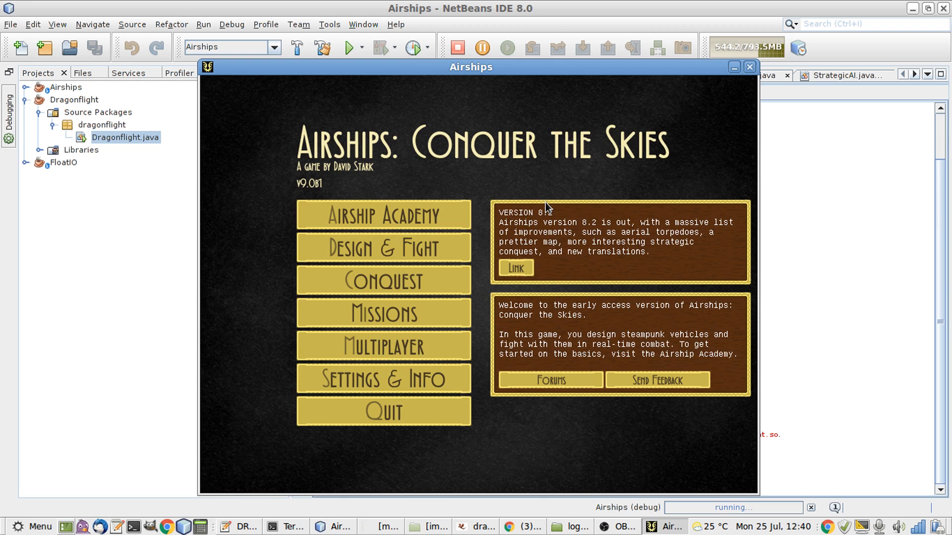
- Set up a Design & Fight combat and place the Dragon airship on the player's side
{"action": "key", "text": "d"}
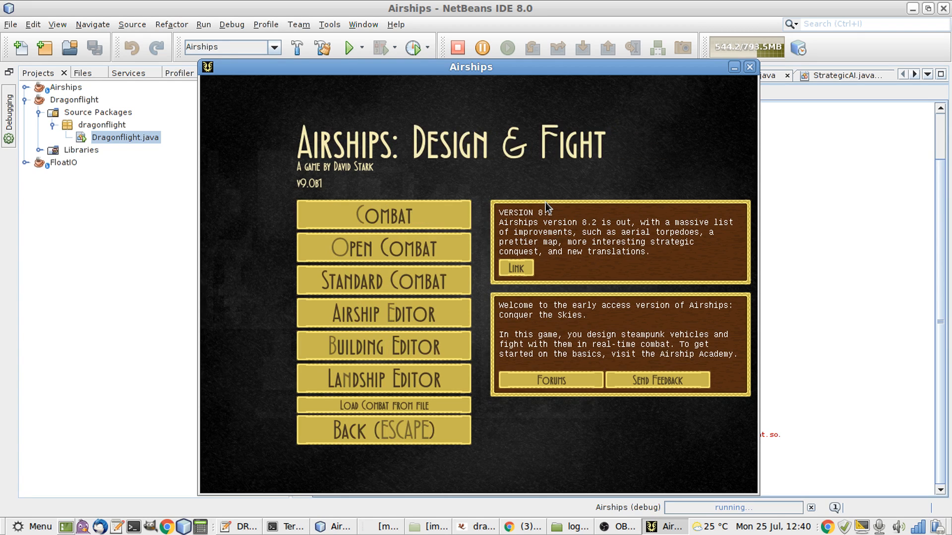
{"action": "key", "text": "c"}
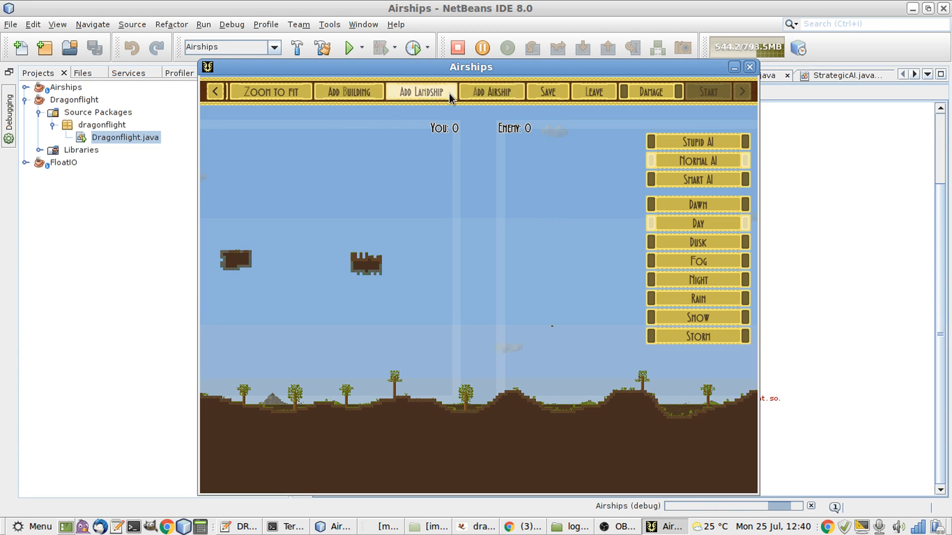
{"action": "left_click", "coordinate": [468, 98]}
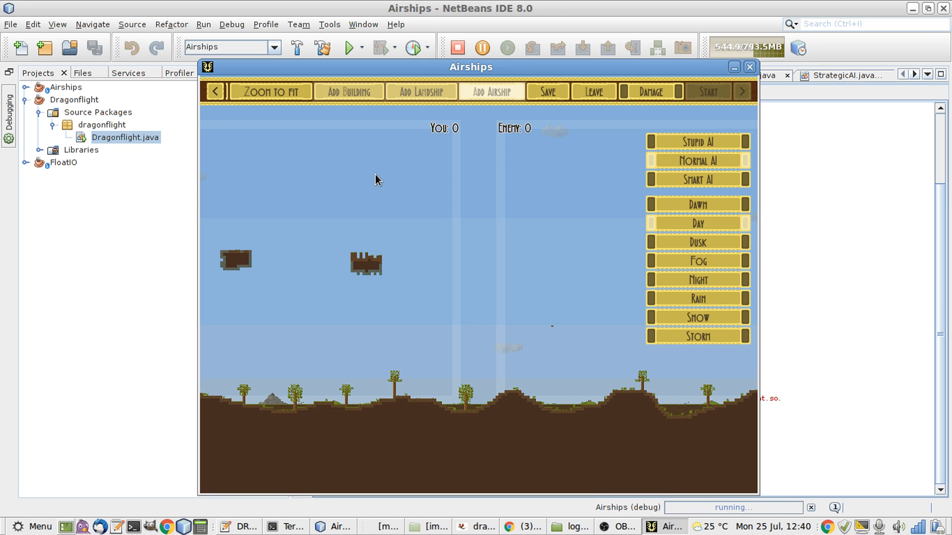
{"action": "left_click", "coordinate": [375, 174]}
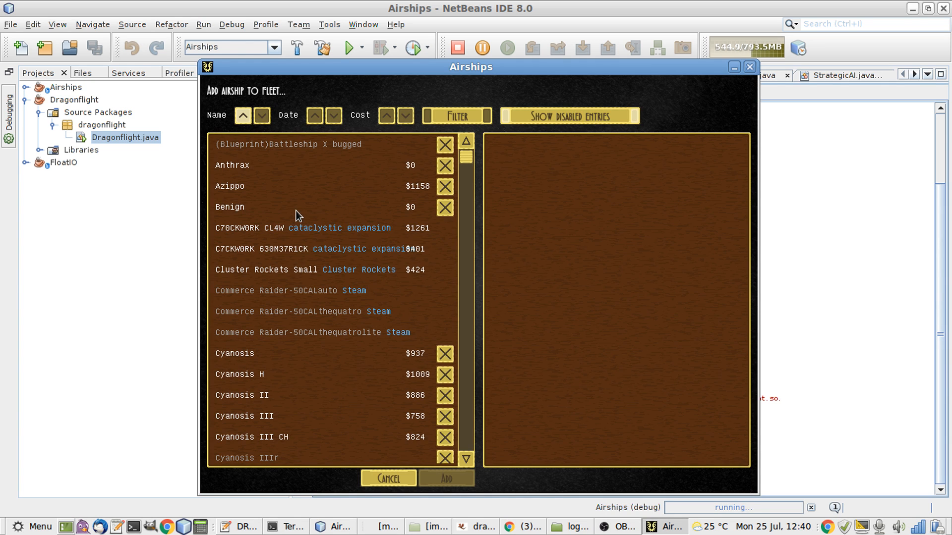
{"action": "scroll", "coordinate": [295, 214], "scroll_direction": "down", "scroll_amount": 3}
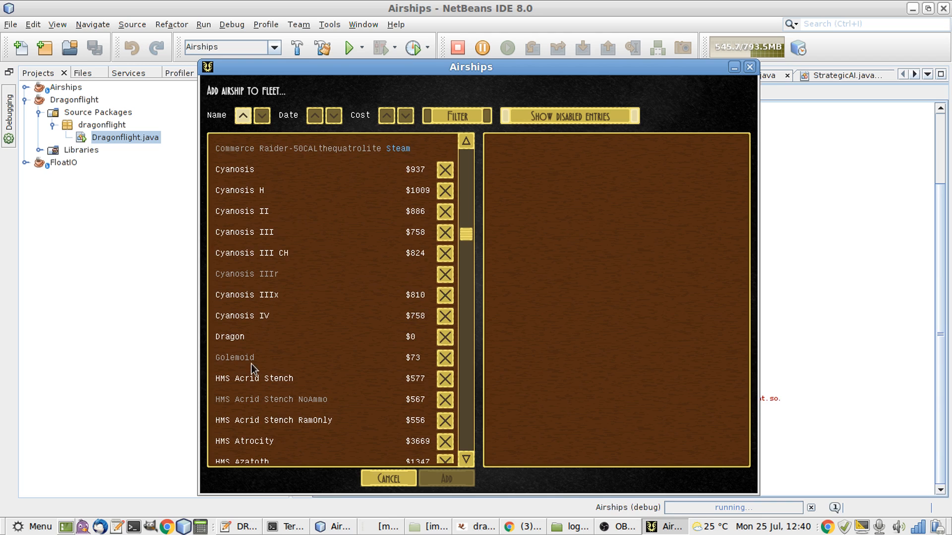
{"action": "double_click", "coordinate": [237, 343]}
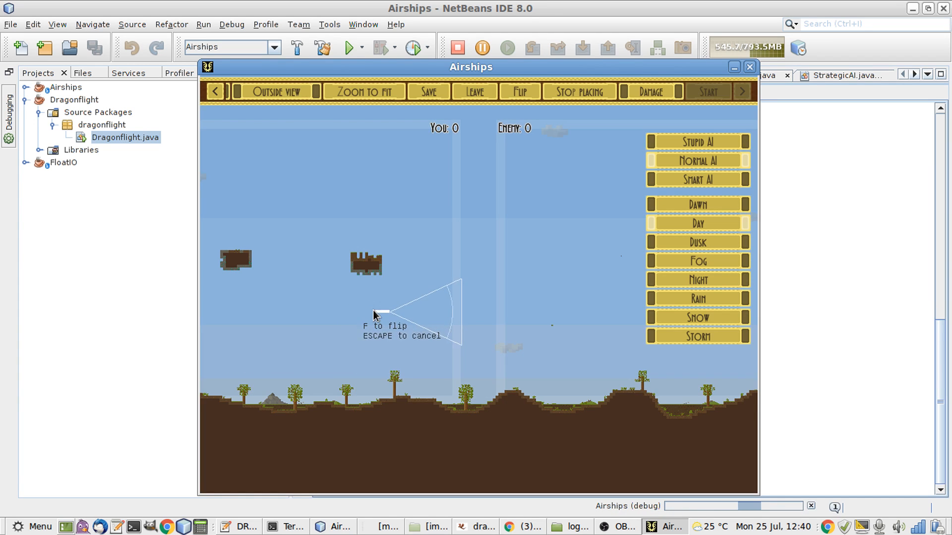
{"action": "left_click", "coordinate": [377, 309]}
{"action": "key", "text": "Escape"}
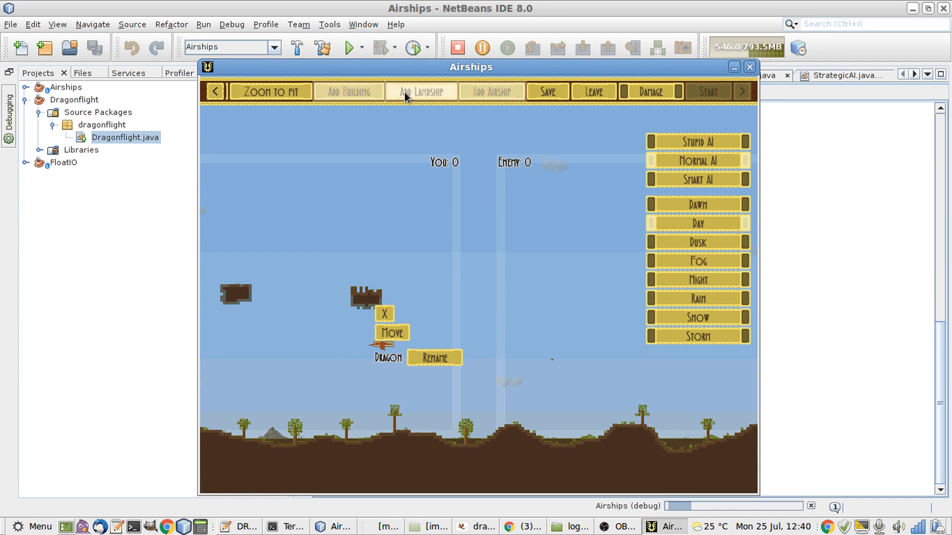
- Place the Defensive Structure 17 building on a hill on the enemy side
{"action": "left_click", "coordinate": [370, 93]}
{"action": "key", "text": "Down"}
{"action": "key", "text": "Up"}
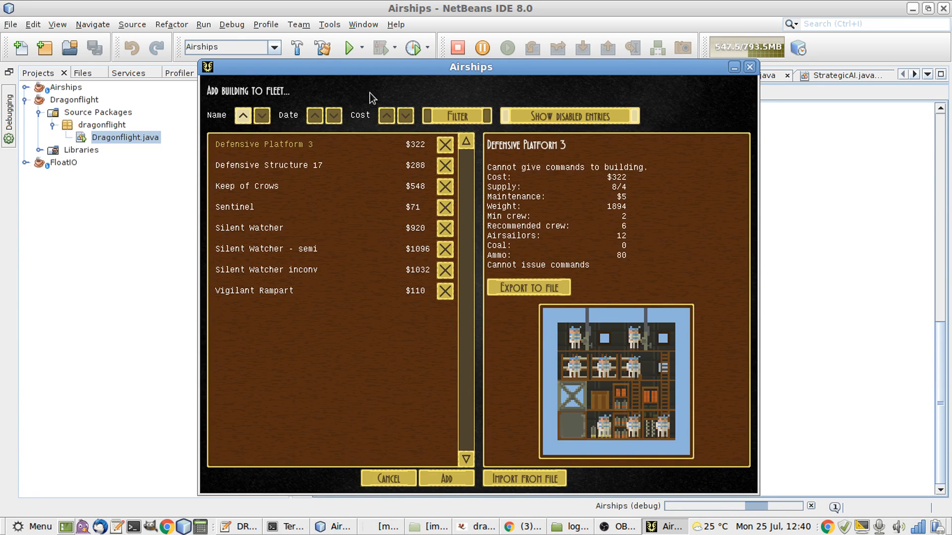
{"action": "key", "text": "Down"}
{"action": "key", "text": "Return"}
{"action": "key", "text": "f"}
{"action": "key", "text": "d"}
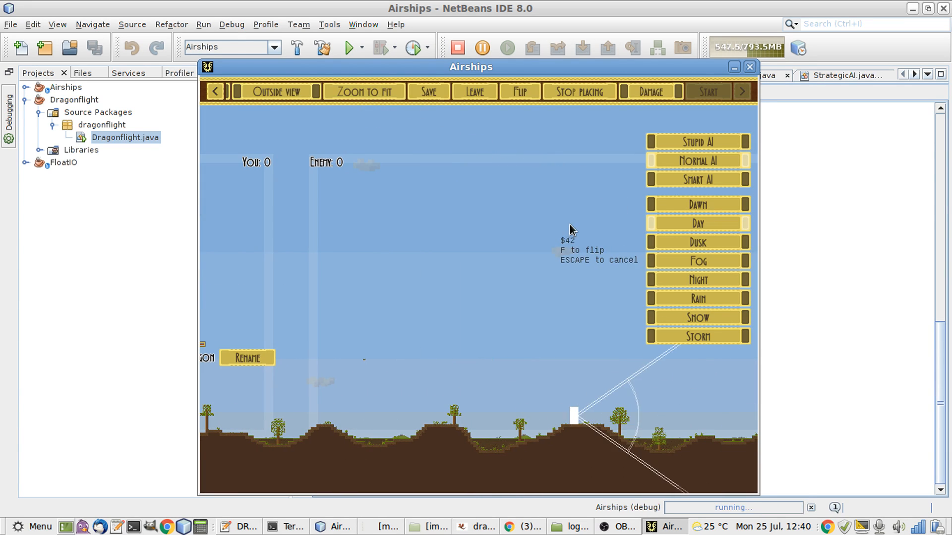
{"action": "left_click", "coordinate": [577, 234]}
{"action": "key", "text": "Left"}
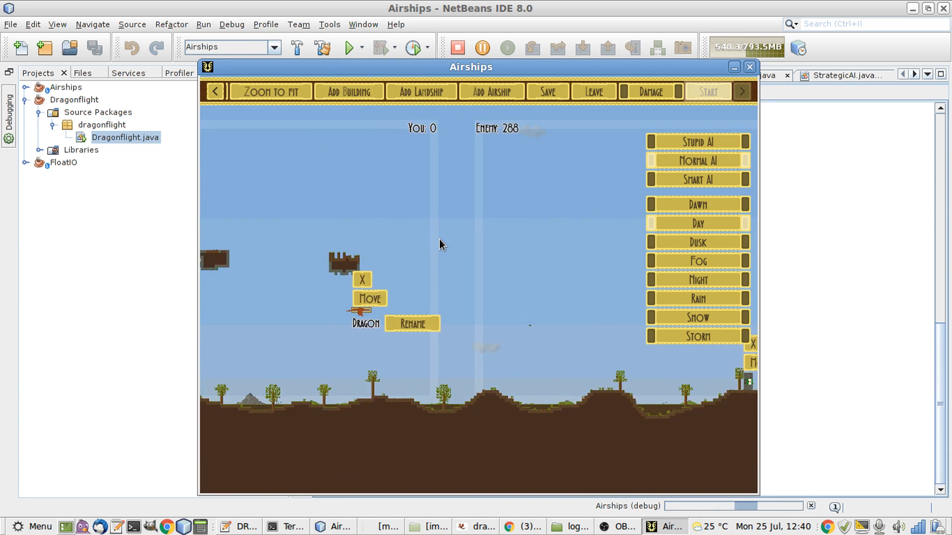
- Start the combat, hide the interface and examine the Dragon's wing animation up close
{"action": "key", "text": "Return"}
{"action": "scroll", "coordinate": [488, 334], "scroll_direction": "up", "scroll_amount": 4}
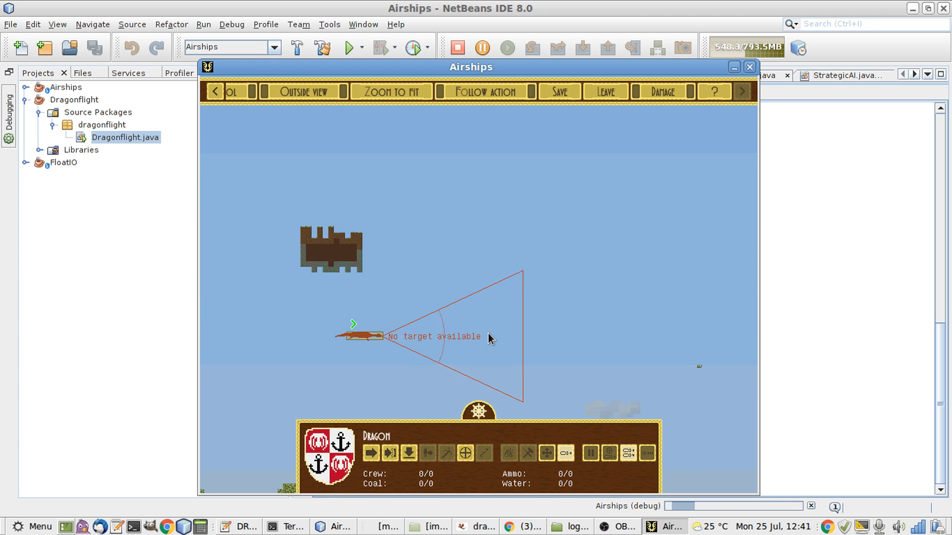
{"action": "key", "text": "h"}
{"action": "key", "text": "Left"}
{"action": "key", "text": "Down"}
{"action": "scroll", "coordinate": [488, 333], "scroll_direction": "up", "scroll_amount": 1}
{"action": "scroll", "coordinate": [489, 338], "scroll_direction": "up", "scroll_amount": 5}
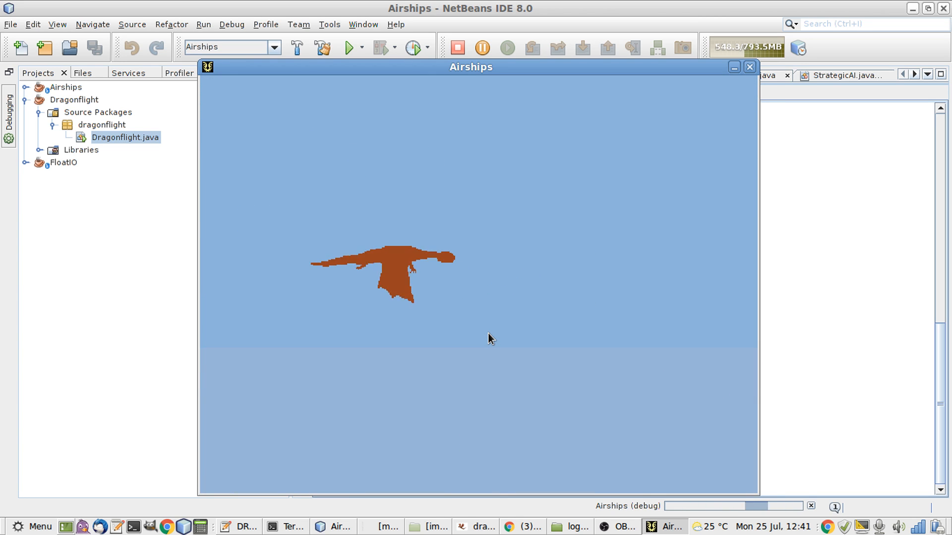
{"action": "scroll", "coordinate": [488, 333], "scroll_direction": "up", "scroll_amount": 3}
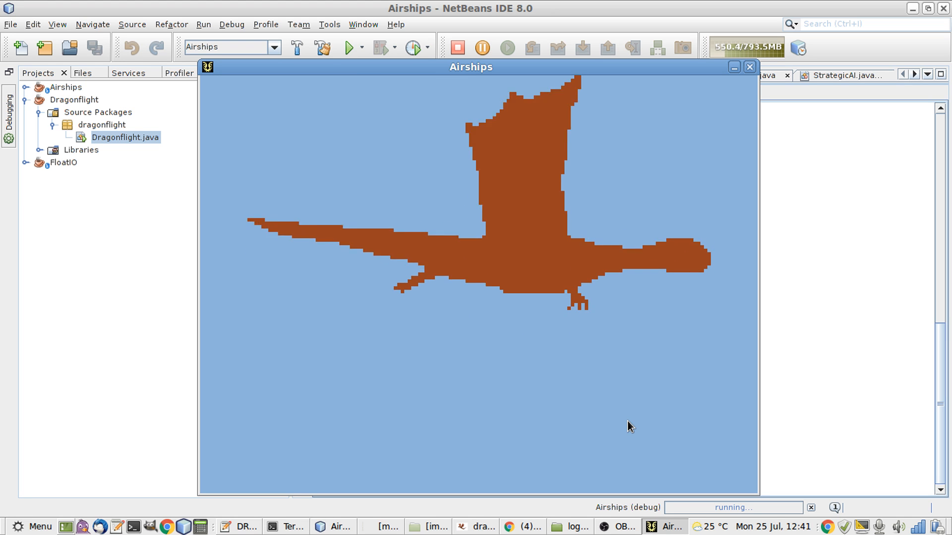
- Switch to DRAGON.json in Pluma, set the external appearance's animation interval to 800 and save the file
{"action": "key", "text": "alt+Tab"}
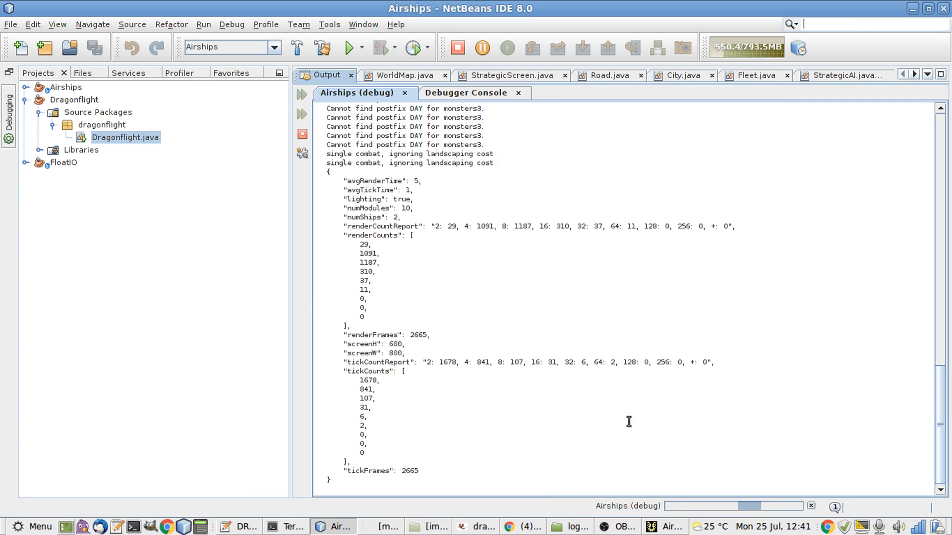
{"action": "key", "text": "alt+Tab"}
{"action": "key", "text": "Tab"}
{"action": "key", "text": "Tab"}
{"action": "key", "text": "Tab"}
{"action": "key", "text": "Tab"}
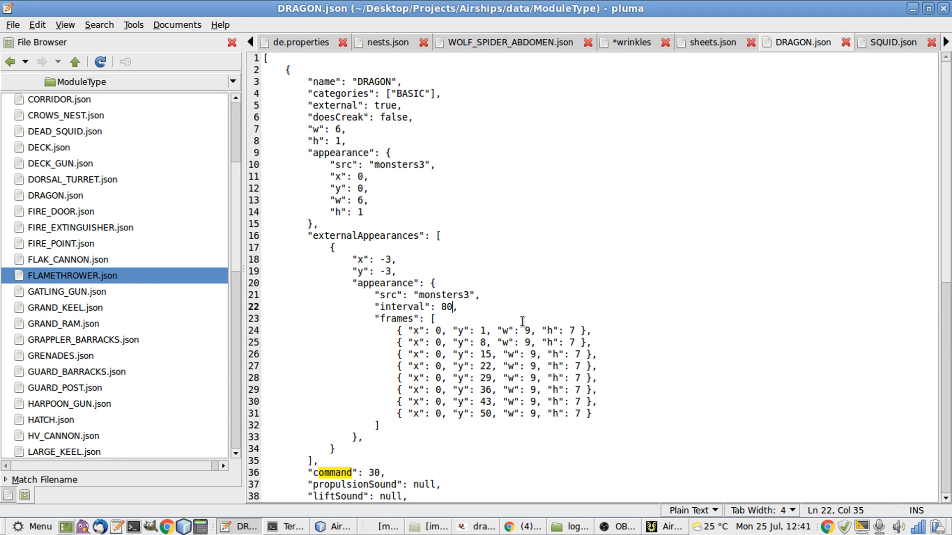
{"action": "type", "text": "0"}
{"action": "key", "text": "ctrl+s"}
- Switch back to the game, reload the game data from the mods screen and leave that screen
{"action": "key", "text": "alt+Tab"}
{"action": "key", "text": "Tab"}
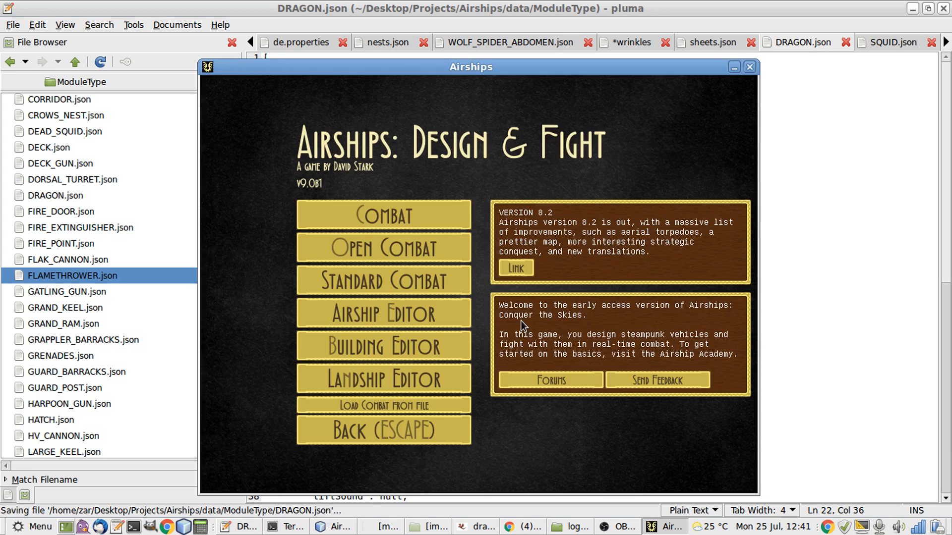
{"action": "key", "text": "Escape"}
{"action": "key", "text": "s"}
{"action": "key", "text": "m"}
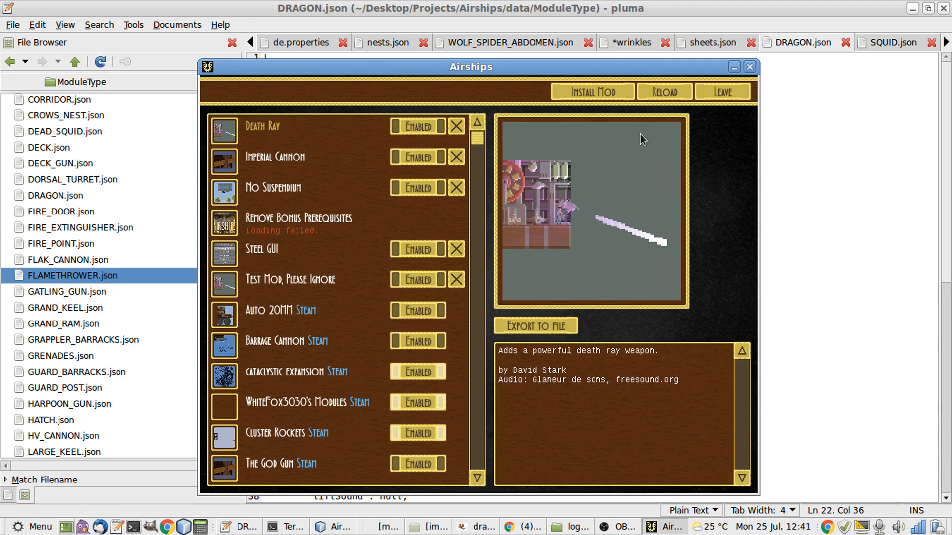
{"action": "left_click", "coordinate": [667, 94]}
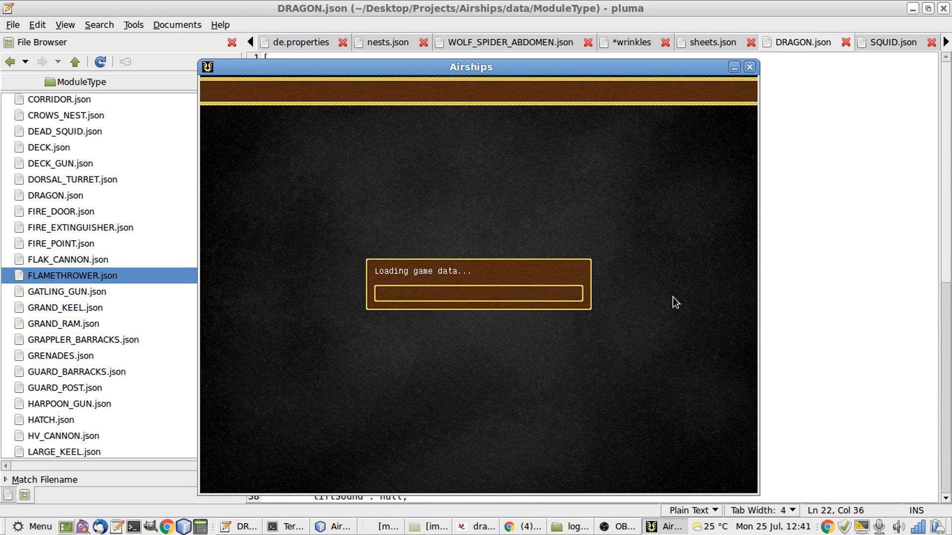
{"action": "key", "text": "Escape"}
- Switch to monsters3.xcf in GIMP, show the 16x16 grid layer and examine the dragon frames against it
{"action": "key", "text": "alt+Tab"}
{"action": "key", "text": "alt+Tab"}
{"action": "key", "text": "alt+Tab"}
{"action": "key", "text": "alt+Tab"}
{"action": "key", "text": "alt+Tab"}
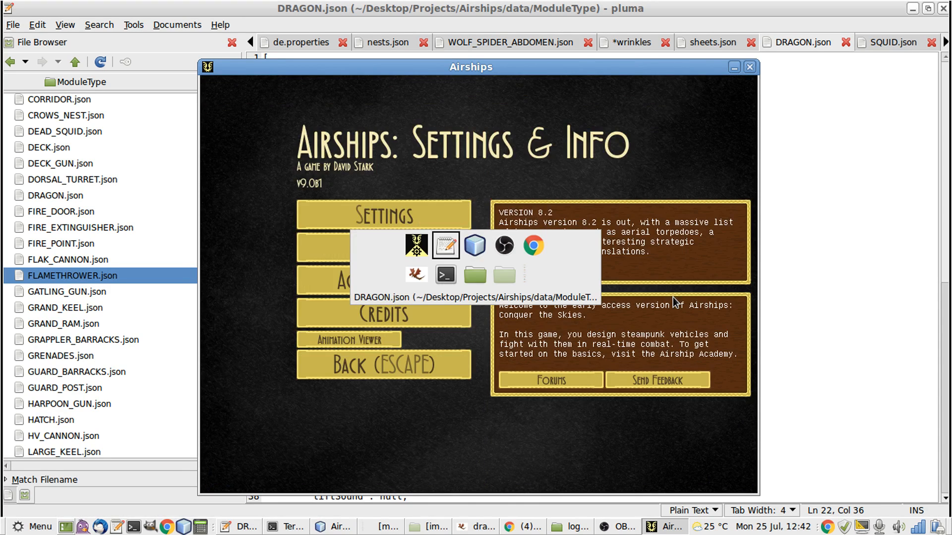
{"action": "key", "text": "alt+Tab"}
{"action": "key", "text": "alt+Tab"}
{"action": "key", "text": "alt+Tab"}
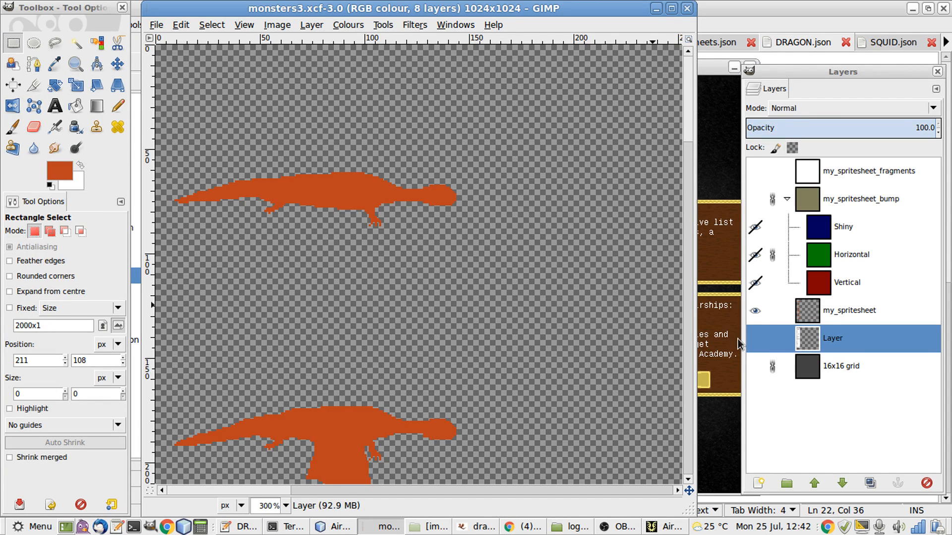
{"action": "left_click", "coordinate": [755, 365]}
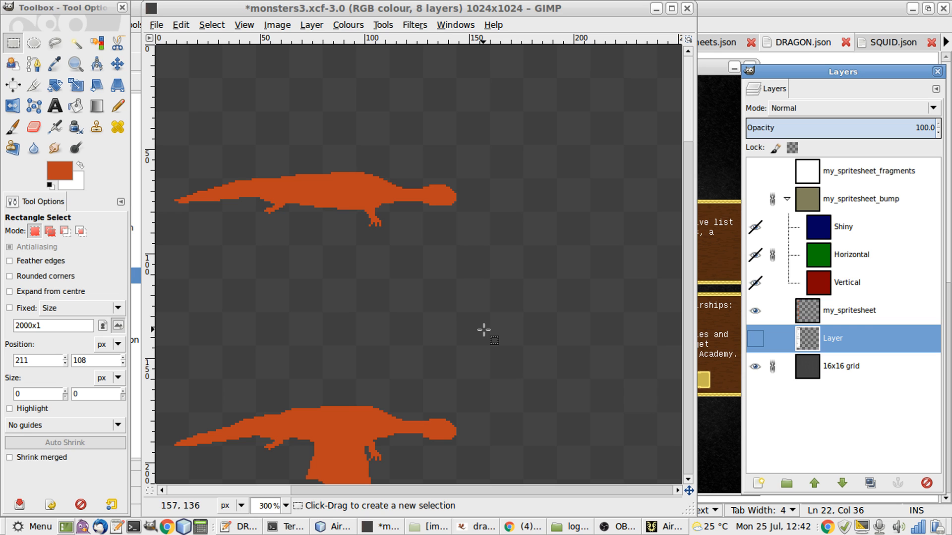
{"action": "scroll", "coordinate": [484, 330], "scroll_direction": "down", "scroll_amount": 3}
{"action": "scroll", "coordinate": [484, 330], "scroll_direction": "up", "scroll_amount": 3}
- Switch back to the game and set the new combat's conditions to Day
{"action": "key", "text": "alt+Tab"}
{"action": "key", "text": "alt+Tab"}
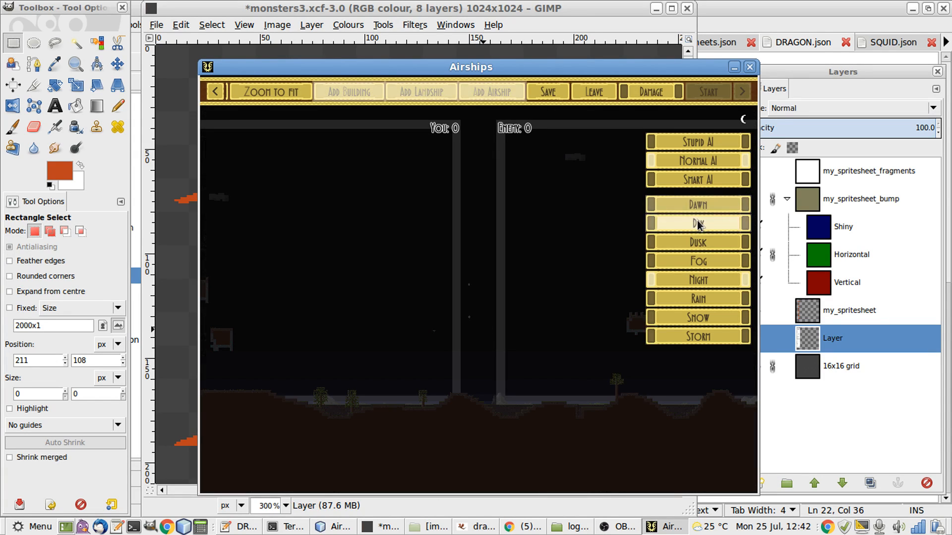
{"action": "left_click", "coordinate": [704, 224]}
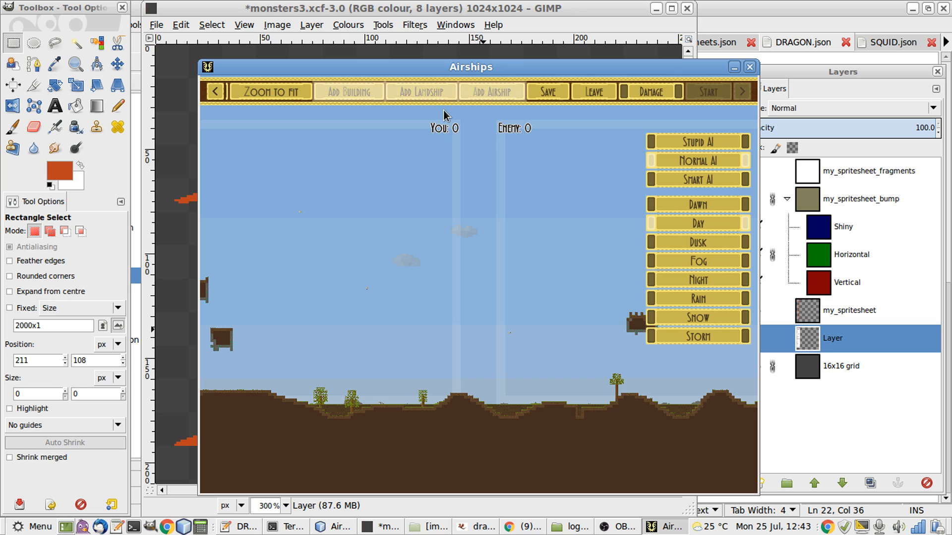
- Add the Dragon airship to the player's side of the daytime combat
{"action": "left_click", "coordinate": [466, 92]}
{"action": "scroll", "coordinate": [301, 207], "scroll_direction": "down", "scroll_amount": 5}
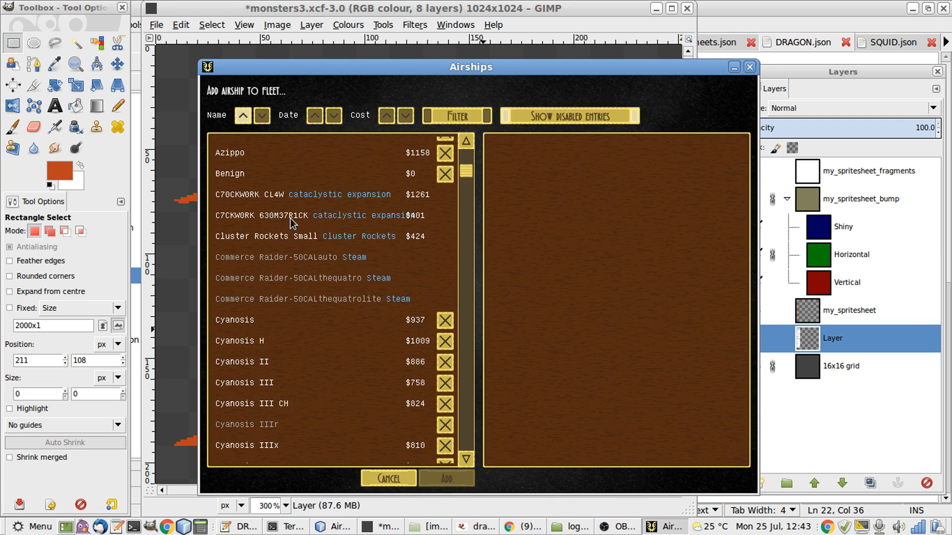
{"action": "double_click", "coordinate": [260, 302]}
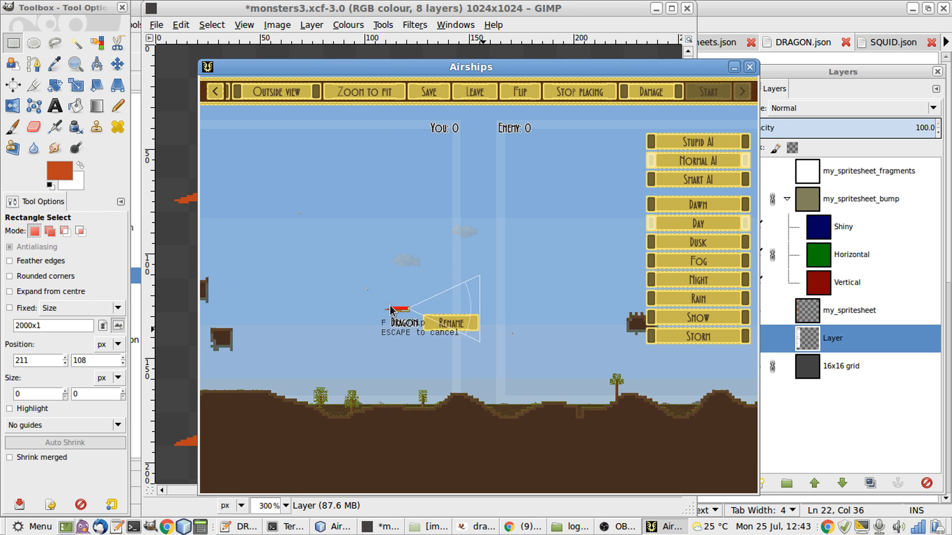
{"action": "left_click", "coordinate": [394, 321]}
{"action": "left_click", "coordinate": [429, 94]}
{"action": "key", "text": "Down"}
{"action": "key", "text": "Down"}
{"action": "key", "text": "Down"}
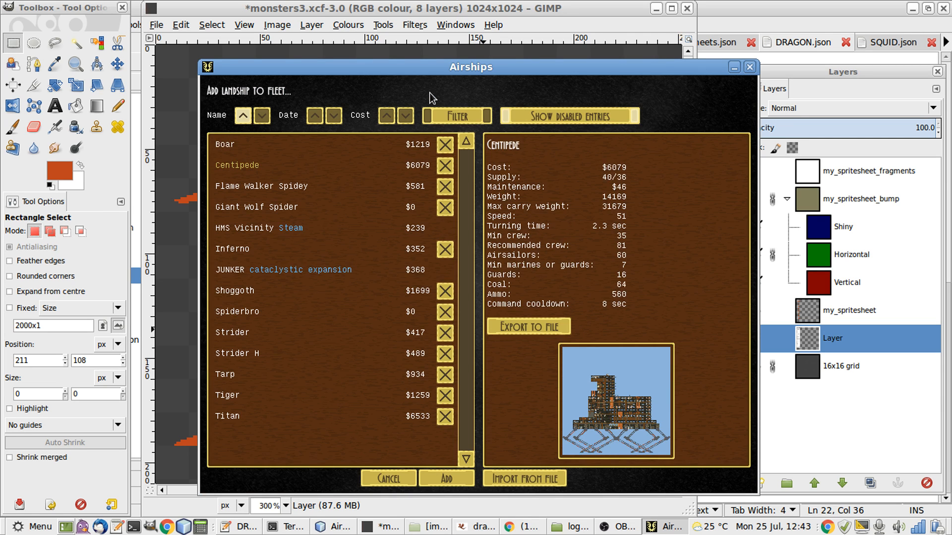
{"action": "key", "text": "Escape"}
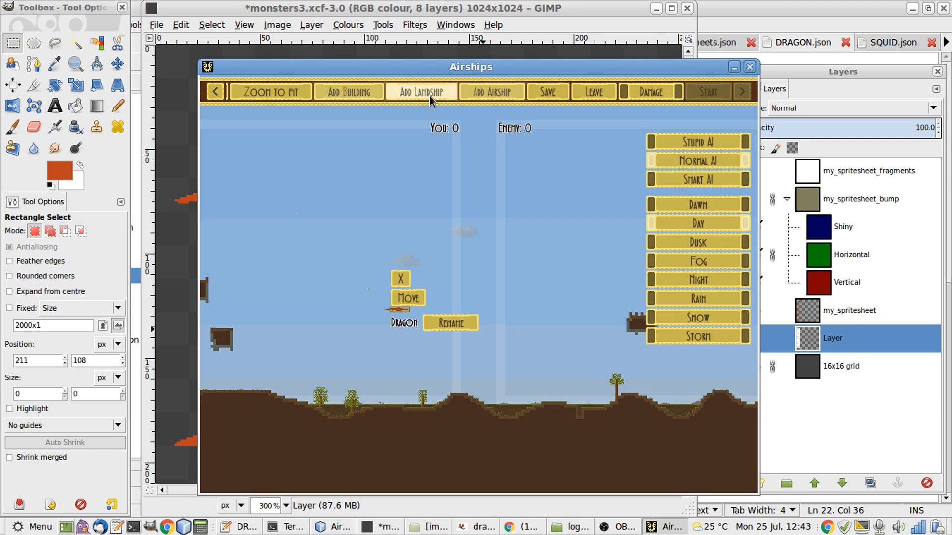
- Place the Defensive Platform 3 building on the enemy side and start the combat
{"action": "left_click", "coordinate": [508, 96]}
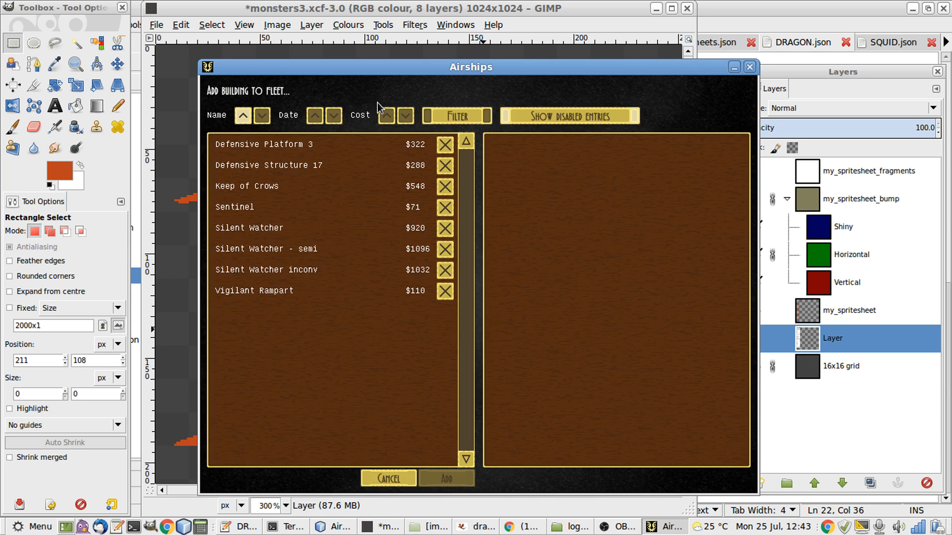
{"action": "left_click", "coordinate": [357, 145]}
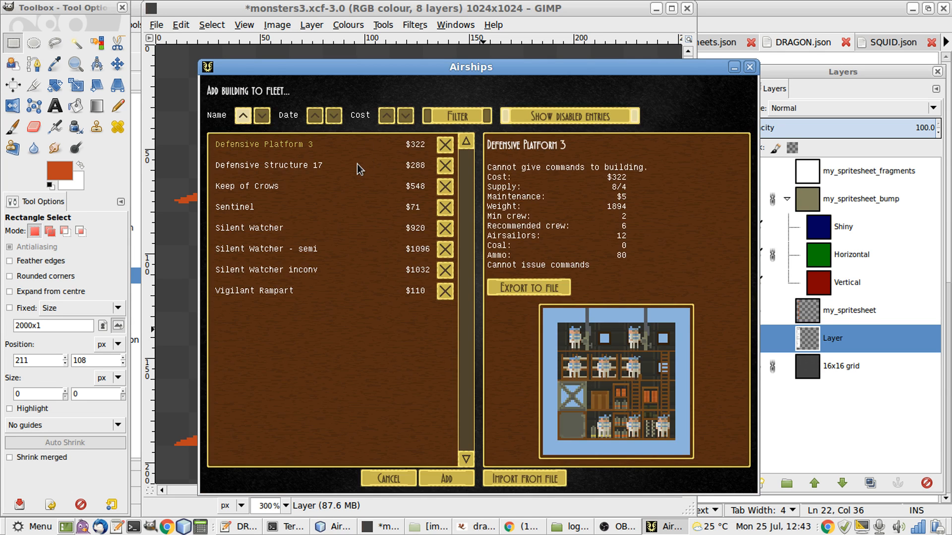
{"action": "left_click", "coordinate": [356, 145]}
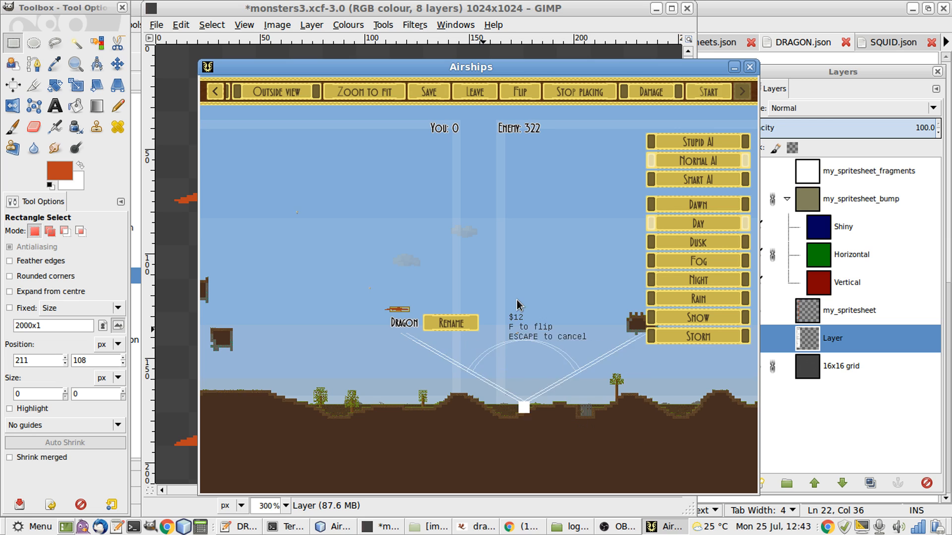
{"action": "left_click", "coordinate": [519, 409]}
{"action": "scroll", "coordinate": [517, 298], "scroll_direction": "up", "scroll_amount": 4}
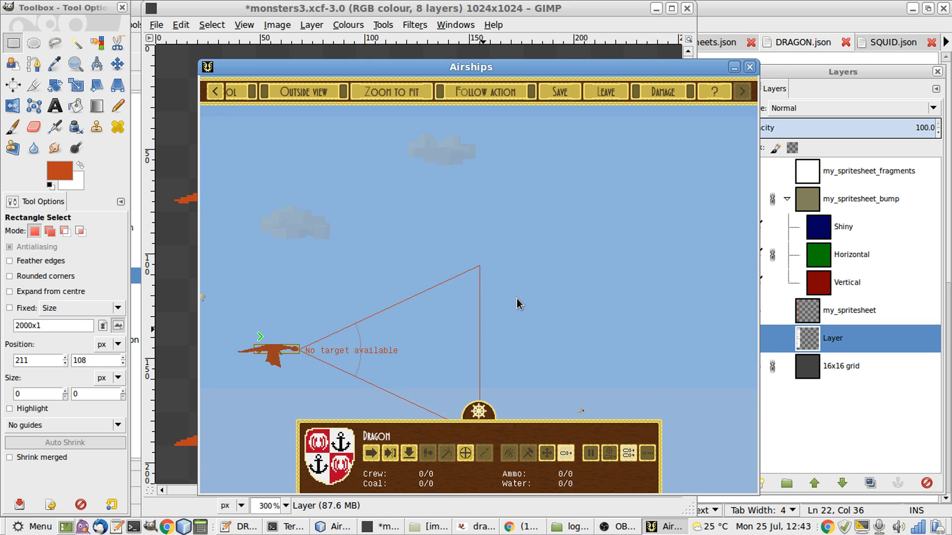
- Follow the flying Dragon in combat, hide the game interface and zoom in to examine its wing animation
{"action": "key", "text": "s"}
{"action": "key", "text": "a"}
{"action": "scroll", "coordinate": [515, 297], "scroll_direction": "up", "scroll_amount": 4}
{"action": "key", "text": "w"}
{"action": "scroll", "coordinate": [514, 297], "scroll_direction": "up", "scroll_amount": 3}
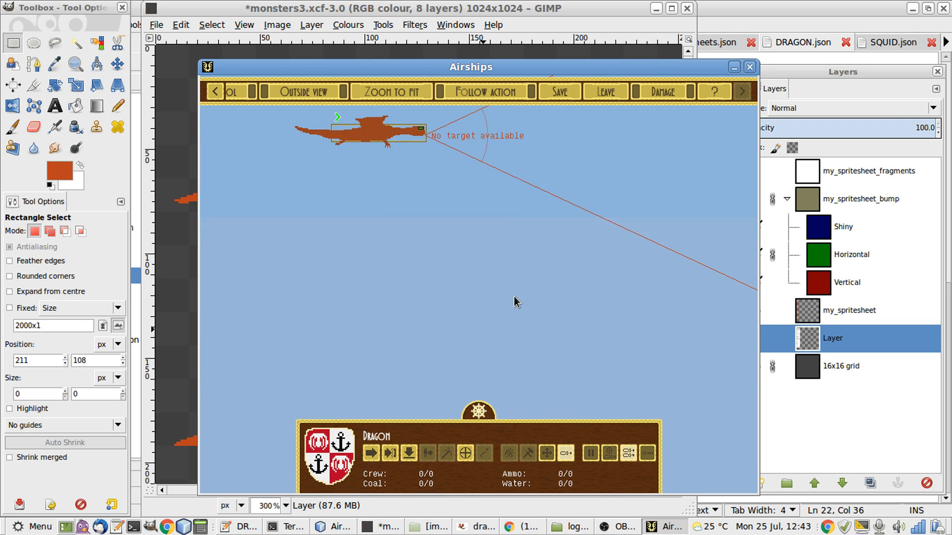
{"action": "key", "text": "w"}
{"action": "key", "text": "h"}
{"action": "key", "text": "a"}
{"action": "scroll", "coordinate": [514, 298], "scroll_direction": "up", "scroll_amount": 3}
{"action": "scroll", "coordinate": [514, 296], "scroll_direction": "up", "scroll_amount": 1}
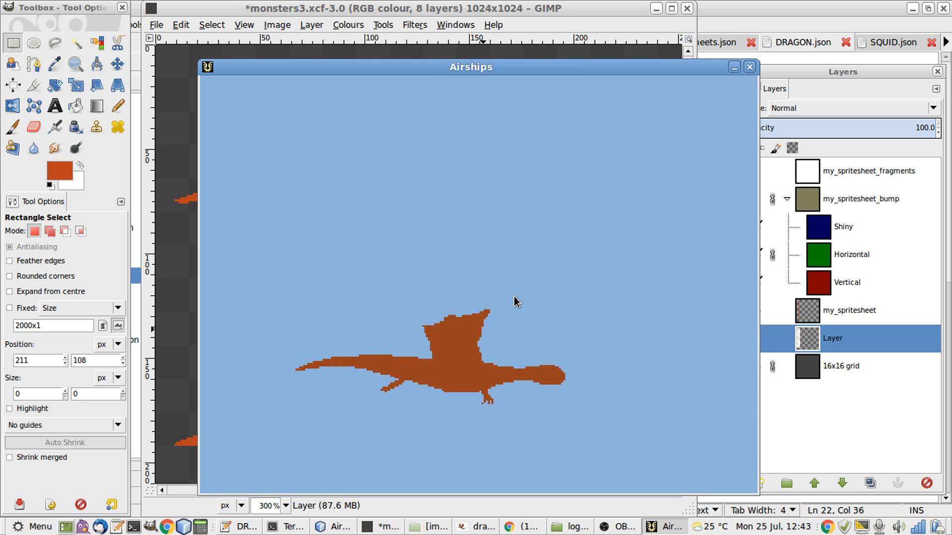
{"action": "key", "text": "s"}
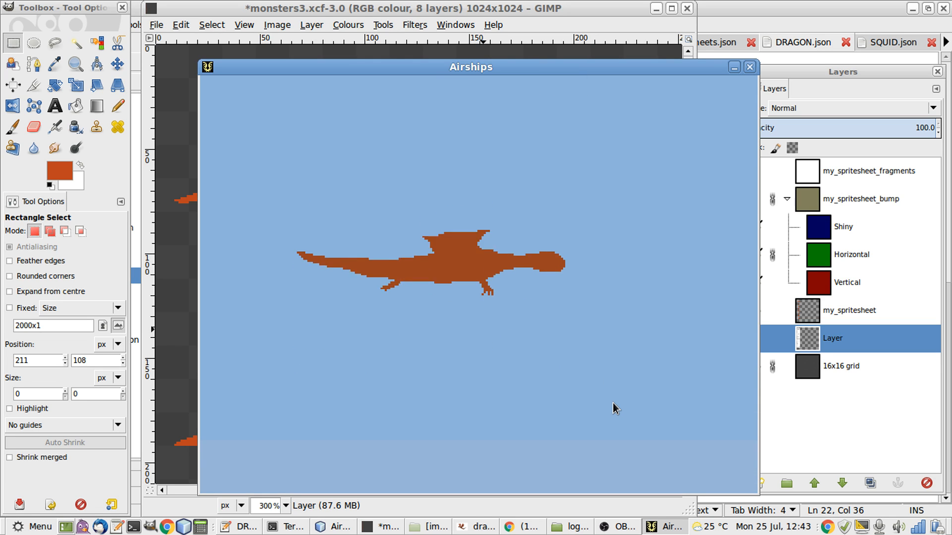
{"action": "scroll", "coordinate": [612, 403], "scroll_direction": "up", "scroll_amount": 3}
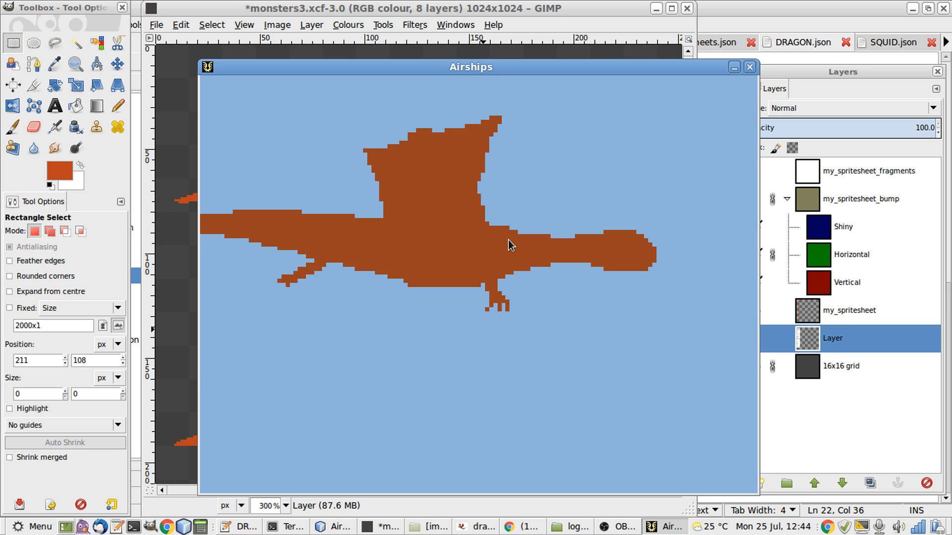
- Compare the dragon frames in GIMP's monsters3.xcf with the Dragon in the Airships combat, switching between both windows
{"action": "key", "text": "alt+Tab"}
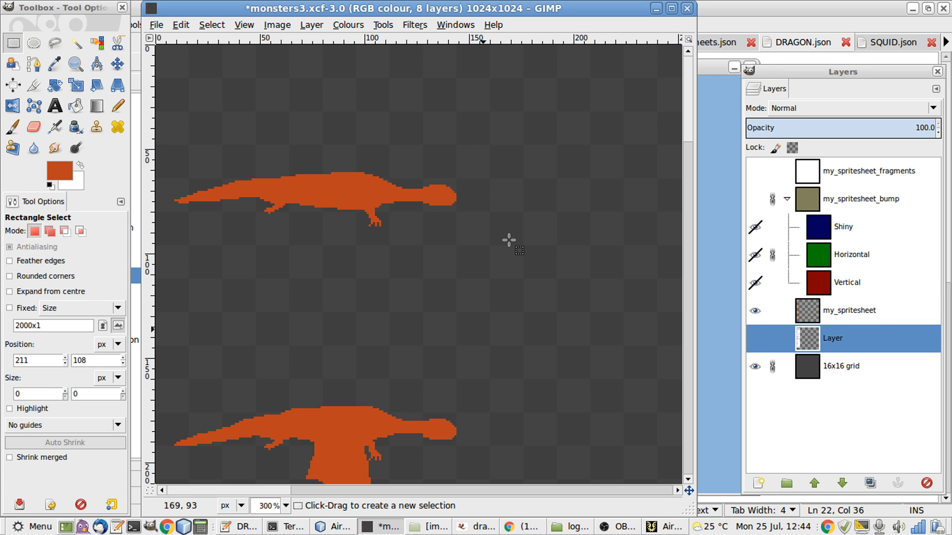
{"action": "scroll", "coordinate": [509, 240], "scroll_direction": "down", "scroll_amount": 15}
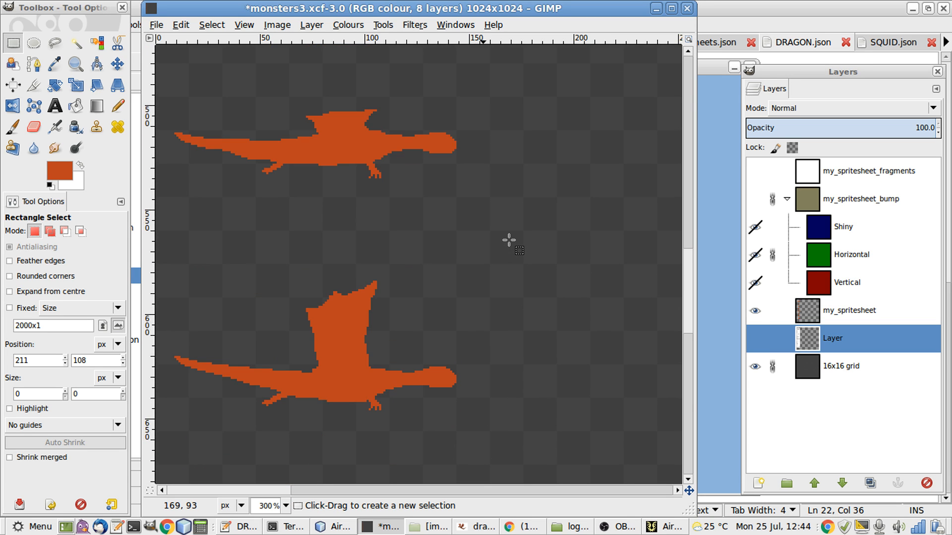
{"action": "scroll", "coordinate": [509, 240], "scroll_direction": "down", "scroll_amount": 5}
{"action": "key", "text": "alt+Tab"}
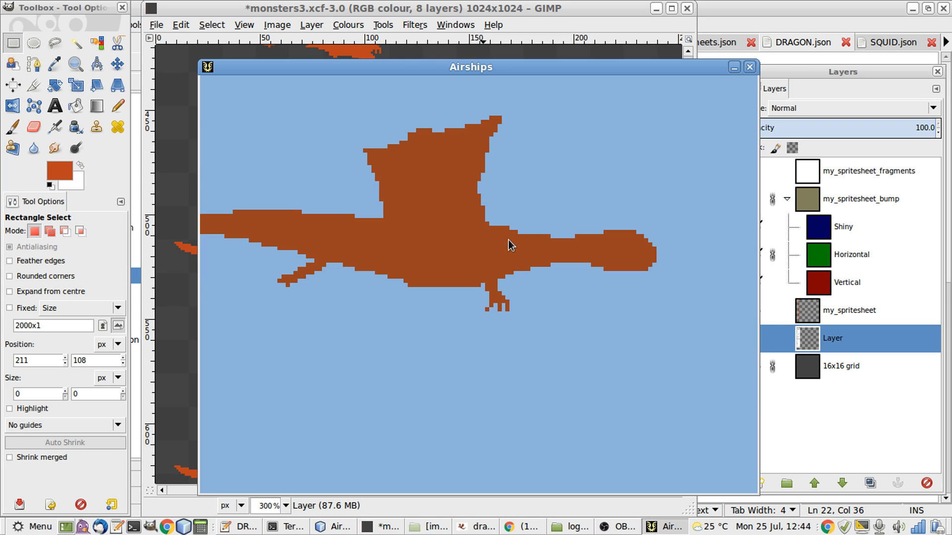
{"action": "key", "text": "alt+Tab"}
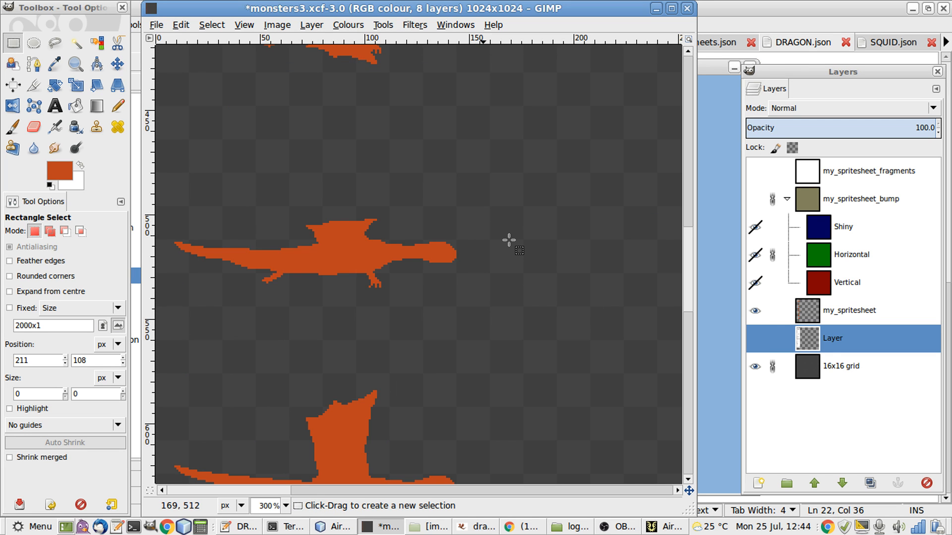
{"action": "scroll", "coordinate": [509, 241], "scroll_direction": "up", "scroll_amount": 4}
{"action": "scroll", "coordinate": [509, 241], "scroll_direction": "down", "scroll_amount": 15}
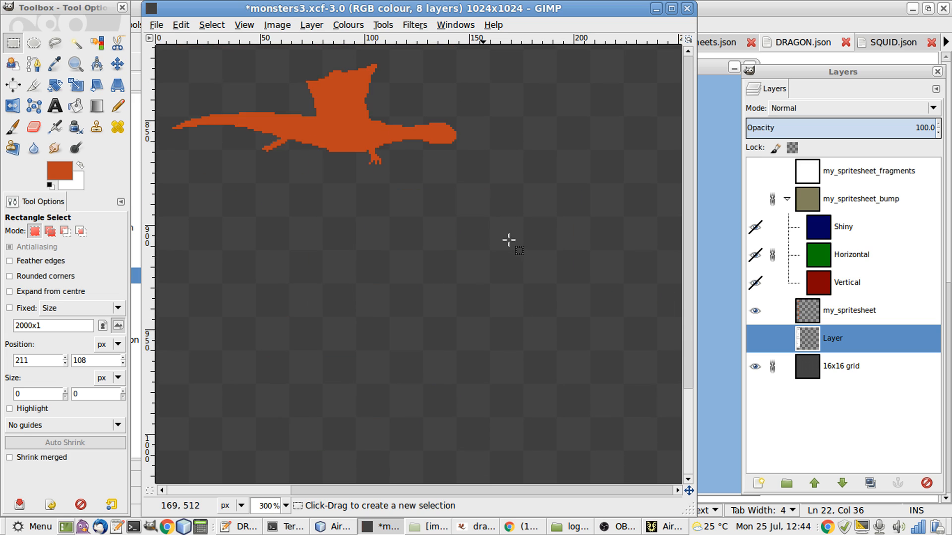
{"action": "key", "text": "alt+Tab"}
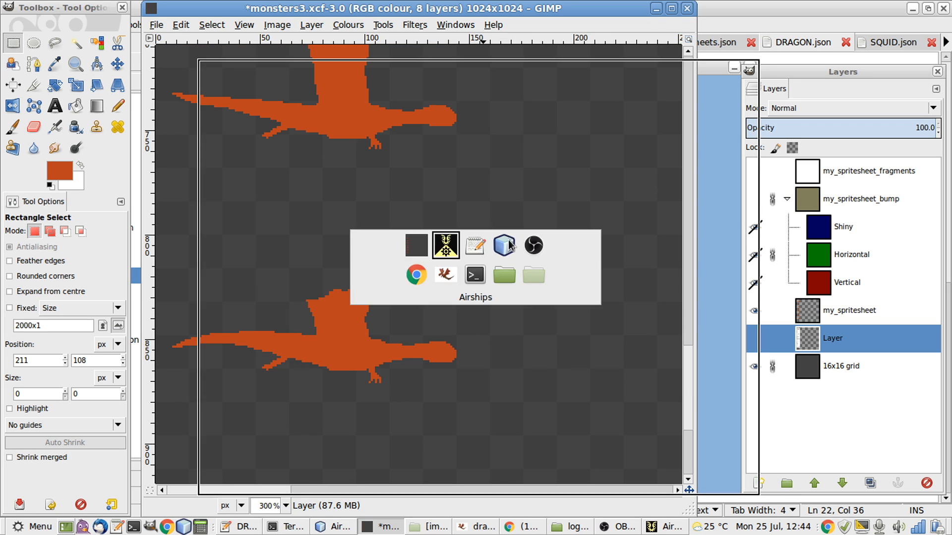
{"action": "key", "text": "alt+Tab"}
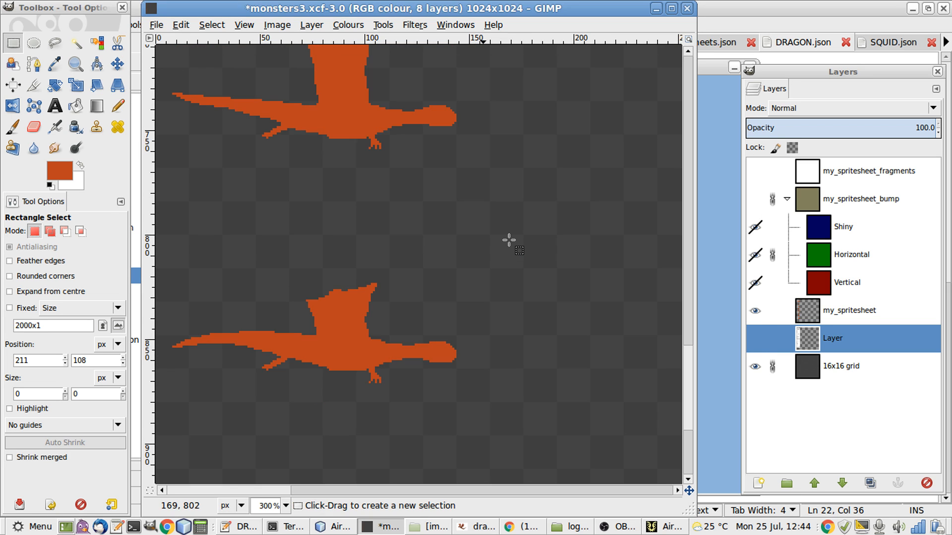
{"action": "scroll", "coordinate": [508, 241], "scroll_direction": "up", "scroll_amount": 20}
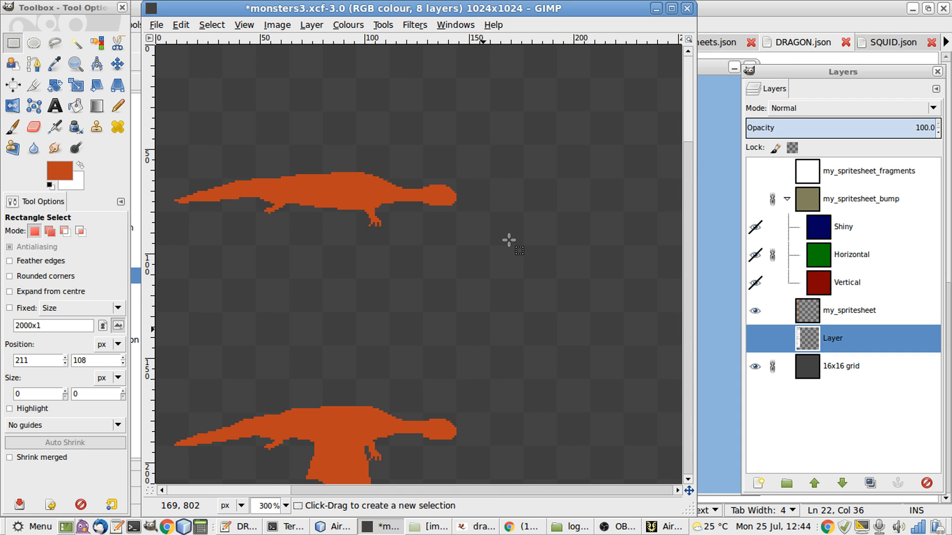
{"action": "scroll", "coordinate": [509, 241], "scroll_direction": "down", "scroll_amount": 20}
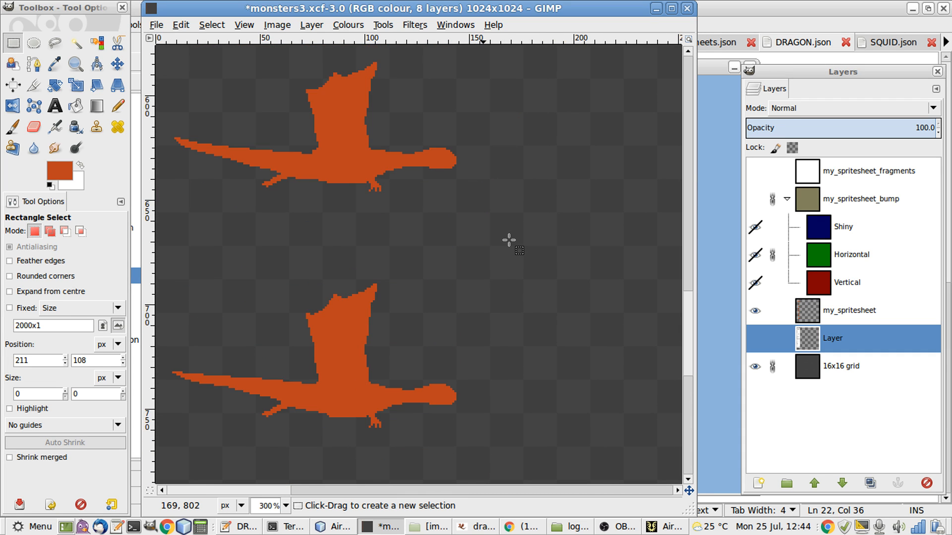
{"action": "scroll", "coordinate": [509, 240], "scroll_direction": "down", "scroll_amount": 8}
{"action": "key", "text": "alt+Tab"}
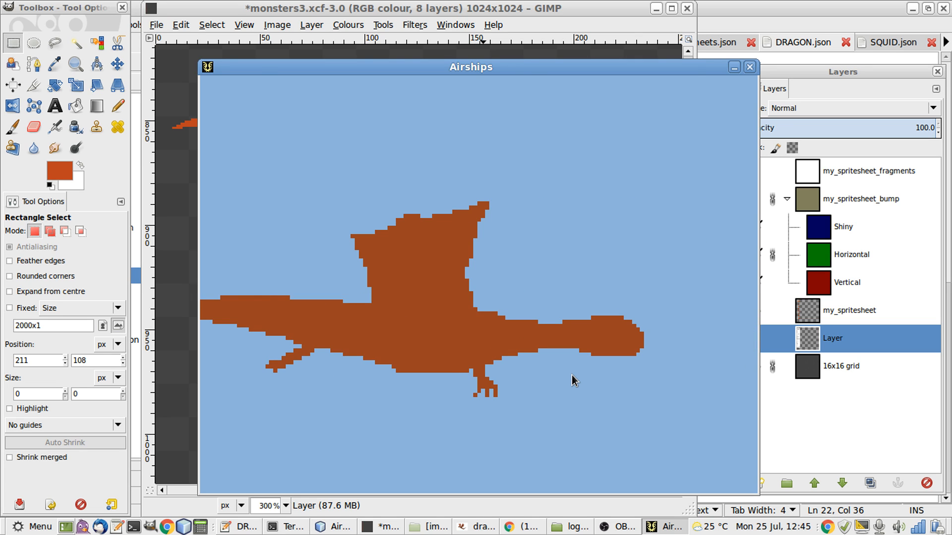
- Switch to GIMP, make my_spritesheet the active layer and clear the one-pixel selection above the lowest dragon's neck
{"action": "key", "text": "alt+Tab"}
{"action": "scroll", "coordinate": [572, 376], "scroll_direction": "up", "scroll_amount": 5}
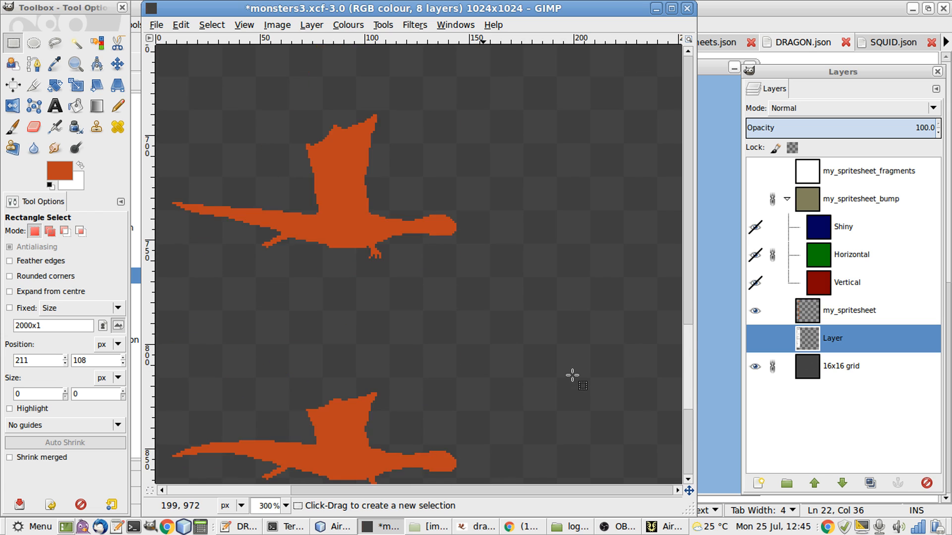
{"action": "scroll", "coordinate": [572, 376], "scroll_direction": "down", "scroll_amount": 3}
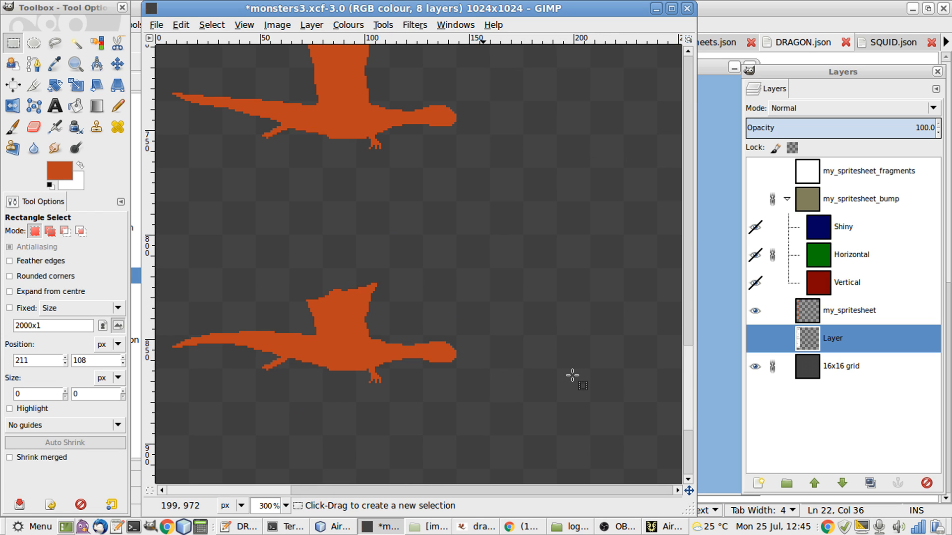
{"action": "scroll", "coordinate": [390, 374], "scroll_direction": "up", "scroll_amount": 4}
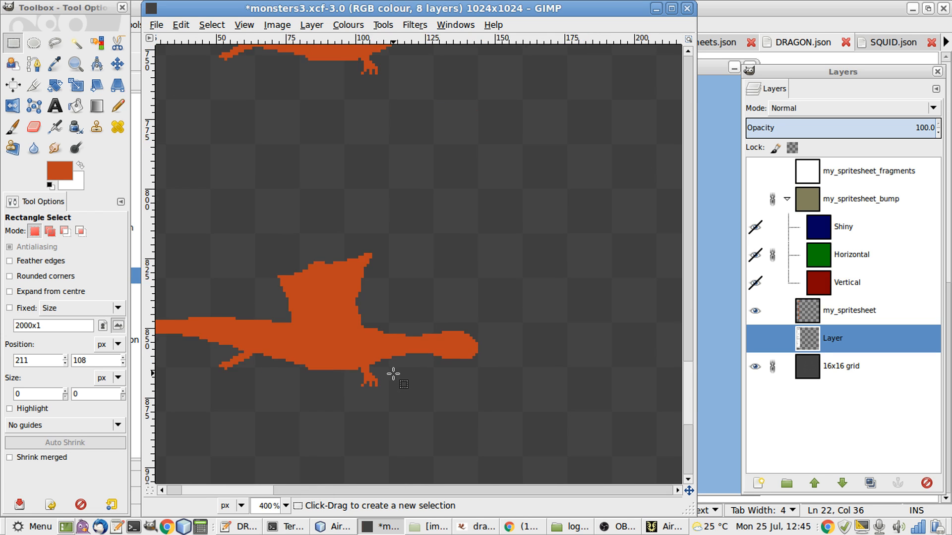
{"action": "left_click_drag", "start_coordinate": [346, 252], "coordinate": [352, 258]}
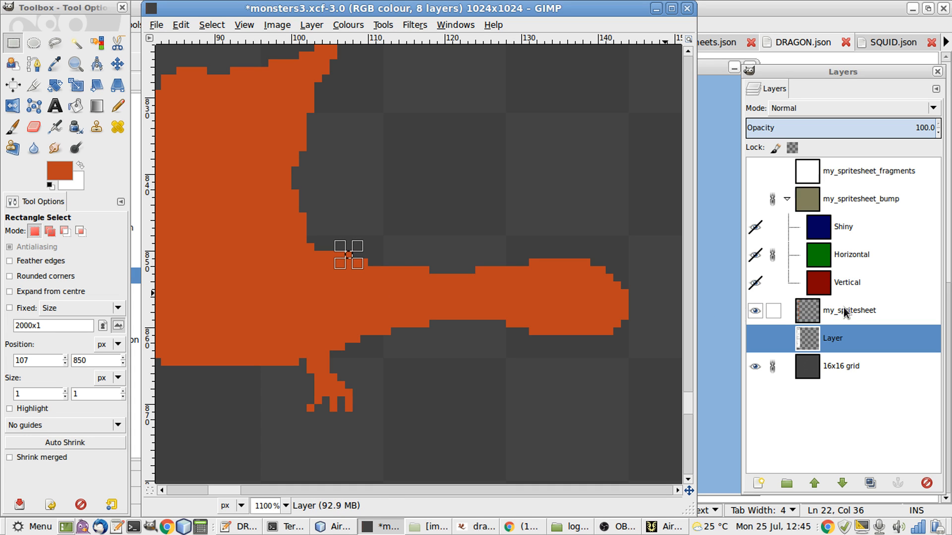
{"action": "left_click", "coordinate": [832, 319]}
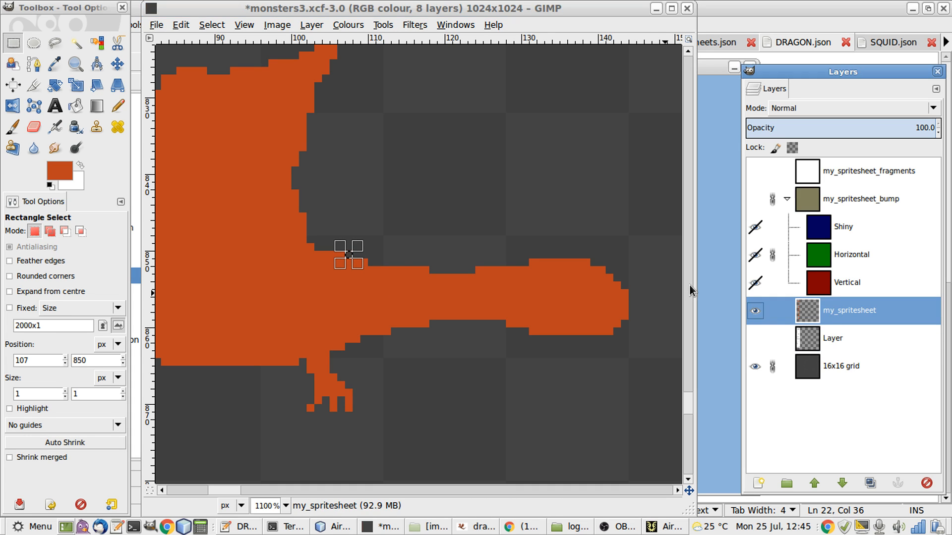
{"action": "left_click", "coordinate": [609, 276]}
- Check the Dragon in the Airships combat again, then return to GIMP and examine the dragon frames from the first one down
{"action": "scroll", "coordinate": [604, 276], "scroll_direction": "left", "scroll_amount": 3}
{"action": "scroll", "coordinate": [604, 276], "scroll_direction": "left", "scroll_amount": 2}
{"action": "scroll", "coordinate": [604, 276], "scroll_direction": "up", "scroll_amount": 3}
{"action": "scroll", "coordinate": [604, 276], "scroll_direction": "right", "scroll_amount": 3}
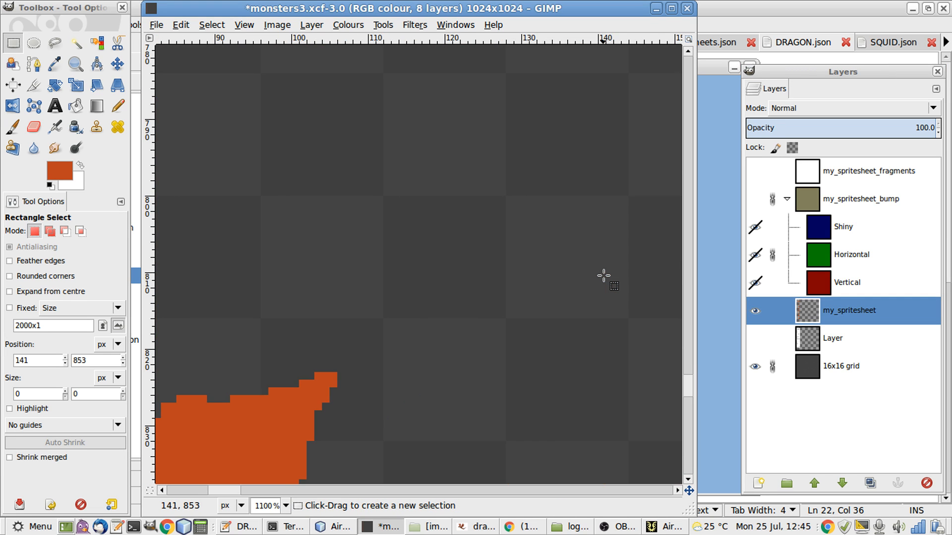
{"action": "key", "text": "alt+Tab"}
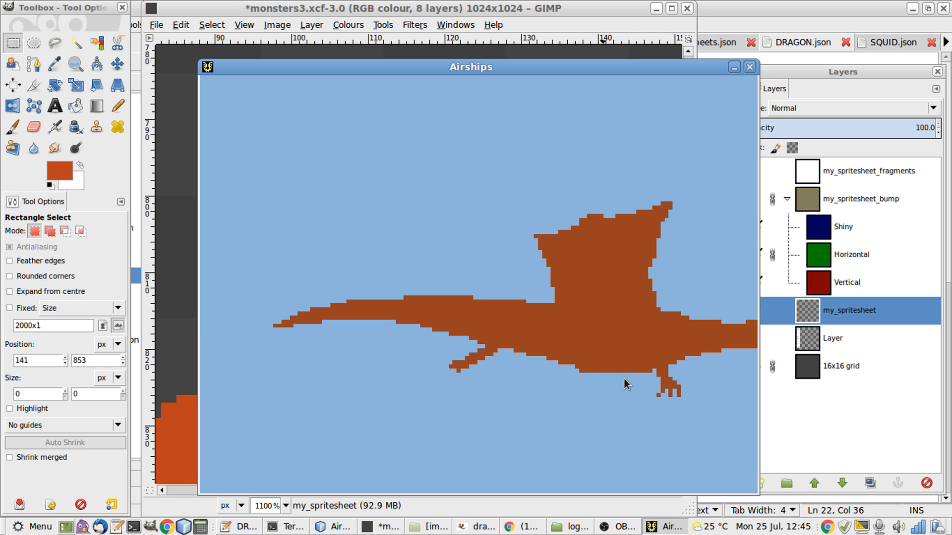
{"action": "key", "text": "alt+Tab"}
{"action": "scroll", "coordinate": [624, 379], "scroll_direction": "left", "scroll_amount": 12}
{"action": "scroll", "coordinate": [625, 378], "scroll_direction": "up", "scroll_amount": 20}
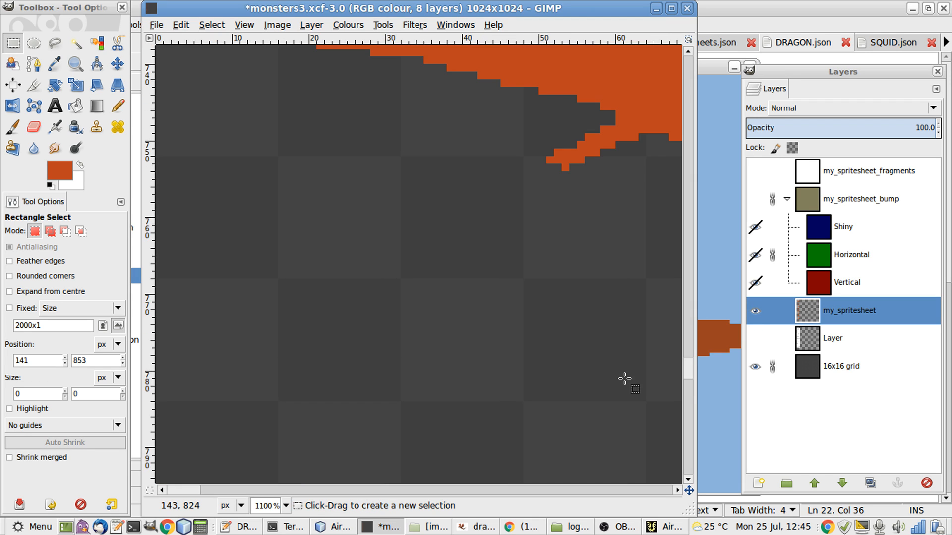
{"action": "scroll", "coordinate": [624, 379], "scroll_direction": "down", "scroll_amount": 3}
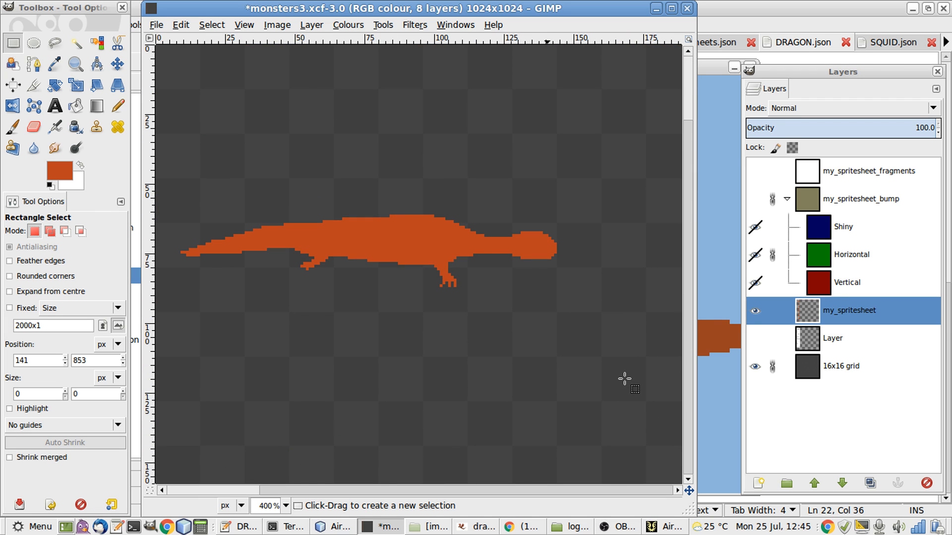
{"action": "scroll", "coordinate": [625, 379], "scroll_direction": "down", "scroll_amount": 10}
{"action": "scroll", "coordinate": [624, 378], "scroll_direction": "down", "scroll_amount": 10}
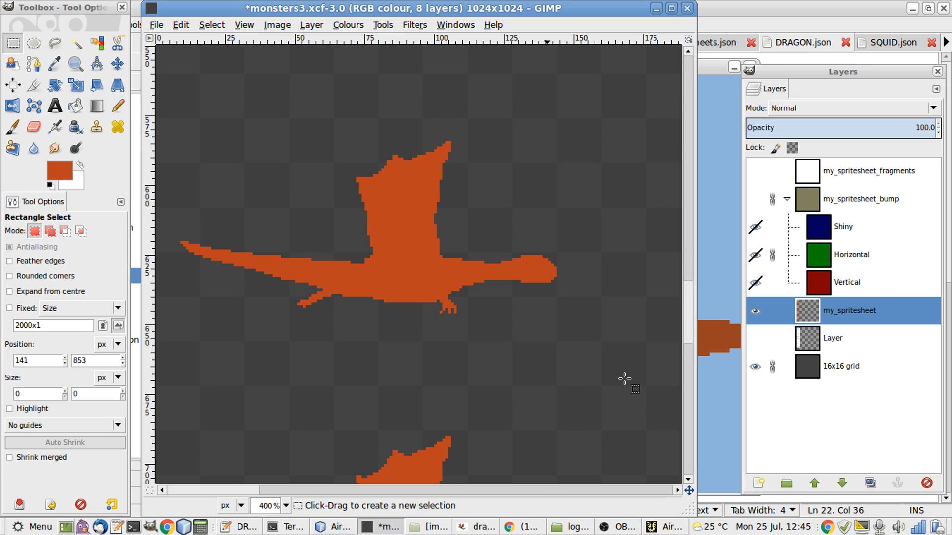
- Compare the two dragon frames with fully raised wings on the sprite sheet
{"action": "scroll", "coordinate": [624, 379], "scroll_direction": "down", "scroll_amount": 4}
{"action": "scroll", "coordinate": [624, 379], "scroll_direction": "up", "scroll_amount": 2}
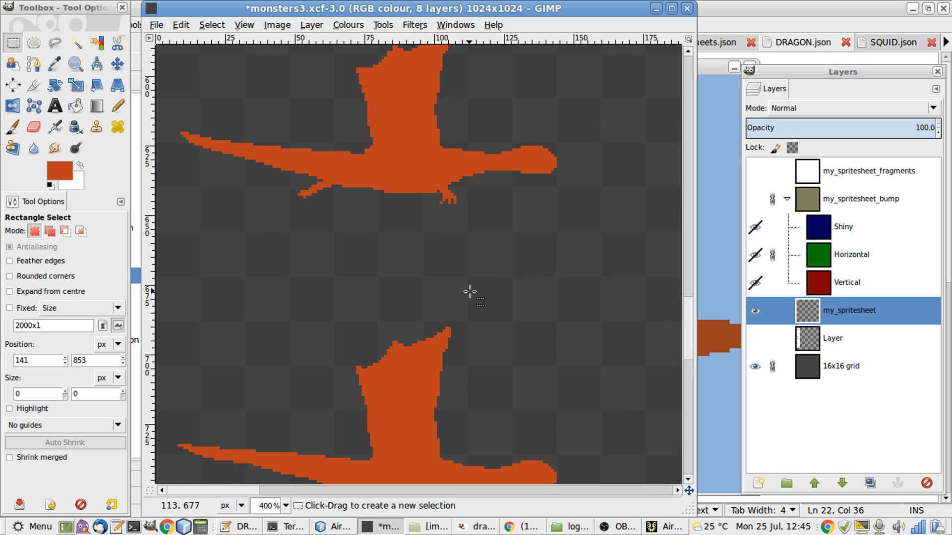
{"action": "scroll", "coordinate": [470, 292], "scroll_direction": "down", "scroll_amount": 2}
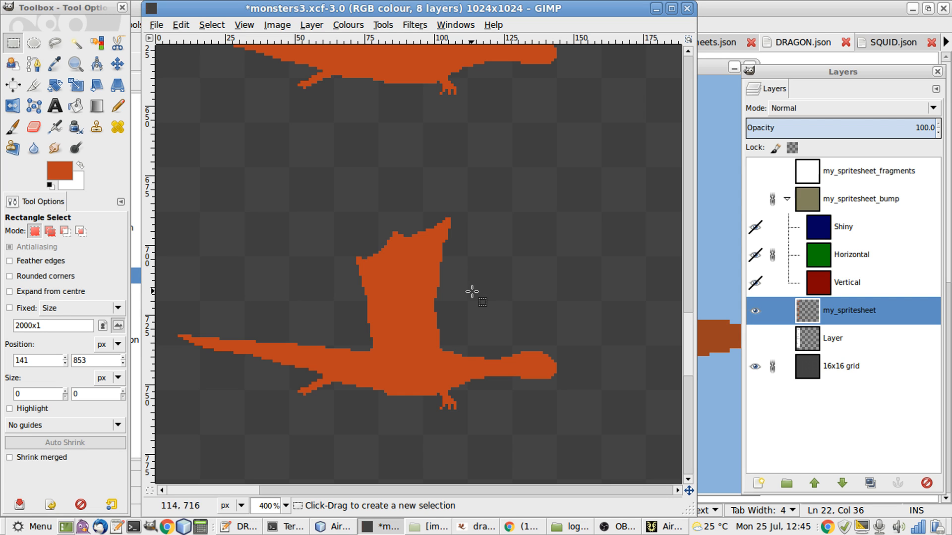
{"action": "scroll", "coordinate": [472, 292], "scroll_direction": "up", "scroll_amount": 4}
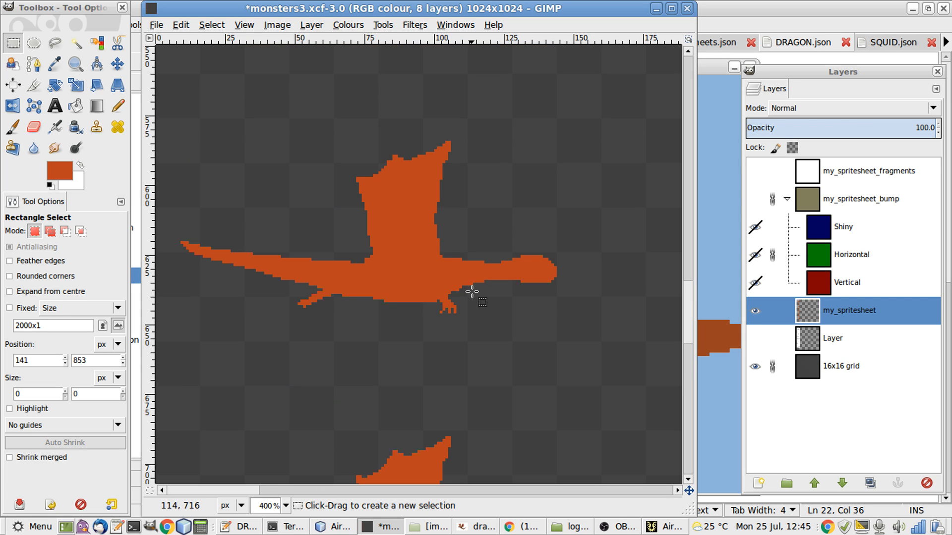
{"action": "scroll", "coordinate": [472, 292], "scroll_direction": "down", "scroll_amount": 1}
{"action": "scroll", "coordinate": [472, 292], "scroll_direction": "up", "scroll_amount": 3}
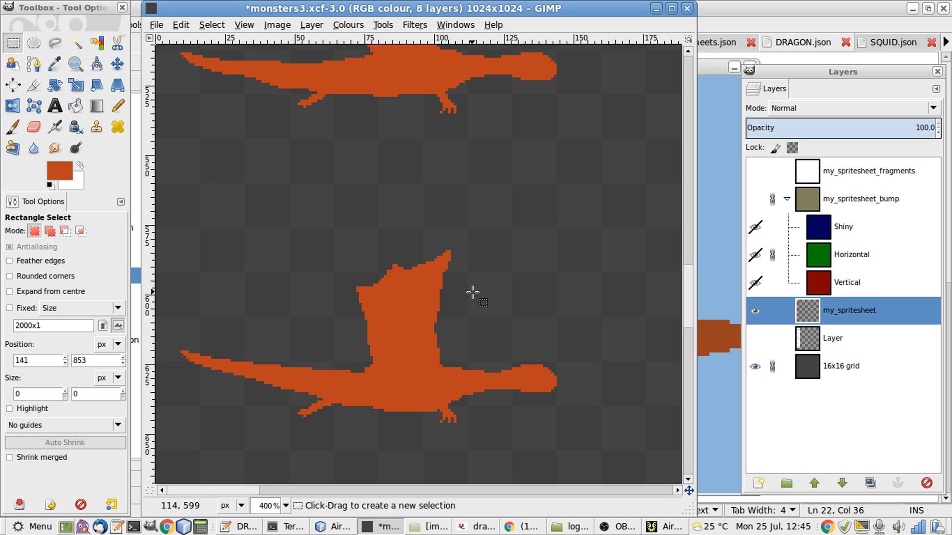
{"action": "scroll", "coordinate": [472, 292], "scroll_direction": "down", "scroll_amount": 3}
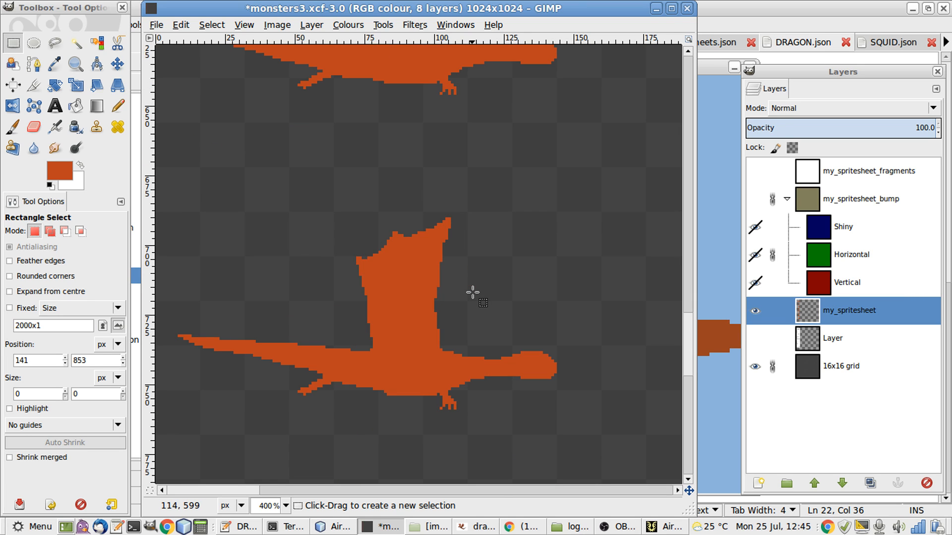
{"action": "scroll", "coordinate": [472, 292], "scroll_direction": "up", "scroll_amount": 2}
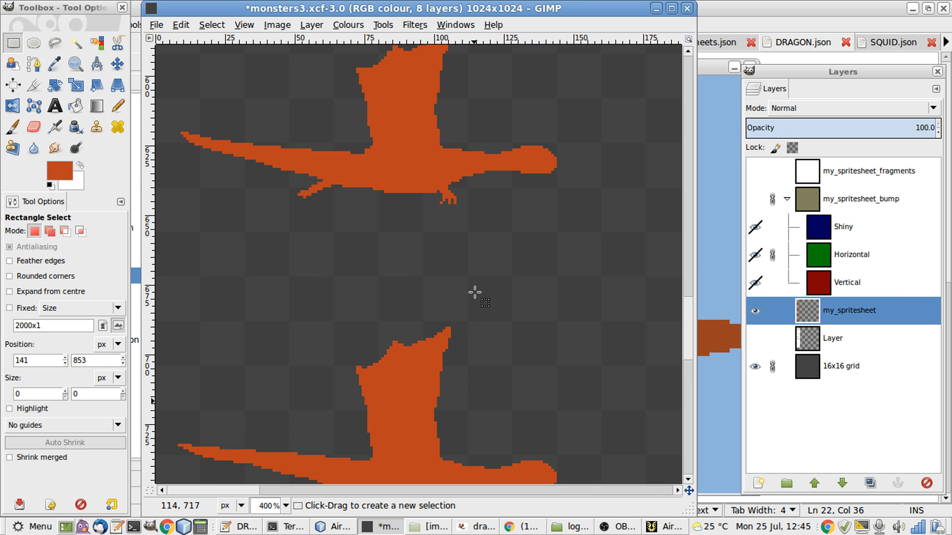
{"action": "scroll", "coordinate": [474, 293], "scroll_direction": "up", "scroll_amount": 1}
- Examine the tail and body of the raised-wing dragon frames up close against the grid
{"action": "scroll", "coordinate": [475, 292], "scroll_direction": "up", "scroll_amount": 3}
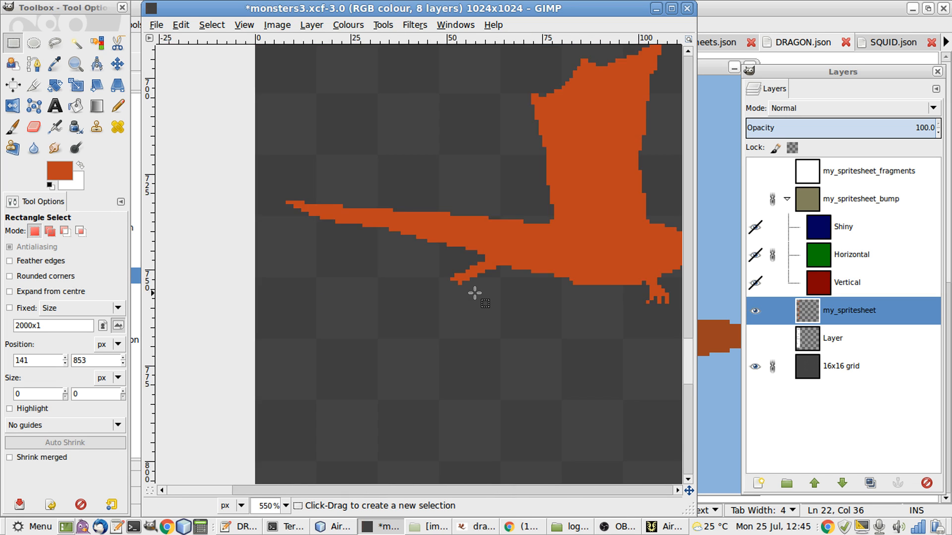
{"action": "scroll", "coordinate": [475, 292], "scroll_direction": "down", "scroll_amount": 2}
{"action": "scroll", "coordinate": [475, 292], "scroll_direction": "up", "scroll_amount": 4}
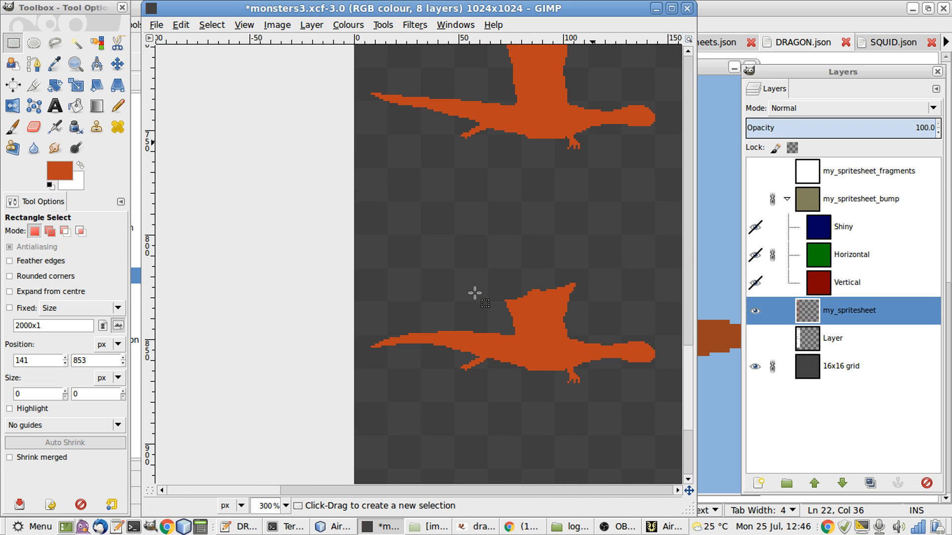
{"action": "scroll", "coordinate": [476, 293], "scroll_direction": "up", "scroll_amount": 4}
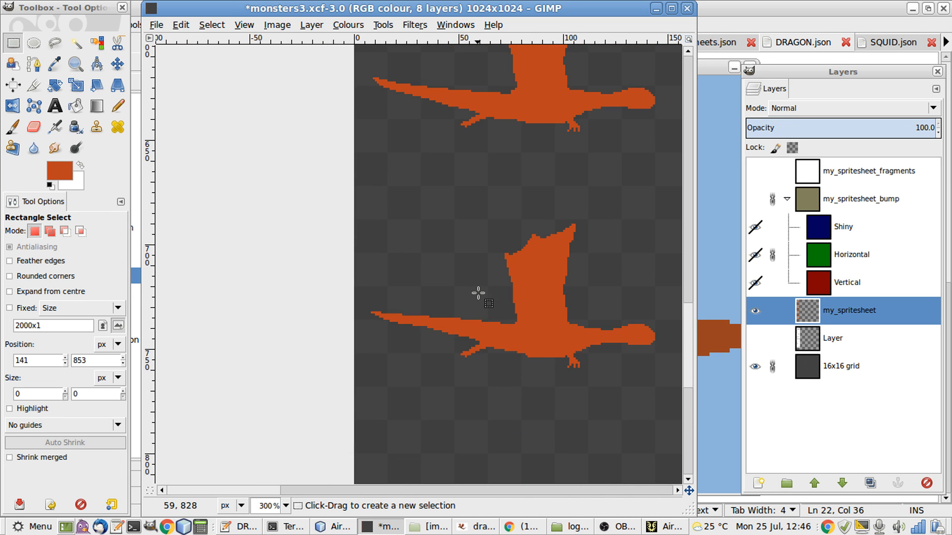
{"action": "scroll", "coordinate": [478, 293], "scroll_direction": "up", "scroll_amount": 2}
{"action": "scroll", "coordinate": [478, 293], "scroll_direction": "down", "scroll_amount": 4}
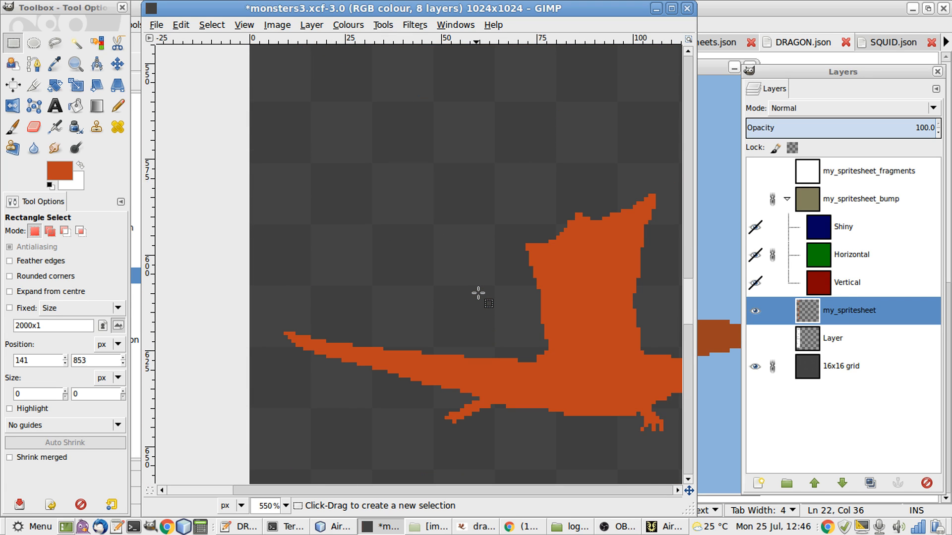
{"action": "key", "text": "o"}
{"action": "key", "text": "r"}
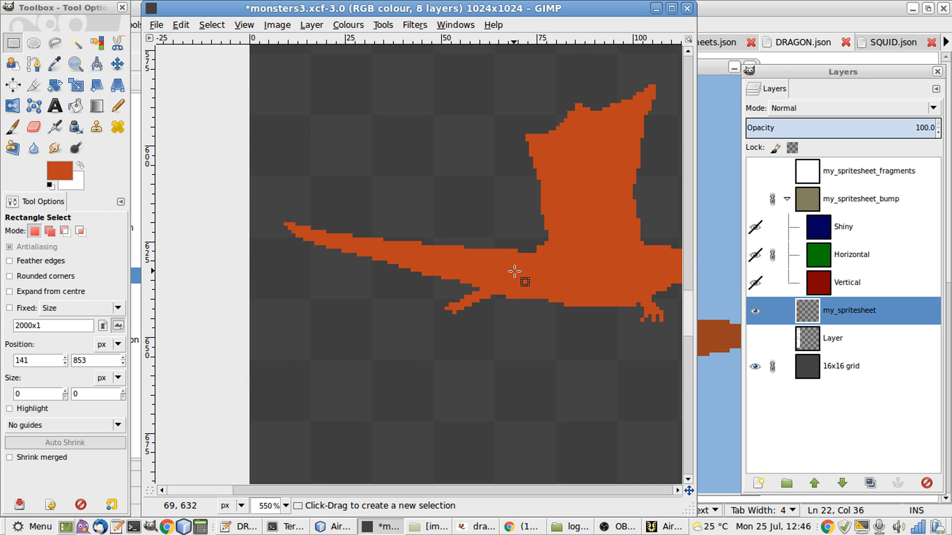
- Select the 6 × 2 pixel notch in the dragon's back just behind its raised wing, and clear the selection
{"action": "left_click_drag", "start_coordinate": [514, 258], "coordinate": [538, 250]}
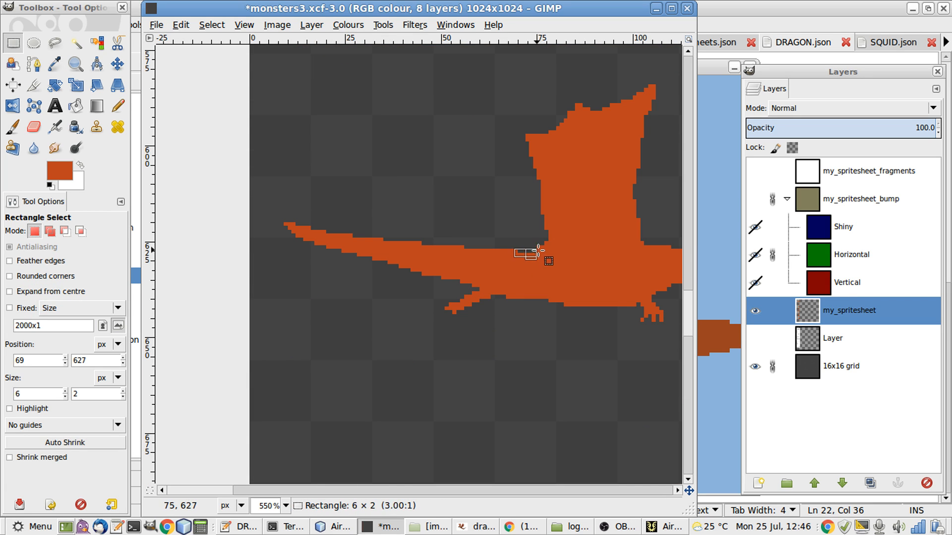
{"action": "left_click", "coordinate": [580, 311]}
{"action": "key", "text": "1"}
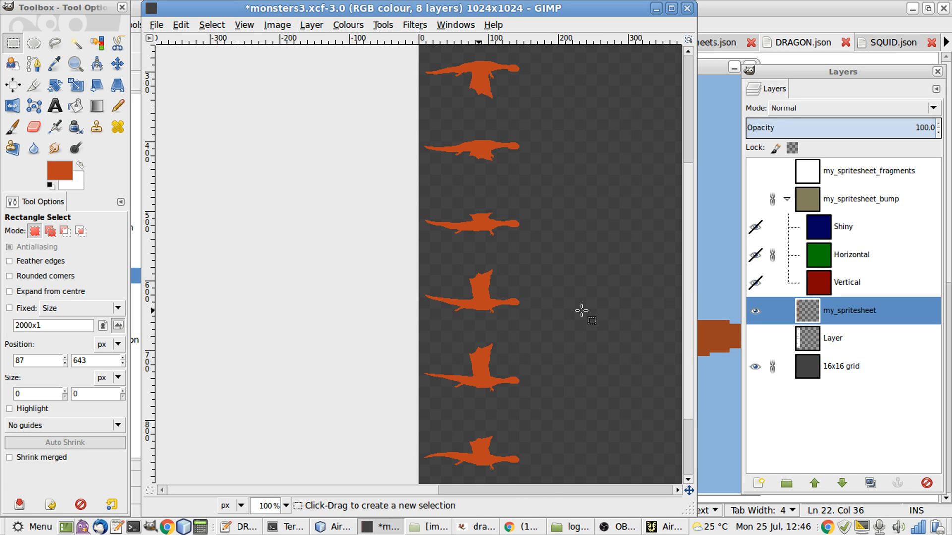
- Check the Dragon's wing flap in Airships, and return to the GIMP sprite sheet to look over the frames
{"action": "key", "text": "alt+Tab"}
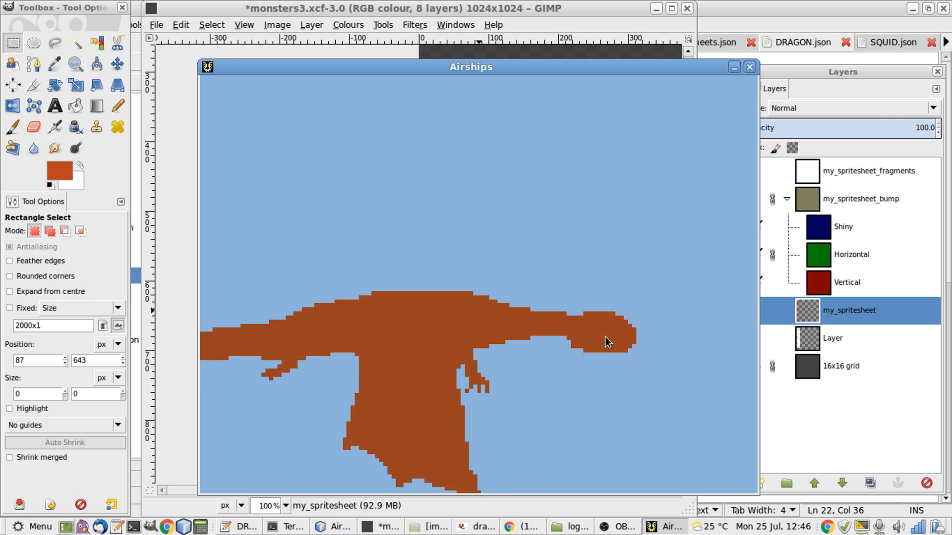
{"action": "key", "text": "alt+Tab"}
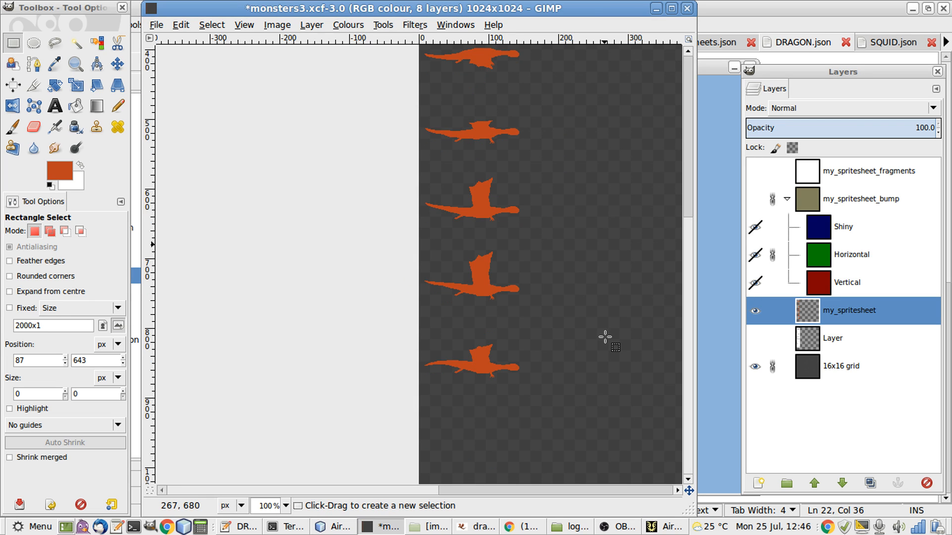
{"action": "scroll", "coordinate": [604, 337], "scroll_direction": "up", "scroll_amount": 5}
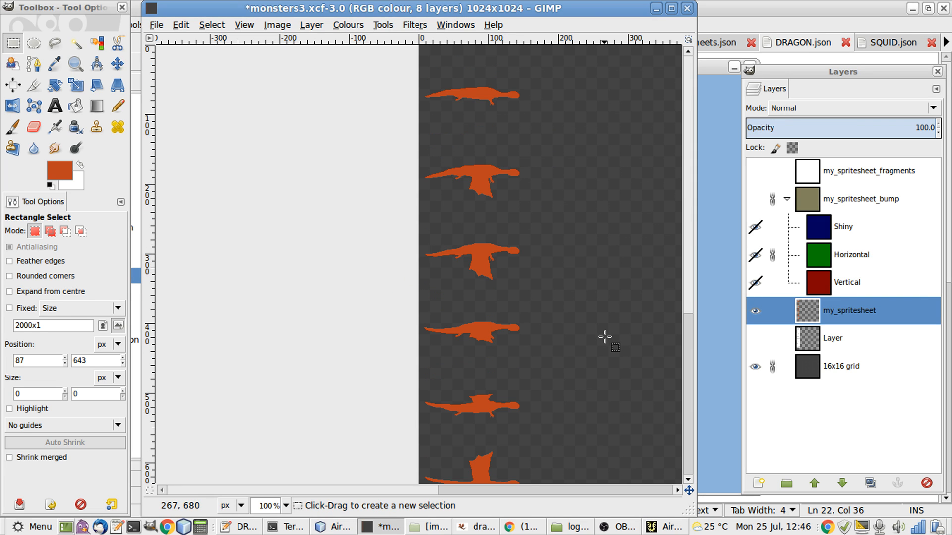
- On the third dragon frame, trim one pixel row from the neck's upper edge behind the head and pencil pixels along its underside
{"action": "scroll", "coordinate": [510, 207], "scroll_direction": "up", "scroll_amount": 6, "text": "ctrl"}
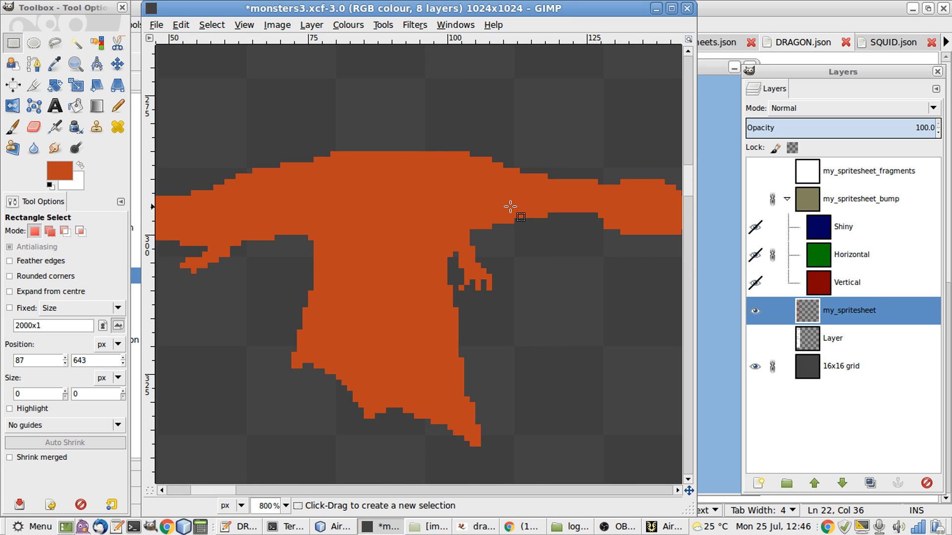
{"action": "scroll", "coordinate": [510, 206], "scroll_direction": "right", "scroll_amount": 3}
{"action": "left_click_drag", "start_coordinate": [474, 178], "coordinate": [477, 205]}
{"action": "left_click", "coordinate": [498, 208]}
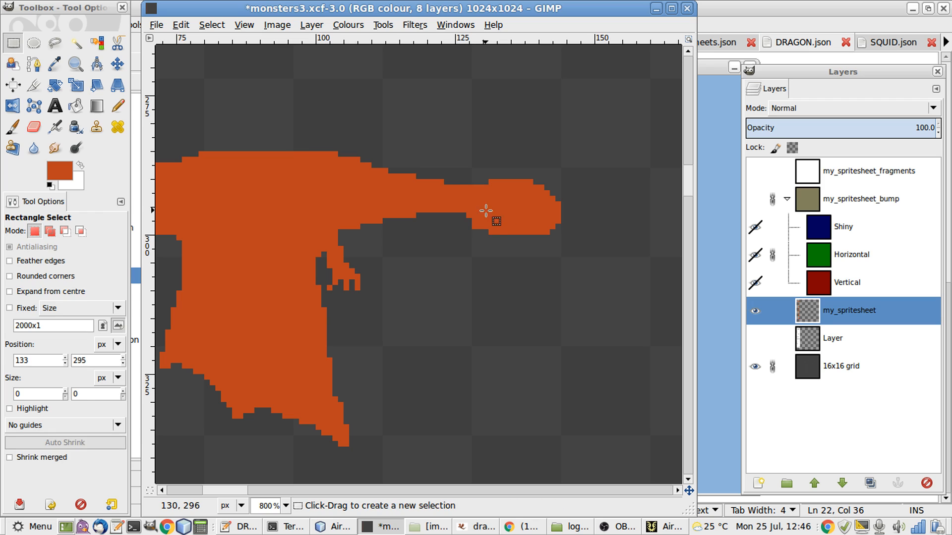
{"action": "key", "text": "n"}
{"action": "left_click", "coordinate": [466, 217]}
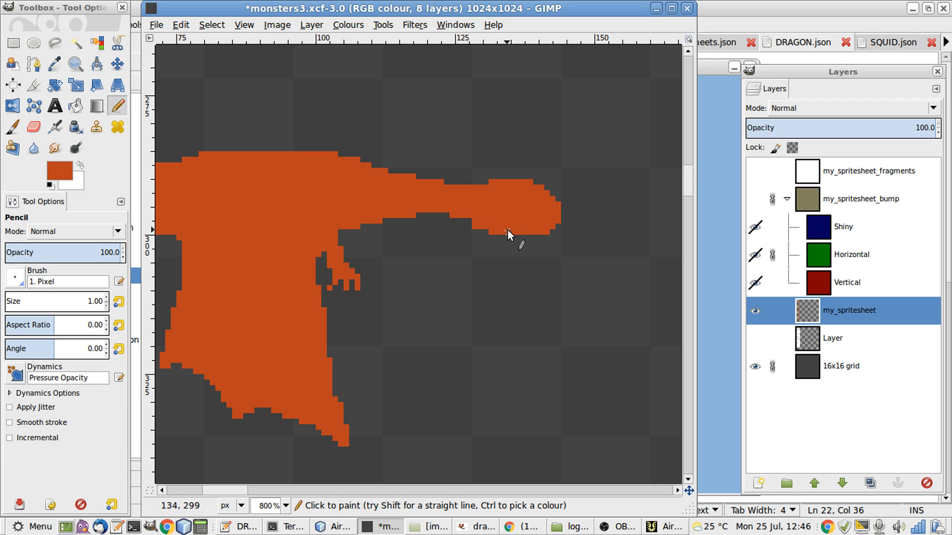
{"action": "key", "text": "1"}
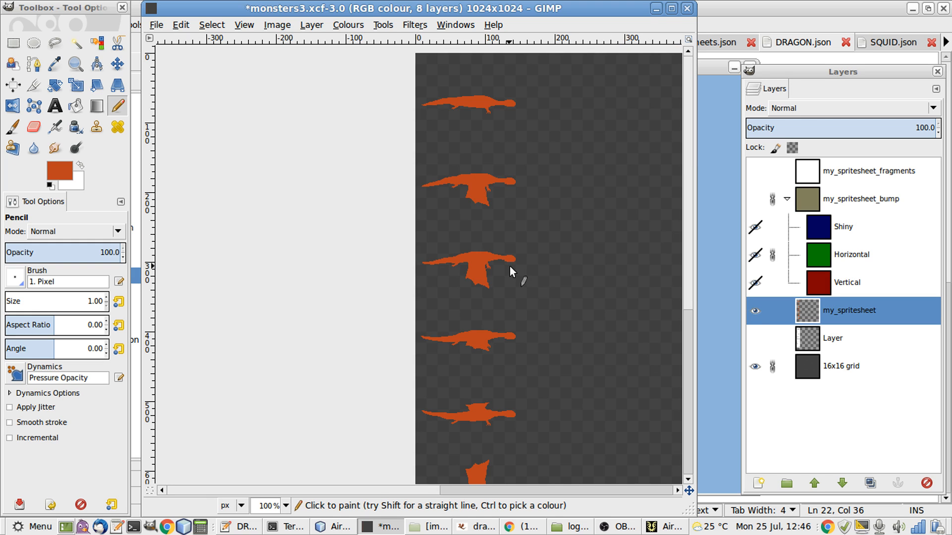
- View the Dragon's flight in Airships once more, and compare it with the dragon frames in GIMP
{"action": "key", "text": "alt+Tab"}
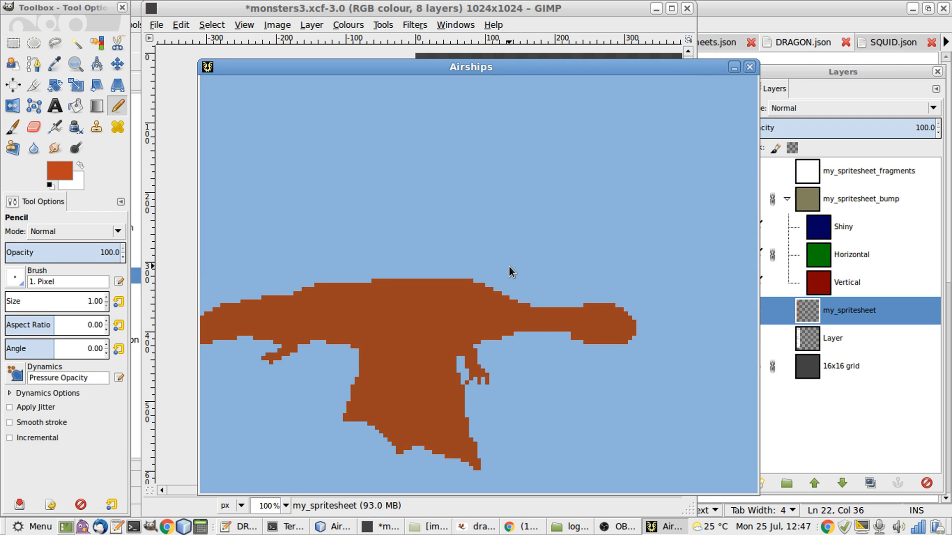
{"action": "key", "text": "alt+Tab"}
{"action": "scroll", "coordinate": [510, 266], "scroll_direction": "down", "scroll_amount": 4}
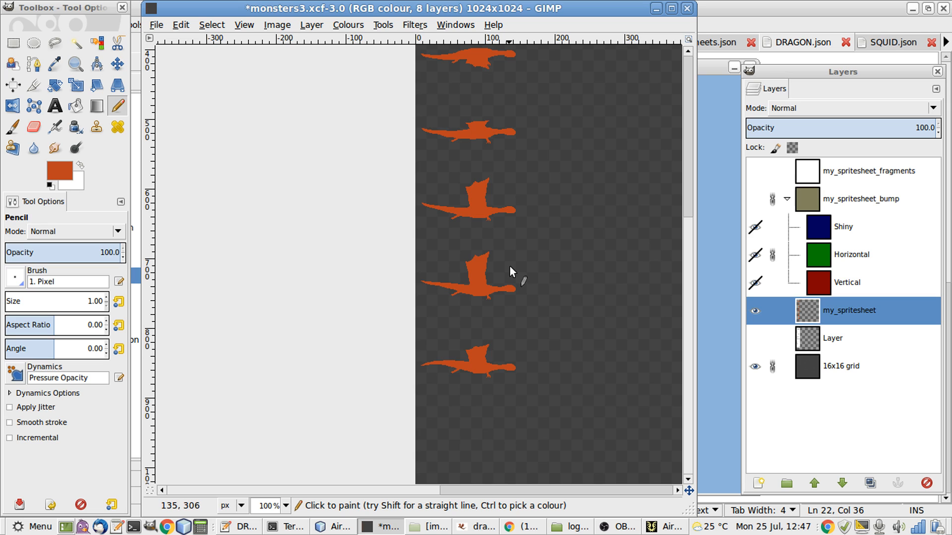
{"action": "scroll", "coordinate": [510, 266], "scroll_direction": "up", "scroll_amount": 8}
{"action": "scroll", "coordinate": [509, 266], "scroll_direction": "up", "scroll_amount": 4}
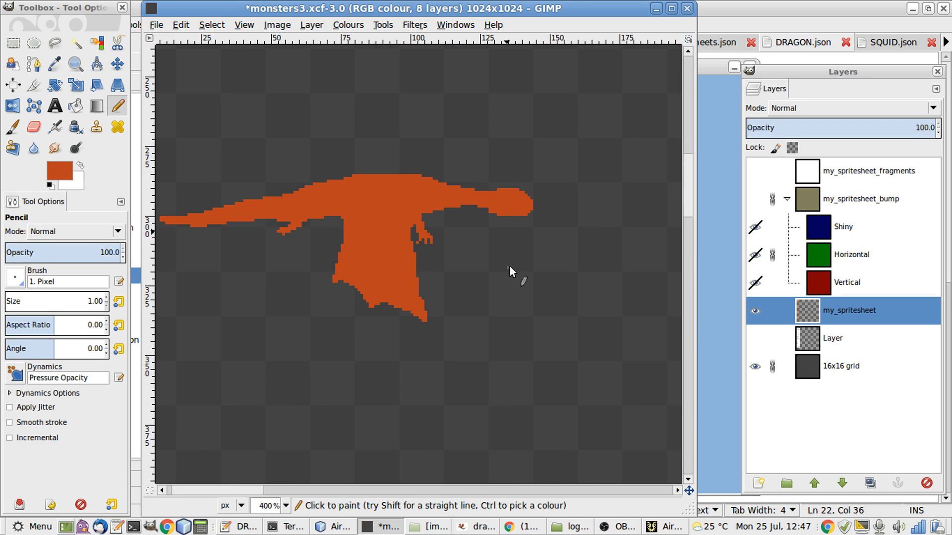
- Delete the raised one-pixel row along the top of the first dragon frame's back
{"action": "scroll", "coordinate": [510, 267], "scroll_direction": "up", "scroll_amount": 5}
{"action": "scroll", "coordinate": [509, 266], "scroll_direction": "right", "scroll_amount": 2}
{"action": "key", "text": "r"}
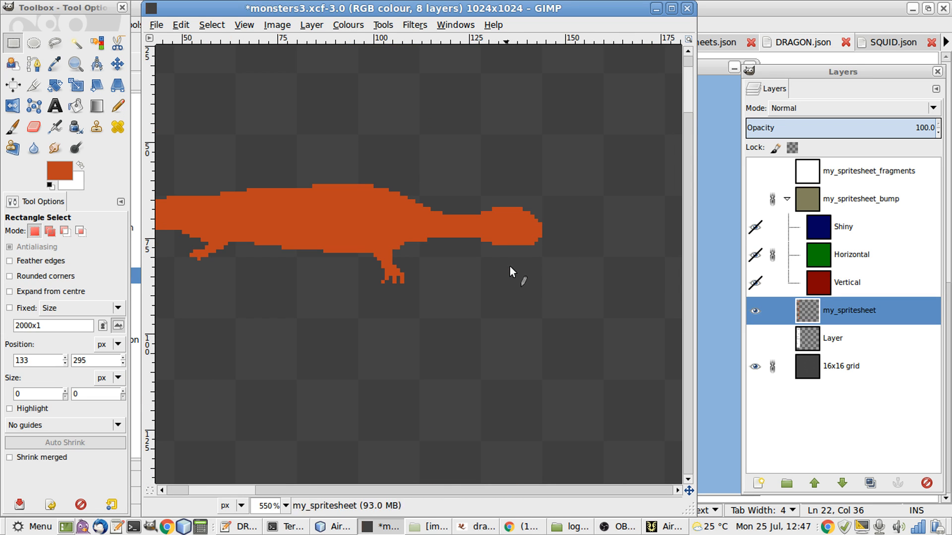
{"action": "scroll", "coordinate": [491, 251], "scroll_direction": "up", "scroll_amount": 1}
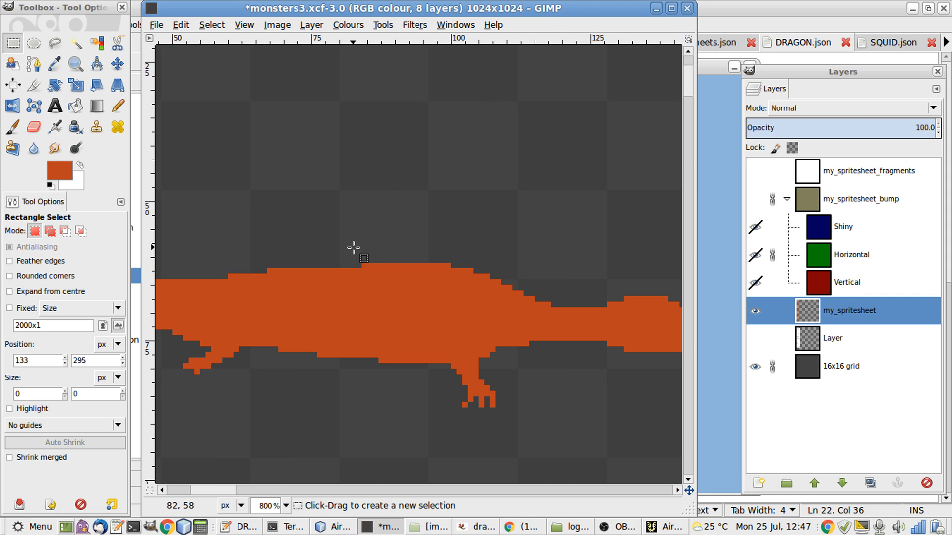
{"action": "left_click_drag", "start_coordinate": [354, 248], "coordinate": [473, 270]}
{"action": "left_click", "coordinate": [516, 276]}
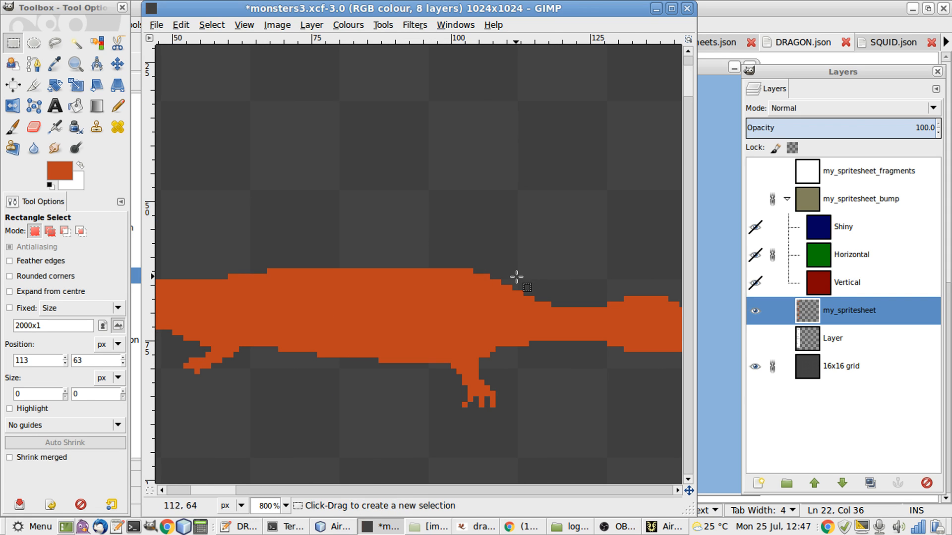
- Reshape the first dragon's shoulder slope by pencilling in neck pixels and trimming the front edge of the back
{"action": "key", "text": "n"}
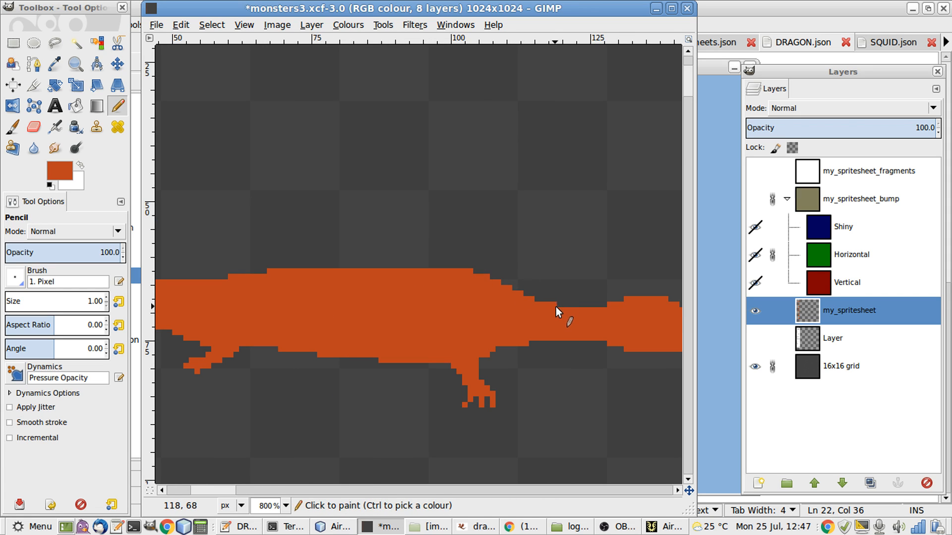
{"action": "left_click", "coordinate": [552, 303]}
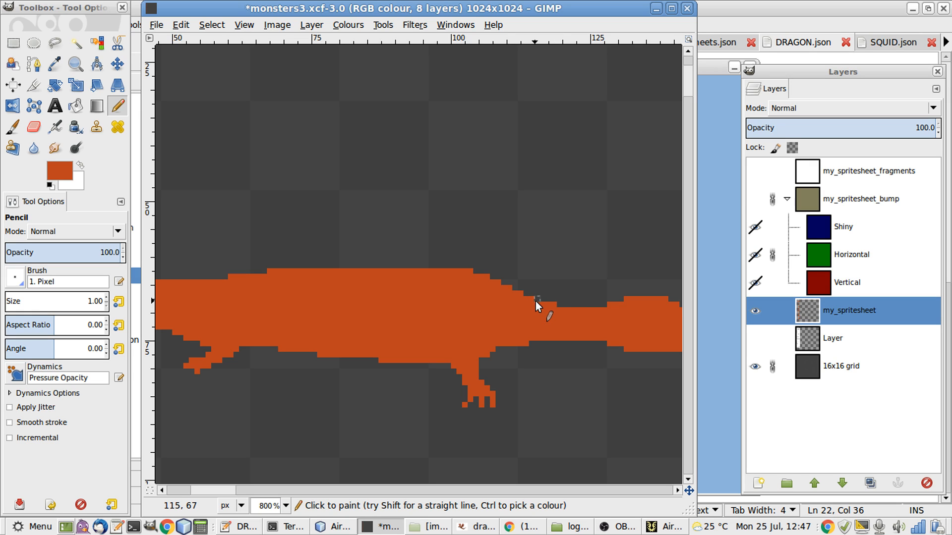
{"action": "key", "text": "r"}
{"action": "mouse_move", "coordinate": [478, 266]}
{"action": "left_mouse_down"}
{"action": "mouse_move", "coordinate": [434, 272]}
{"action": "mouse_move", "coordinate": [436, 280]}
{"action": "mouse_move", "coordinate": [499, 276]}
{"action": "mouse_move", "coordinate": [493, 281]}
{"action": "left_mouse_up"}
{"action": "left_click", "coordinate": [518, 286]}
{"action": "left_click", "coordinate": [529, 331]}
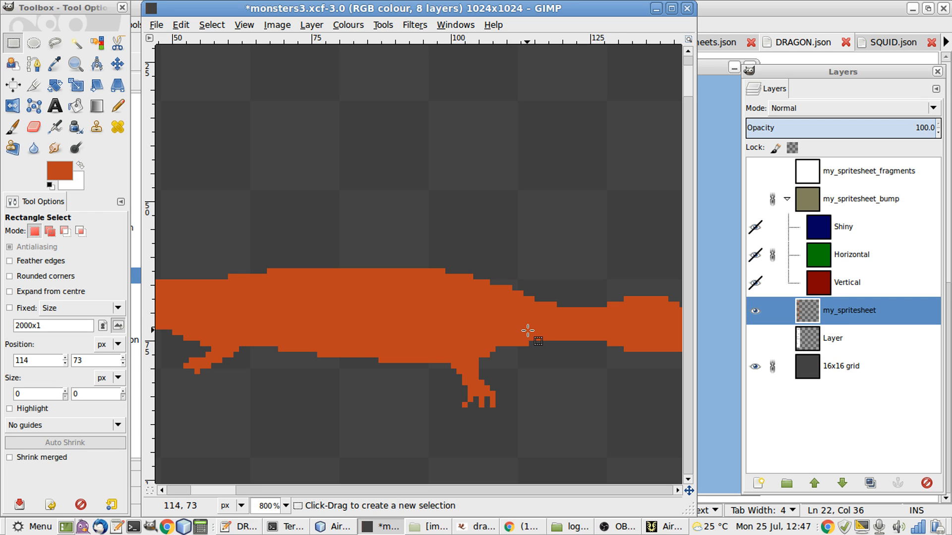
- Undo the last shoulder edits on the first dragon and trim the stepped slope of its shoulder again
{"action": "key", "text": "ctrl+z"}
{"action": "key", "text": "ctrl+z"}
{"action": "left_click", "coordinate": [527, 331]}
{"action": "left_click_drag", "start_coordinate": [506, 281], "coordinate": [497, 283]}
{"action": "left_click", "coordinate": [514, 310]}
- Compare the back and shoulder outlines of the first and second dragon frames
{"action": "scroll", "coordinate": [513, 307], "scroll_direction": "down", "scroll_amount": 5}
{"action": "scroll", "coordinate": [513, 304], "scroll_direction": "down", "scroll_amount": 4}
{"action": "scroll", "coordinate": [513, 305], "scroll_direction": "left", "scroll_amount": 1}
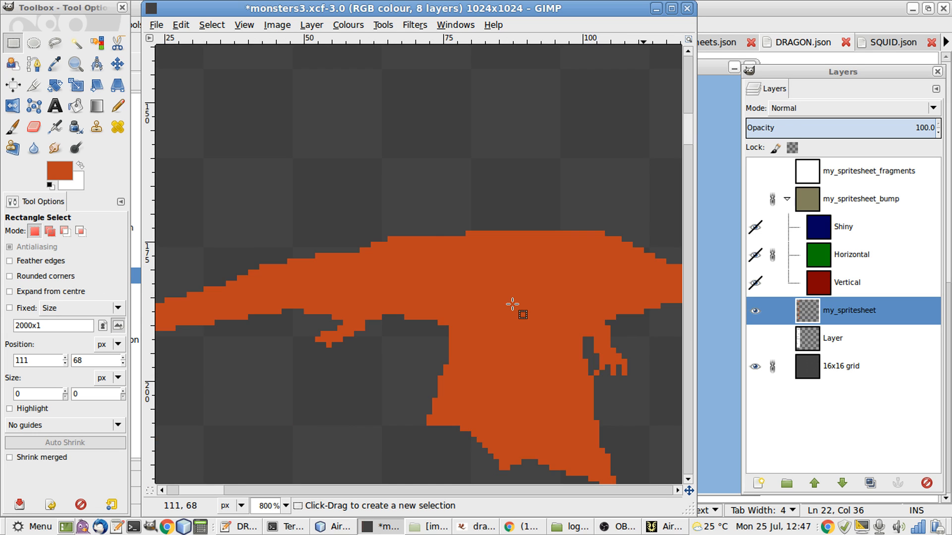
{"action": "scroll", "coordinate": [513, 304], "scroll_direction": "right", "scroll_amount": 3}
{"action": "scroll", "coordinate": [513, 304], "scroll_direction": "up", "scroll_amount": 3}
{"action": "scroll", "coordinate": [513, 305], "scroll_direction": "left", "scroll_amount": 1}
{"action": "scroll", "coordinate": [512, 304], "scroll_direction": "up", "scroll_amount": 5}
{"action": "scroll", "coordinate": [512, 305], "scroll_direction": "left", "scroll_amount": 2}
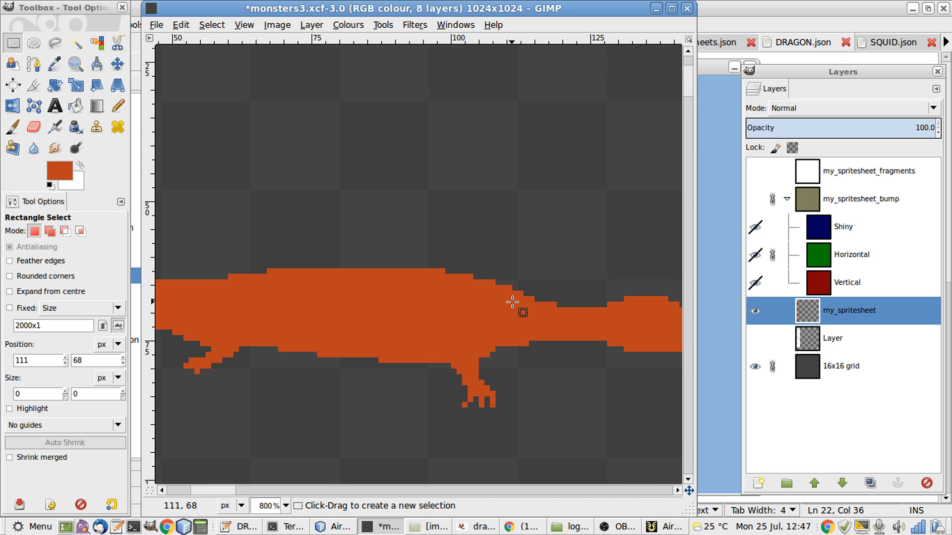
- Copy the 26 × 13 pixel shoulder slope of the first dragon and paste it as a floating selection ready for moving
{"action": "left_click_drag", "start_coordinate": [435, 241], "coordinate": [580, 311]}
{"action": "key", "text": "ctrl+c"}
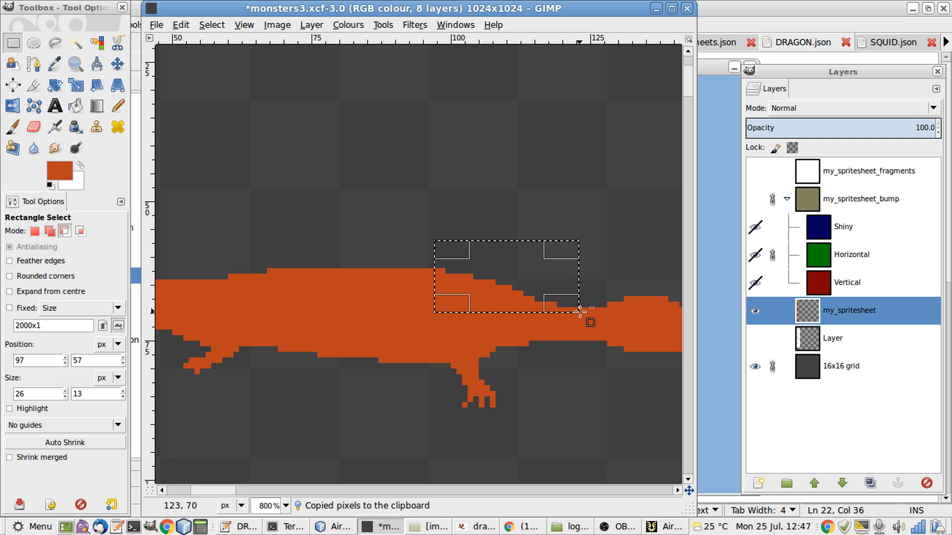
{"action": "key", "text": "ctrl+v"}
{"action": "key", "text": "m"}
- Move the pasted shoulder slope straight down into the empty space between the first and second dragon frames
{"action": "key", "text": "shift+Down"}
{"action": "key", "text": "shift+Down"}
{"action": "key", "text": "shift+Down"}
{"action": "key", "text": "shift+Down"}
{"action": "key", "text": "shift+Down"}
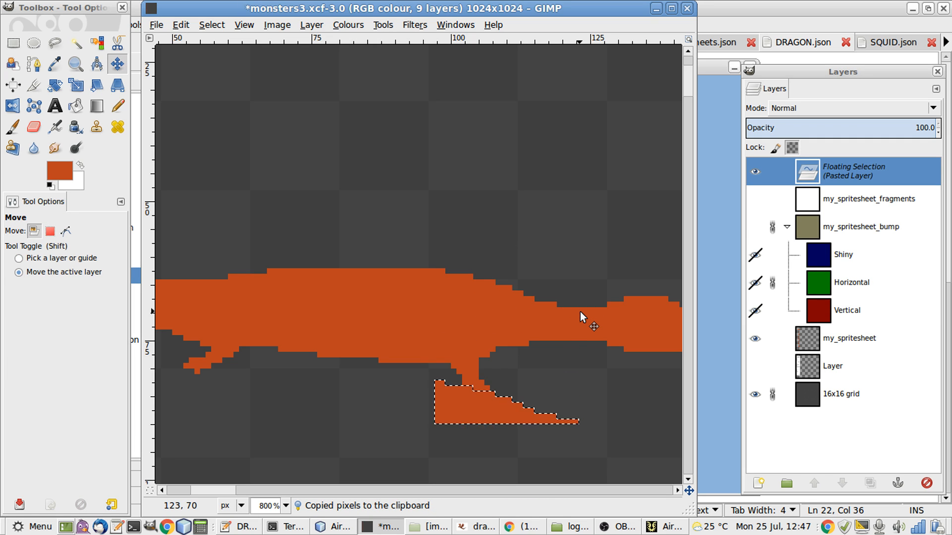
{"action": "scroll", "coordinate": [580, 311], "scroll_direction": "down", "scroll_amount": 4}
{"action": "scroll", "coordinate": [580, 312], "scroll_direction": "up", "scroll_amount": 2}
{"action": "scroll", "coordinate": [580, 311], "scroll_direction": "down", "scroll_amount": 2}
{"action": "key", "text": "shift+Down"}
{"action": "key", "text": "shift+Down"}
{"action": "key", "text": "shift+Down"}
{"action": "key", "text": "shift+Down"}
{"action": "key", "text": "shift+Down"}
{"action": "key", "text": "shift+Down"}
{"action": "key", "text": "shift+Down"}
{"action": "key", "text": "shift+Down"}
{"action": "key", "text": "shift+Down"}
{"action": "key", "text": "shift+Down"}
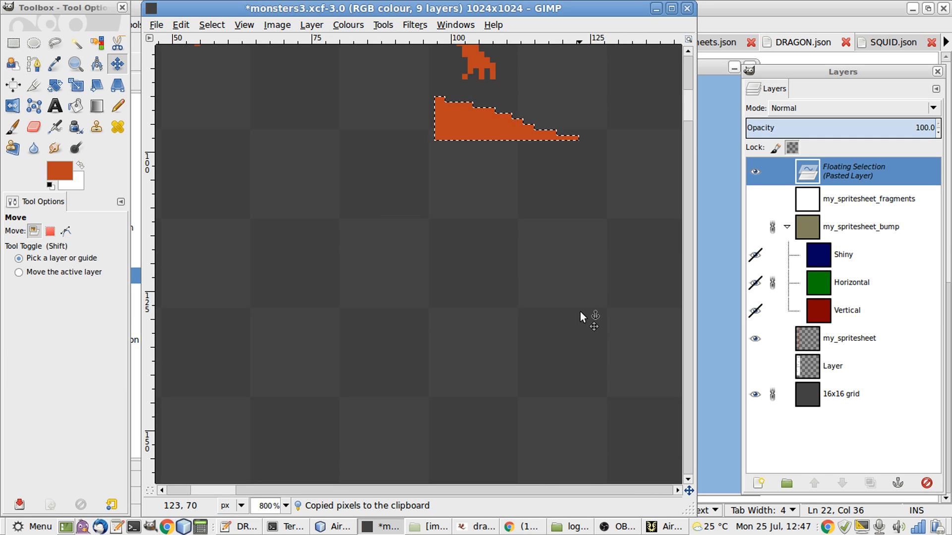
{"action": "key", "text": "shift+Down"}
{"action": "key", "text": "shift+Down"}
{"action": "key", "text": "shift+Down"}
{"action": "key", "text": "shift+Down"}
{"action": "key", "text": "shift+Down"}
{"action": "key", "text": "shift+Down"}
{"action": "key", "text": "shift+Down"}
{"action": "key", "text": "shift+Down"}
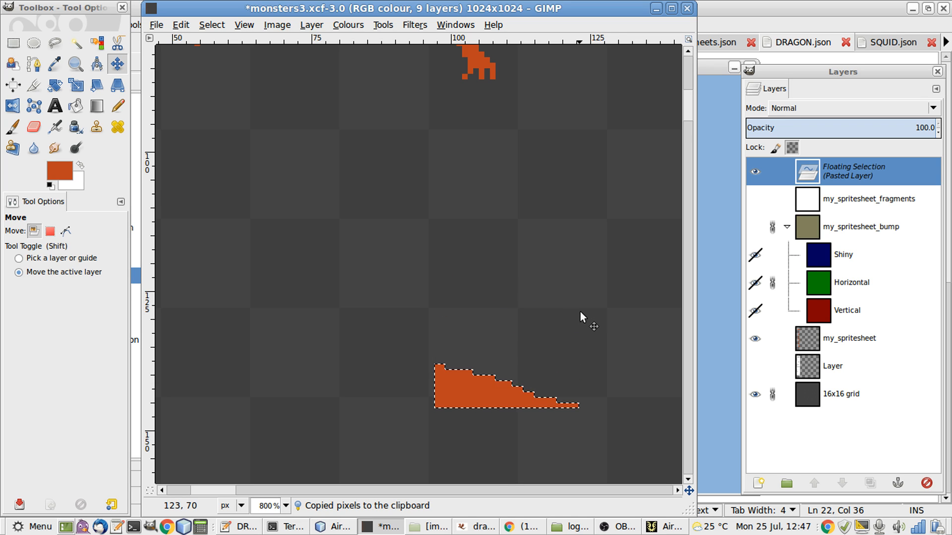
{"action": "scroll", "coordinate": [580, 311], "scroll_direction": "down", "scroll_amount": 3}
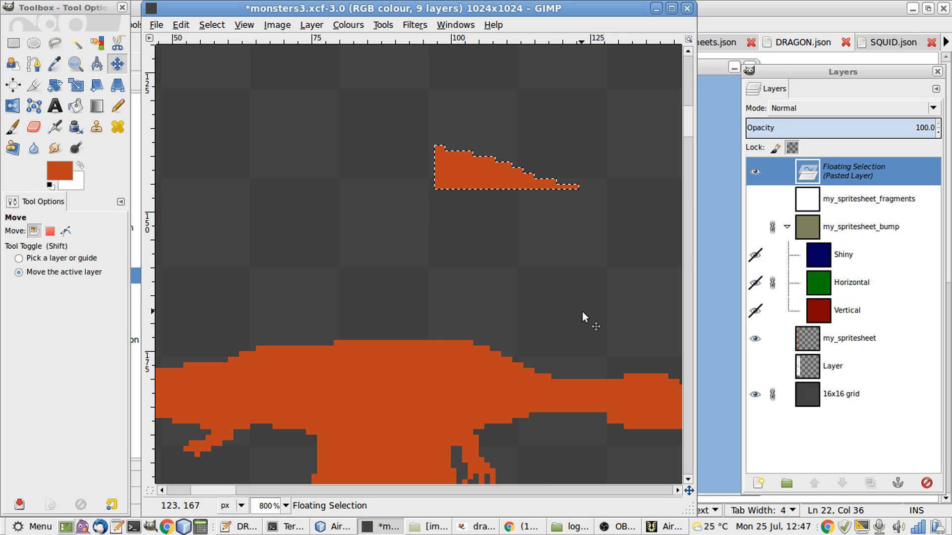
{"action": "scroll", "coordinate": [582, 311], "scroll_direction": "up", "scroll_amount": 5}
{"action": "scroll", "coordinate": [582, 311], "scroll_direction": "down", "scroll_amount": 2}
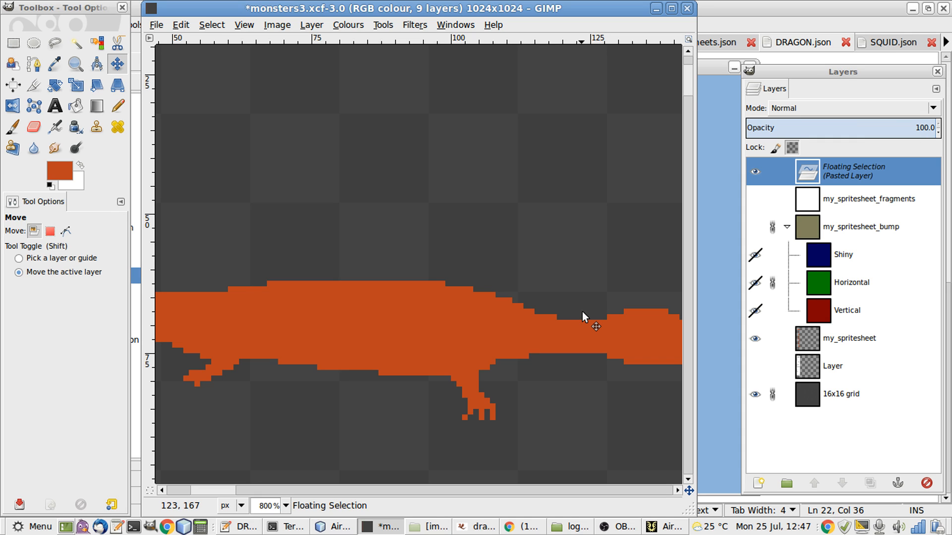
{"action": "scroll", "coordinate": [582, 311], "scroll_direction": "down", "scroll_amount": 12}
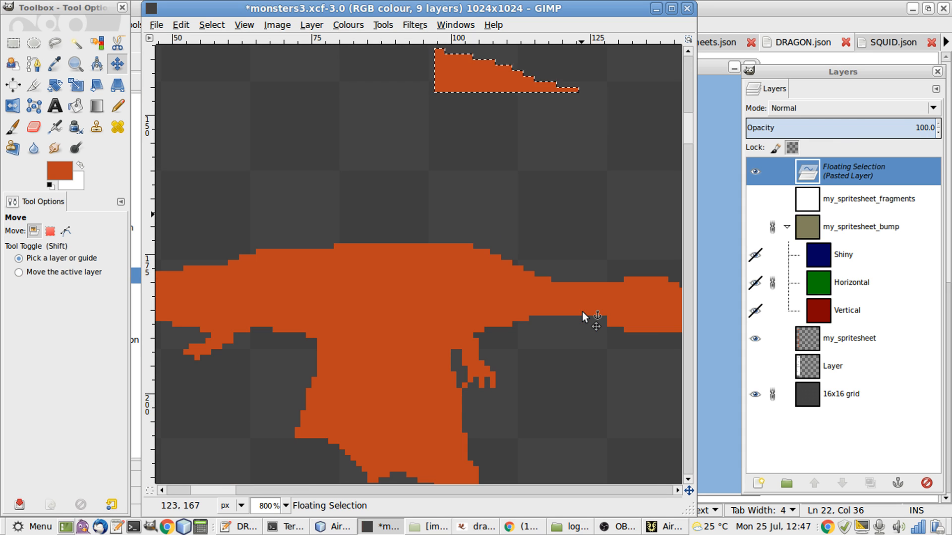
- Lower the pasted slope another 20 pixels to just above the second dragon's shoulder and anchor it to the layer
{"action": "key", "text": "Down"}
{"action": "key", "text": "Down"}
{"action": "key", "text": "Down"}
{"action": "key", "text": "Down"}
{"action": "key", "text": "Down"}
{"action": "key", "text": "Down"}
{"action": "key", "text": "Down"}
{"action": "key", "text": "Down"}
{"action": "key", "text": "Down"}
{"action": "key", "text": "Down"}
{"action": "key", "text": "Down"}
{"action": "key", "text": "Down"}
{"action": "key", "text": "Down"}
{"action": "key", "text": "Down"}
{"action": "key", "text": "Down"}
{"action": "key", "text": "Down"}
{"action": "key", "text": "Down"}
{"action": "key", "text": "Down"}
{"action": "key", "text": "Down"}
{"action": "key", "text": "Down"}
{"action": "key", "text": "r"}
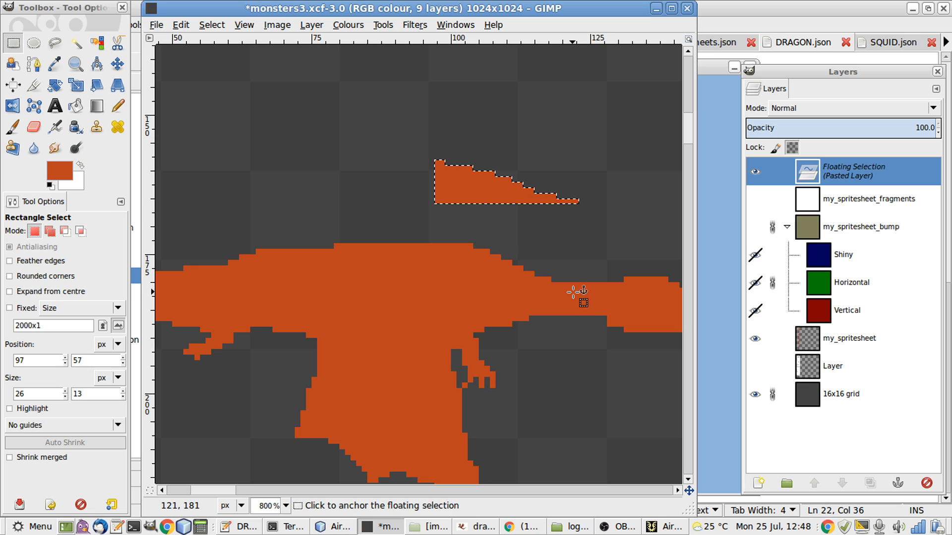
{"action": "left_click", "coordinate": [299, 233]}
- Delete the raised top pixel row of the second dragon's back and the 26 × 11 pixel shoulder area below the pasted slope
{"action": "left_click_drag", "start_coordinate": [301, 233], "coordinate": [488, 247]}
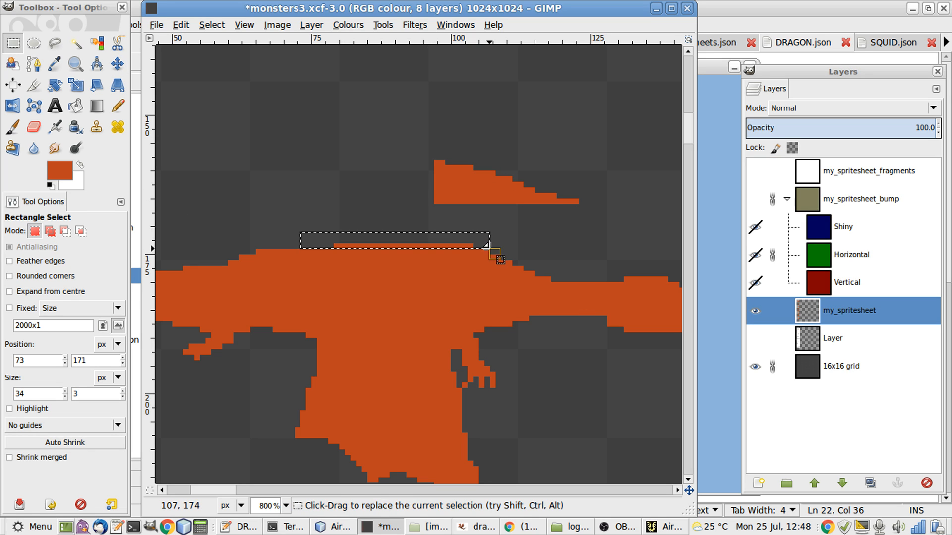
{"action": "left_click", "coordinate": [639, 249]}
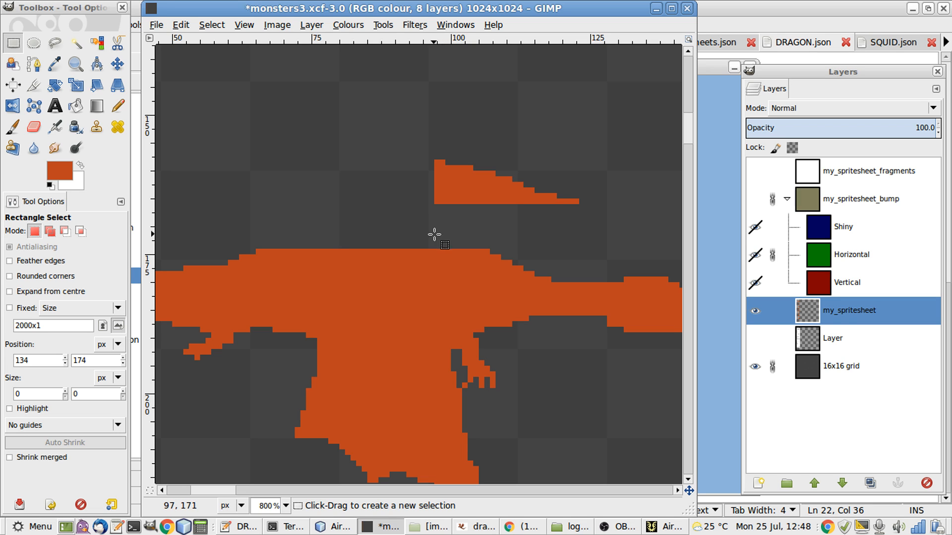
{"action": "left_click_drag", "start_coordinate": [434, 234], "coordinate": [578, 293]}
{"action": "key", "text": "Delete"}
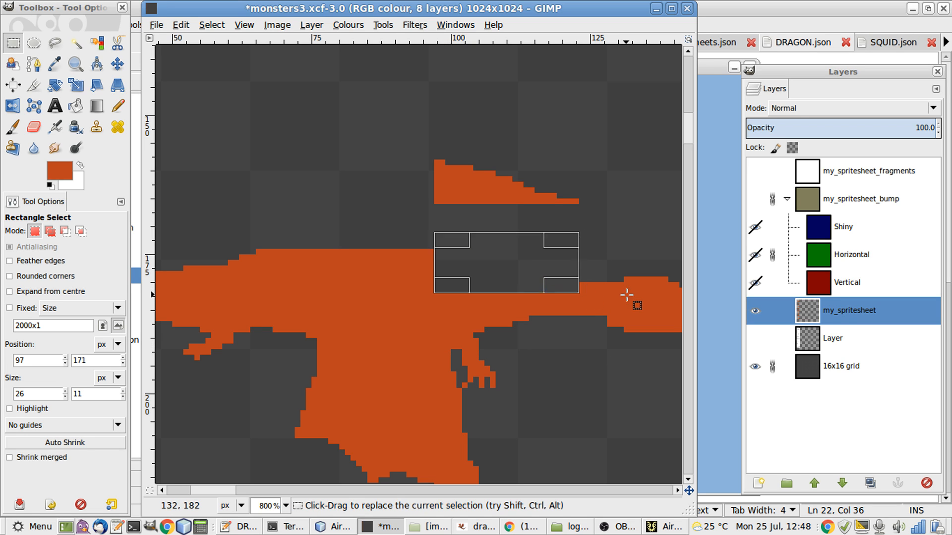
- Float the copied shoulder slope, move it straight down into the gap on the second dragon's shoulder, and anchor it
{"action": "left_click", "coordinate": [438, 133]}
{"action": "left_click_drag", "start_coordinate": [411, 155], "coordinate": [584, 218]}
{"action": "key", "text": "ctrl+shift+l"}
{"action": "key", "text": "m"}
{"action": "key", "text": "Down"}
{"action": "key", "text": "Down"}
{"action": "key", "text": "Down"}
{"action": "key", "text": "Down"}
{"action": "key", "text": "Down"}
{"action": "key", "text": "Down"}
{"action": "key", "text": "Down"}
{"action": "key", "text": "Down"}
{"action": "key", "text": "Down"}
{"action": "key", "text": "Down"}
{"action": "key", "text": "Down"}
{"action": "key", "text": "Down"}
{"action": "key", "text": "Down"}
{"action": "key", "text": "Down"}
{"action": "key", "text": "Down"}
{"action": "key", "text": "Down"}
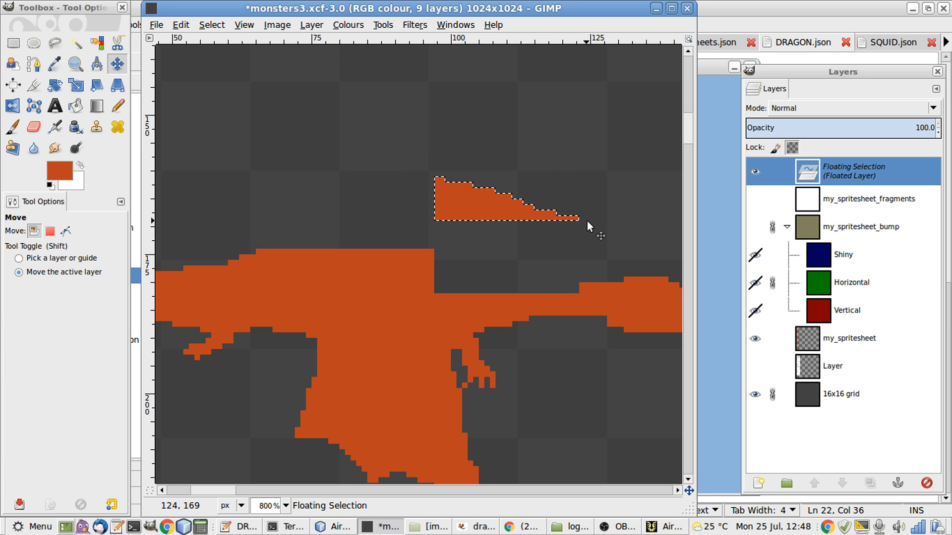
{"action": "key", "text": "r"}
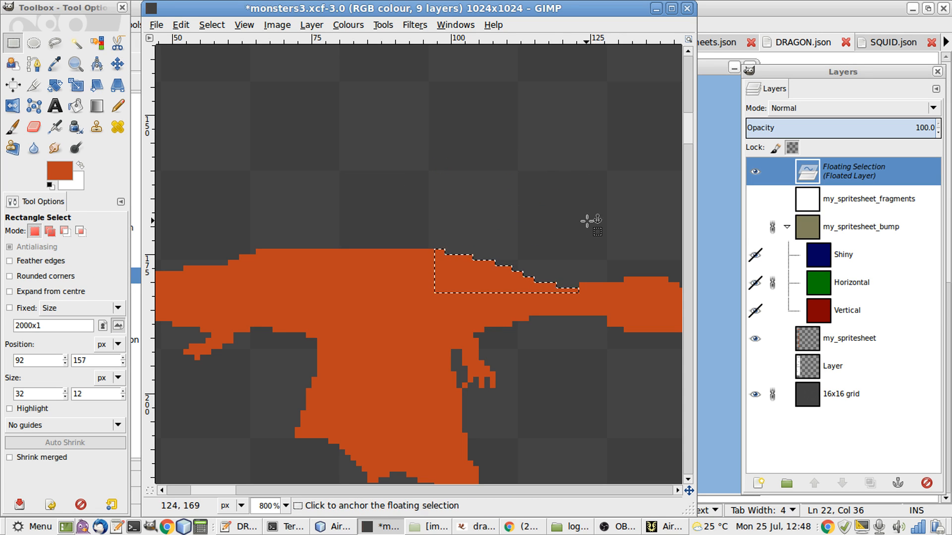
{"action": "left_click", "coordinate": [587, 221]}
{"action": "left_click", "coordinate": [543, 283]}
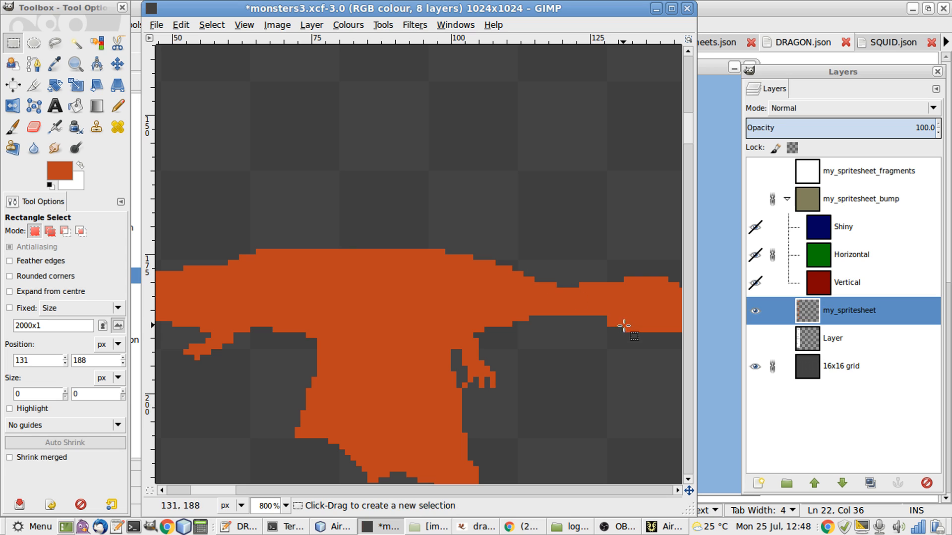
- Fill in the missing top-edge pixels where the second dragon's shoulder slope meets its neck, finishing the join with the Pencil tool
{"action": "left_click_drag", "start_coordinate": [607, 311], "coordinate": [534, 282]}
{"action": "left_click", "coordinate": [487, 247]}
{"action": "key", "text": "n"}
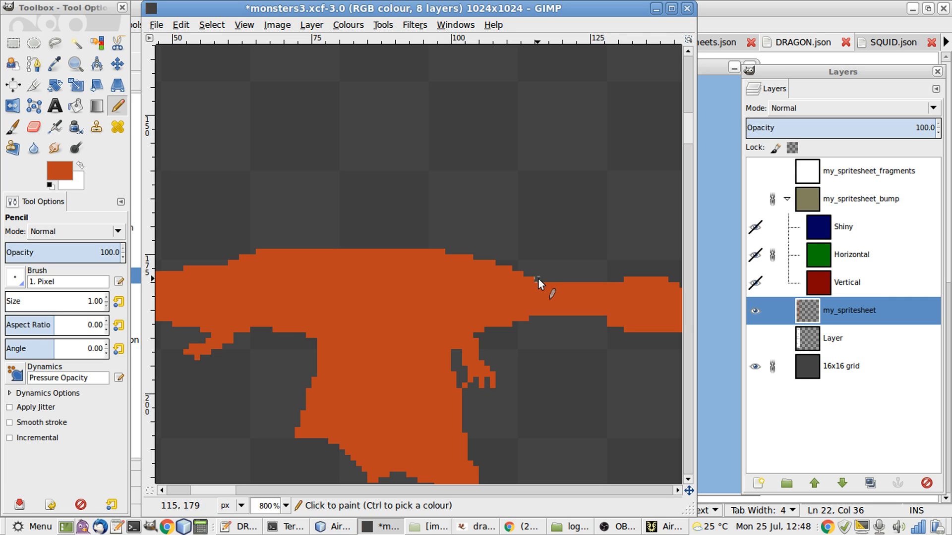
{"action": "left_click_drag", "start_coordinate": [538, 279], "coordinate": [546, 281]}
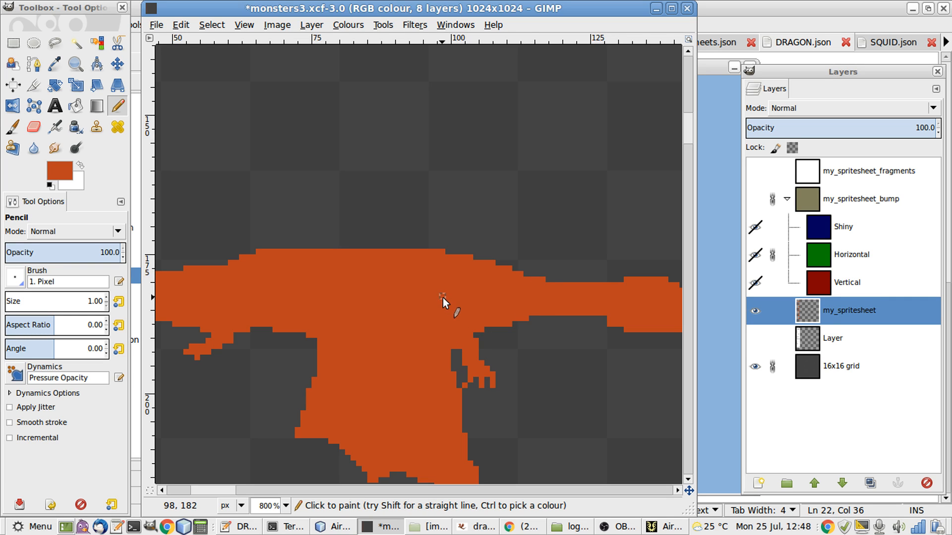
- Check the outlines of all dragon frames down the sprite sheet for consistency
{"action": "scroll", "coordinate": [471, 340], "scroll_direction": "down", "scroll_amount": 5}
{"action": "scroll", "coordinate": [471, 341], "scroll_direction": "left", "scroll_amount": 6}
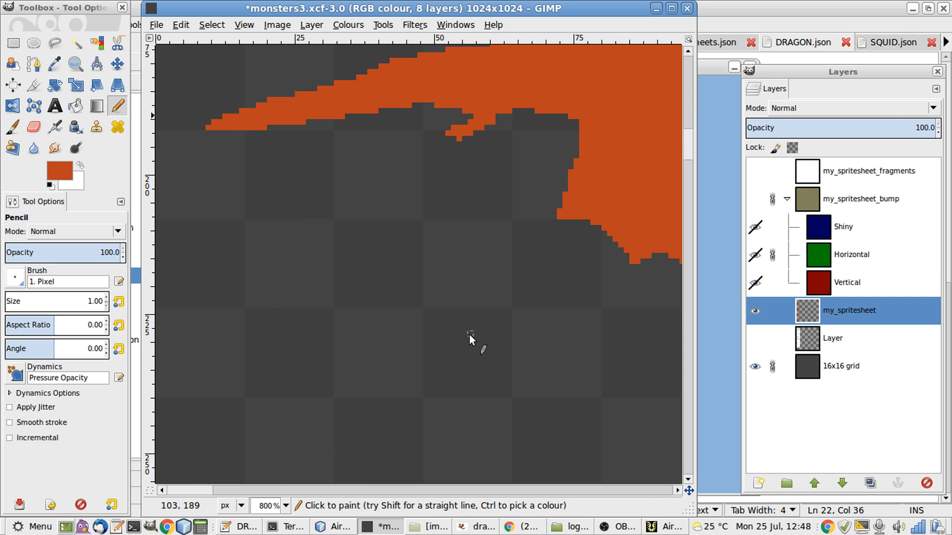
{"action": "scroll", "coordinate": [469, 335], "scroll_direction": "down", "scroll_amount": 4}
{"action": "scroll", "coordinate": [469, 334], "scroll_direction": "up", "scroll_amount": 3}
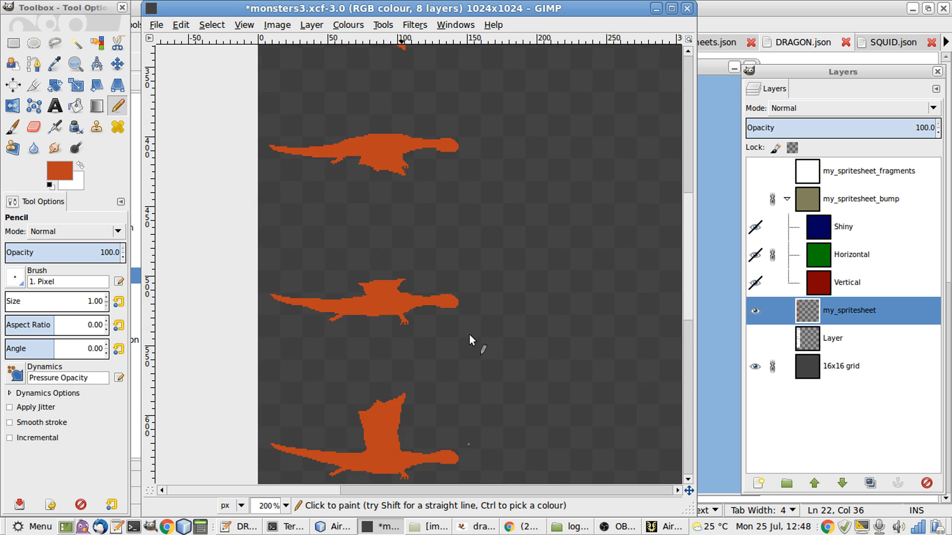
{"action": "scroll", "coordinate": [469, 334], "scroll_direction": "right", "scroll_amount": 2}
{"action": "scroll", "coordinate": [469, 334], "scroll_direction": "down", "scroll_amount": 1}
{"action": "scroll", "coordinate": [469, 334], "scroll_direction": "up", "scroll_amount": 3}
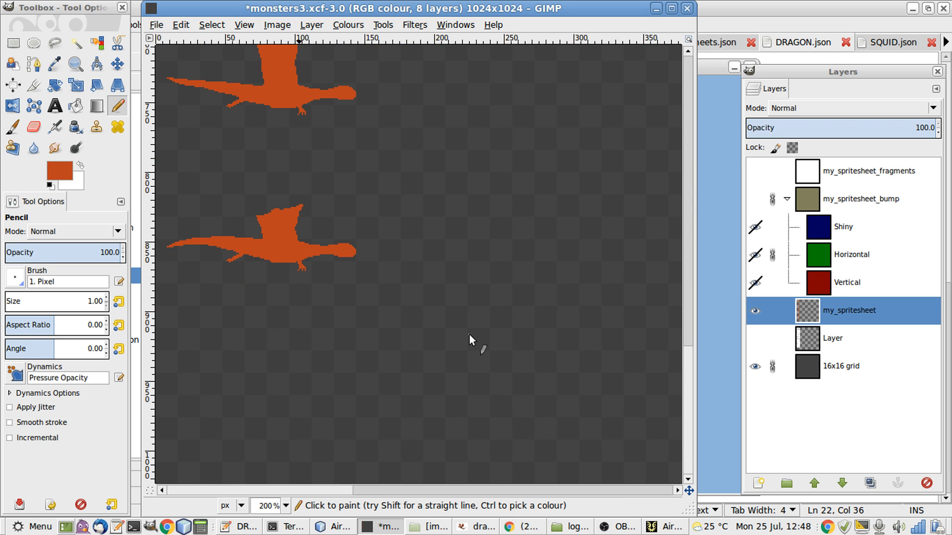
{"action": "scroll", "coordinate": [469, 334], "scroll_direction": "up", "scroll_amount": 5}
{"action": "scroll", "coordinate": [469, 334], "scroll_direction": "up", "scroll_amount": 8}
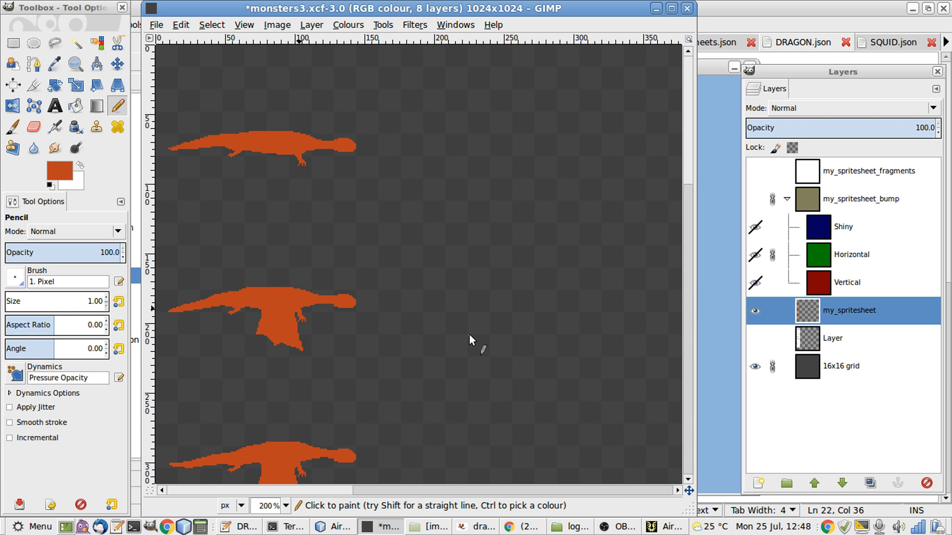
{"action": "scroll", "coordinate": [468, 334], "scroll_direction": "right", "scroll_amount": 2}
{"action": "scroll", "coordinate": [469, 335], "scroll_direction": "left", "scroll_amount": 2}
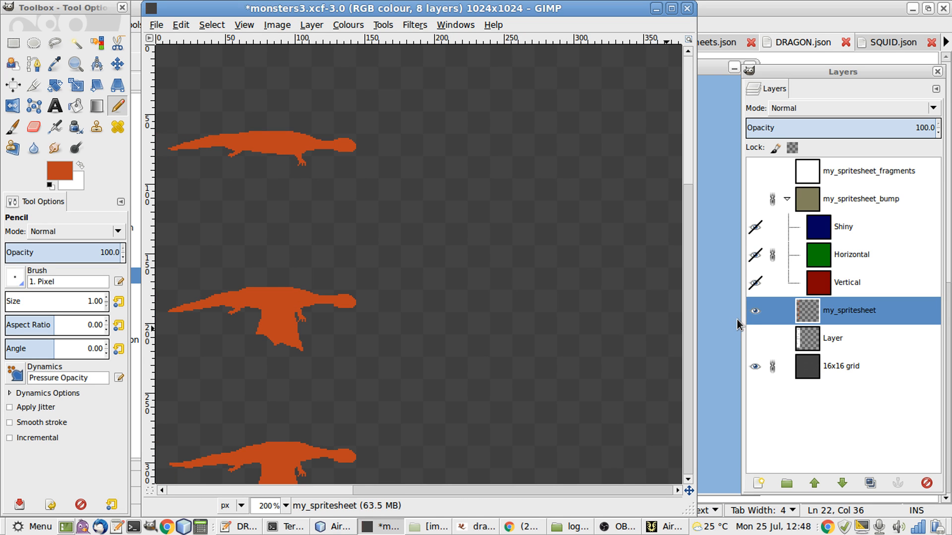
- Hide the 16x16 grid layer, save the image, and export it over monsters3.png in the Airships data/images folder
{"action": "left_click", "coordinate": [755, 372]}
{"action": "key", "text": "r"}
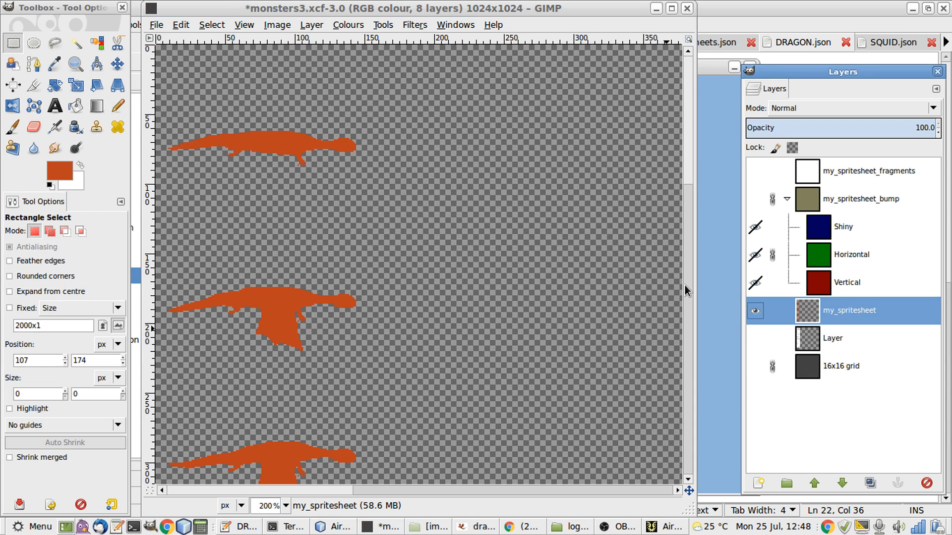
{"action": "key", "text": "ctrl+s"}
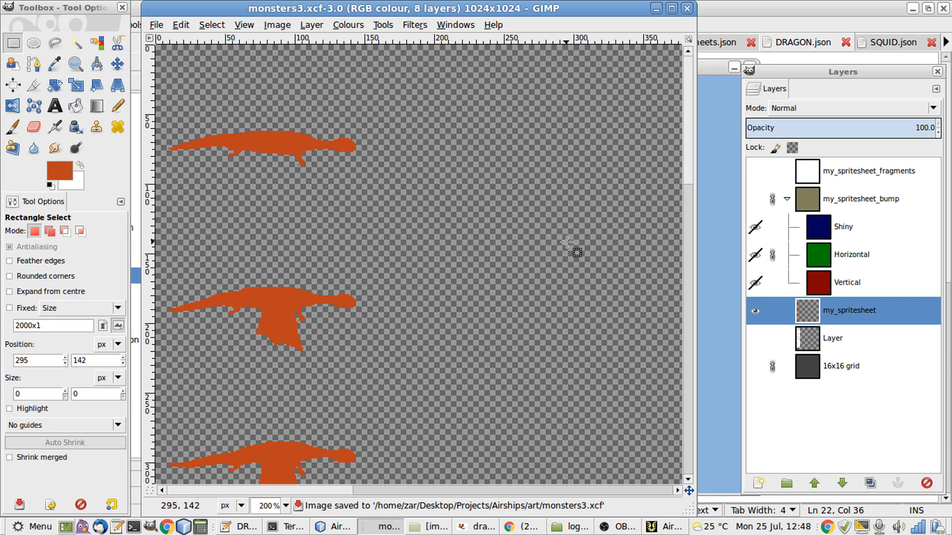
{"action": "key", "text": "ctrl+shift+e"}
{"action": "key", "text": "Return"}
{"action": "key", "text": "Return"}
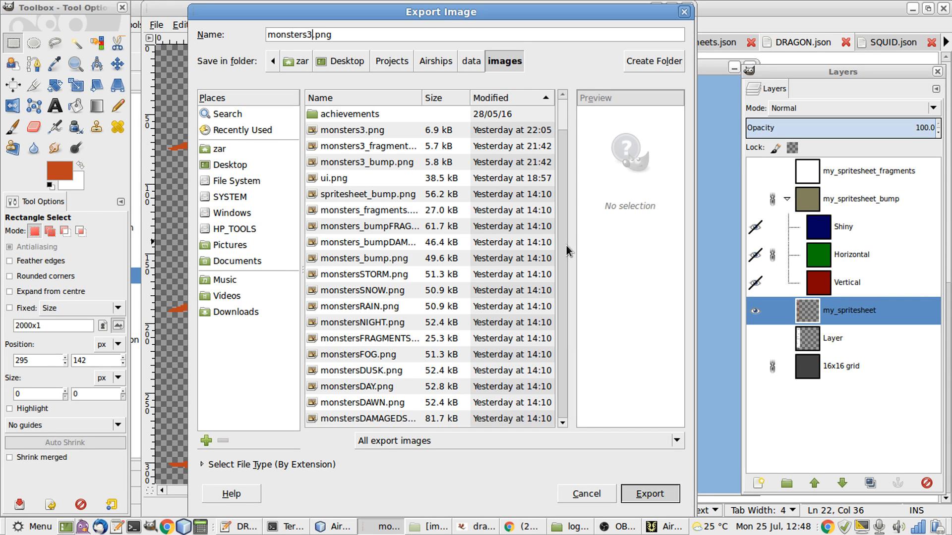
{"action": "key", "text": "Return"}
- Switch to the Airships game and leave its current screen for the Design & Fight menu
{"action": "key", "text": "alt+Tab"}
{"action": "key", "text": "Tab"}
{"action": "key", "text": "Tab"}
{"action": "key", "text": "Tab"}
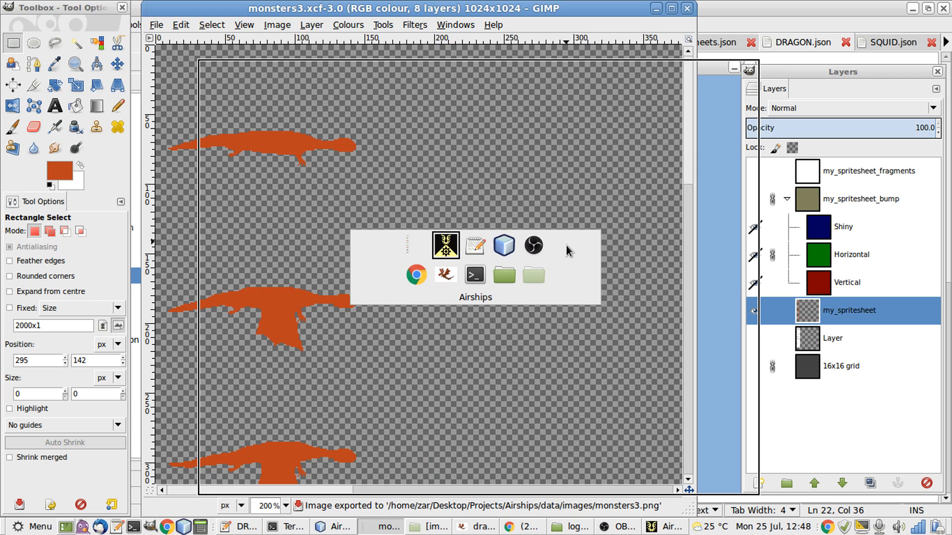
{"action": "key", "text": "alt+shift+Tab"}
{"action": "key", "text": "alt+Tab"}
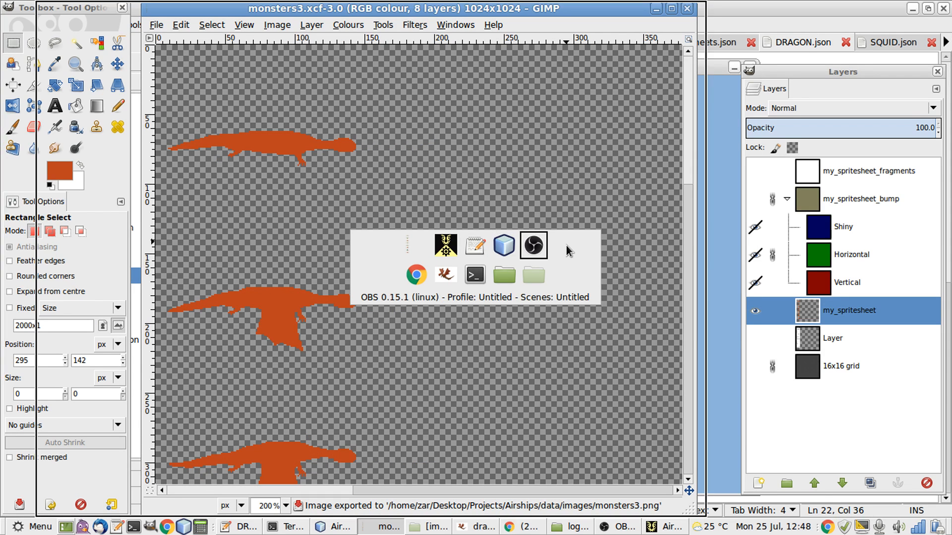
{"action": "key", "text": "alt+shift+Tab"}
{"action": "key", "text": "alt+shift+Tab"}
{"action": "key", "text": "alt+shift+Tab"}
{"action": "key", "text": "Escape"}
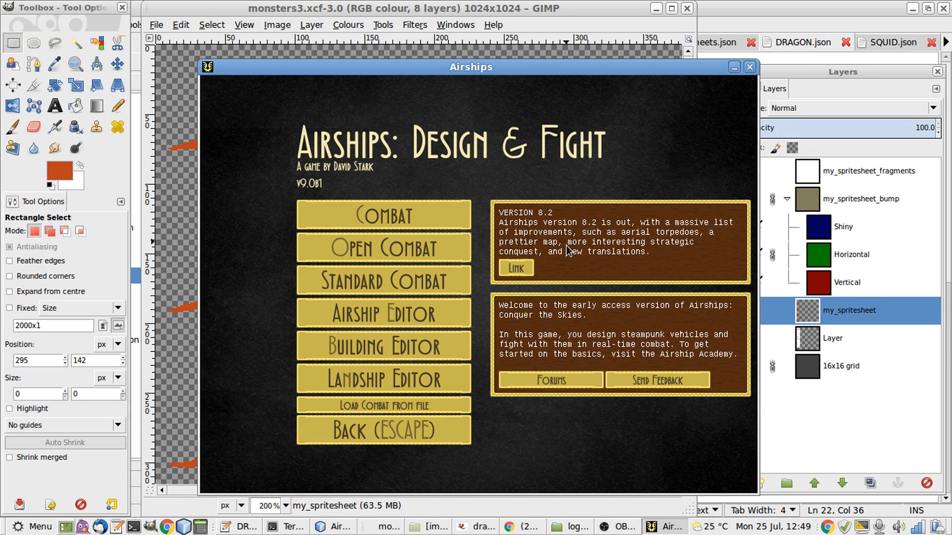
{"action": "key", "text": "n"}
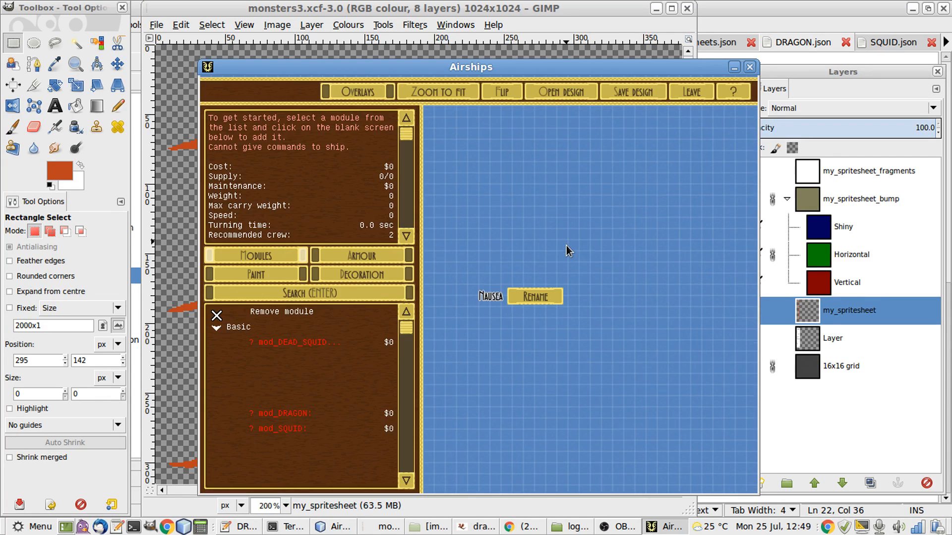
{"action": "key", "text": "Escape"}
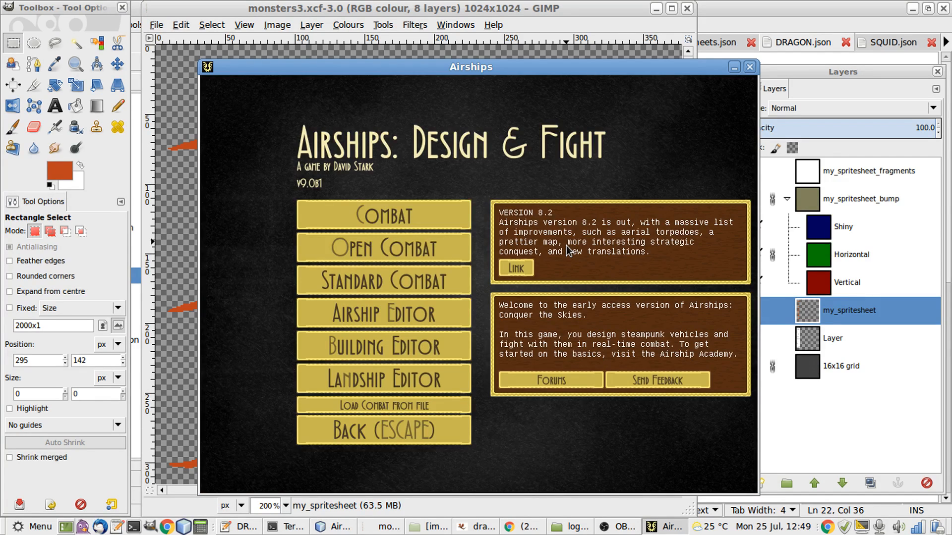
- Reload the game's mods from the mod manager and return to the main menu
{"action": "key", "text": "Escape"}
{"action": "key", "text": "s"}
{"action": "key", "text": "m"}
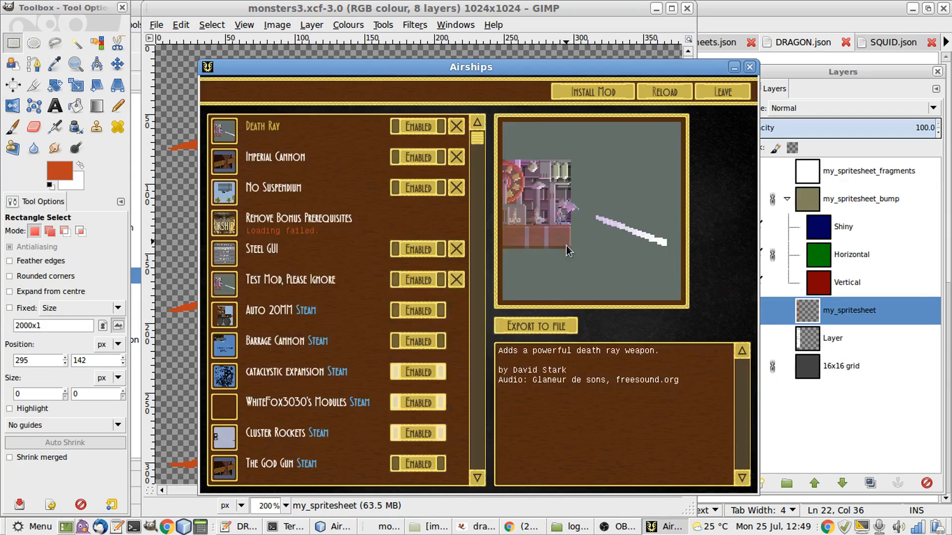
{"action": "left_click", "coordinate": [650, 96]}
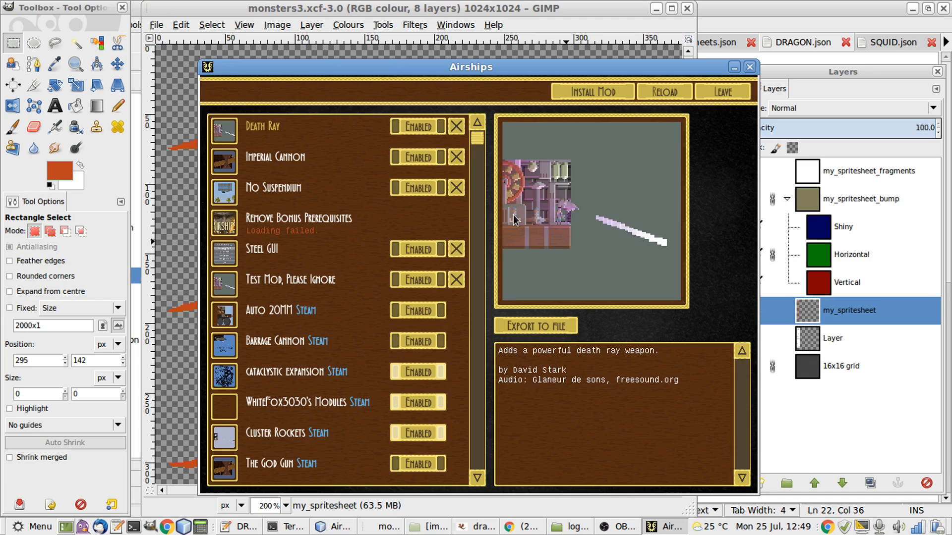
{"action": "key", "text": "l"}
{"action": "key", "text": "Escape"}
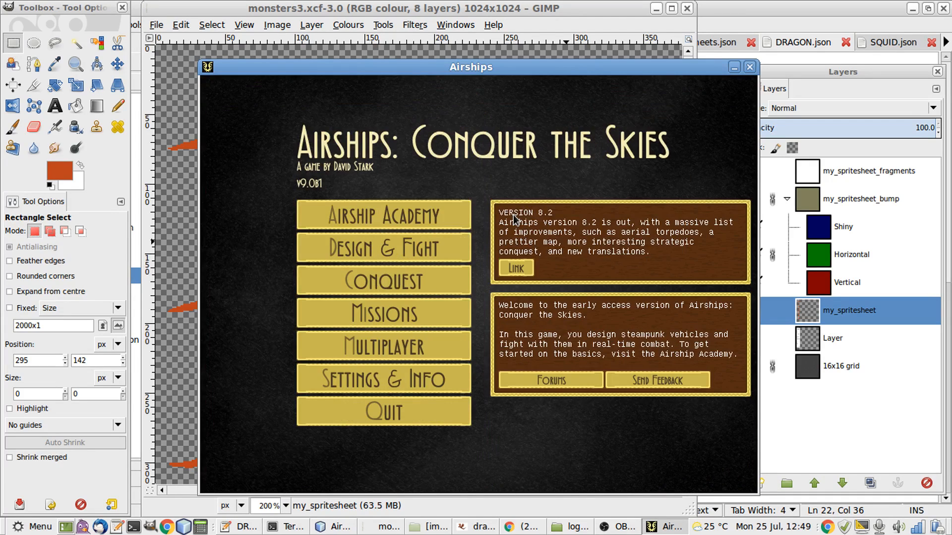
- Set up a new combat in Day conditions and place the Dragon airship in mid-air on the player's side
{"action": "key", "text": "d"}
{"action": "key", "text": "c"}
{"action": "left_click", "coordinate": [694, 224]}
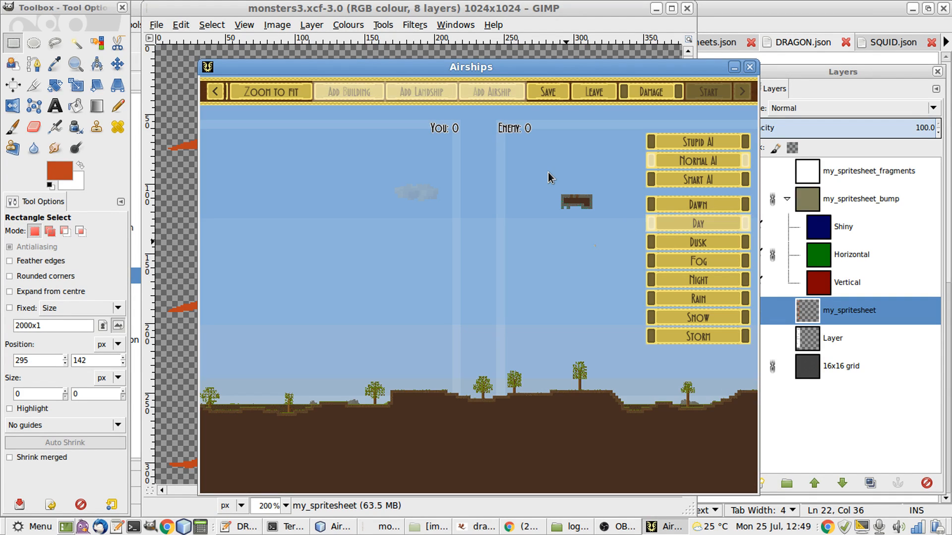
{"action": "left_click", "coordinate": [497, 99]}
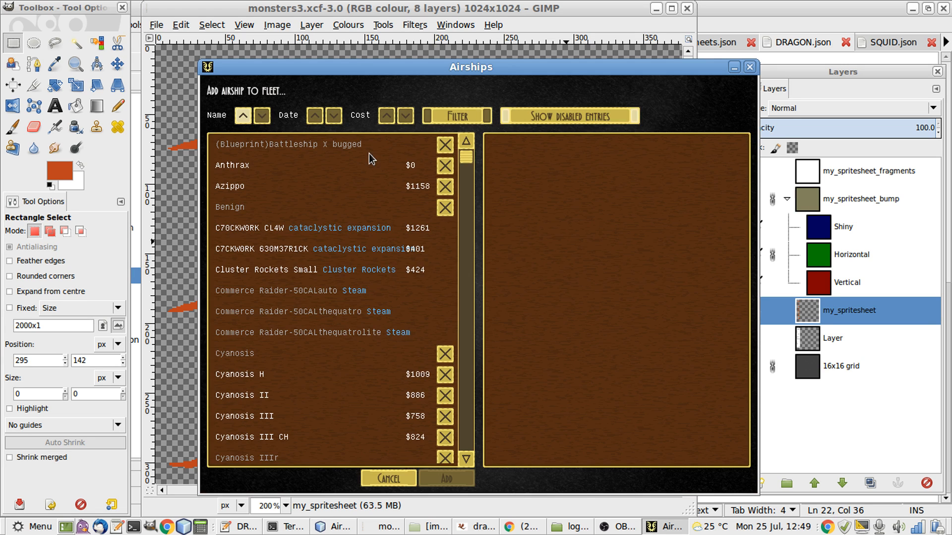
{"action": "scroll", "coordinate": [314, 220], "scroll_direction": "down", "scroll_amount": 4}
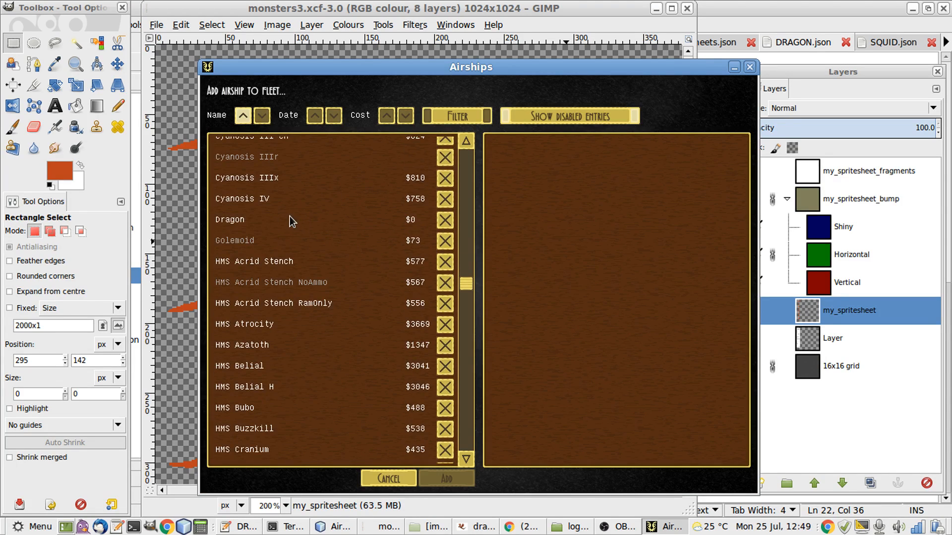
{"action": "double_click", "coordinate": [290, 219]}
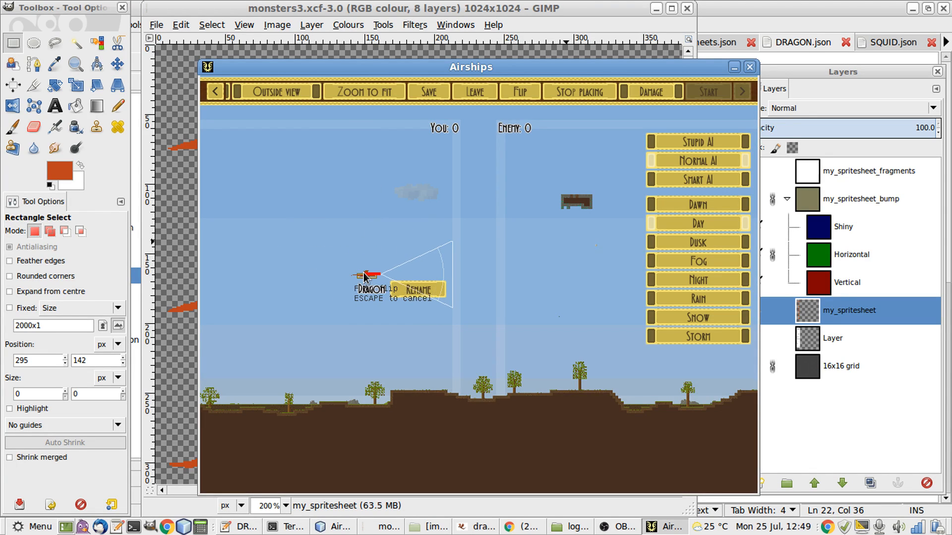
{"action": "key", "text": "Escape"}
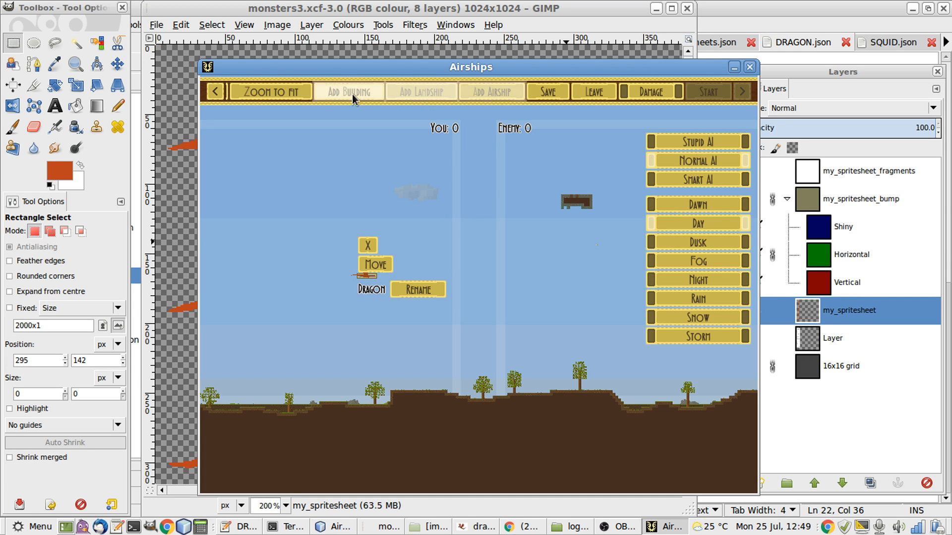
- Place the first listed building on the ground on the enemy side and start the combat
{"action": "left_click", "coordinate": [353, 97]}
{"action": "double_click", "coordinate": [238, 144]}
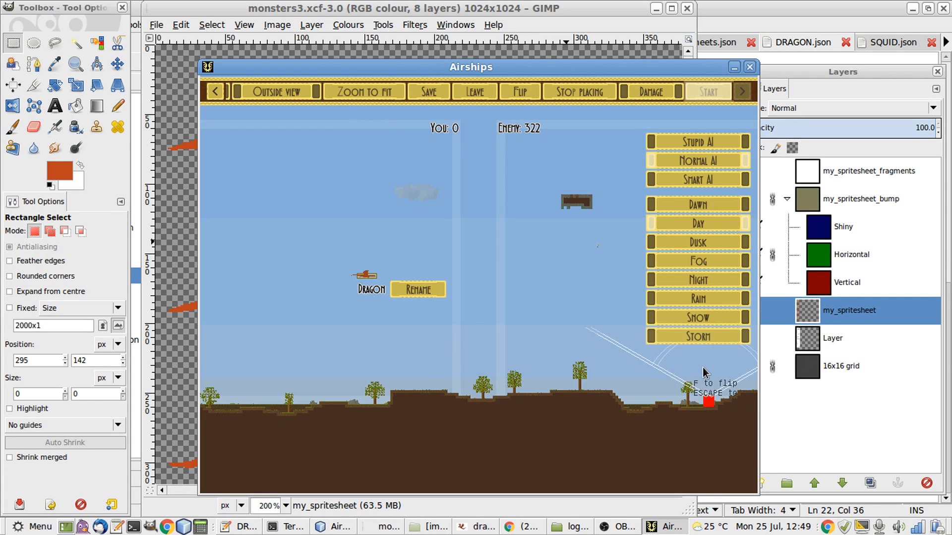
{"action": "left_click", "coordinate": [499, 399]}
- Examine the dragon's flight animation close up in the running combat with the interface hidden
{"action": "scroll", "coordinate": [499, 399], "scroll_direction": "up", "scroll_amount": 3}
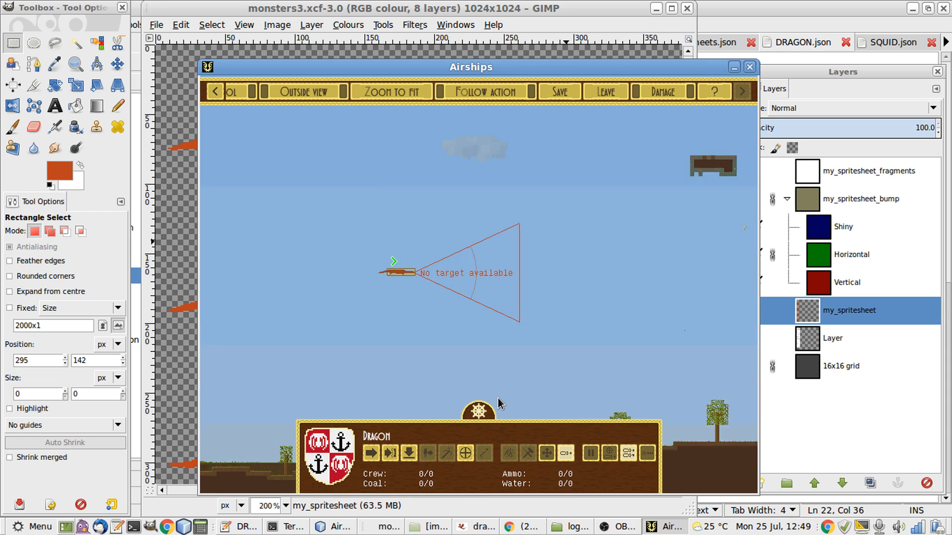
{"action": "scroll", "coordinate": [498, 398], "scroll_direction": "up", "scroll_amount": 2}
{"action": "key", "text": "s"}
{"action": "key", "text": "a"}
{"action": "key", "text": "w"}
{"action": "scroll", "coordinate": [496, 398], "scroll_direction": "up", "scroll_amount": 1}
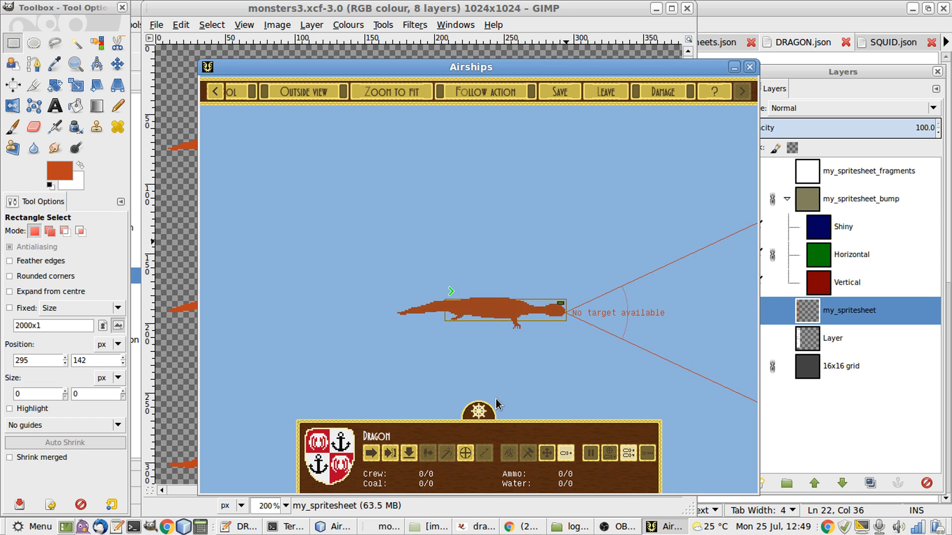
{"action": "scroll", "coordinate": [496, 398], "scroll_direction": "up", "scroll_amount": 1}
{"action": "key", "text": "s"}
{"action": "key", "text": "h"}
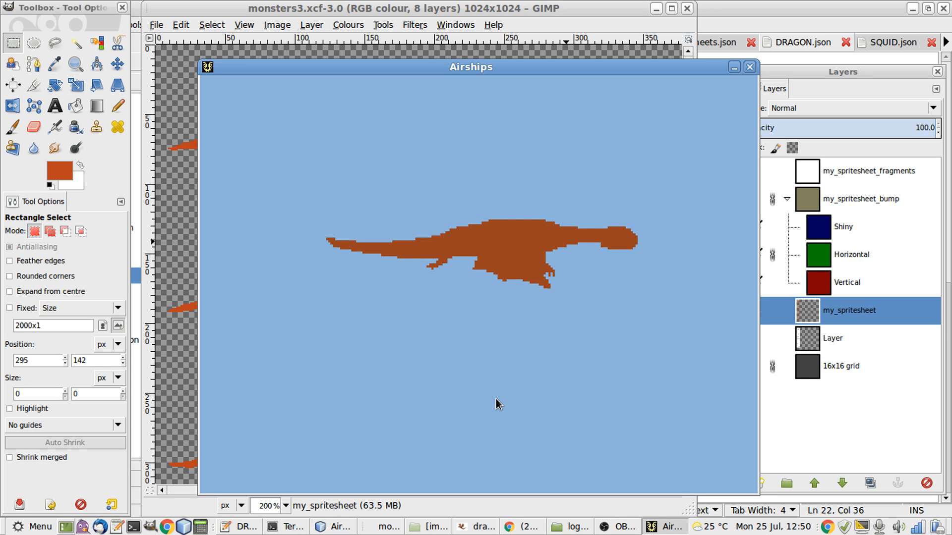
- Switch to the terminal session in the Airships project folder and check the repository with git status
{"action": "key", "text": "alt+Tab"}
{"action": "key", "text": "alt+Tab"}
{"action": "key", "text": "alt+Tab"}
{"action": "key", "text": "alt+Tab"}
{"action": "key", "text": "alt+Tab"}
{"action": "key", "text": "alt+Tab"}
{"action": "key", "text": "alt+Tab"}
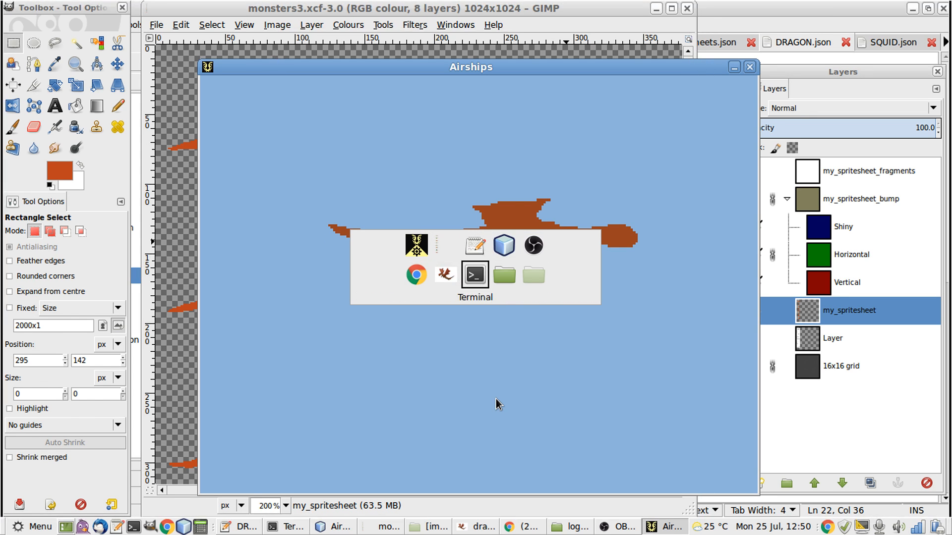
{"action": "type", "text": "git"}
{"action": "key", "text": "BackSpace"}
{"action": "key", "text": "BackSpace"}
{"action": "key", "text": "BackSpace"}
{"action": "key", "text": "ctrl+Page_Down"}
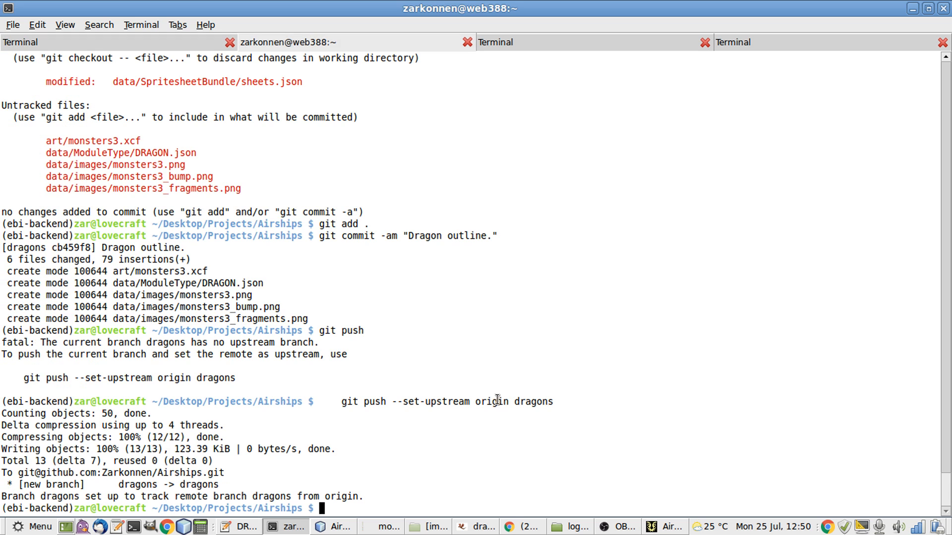
{"action": "type", "text": "git status"}
{"action": "key", "text": "Return"}
- Stage all changes with git add . and commit them with the message "Outline done."
{"action": "type", "text": "g"}
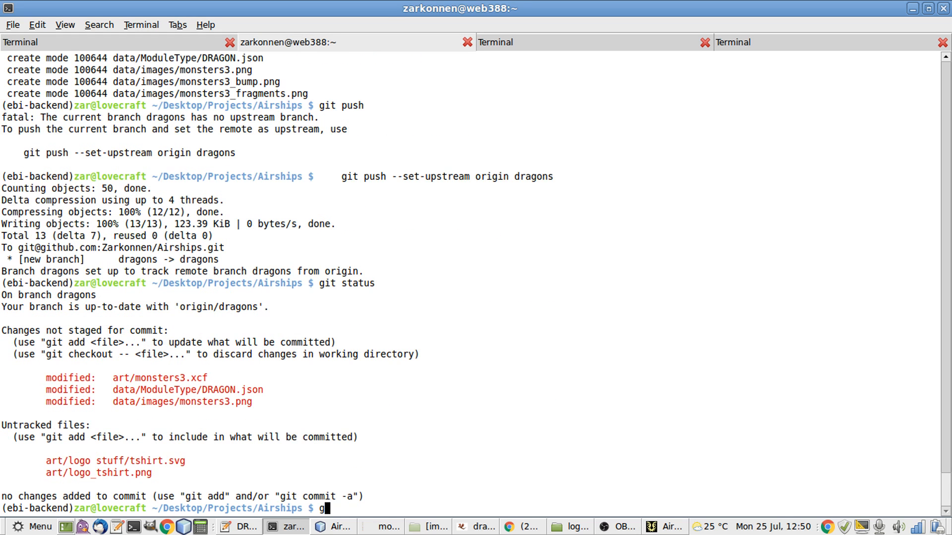
{"action": "type", "text": "it add ."}
{"action": "key", "text": "Return"}
{"action": "type", "text": "git"}
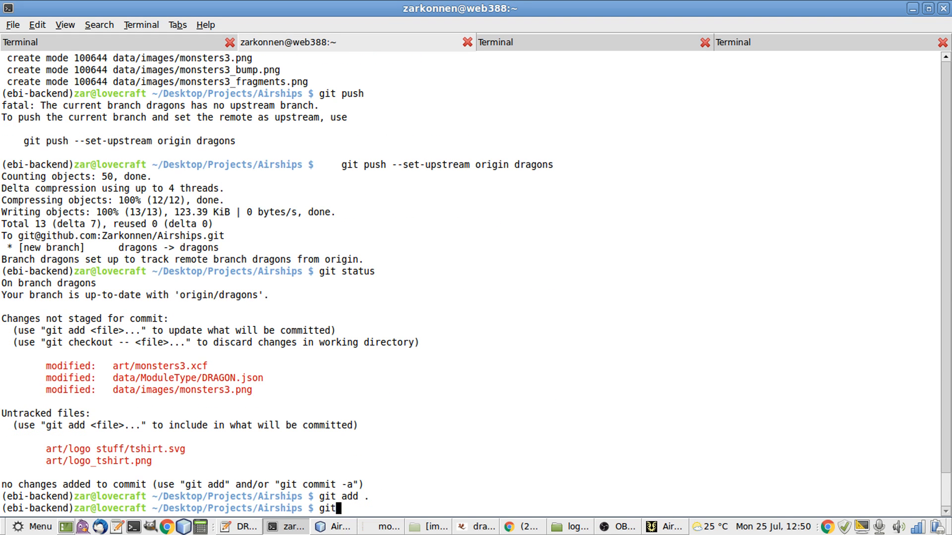
{"action": "type", "text": " commit -am \"O"}
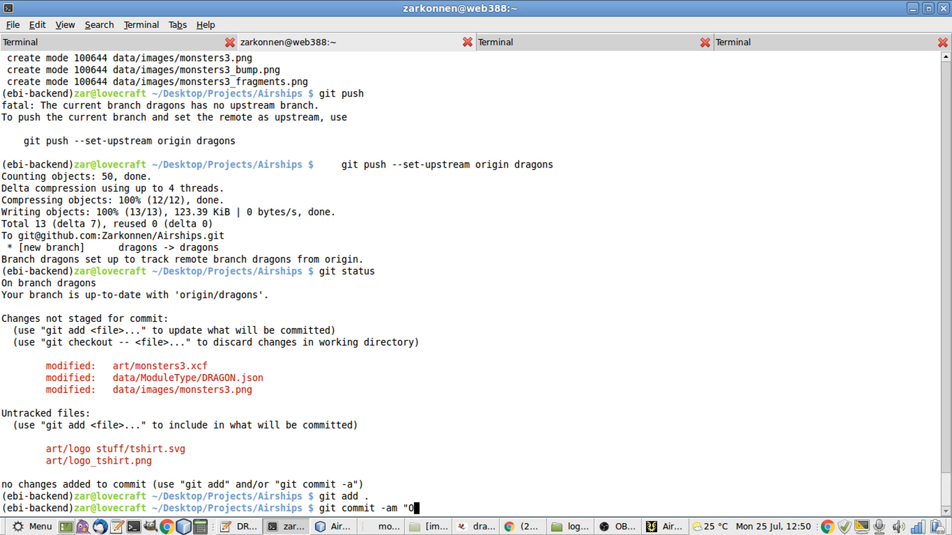
{"action": "type", "text": "utline done.\""}
{"action": "key", "text": "Return"}
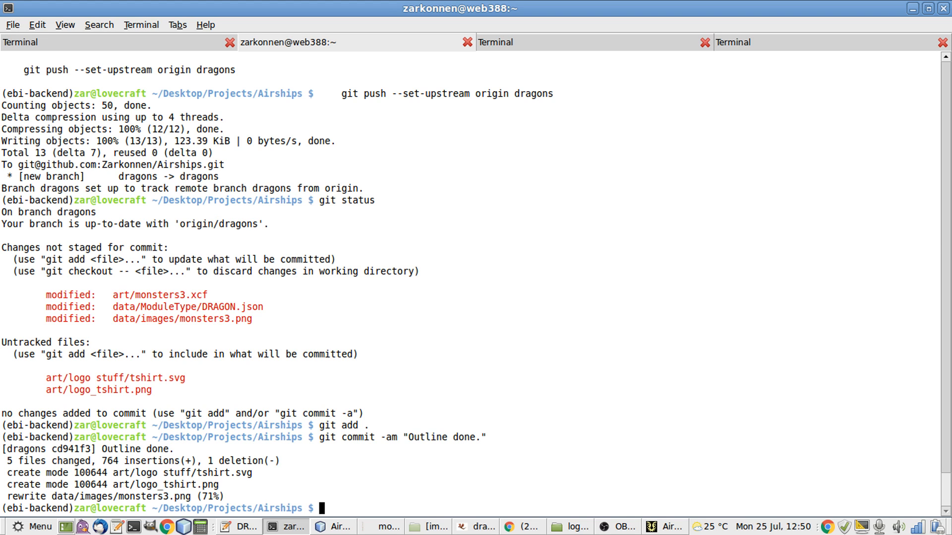
- Switch back to Airships and return from Design & Fight to the main menu
{"action": "key", "text": "alt+Tab"}
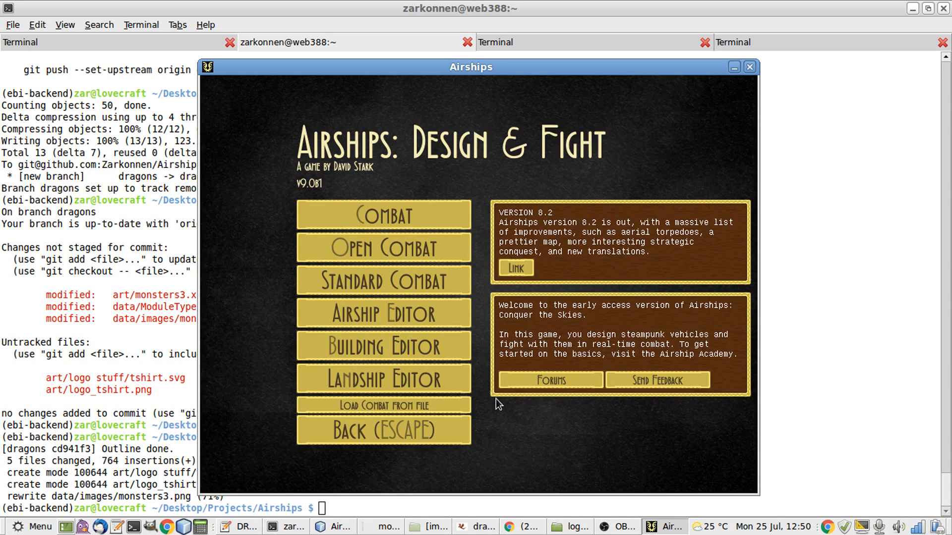
{"action": "key", "text": "Escape"}
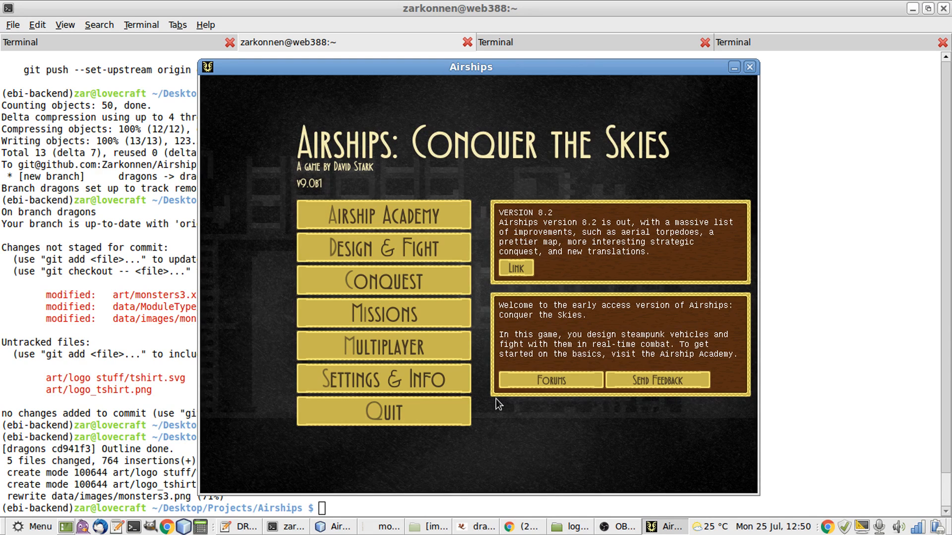
- Switch to the dragon_c 6.xcf painting in GIMP, view it at 100% and enlarge its window to show most of the dragon
{"action": "key", "text": "alt+Tab"}
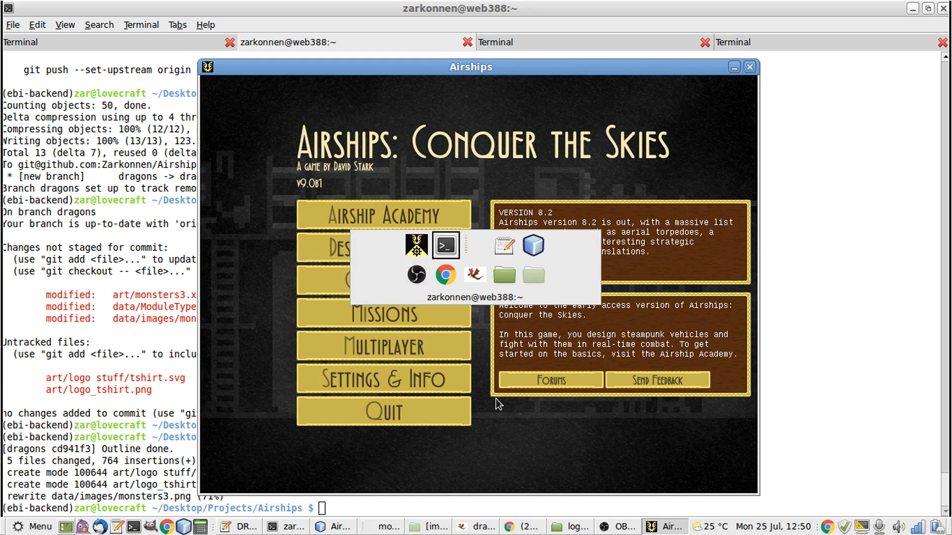
{"action": "key", "text": "alt+Tab"}
{"action": "key", "text": "alt+Tab"}
{"action": "key", "text": "alt+Tab"}
{"action": "key", "text": "alt+Tab"}
{"action": "key", "text": "alt+Tab"}
{"action": "key", "text": "alt+Tab"}
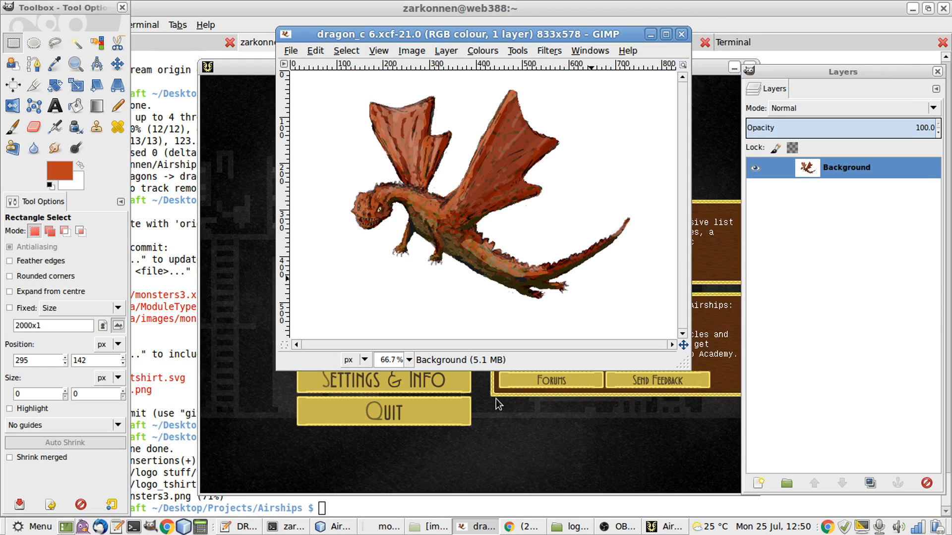
{"action": "key", "text": "1"}
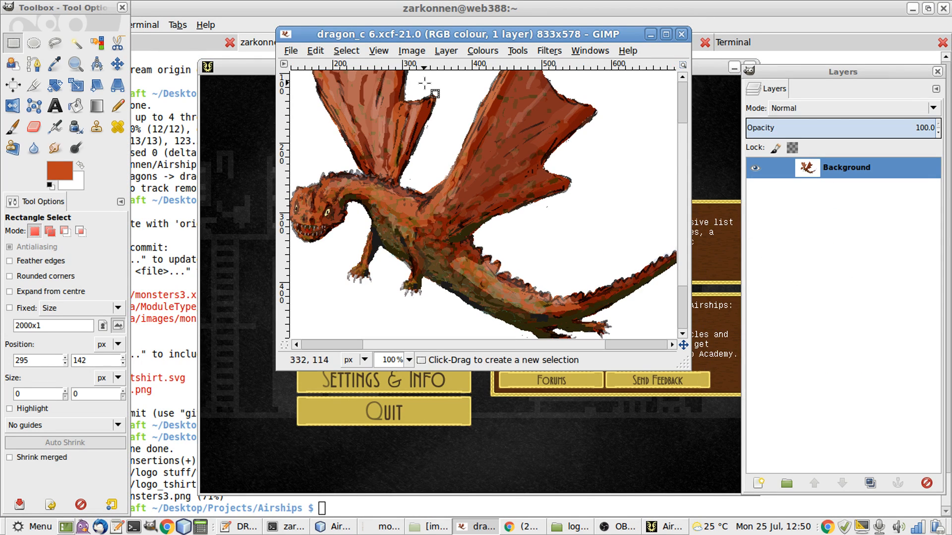
{"action": "left_click_drag", "start_coordinate": [397, 33], "coordinate": [292, 8]}
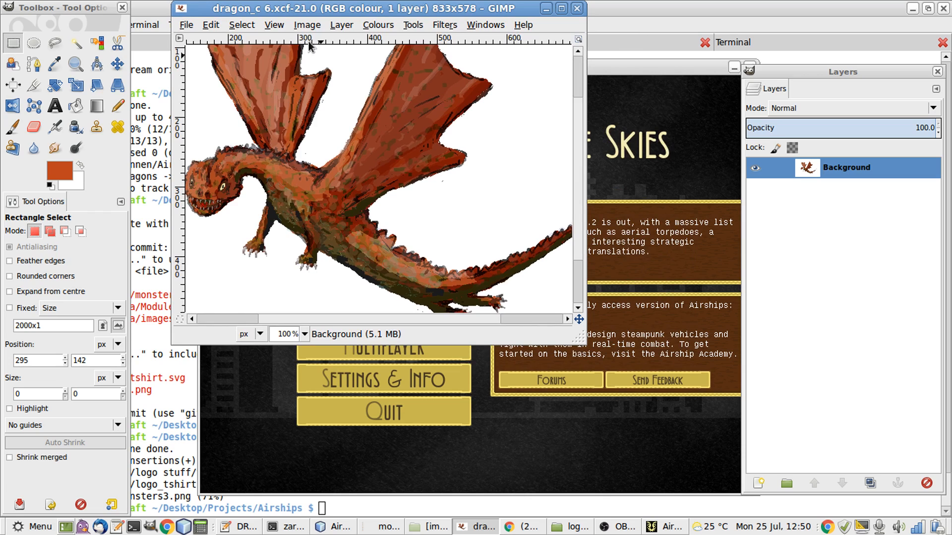
{"action": "left_click_drag", "start_coordinate": [579, 327], "coordinate": [685, 446]}
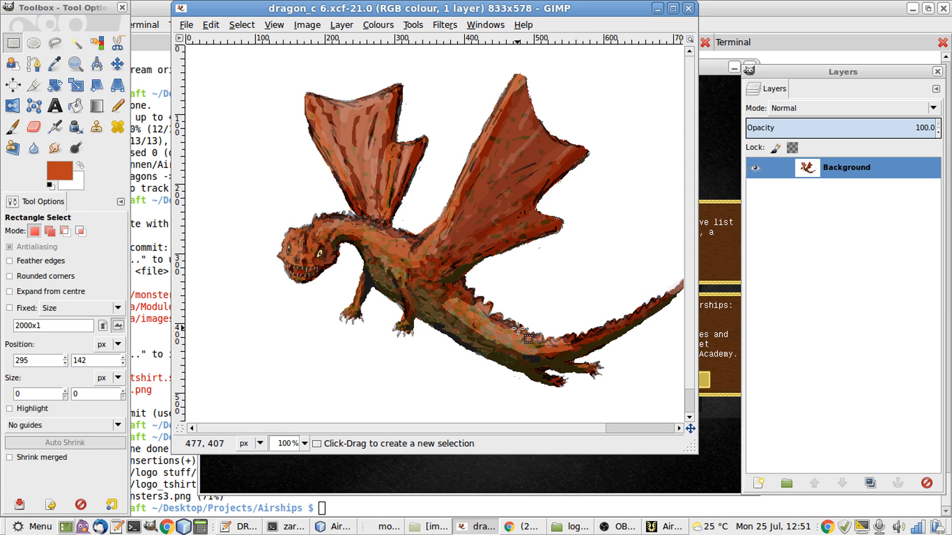
- Switch to monsters3.xcf and show the 16x16 grid layer behind the sprites, leaving the layer named Layer hidden
{"action": "key", "text": "alt+Tab"}
{"action": "key", "text": "alt+Tab"}
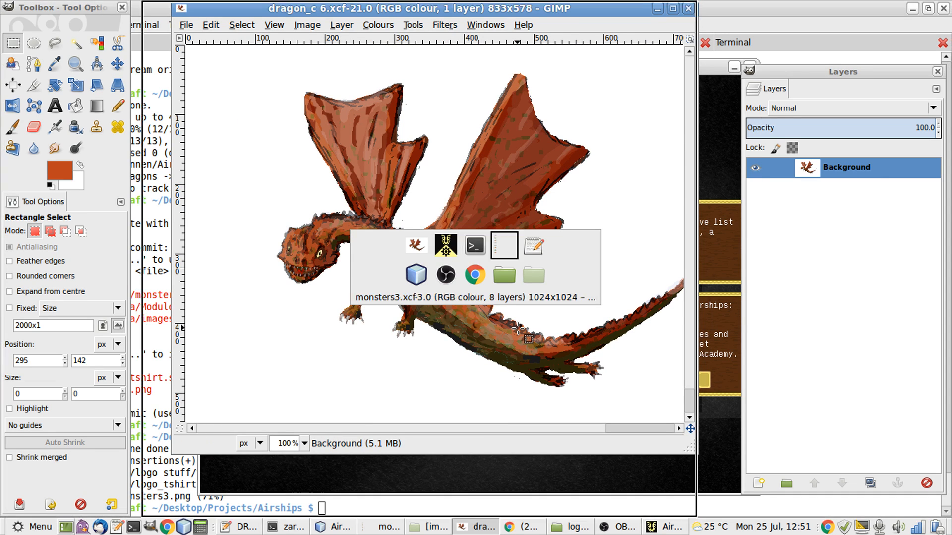
{"action": "scroll", "coordinate": [518, 330], "scroll_direction": "down", "scroll_amount": 5}
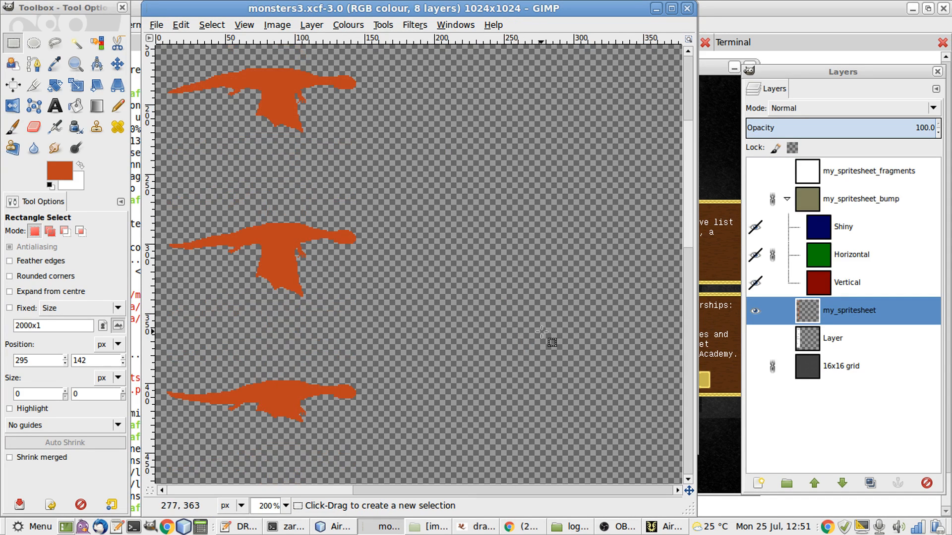
{"action": "left_click", "coordinate": [754, 340]}
{"action": "left_click", "coordinate": [755, 366]}
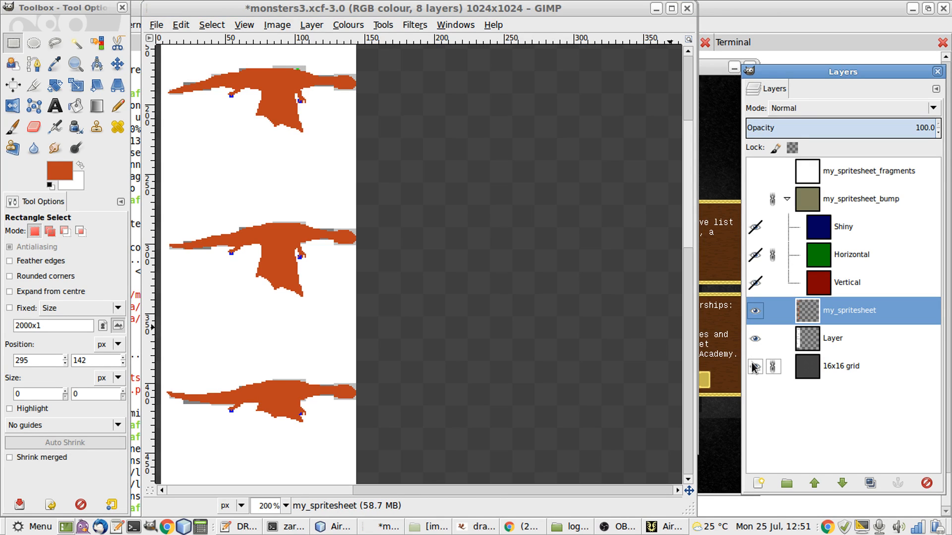
{"action": "scroll", "coordinate": [479, 333], "scroll_direction": "down", "scroll_amount": 7}
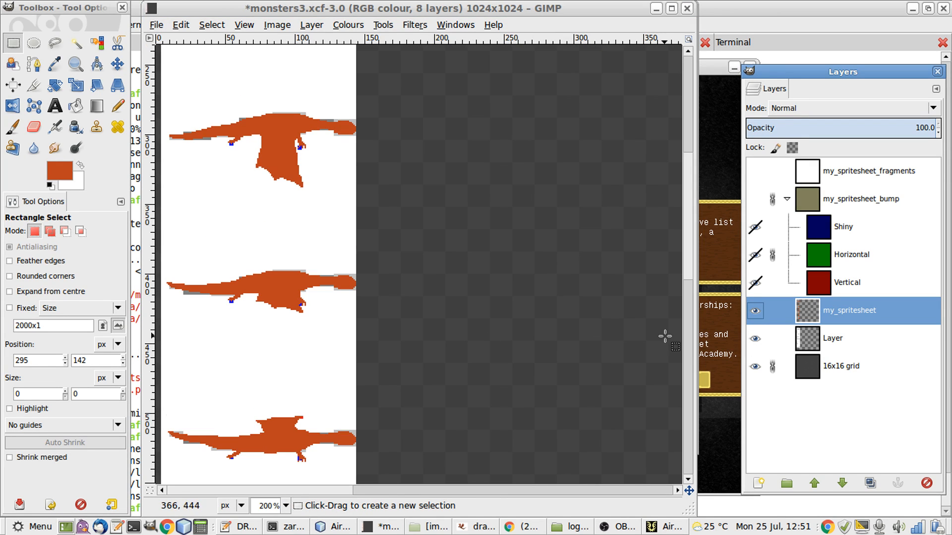
{"action": "left_click", "coordinate": [755, 339]}
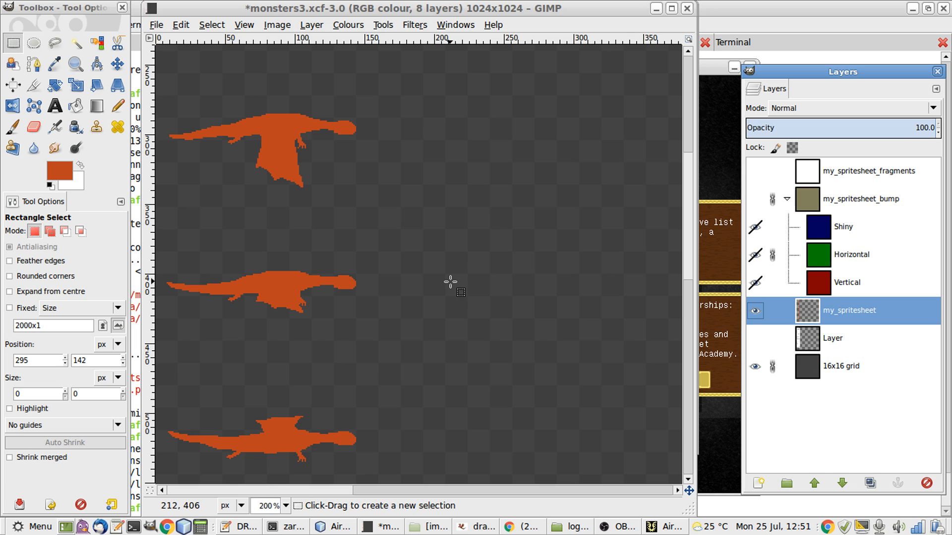
- Examine the orange dragon silhouettes of the flight frames down the spritesheet, overall and close up
{"action": "scroll", "coordinate": [450, 283], "scroll_direction": "up", "scroll_amount": 5}
{"action": "scroll", "coordinate": [450, 282], "scroll_direction": "right", "scroll_amount": 10}
{"action": "scroll", "coordinate": [450, 283], "scroll_direction": "left", "scroll_amount": 10}
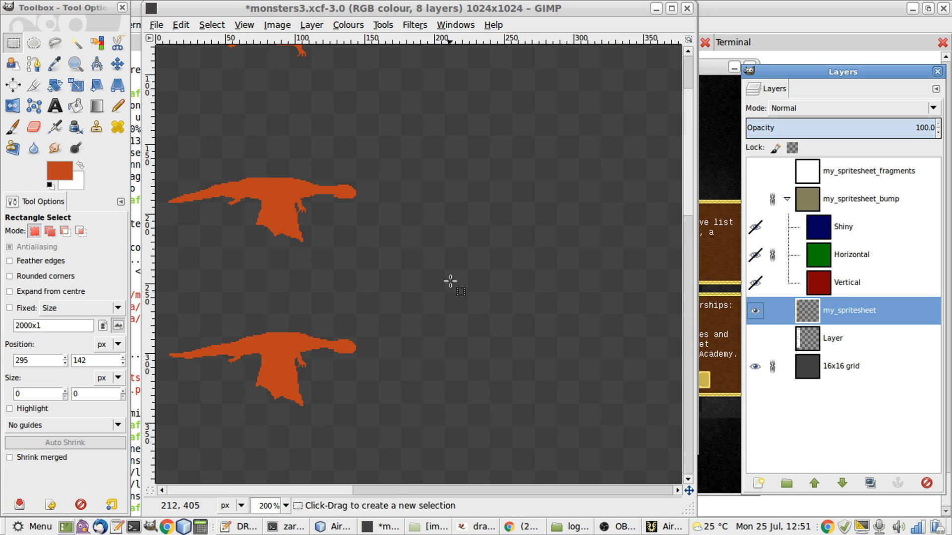
{"action": "scroll", "coordinate": [447, 283], "scroll_direction": "up", "scroll_amount": 2}
{"action": "scroll", "coordinate": [446, 282], "scroll_direction": "up", "scroll_amount": 3}
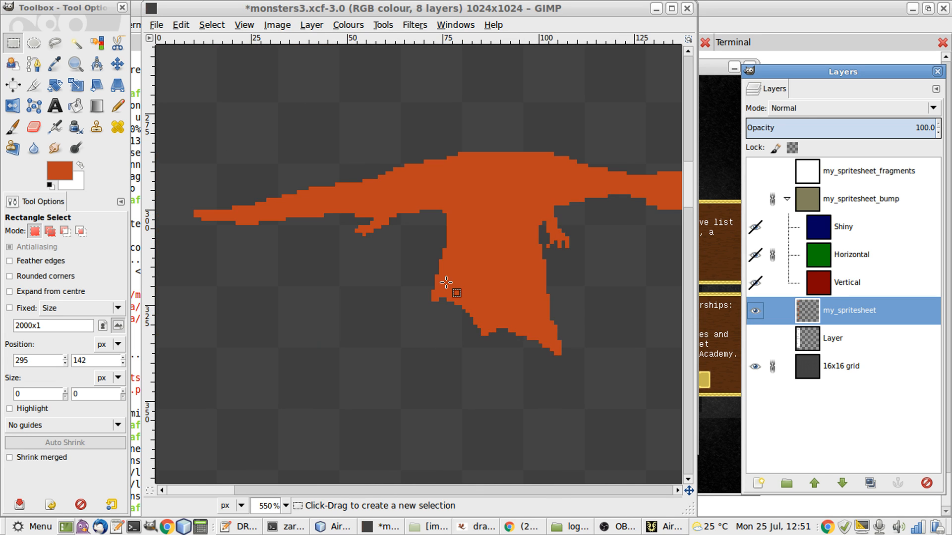
{"action": "scroll", "coordinate": [446, 282], "scroll_direction": "down", "scroll_amount": 3}
{"action": "scroll", "coordinate": [446, 282], "scroll_direction": "down", "scroll_amount": 9}
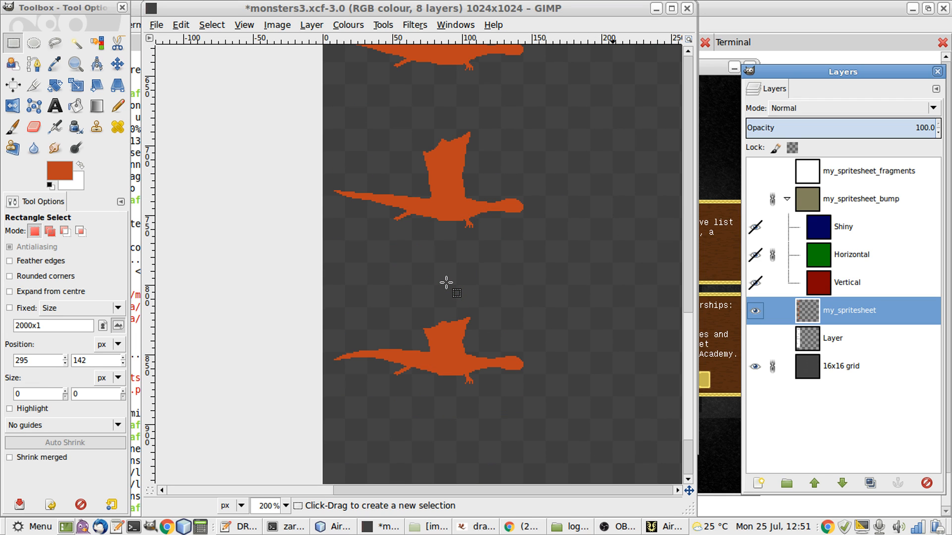
{"action": "scroll", "coordinate": [446, 283], "scroll_direction": "up", "scroll_amount": 5}
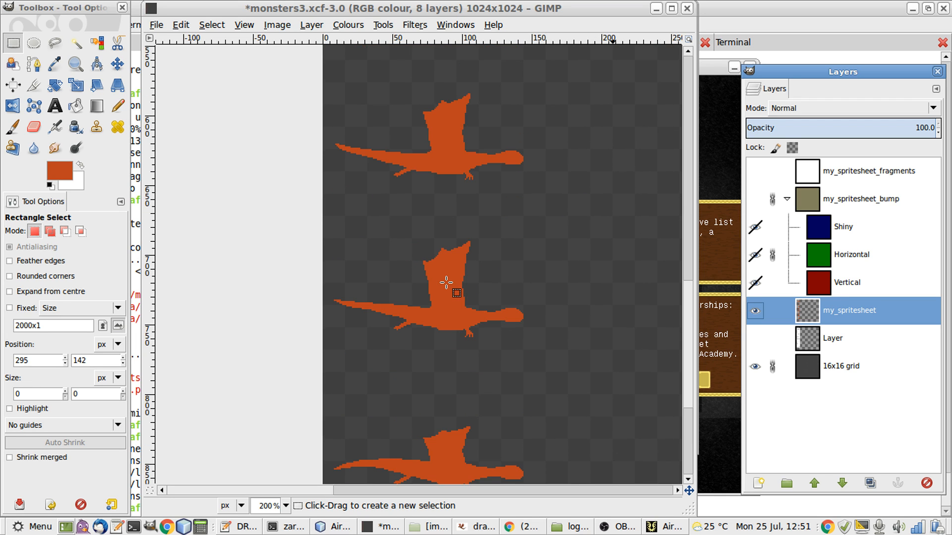
{"action": "scroll", "coordinate": [448, 282], "scroll_direction": "down", "scroll_amount": 2}
{"action": "scroll", "coordinate": [451, 284], "scroll_direction": "up", "scroll_amount": 2}
{"action": "scroll", "coordinate": [466, 362], "scroll_direction": "up", "scroll_amount": 4}
{"action": "scroll", "coordinate": [469, 357], "scroll_direction": "down", "scroll_amount": 5}
{"action": "scroll", "coordinate": [469, 357], "scroll_direction": "right", "scroll_amount": 5}
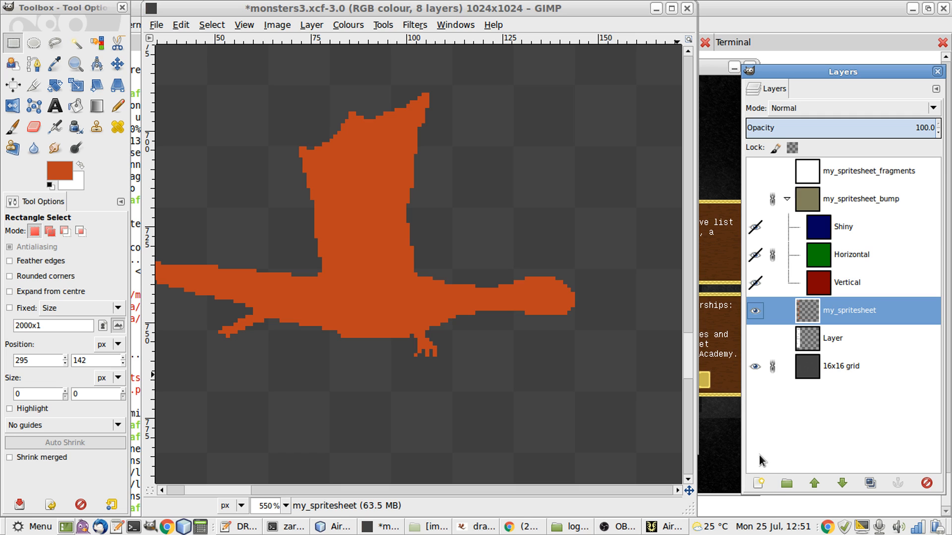
- Add a transparent 1024 x 1024 px layer directly above my_spritesheet
{"action": "left_click", "coordinate": [760, 485]}
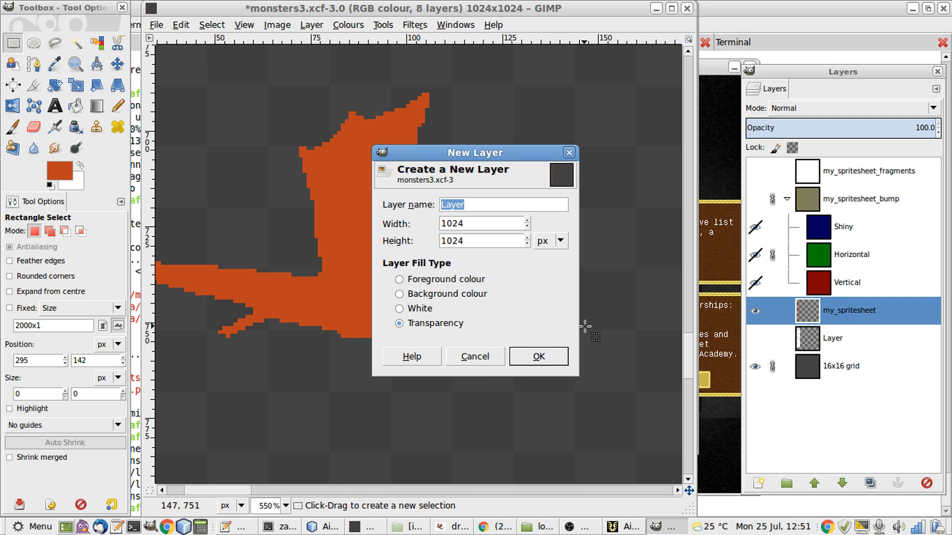
{"action": "key", "text": "Return"}
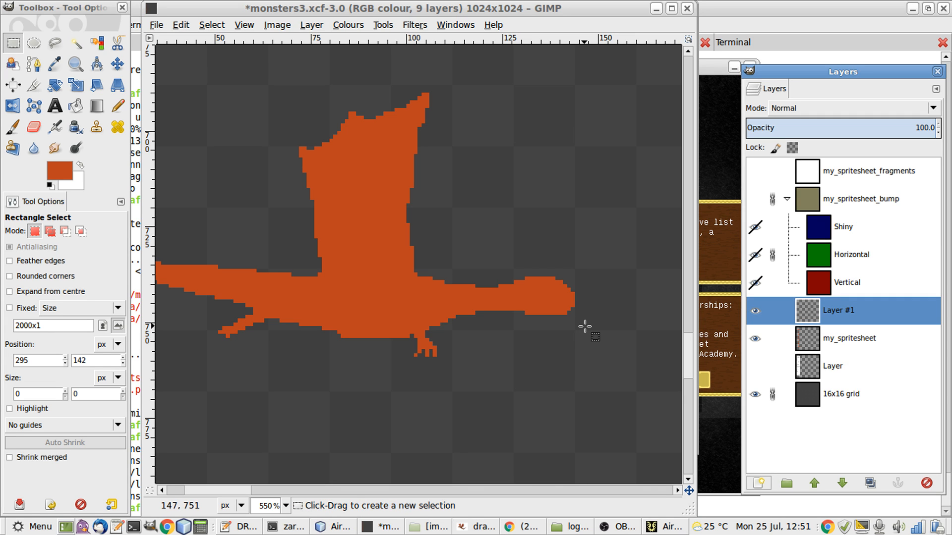
- Open colorscheme_v4.xcf from the Airships art folder and place its window so all the colour swatches are in view
{"action": "key", "text": "ctrl+o"}
{"action": "left_click", "coordinate": [317, 320]}
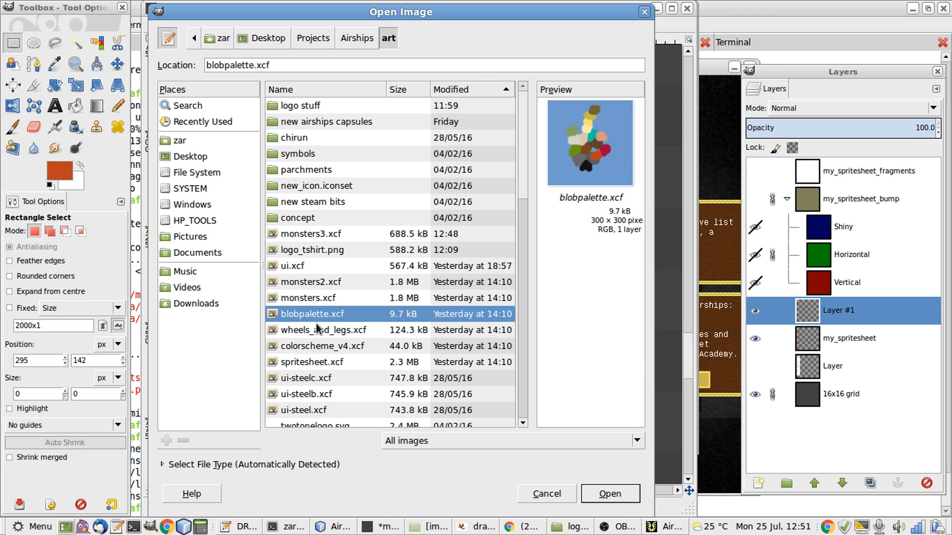
{"action": "scroll", "coordinate": [317, 324], "scroll_direction": "down", "scroll_amount": 1}
{"action": "key", "text": "Down"}
{"action": "key", "text": "Down"}
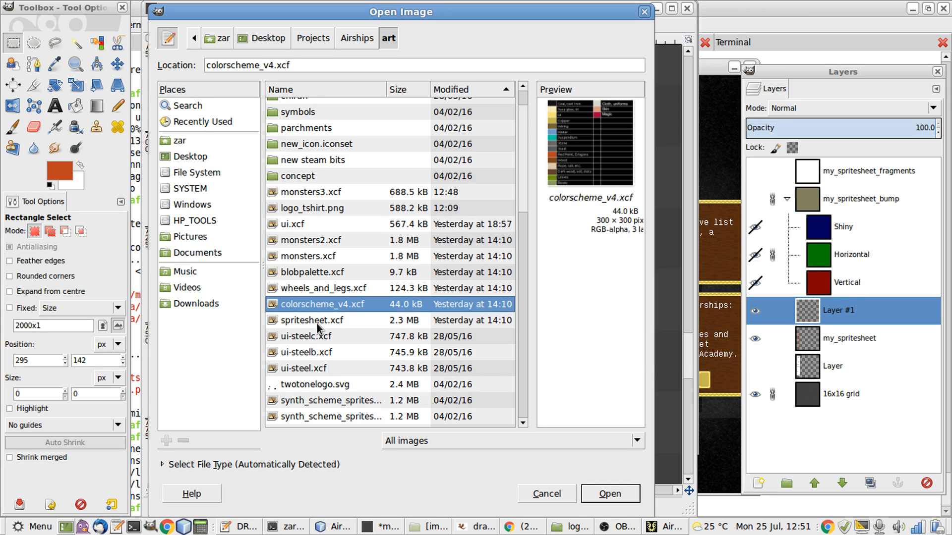
{"action": "key", "text": "Return"}
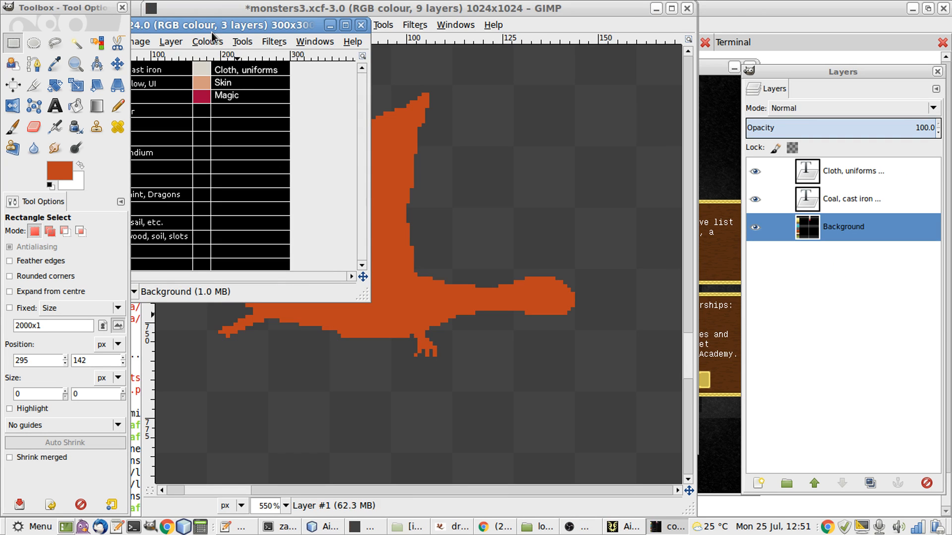
{"action": "left_click_drag", "start_coordinate": [210, 28], "coordinate": [368, 74]}
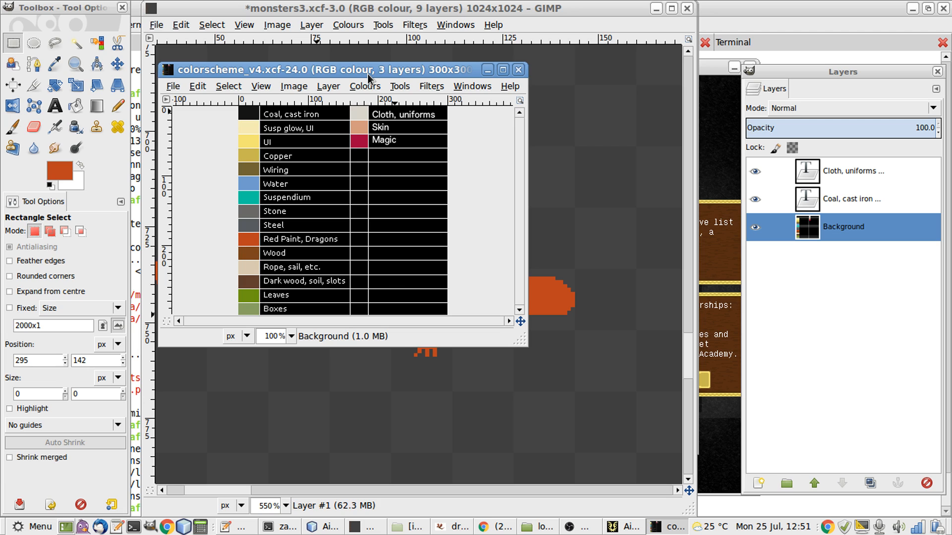
- Pick the "Dark wood, soil, slots" swatch as foreground colour and return to monsters3.xcf
{"action": "key", "text": "o"}
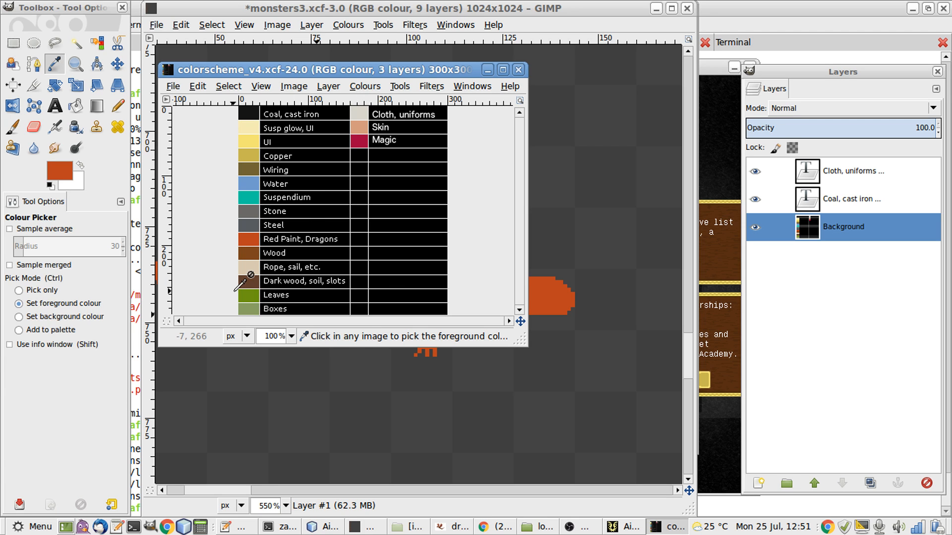
{"action": "left_click", "coordinate": [253, 279]}
{"action": "key", "text": "alt+Tab"}
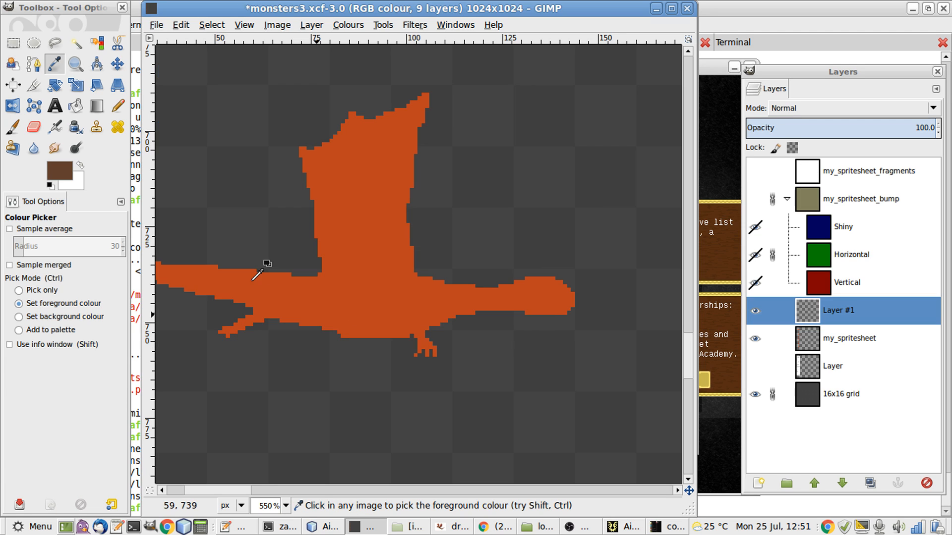
- Draw a dark brown mouth and a two-pixel eye on the head of the second-lowest dragon frame with the 1-pixel Pencil
{"action": "scroll", "coordinate": [605, 323], "scroll_direction": "up", "scroll_amount": 3}
{"action": "key", "text": "n"}
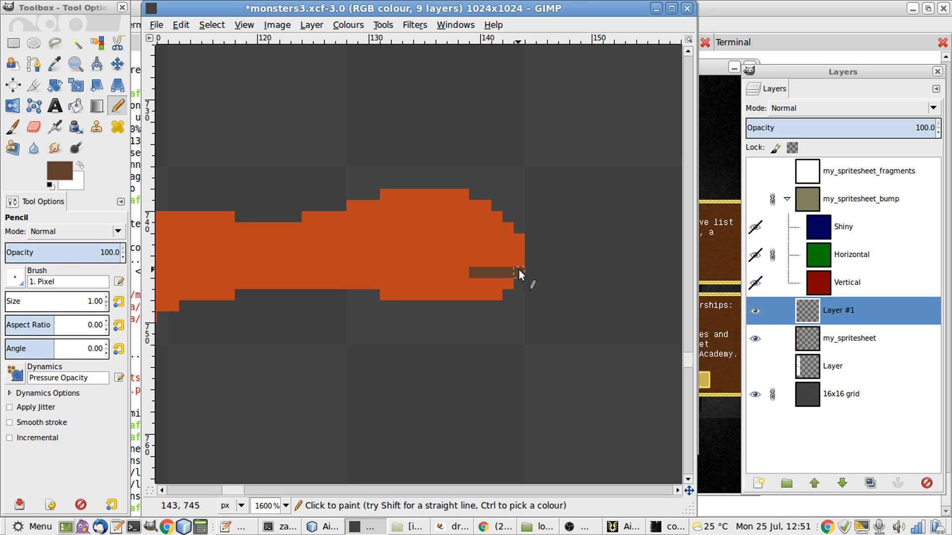
{"action": "left_click", "coordinate": [486, 264]}
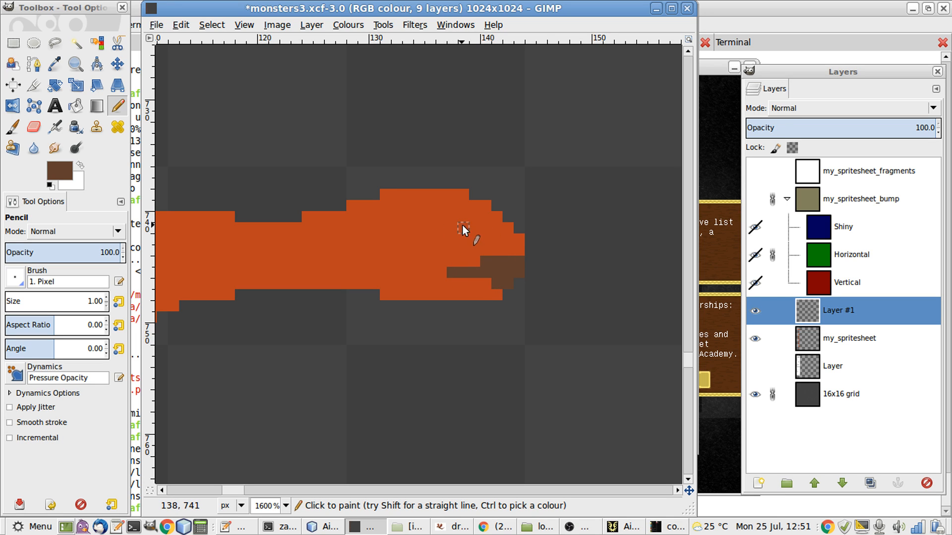
{"action": "left_click_drag", "start_coordinate": [462, 226], "coordinate": [469, 225]}
- Check the head at 100% and extend the brown mouth further back towards the neck by a few pixels
{"action": "key", "text": "1"}
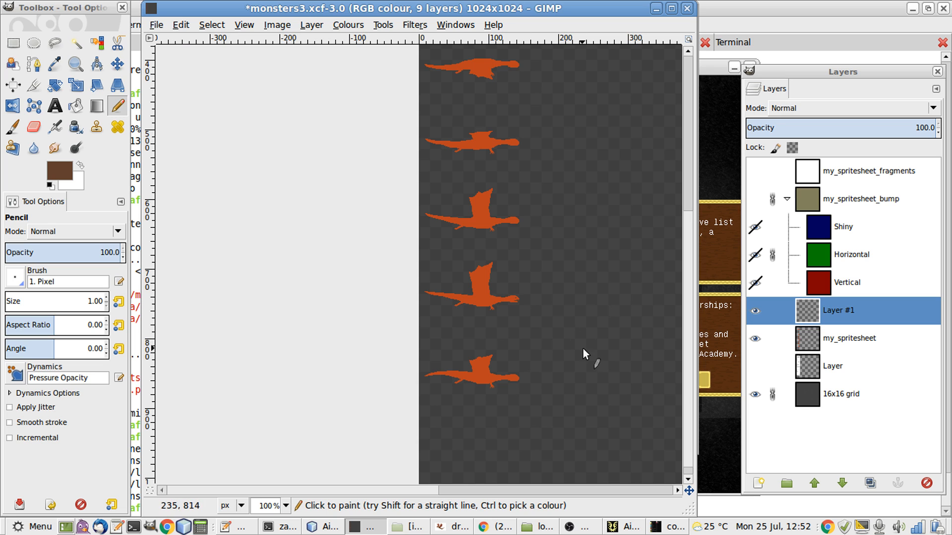
{"action": "scroll", "coordinate": [582, 349], "scroll_direction": "up", "scroll_amount": 6}
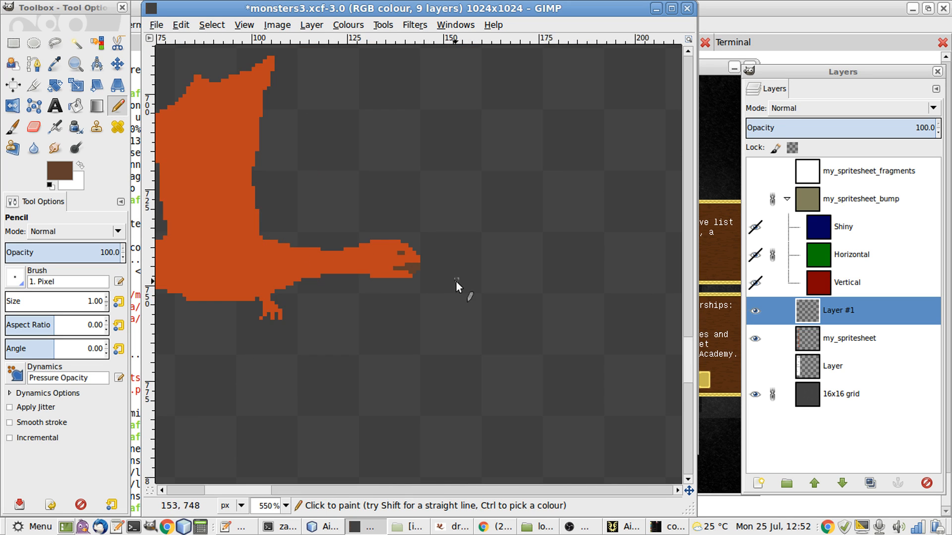
{"action": "scroll", "coordinate": [417, 280], "scroll_direction": "up", "scroll_amount": 3}
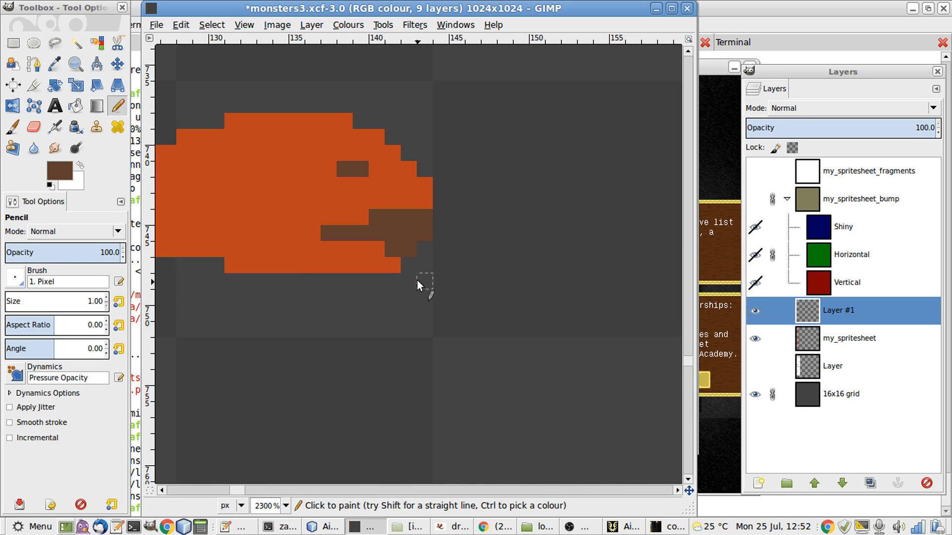
{"action": "left_click", "coordinate": [316, 229]}
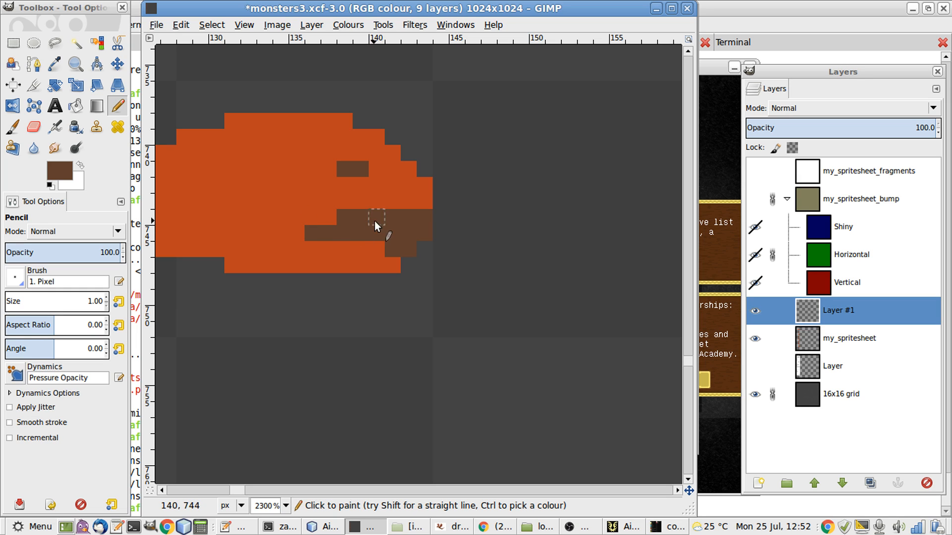
{"action": "left_click", "coordinate": [372, 242]}
- Consult the colour scheme and the dragon reference painting, and return to monsters3.xcf
{"action": "key", "text": "alt+Tab"}
{"action": "key", "text": "alt+Tab"}
{"action": "key", "text": "alt+Tab"}
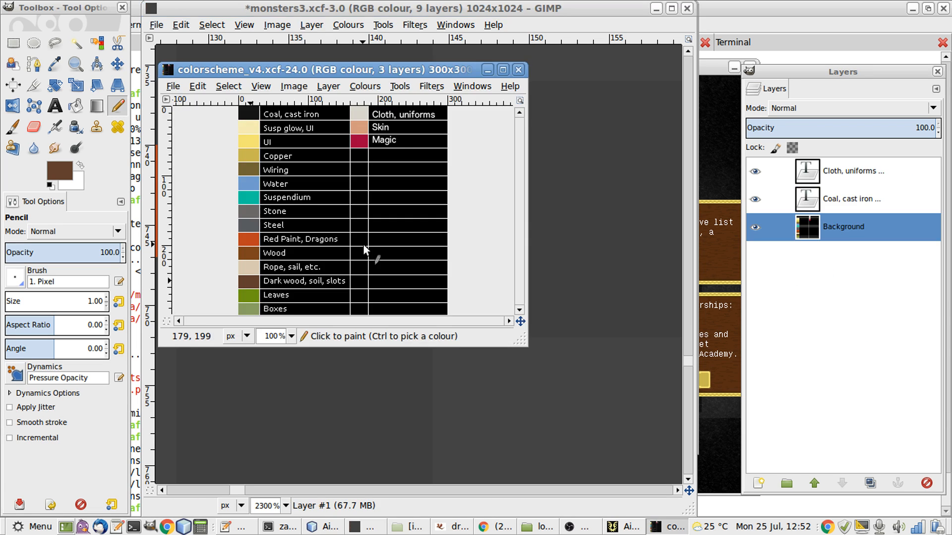
{"action": "key", "text": "alt+Tab"}
{"action": "key", "text": "alt+Tab"}
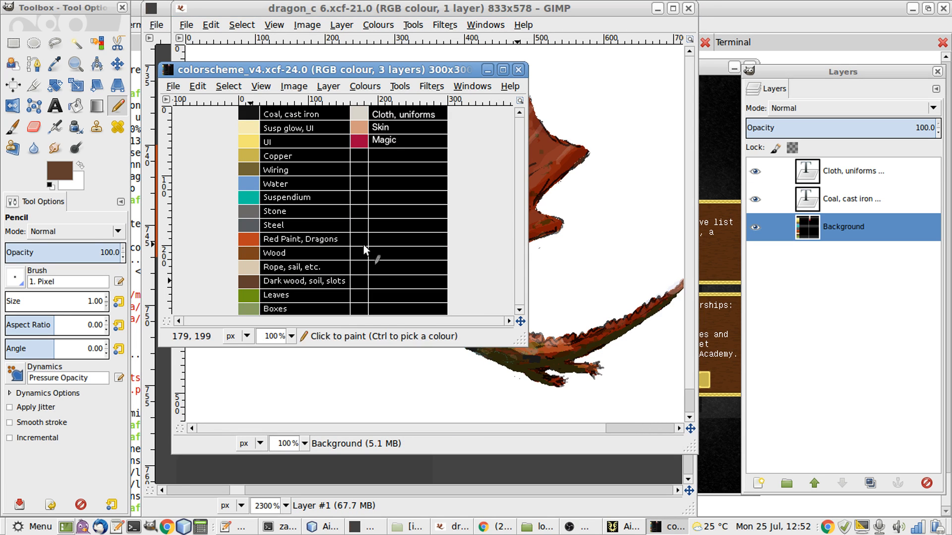
{"action": "key", "text": "alt+Tab"}
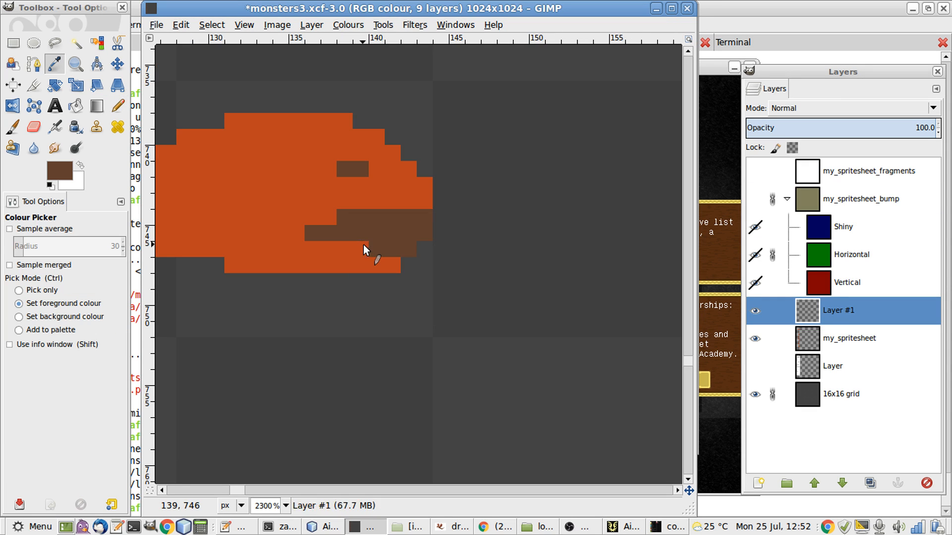
- Erase the brown pixels on the lower jaw beneath the mouth by clearing a rectangular selection on the new layer
{"action": "left_click", "coordinate": [381, 269], "text": "ctrl"}
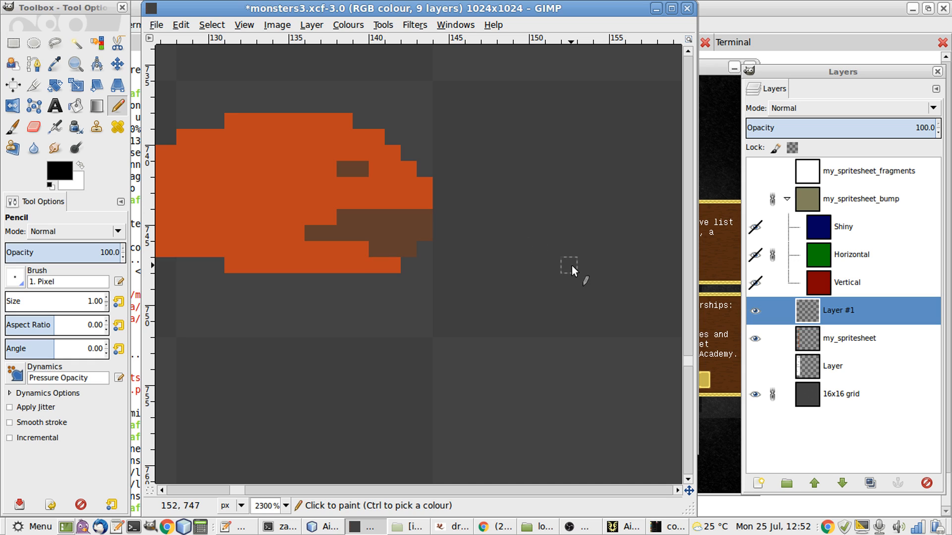
{"action": "key", "text": "r"}
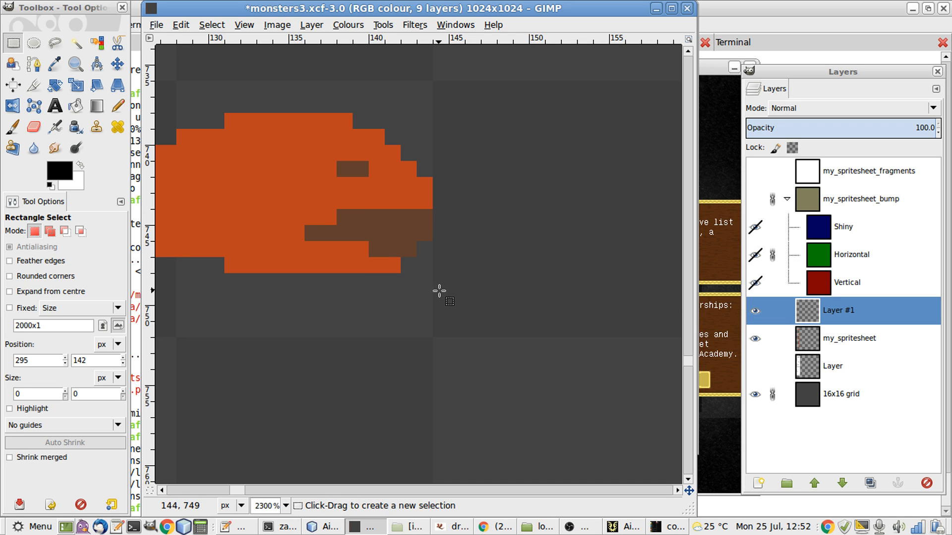
{"action": "left_click_drag", "start_coordinate": [438, 289], "coordinate": [351, 243]}
{"action": "left_click", "coordinate": [469, 267]}
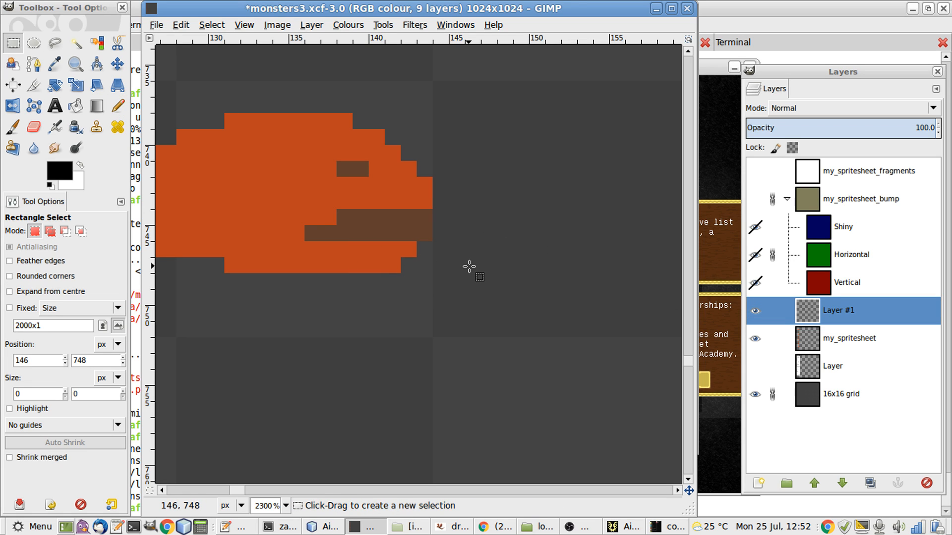
- Sample the mouth's dark brown, pencil in a row of pixels beneath the mouth, and extend its upper two rows one pixel back
{"action": "key", "text": "o"}
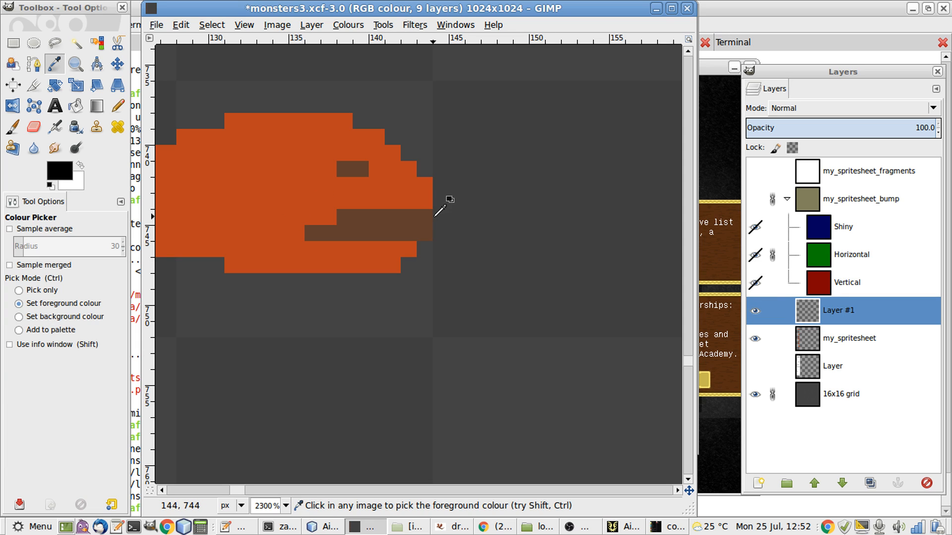
{"action": "left_click", "coordinate": [411, 223]}
{"action": "key", "text": "n"}
{"action": "left_click", "coordinate": [408, 250]}
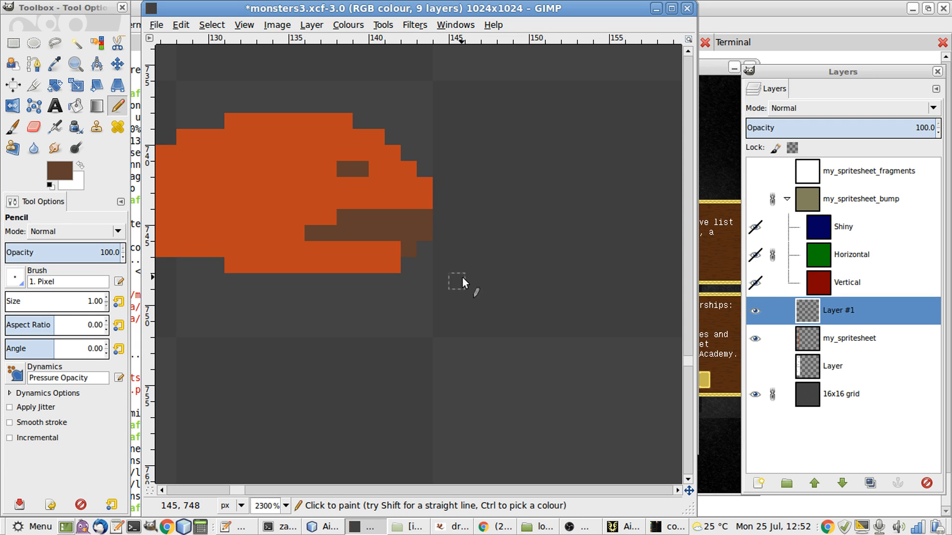
{"action": "left_click", "coordinate": [392, 250]}
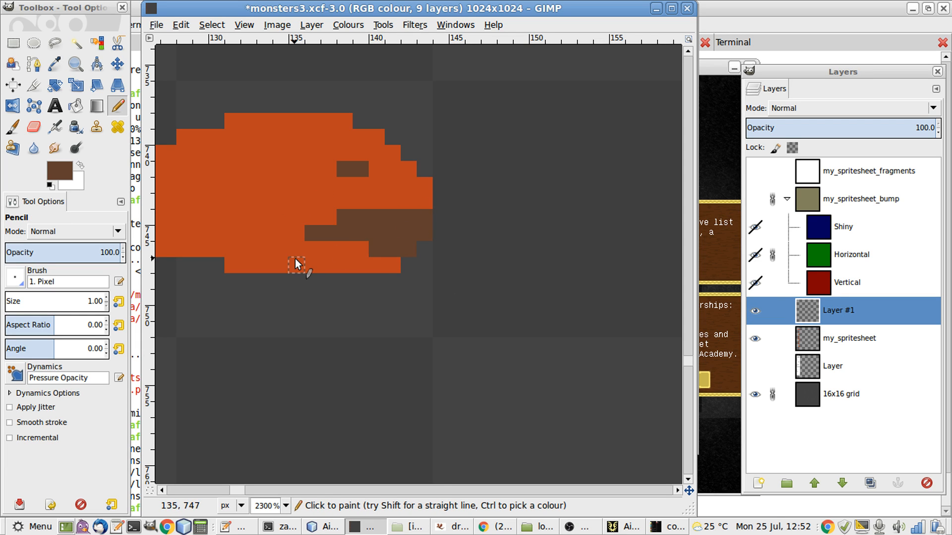
{"action": "left_click", "coordinate": [328, 221]}
{"action": "left_click", "coordinate": [291, 230]}
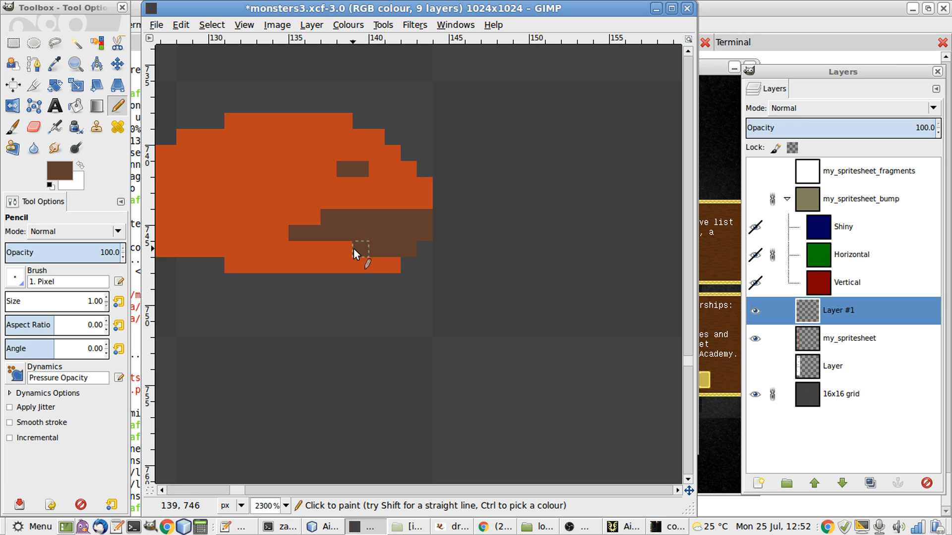
{"action": "left_click", "coordinate": [344, 248]}
- Pick the yellow UI colour from the colour scheme and paint three yellow eye pixels on the dragon's head in monsters3.xcf
{"action": "key", "text": "alt+Tab"}
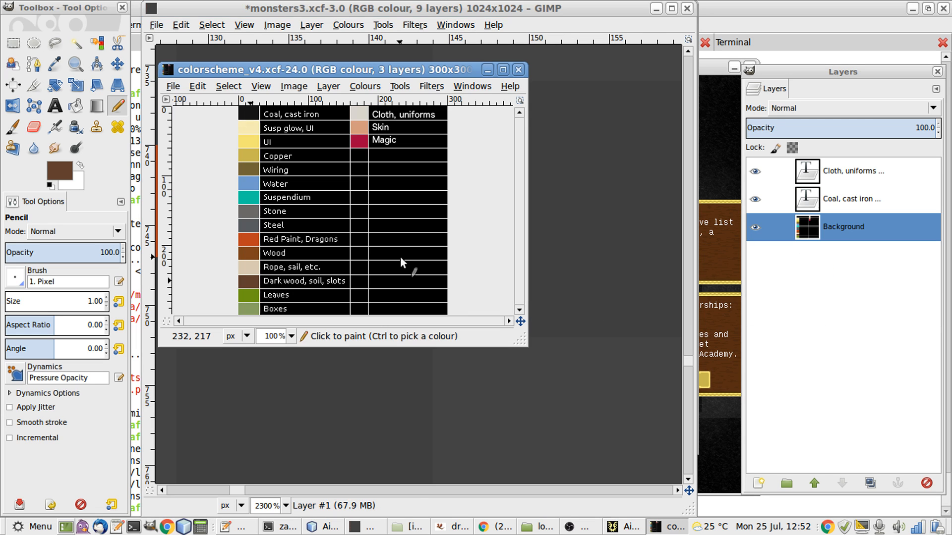
{"action": "key", "text": "o"}
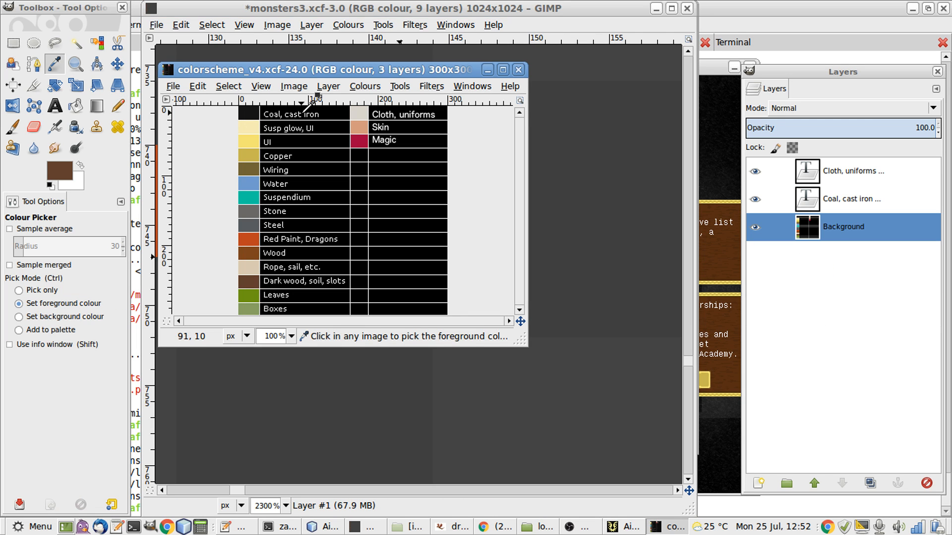
{"action": "left_click", "coordinate": [258, 143]}
{"action": "key", "text": "alt+Tab"}
{"action": "key", "text": "n"}
{"action": "left_click", "coordinate": [343, 167]}
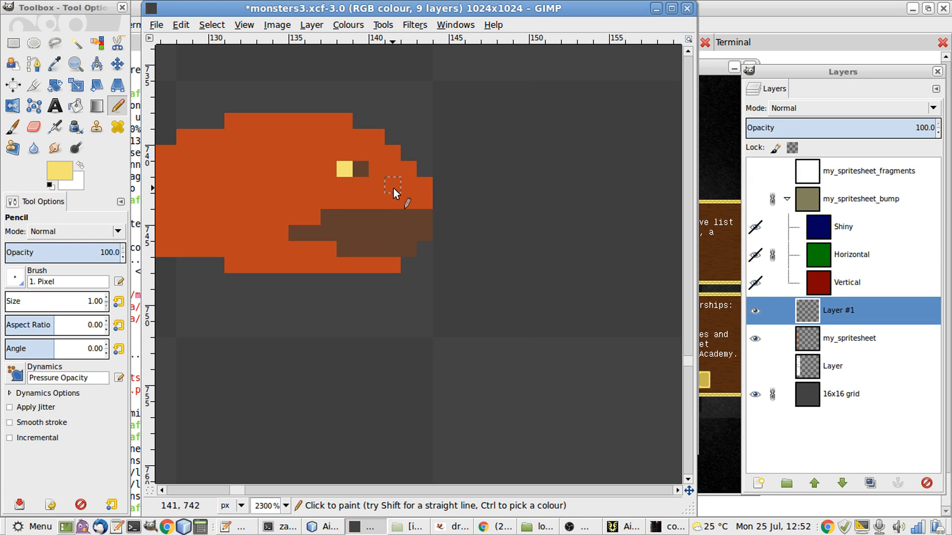
{"action": "left_click", "coordinate": [332, 167]}
{"action": "left_click", "coordinate": [343, 159]}
- Check the head at 100% and add the missing yellow pixel so the eye forms a 2x2 block
{"action": "key", "text": "1"}
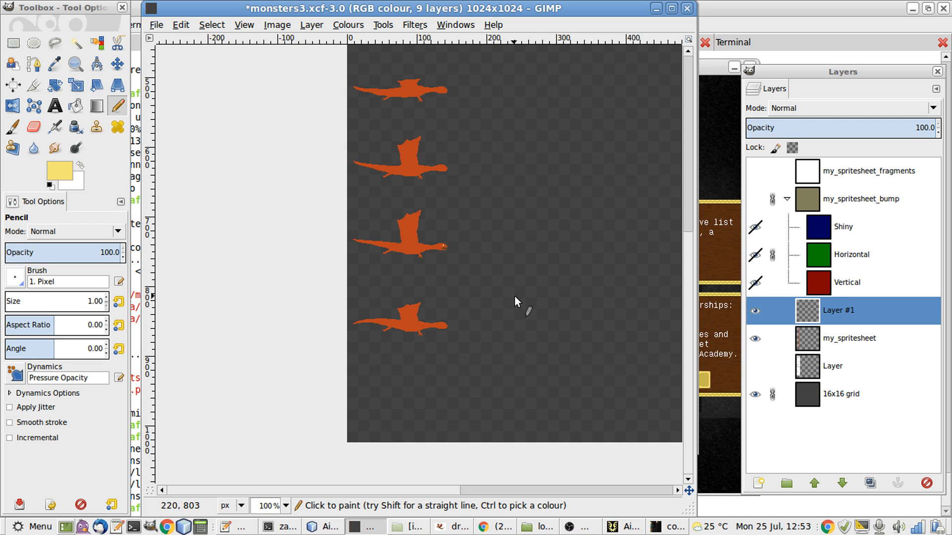
{"action": "key", "text": "plus"}
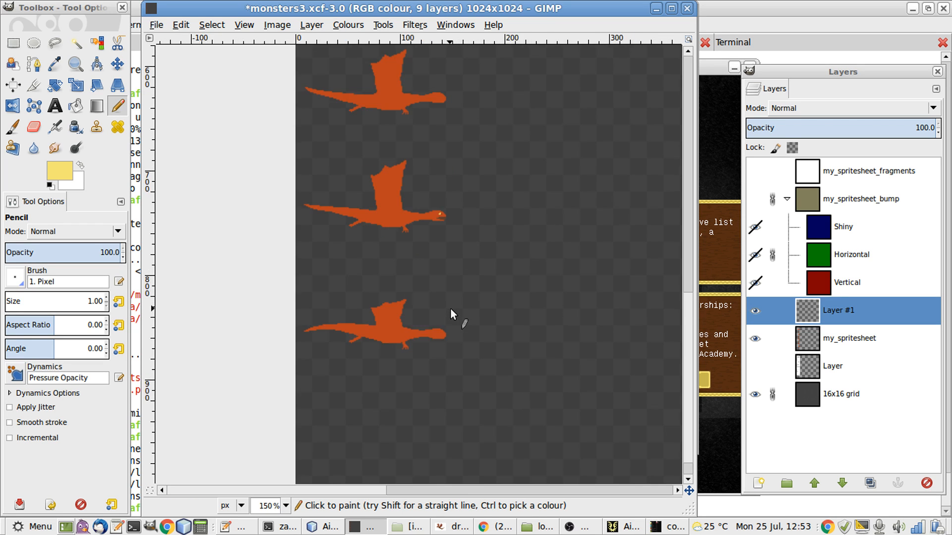
{"action": "key", "text": "plus"}
{"action": "key", "text": "plus"}
{"action": "key", "text": "plus"}
{"action": "scroll", "coordinate": [450, 308], "scroll_direction": "up", "scroll_amount": 3}
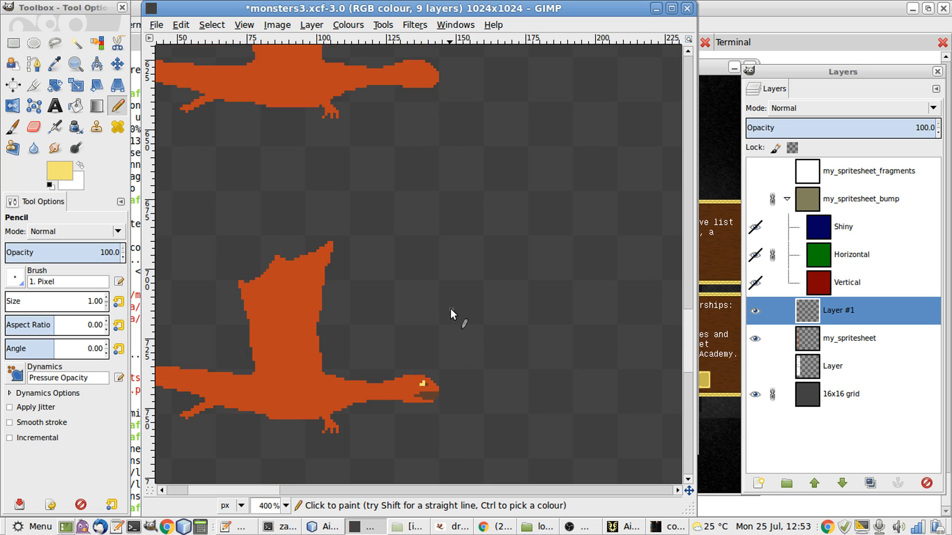
{"action": "key", "text": "plus"}
{"action": "key", "text": "plus"}
{"action": "scroll", "coordinate": [430, 427], "scroll_direction": "down", "scroll_amount": 1}
{"action": "scroll", "coordinate": [430, 427], "scroll_direction": "left", "scroll_amount": 1}
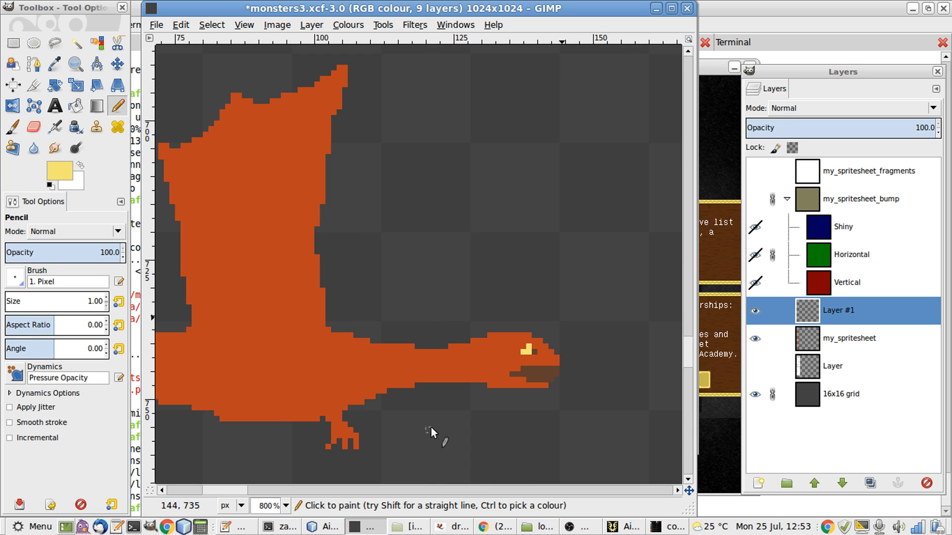
{"action": "left_click", "coordinate": [525, 347]}
- Examine the dragon's eye and mouth at 100% and at higher magnification, and glance at the colour scheme
{"action": "key", "text": "1"}
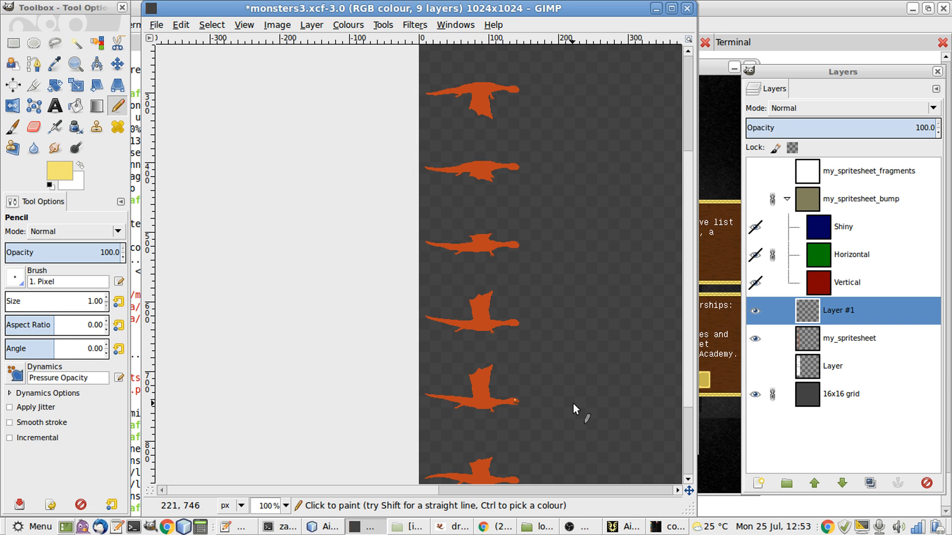
{"action": "scroll", "coordinate": [573, 404], "scroll_direction": "down", "scroll_amount": 1}
{"action": "scroll", "coordinate": [573, 404], "scroll_direction": "up", "scroll_amount": 3}
{"action": "scroll", "coordinate": [573, 403], "scroll_direction": "up", "scroll_amount": 3}
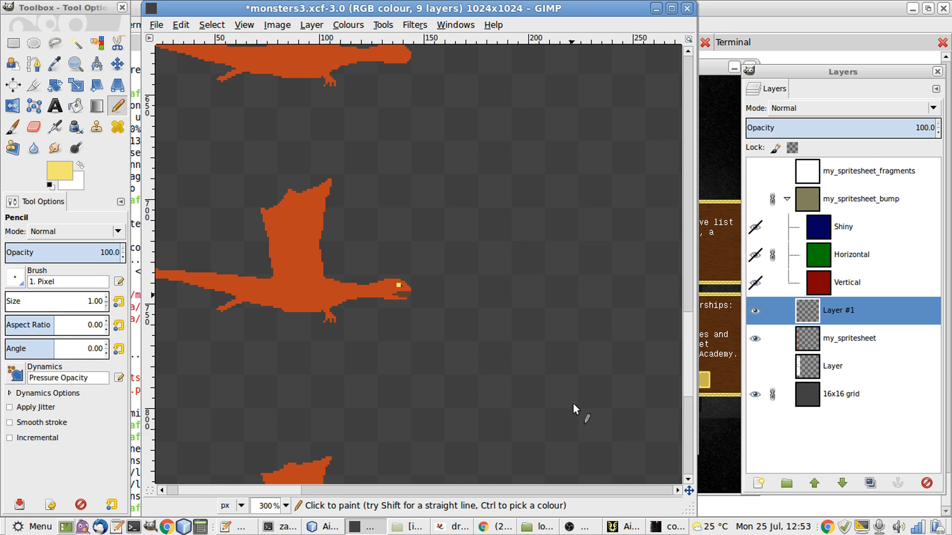
{"action": "scroll", "coordinate": [572, 404], "scroll_direction": "up", "scroll_amount": 2}
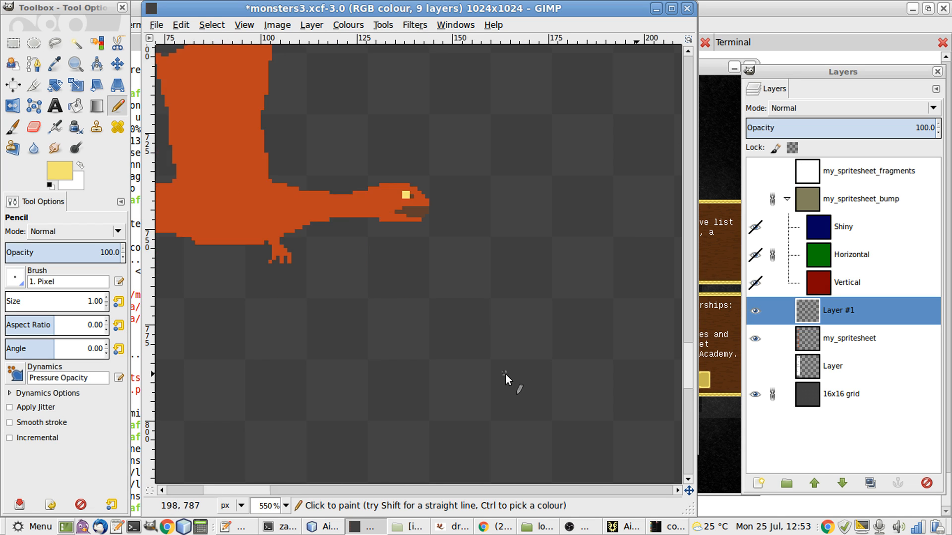
{"action": "scroll", "coordinate": [505, 373], "scroll_direction": "right", "scroll_amount": 2}
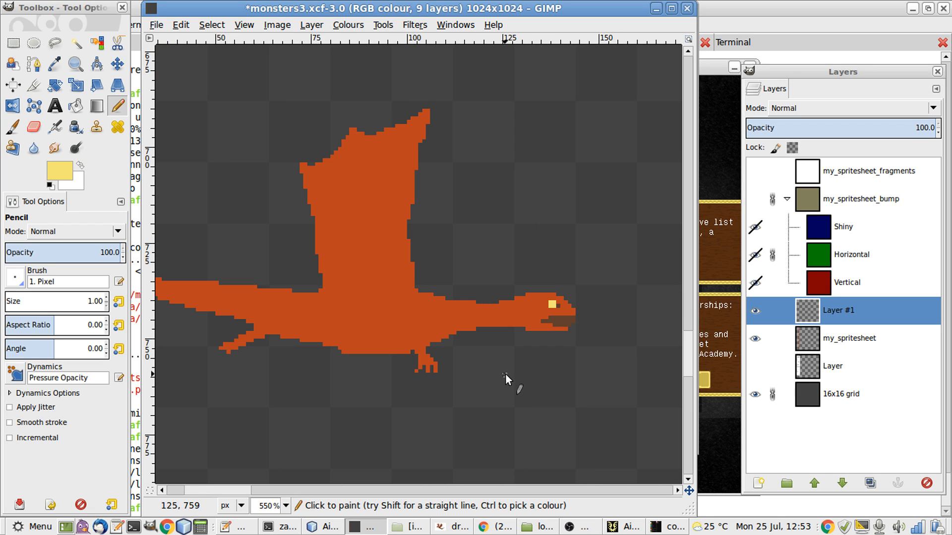
{"action": "scroll", "coordinate": [543, 368], "scroll_direction": "up", "scroll_amount": 1}
{"action": "key", "text": "alt+Tab"}
{"action": "key", "text": "alt+Tab"}
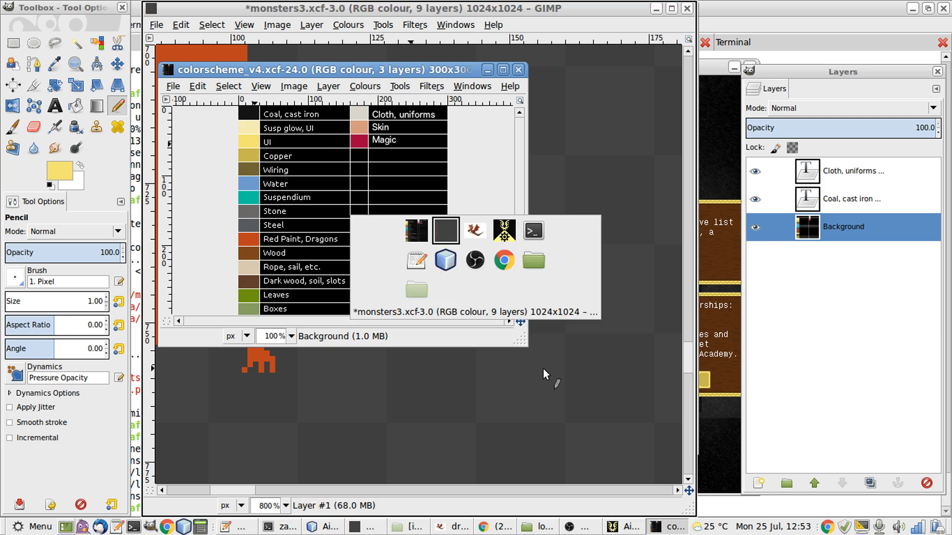
{"action": "key", "text": "alt+Tab"}
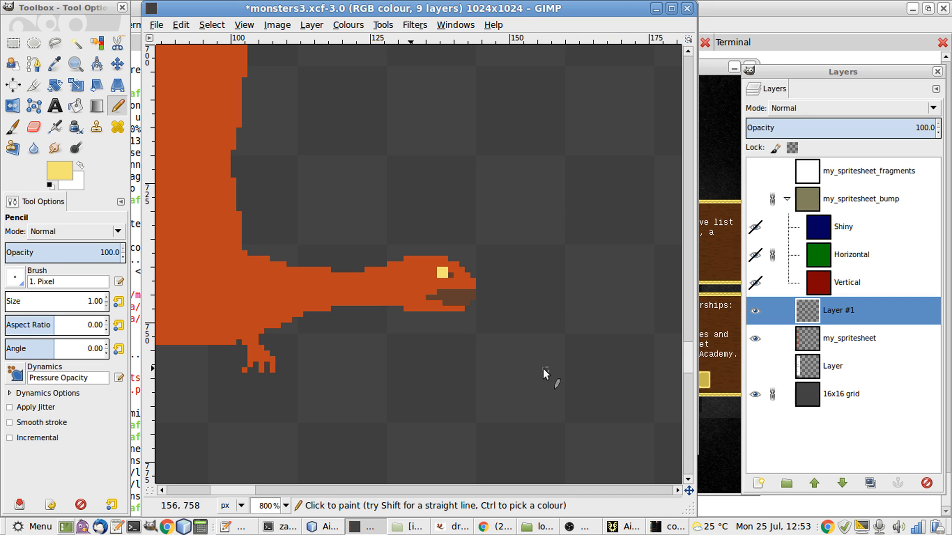
- Erase the leftover brown pixel in front of the yellow eye by clearing a 1x2 rectangular selection on Layer #1
{"action": "key", "text": "o"}
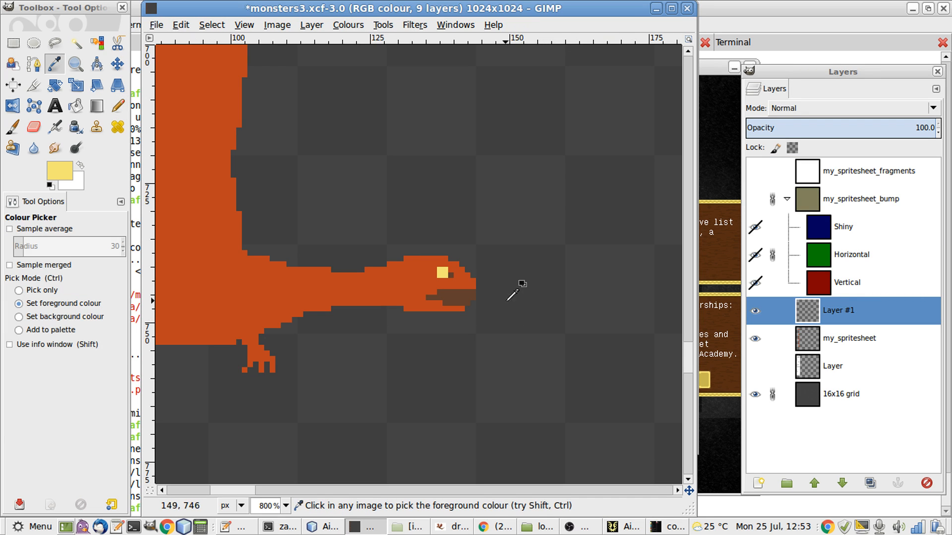
{"action": "left_click", "coordinate": [462, 280]}
{"action": "key", "text": "n"}
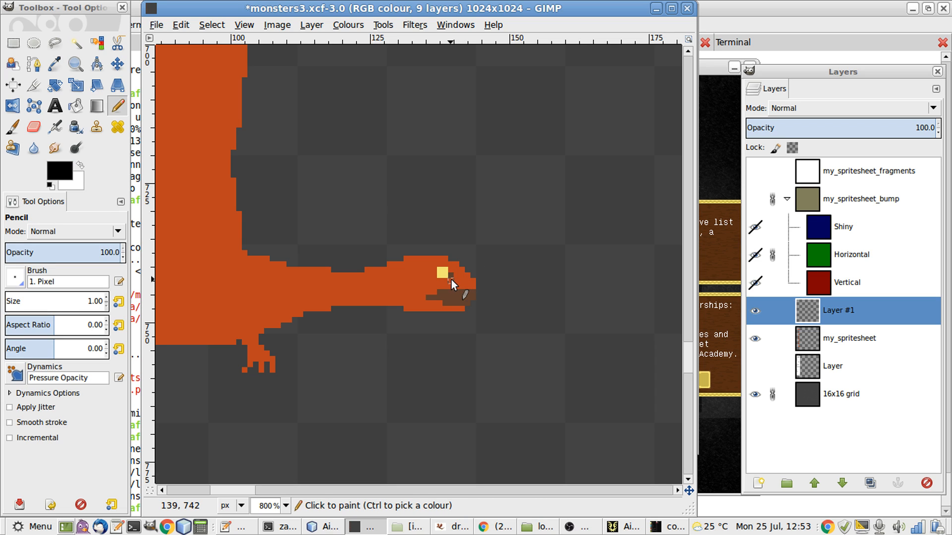
{"action": "key", "text": "r"}
{"action": "left_click_drag", "start_coordinate": [455, 277], "coordinate": [449, 268]}
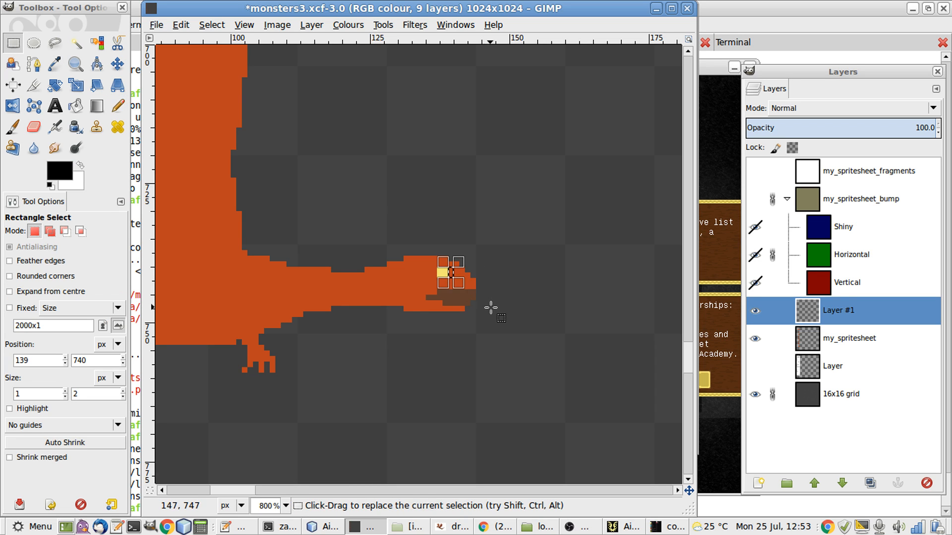
{"action": "key", "text": "5"}
{"action": "key", "text": "shift+ctrl+a"}
- Sample the mouth's dark brown and pencil a two-pixel nostril at the tip of the snout
{"action": "key", "text": "o"}
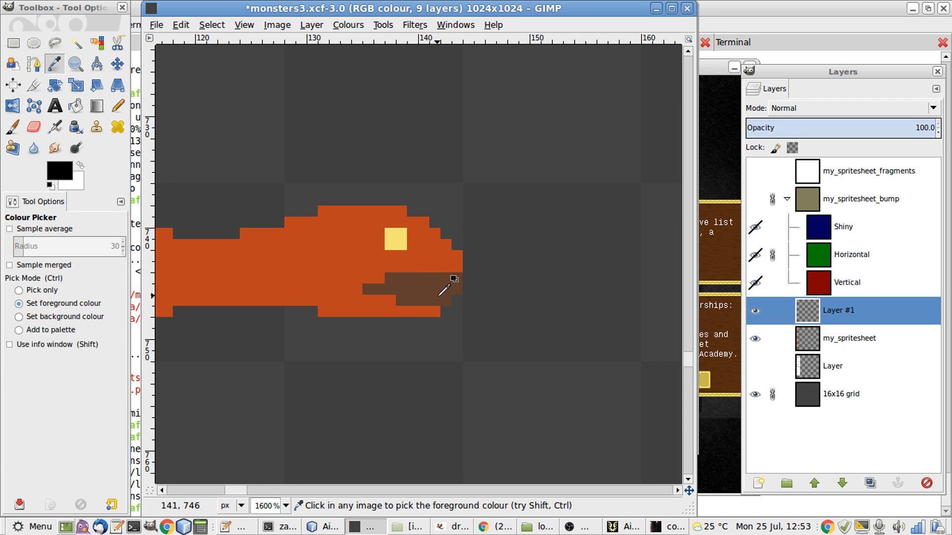
{"action": "left_click", "coordinate": [435, 288]}
{"action": "key", "text": "n"}
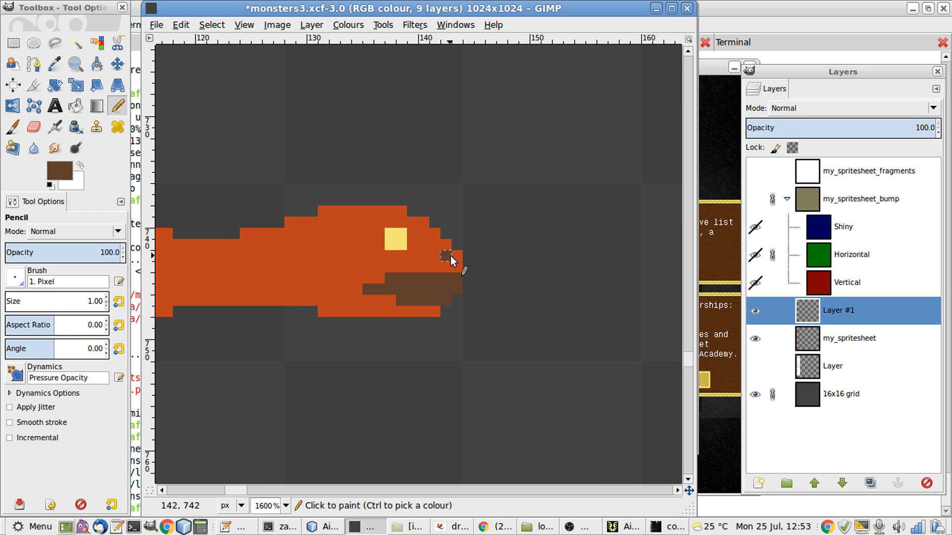
{"action": "left_click", "coordinate": [457, 256]}
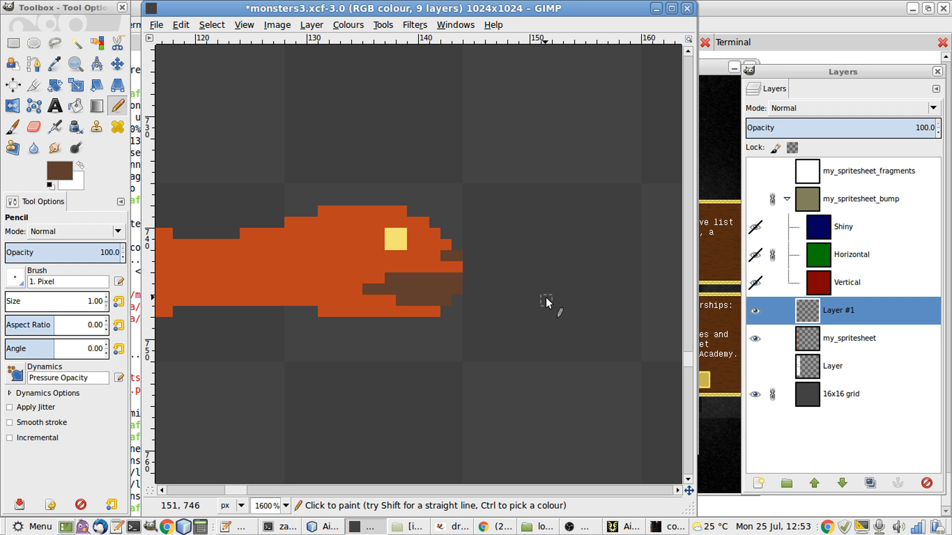
- Compare the sprite's head with the dragon reference painting and return to monsters3.xcf
{"action": "key", "text": "alt+Tab"}
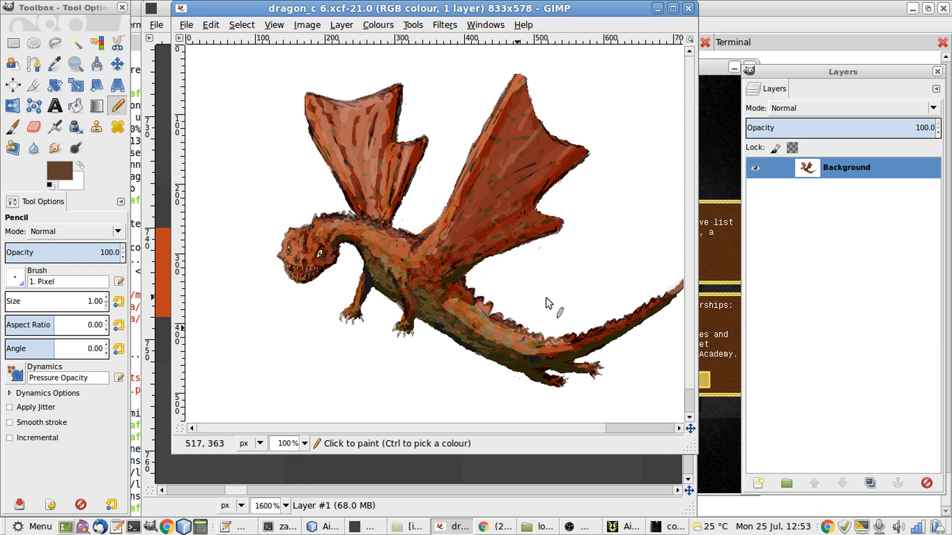
{"action": "key", "text": "alt+Tab"}
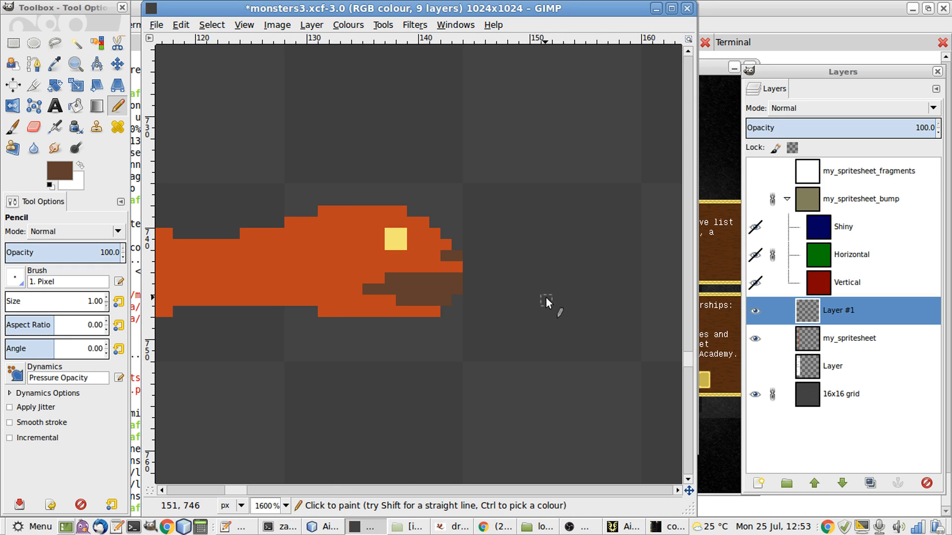
{"action": "key", "text": "alt+Tab"}
{"action": "key", "text": "alt+Tab"}
{"action": "key", "text": "r"}
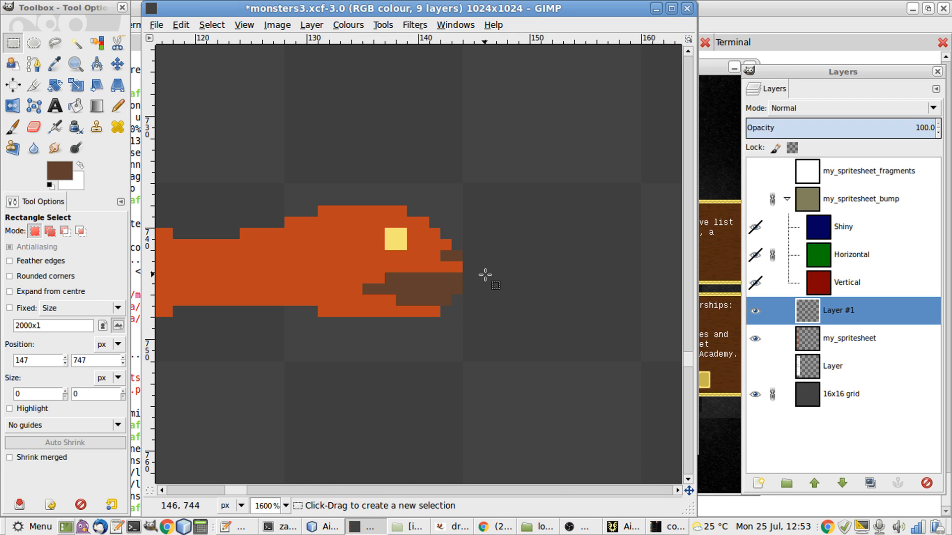
{"action": "left_click_drag", "start_coordinate": [398, 241], "coordinate": [417, 251]}
{"action": "key", "text": "Delete"}
{"action": "left_click", "coordinate": [444, 290]}
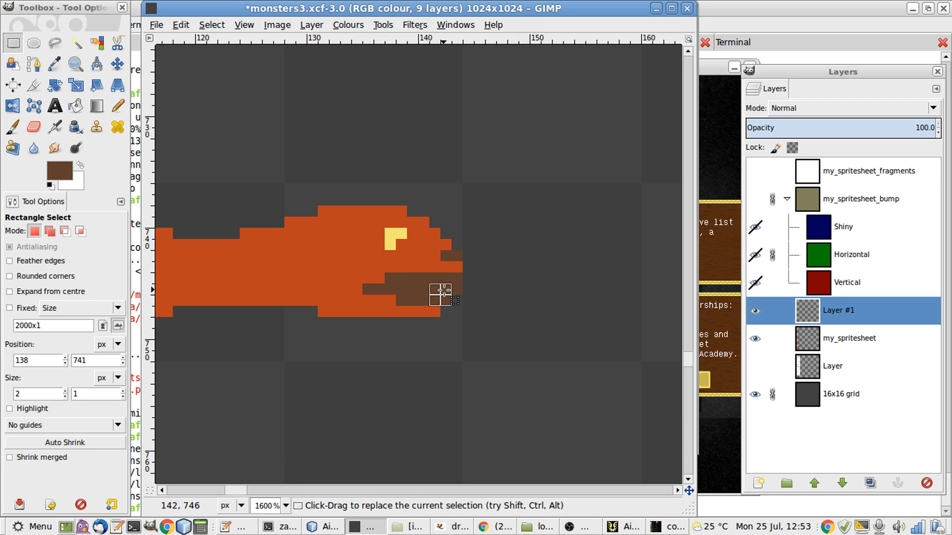
{"action": "key", "text": "ctrl+z"}
{"action": "key", "text": "ctrl+z"}
{"action": "key", "text": "ctrl+z"}
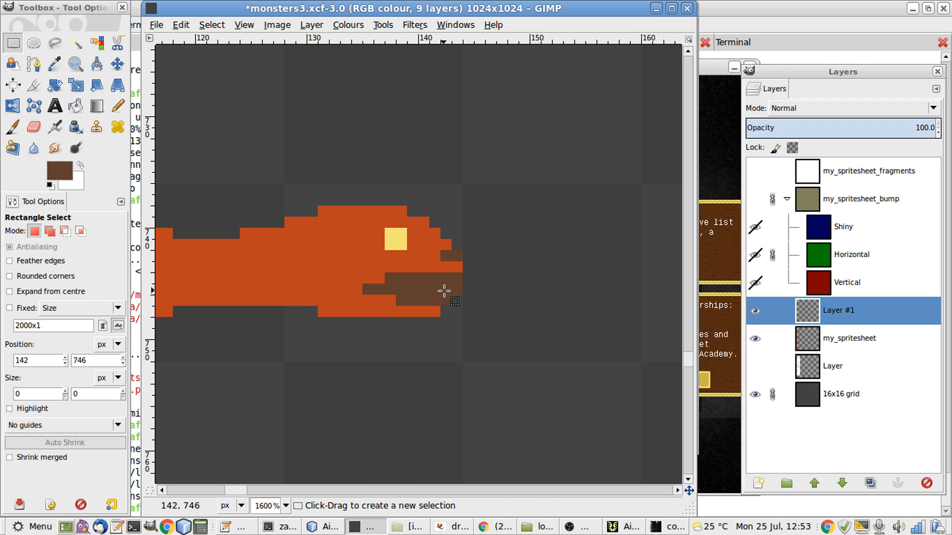
- Pick the Coal, cast iron colour from the colour scheme and paint a one-pixel pupil in the eye's lower front corner
{"action": "key", "text": "alt+Tab"}
{"action": "key", "text": "alt+Tab"}
{"action": "key", "text": "alt+Tab"}
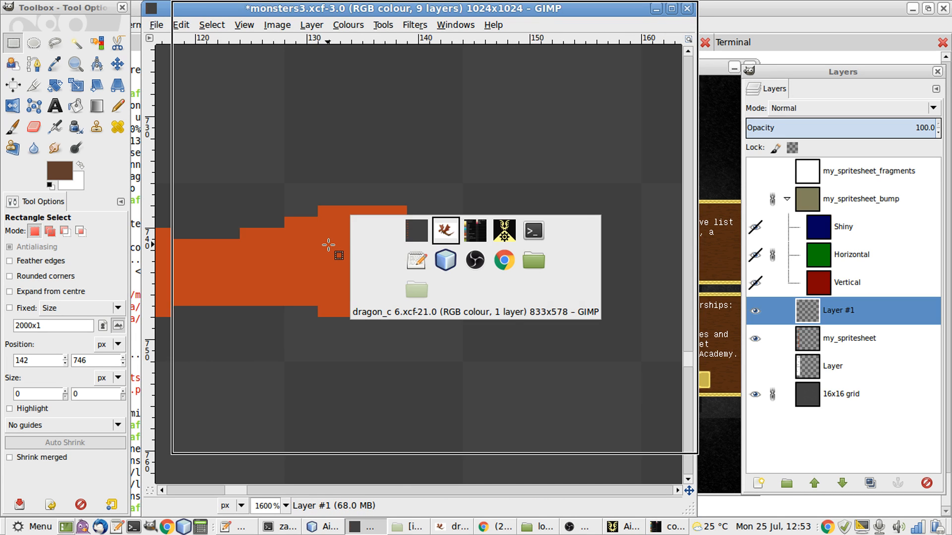
{"action": "key", "text": "alt+Tab"}
{"action": "key", "text": "o"}
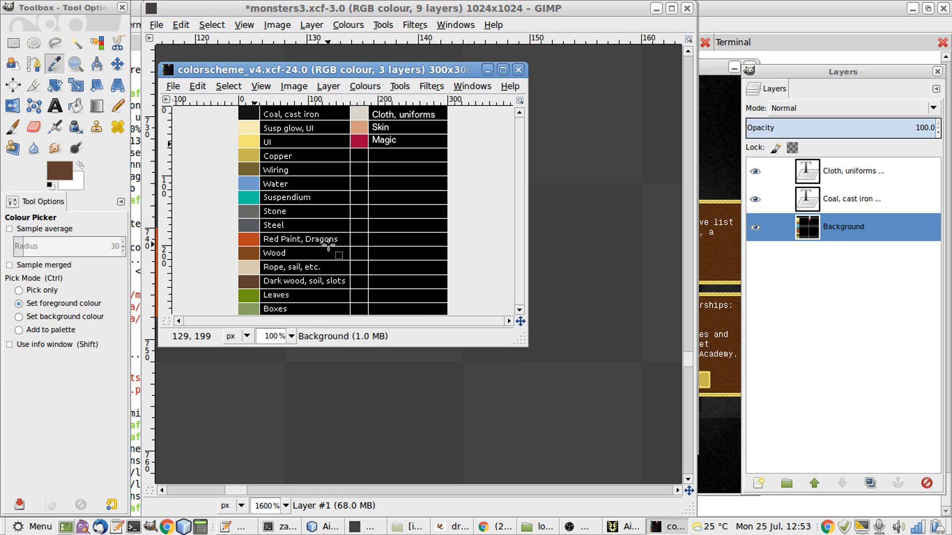
{"action": "left_click", "coordinate": [249, 114]}
{"action": "key", "text": "alt+Tab"}
{"action": "key", "text": "n"}
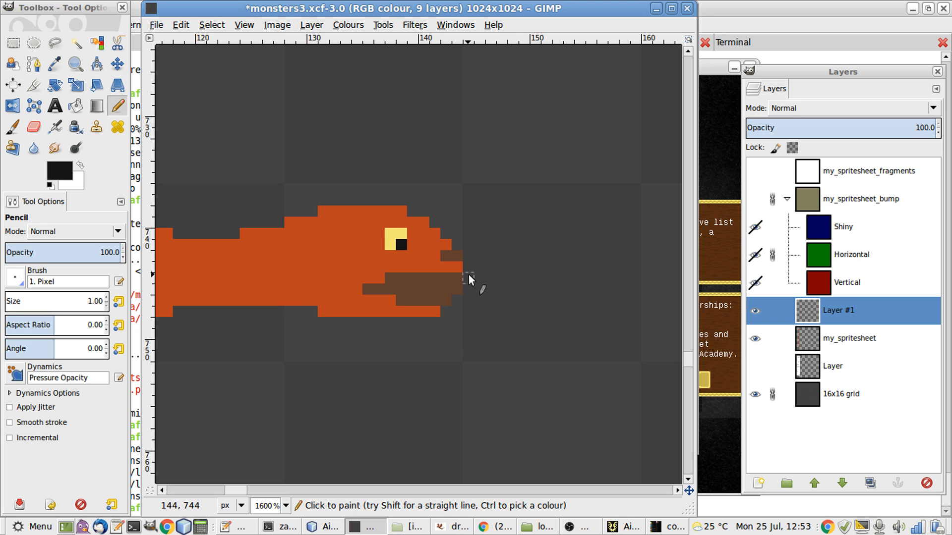
- Sample the Cloth, uniforms colour from colorscheme_v4.xcf and return to monsters3.xcf with the Pencil active
{"action": "key", "text": "alt+Tab"}
{"action": "key", "text": "alt+Tab"}
{"action": "key", "text": "alt+Tab"}
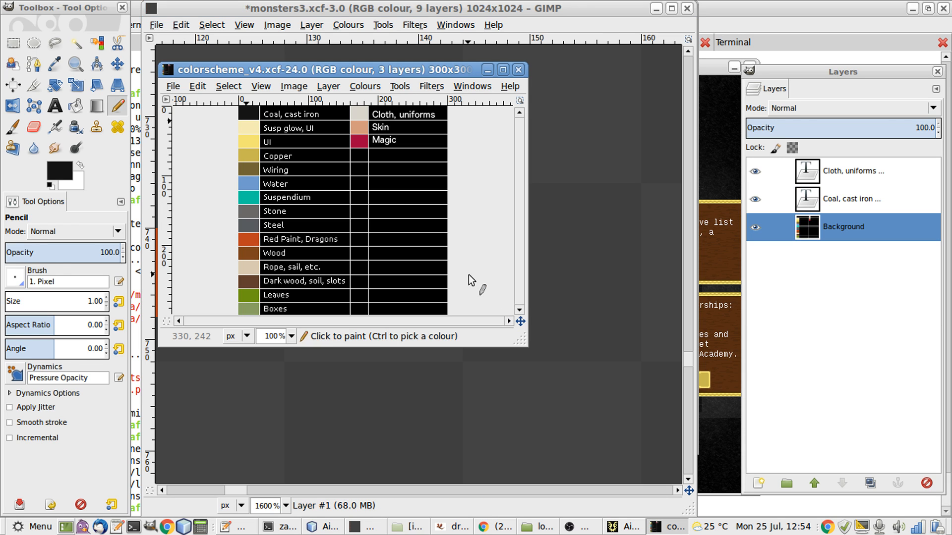
{"action": "key", "text": "o"}
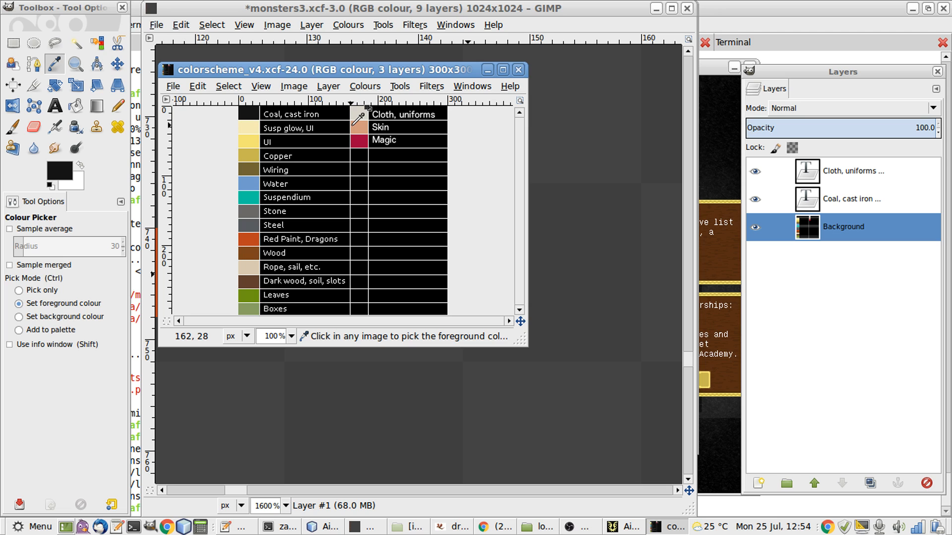
{"action": "left_click", "coordinate": [368, 108]}
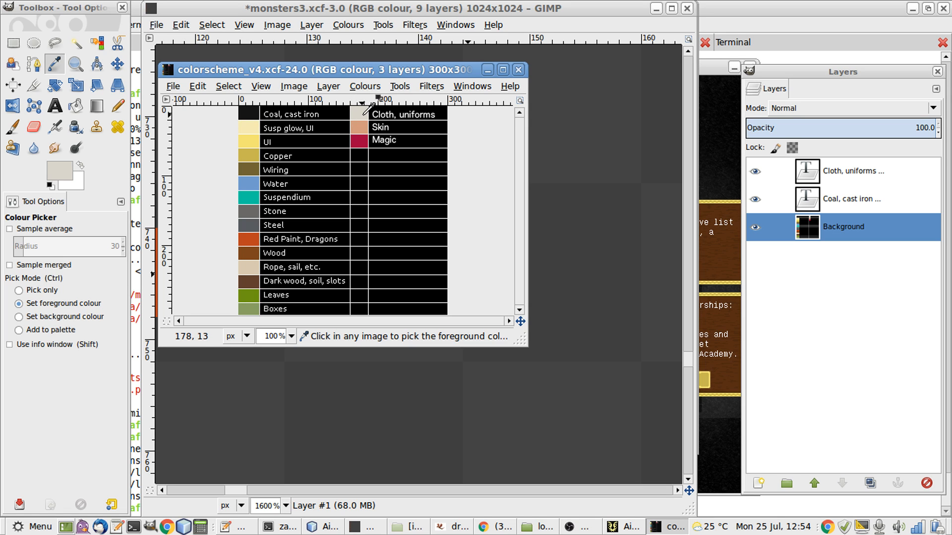
{"action": "key", "text": "alt+Tab"}
{"action": "key", "text": "n"}
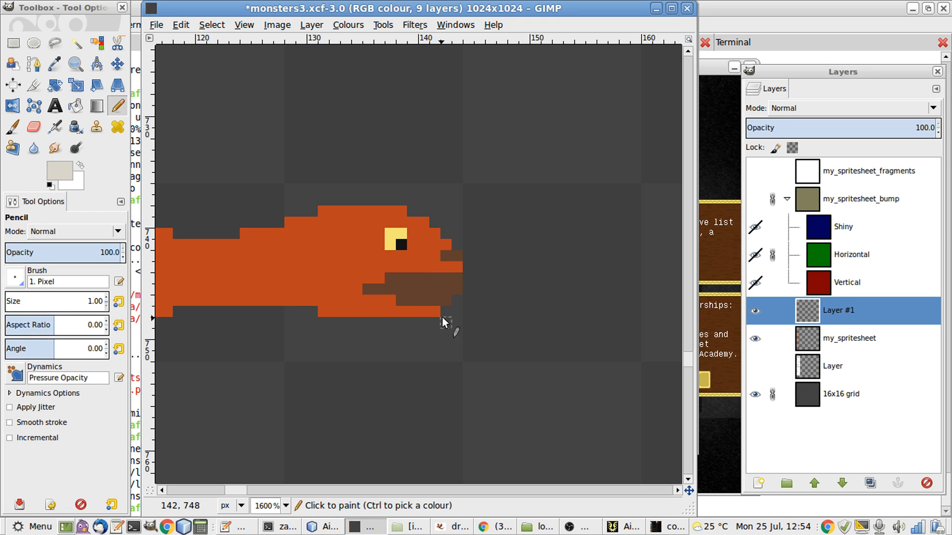
{"action": "left_click", "coordinate": [453, 278]}
{"action": "left_click", "coordinate": [434, 278]}
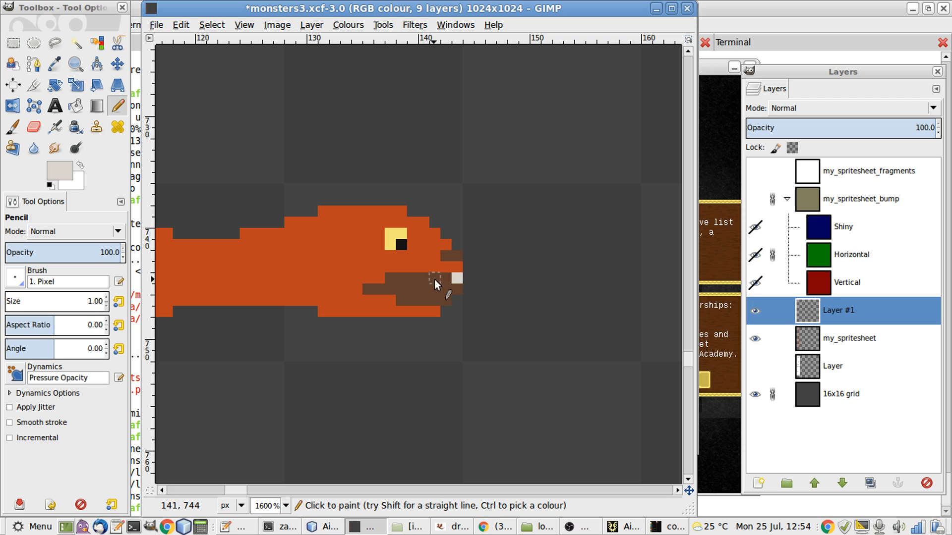
{"action": "left_click", "coordinate": [410, 274]}
{"action": "left_click", "coordinate": [390, 279]}
{"action": "left_click", "coordinate": [413, 299]}
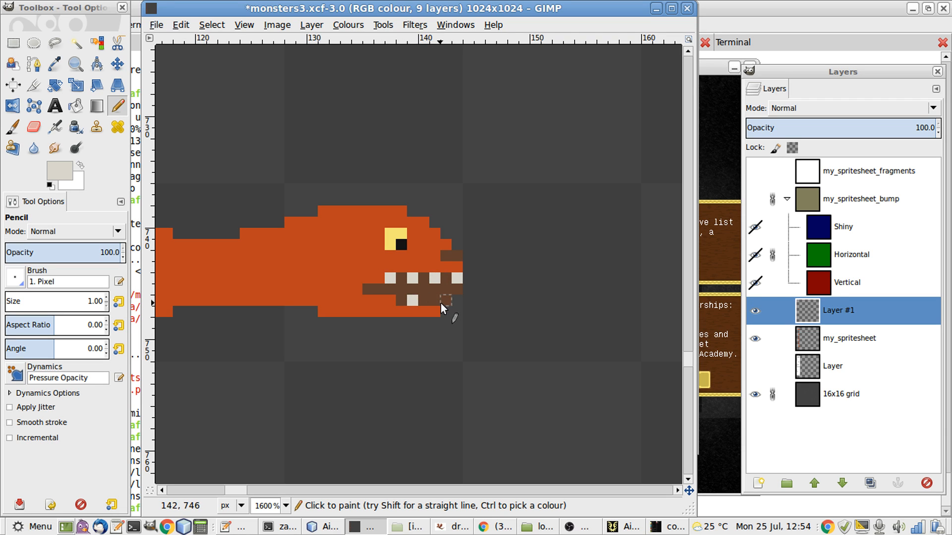
{"action": "left_click", "coordinate": [435, 301]}
{"action": "key", "text": "ctrl+z"}
{"action": "key", "text": "ctrl+z"}
{"action": "key", "text": "ctrl+z"}
{"action": "key", "text": "ctrl+z"}
{"action": "key", "text": "ctrl+z"}
{"action": "key", "text": "ctrl+z"}
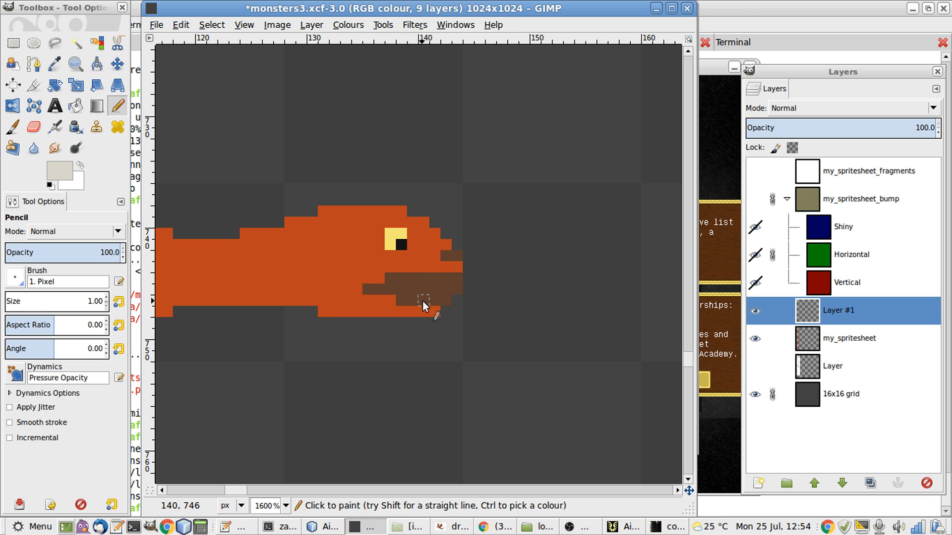
- Pencil six one-pixel teeth in the mouth: three along the upper edge, two along the lower edge and one near the rear corner
{"action": "left_click", "coordinate": [446, 276]}
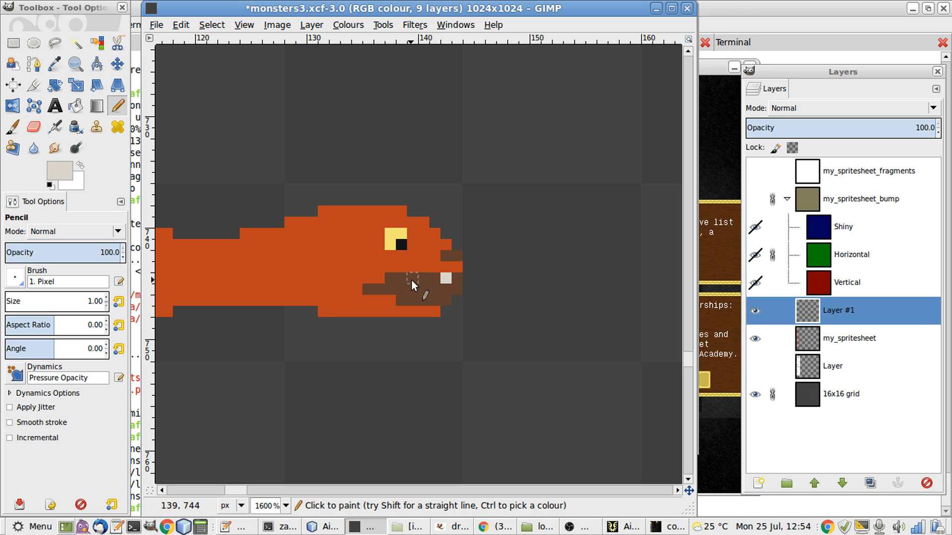
{"action": "left_click", "coordinate": [430, 299]}
{"action": "left_click", "coordinate": [408, 298]}
{"action": "left_click", "coordinate": [424, 276]}
{"action": "left_click", "coordinate": [382, 293]}
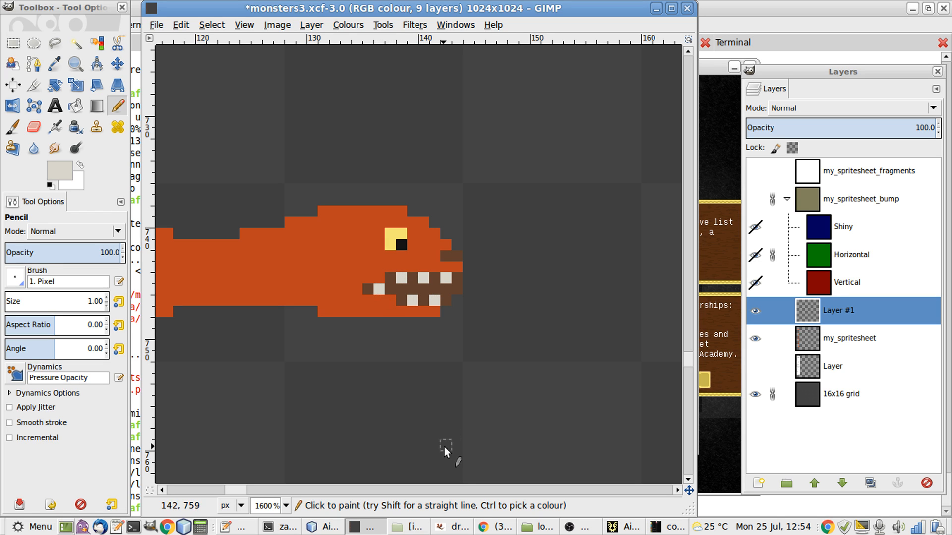
- Examine the detailed dragon head at lower zoom levels alongside the body and the other flight frames
{"action": "key", "text": "1"}
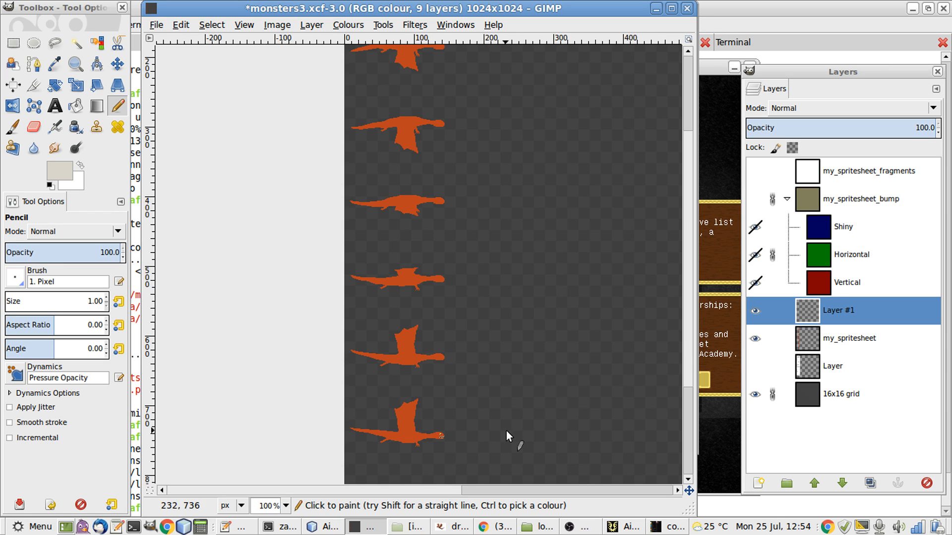
{"action": "scroll", "coordinate": [507, 430], "scroll_direction": "up", "scroll_amount": 4}
{"action": "scroll", "coordinate": [395, 305], "scroll_direction": "left", "scroll_amount": 5}
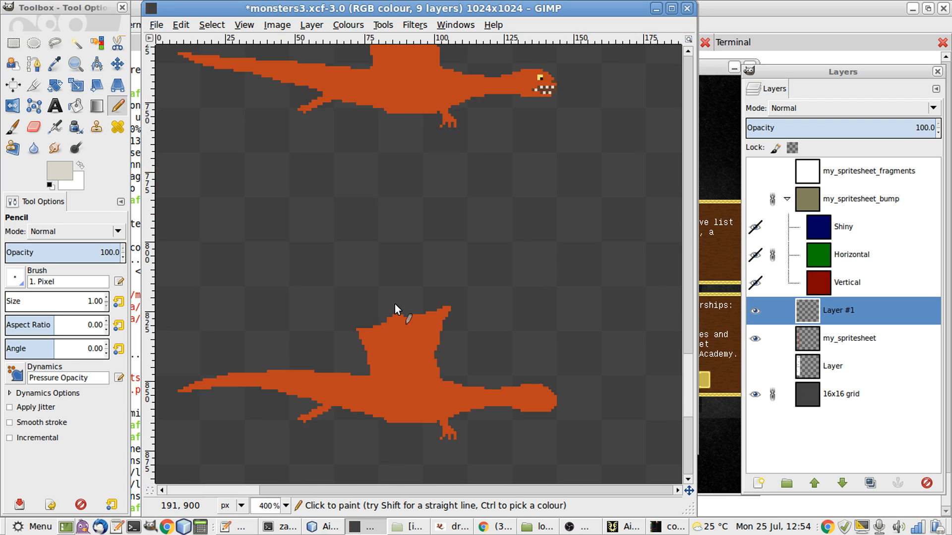
{"action": "scroll", "coordinate": [395, 305], "scroll_direction": "up", "scroll_amount": 3}
{"action": "scroll", "coordinate": [396, 303], "scroll_direction": "up", "scroll_amount": 1}
{"action": "scroll", "coordinate": [495, 262], "scroll_direction": "up", "scroll_amount": 3}
{"action": "scroll", "coordinate": [495, 262], "scroll_direction": "left", "scroll_amount": 2}
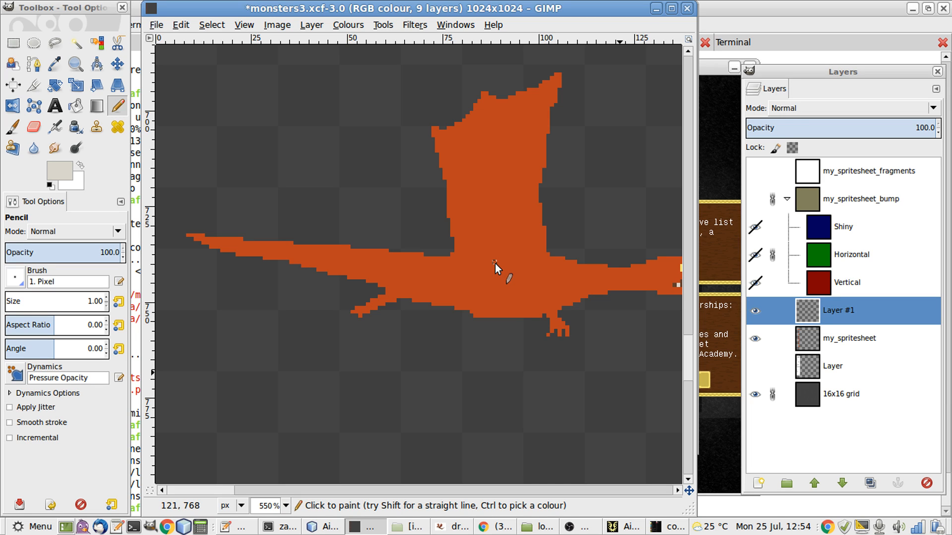
{"action": "scroll", "coordinate": [494, 263], "scroll_direction": "right", "scroll_amount": 2}
{"action": "scroll", "coordinate": [495, 263], "scroll_direction": "up", "scroll_amount": 2}
{"action": "scroll", "coordinate": [495, 263], "scroll_direction": "down", "scroll_amount": 3}
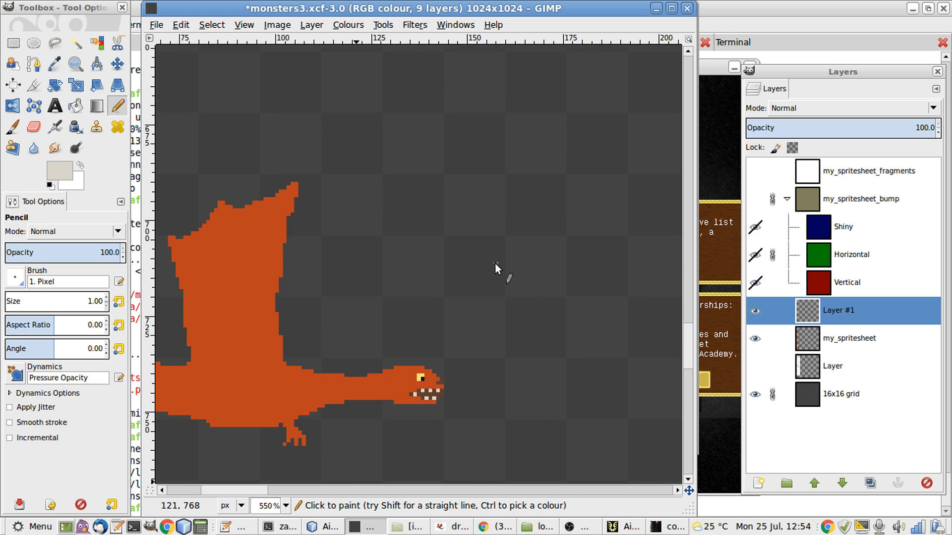
{"action": "scroll", "coordinate": [495, 263], "scroll_direction": "up", "scroll_amount": 1}
{"action": "scroll", "coordinate": [495, 263], "scroll_direction": "up", "scroll_amount": 2}
{"action": "scroll", "coordinate": [494, 263], "scroll_direction": "left", "scroll_amount": 3}
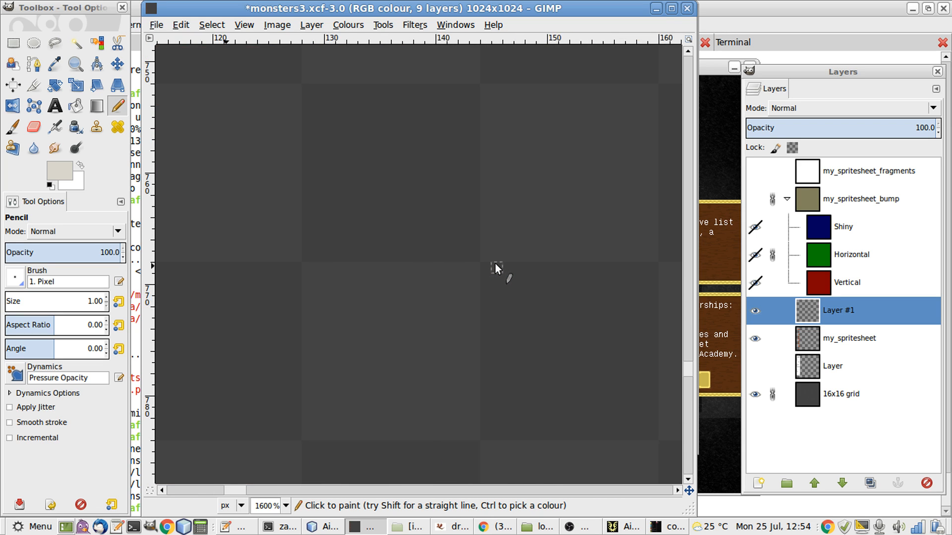
{"action": "scroll", "coordinate": [494, 263], "scroll_direction": "up", "scroll_amount": 4}
- Trim the eye's upper yellow row on Layer #1, then float the remaining two-pixel eye and shift it two pixels towards the neck
{"action": "key", "text": "o"}
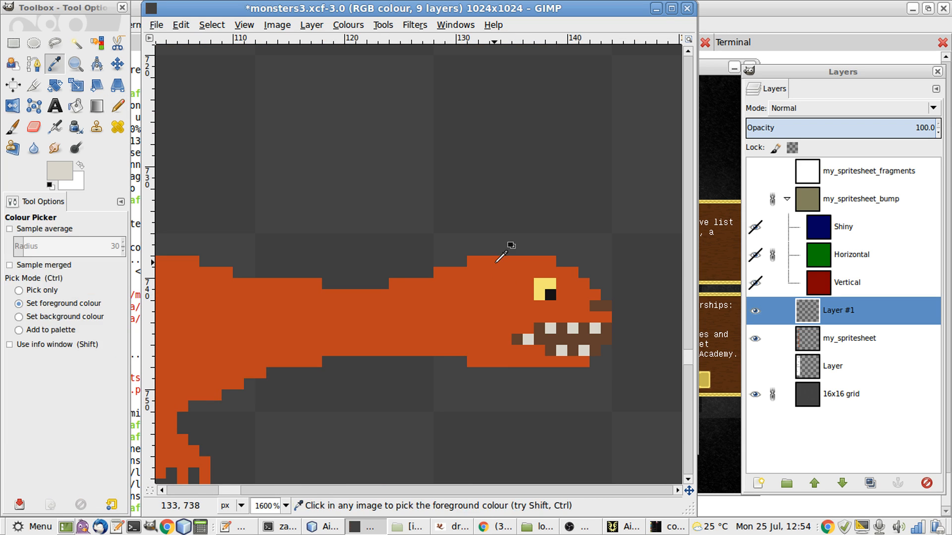
{"action": "key", "text": "r"}
{"action": "mouse_move", "coordinate": [516, 281]}
{"action": "left_mouse_down"}
{"action": "mouse_move", "coordinate": [571, 293]}
{"action": "mouse_move", "coordinate": [513, 288]}
{"action": "left_mouse_up"}
{"action": "left_click", "coordinate": [620, 342]}
{"action": "key", "text": "ctrl+shift+l"}
{"action": "key", "text": "m"}
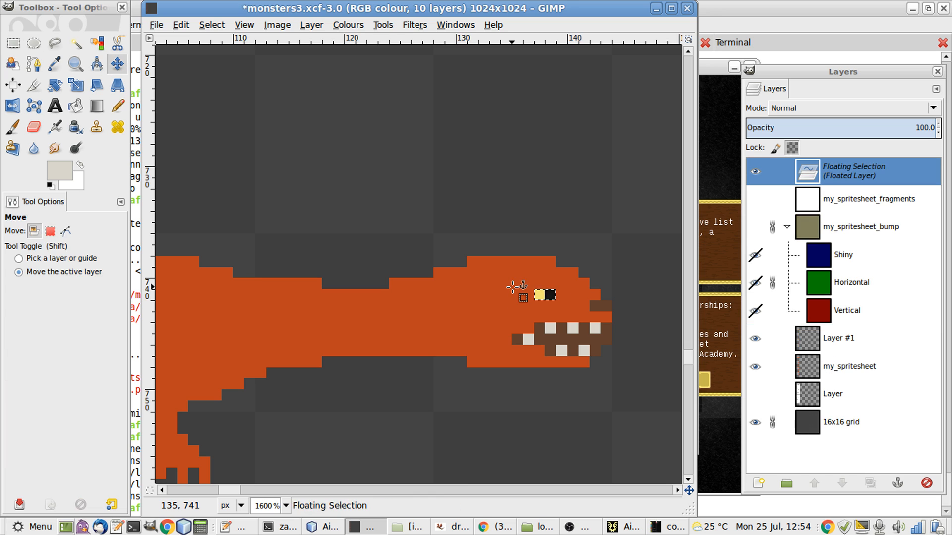
{"action": "key", "text": "Up"}
{"action": "key", "text": "Left"}
{"action": "key", "text": "Down"}
{"action": "key", "text": "Left"}
{"action": "key", "text": "r"}
{"action": "left_click", "coordinate": [629, 313]}
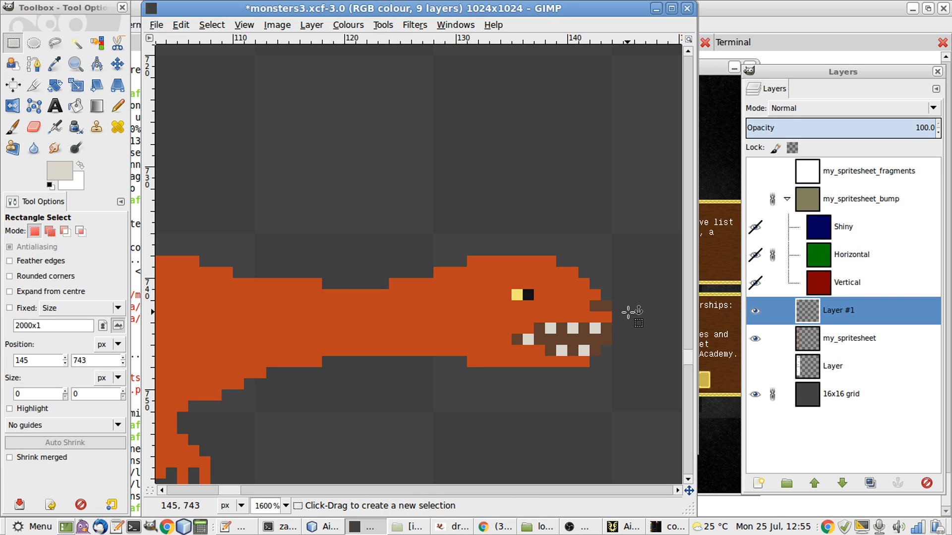
- Undo anchoring the eye, move it one pixel up and one pixel towards the snout, and anchor it again
{"action": "key", "text": "ctrl+z"}
{"action": "key", "text": "m"}
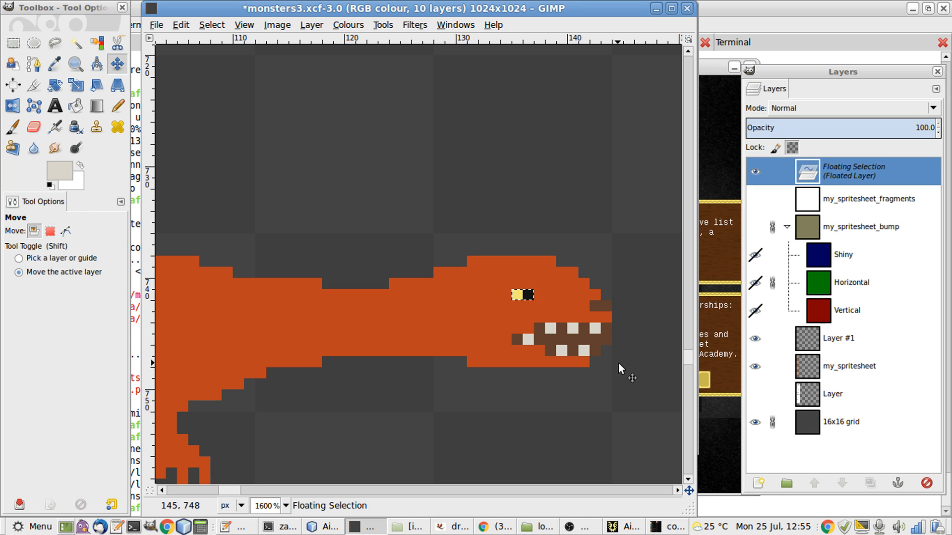
{"action": "key", "text": "Up"}
{"action": "key", "text": "Right"}
{"action": "key", "text": "r"}
{"action": "left_click", "coordinate": [619, 363]}
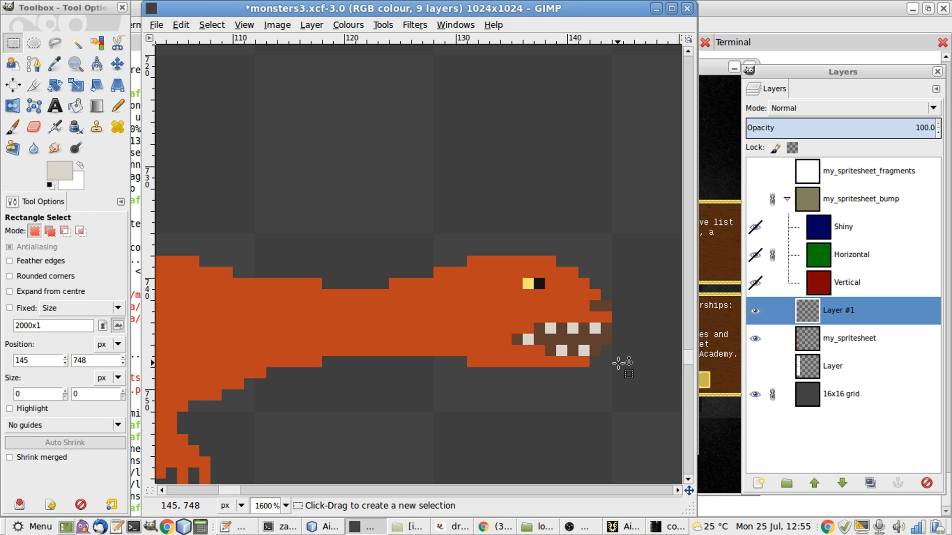
- Float the mouth, teeth and nostril, shift them one pixel up and one pixel forward, and anchor them
{"action": "left_click_drag", "start_coordinate": [620, 365], "coordinate": [458, 302]}
{"action": "key", "text": "ctrl+shift+l"}
{"action": "key", "text": "m"}
{"action": "key", "text": "Up"}
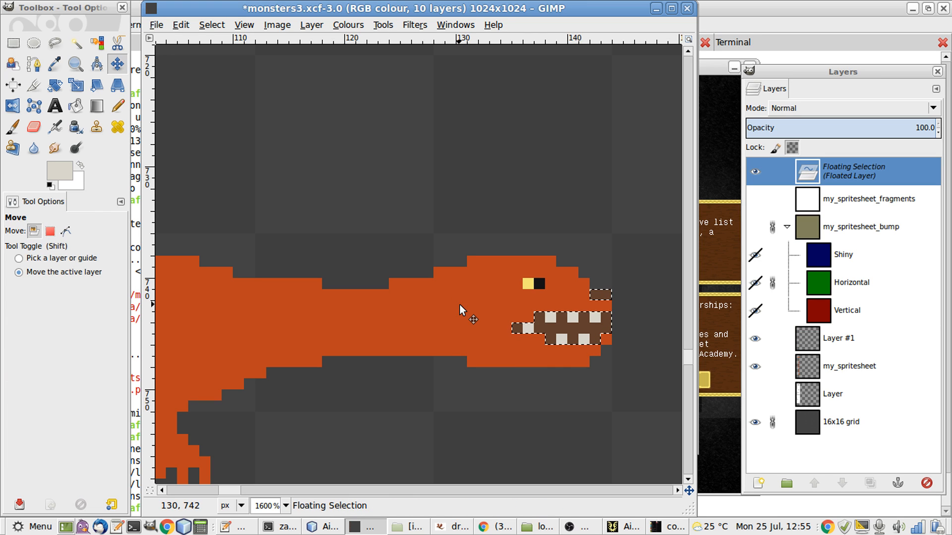
{"action": "key", "text": "Right"}
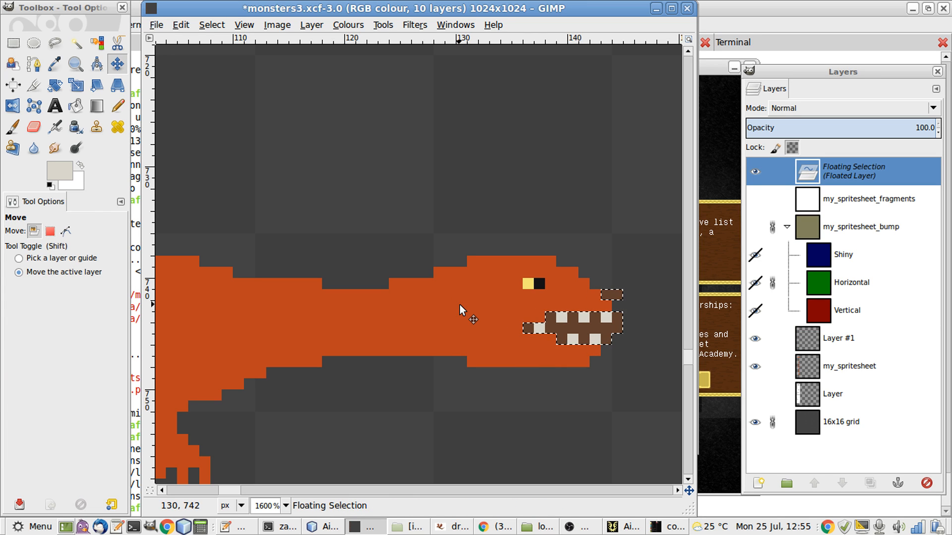
{"action": "key", "text": "r"}
{"action": "left_click", "coordinate": [462, 310]}
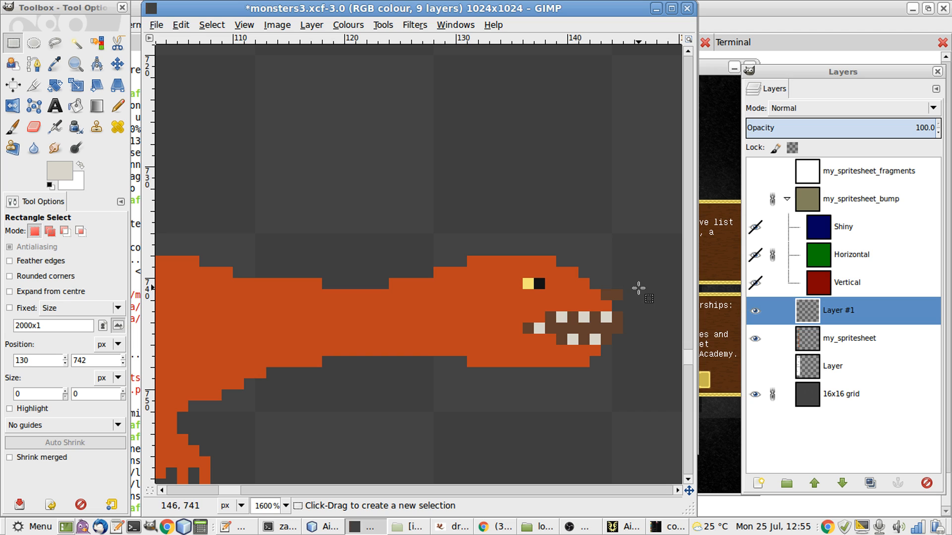
- Delete the brown pixels overhanging the snout with a 2x5 rectangular selection, then clear the selection
{"action": "left_click_drag", "start_coordinate": [632, 292], "coordinate": [612, 347]}
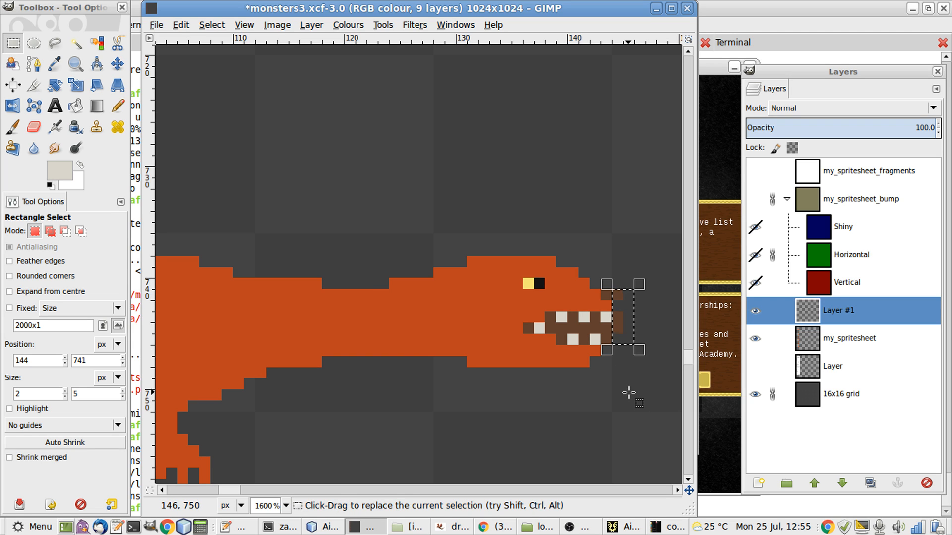
{"action": "key", "text": "Delete"}
{"action": "key", "text": "shift+ctrl+a"}
{"action": "key", "text": "k"}
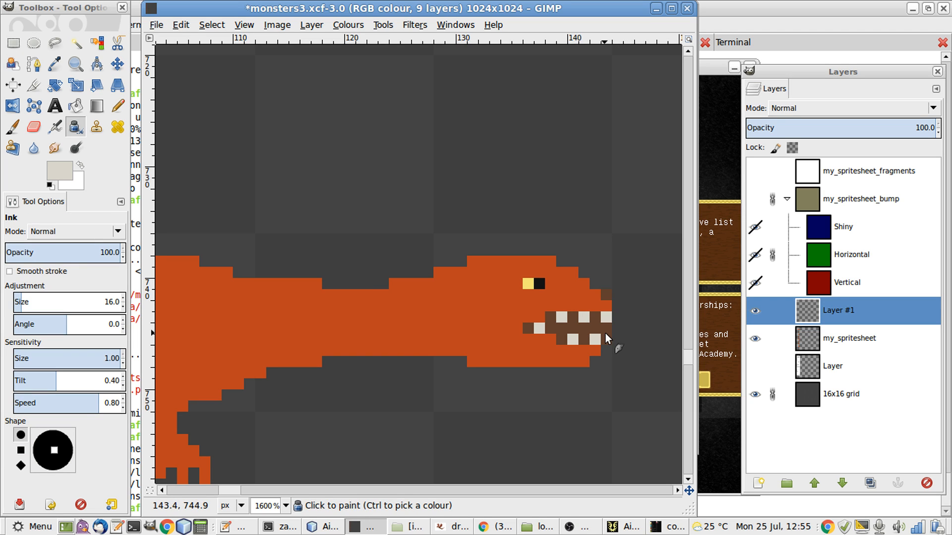
- Sample the mouth's dark brown and pencil the mouth one row deeper and further back at its rear corner
{"action": "key", "text": "o"}
{"action": "left_click", "coordinate": [604, 331]}
{"action": "key", "text": "n"}
{"action": "left_click", "coordinate": [605, 337]}
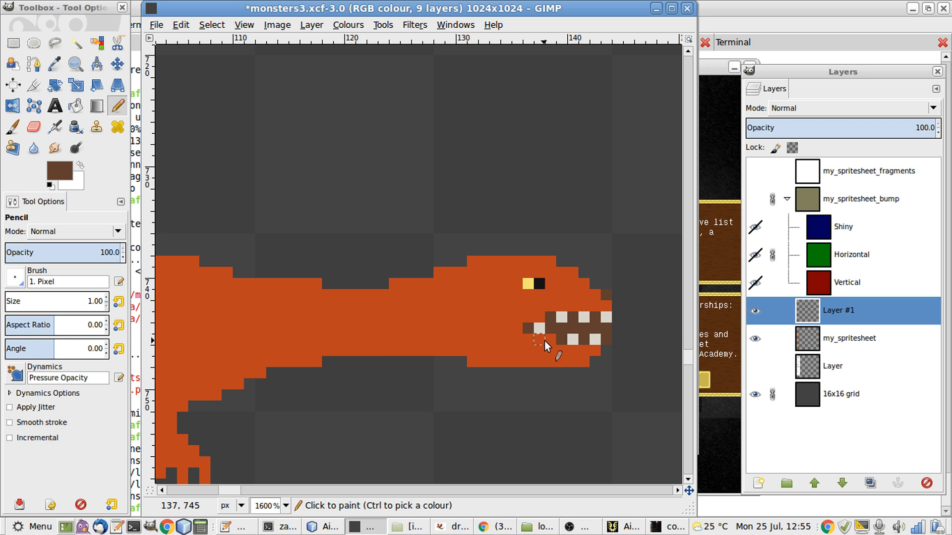
{"action": "mouse_move", "coordinate": [548, 350]}
{"action": "left_mouse_down"}
{"action": "mouse_move", "coordinate": [600, 348]}
{"action": "mouse_move", "coordinate": [522, 335]}
{"action": "mouse_move", "coordinate": [620, 354]}
{"action": "left_mouse_up"}
- Pencil over the two lower teeth with the mouth's dark brown
{"action": "key", "text": "r"}
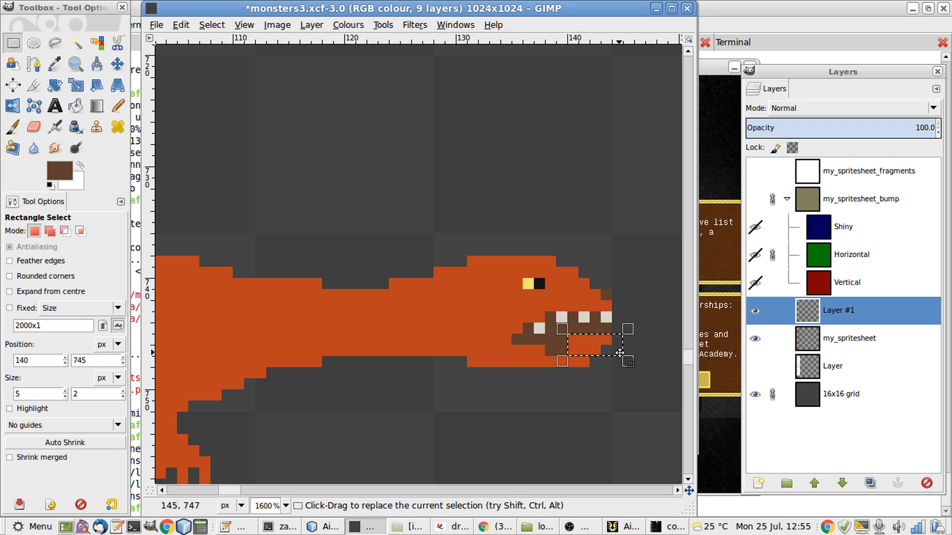
{"action": "key", "text": "Delete"}
{"action": "key", "text": "ctrl+shift+a"}
{"action": "key", "text": "o"}
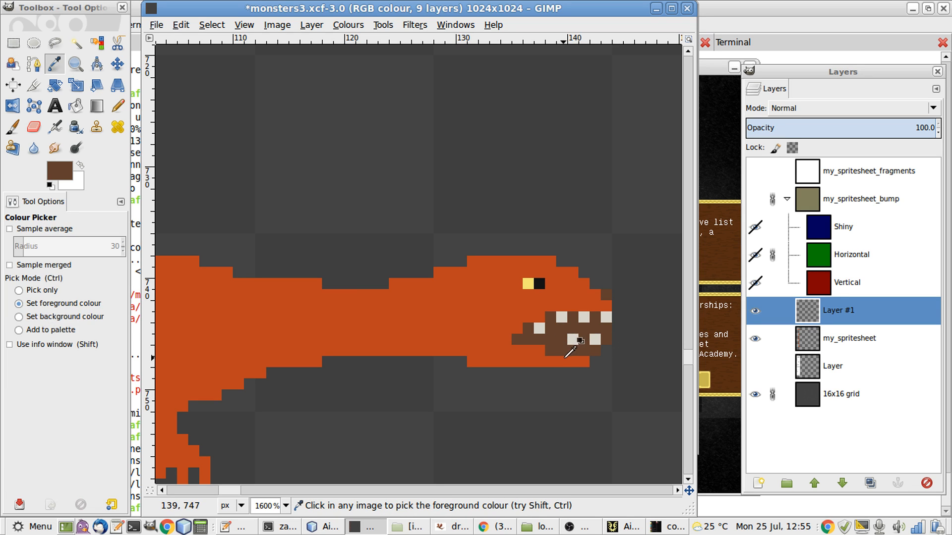
{"action": "key", "text": "b"}
{"action": "key", "text": "n"}
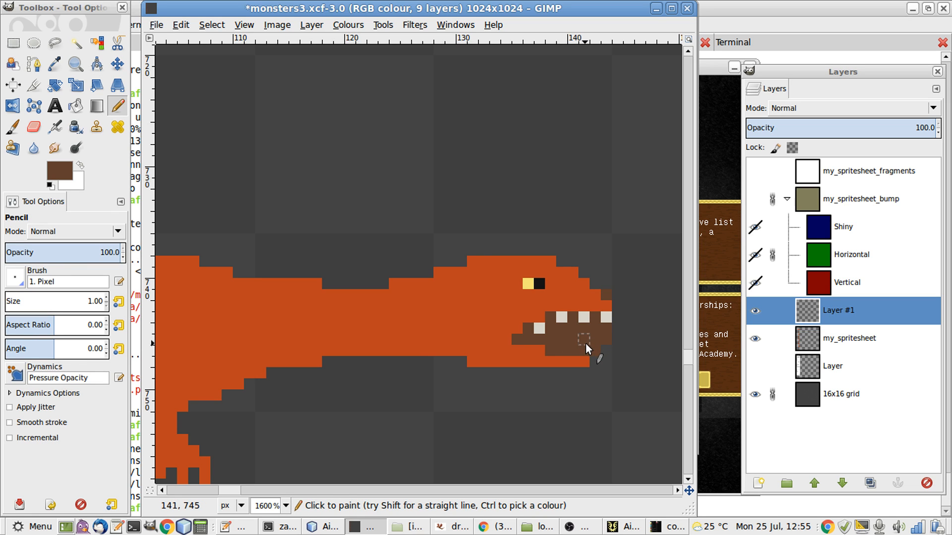
{"action": "key", "text": "o"}
{"action": "key", "text": "d"}
{"action": "key", "text": "n"}
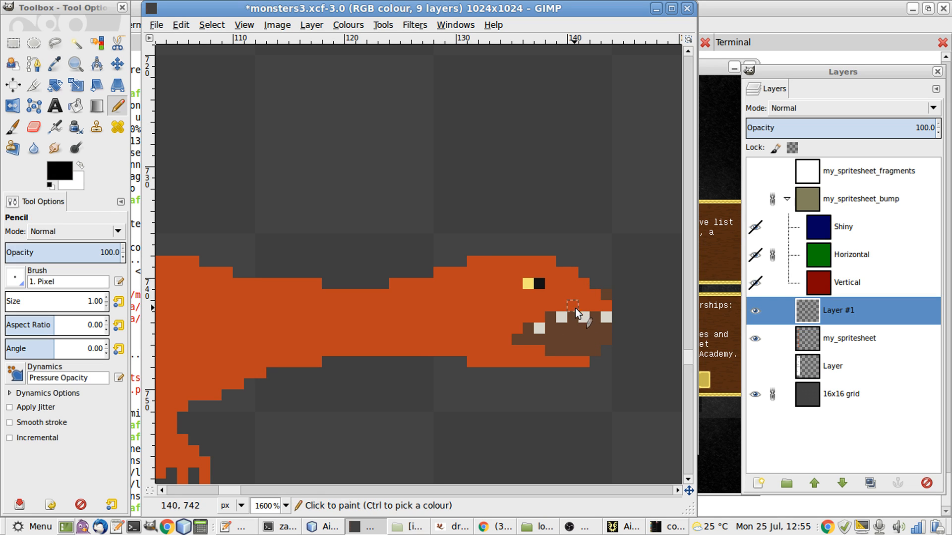
{"action": "left_click", "coordinate": [583, 352]}
{"action": "left_click", "coordinate": [562, 352]}
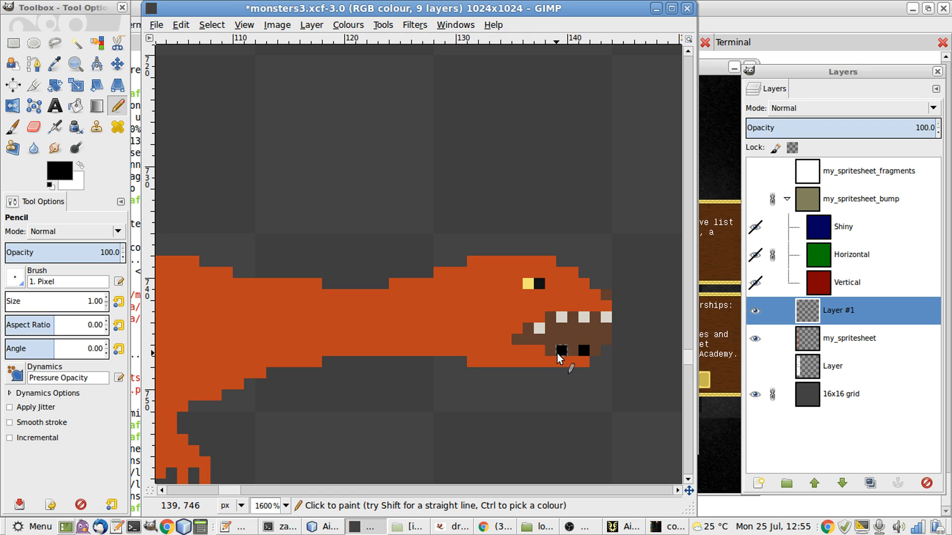
{"action": "key", "text": "ctrl+z"}
{"action": "key", "text": "ctrl+z"}
- Sample the light tooth colour from an upper tooth and pencil two one-pixel teeth on the mouth's bottom row
{"action": "key", "text": "o"}
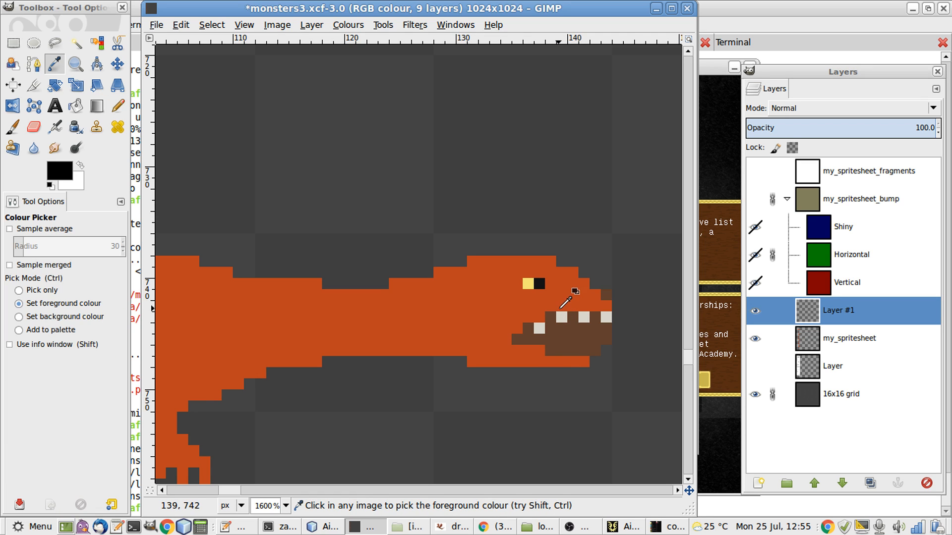
{"action": "left_click", "coordinate": [562, 316]}
{"action": "key", "text": "n"}
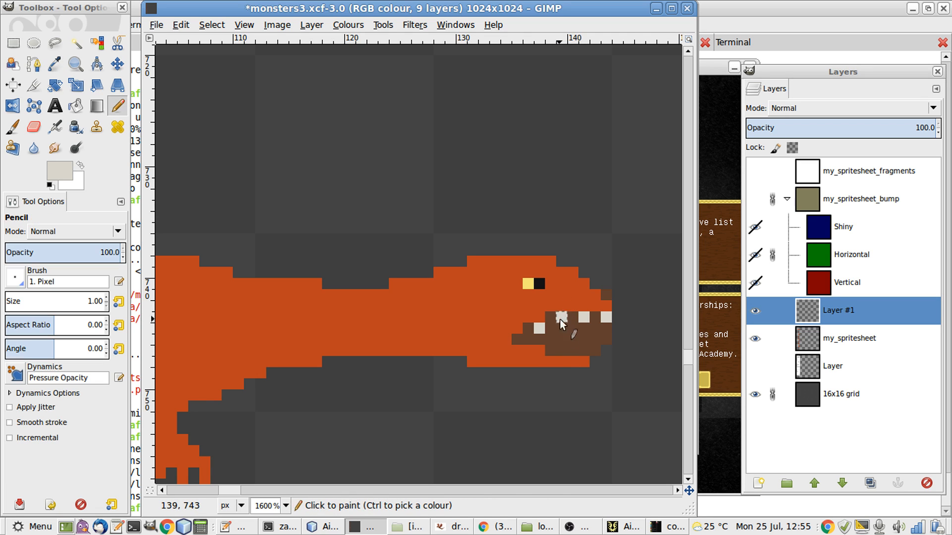
{"action": "left_click", "coordinate": [571, 350]}
{"action": "left_click", "coordinate": [549, 350]}
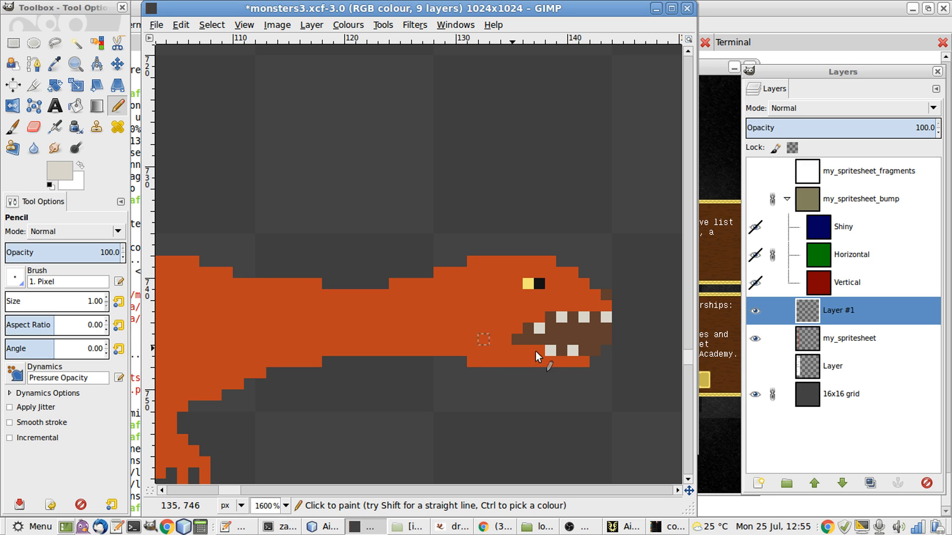
- Delete the mouth's bottom pixel row, including its two lower teeth, with a rectangular selection and clear the selection
{"action": "key", "text": "o"}
{"action": "left_click", "coordinate": [588, 364]}
{"action": "key", "text": "n"}
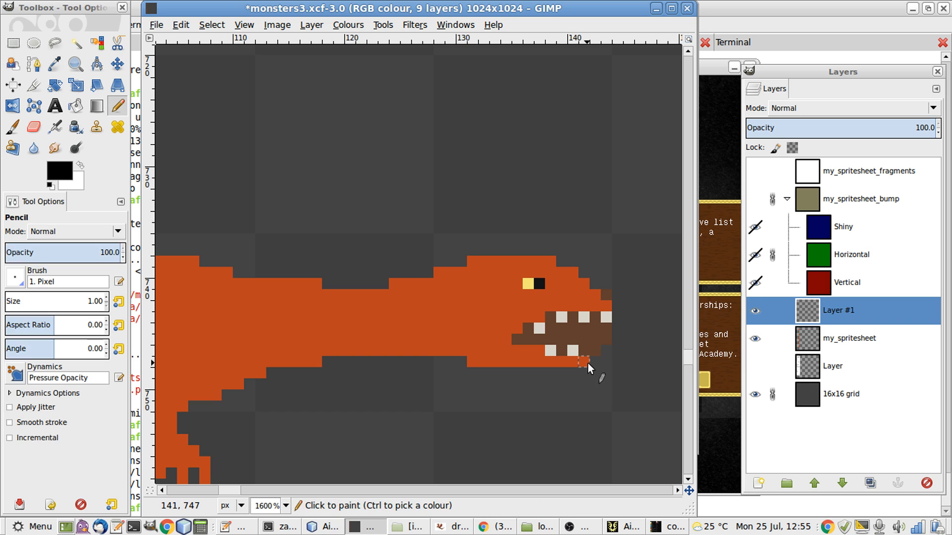
{"action": "key", "text": "r"}
{"action": "left_click_drag", "start_coordinate": [605, 369], "coordinate": [526, 349]}
{"action": "key", "text": "Delete"}
{"action": "left_click", "coordinate": [483, 424]}
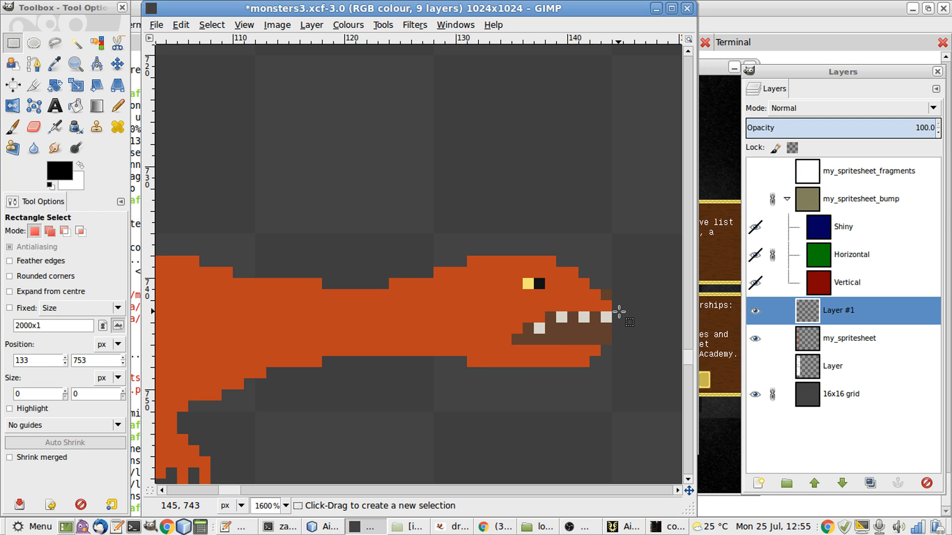
- Delete the rear three pixels of the mouth's bottom row with a rectangular selection and clear the selection
{"action": "key", "text": "o"}
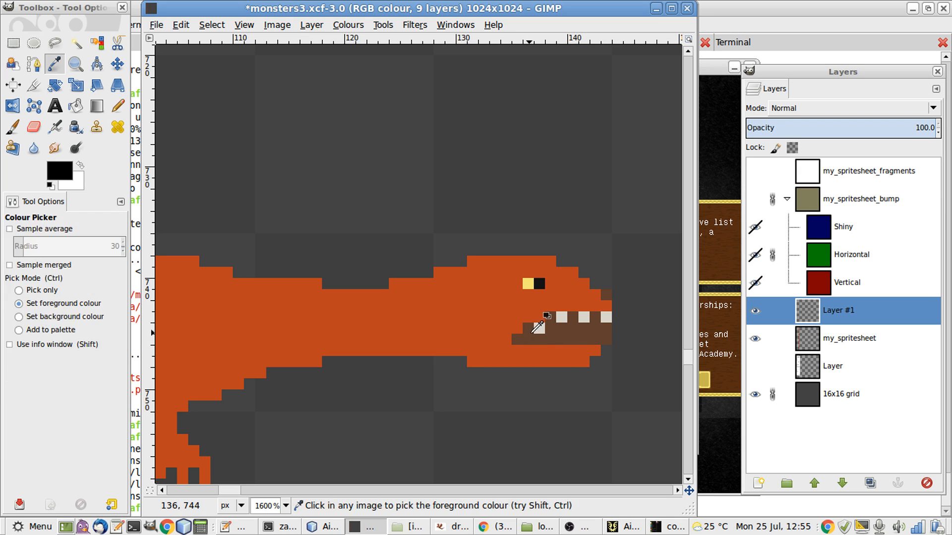
{"action": "key", "text": "r"}
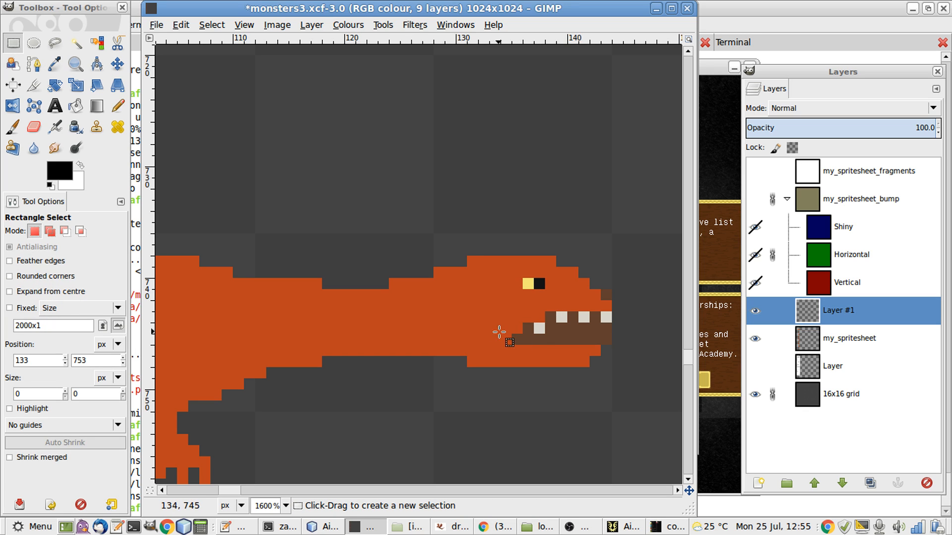
{"action": "left_click_drag", "start_coordinate": [500, 333], "coordinate": [542, 347]}
{"action": "key", "text": "Delete"}
{"action": "left_click", "coordinate": [599, 415]}
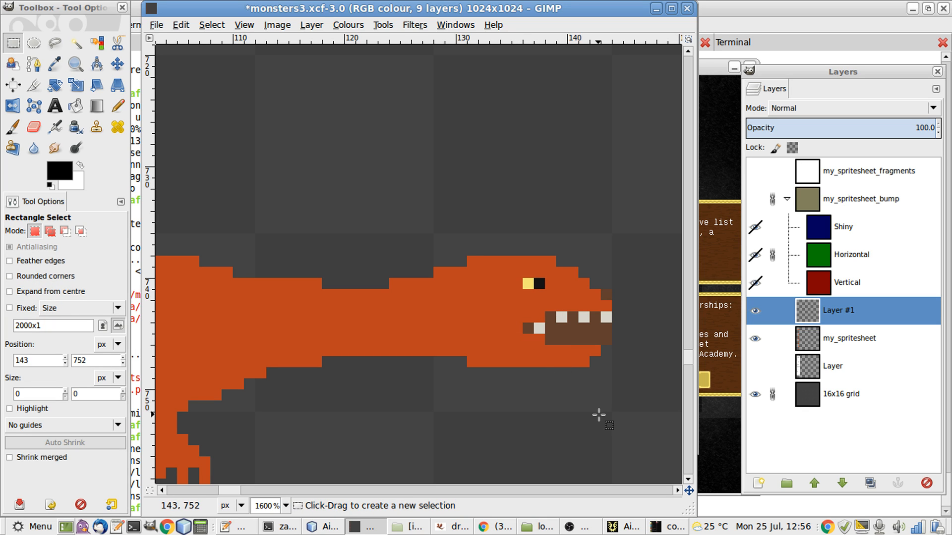
- Sample the light tooth colour from an upper tooth and pencil two one-pixel teeth on the front part of the mouth's bottom row
{"action": "key", "text": "o"}
{"action": "left_click", "coordinate": [585, 318]}
{"action": "key", "text": "n"}
{"action": "left_click", "coordinate": [571, 343]}
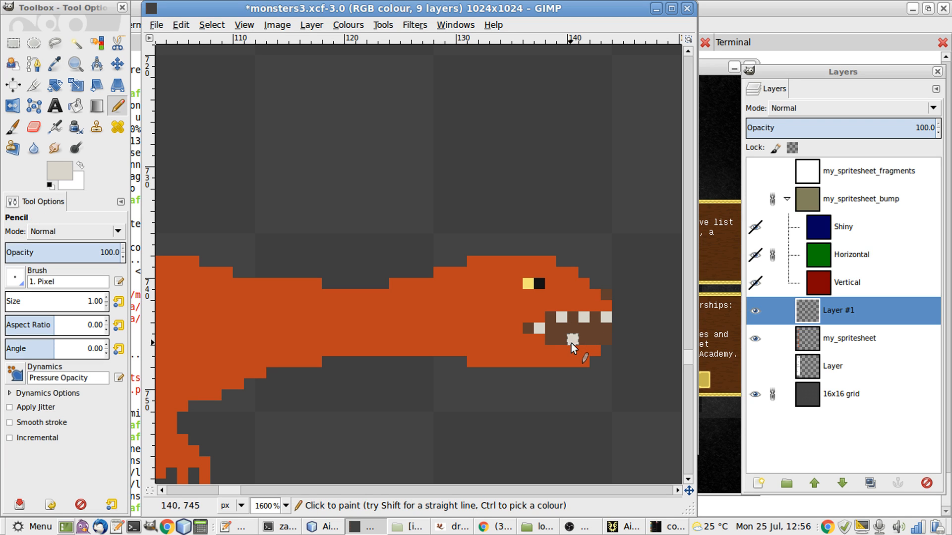
{"action": "left_click", "coordinate": [596, 343]}
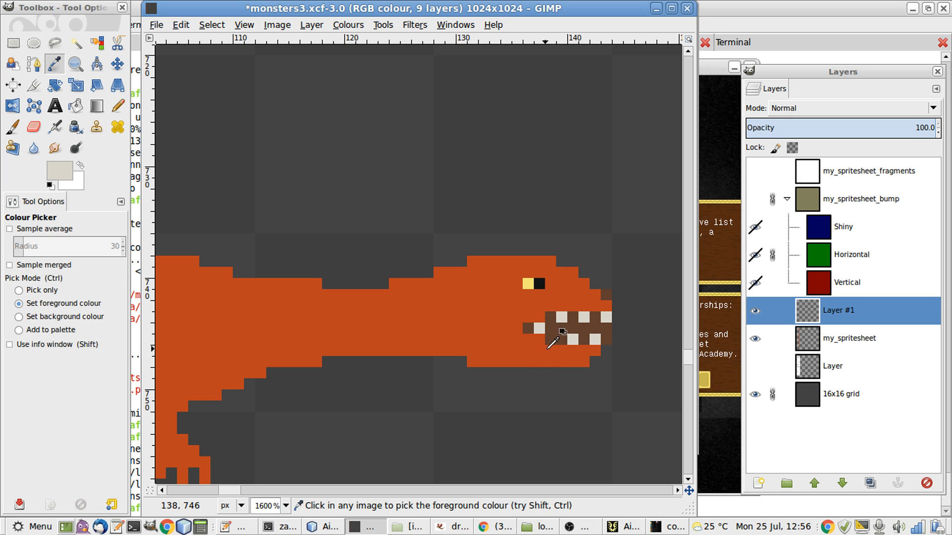
- Extend the mouth's rear corner with its dark brown, covering the rear tooth, and pencil two more light teeth along the bottom row
{"action": "left_click", "coordinate": [558, 327], "text": "ctrl"}
{"action": "mouse_move", "coordinate": [539, 317]}
{"action": "left_mouse_down"}
{"action": "mouse_move", "coordinate": [531, 334]}
{"action": "mouse_move", "coordinate": [520, 329]}
{"action": "left_mouse_up"}
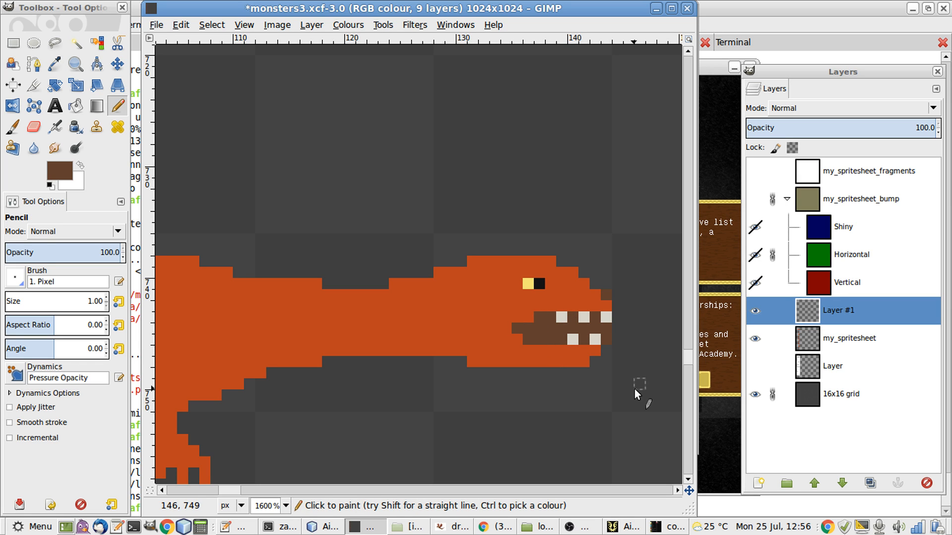
{"action": "key", "text": "o"}
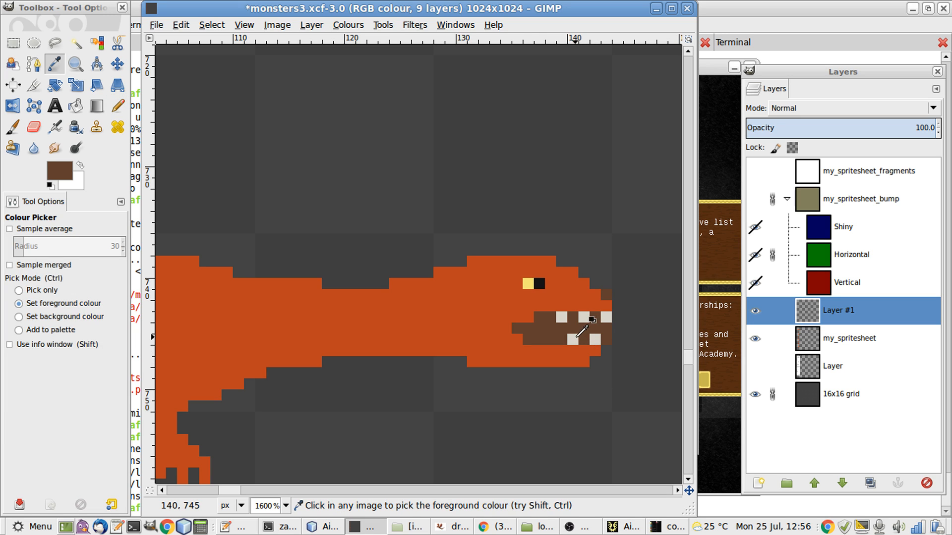
{"action": "left_click", "coordinate": [574, 338]}
{"action": "key", "text": "n"}
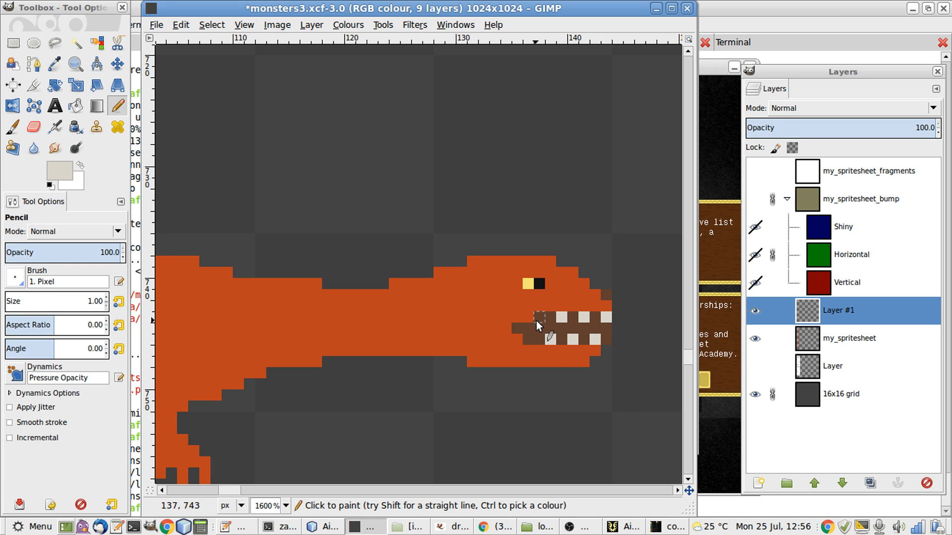
{"action": "left_click", "coordinate": [528, 339]}
- Examine the dragon's mouth and teeth at 100% and at closer magnifications
{"action": "key", "text": "1"}
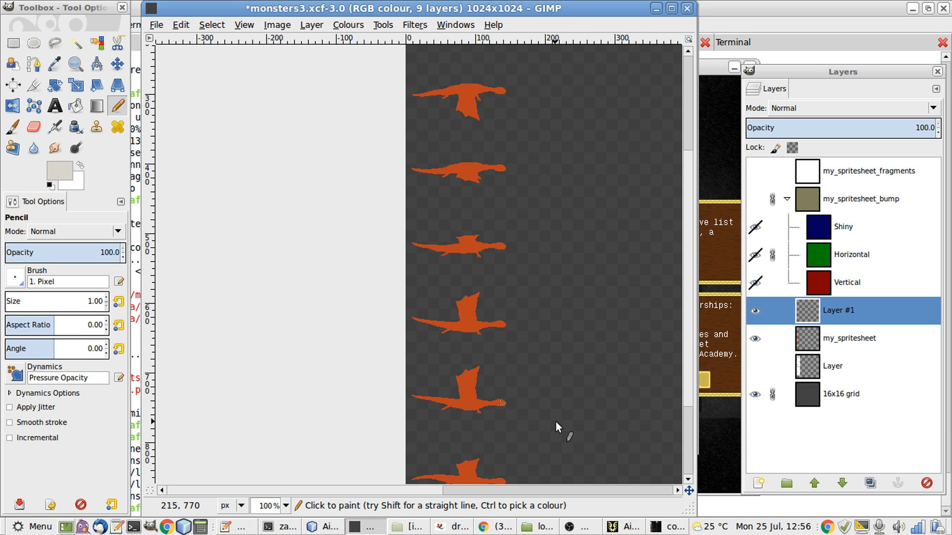
{"action": "scroll", "coordinate": [557, 423], "scroll_direction": "up", "scroll_amount": 4}
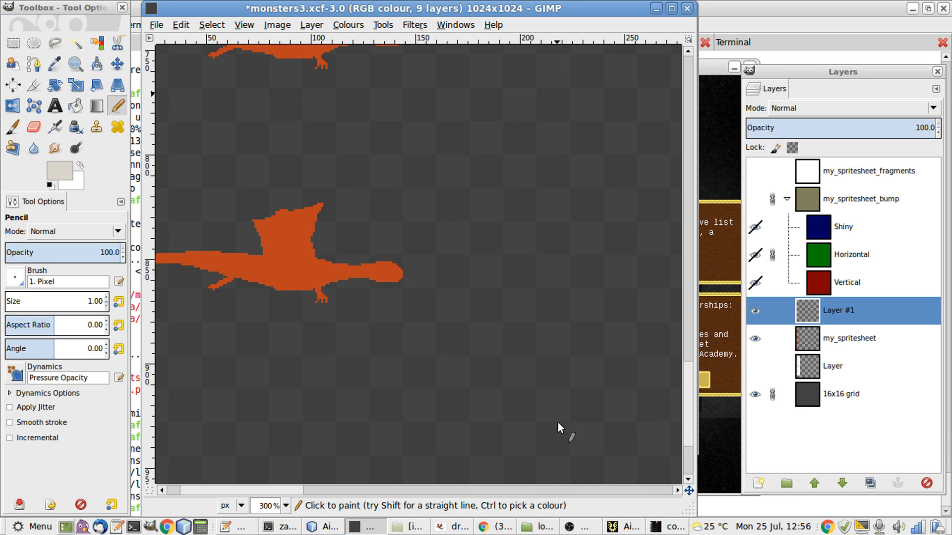
{"action": "scroll", "coordinate": [557, 422], "scroll_direction": "up", "scroll_amount": 5}
{"action": "scroll", "coordinate": [557, 422], "scroll_direction": "left", "scroll_amount": 2}
{"action": "scroll", "coordinate": [557, 423], "scroll_direction": "down", "scroll_amount": 5}
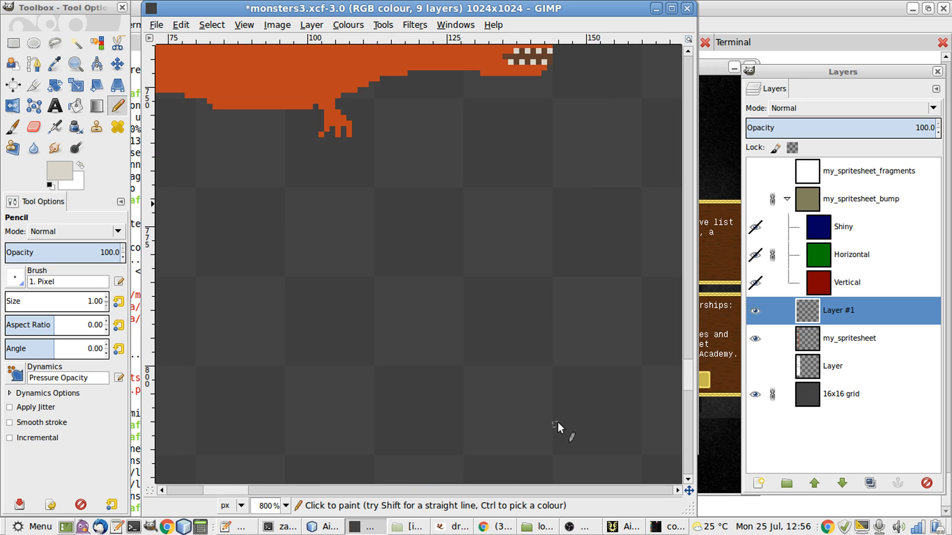
{"action": "scroll", "coordinate": [558, 422], "scroll_direction": "up", "scroll_amount": 2}
{"action": "scroll", "coordinate": [558, 422], "scroll_direction": "up", "scroll_amount": 2}
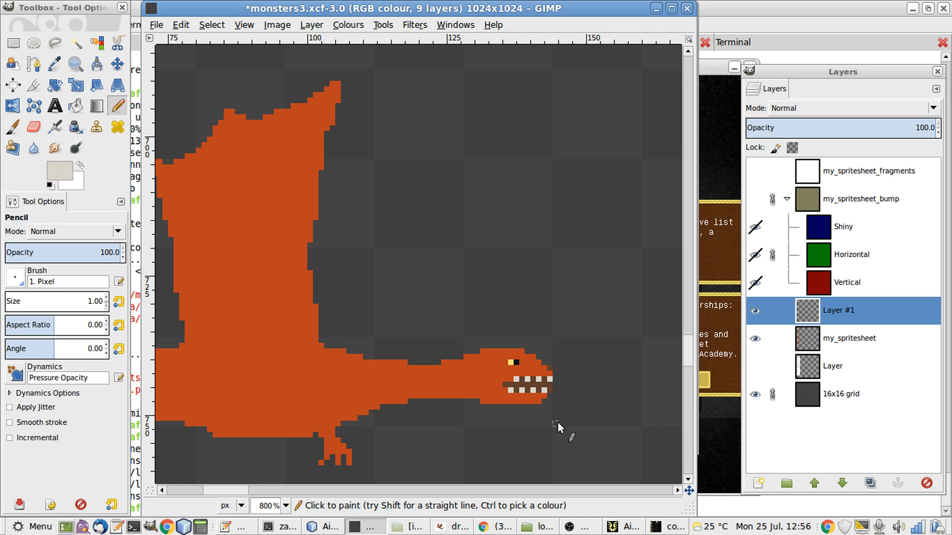
{"action": "scroll", "coordinate": [558, 422], "scroll_direction": "up", "scroll_amount": 2}
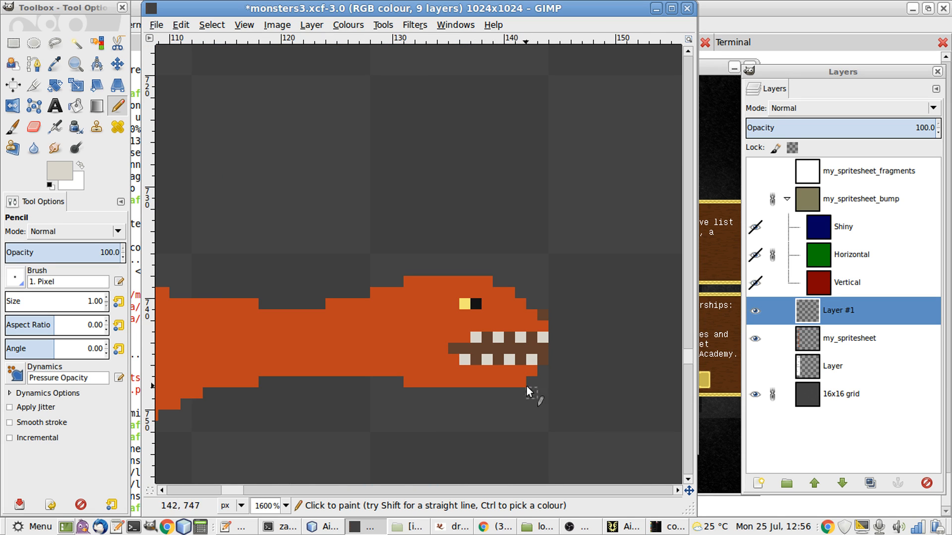
- Delete the nostril pixel at the snout's tip and pencil a two-pixel nostril just behind it in the mouth's dark brown
{"action": "scroll", "coordinate": [484, 361], "scroll_direction": "up", "scroll_amount": 1}
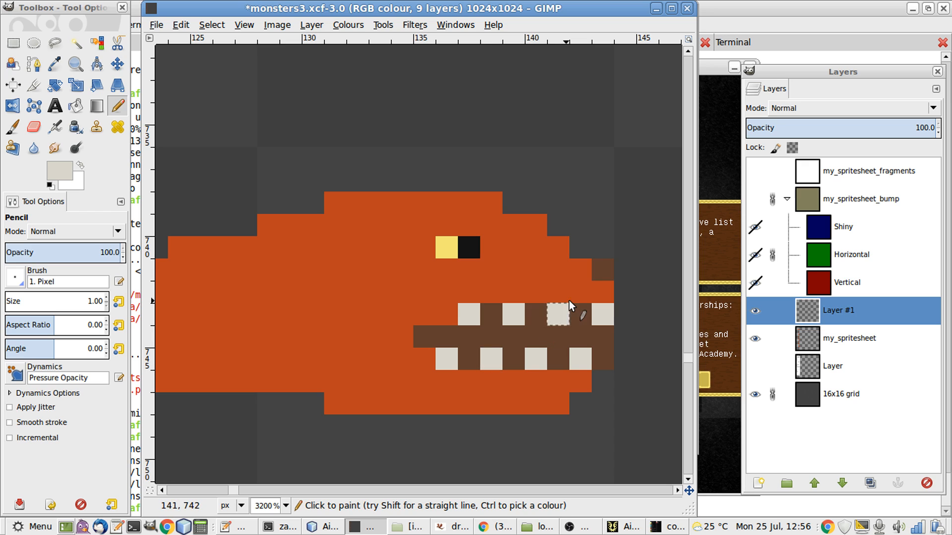
{"action": "key", "text": "r"}
{"action": "left_click_drag", "start_coordinate": [611, 253], "coordinate": [600, 272]}
{"action": "key", "text": "Delete"}
{"action": "left_click", "coordinate": [553, 282]}
{"action": "key", "text": "o"}
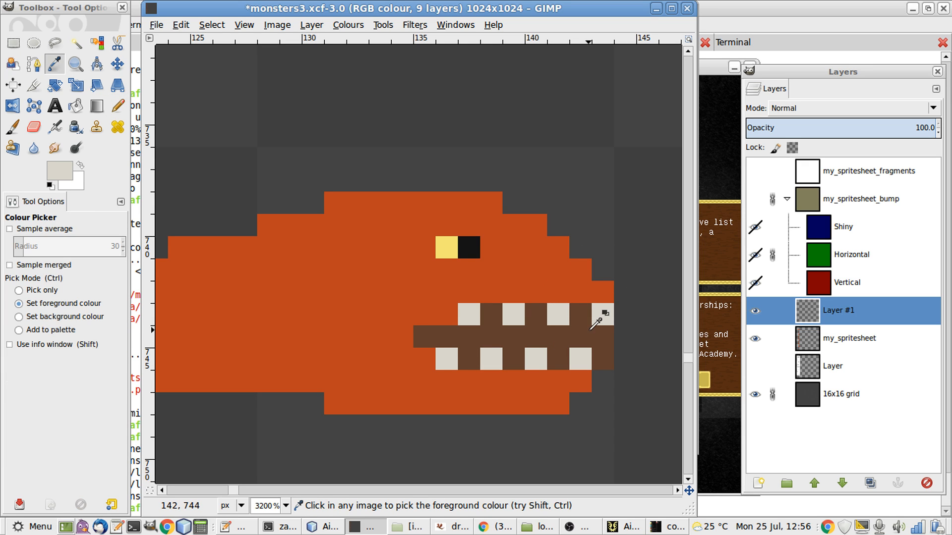
{"action": "left_click", "coordinate": [586, 329]}
{"action": "key", "text": "n"}
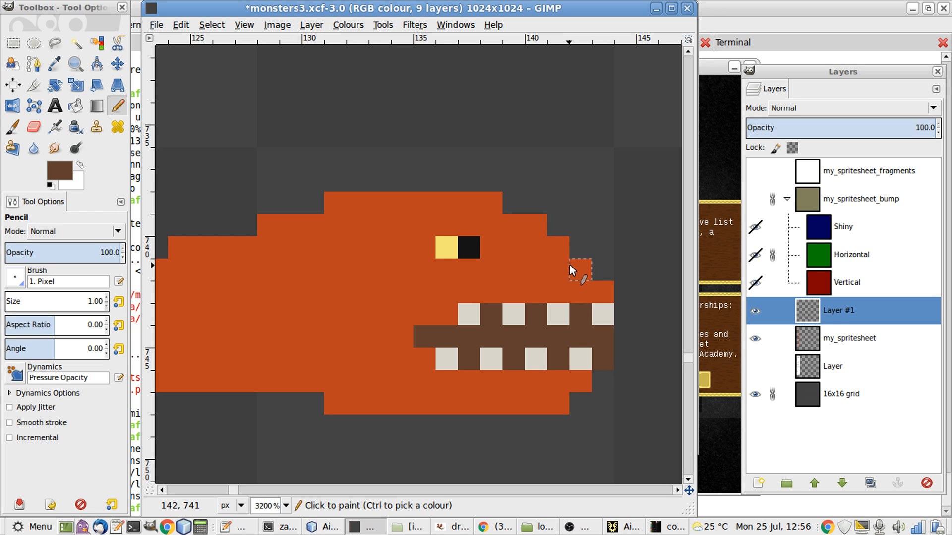
{"action": "left_click_drag", "start_coordinate": [569, 264], "coordinate": [558, 266]}
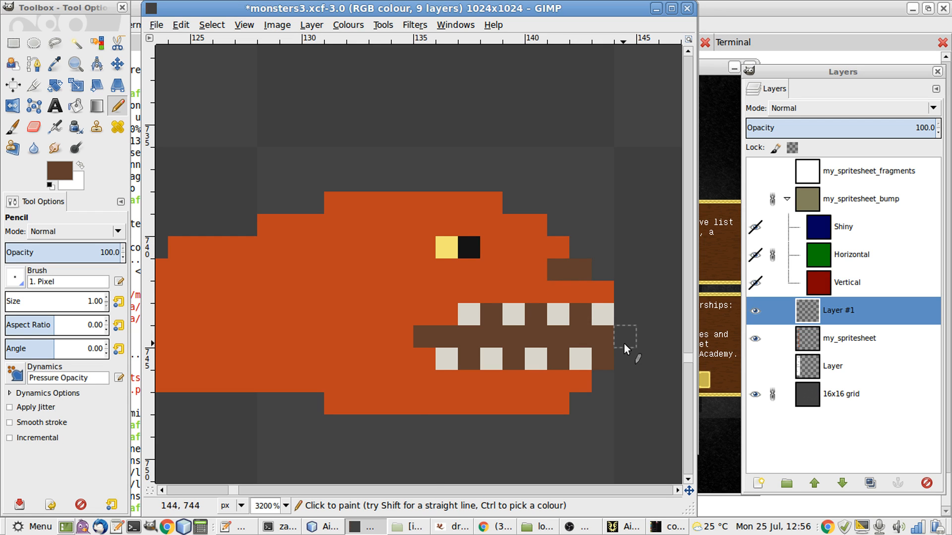
- Reduce the nostril to a single dark brown pixel set further back on the snout
{"action": "key", "text": "1"}
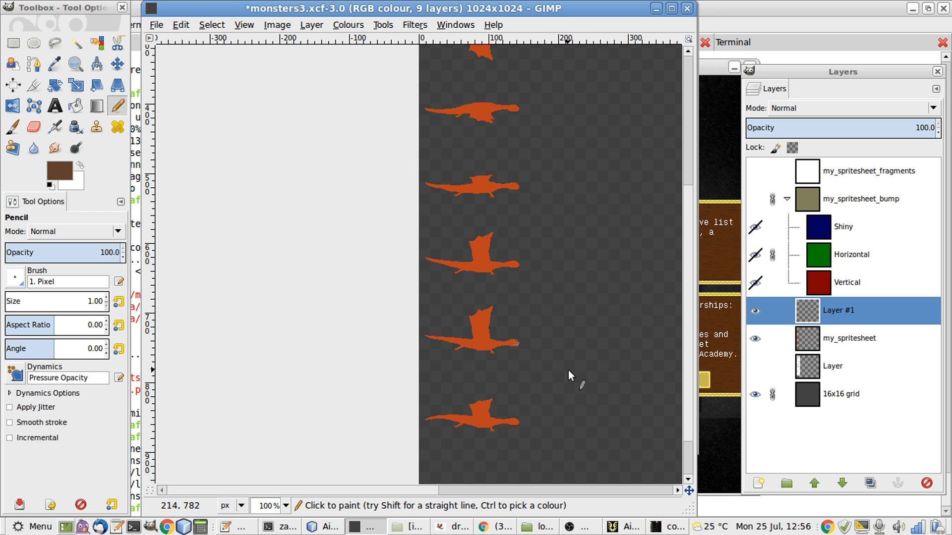
{"action": "scroll", "coordinate": [568, 370], "scroll_direction": "up", "scroll_amount": 5}
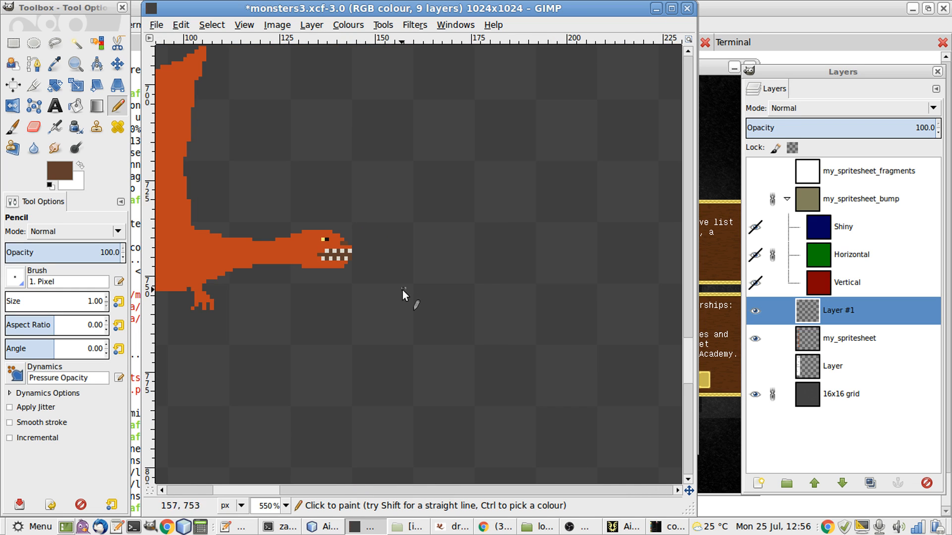
{"action": "scroll", "coordinate": [403, 290], "scroll_direction": "up", "scroll_amount": 1}
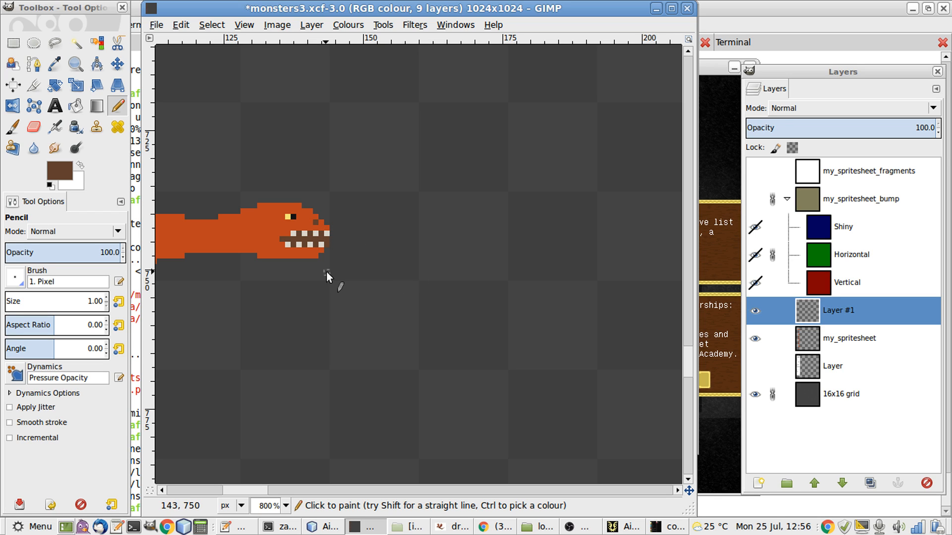
{"action": "left_click", "coordinate": [311, 222]}
{"action": "scroll", "coordinate": [347, 341], "scroll_direction": "up", "scroll_amount": 2, "text": "ctrl"}
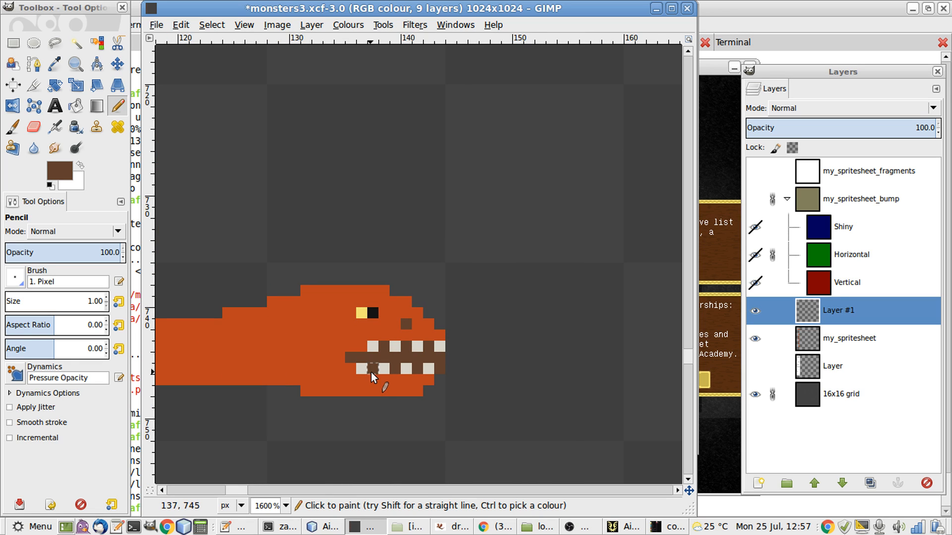
{"action": "left_click", "coordinate": [384, 379]}
{"action": "key", "text": "ctrl+z"}
{"action": "left_click_drag", "start_coordinate": [371, 381], "coordinate": [402, 378]}
{"action": "key", "text": "ctrl+z"}
{"action": "left_click_drag", "start_coordinate": [350, 369], "coordinate": [340, 367]}
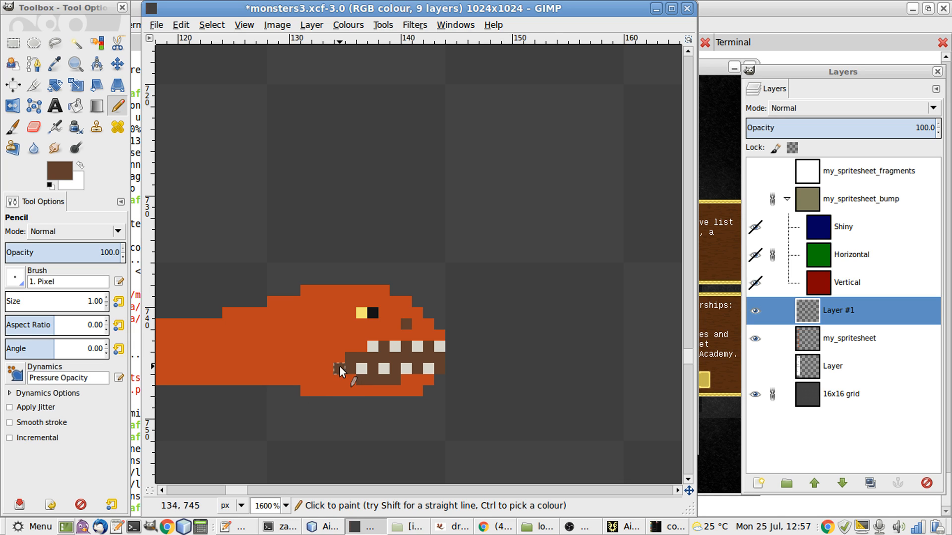
{"action": "left_click", "coordinate": [362, 351]}
{"action": "left_click", "coordinate": [408, 377]}
{"action": "key", "text": "ctrl+z"}
{"action": "key", "text": "ctrl+z"}
{"action": "key", "text": "ctrl+z"}
{"action": "key", "text": "ctrl+z"}
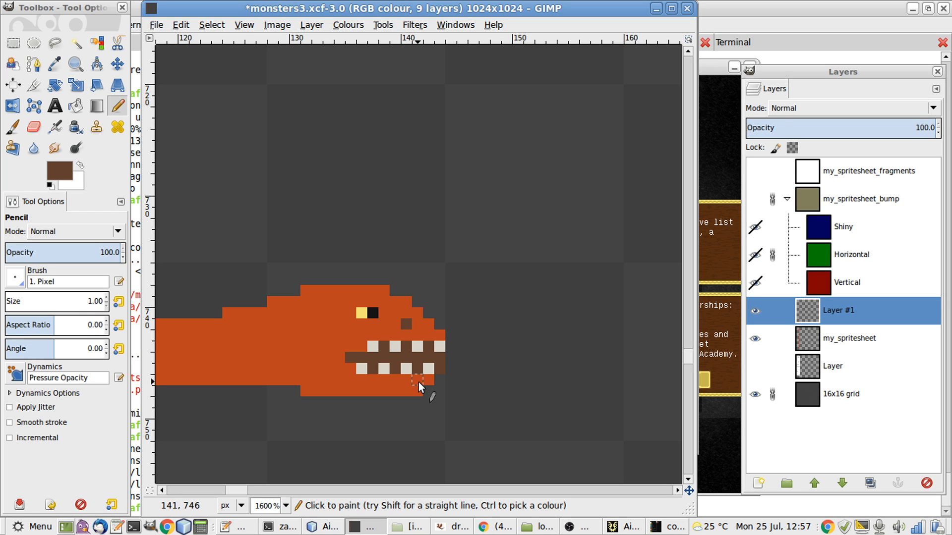
{"action": "left_click_drag", "start_coordinate": [443, 335], "coordinate": [399, 339]}
{"action": "key", "text": "ctrl+z"}
- Pencil over the two middle lower teeth and the rearmost upper and lower teeth with the mouth's dark brown
{"action": "scroll", "coordinate": [440, 403], "scroll_direction": "up", "scroll_amount": 2, "text": "ctrl"}
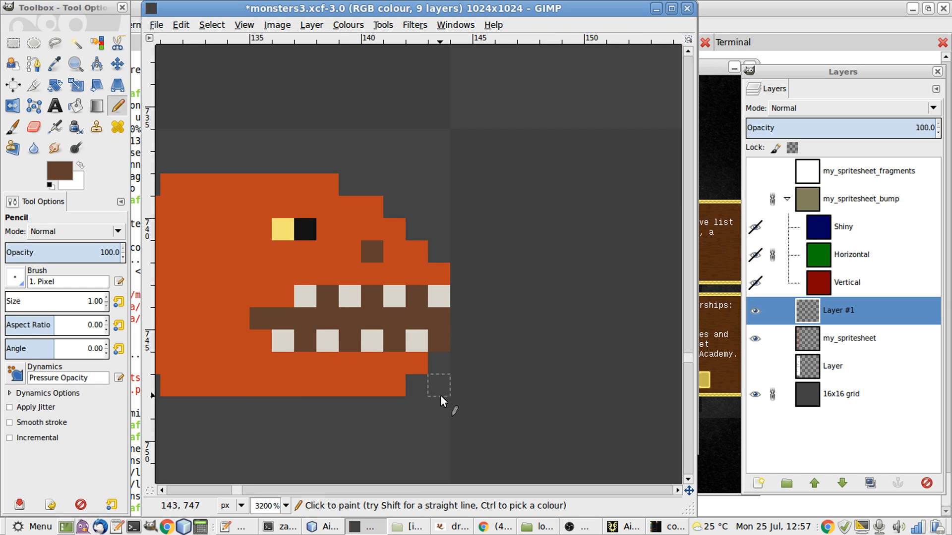
{"action": "left_click", "coordinate": [363, 335]}
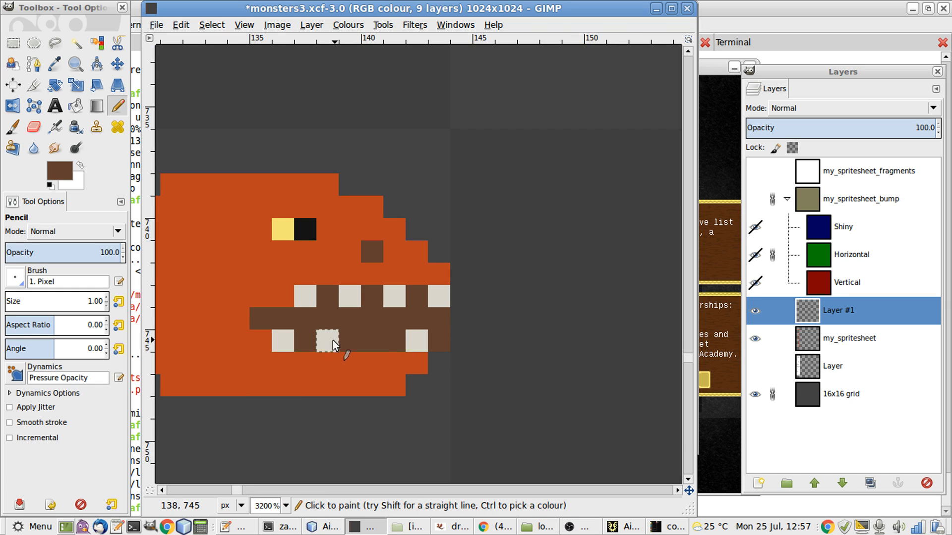
{"action": "left_click", "coordinate": [313, 296]}
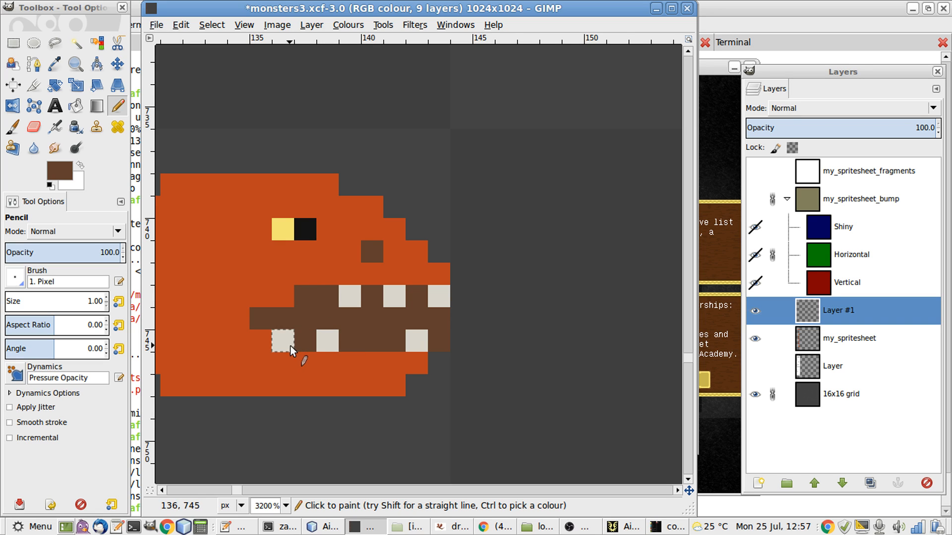
- Sample the light tooth colour from an upper tooth for the Pencil tool
{"action": "key", "text": "1"}
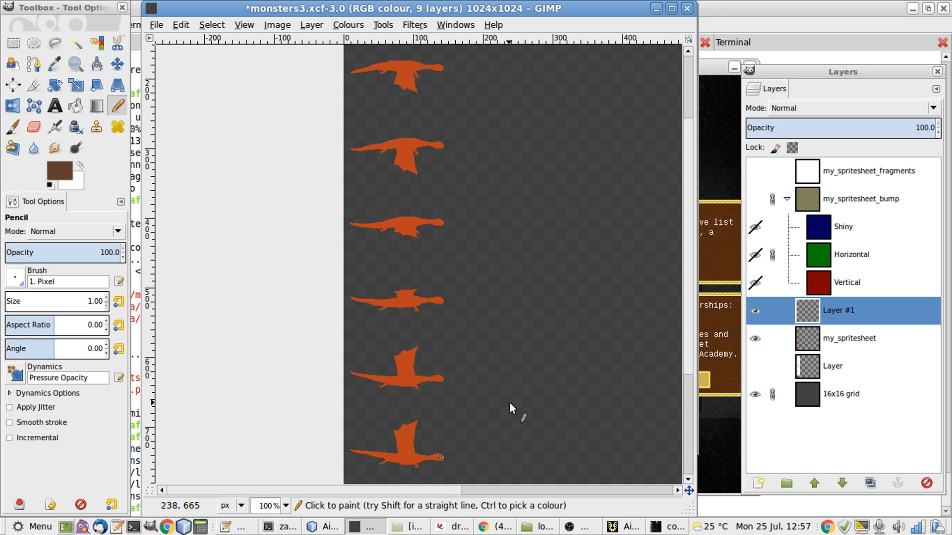
{"action": "scroll", "coordinate": [509, 403], "scroll_direction": "down", "scroll_amount": 3}
{"action": "scroll", "coordinate": [507, 403], "scroll_direction": "up", "scroll_amount": 2, "text": "ctrl"}
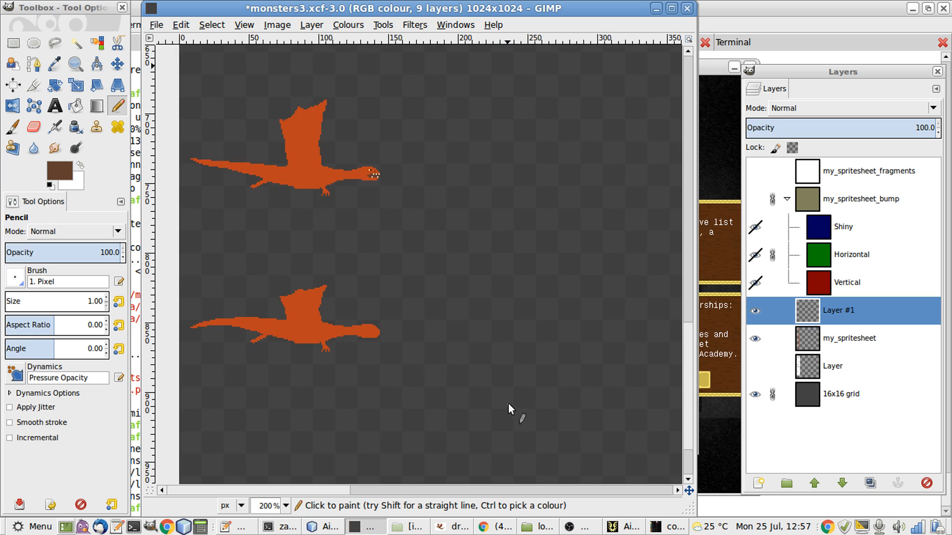
{"action": "scroll", "coordinate": [364, 196], "scroll_direction": "up", "scroll_amount": 2, "text": "ctrl"}
{"action": "scroll", "coordinate": [393, 155], "scroll_direction": "up", "scroll_amount": 1, "text": "ctrl"}
{"action": "scroll", "coordinate": [422, 160], "scroll_direction": "up", "scroll_amount": 2}
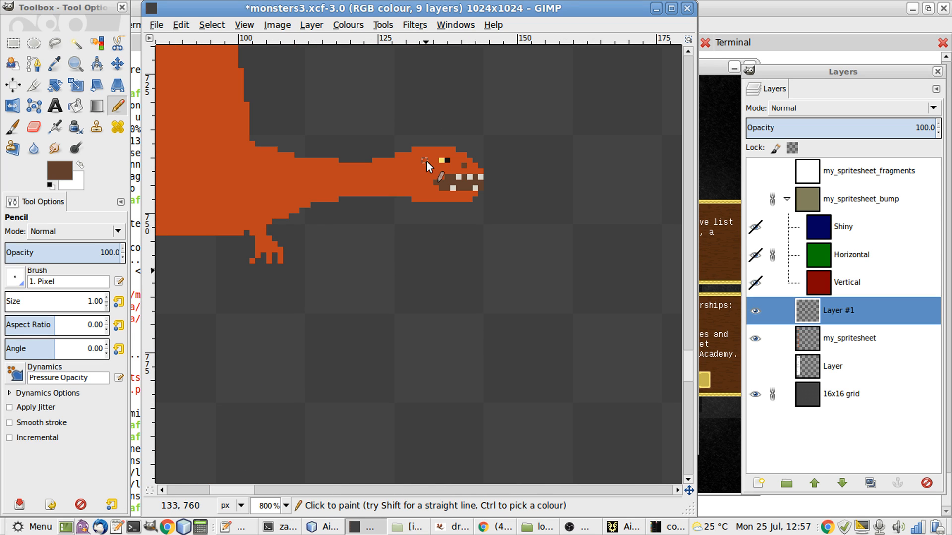
{"action": "key", "text": "o"}
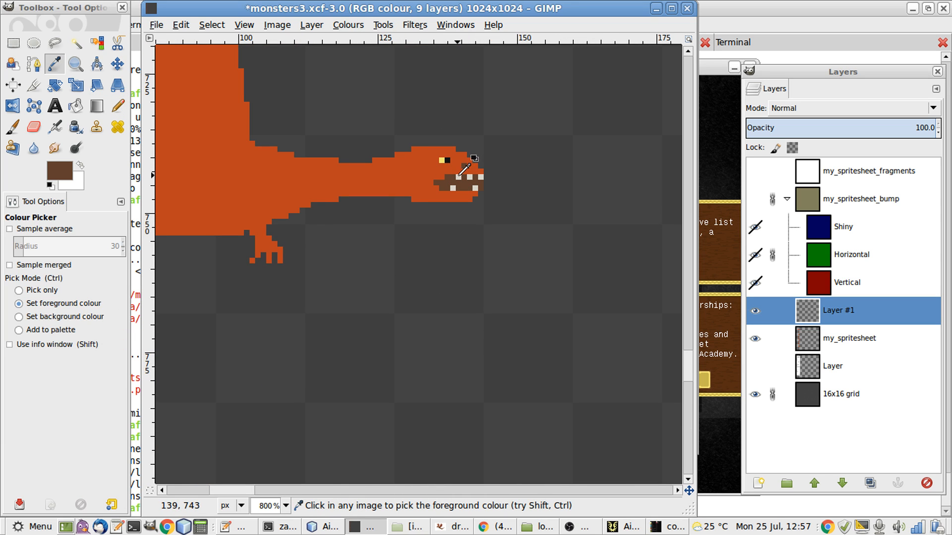
{"action": "left_click", "coordinate": [458, 177]}
{"action": "key", "text": "n"}
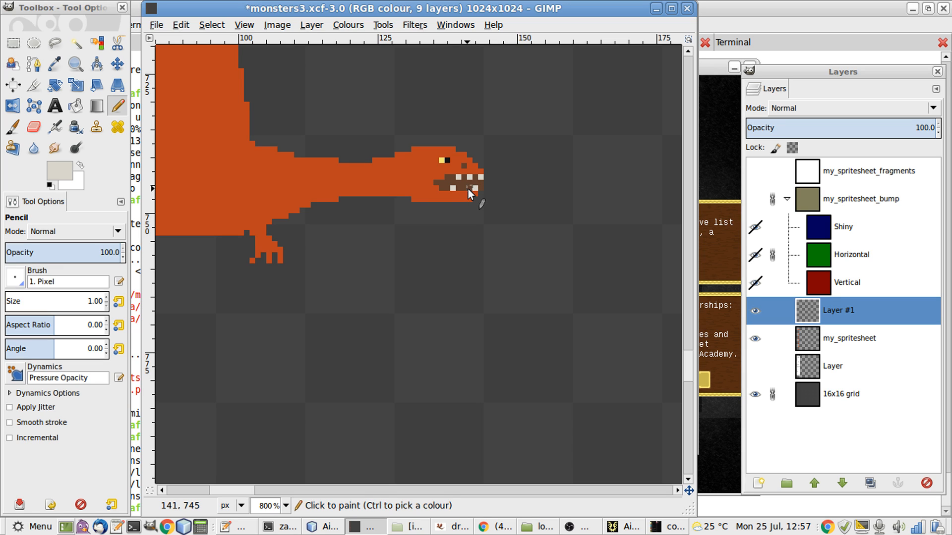
- Add the missing tooth pixel to the lower row of teeth in the fourth dragon's mouth
{"action": "left_click", "coordinate": [468, 189]}
{"action": "key", "text": "ctrl+z"}
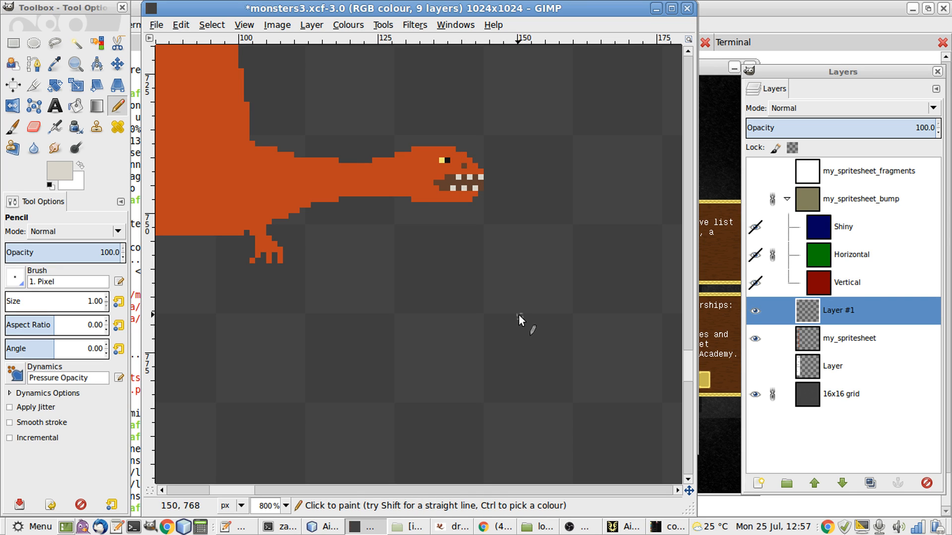
{"action": "key", "text": "1"}
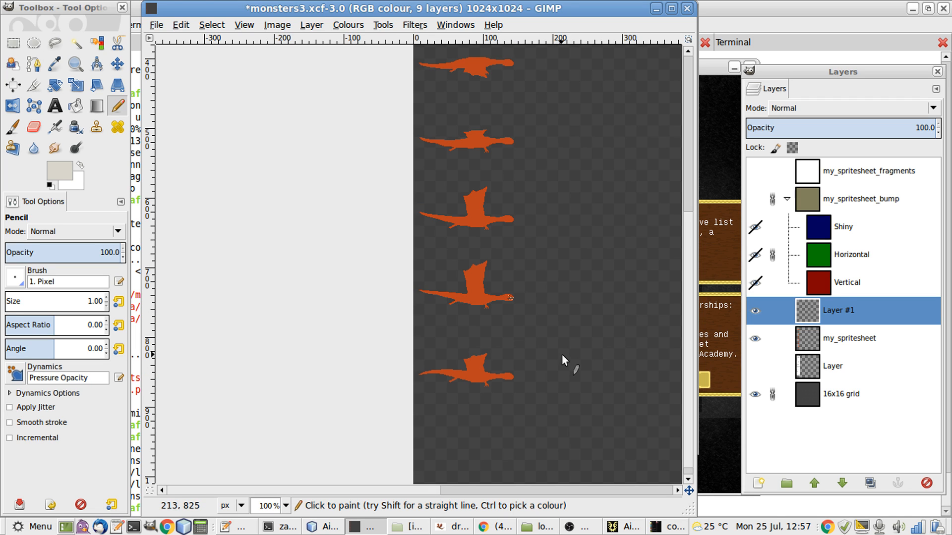
{"action": "scroll", "coordinate": [561, 353], "scroll_direction": "up", "scroll_amount": 2}
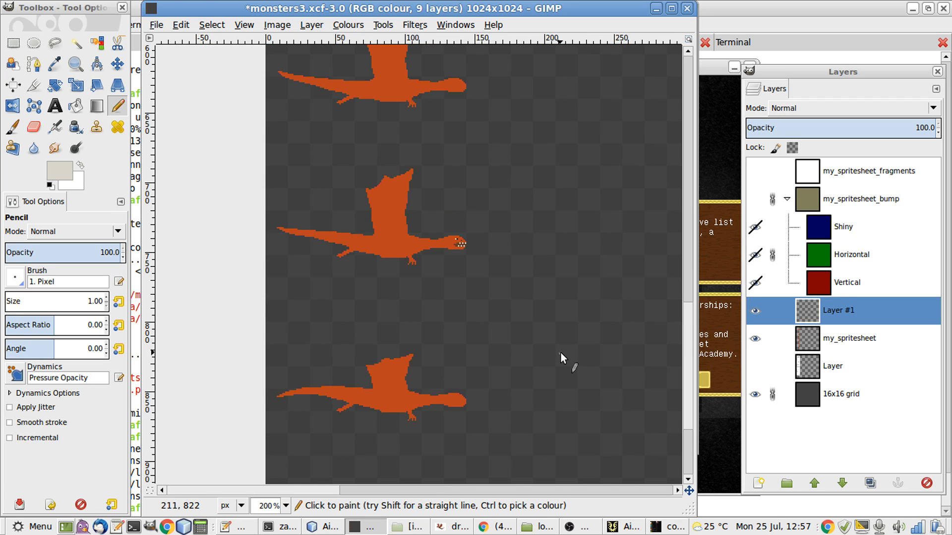
{"action": "scroll", "coordinate": [561, 352], "scroll_direction": "up", "scroll_amount": 2}
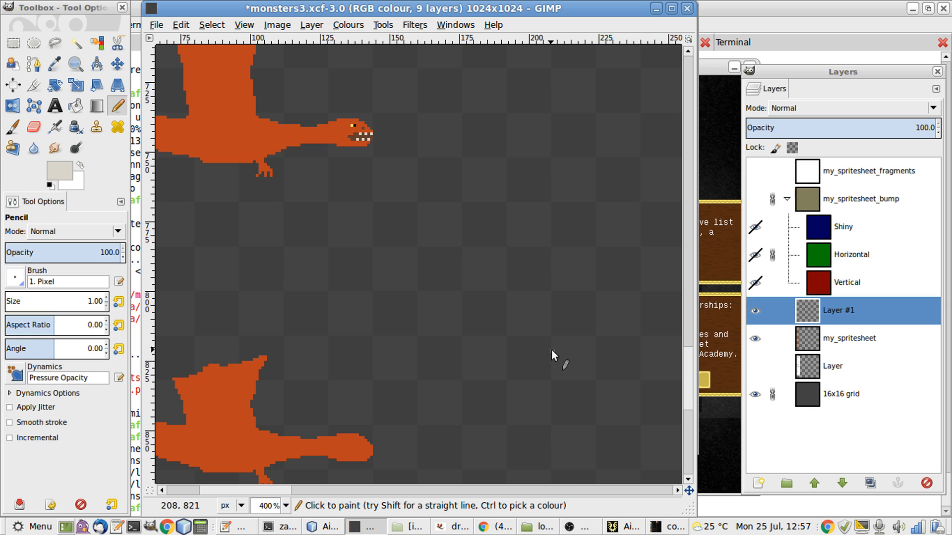
{"action": "scroll", "coordinate": [551, 349], "scroll_direction": "up", "scroll_amount": 3}
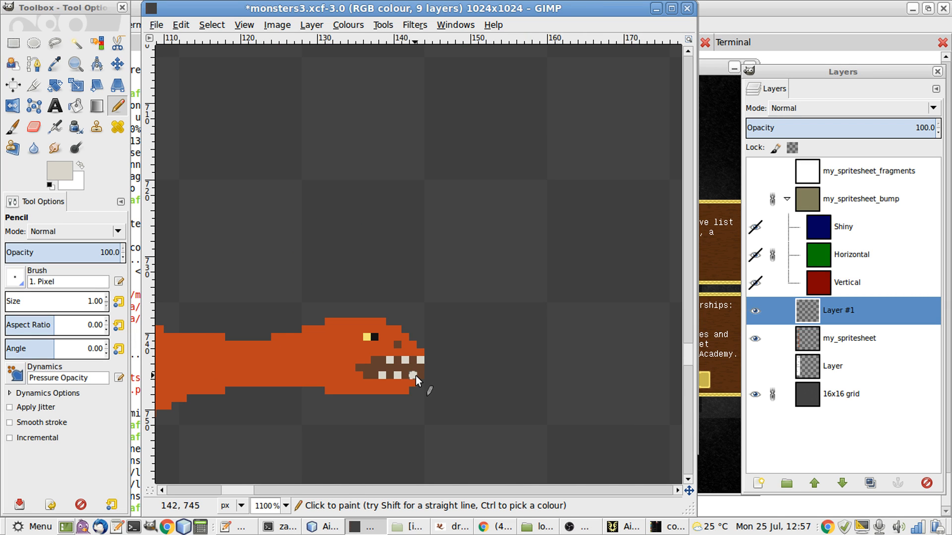
- Sample the body orange and extend the top edge of the dragon's head about three pixels toward the neck with the Pencil
{"action": "key", "text": "o"}
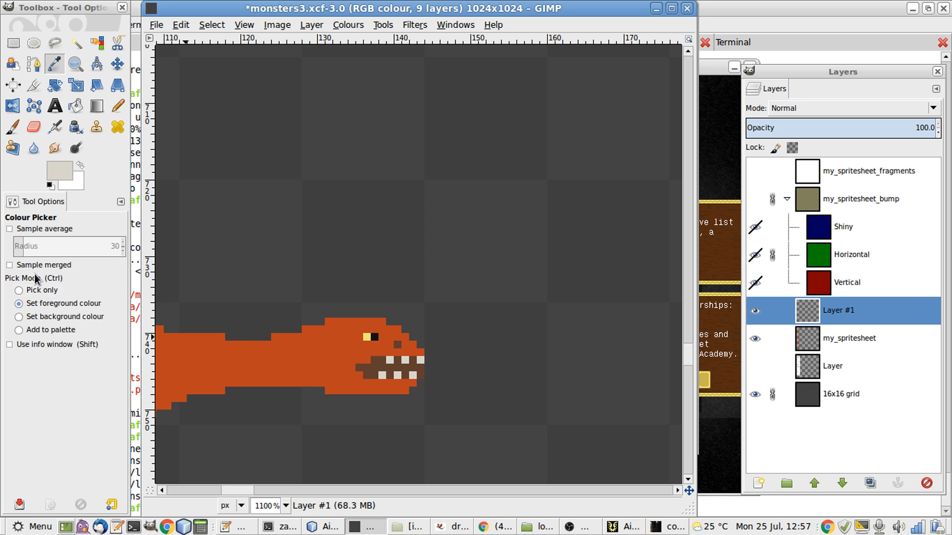
{"action": "left_click", "coordinate": [323, 353]}
{"action": "key", "text": "n"}
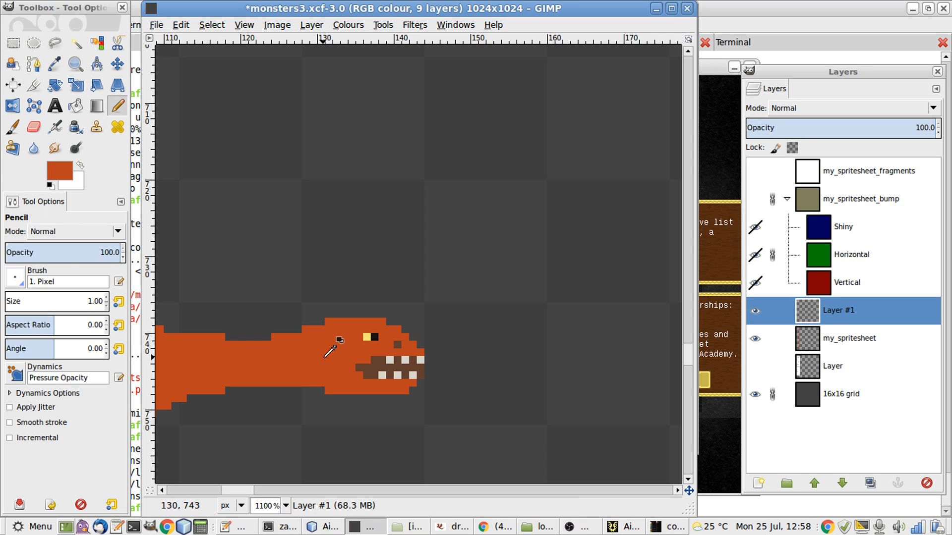
{"action": "left_click_drag", "start_coordinate": [331, 328], "coordinate": [306, 326]}
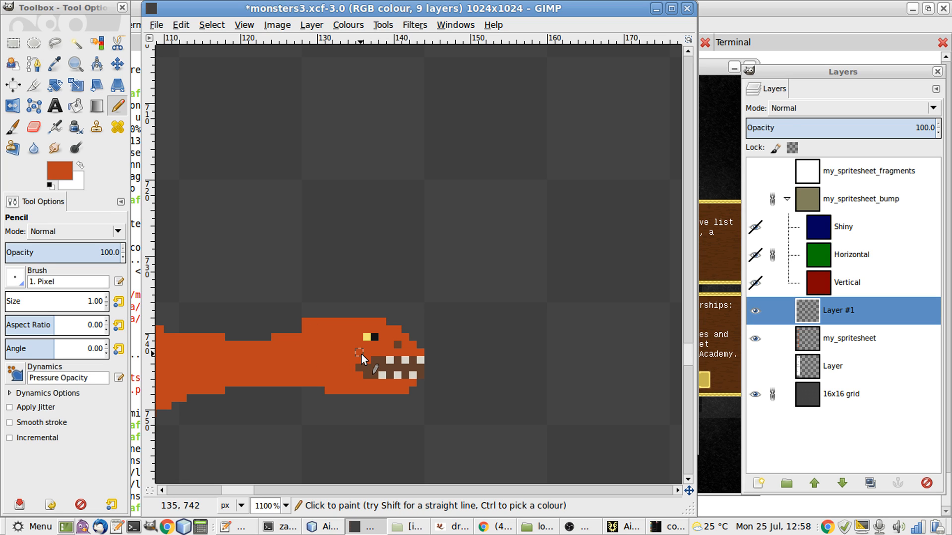
- Cut the 3 × 3 pixel area around the eye, paste it four pixels further back on the head and anchor it
{"action": "scroll", "coordinate": [374, 362], "scroll_direction": "up", "scroll_amount": 1, "text": "ctrl"}
{"action": "scroll", "coordinate": [347, 379], "scroll_direction": "up", "scroll_amount": 1, "text": "ctrl"}
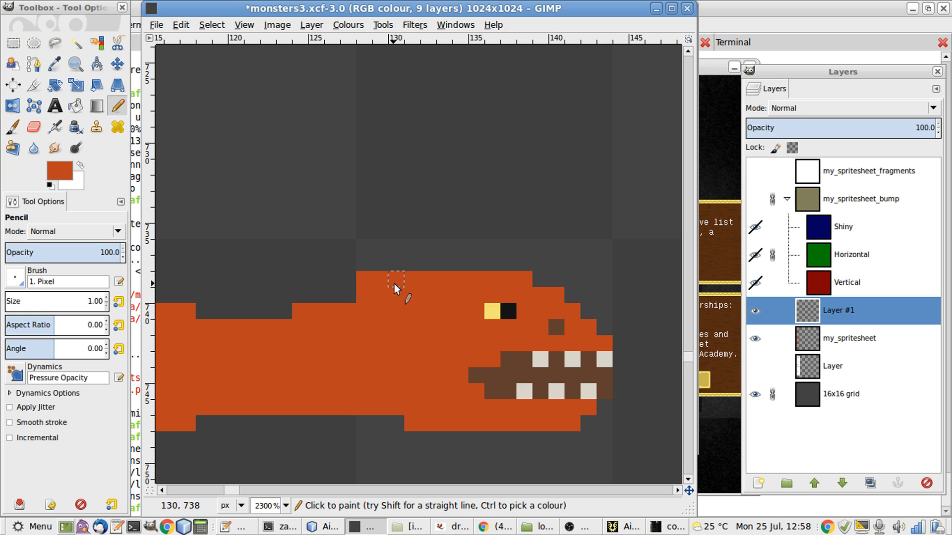
{"action": "key", "text": "r"}
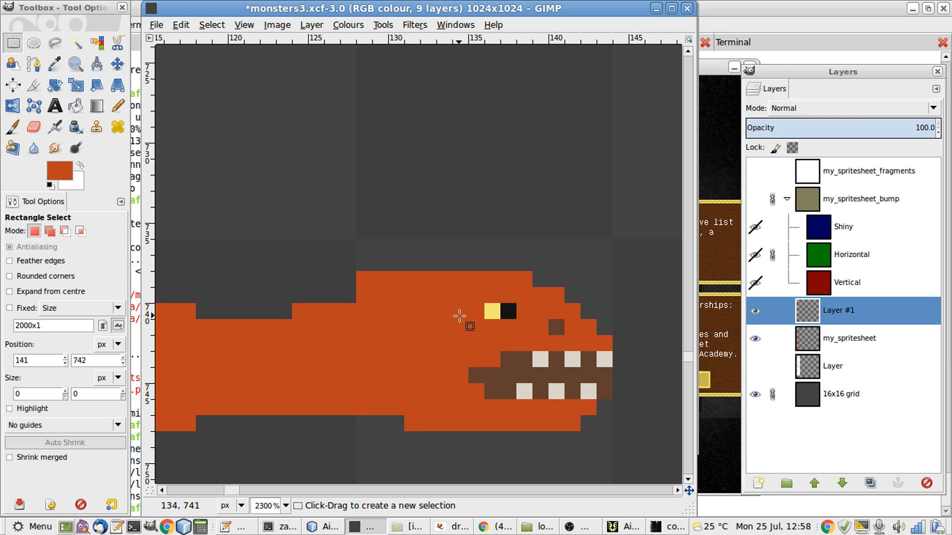
{"action": "left_click_drag", "start_coordinate": [469, 288], "coordinate": [516, 335]}
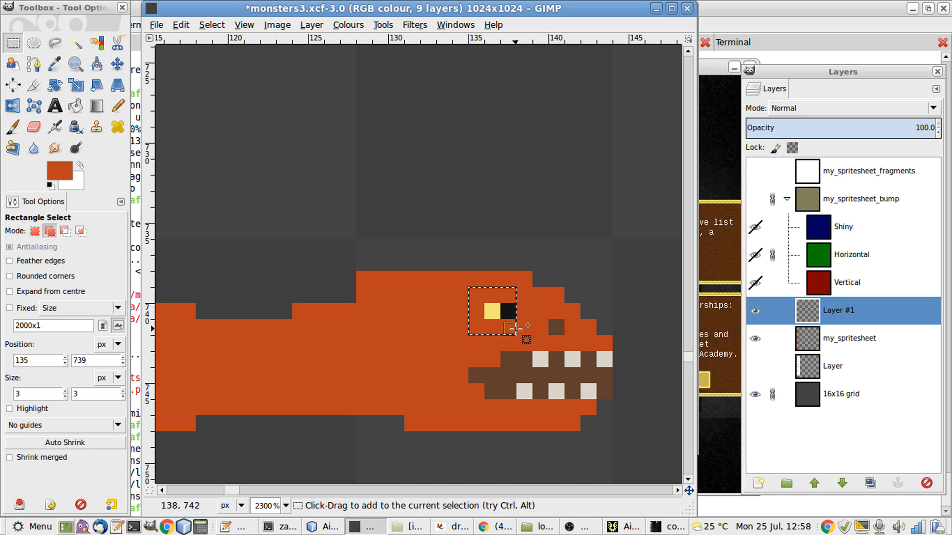
{"action": "key", "text": "ctrl+x"}
{"action": "key", "text": "ctrl+v"}
{"action": "key", "text": "m"}
{"action": "key", "text": "Left"}
{"action": "key", "text": "Left"}
{"action": "key", "text": "Left"}
{"action": "key", "text": "Left"}
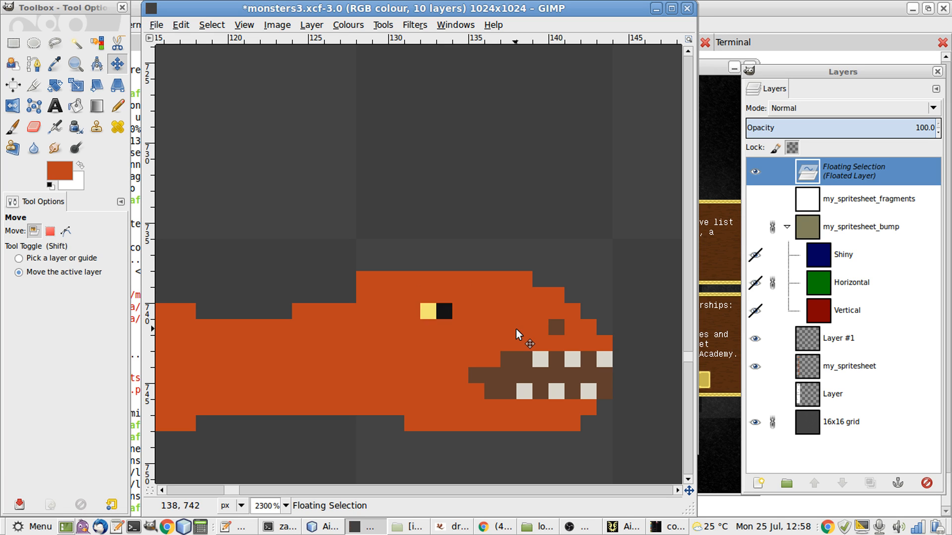
{"action": "key", "text": "r"}
{"action": "left_click", "coordinate": [516, 329]}
- Sample the eye's yellow and enlarge the eye to a solid block 3 pixels wide and 2 high, covering the pupil
{"action": "key", "text": "o"}
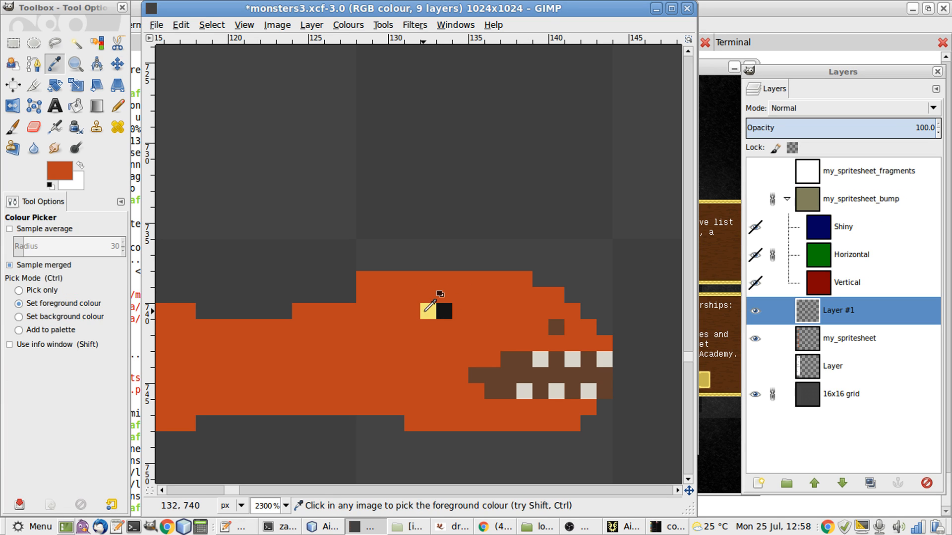
{"action": "left_click", "coordinate": [425, 311]}
{"action": "key", "text": "n"}
{"action": "left_click_drag", "start_coordinate": [426, 302], "coordinate": [442, 304]}
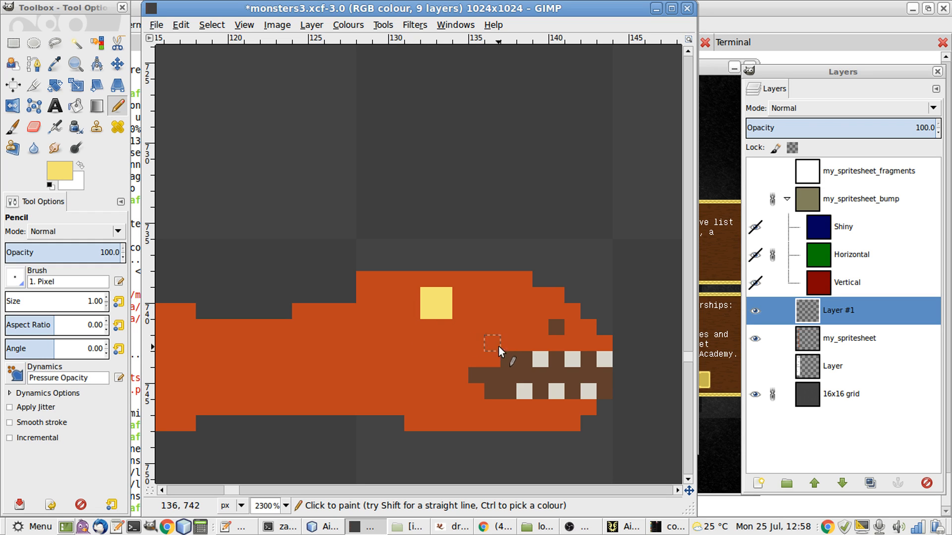
{"action": "left_click", "coordinate": [460, 311]}
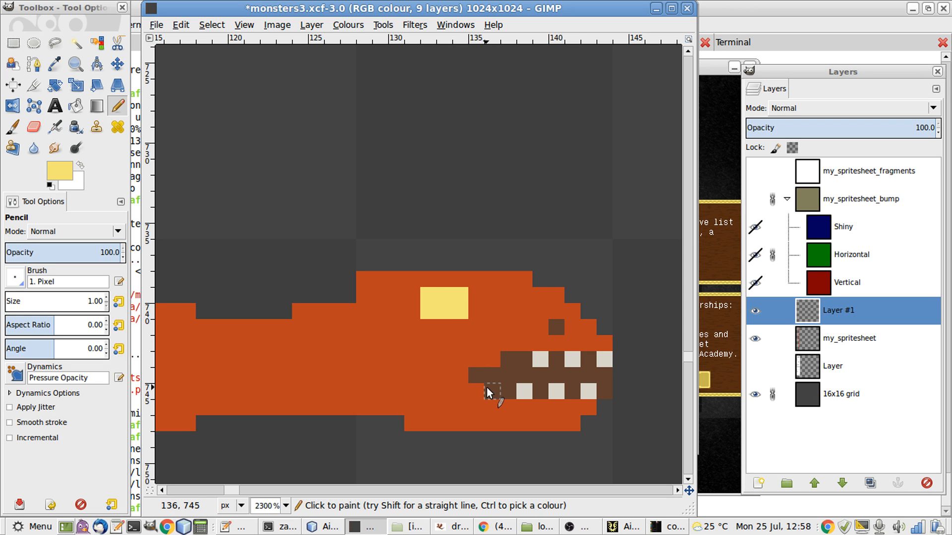
- Remove the single nostril pixel and draw a two-pixel-wide nostril in the mouth's brown, slightly higher and further back
{"action": "key", "text": "r"}
{"action": "left_click_drag", "start_coordinate": [549, 320], "coordinate": [563, 330]}
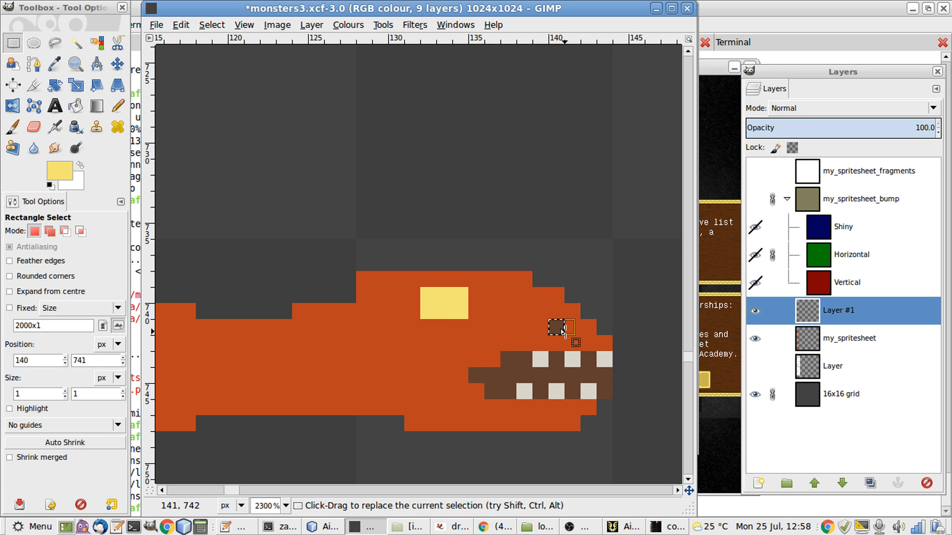
{"action": "left_click", "coordinate": [518, 337]}
{"action": "key", "text": "o"}
{"action": "left_click", "coordinate": [521, 359]}
{"action": "key", "text": "n"}
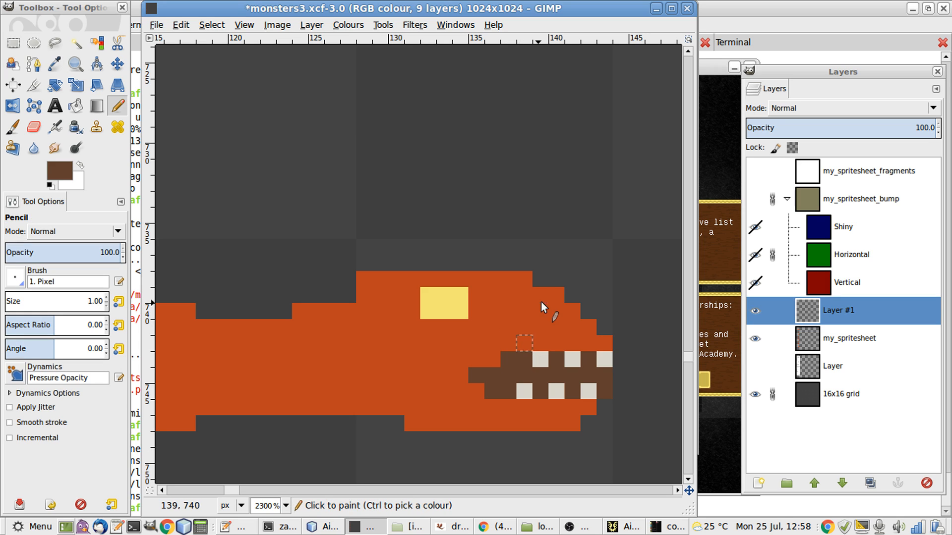
{"action": "left_click_drag", "start_coordinate": [540, 317], "coordinate": [526, 316]}
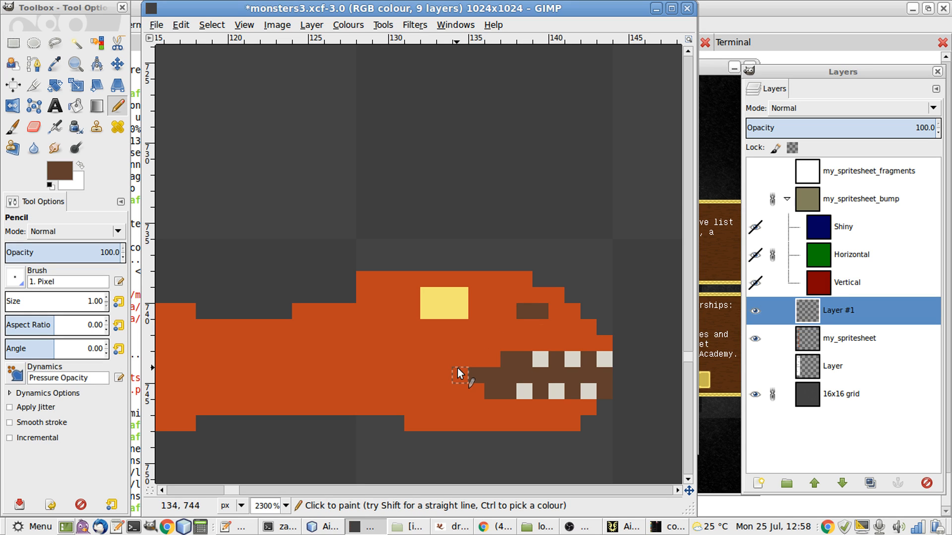
- Enlarge the mouth with brown pixels, covering all the teeth and extending its back corner about three pixels toward the neck
{"action": "mouse_move", "coordinate": [456, 368]}
{"action": "left_mouse_down"}
{"action": "mouse_move", "coordinate": [588, 356]}
{"action": "mouse_move", "coordinate": [542, 353]}
{"action": "mouse_move", "coordinate": [595, 347]}
{"action": "mouse_move", "coordinate": [518, 350]}
{"action": "mouse_move", "coordinate": [599, 350]}
{"action": "left_mouse_up"}
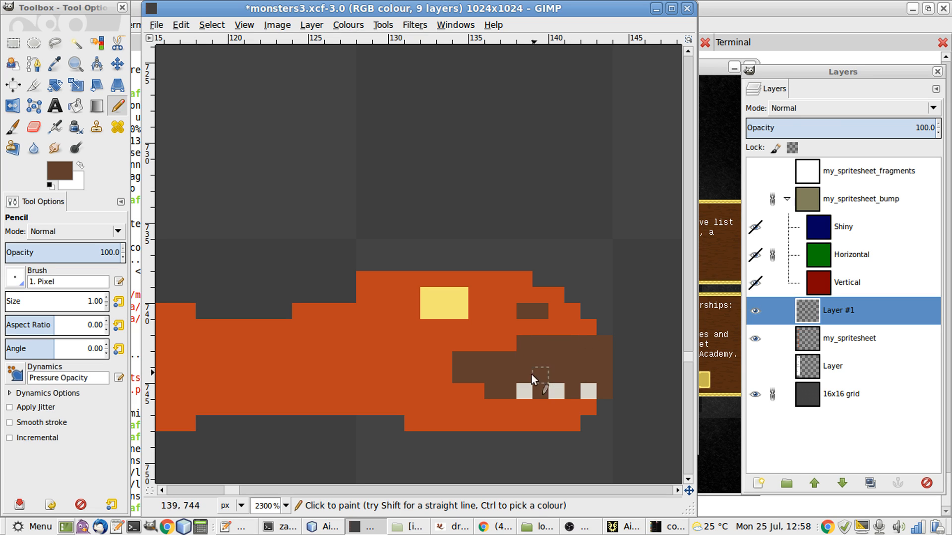
{"action": "mouse_move", "coordinate": [531, 375]}
{"action": "left_mouse_down"}
{"action": "mouse_move", "coordinate": [506, 380]}
{"action": "mouse_move", "coordinate": [541, 399]}
{"action": "mouse_move", "coordinate": [584, 402]}
{"action": "mouse_move", "coordinate": [438, 379]}
{"action": "left_mouse_up"}
{"action": "left_click", "coordinate": [507, 348]}
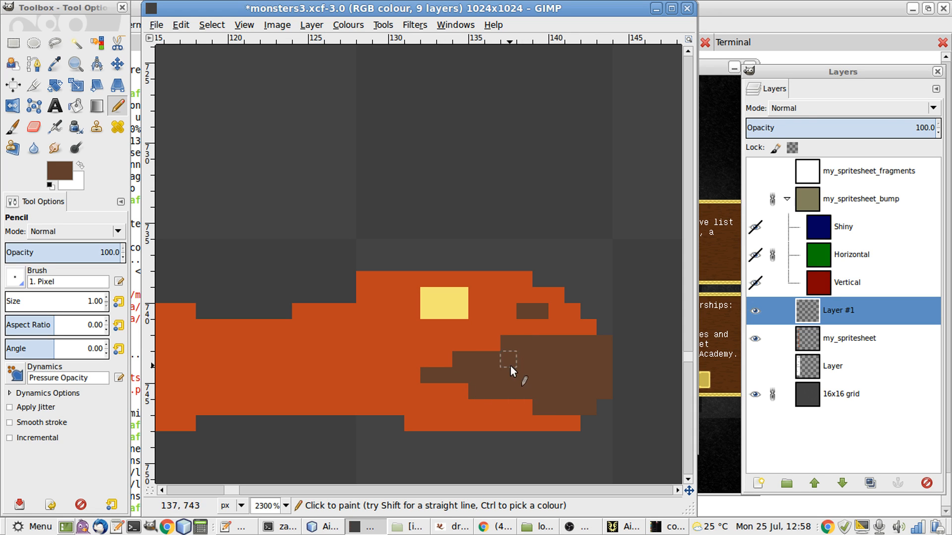
{"action": "left_click", "coordinate": [496, 347]}
{"action": "scroll", "coordinate": [587, 391], "scroll_direction": "up", "scroll_amount": 1}
{"action": "scroll", "coordinate": [587, 392], "scroll_direction": "right", "scroll_amount": 1}
{"action": "scroll", "coordinate": [587, 391], "scroll_direction": "down", "scroll_amount": 2}
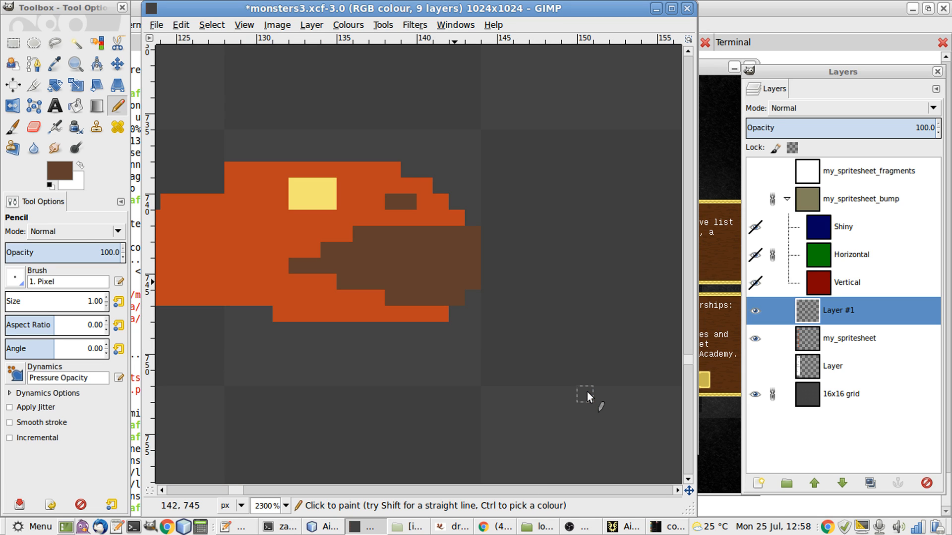
- Sample the body orange and try repainting the mouth's lower edge and adding a pixel row beneath the jaw, undoing each stroke
{"action": "left_click", "coordinate": [436, 304], "text": "ctrl"}
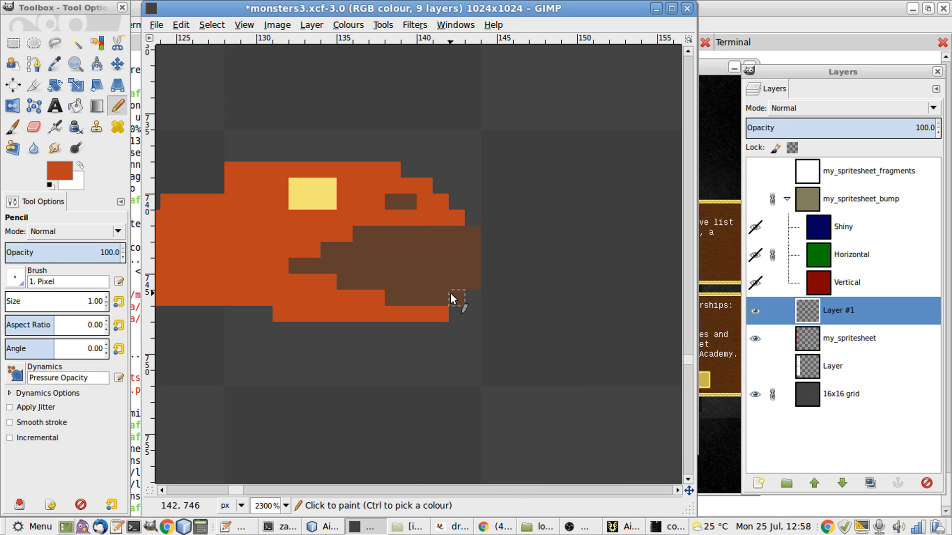
{"action": "mouse_move", "coordinate": [450, 293]}
{"action": "left_mouse_down"}
{"action": "mouse_move", "coordinate": [424, 311]}
{"action": "mouse_move", "coordinate": [399, 299]}
{"action": "left_mouse_up"}
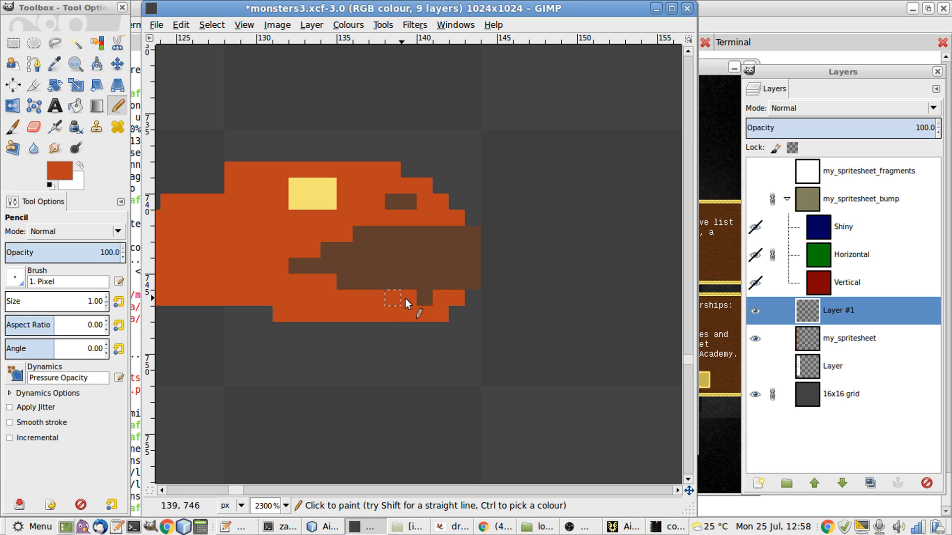
{"action": "key", "text": "ctrl+z"}
{"action": "key", "text": "ctrl+z"}
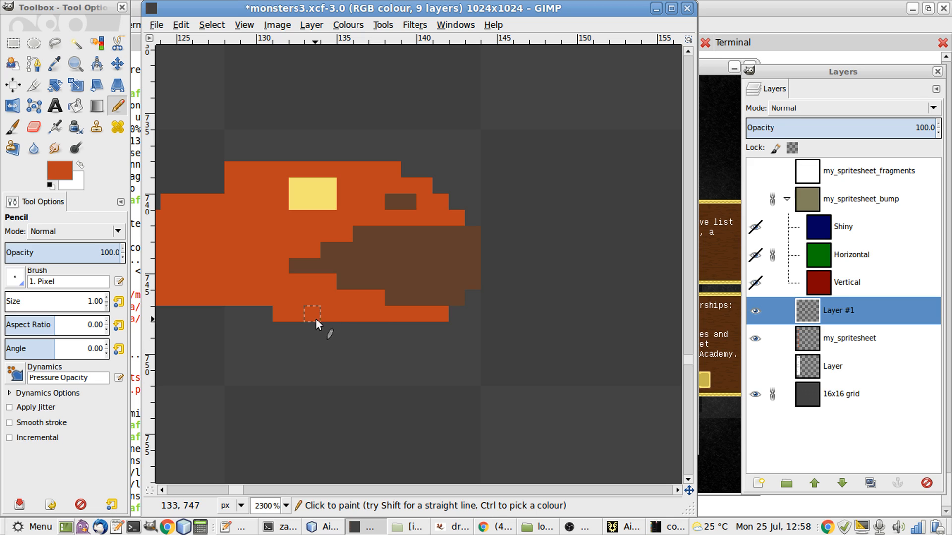
{"action": "left_click_drag", "start_coordinate": [323, 328], "coordinate": [403, 326]}
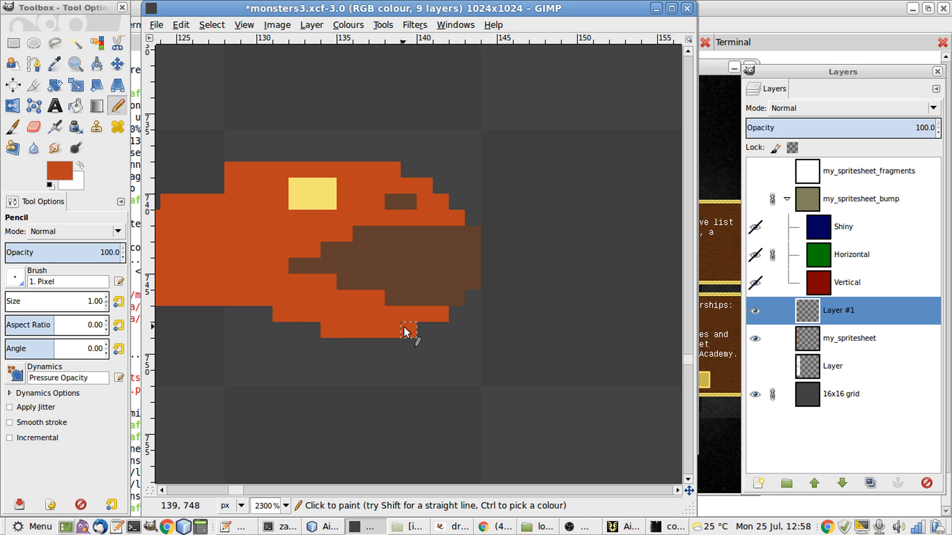
{"action": "key", "text": "ctrl+z"}
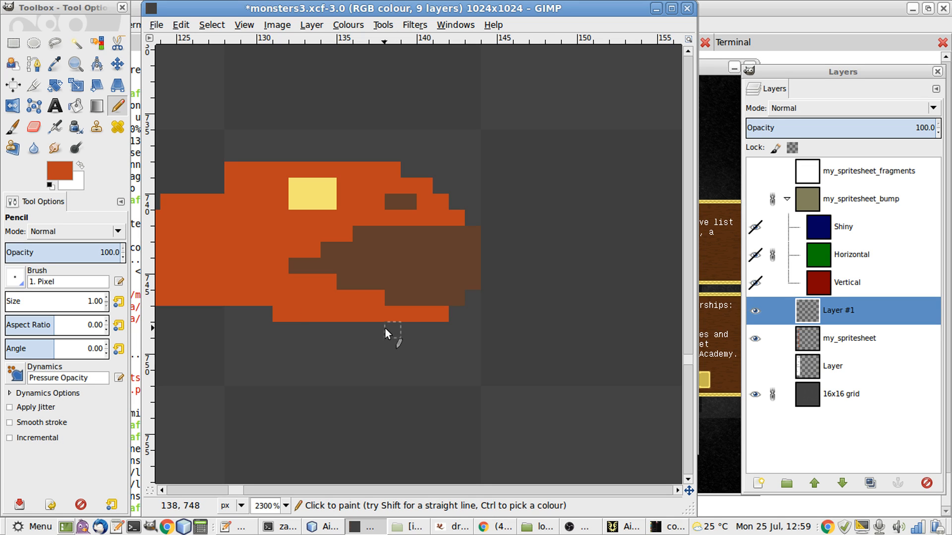
- Try extending the lower jaw's tip in orange, undo it, and leave one extra orange pixel at the mouth's lower edge
{"action": "left_click", "coordinate": [450, 310]}
{"action": "left_click_drag", "start_coordinate": [450, 308], "coordinate": [436, 304]}
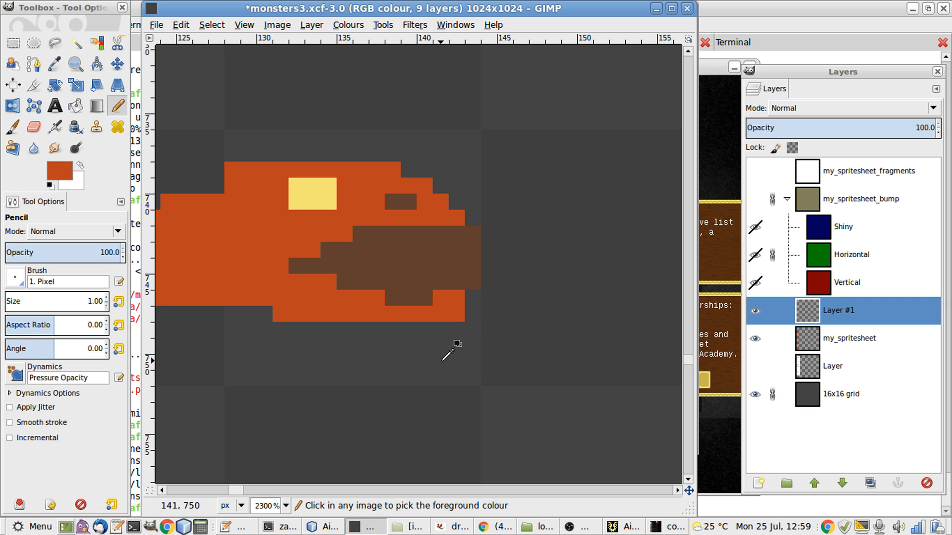
{"action": "key", "text": "ctrl+z"}
{"action": "key", "text": "ctrl+z"}
{"action": "key", "text": "ctrl+z"}
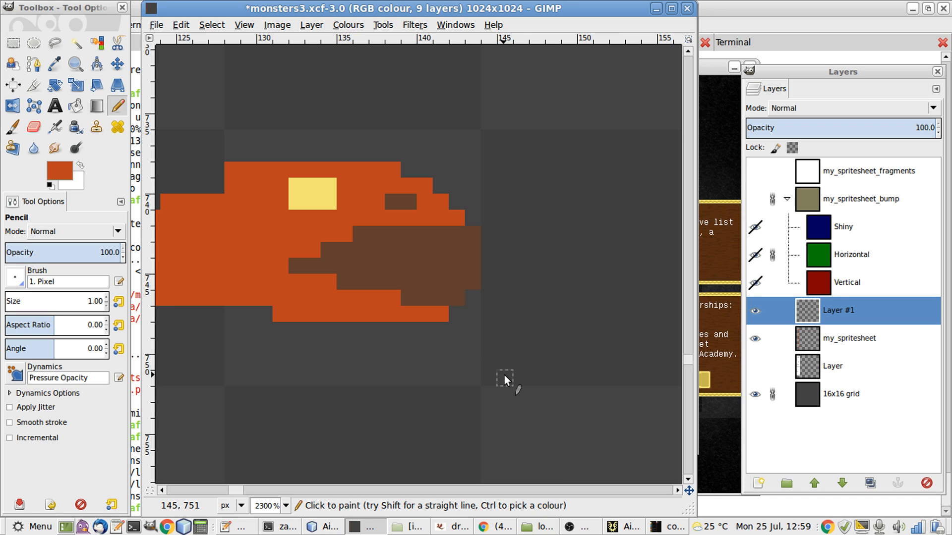
- Thicken the lower jaw with an orange pixel row about 8 pixels wide beneath it, clearing the stray pixels
{"action": "left_click_drag", "start_coordinate": [331, 330], "coordinate": [300, 332]}
{"action": "mouse_move", "coordinate": [359, 336]}
{"action": "left_mouse_down"}
{"action": "mouse_move", "coordinate": [364, 357]}
{"action": "mouse_move", "coordinate": [382, 359]}
{"action": "mouse_move", "coordinate": [344, 343]}
{"action": "left_mouse_up"}
{"action": "key", "text": "r"}
{"action": "key", "text": "Delete"}
{"action": "key", "text": "ctrl+shift+a"}
{"action": "key", "text": "b"}
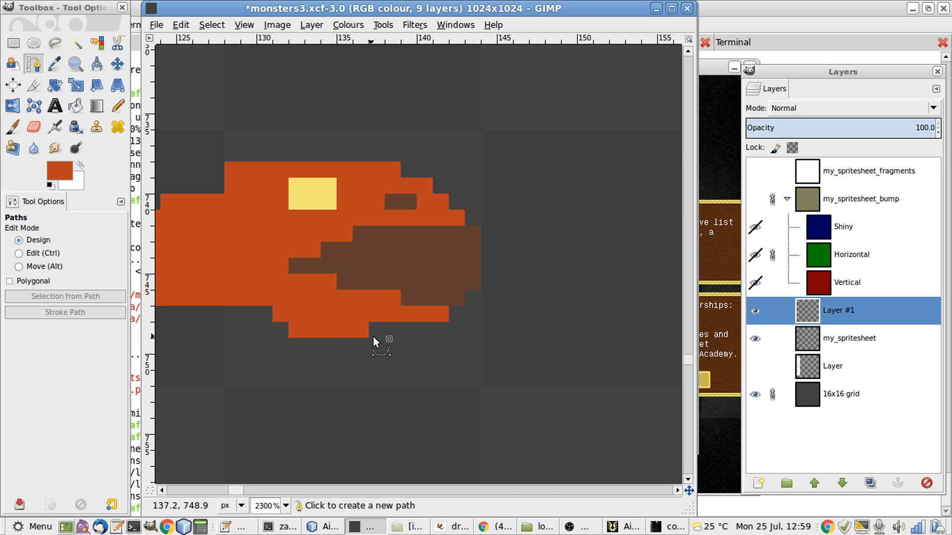
{"action": "key", "text": "n"}
{"action": "left_click_drag", "start_coordinate": [378, 335], "coordinate": [393, 334]}
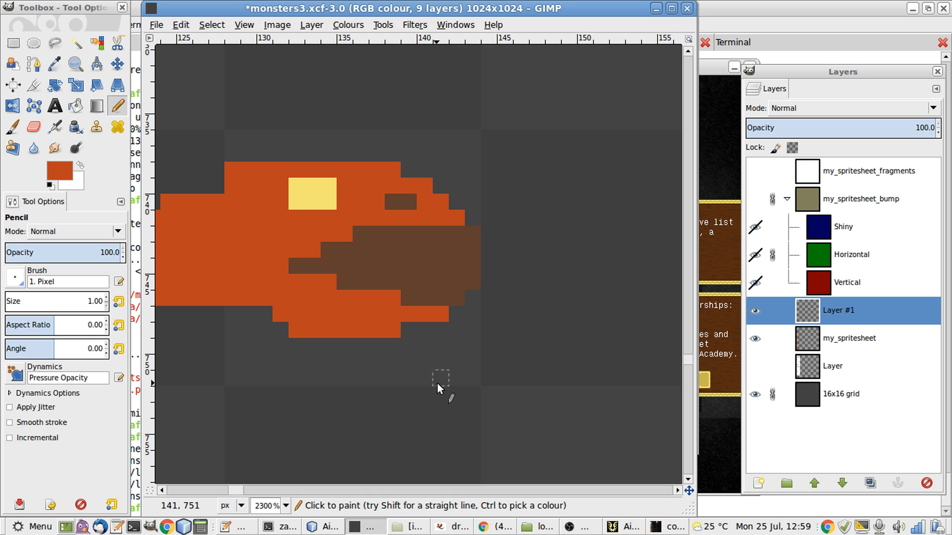
{"action": "left_click", "coordinate": [412, 325]}
- Round out the throat below the jaw and the upper back of the head with orange pixels
{"action": "mouse_move", "coordinate": [224, 296]}
{"action": "left_mouse_down"}
{"action": "mouse_move", "coordinate": [223, 315]}
{"action": "mouse_move", "coordinate": [278, 314]}
{"action": "mouse_move", "coordinate": [259, 331]}
{"action": "mouse_move", "coordinate": [293, 331]}
{"action": "left_mouse_up"}
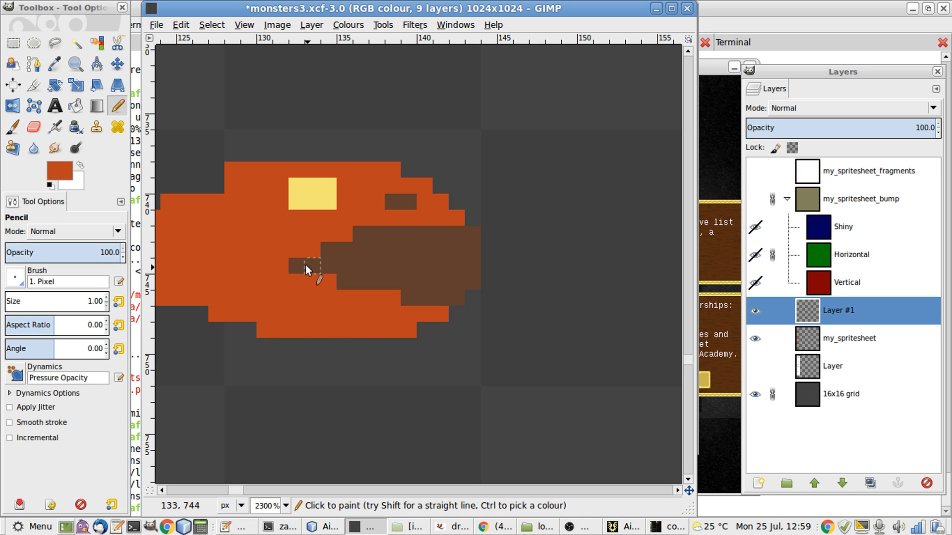
{"action": "left_click_drag", "start_coordinate": [206, 182], "coordinate": [231, 187]}
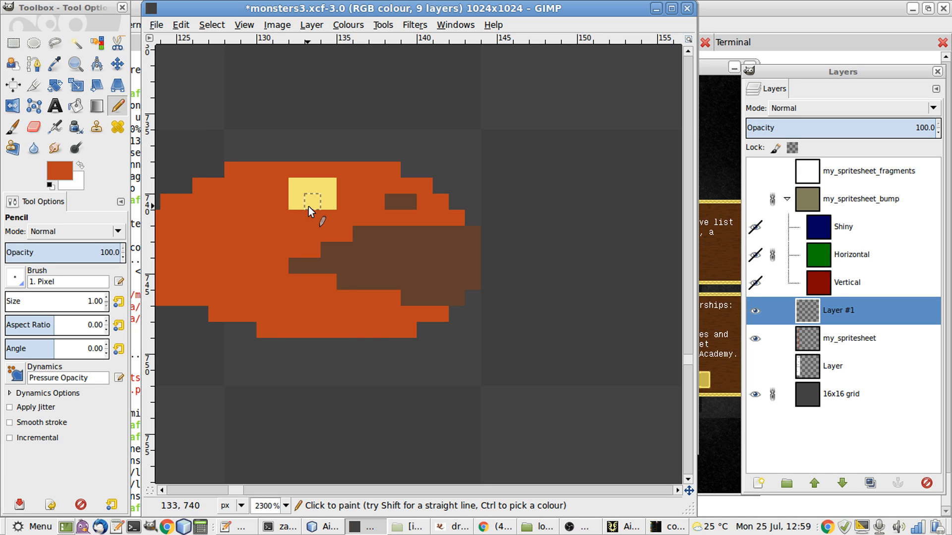
{"action": "key", "text": "1"}
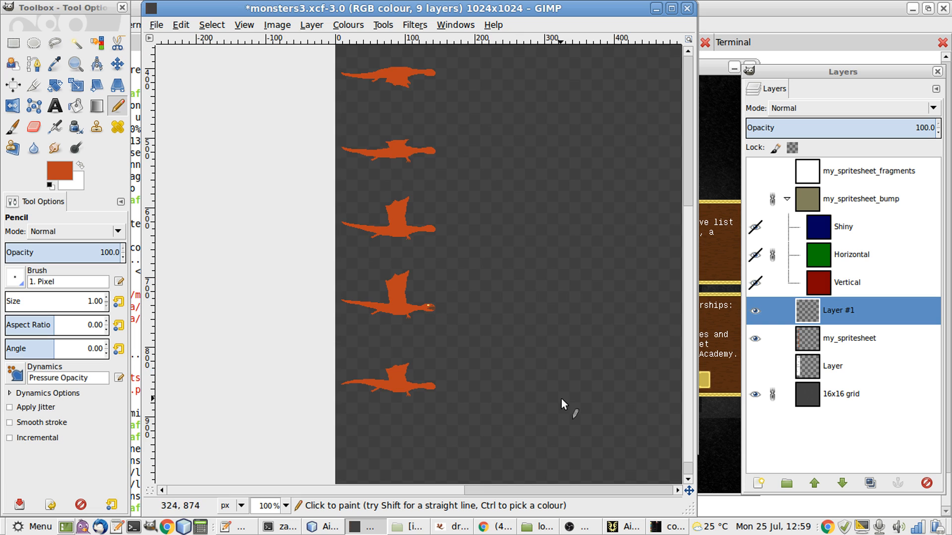
{"action": "key", "text": "2"}
{"action": "scroll", "coordinate": [405, 304], "scroll_direction": "up", "scroll_amount": 4}
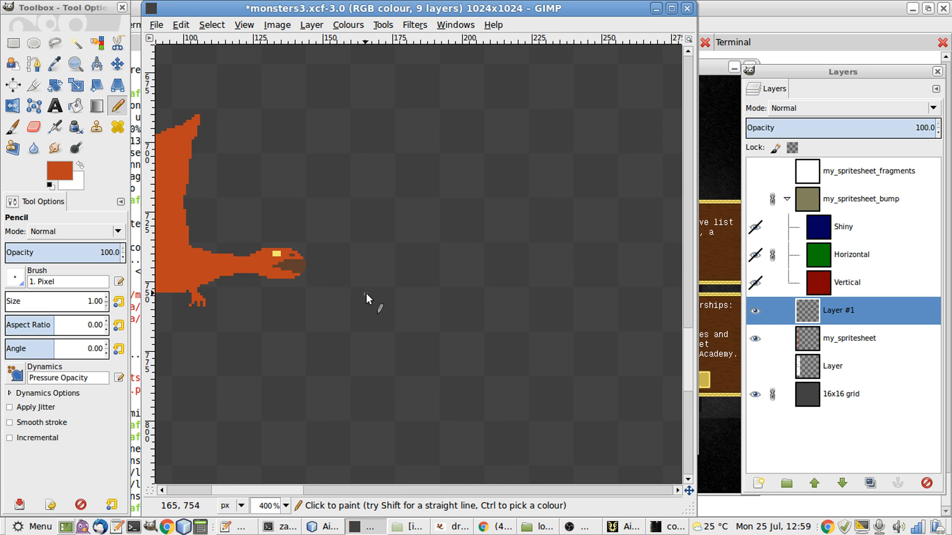
{"action": "scroll", "coordinate": [366, 293], "scroll_direction": "left", "scroll_amount": 12}
{"action": "scroll", "coordinate": [402, 295], "scroll_direction": "right", "scroll_amount": 12}
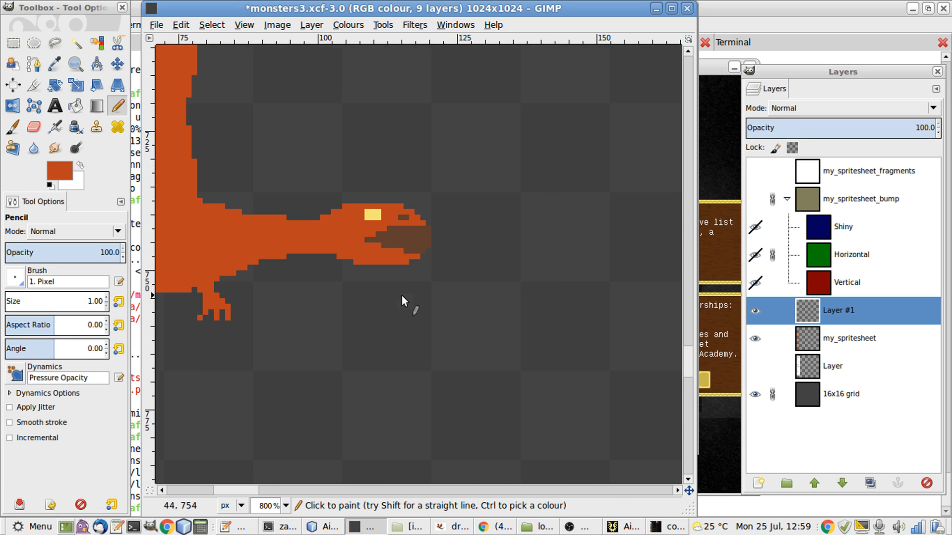
- Paint one pixel of the mouth's upper edge orange, then try an orange pixel in the eye's lower corner and undo it
{"action": "scroll", "coordinate": [402, 295], "scroll_direction": "up", "scroll_amount": 2}
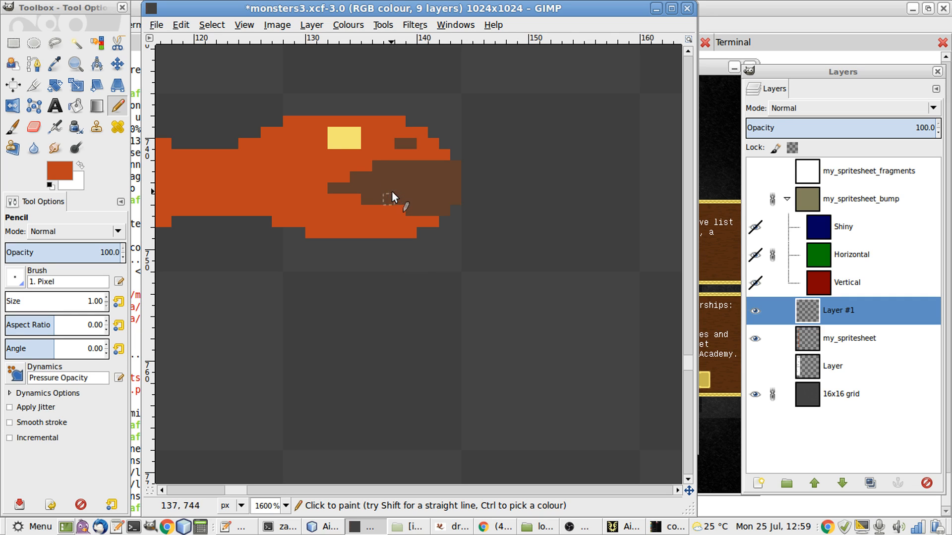
{"action": "left_click", "coordinate": [379, 166]}
{"action": "left_click", "coordinate": [354, 142]}
{"action": "key", "text": "ctrl+z"}
- Sample the mouth's dark brown and try a single-pixel pupil in the yellow eye, undoing each attempt
{"action": "left_click", "coordinate": [387, 189], "text": "ctrl"}
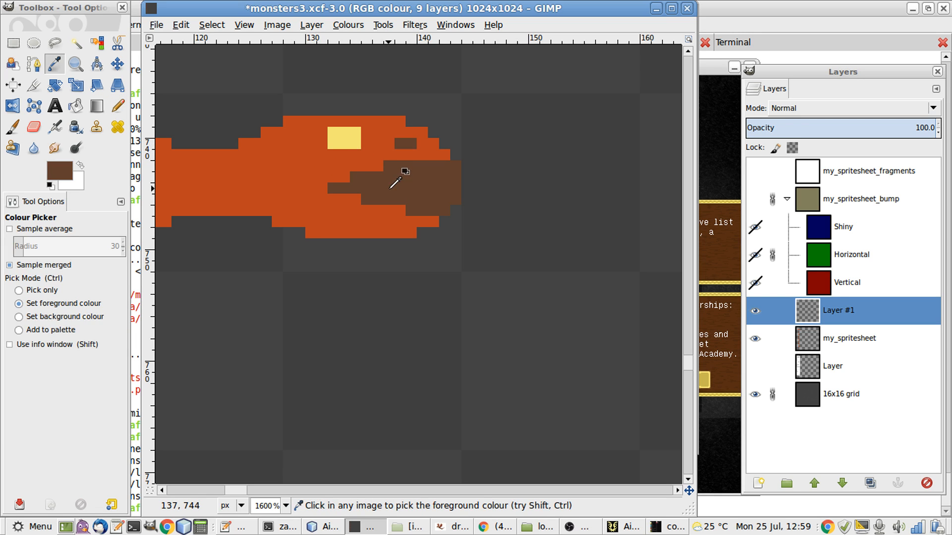
{"action": "left_click", "coordinate": [359, 144]}
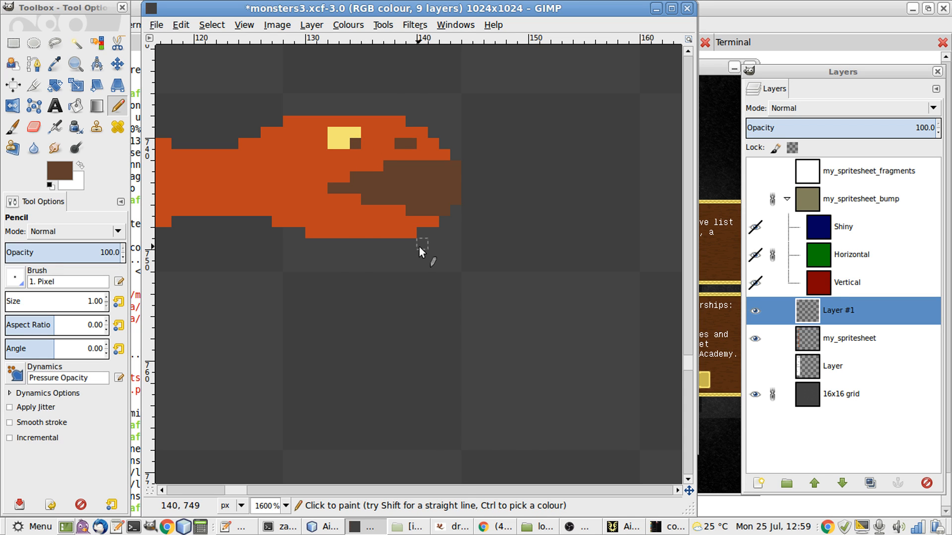
{"action": "key", "text": "1"}
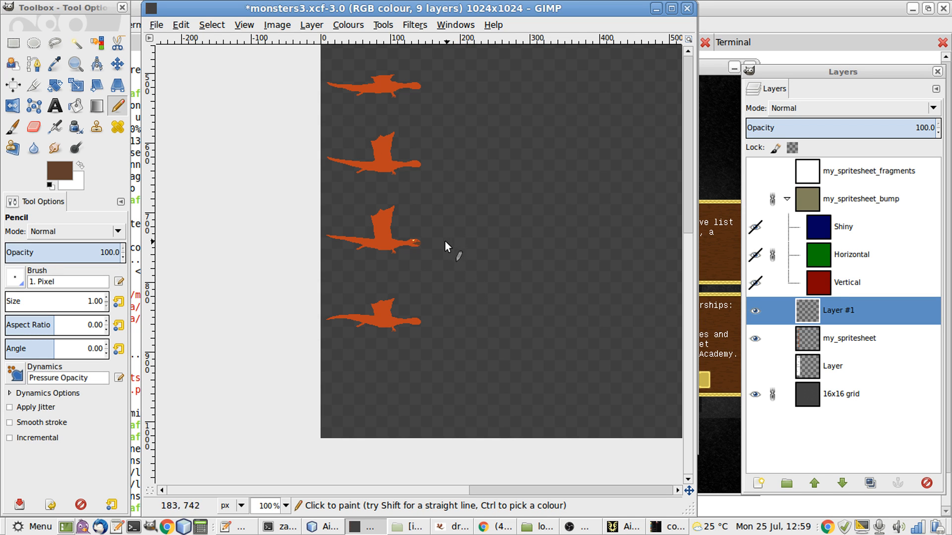
{"action": "scroll", "coordinate": [399, 253], "scroll_direction": "up", "scroll_amount": 7}
{"action": "key", "text": "ctrl+z"}
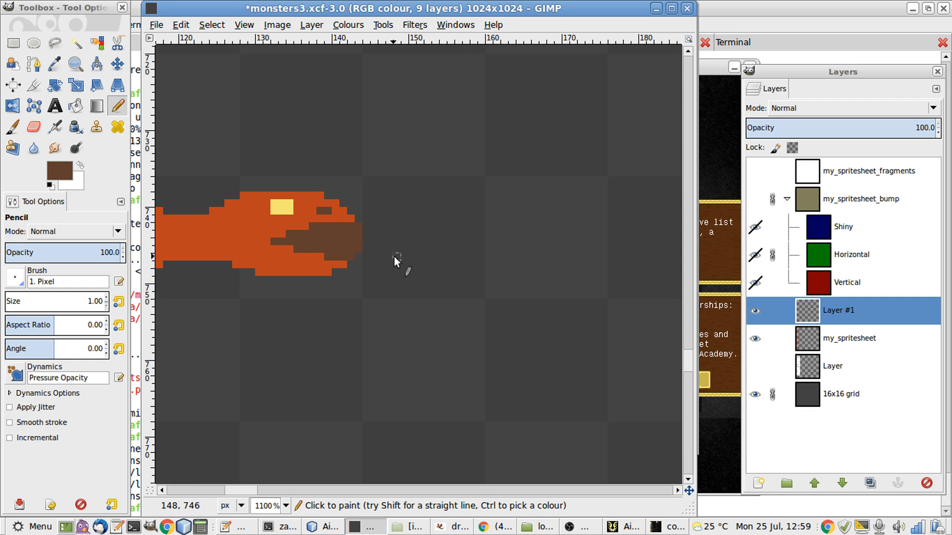
{"action": "scroll", "coordinate": [394, 256], "scroll_direction": "up", "scroll_amount": 1}
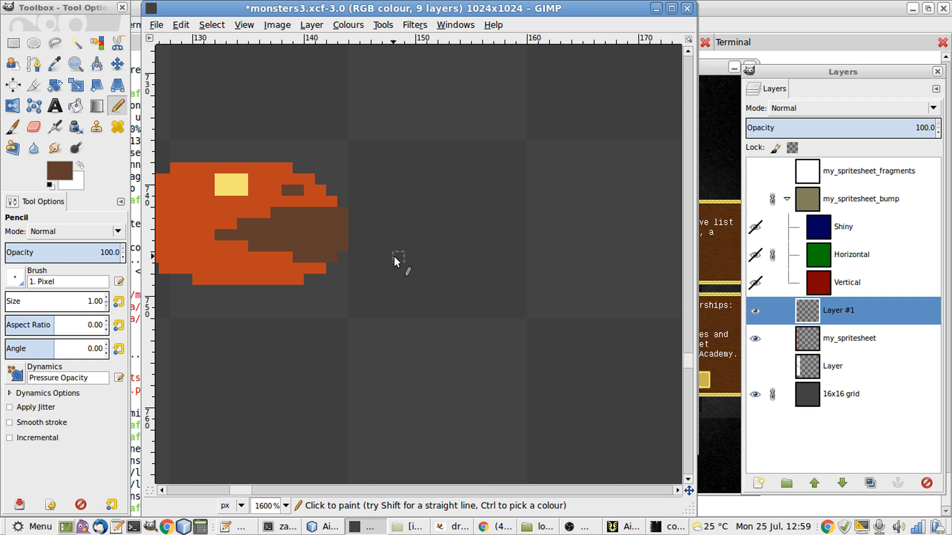
{"action": "left_click", "coordinate": [232, 191]}
{"action": "key", "text": "ctrl+z"}
{"action": "scroll", "coordinate": [358, 224], "scroll_direction": "left", "scroll_amount": 3}
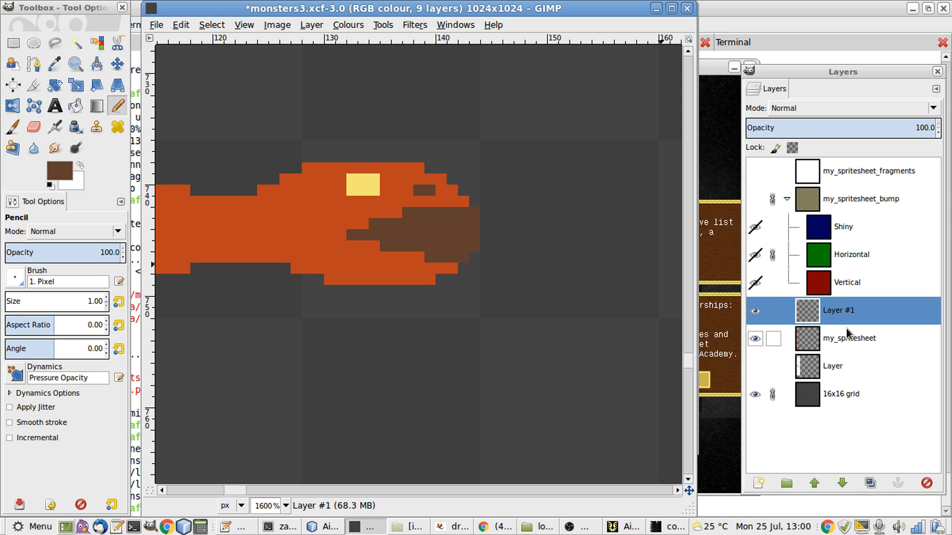
- Delete the outermost brown mouth pixels at the head's front edge on Layer #1 using narrow rectangular selections
{"action": "left_click", "coordinate": [825, 338]}
{"action": "key", "text": "r"}
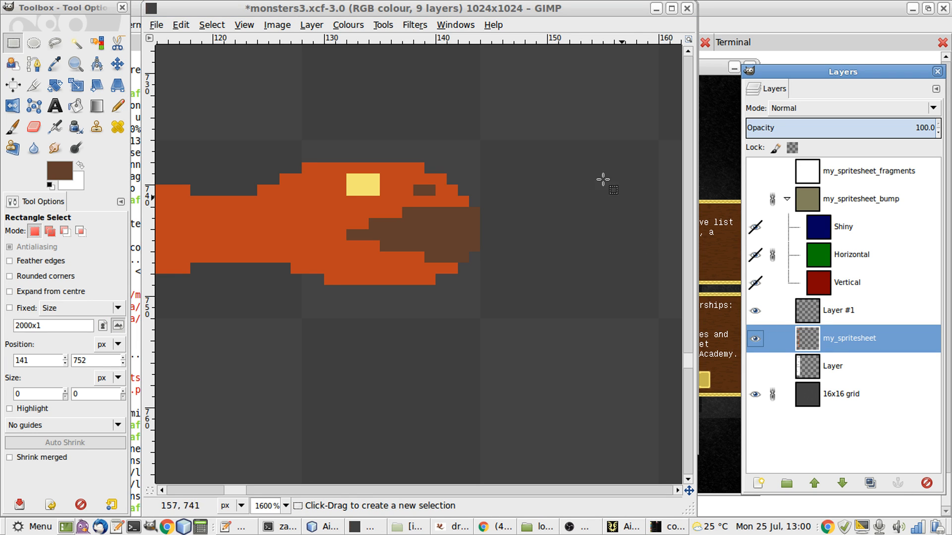
{"action": "left_click", "coordinate": [766, 311]}
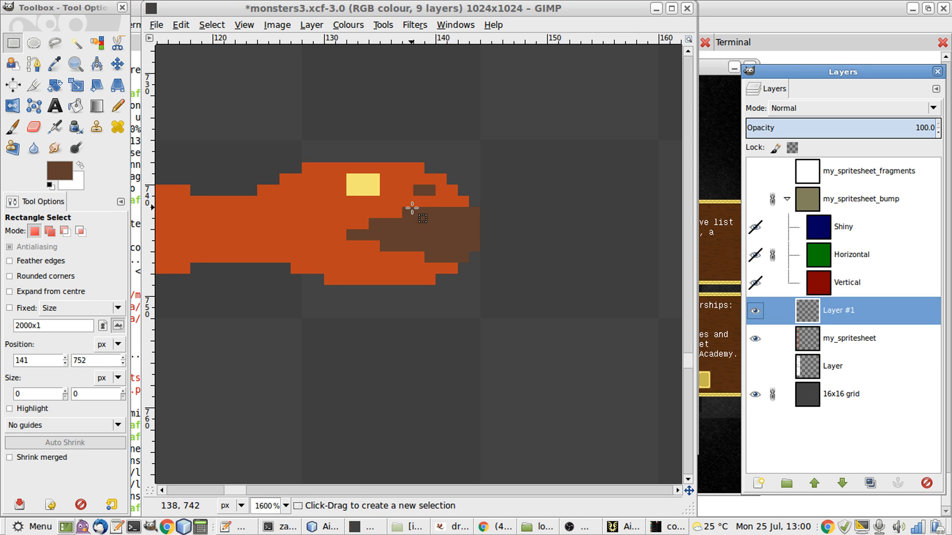
{"action": "left_click_drag", "start_coordinate": [503, 207], "coordinate": [459, 233]}
{"action": "key", "text": "Delete"}
{"action": "left_click", "coordinate": [537, 320]}
{"action": "key", "text": "Delete"}
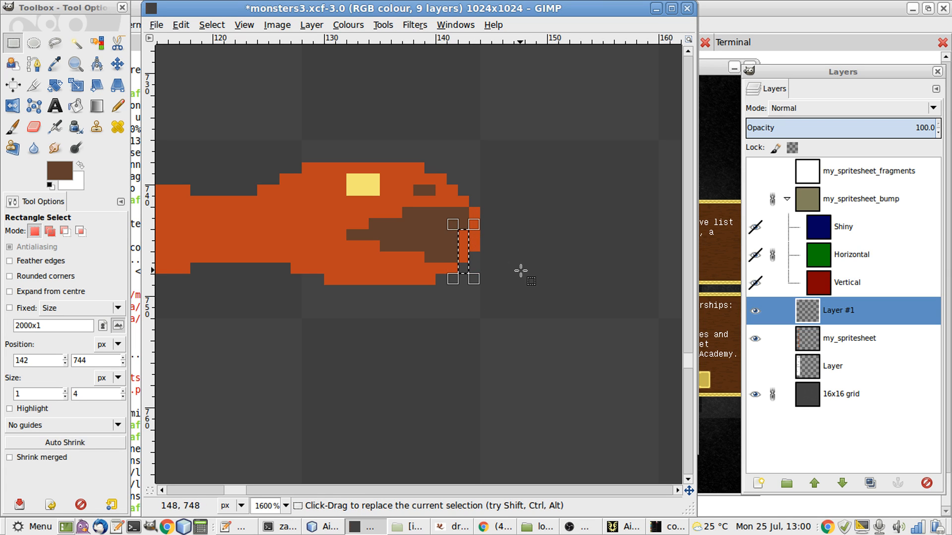
{"action": "left_click", "coordinate": [532, 285]}
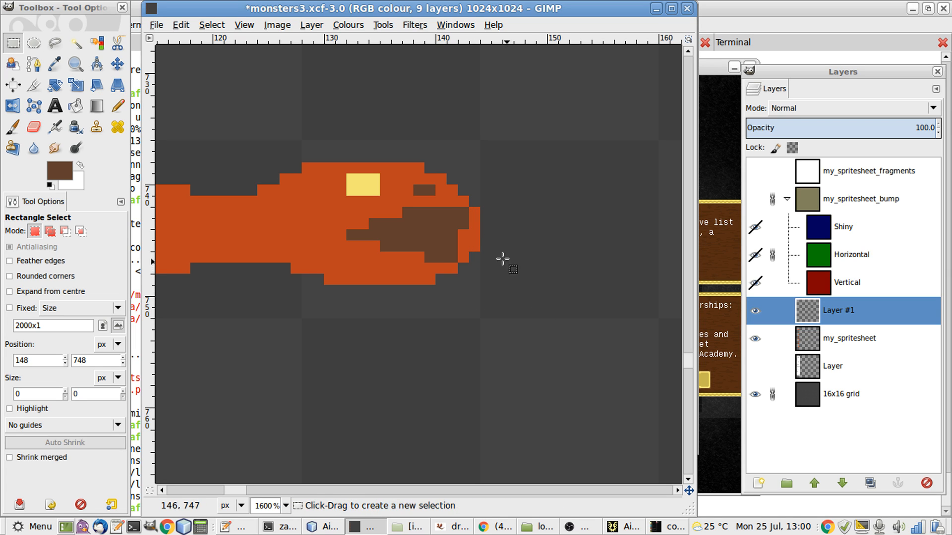
- Delete the orange body pixels left in front of the open mouth, below the snout tip, on the my_spritesheet layer
{"action": "left_click", "coordinate": [819, 345]}
{"action": "left_click_drag", "start_coordinate": [513, 296], "coordinate": [464, 237]}
{"action": "left_click", "coordinate": [502, 202]}
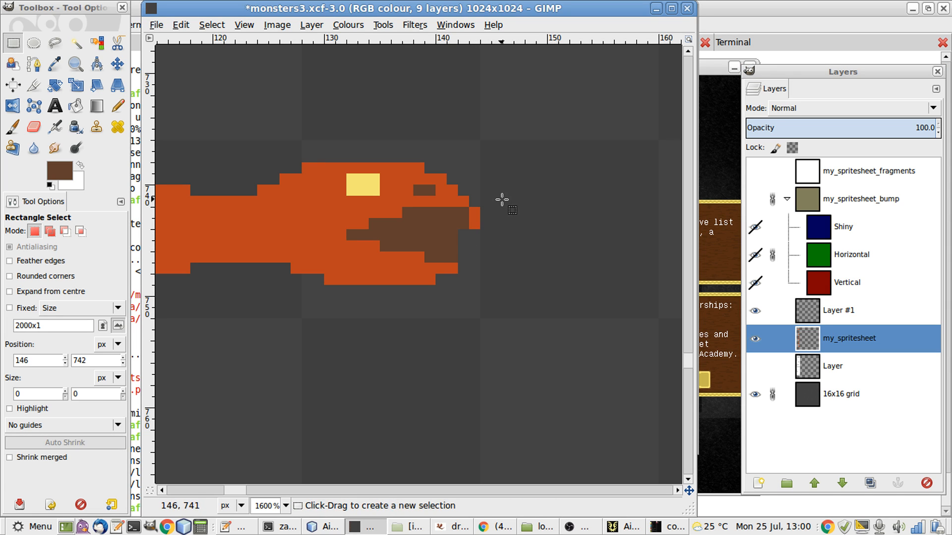
{"action": "left_click_drag", "start_coordinate": [502, 201], "coordinate": [458, 207]}
{"action": "left_click", "coordinate": [510, 296]}
{"action": "left_click", "coordinate": [570, 279]}
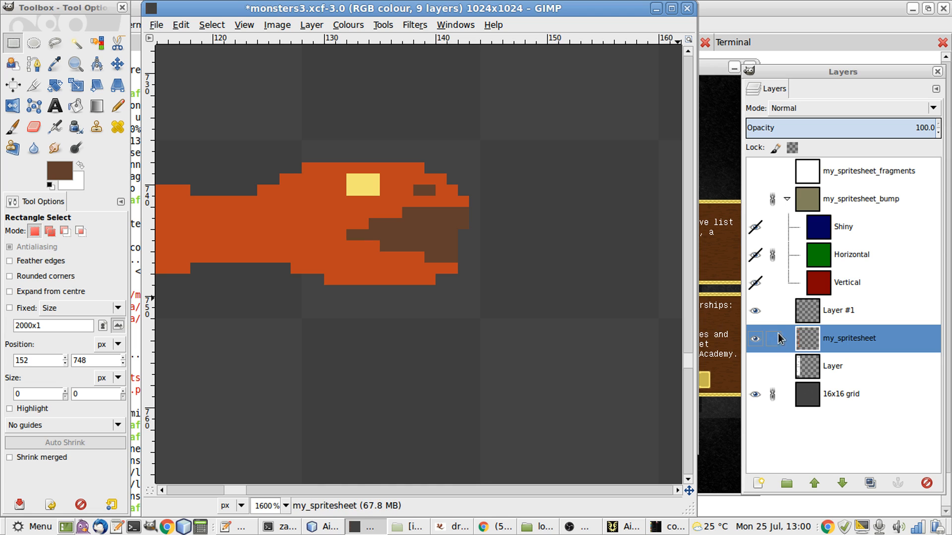
- Clear the brown pixels just beneath the snout tip on Layer #1 and repaint them in the same dark brown
{"action": "left_click", "coordinate": [766, 311]}
{"action": "left_click_drag", "start_coordinate": [491, 251], "coordinate": [458, 208]}
{"action": "left_click", "coordinate": [531, 293]}
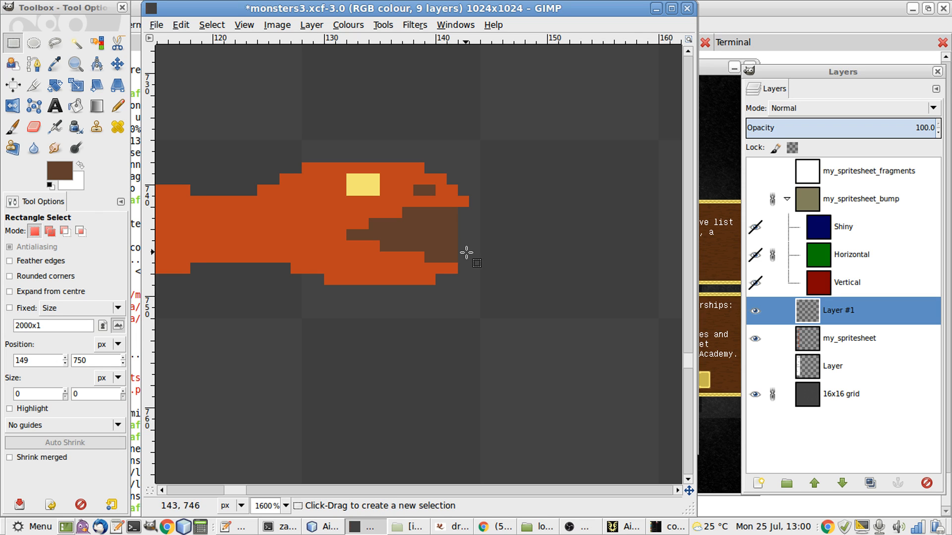
{"action": "key", "text": "o"}
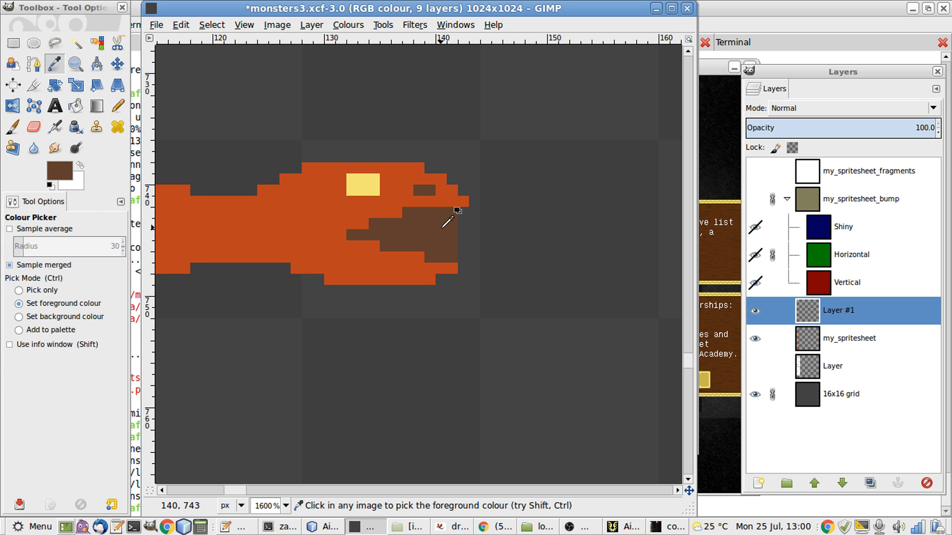
{"action": "key", "text": "n"}
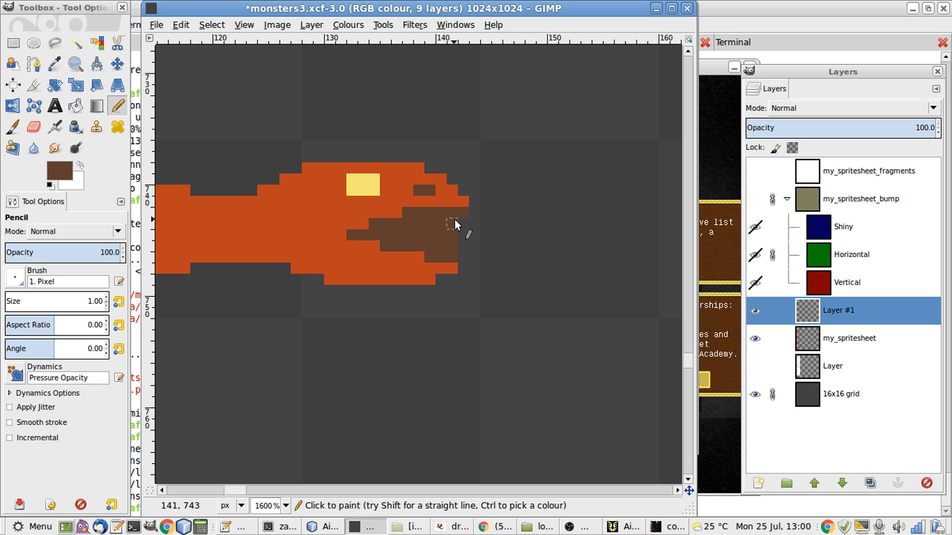
{"action": "left_click", "coordinate": [463, 224]}
- Sample the Wiring colour from colorscheme_v4.xcf and pencil a one-pixel front tooth at the mouth's upper edge in monsters3.xcf
{"action": "key", "text": "alt+Tab"}
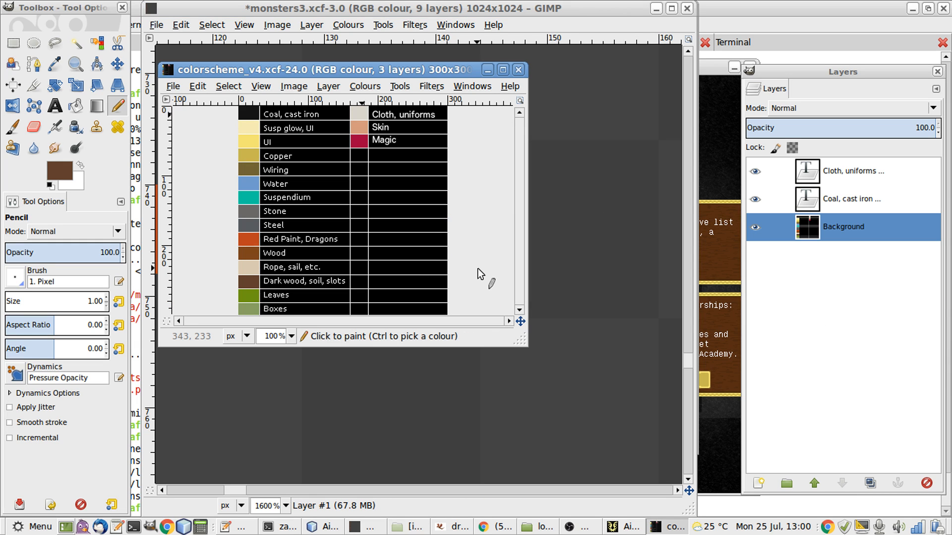
{"action": "key", "text": "o"}
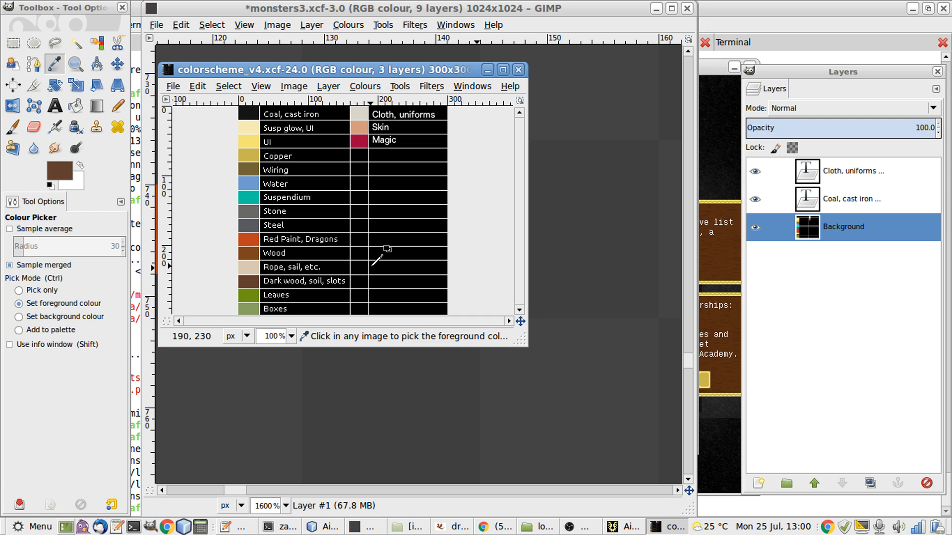
{"action": "left_click", "coordinate": [248, 169]}
{"action": "key", "text": "alt+Tab"}
{"action": "key", "text": "n"}
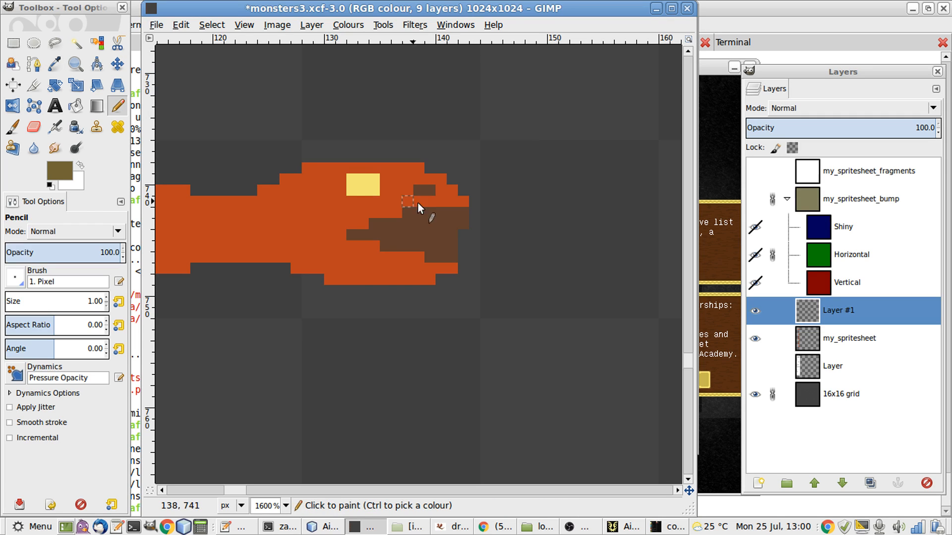
{"action": "left_click", "coordinate": [448, 216]}
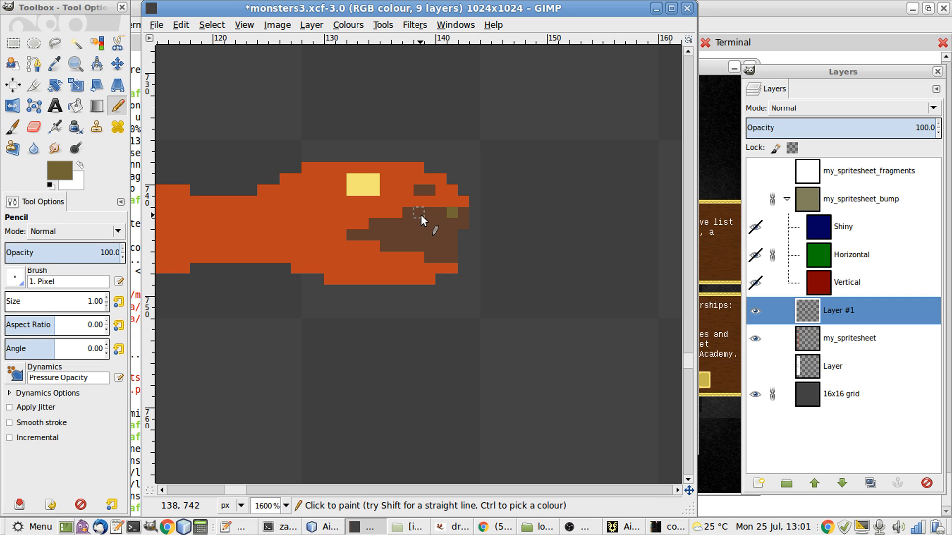
- Try a first set of single-pixel teeth in the Wiring colour along the mouth's upper and lower edges
{"action": "left_click", "coordinate": [428, 215]}
{"action": "left_click", "coordinate": [439, 261]}
{"action": "left_click", "coordinate": [387, 245]}
- Examine how the toothed head looks on the whole dragon at several zoom levels
{"action": "scroll", "coordinate": [460, 263], "scroll_direction": "down", "scroll_amount": 8}
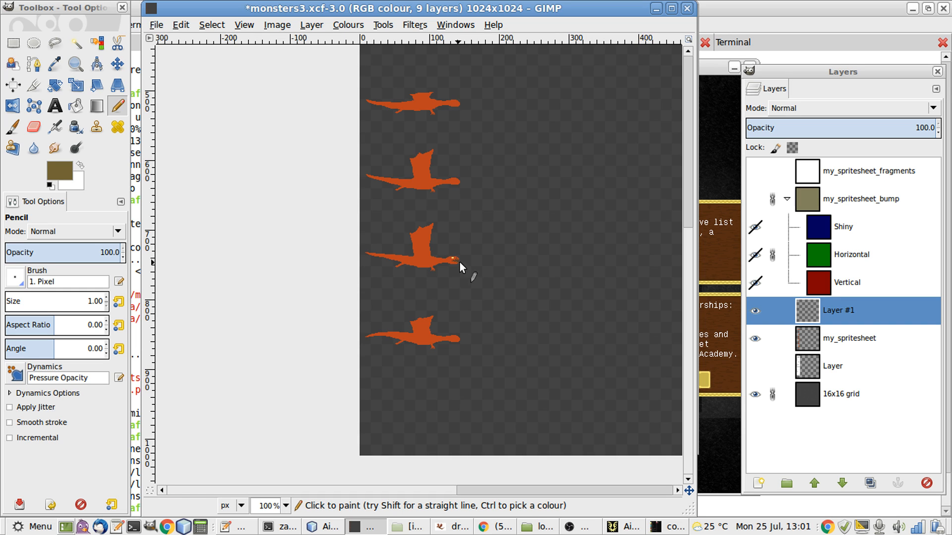
{"action": "scroll", "coordinate": [540, 350], "scroll_direction": "up", "scroll_amount": 4}
{"action": "scroll", "coordinate": [541, 350], "scroll_direction": "up", "scroll_amount": 6}
{"action": "scroll", "coordinate": [540, 350], "scroll_direction": "left", "scroll_amount": 5}
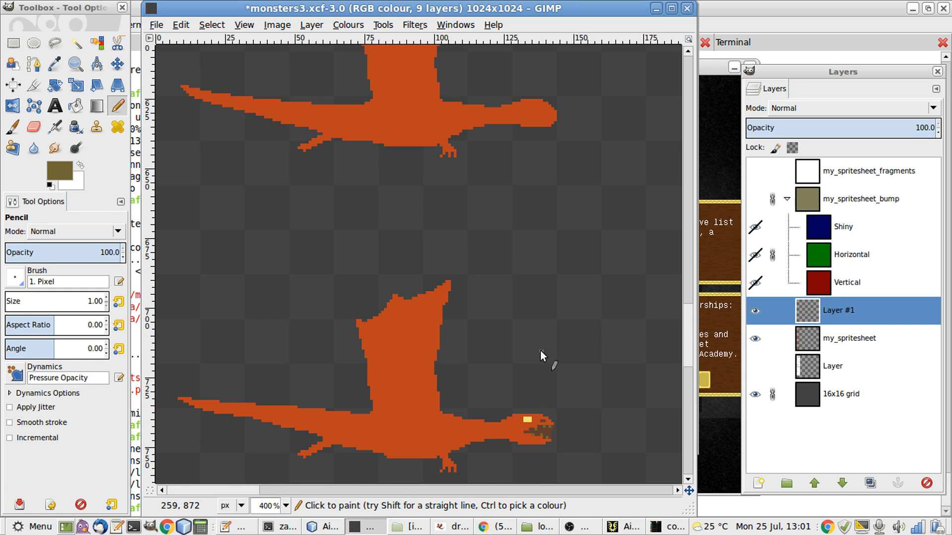
{"action": "scroll", "coordinate": [541, 350], "scroll_direction": "down", "scroll_amount": 2}
{"action": "scroll", "coordinate": [540, 350], "scroll_direction": "right", "scroll_amount": 5}
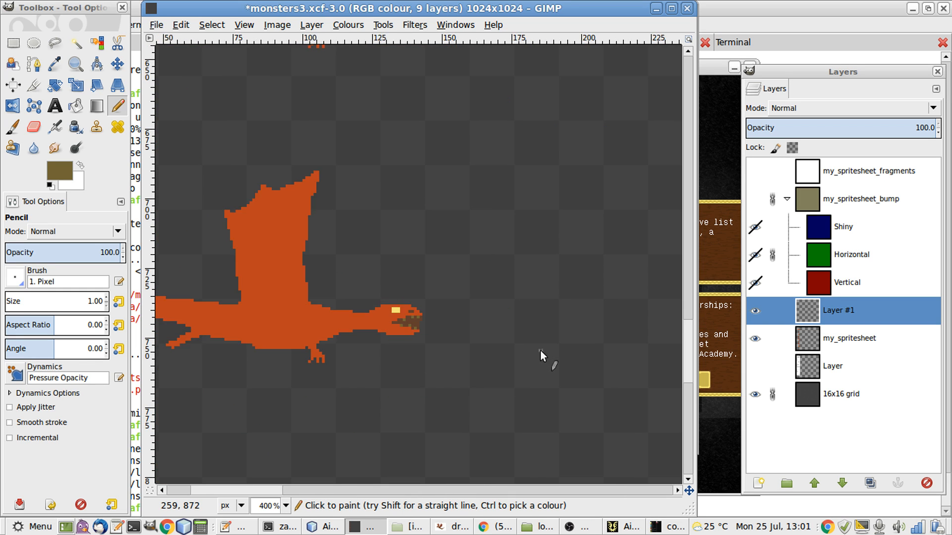
{"action": "scroll", "coordinate": [541, 350], "scroll_direction": "left", "scroll_amount": 5}
{"action": "scroll", "coordinate": [540, 350], "scroll_direction": "right", "scroll_amount": 5}
{"action": "scroll", "coordinate": [540, 350], "scroll_direction": "up", "scroll_amount": 2}
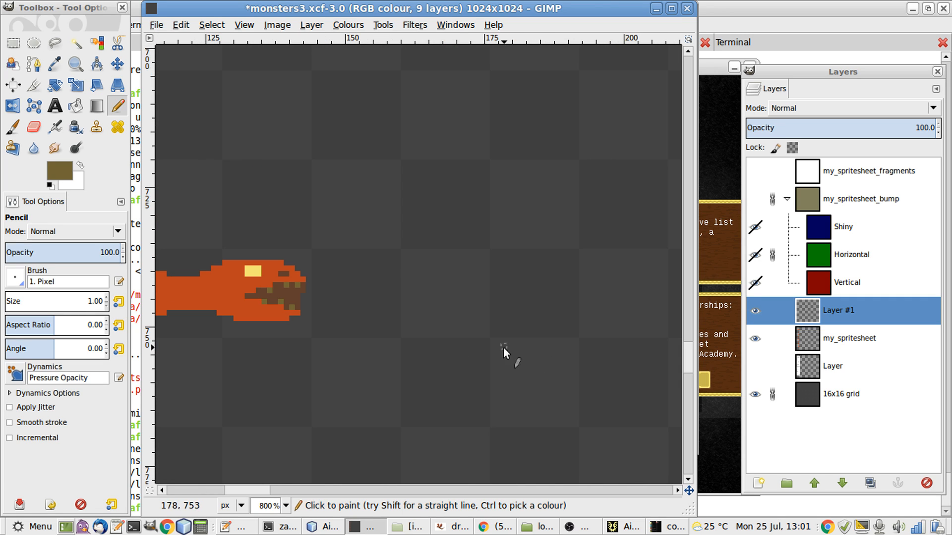
{"action": "scroll", "coordinate": [445, 349], "scroll_direction": "right", "scroll_amount": 5}
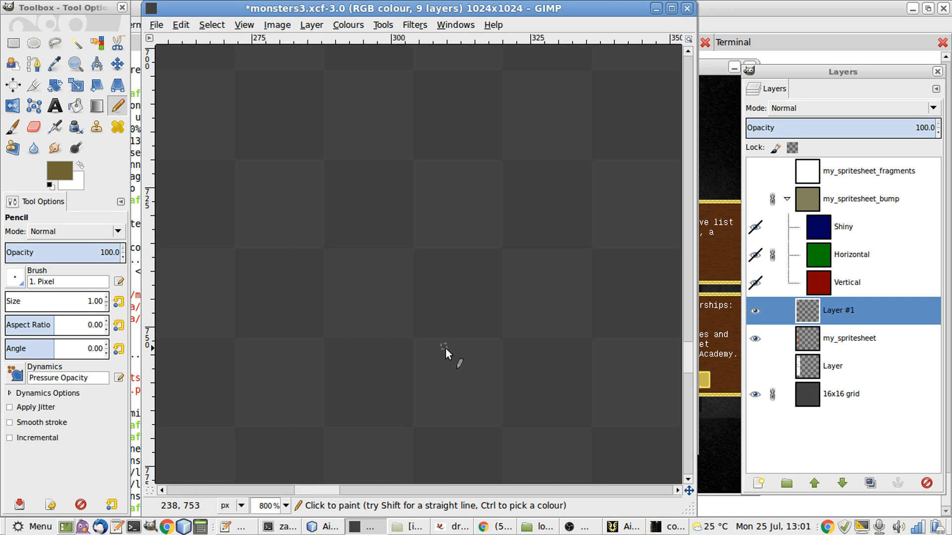
{"action": "scroll", "coordinate": [445, 349], "scroll_direction": "left", "scroll_amount": 10}
{"action": "scroll", "coordinate": [445, 349], "scroll_direction": "down", "scroll_amount": 1}
{"action": "scroll", "coordinate": [445, 349], "scroll_direction": "right", "scroll_amount": 10}
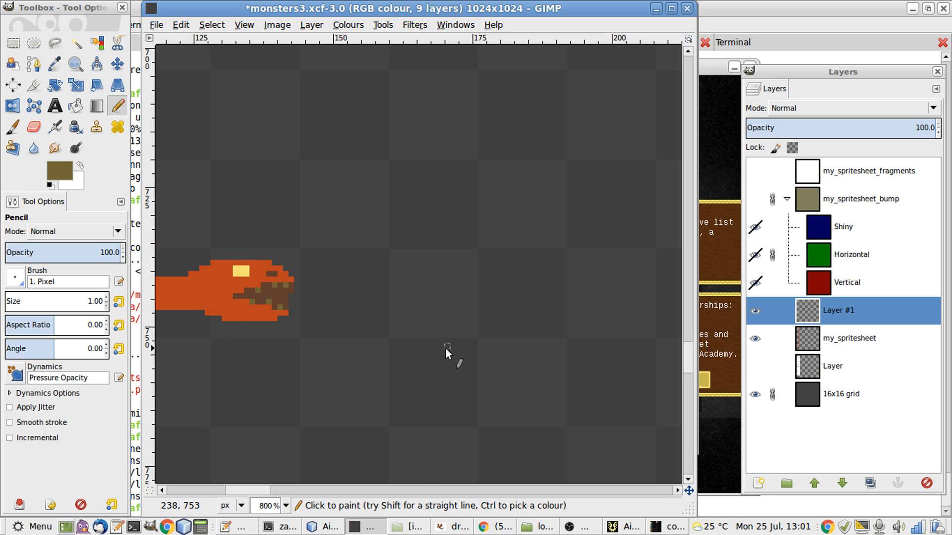
- Undo all teeth except the upper front one and repaint spaced single-pixel teeth along both edges of the mouth
{"action": "scroll", "coordinate": [445, 349], "scroll_direction": "up", "scroll_amount": 2}
{"action": "scroll", "coordinate": [446, 349], "scroll_direction": "left", "scroll_amount": 3}
{"action": "key", "text": "ctrl"}
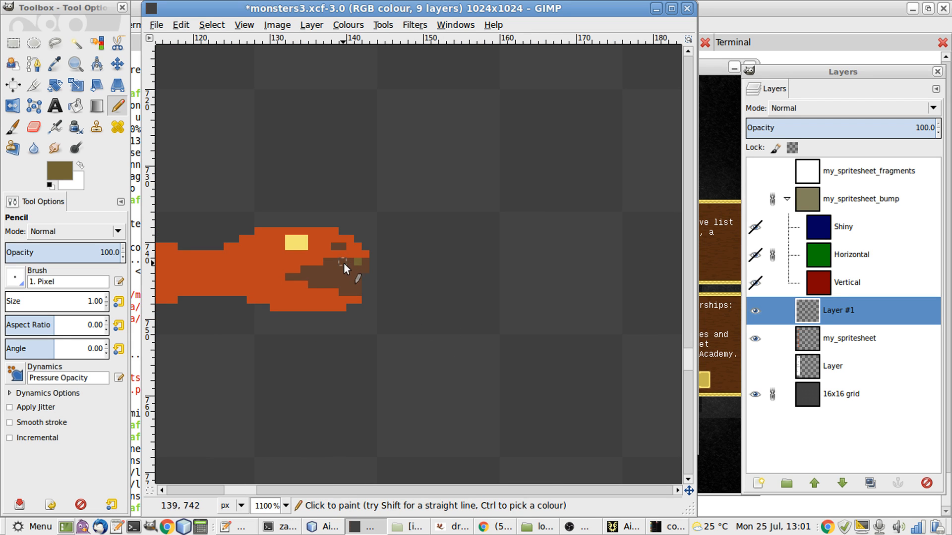
{"action": "left_click", "coordinate": [325, 263]}
{"action": "left_click", "coordinate": [311, 269]}
{"action": "left_click", "coordinate": [322, 285]}
{"action": "left_click", "coordinate": [336, 286]}
{"action": "left_click", "coordinate": [348, 292]}
{"action": "left_click", "coordinate": [300, 283]}
- Try replacing an upper middle tooth with orange and adding a tooth one pixel lower, undoing the change
{"action": "left_click", "coordinate": [321, 261], "text": "ctrl"}
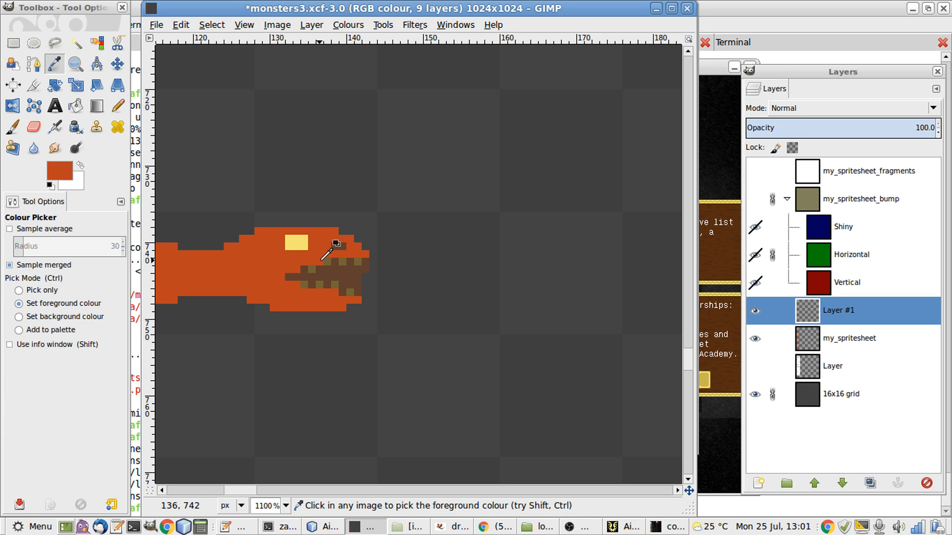
{"action": "left_click", "coordinate": [327, 263]}
{"action": "left_click", "coordinate": [321, 281], "text": "ctrl"}
{"action": "left_click", "coordinate": [326, 268]}
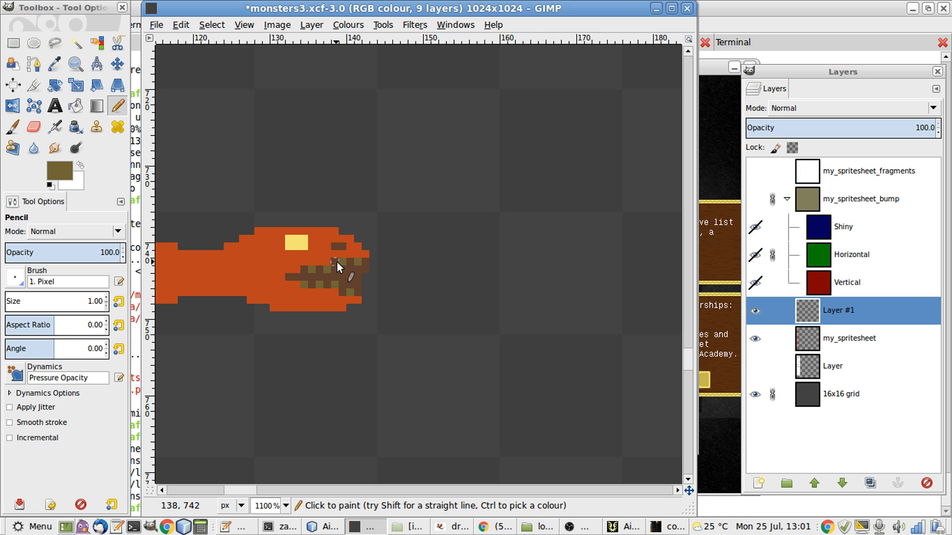
{"action": "key", "text": "ctrl+z"}
- Select the 1 by 3 pixel column at the mouth's front edge on the my_spritesheet layer, then deselect it
{"action": "scroll", "coordinate": [349, 313], "scroll_direction": "down", "scroll_amount": 8}
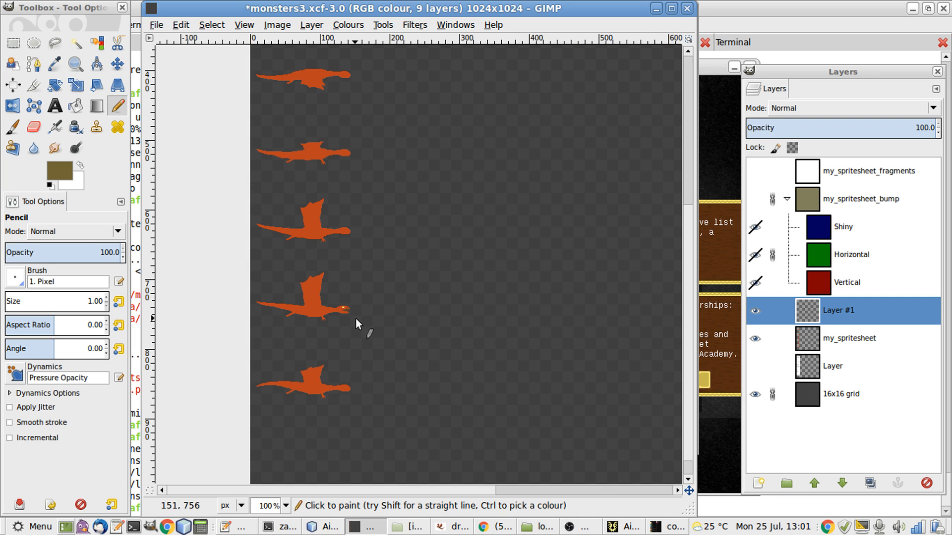
{"action": "scroll", "coordinate": [378, 343], "scroll_direction": "up", "scroll_amount": 1}
{"action": "scroll", "coordinate": [348, 332], "scroll_direction": "up", "scroll_amount": 5}
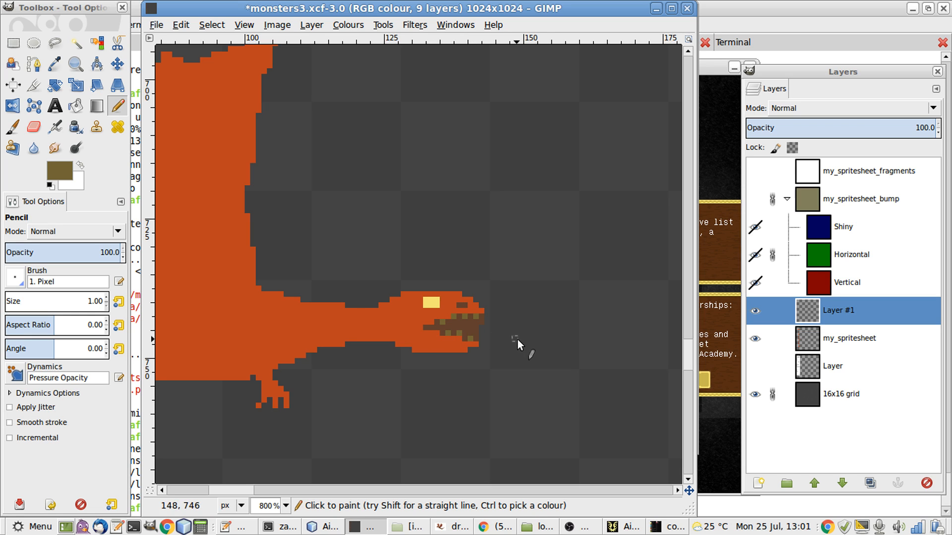
{"action": "scroll", "coordinate": [516, 340], "scroll_direction": "up", "scroll_amount": 2}
{"action": "key", "text": "r"}
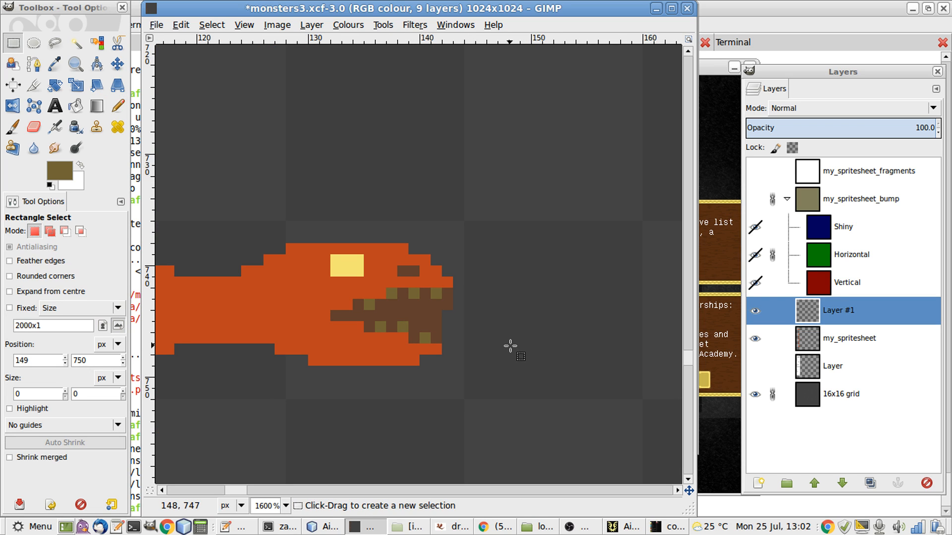
{"action": "left_click", "coordinate": [809, 346]}
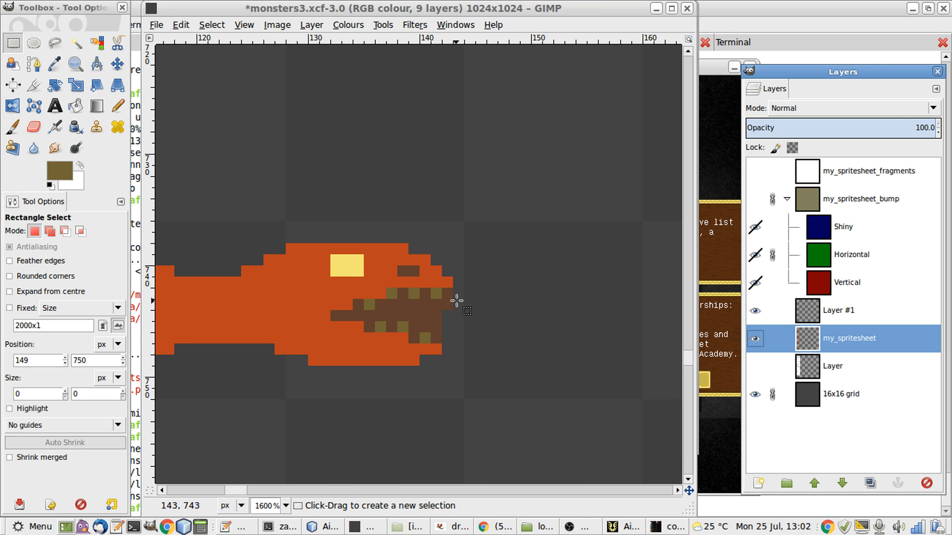
{"action": "left_click_drag", "start_coordinate": [452, 295], "coordinate": [441, 322]}
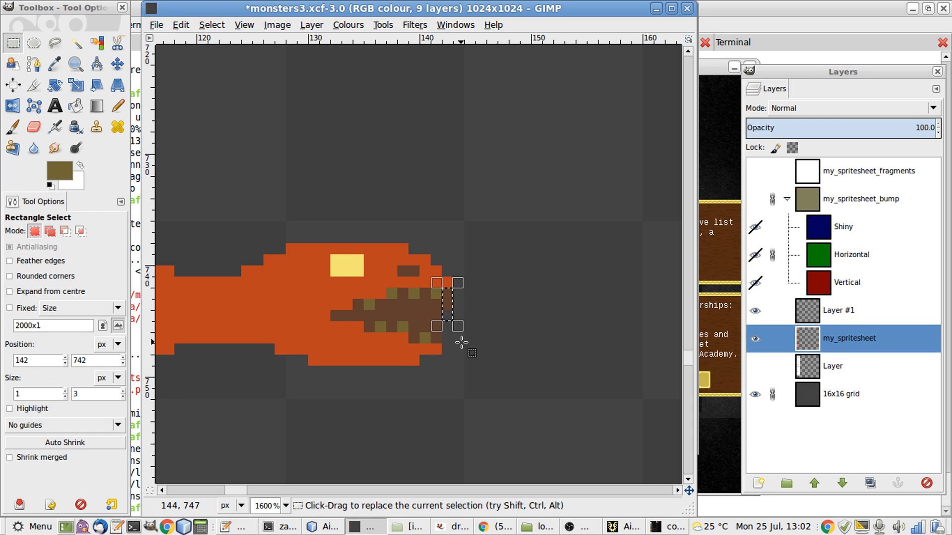
{"action": "left_click", "coordinate": [472, 345]}
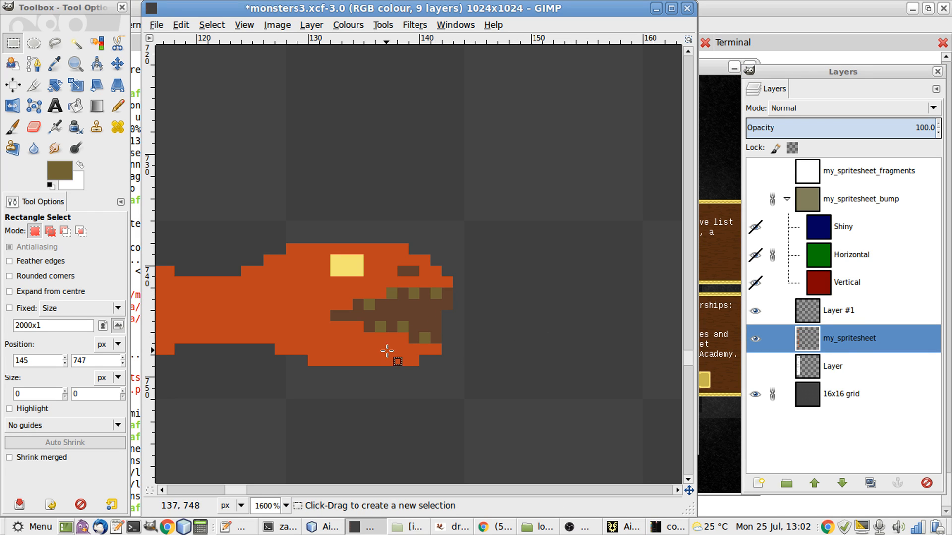
- Clear the dark brown pixels between the teeth at the mouth's front edge on Layer #1 to open the mouth
{"action": "left_click_drag", "start_coordinate": [466, 342], "coordinate": [408, 288]}
{"action": "left_click", "coordinate": [555, 353]}
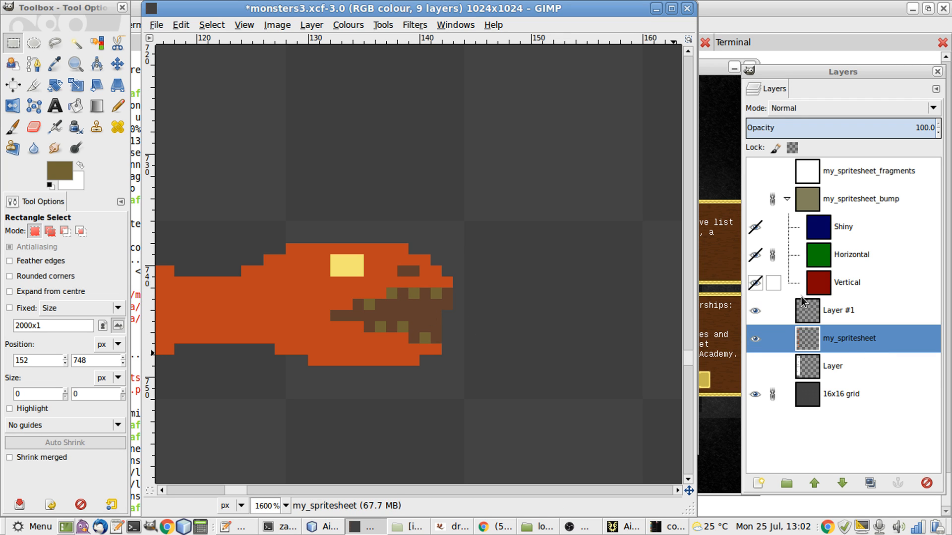
{"action": "left_click", "coordinate": [833, 310]}
{"action": "mouse_move", "coordinate": [462, 289]}
{"action": "left_mouse_down"}
{"action": "mouse_move", "coordinate": [453, 322]}
{"action": "mouse_move", "coordinate": [442, 321]}
{"action": "mouse_move", "coordinate": [452, 314]}
{"action": "mouse_move", "coordinate": [470, 327]}
{"action": "mouse_move", "coordinate": [420, 326]}
{"action": "mouse_move", "coordinate": [433, 325]}
{"action": "left_mouse_up"}
{"action": "left_click", "coordinate": [444, 314]}
{"action": "left_click", "coordinate": [514, 347]}
{"action": "left_click", "coordinate": [505, 356]}
{"action": "left_click", "coordinate": [500, 350]}
{"action": "left_click", "coordinate": [501, 340]}
{"action": "left_click", "coordinate": [546, 360]}
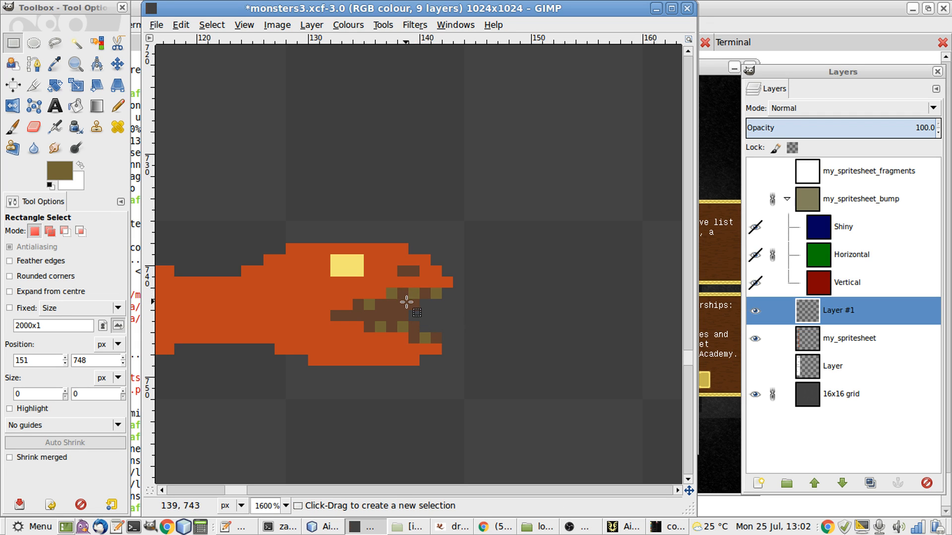
- Delete the brown pixels deeper inside the mouth on Layer #1 and the orange beneath them on my_spritesheet
{"action": "left_click_drag", "start_coordinate": [407, 302], "coordinate": [420, 321]}
{"action": "left_click", "coordinate": [544, 361]}
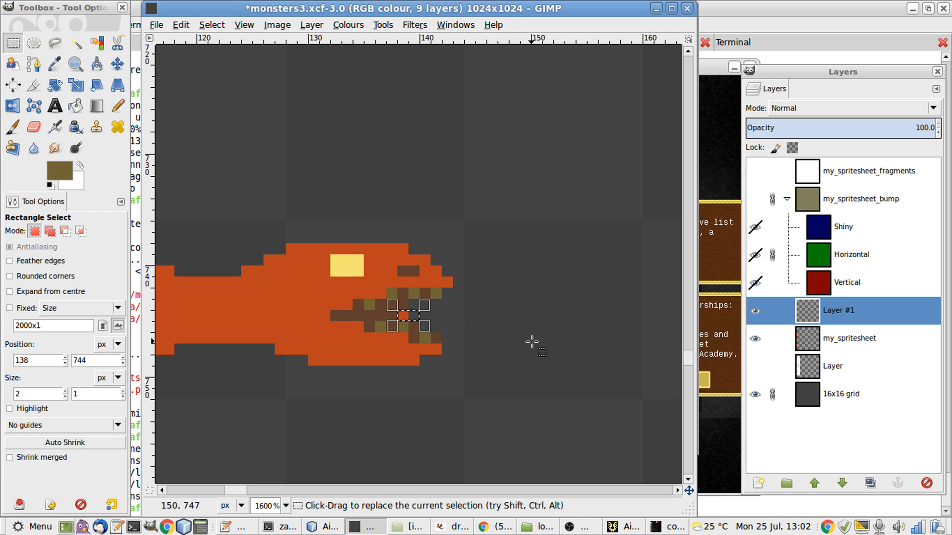
{"action": "left_click", "coordinate": [532, 342]}
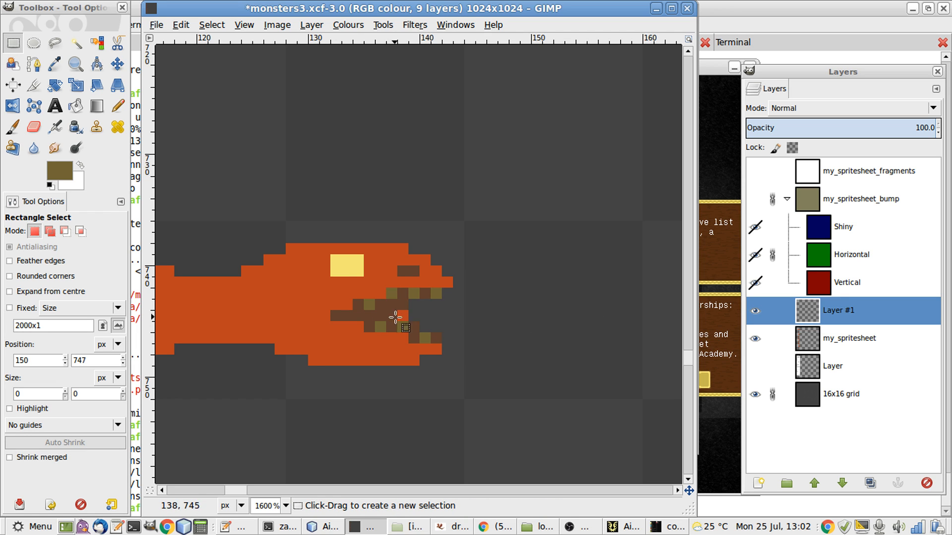
{"action": "left_click", "coordinate": [836, 342]}
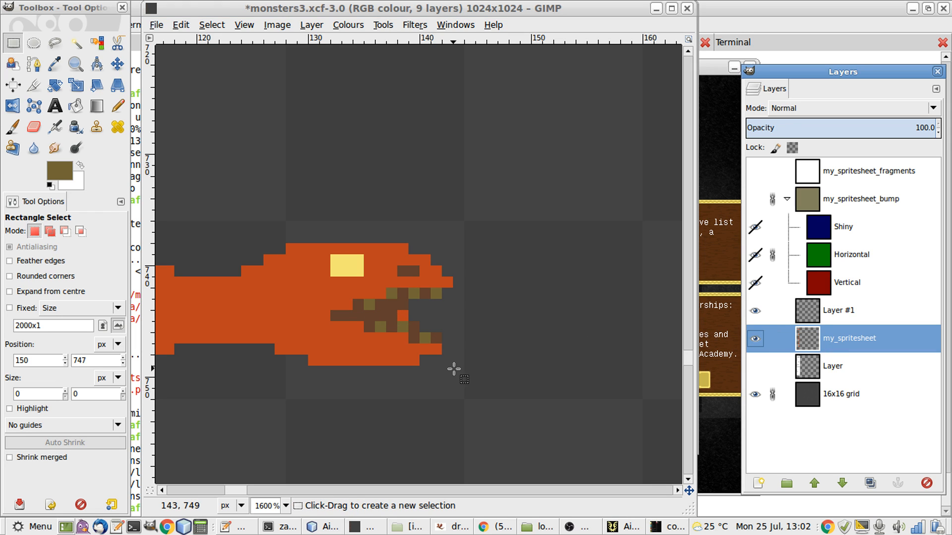
{"action": "left_click_drag", "start_coordinate": [404, 315], "coordinate": [425, 323]}
{"action": "left_click", "coordinate": [505, 331]}
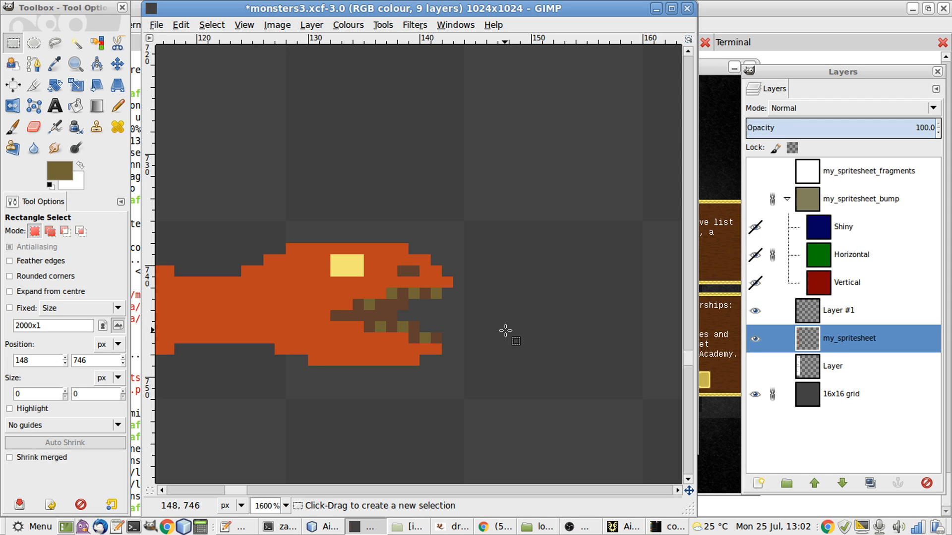
- Pick the Wiring colour from colorscheme_v4.xcf and pencil one pixel into the eye's lower front corner on Layer #1
{"action": "key", "text": "alt+Tab"}
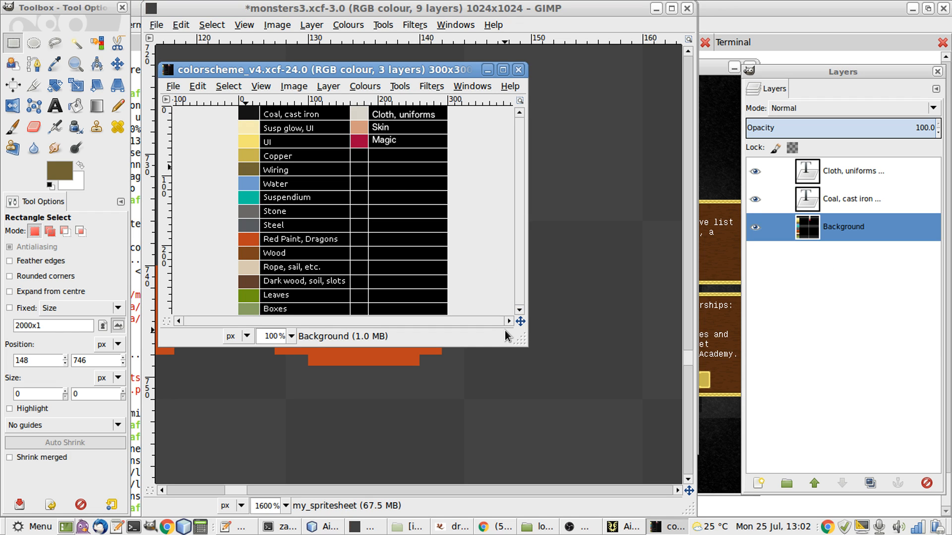
{"action": "key", "text": "o"}
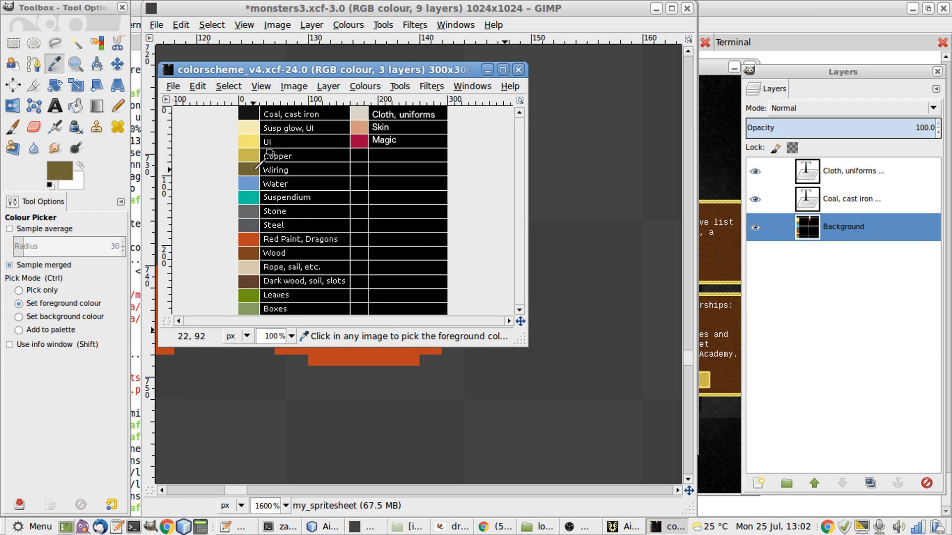
{"action": "key", "text": "alt+Tab"}
{"action": "key", "text": "n"}
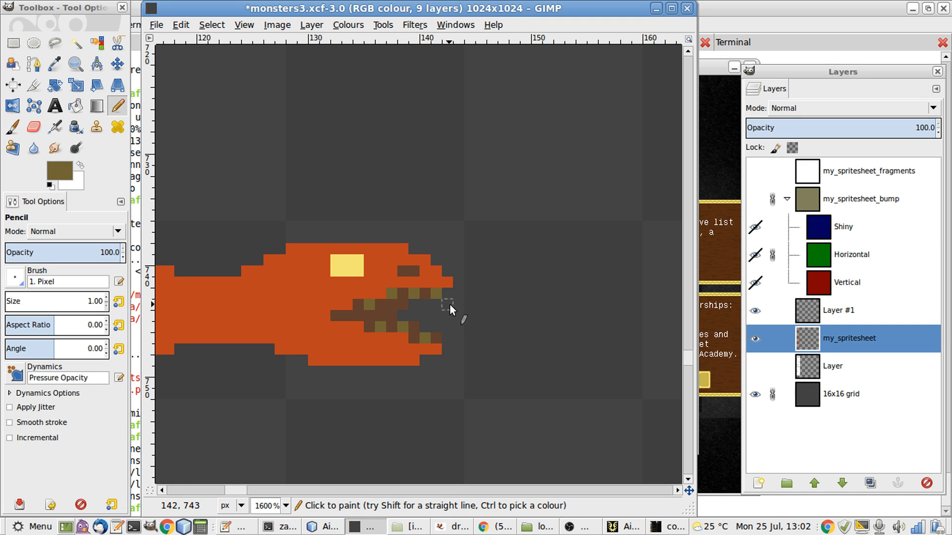
{"action": "left_click", "coordinate": [793, 311]}
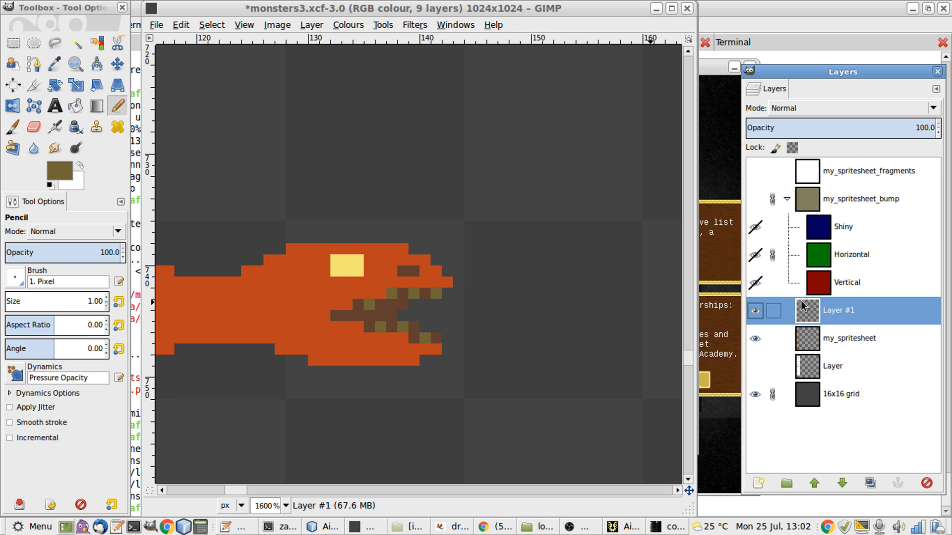
{"action": "left_click", "coordinate": [357, 270]}
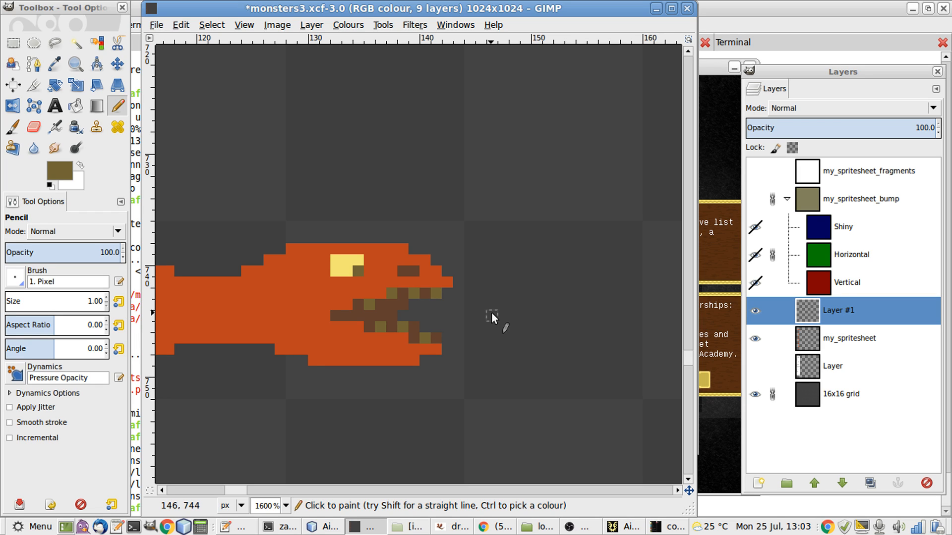
- Paint a single-pixel claw in the Wiring colour on each of the front foot's three toes on Layer #1
{"action": "scroll", "coordinate": [492, 312], "scroll_direction": "down", "scroll_amount": 6}
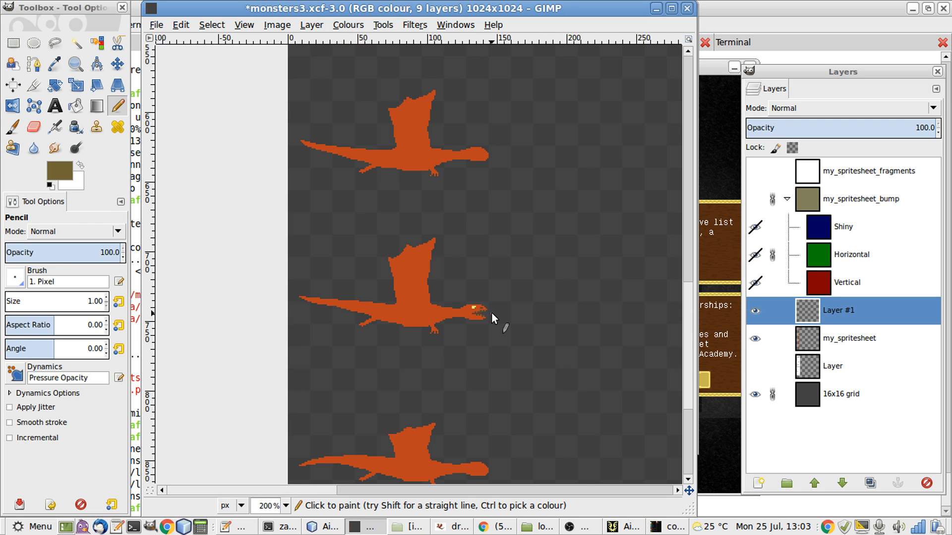
{"action": "scroll", "coordinate": [492, 312], "scroll_direction": "up", "scroll_amount": 5}
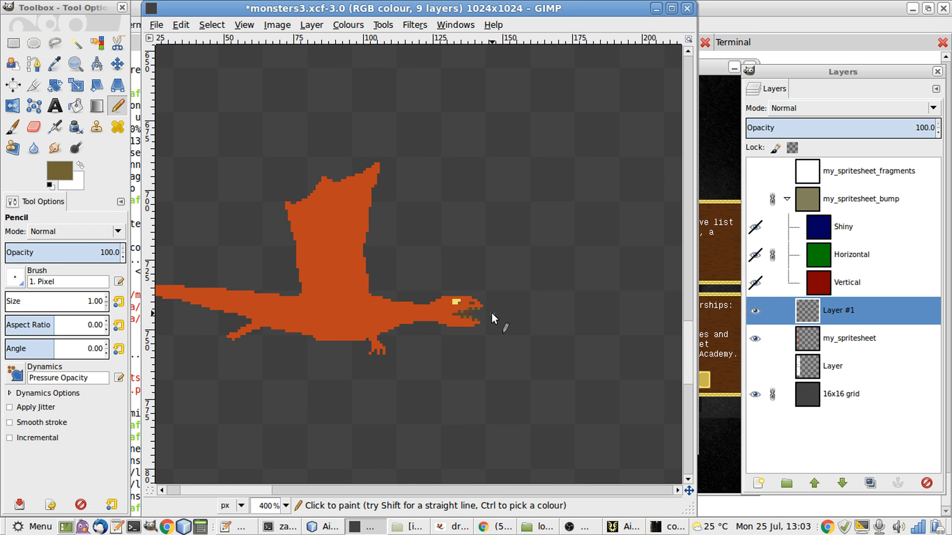
{"action": "key", "text": "o"}
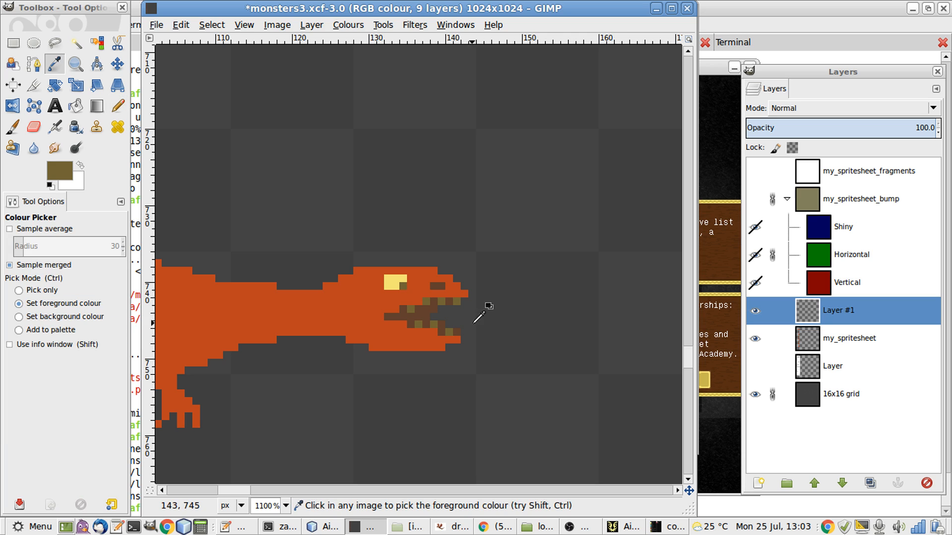
{"action": "scroll", "coordinate": [367, 330], "scroll_direction": "left", "scroll_amount": 3}
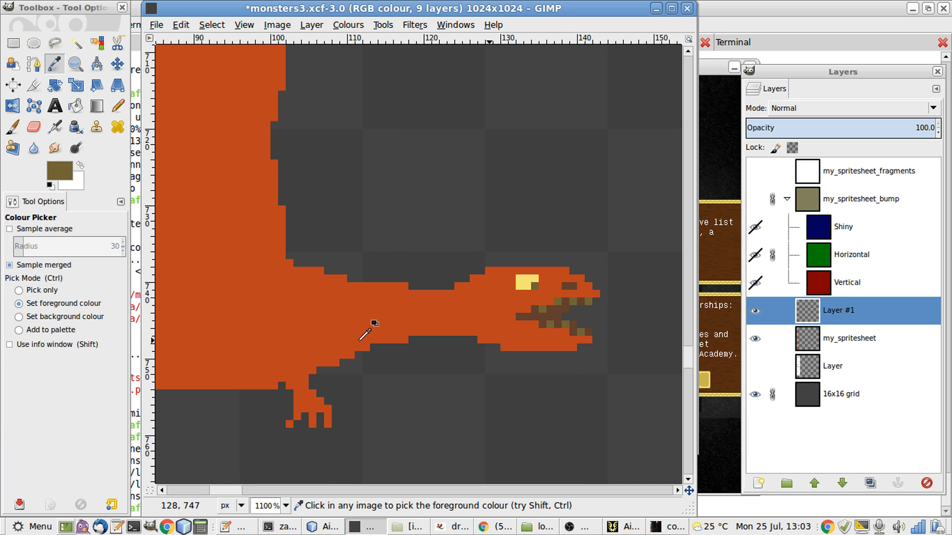
{"action": "key", "text": "n"}
{"action": "left_click", "coordinate": [329, 424]}
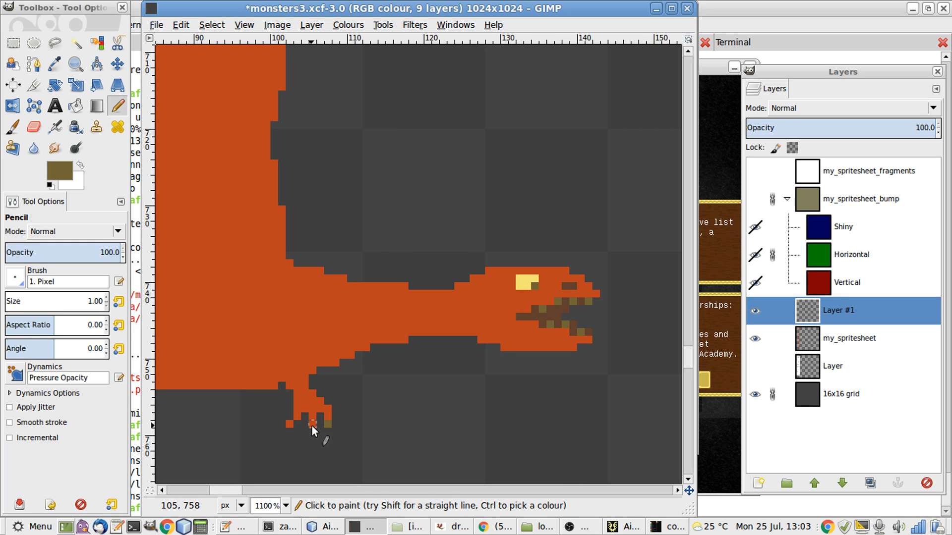
{"action": "left_click", "coordinate": [311, 425]}
{"action": "left_click", "coordinate": [290, 425]}
- Paint three single-pixel claws in the Wiring colour at the tips of the hind foot
{"action": "scroll", "coordinate": [355, 422], "scroll_direction": "left", "scroll_amount": 5}
{"action": "scroll", "coordinate": [355, 423], "scroll_direction": "up", "scroll_amount": 1}
{"action": "scroll", "coordinate": [374, 427], "scroll_direction": "down", "scroll_amount": 2}
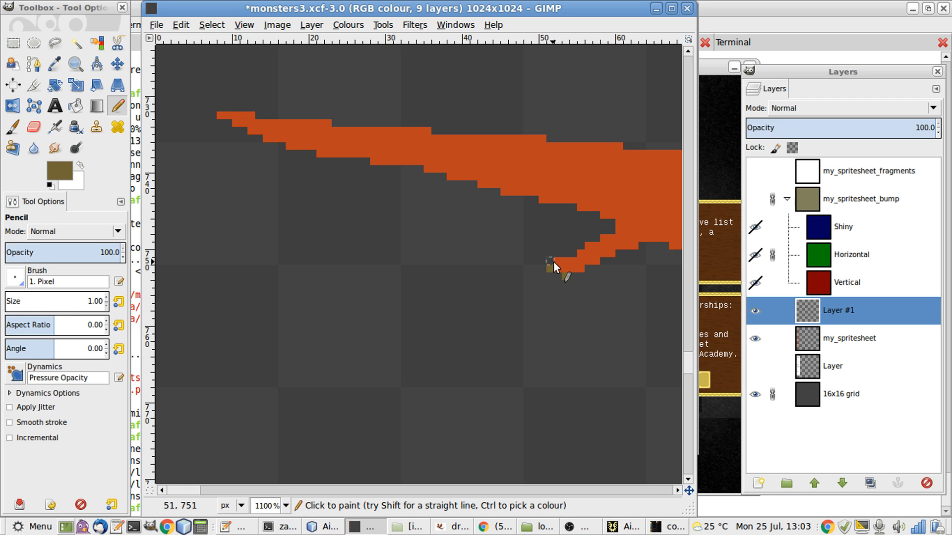
{"action": "scroll", "coordinate": [567, 326], "scroll_direction": "down", "scroll_amount": 1}
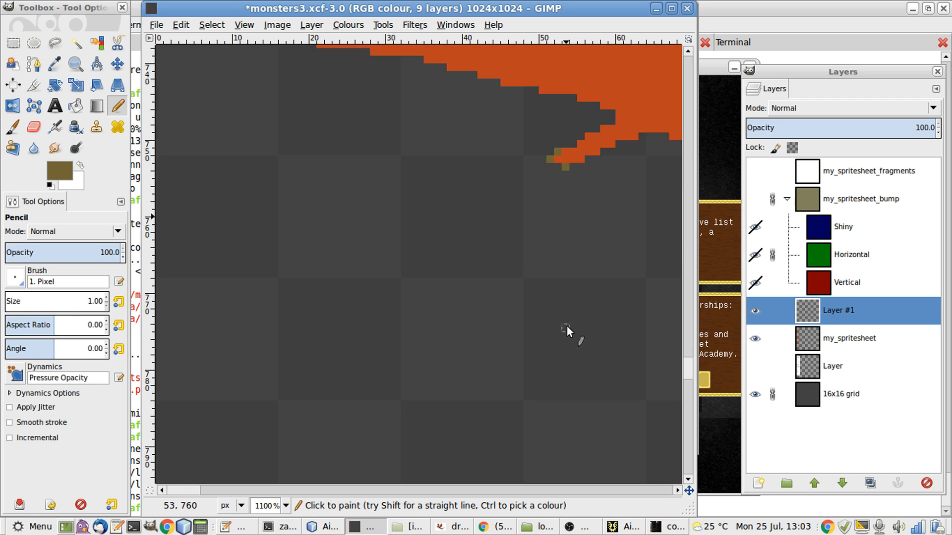
- Lengthen the front foot's outer claws with extra Wiring-coloured pixels and touch up the hind foot's claws
{"action": "scroll", "coordinate": [567, 326], "scroll_direction": "right", "scroll_amount": 4}
{"action": "scroll", "coordinate": [566, 326], "scroll_direction": "up", "scroll_amount": 2}
{"action": "scroll", "coordinate": [566, 326], "scroll_direction": "down", "scroll_amount": 2}
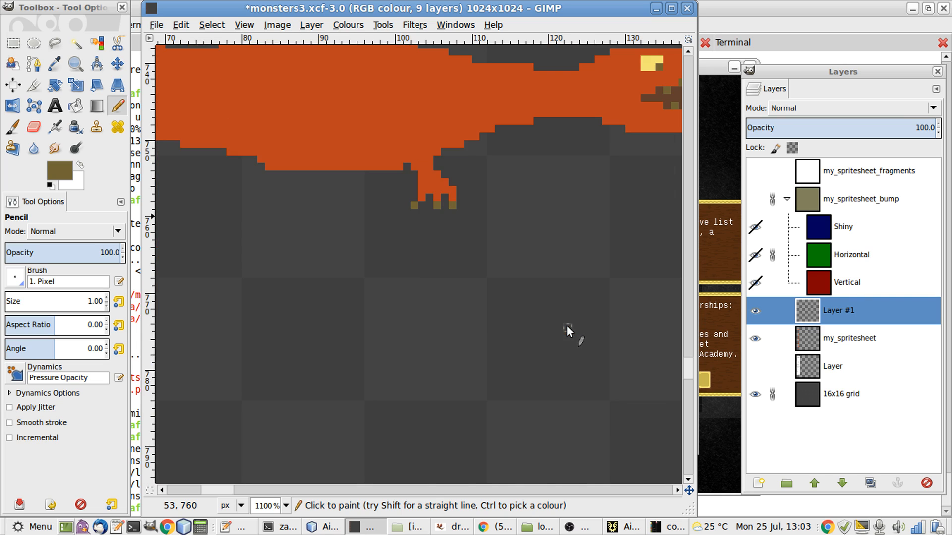
{"action": "key", "text": "1"}
{"action": "scroll", "coordinate": [518, 331], "scroll_direction": "up", "scroll_amount": 5}
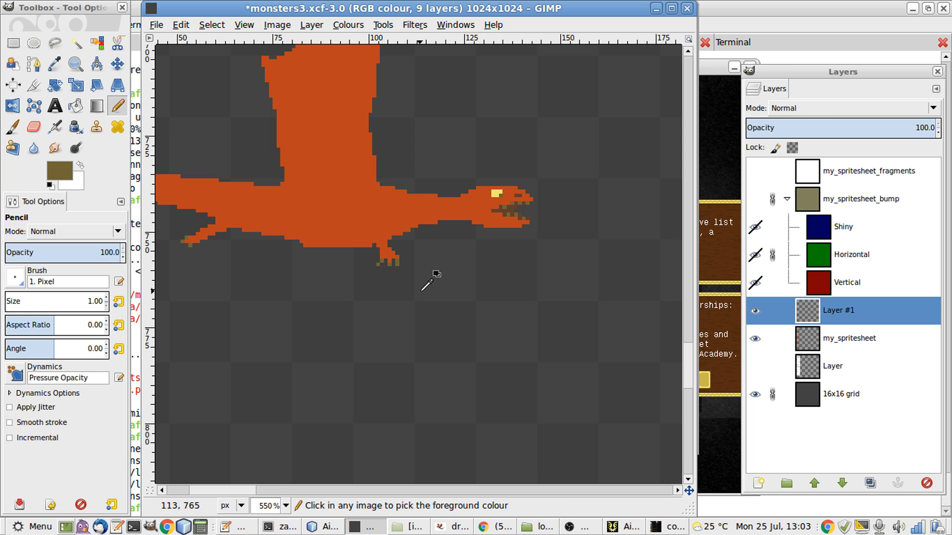
{"action": "scroll", "coordinate": [421, 292], "scroll_direction": "up", "scroll_amount": 2}
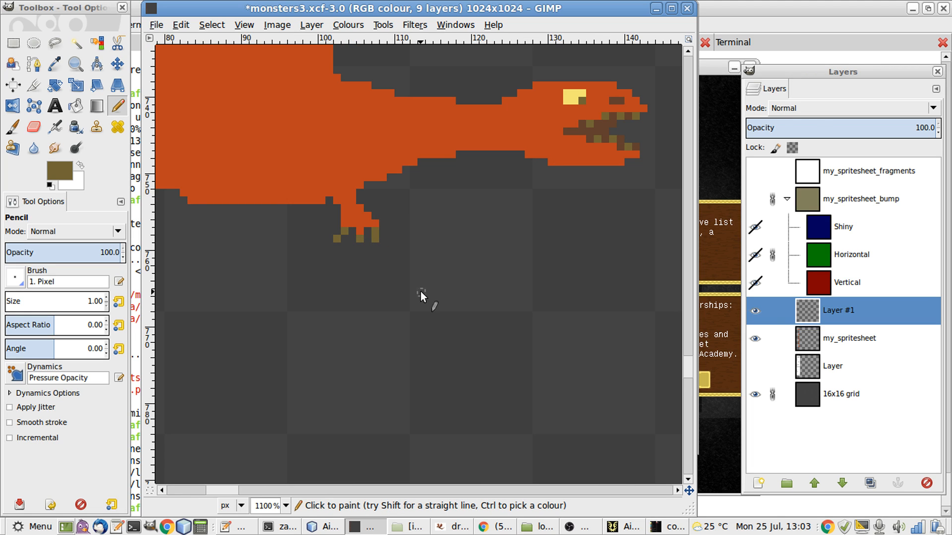
{"action": "scroll", "coordinate": [421, 291], "scroll_direction": "left", "scroll_amount": 5}
{"action": "scroll", "coordinate": [420, 292], "scroll_direction": "up", "scroll_amount": 1}
{"action": "scroll", "coordinate": [421, 290], "scroll_direction": "right", "scroll_amount": 2}
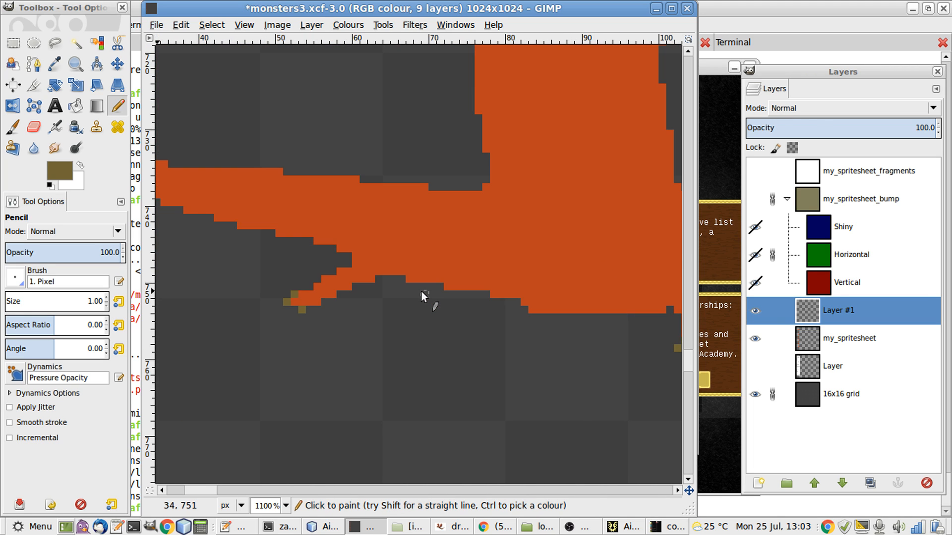
{"action": "left_click", "coordinate": [294, 317]}
{"action": "key", "text": "1"}
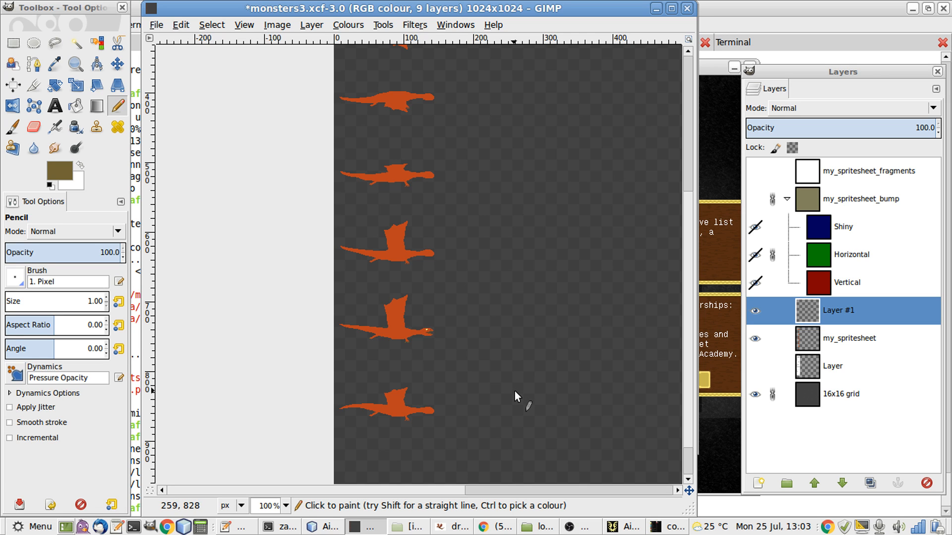
- Copy the head details and claws on Layer #1 within a rectangle about 118 by 56 pixels and paste them
{"action": "scroll", "coordinate": [515, 391], "scroll_direction": "up", "scroll_amount": 4}
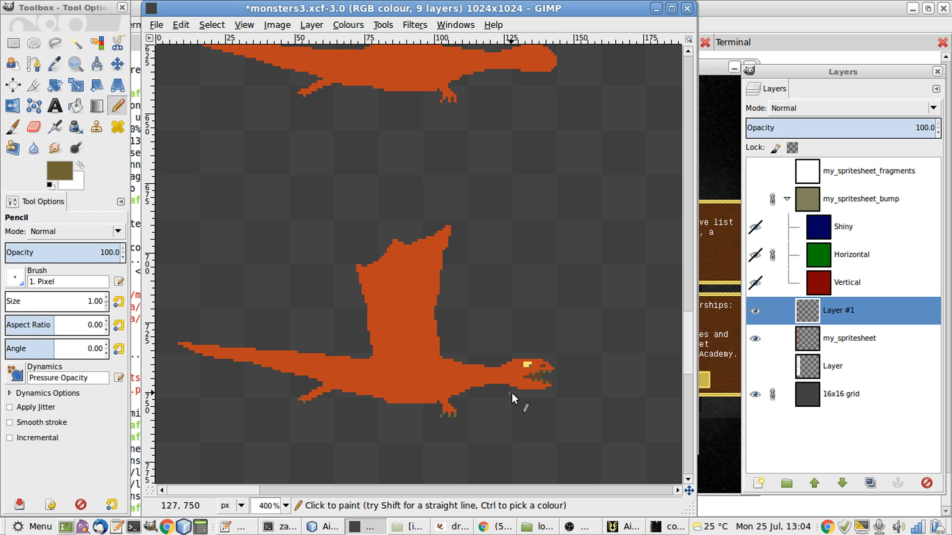
{"action": "scroll", "coordinate": [511, 393], "scroll_direction": "down", "scroll_amount": 3}
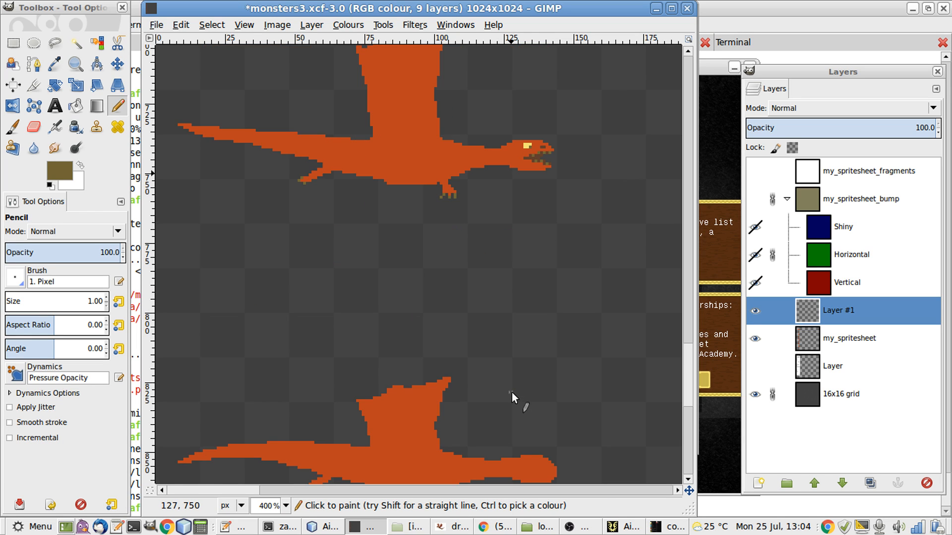
{"action": "scroll", "coordinate": [511, 392], "scroll_direction": "up", "scroll_amount": 4}
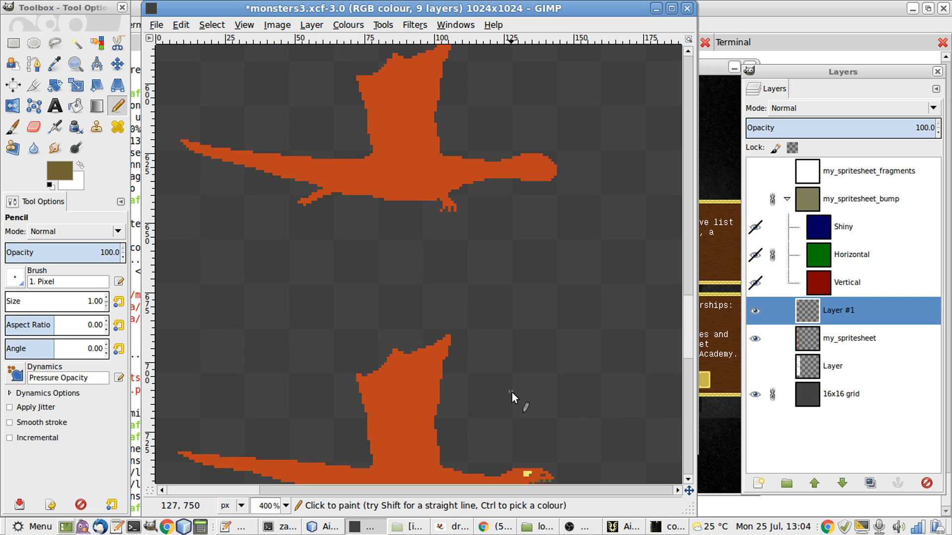
{"action": "scroll", "coordinate": [512, 392], "scroll_direction": "down", "scroll_amount": 3}
{"action": "key", "text": "r"}
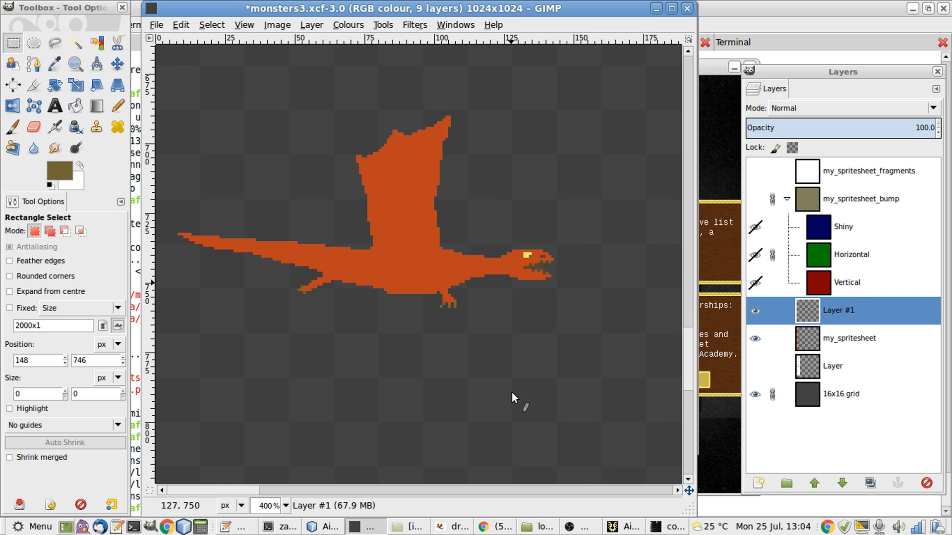
{"action": "left_click_drag", "start_coordinate": [585, 359], "coordinate": [598, 367]}
{"action": "left_click_drag", "start_coordinate": [484, 298], "coordinate": [270, 208]}
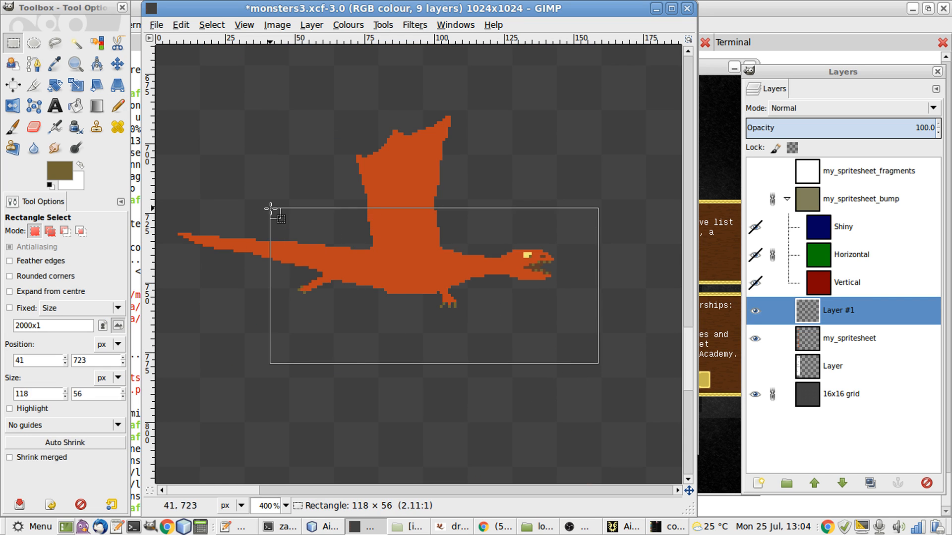
{"action": "key", "text": "ctrl+c"}
{"action": "key", "text": "ctrl+v"}
- Move the pasted head details and claws straight down onto the dragon sprite in the row below
{"action": "key", "text": "m"}
{"action": "key", "text": "Down"}
{"action": "key", "text": "Down"}
{"action": "key", "text": "Down"}
{"action": "key", "text": "Down"}
{"action": "key", "text": "Down"}
{"action": "key", "text": "Down"}
{"action": "key", "text": "Down"}
{"action": "key", "text": "Down"}
{"action": "key", "text": "Down"}
{"action": "key", "text": "Down"}
{"action": "key", "text": "Down"}
{"action": "key", "text": "Down"}
{"action": "key", "text": "Down"}
{"action": "key", "text": "Down"}
{"action": "key", "text": "Down"}
{"action": "key", "text": "Down"}
{"action": "key", "text": "Down"}
{"action": "key", "text": "Down"}
{"action": "key", "text": "Down"}
{"action": "key", "text": "Down"}
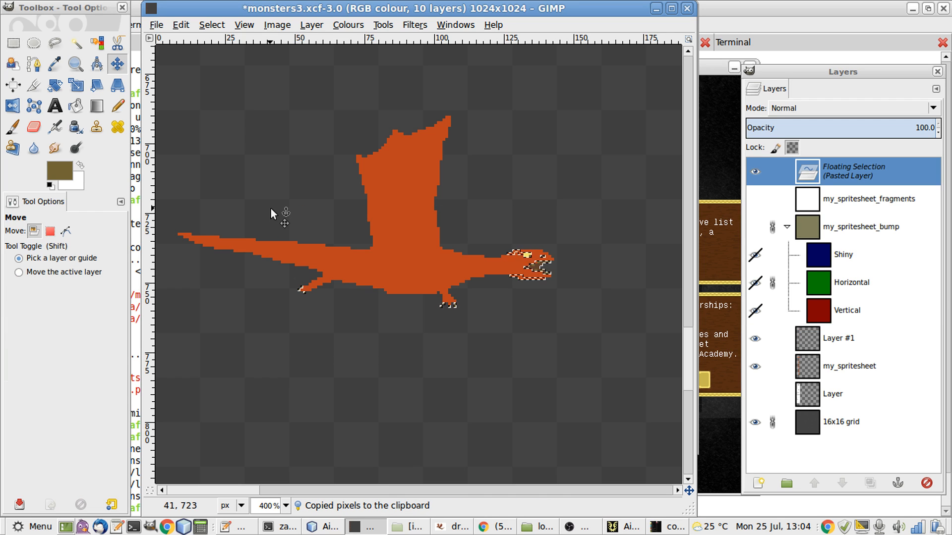
{"action": "key", "text": "shift+Down"}
{"action": "key", "text": "shift+Down"}
{"action": "key", "text": "shift+Down"}
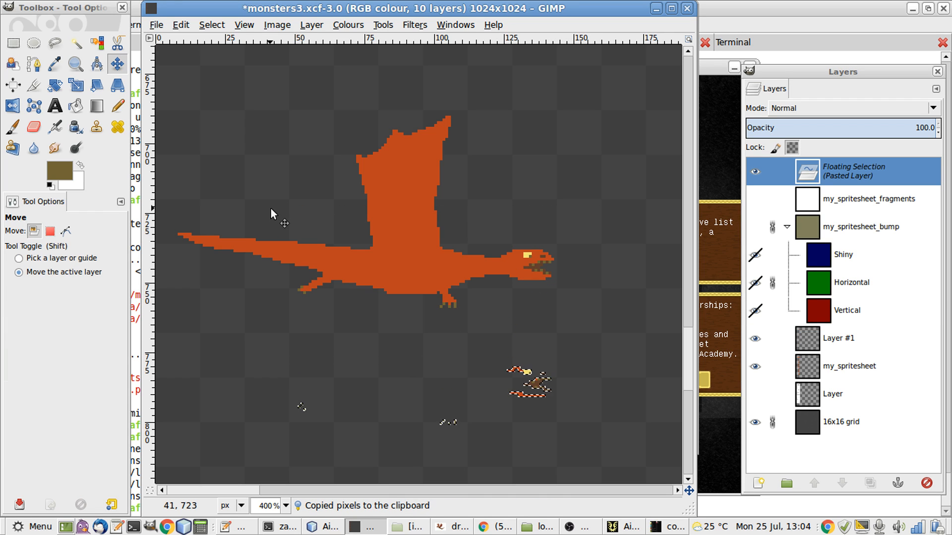
{"action": "scroll", "coordinate": [271, 208], "scroll_direction": "down", "scroll_amount": 4}
{"action": "scroll", "coordinate": [271, 208], "scroll_direction": "up", "scroll_amount": 3}
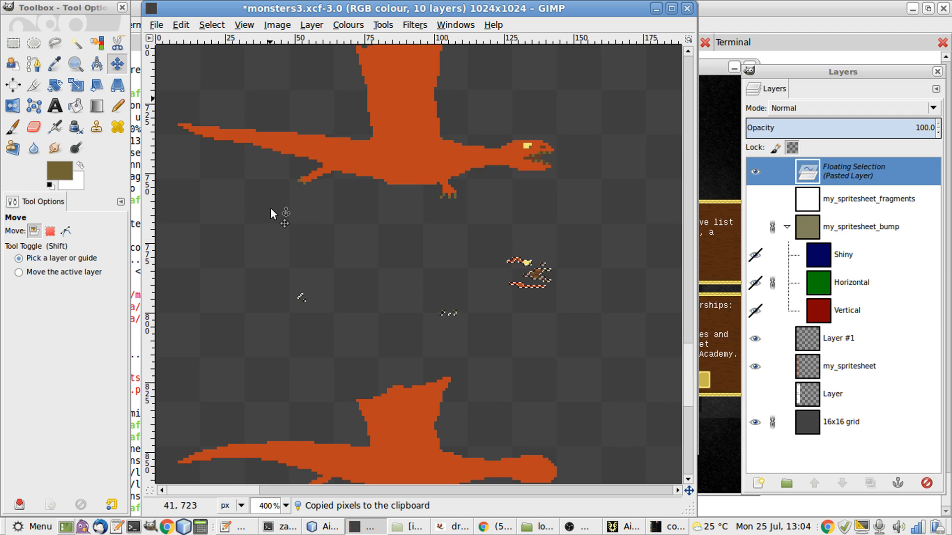
{"action": "key", "text": "shift+Down"}
{"action": "key", "text": "shift+Down"}
{"action": "key", "text": "shift+Down"}
{"action": "key", "text": "shift+Down"}
{"action": "key", "text": "shift+Down"}
{"action": "key", "text": "shift+Down"}
{"action": "key", "text": "shift+Down"}
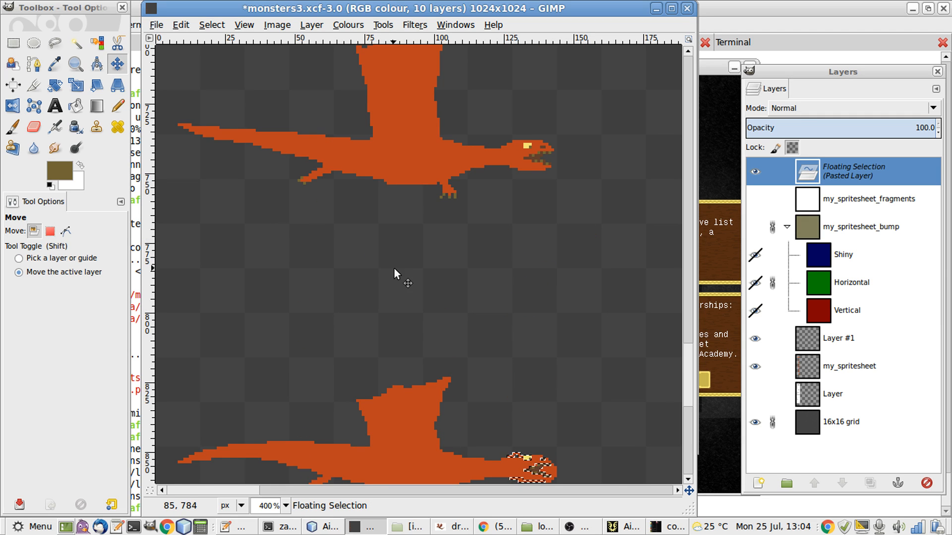
- Nudge the floating details down one pixel to align them with the lower dragon's head and feet
{"action": "scroll", "coordinate": [394, 269], "scroll_direction": "down", "scroll_amount": 2}
{"action": "scroll", "coordinate": [394, 269], "scroll_direction": "up", "scroll_amount": 2}
{"action": "scroll", "coordinate": [394, 268], "scroll_direction": "down", "scroll_amount": 3}
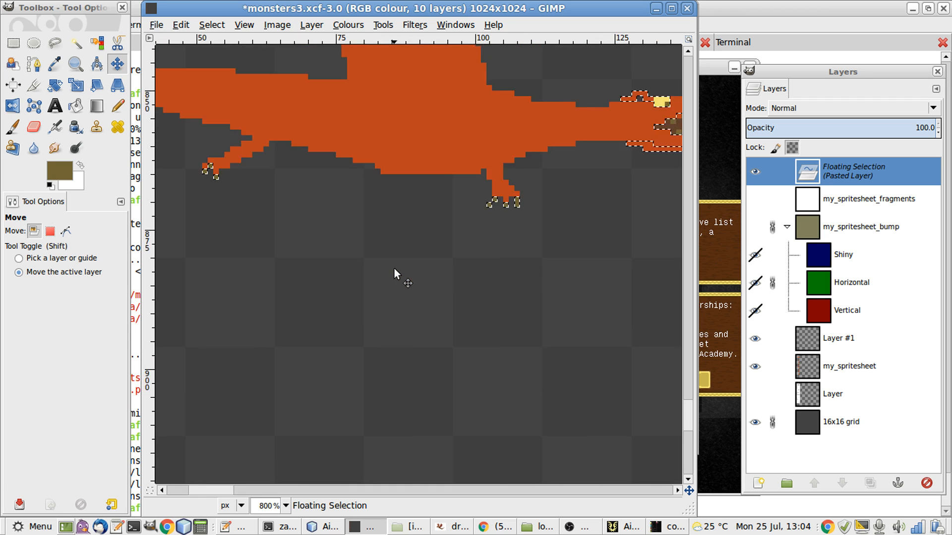
{"action": "scroll", "coordinate": [394, 269], "scroll_direction": "right", "scroll_amount": 1}
{"action": "scroll", "coordinate": [394, 269], "scroll_direction": "up", "scroll_amount": 3}
{"action": "key", "text": "Down"}
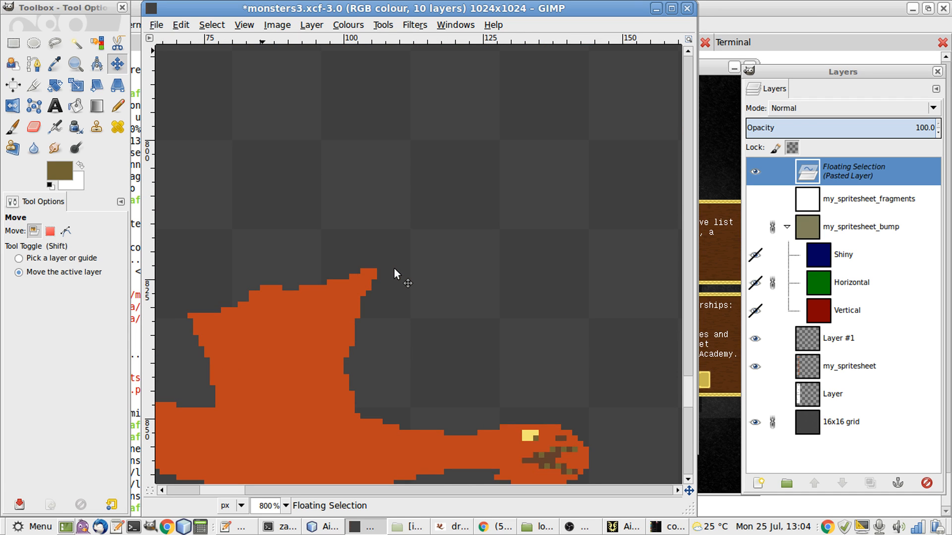
{"action": "scroll", "coordinate": [396, 271], "scroll_direction": "down", "scroll_amount": 2}
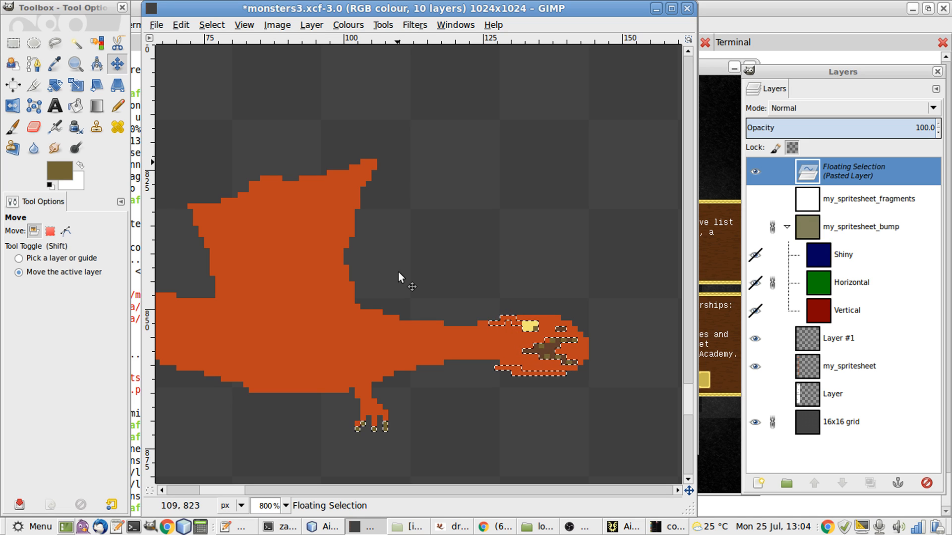
- Anchor the pasted details on Layer #1 and move the lowest dragon's front claws up one pixel onto the foot
{"action": "scroll", "coordinate": [398, 271], "scroll_direction": "up", "scroll_amount": 3}
{"action": "scroll", "coordinate": [398, 272], "scroll_direction": "up", "scroll_amount": 3}
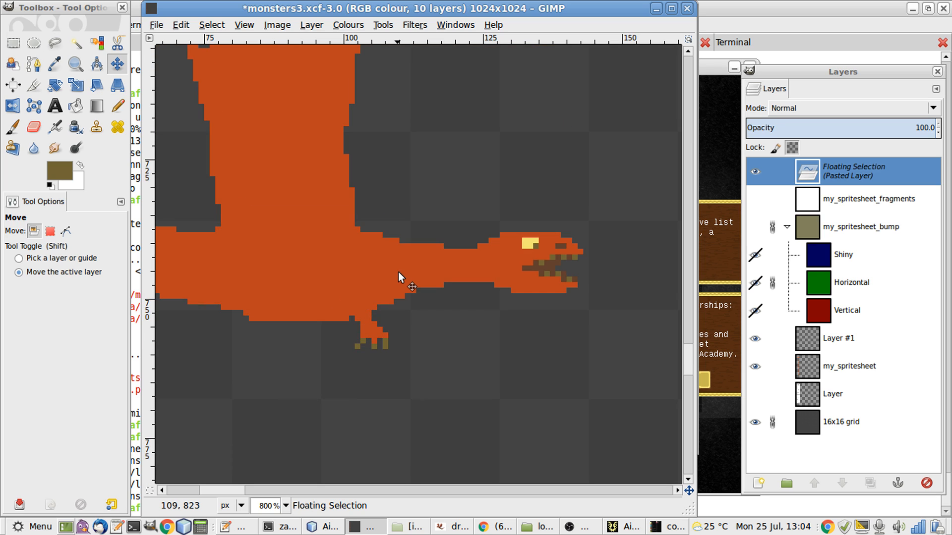
{"action": "scroll", "coordinate": [398, 273], "scroll_direction": "down", "scroll_amount": 10}
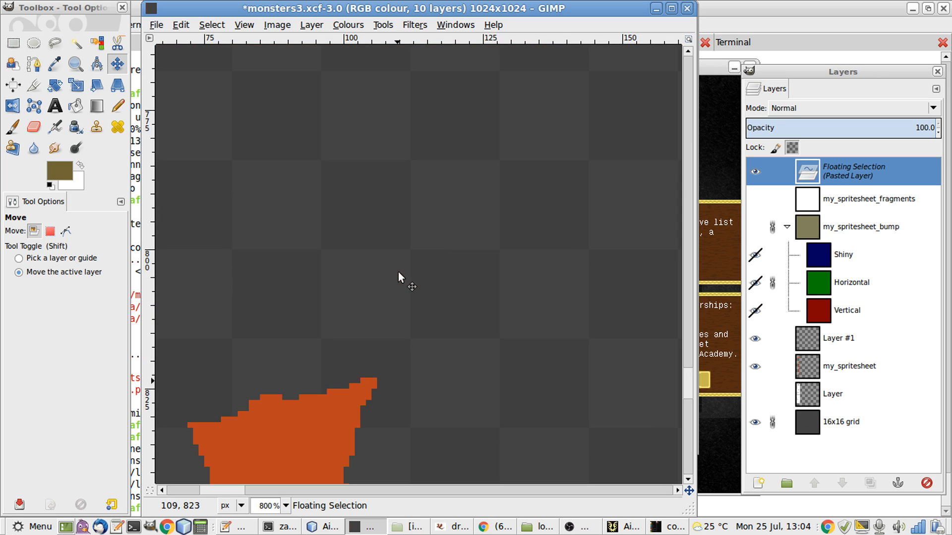
{"action": "scroll", "coordinate": [398, 272], "scroll_direction": "up", "scroll_amount": 2}
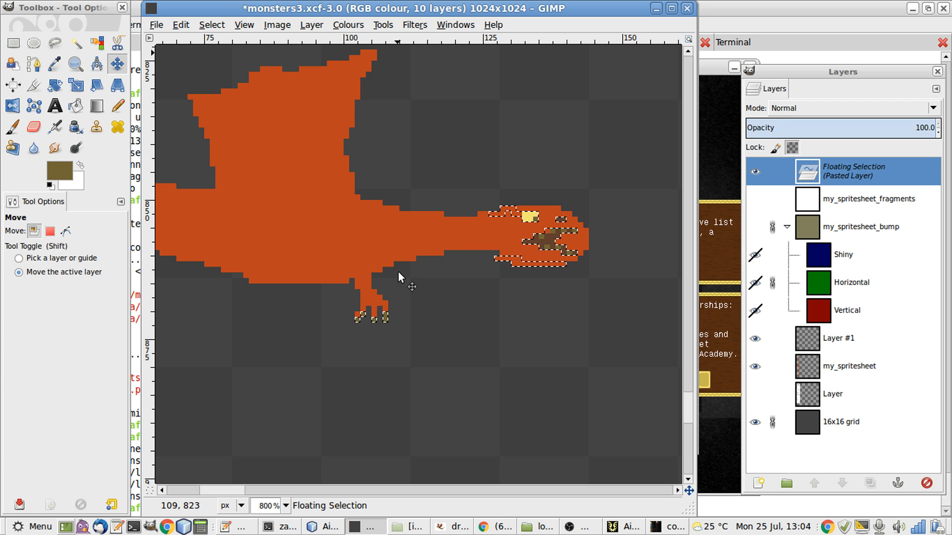
{"action": "key", "text": "r"}
{"action": "left_click", "coordinate": [398, 337]}
{"action": "left_click_drag", "start_coordinate": [398, 337], "coordinate": [332, 297]}
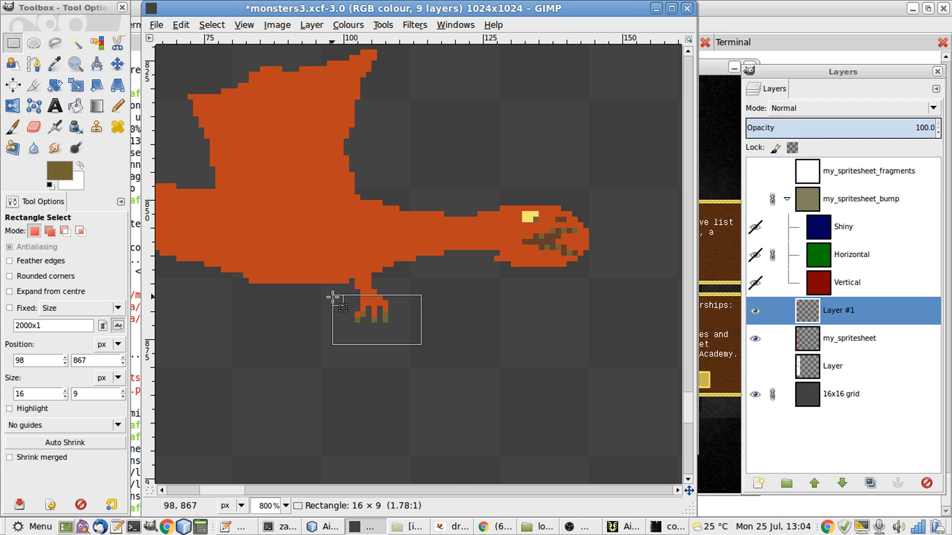
{"action": "left_click", "coordinate": [332, 296], "text": "ctrl+alt"}
{"action": "left_click", "coordinate": [332, 296]}
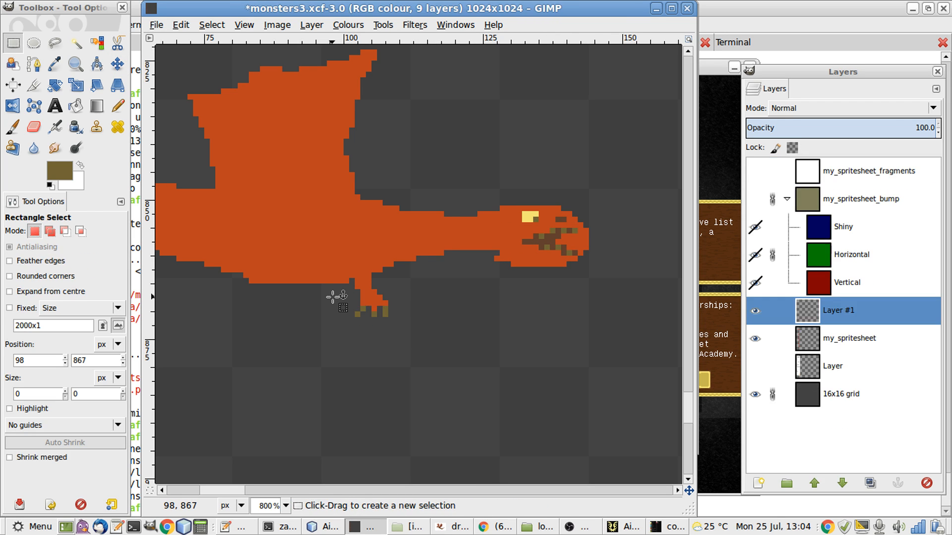
- Move the lowest dragon's hind claws, selected within a 10 by 7 pixel rectangle, up onto the hind foot and anchor them
{"action": "scroll", "coordinate": [333, 297], "scroll_direction": "left", "scroll_amount": 7}
{"action": "left_click_drag", "start_coordinate": [406, 273], "coordinate": [458, 308]}
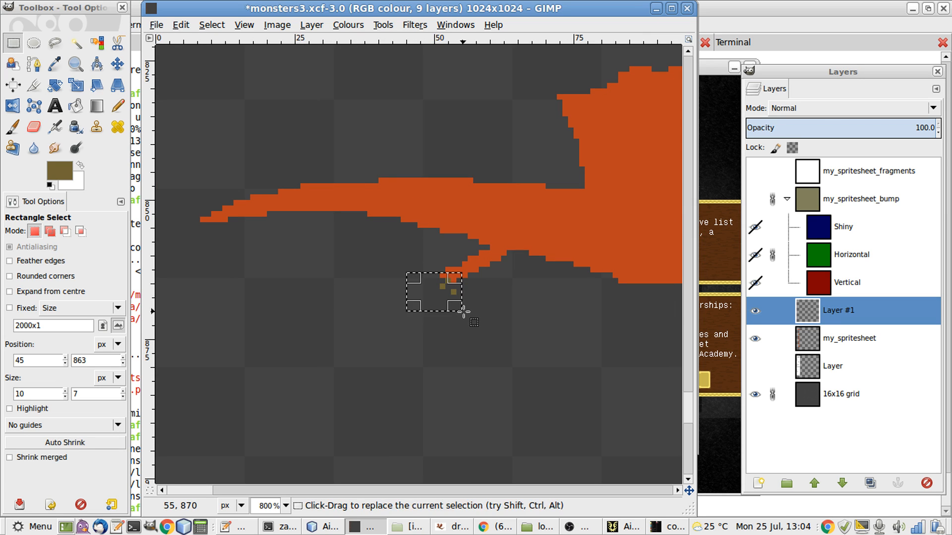
{"action": "left_click", "coordinate": [462, 311], "text": "ctrl+alt"}
{"action": "key", "text": "m"}
{"action": "key", "text": "r"}
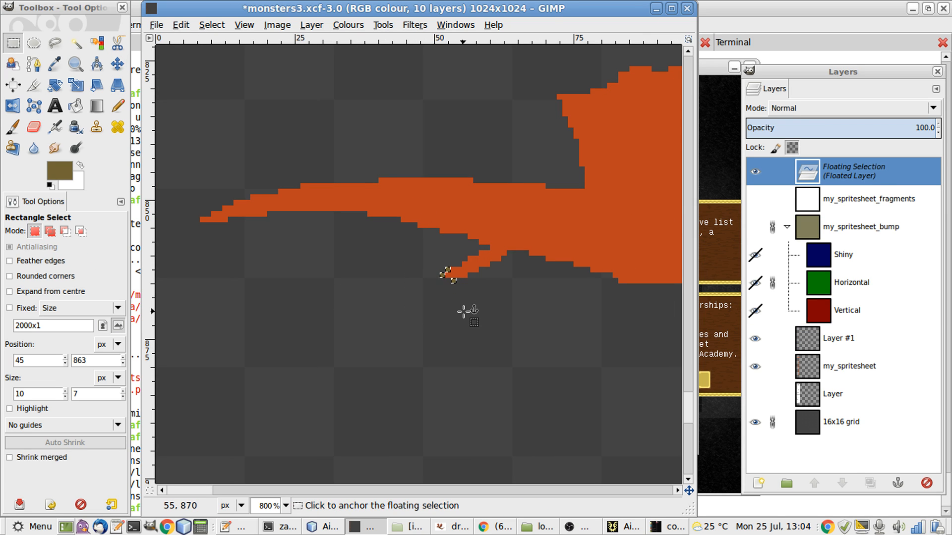
{"action": "left_click", "coordinate": [463, 311]}
- Sample the dragon's orange and pencil in the gap on Layer #1 where the lowest dragon's lower jaw meets its neck
{"action": "scroll", "coordinate": [463, 312], "scroll_direction": "right", "scroll_amount": 8}
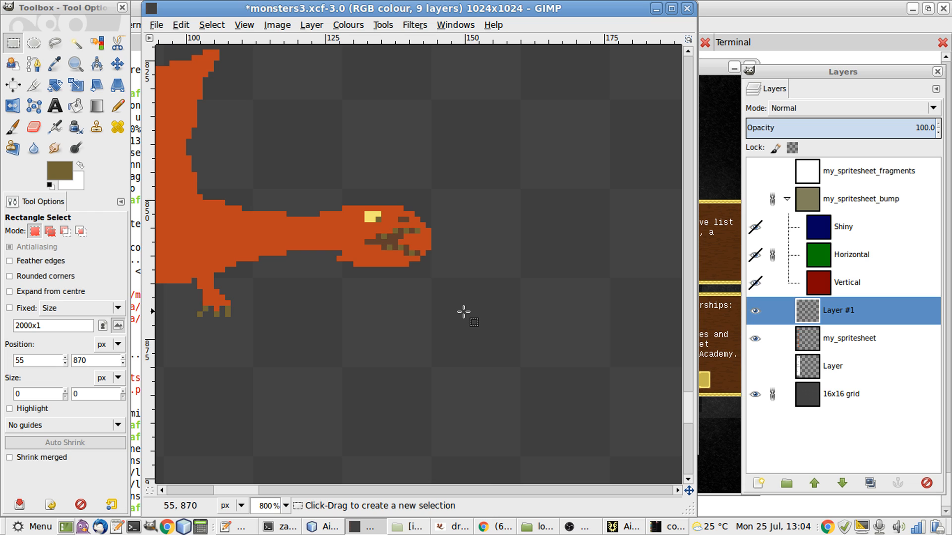
{"action": "scroll", "coordinate": [456, 311], "scroll_direction": "up", "scroll_amount": 2}
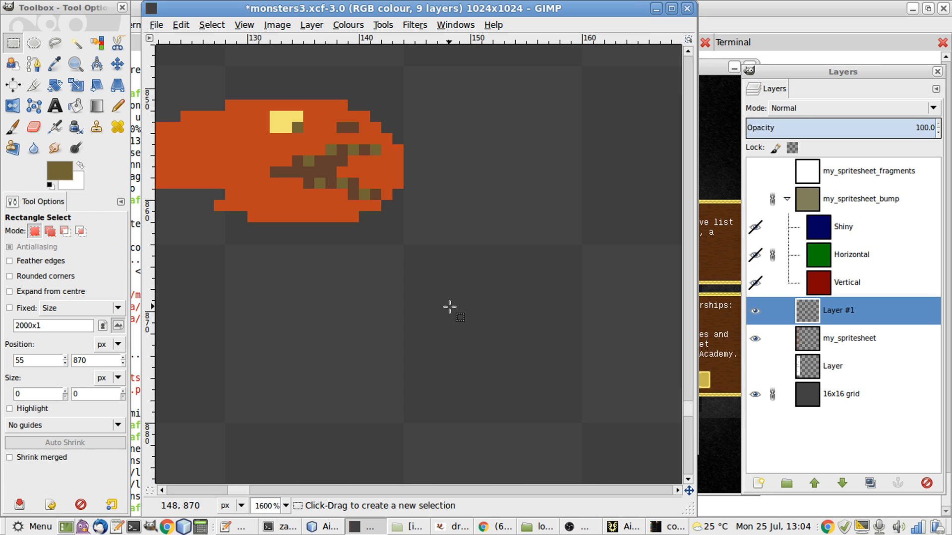
{"action": "scroll", "coordinate": [449, 307], "scroll_direction": "left", "scroll_amount": 6}
{"action": "key", "text": "o"}
{"action": "left_click", "coordinate": [507, 304]}
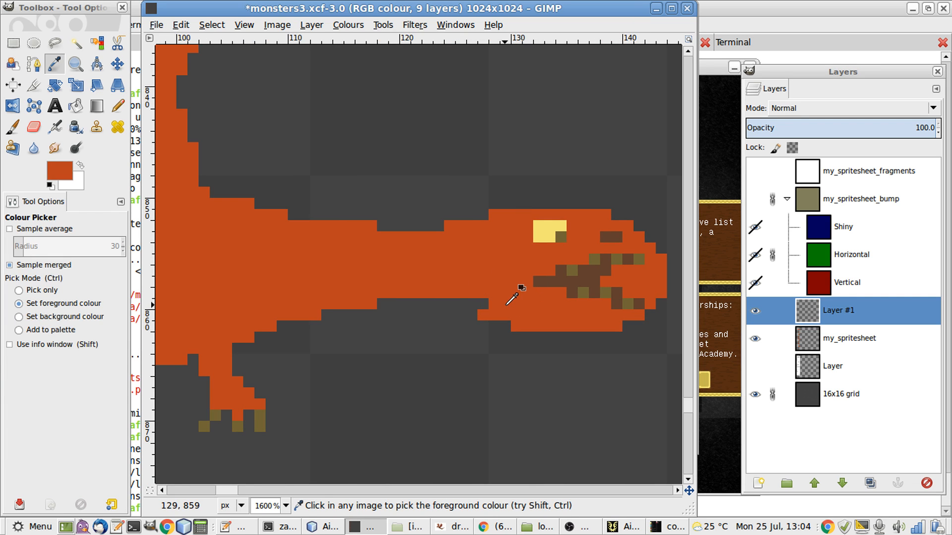
{"action": "key", "text": "n"}
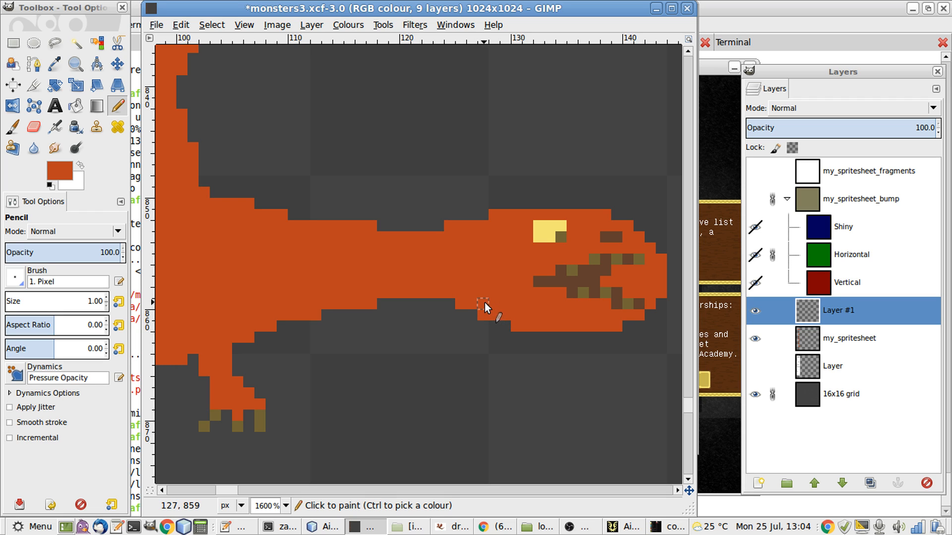
{"action": "left_click", "coordinate": [484, 303]}
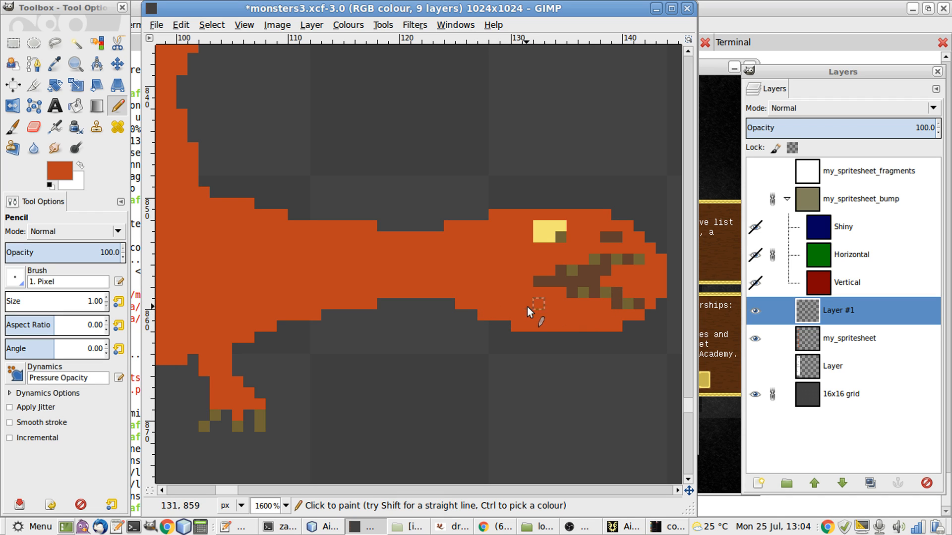
- Delete the orange pixels in front of the lowest dragon's open mouth and snout on the my_spritesheet layer
{"action": "scroll", "coordinate": [525, 310], "scroll_direction": "right", "scroll_amount": 5}
{"action": "scroll", "coordinate": [525, 309], "scroll_direction": "up", "scroll_amount": 2}
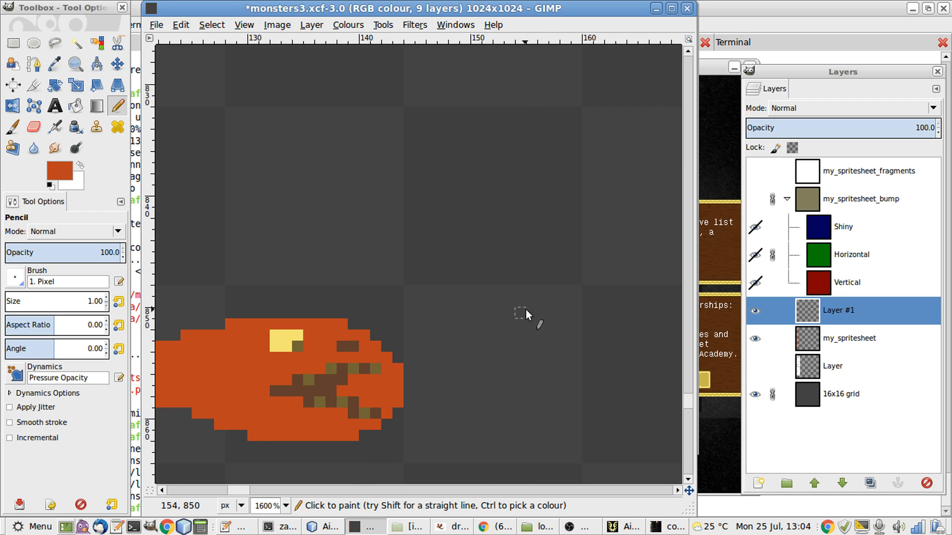
{"action": "left_click", "coordinate": [808, 344]}
{"action": "key", "text": "r"}
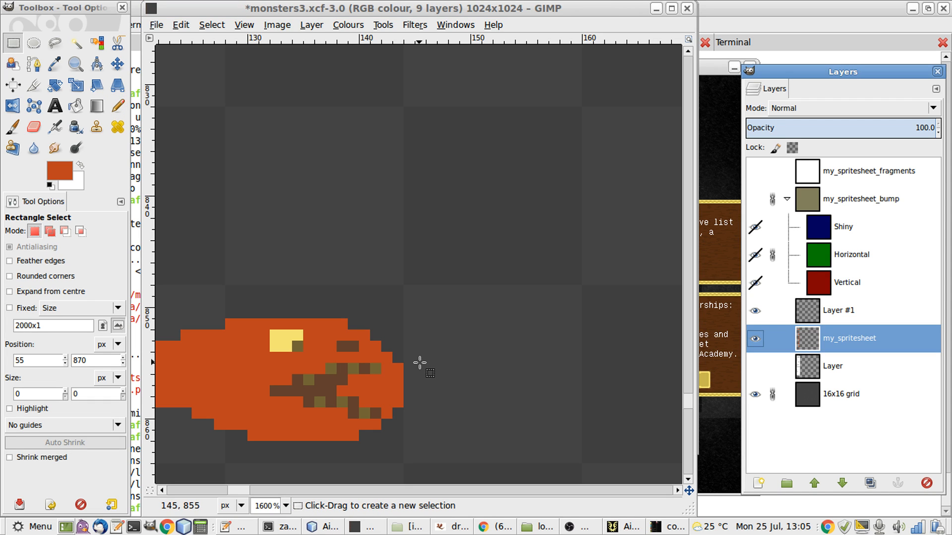
{"action": "mouse_move", "coordinate": [416, 365]}
{"action": "left_mouse_down"}
{"action": "mouse_move", "coordinate": [379, 381]}
{"action": "mouse_move", "coordinate": [361, 397]}
{"action": "mouse_move", "coordinate": [362, 408]}
{"action": "mouse_move", "coordinate": [337, 412]}
{"action": "mouse_move", "coordinate": [407, 410]}
{"action": "left_mouse_up"}
{"action": "key", "text": "Delete"}
{"action": "left_click", "coordinate": [417, 431]}
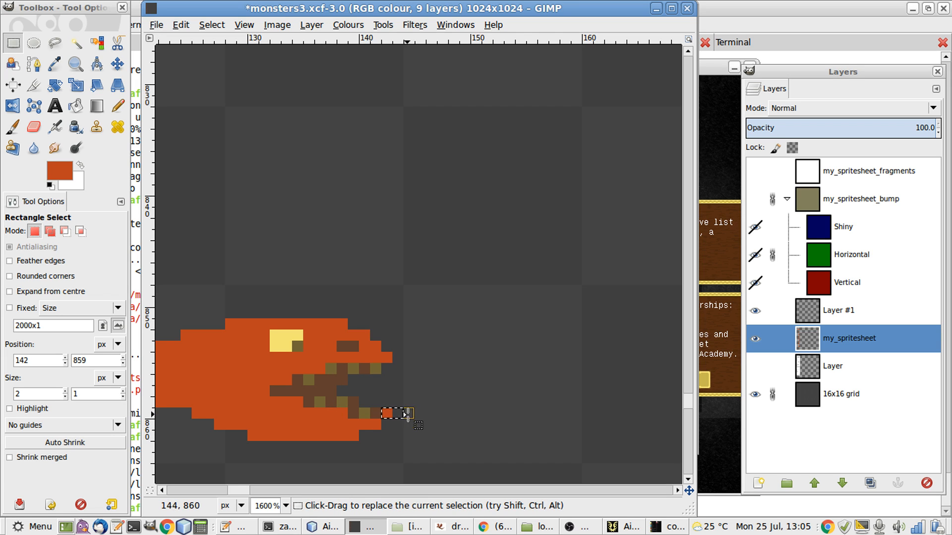
{"action": "left_click", "coordinate": [433, 402]}
{"action": "key", "text": "1"}
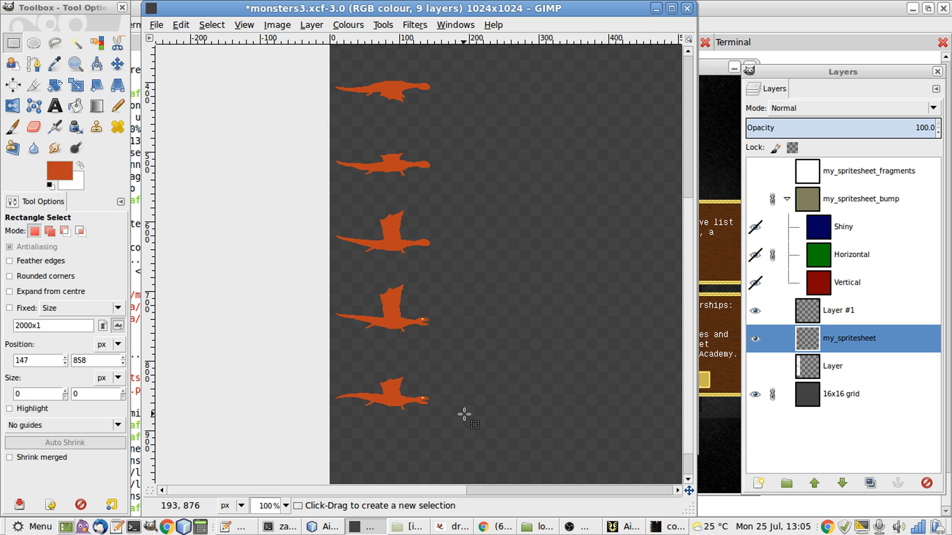
{"action": "scroll", "coordinate": [465, 414], "scroll_direction": "up", "scroll_amount": 4}
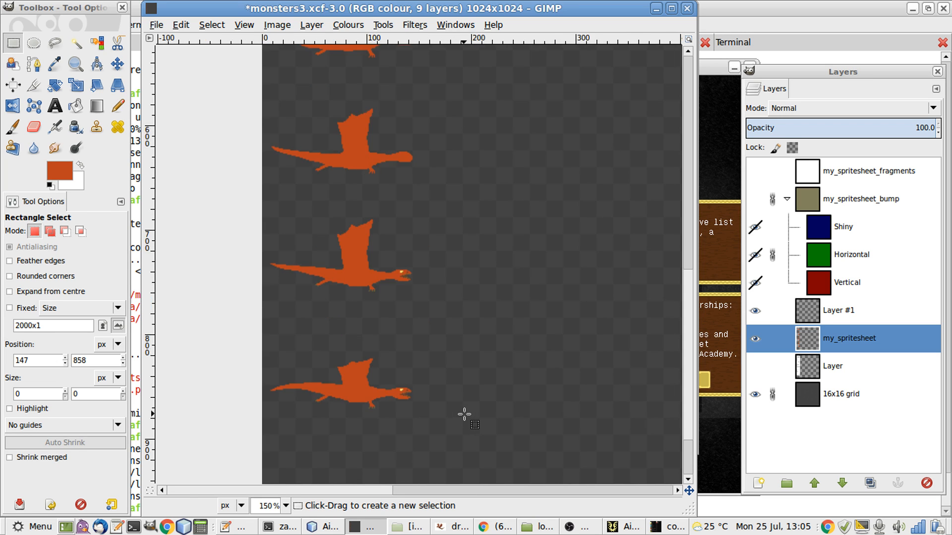
{"action": "scroll", "coordinate": [464, 414], "scroll_direction": "left", "scroll_amount": 3}
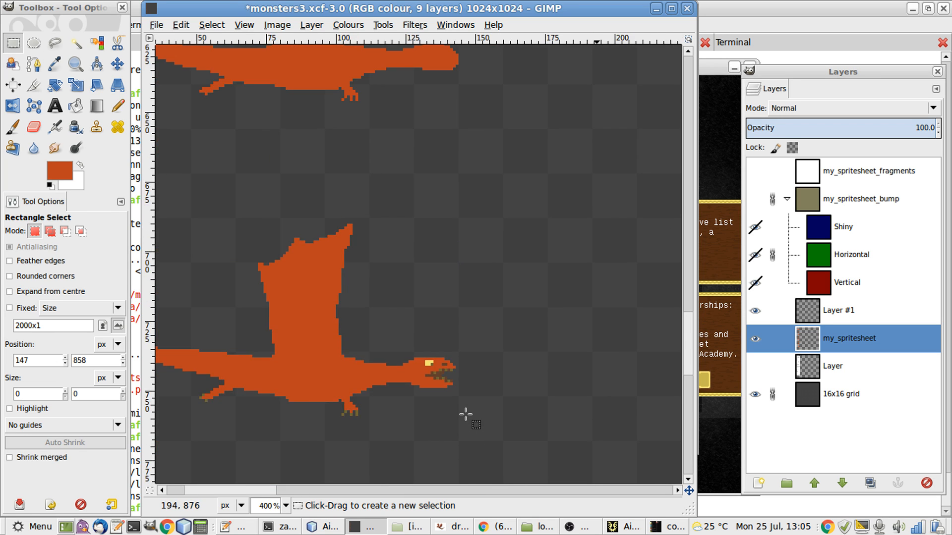
{"action": "left_click_drag", "start_coordinate": [504, 431], "coordinate": [199, 316]}
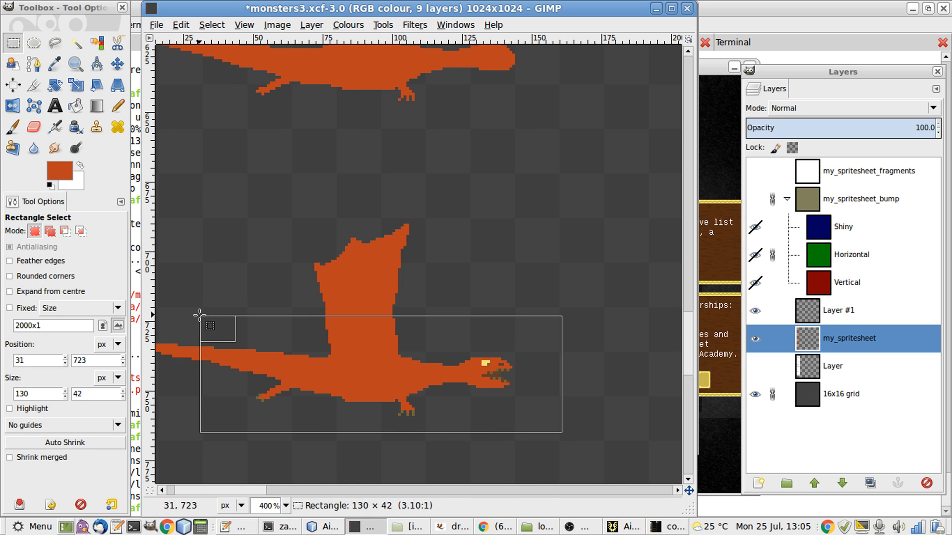
{"action": "key", "text": "ctrl+c"}
{"action": "key", "text": "ctrl+v"}
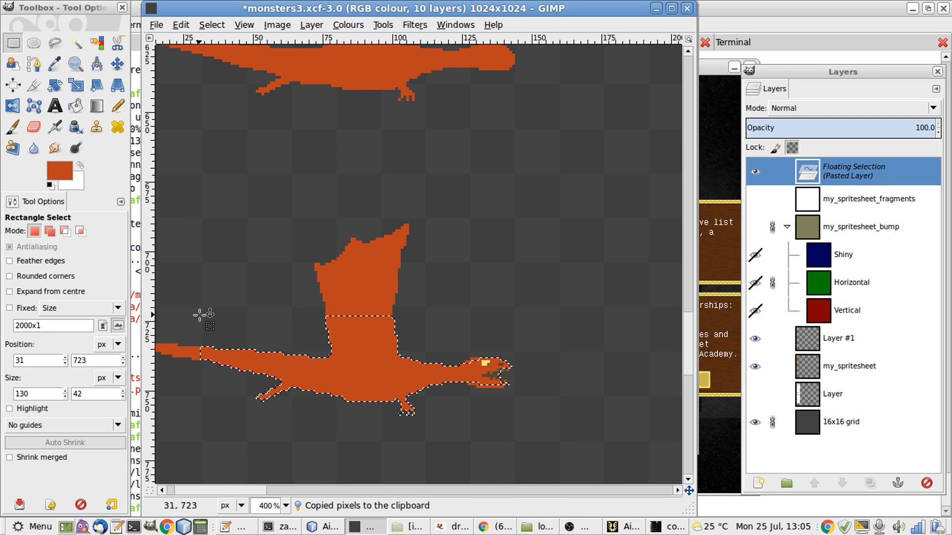
{"action": "key", "text": "ctrl+h"}
- Copy the second-lowest dragon's head details and claws from Layer #1 and paste them as a floating selection
{"action": "left_click", "coordinate": [812, 315]}
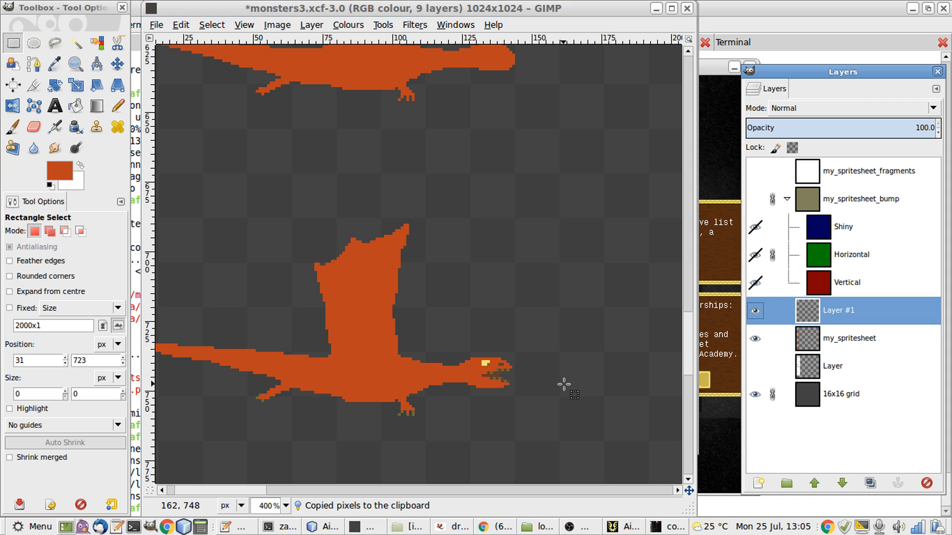
{"action": "left_click_drag", "start_coordinate": [548, 460], "coordinate": [228, 290]}
{"action": "key", "text": "ctrl+c"}
{"action": "key", "text": "ctrl+v"}
{"action": "key", "text": "m"}
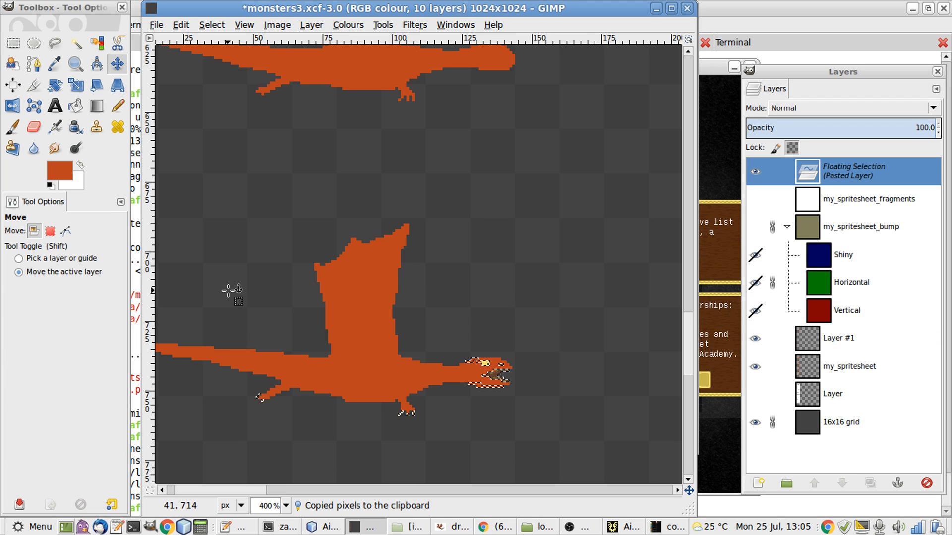
- Move the pasted head details and claws straight up onto the dragon in the row above and anchor them
{"action": "key", "text": "Up"}
{"action": "key", "text": "Up"}
{"action": "key", "text": "Up"}
{"action": "key", "text": "Up"}
{"action": "key", "text": "Up"}
{"action": "key", "text": "Up"}
{"action": "key", "text": "Up"}
{"action": "key", "text": "Up"}
{"action": "key", "text": "Up"}
{"action": "key", "text": "Up"}
{"action": "key", "text": "Up"}
{"action": "key", "text": "Up"}
{"action": "key", "text": "Up"}
{"action": "key", "text": "Up"}
{"action": "key", "text": "Up"}
{"action": "key", "text": "Up"}
{"action": "key", "text": "Up"}
{"action": "key", "text": "Up"}
{"action": "key", "text": "Up"}
{"action": "key", "text": "Up"}
{"action": "key", "text": "shift+Up"}
{"action": "key", "text": "shift+Up"}
{"action": "key", "text": "shift+Up"}
{"action": "key", "text": "shift+Up"}
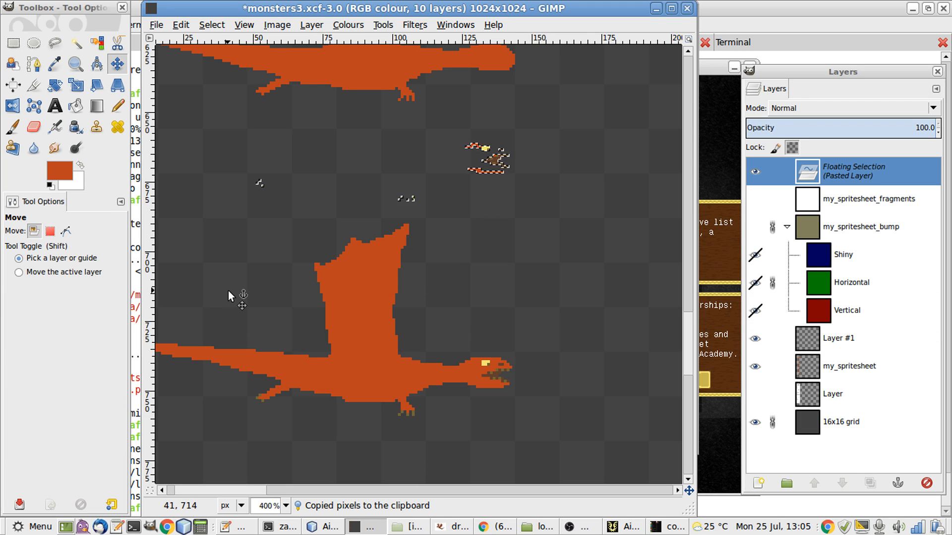
{"action": "scroll", "coordinate": [343, 391], "scroll_direction": "up", "scroll_amount": 6}
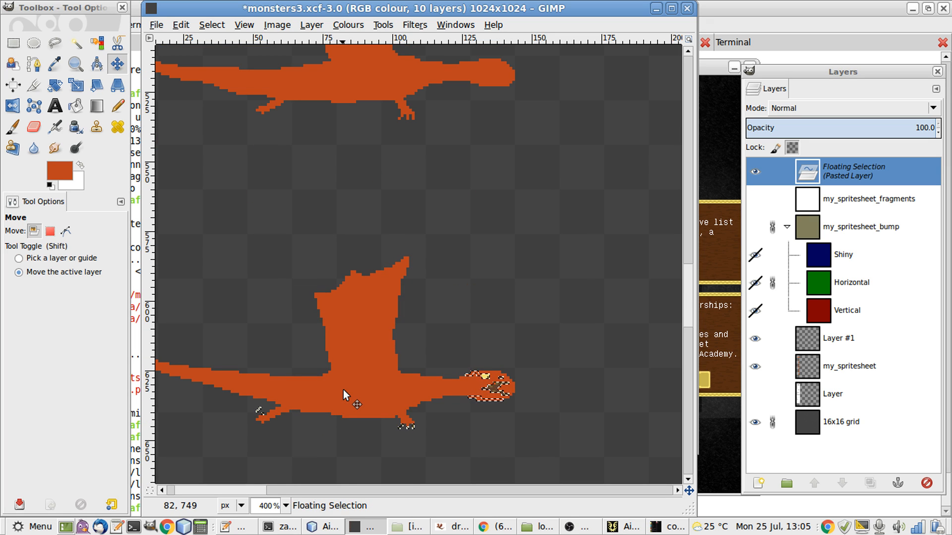
{"action": "key", "text": "r"}
{"action": "left_click", "coordinate": [475, 435]}
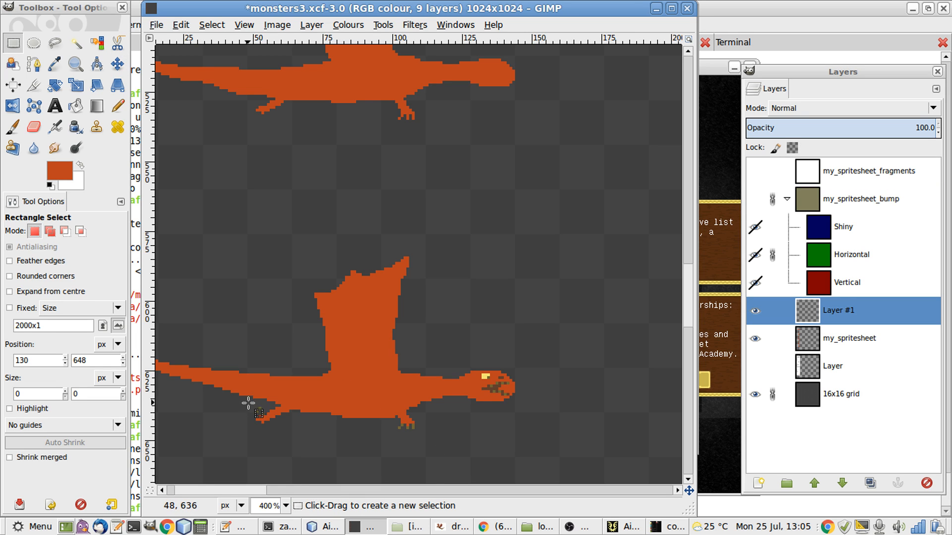
- Move this dragon's hind claws down on Layer #1 to meet the hind foot and anchor them
{"action": "left_click_drag", "start_coordinate": [247, 399], "coordinate": [286, 437]}
{"action": "key", "text": "ctrl+c"}
{"action": "key", "text": "ctrl+v"}
{"action": "key", "text": "m"}
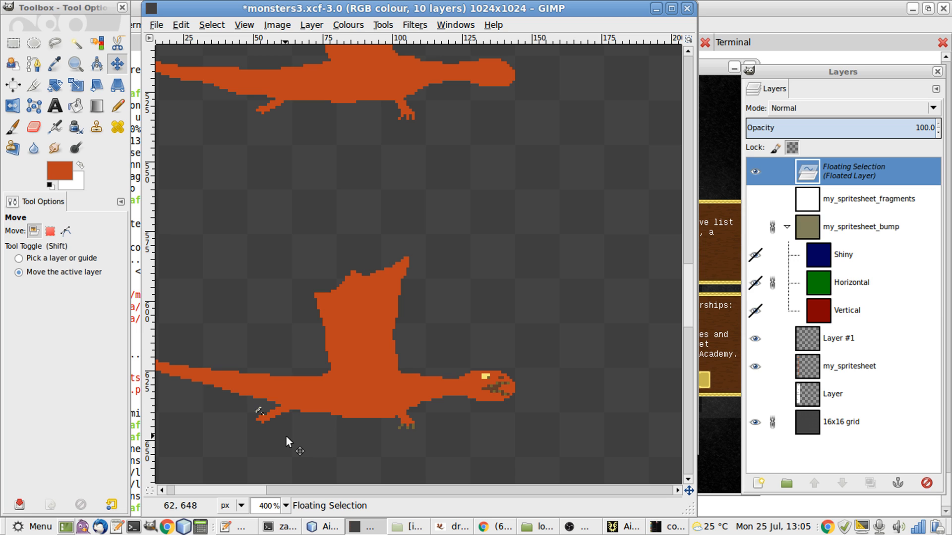
{"action": "key", "text": "r"}
{"action": "left_click", "coordinate": [287, 436]}
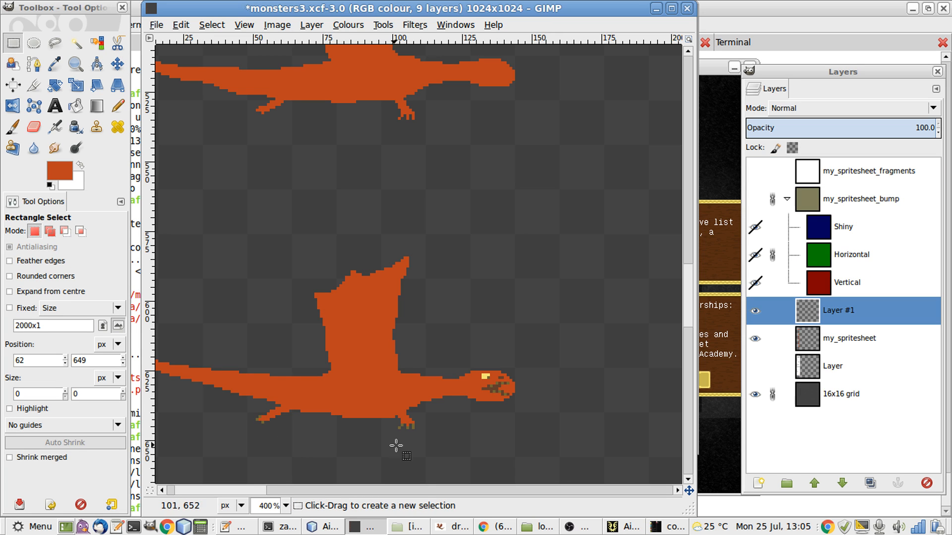
- Clear the orange filling this dragon's open mouth and surplus snout pixels on the my_spritesheet layer
{"action": "scroll", "coordinate": [551, 431], "scroll_direction": "up", "scroll_amount": 3, "text": "ctrl"}
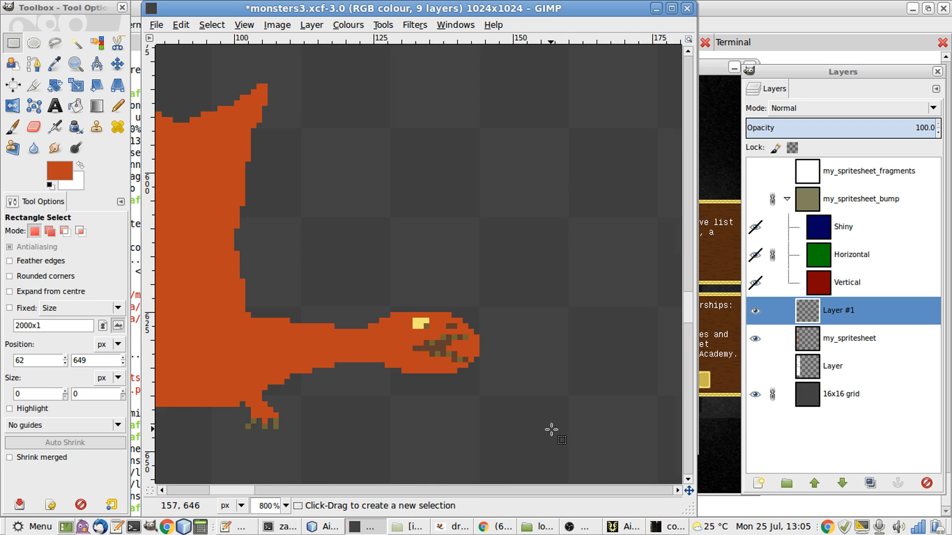
{"action": "left_click", "coordinate": [869, 342]}
{"action": "left_click_drag", "start_coordinate": [469, 338], "coordinate": [443, 340]}
{"action": "left_click", "coordinate": [483, 342]}
{"action": "left_click", "coordinate": [557, 345]}
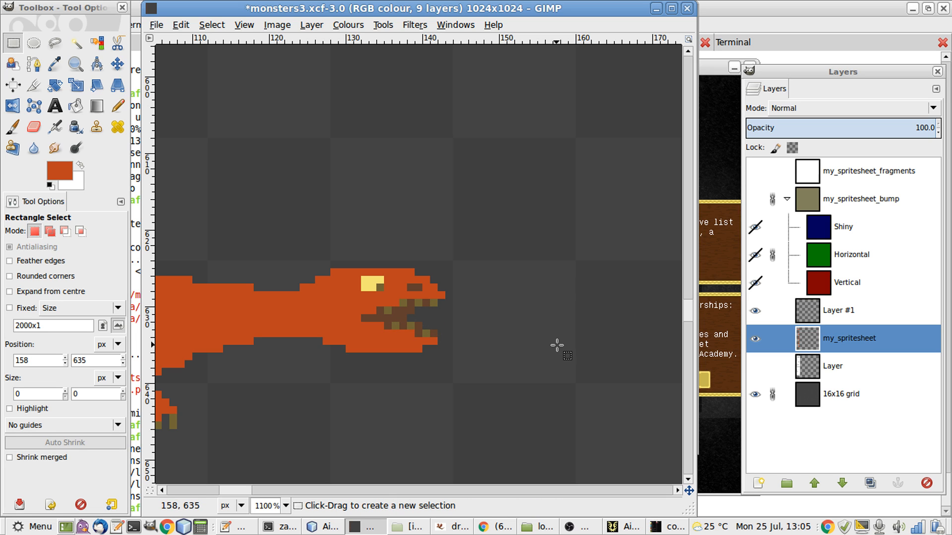
- Copy this dragon's head details and claws on Layer #1 within a 128 by 60 pixel rectangle and paste them
{"action": "scroll", "coordinate": [558, 346], "scroll_direction": "left", "scroll_amount": 2}
{"action": "scroll", "coordinate": [557, 346], "scroll_direction": "up", "scroll_amount": 1}
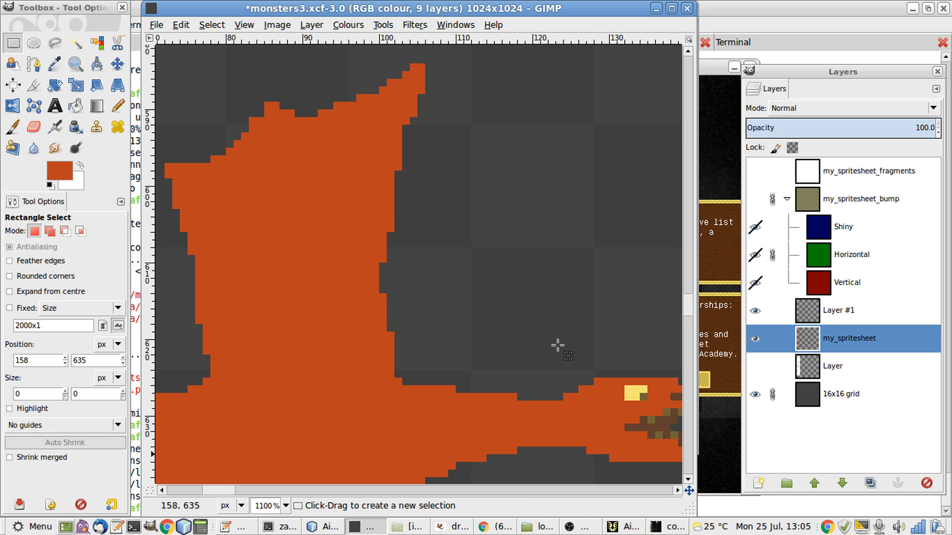
{"action": "scroll", "coordinate": [558, 346], "scroll_direction": "down", "scroll_amount": 5}
{"action": "left_click_drag", "start_coordinate": [601, 363], "coordinate": [389, 257]}
{"action": "left_click", "coordinate": [790, 312]}
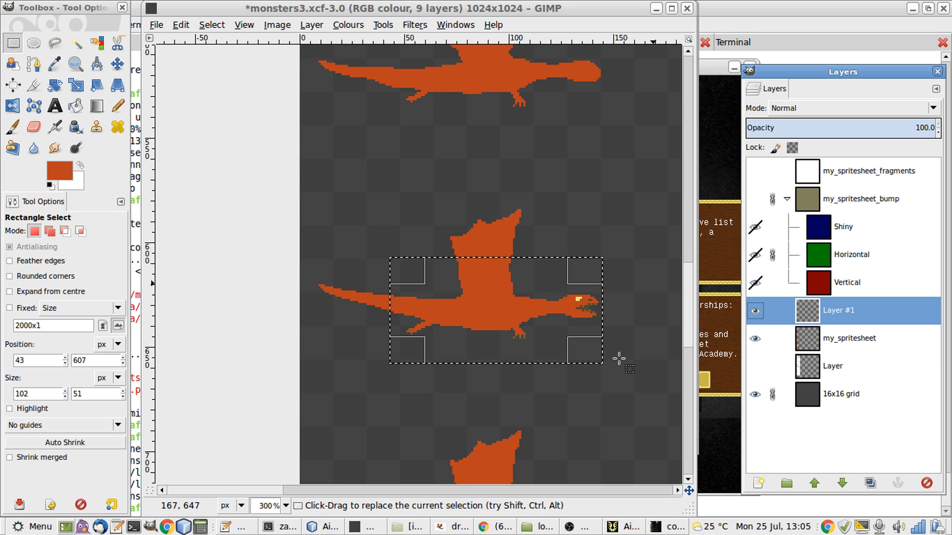
{"action": "left_click", "coordinate": [612, 377]}
{"action": "left_click_drag", "start_coordinate": [620, 369], "coordinate": [351, 245]}
{"action": "key", "text": "ctrl+c"}
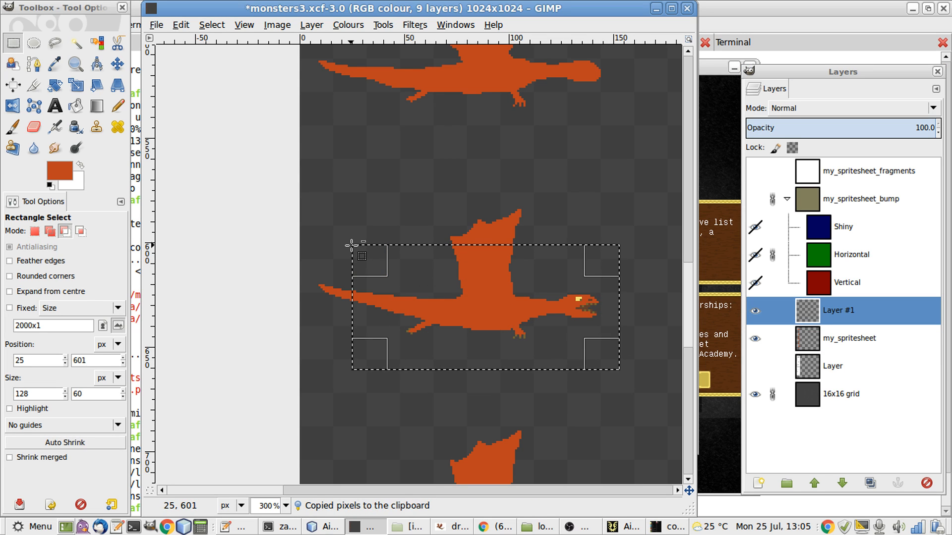
{"action": "key", "text": "ctrl+v"}
- Move the pasted head details and claws straight up onto the dragon with the short raised wing in the row above and anchor them
{"action": "key", "text": "m"}
{"action": "key", "text": "shift+Up"}
{"action": "key", "text": "shift+Up"}
{"action": "key", "text": "shift+Up"}
{"action": "key", "text": "shift+Up"}
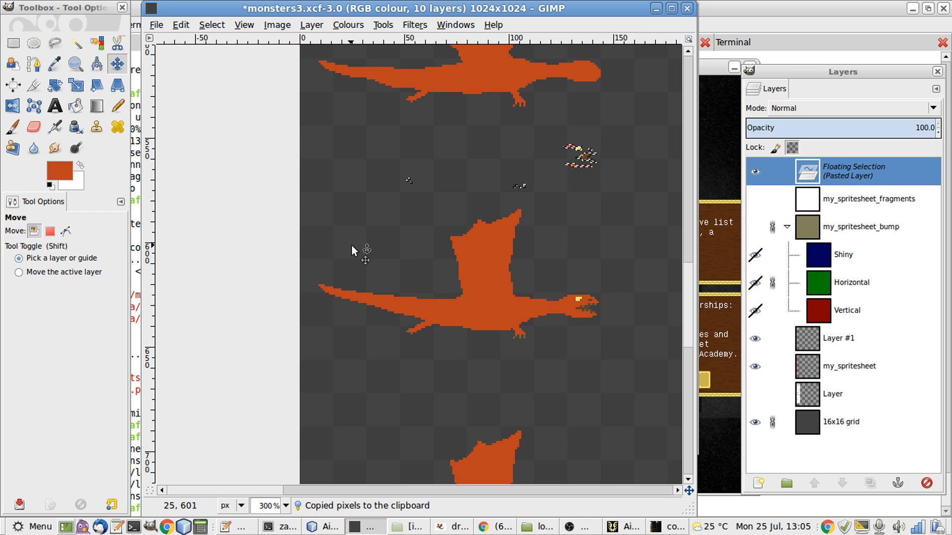
{"action": "key", "text": "shift+Up"}
{"action": "key", "text": "shift+Up"}
{"action": "key", "text": "shift+Up"}
{"action": "key", "text": "shift+Up"}
{"action": "key", "text": "shift+Up"}
{"action": "key", "text": "shift+Up"}
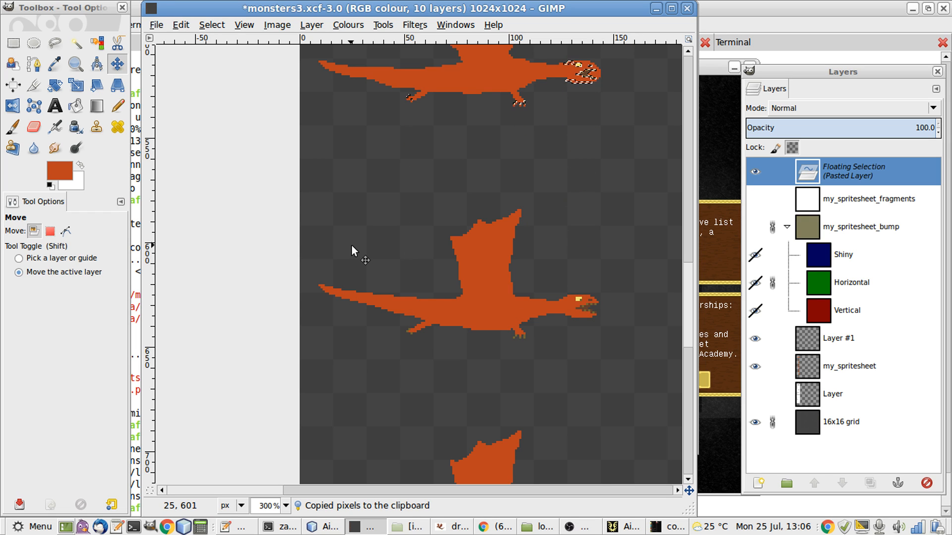
{"action": "scroll", "coordinate": [353, 245], "scroll_direction": "down", "scroll_amount": 1}
{"action": "scroll", "coordinate": [374, 260], "scroll_direction": "up", "scroll_amount": 3}
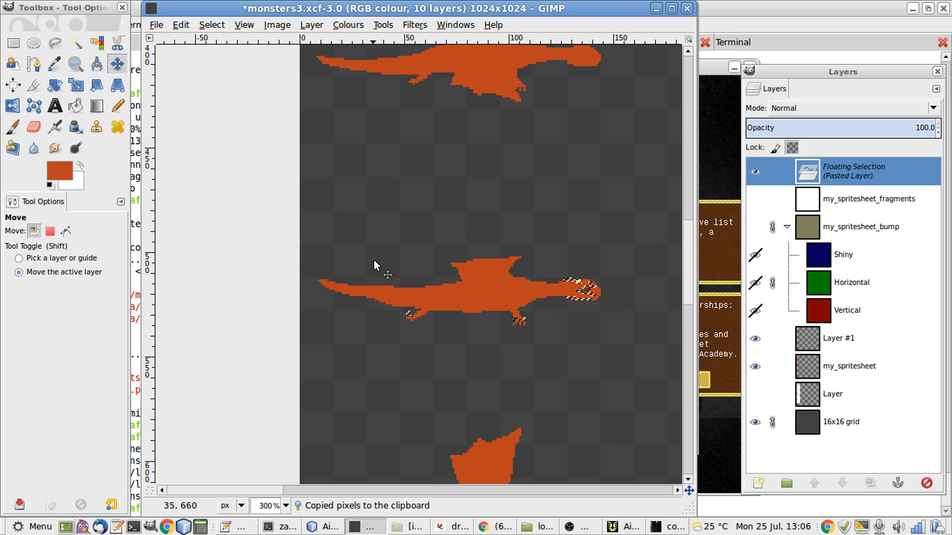
{"action": "scroll", "coordinate": [374, 260], "scroll_direction": "up", "scroll_amount": 1}
{"action": "scroll", "coordinate": [448, 299], "scroll_direction": "up", "scroll_amount": 1}
{"action": "scroll", "coordinate": [448, 299], "scroll_direction": "up", "scroll_amount": 2}
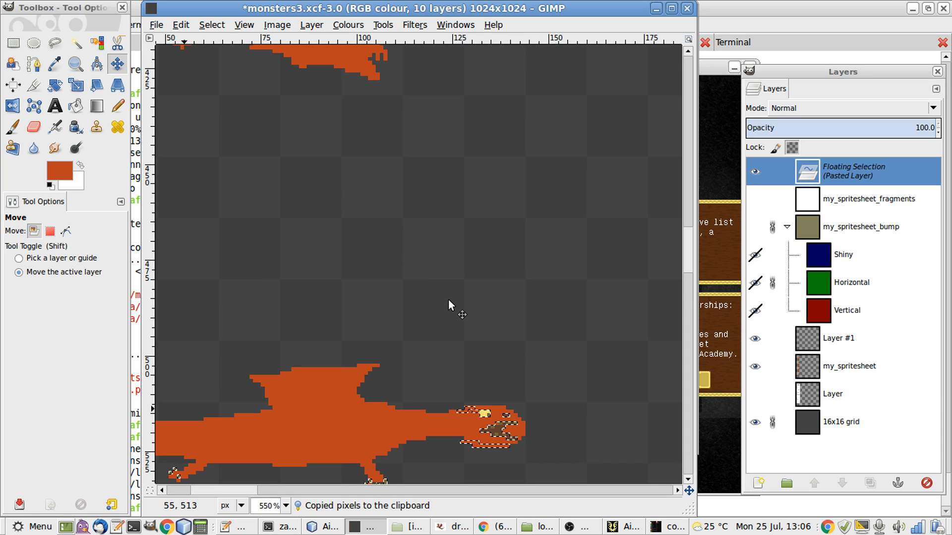
{"action": "key", "text": "r"}
{"action": "left_click", "coordinate": [448, 299]}
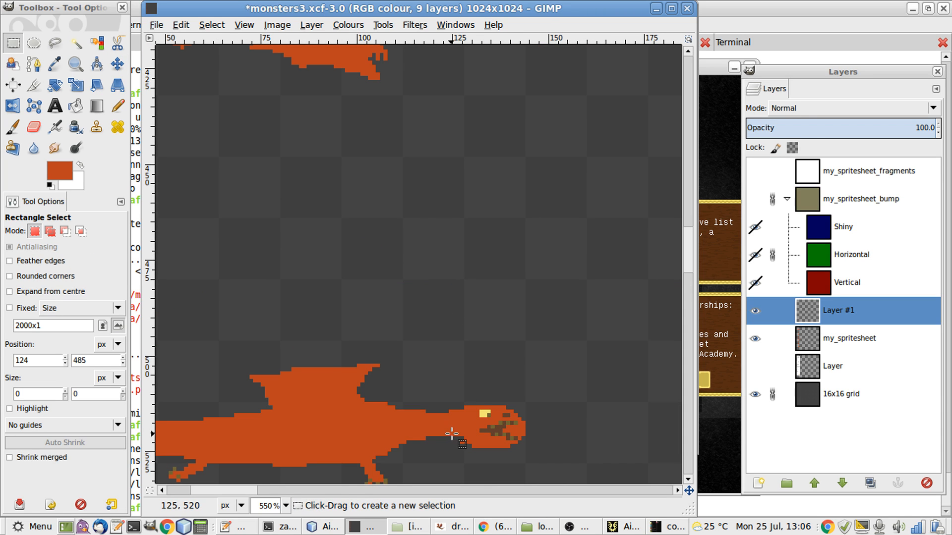
- On the my_spritesheet layer, clear the orange filling this dragon's open mouth and the surplus pixels at the tip of its lower jaw
{"action": "scroll", "coordinate": [452, 434], "scroll_direction": "up", "scroll_amount": 2}
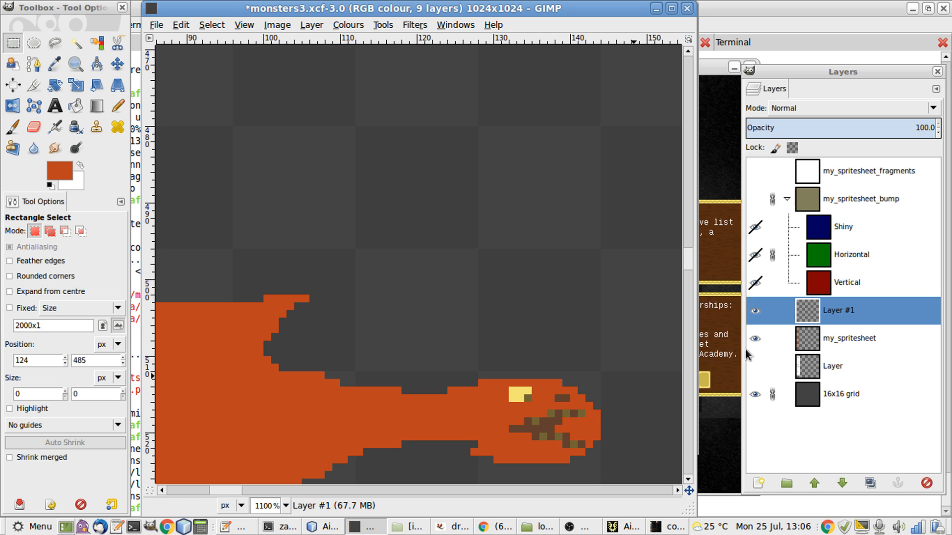
{"action": "left_click", "coordinate": [836, 341]}
{"action": "key", "text": "o"}
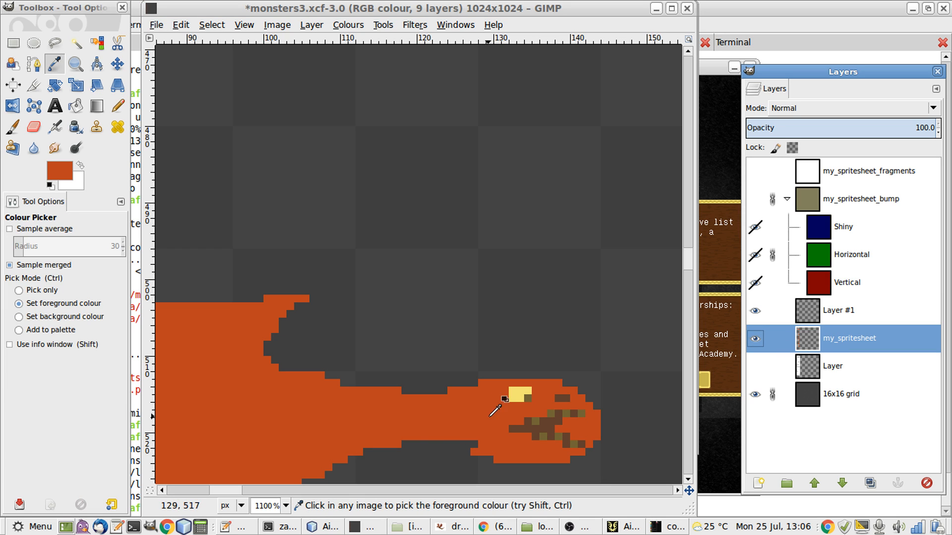
{"action": "key", "text": "n"}
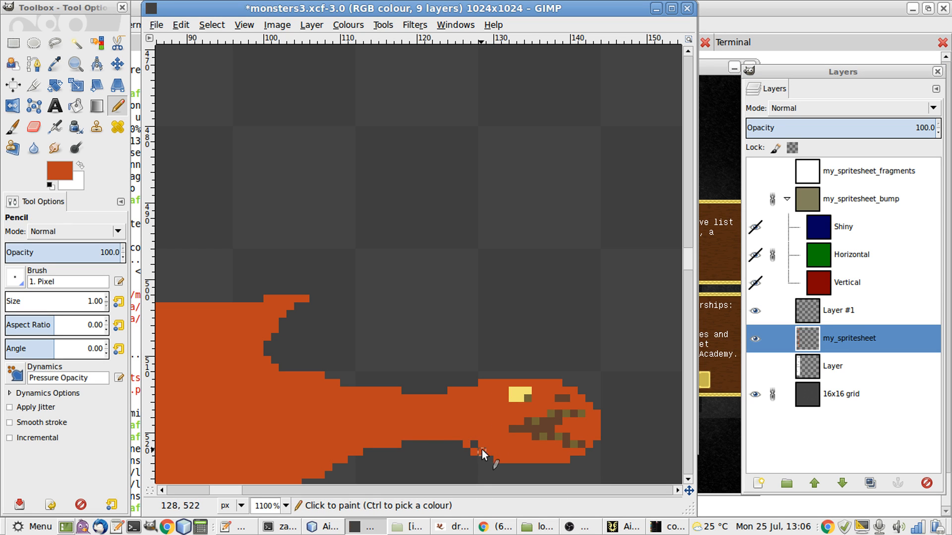
{"action": "key", "text": "ctrl+z"}
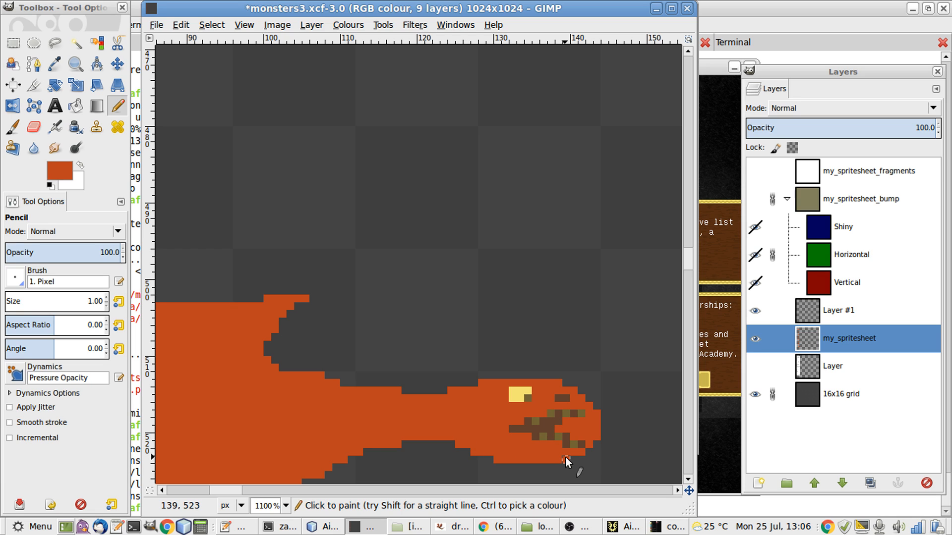
{"action": "key", "text": "r"}
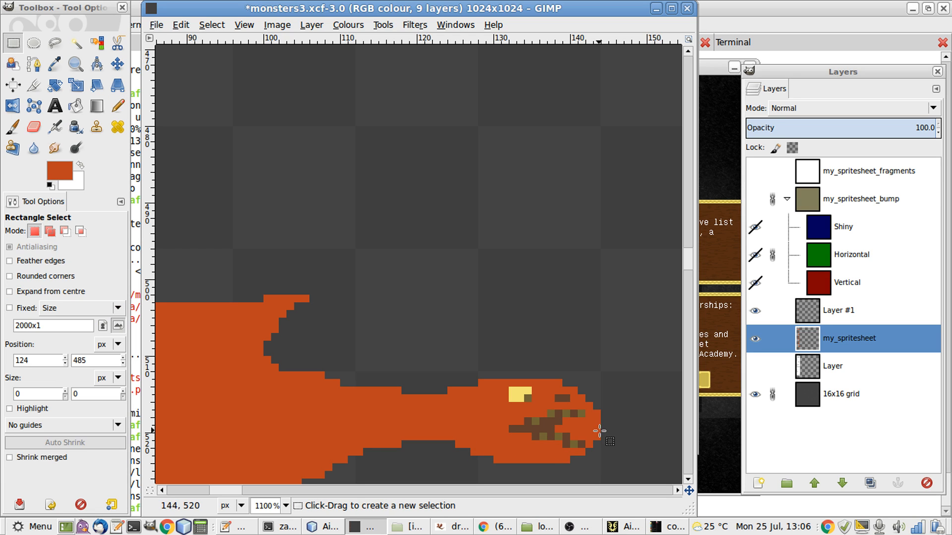
{"action": "left_click_drag", "start_coordinate": [609, 410], "coordinate": [557, 441]}
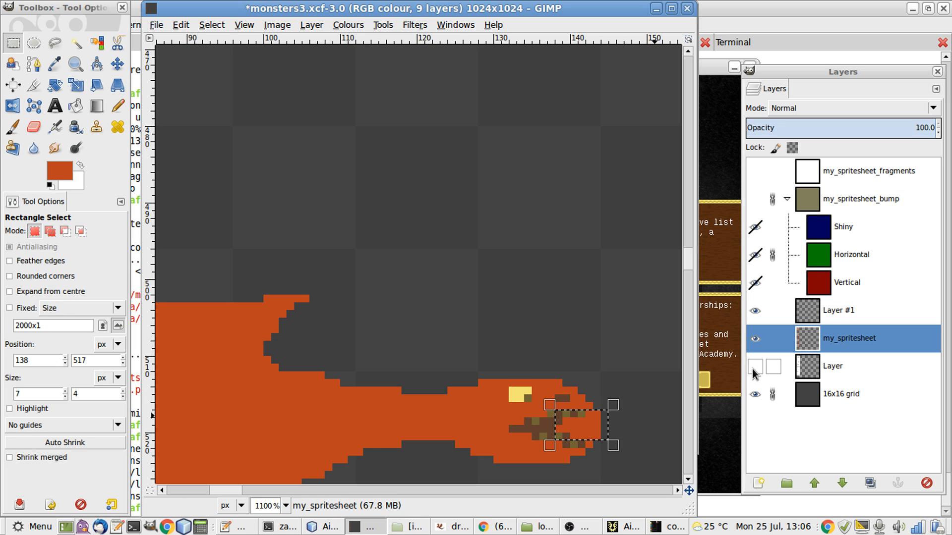
{"action": "key", "text": "Delete"}
{"action": "left_click", "coordinate": [597, 441]}
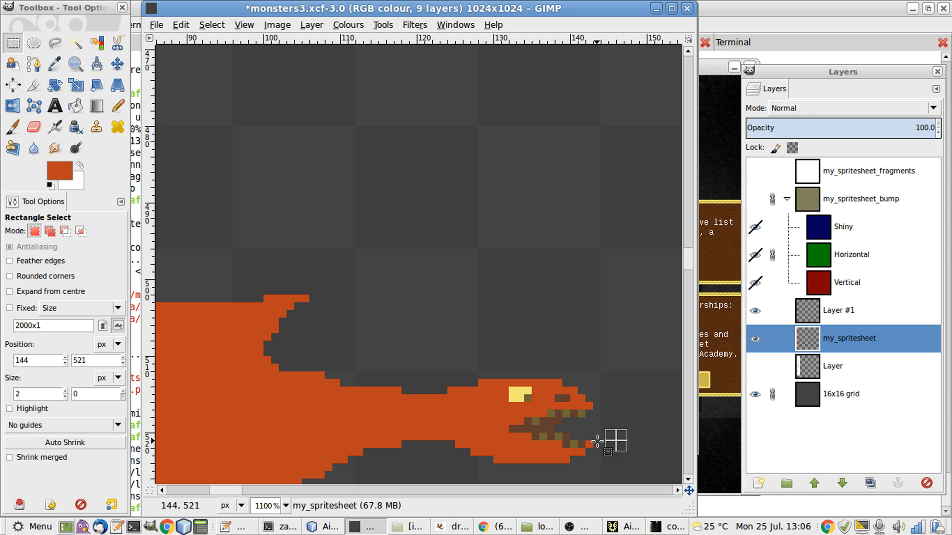
{"action": "left_click_drag", "start_coordinate": [597, 442], "coordinate": [570, 447]}
{"action": "key", "text": "Delete"}
{"action": "left_click", "coordinate": [611, 417]}
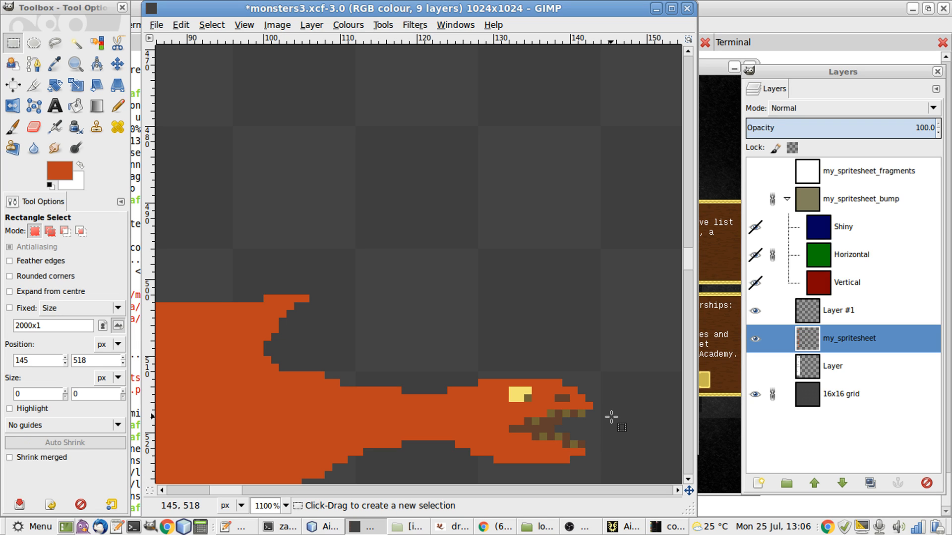
{"action": "scroll", "coordinate": [611, 417], "scroll_direction": "down", "scroll_amount": 5}
{"action": "scroll", "coordinate": [611, 416], "scroll_direction": "left", "scroll_amount": 3}
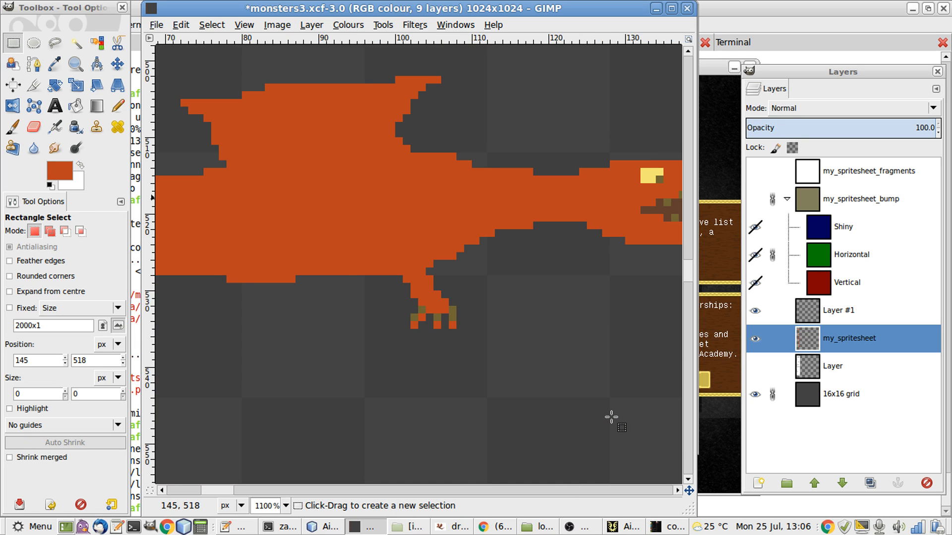
{"action": "scroll", "coordinate": [611, 417], "scroll_direction": "left", "scroll_amount": 5}
{"action": "left_click_drag", "start_coordinate": [260, 269], "coordinate": [337, 313]}
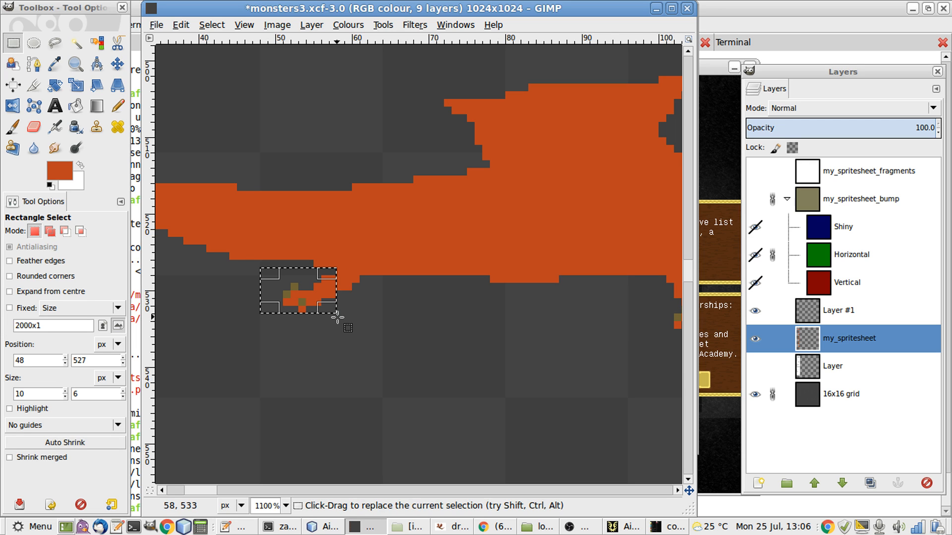
{"action": "key", "text": "shift+ctrl+l"}
{"action": "key", "text": "m"}
{"action": "key", "text": "z"}
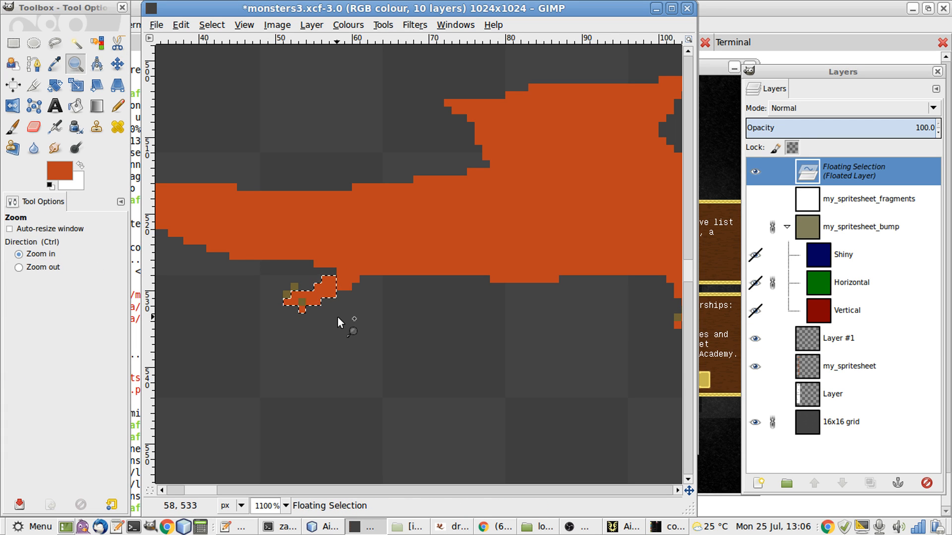
{"action": "left_click", "coordinate": [338, 318]}
{"action": "key", "text": "r"}
{"action": "key", "text": "ctrl+h"}
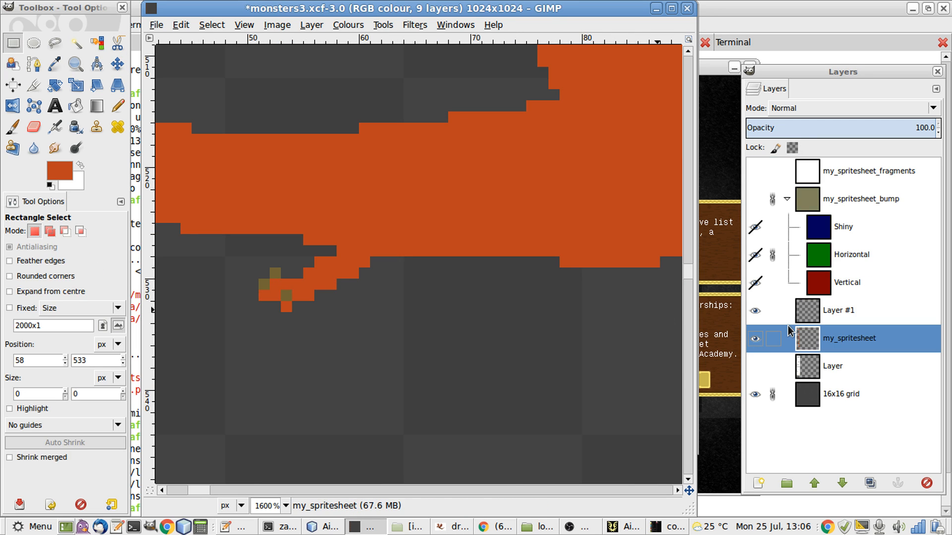
- On Layer #1, float the hind claws within an 11 by 12 pixel rectangle, move them down to the hind foot's edge and anchor them
{"action": "left_click", "coordinate": [813, 310]}
{"action": "left_click_drag", "start_coordinate": [369, 356], "coordinate": [243, 222]}
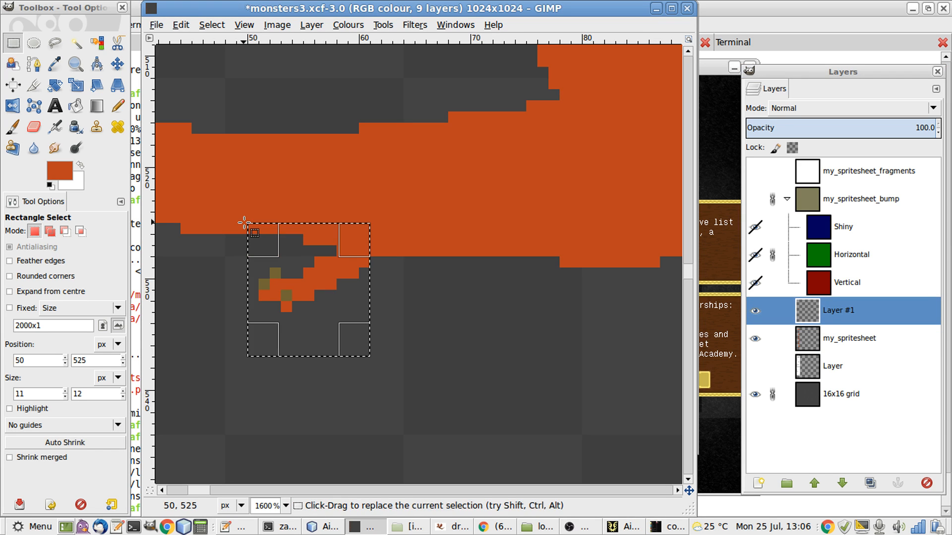
{"action": "key", "text": "shift+ctrl+l"}
{"action": "key", "text": "m"}
{"action": "key", "text": "r"}
{"action": "left_click", "coordinate": [437, 303]}
{"action": "scroll", "coordinate": [437, 303], "scroll_direction": "down", "scroll_amount": 1}
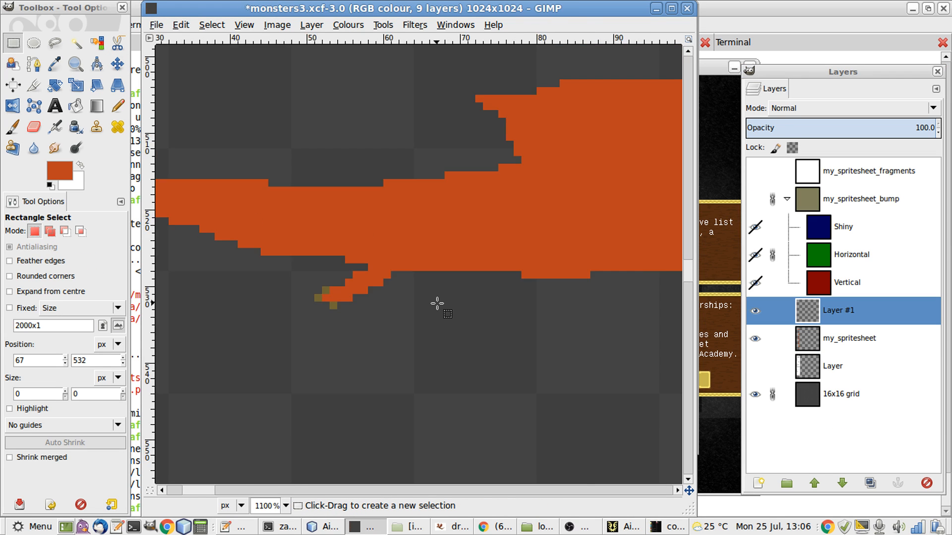
- Float the front claws on Layer #1 within a 24 by 15 pixel rectangle, move them down over the front toes and anchor them
{"action": "scroll", "coordinate": [437, 303], "scroll_direction": "down", "scroll_amount": 2}
{"action": "scroll", "coordinate": [550, 323], "scroll_direction": "right", "scroll_amount": 3}
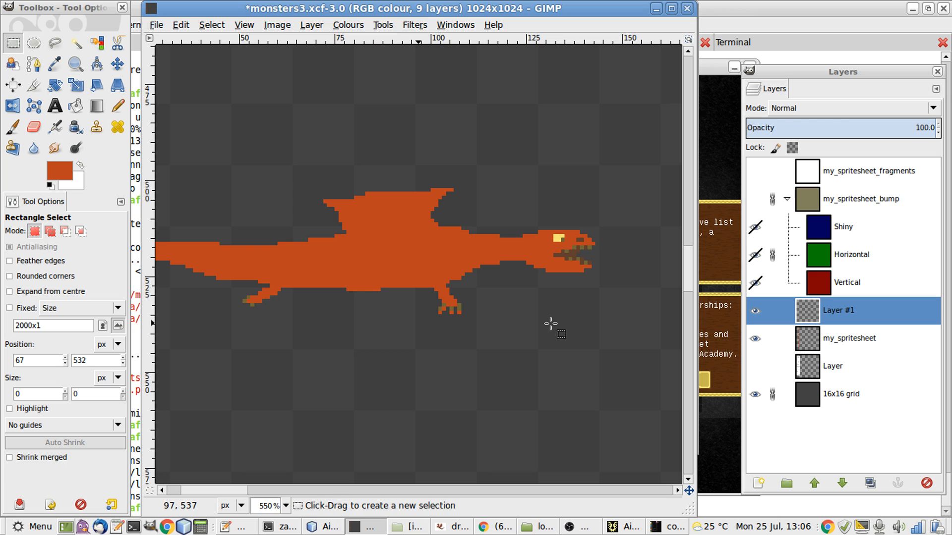
{"action": "left_click_drag", "start_coordinate": [492, 335], "coordinate": [395, 276]}
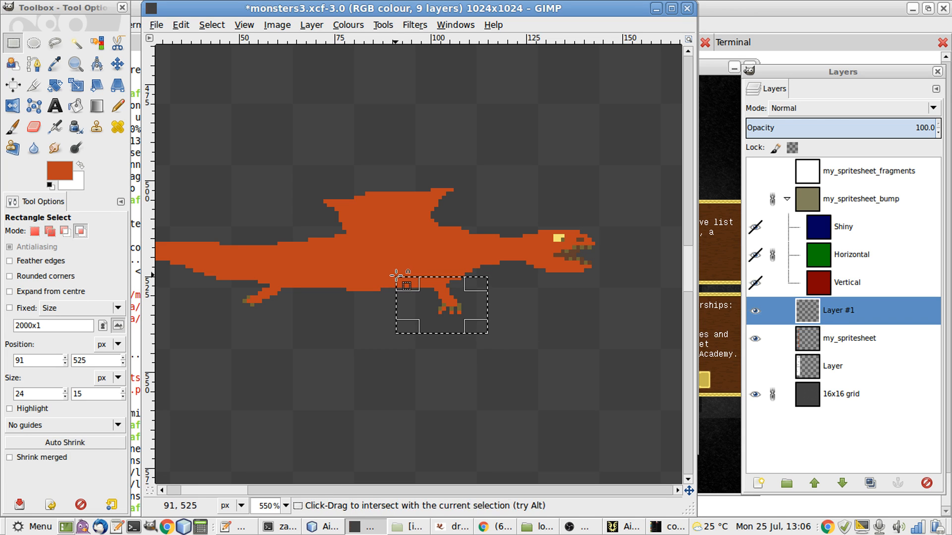
{"action": "key", "text": "shift+ctrl+l"}
{"action": "key", "text": "m"}
{"action": "key", "text": "r"}
{"action": "left_click", "coordinate": [397, 276]}
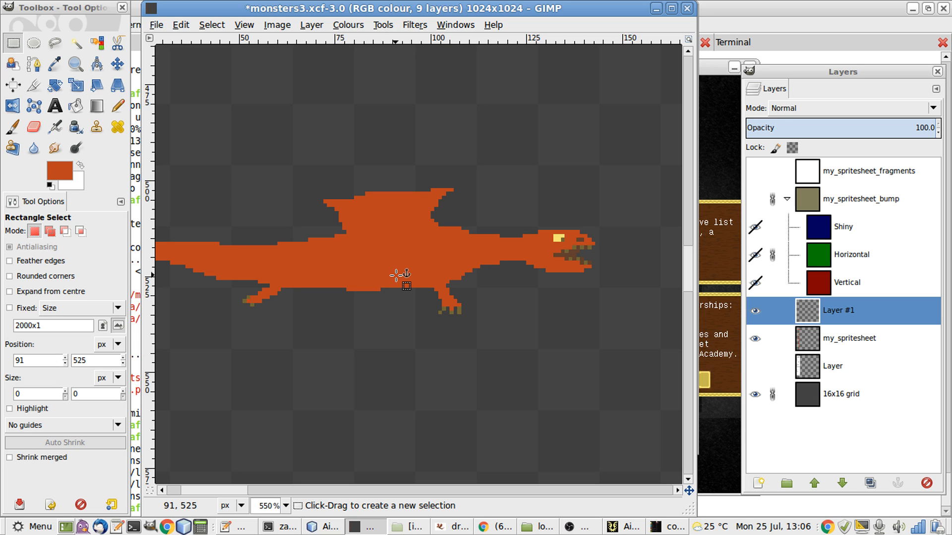
- Try to clear the pixels below the back of this dragon's lower jaw on Layer #1
{"action": "left_click_drag", "start_coordinate": [518, 262], "coordinate": [550, 283]}
{"action": "left_click", "coordinate": [586, 317]}
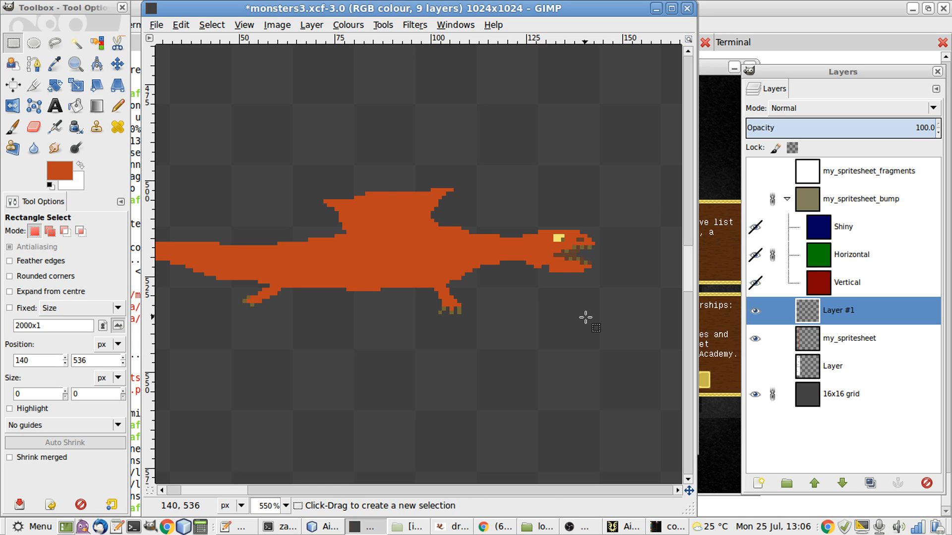
{"action": "key", "text": "ctrl+z"}
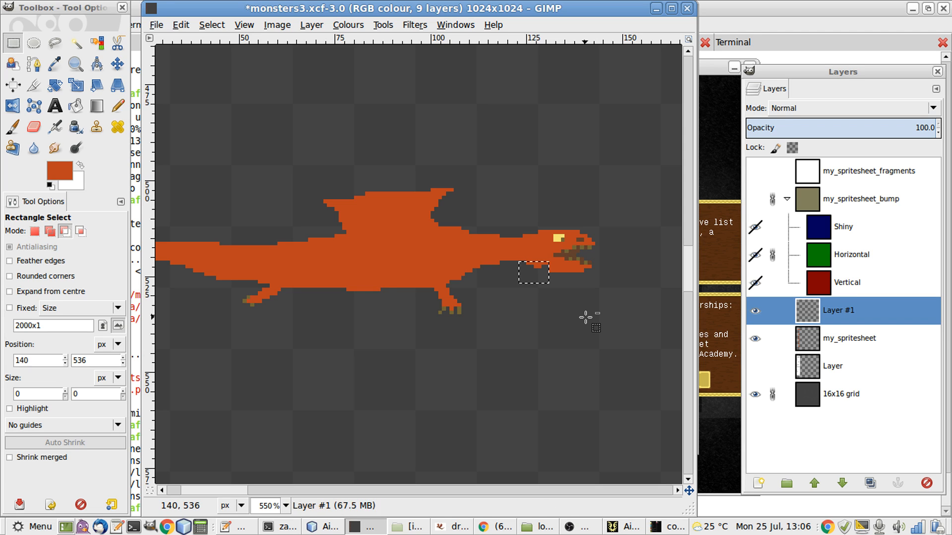
{"action": "key", "text": "ctrl+z"}
{"action": "key", "text": "ctrl+z"}
- Copy this dragon's head details and claws on Layer #1 within a 177 by 51 pixel rectangle and paste them
{"action": "scroll", "coordinate": [572, 307], "scroll_direction": "up", "scroll_amount": 3}
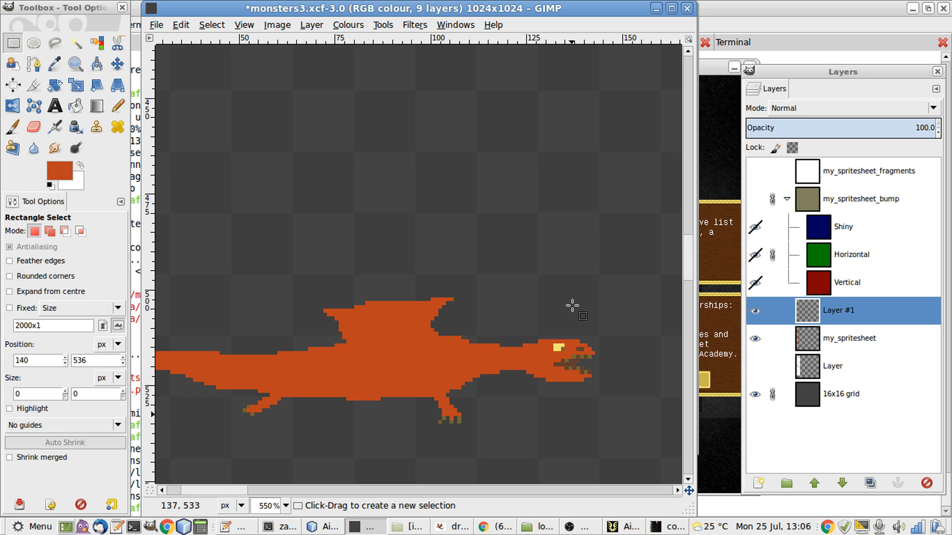
{"action": "scroll", "coordinate": [572, 306], "scroll_direction": "left", "scroll_amount": 3}
{"action": "scroll", "coordinate": [572, 307], "scroll_direction": "up", "scroll_amount": 6}
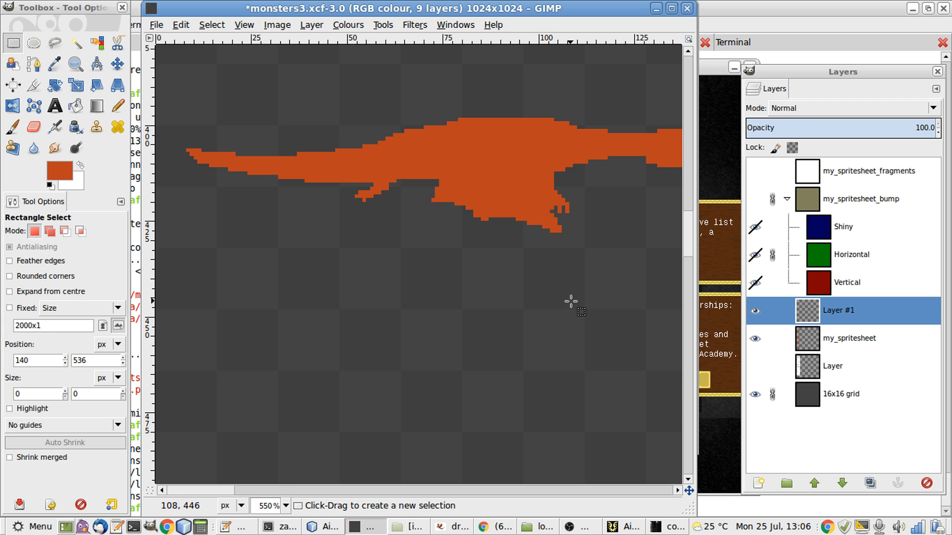
{"action": "scroll", "coordinate": [571, 301], "scroll_direction": "up", "scroll_amount": 3}
{"action": "scroll", "coordinate": [571, 302], "scroll_direction": "down", "scroll_amount": 2}
{"action": "scroll", "coordinate": [571, 301], "scroll_direction": "down", "scroll_amount": 2}
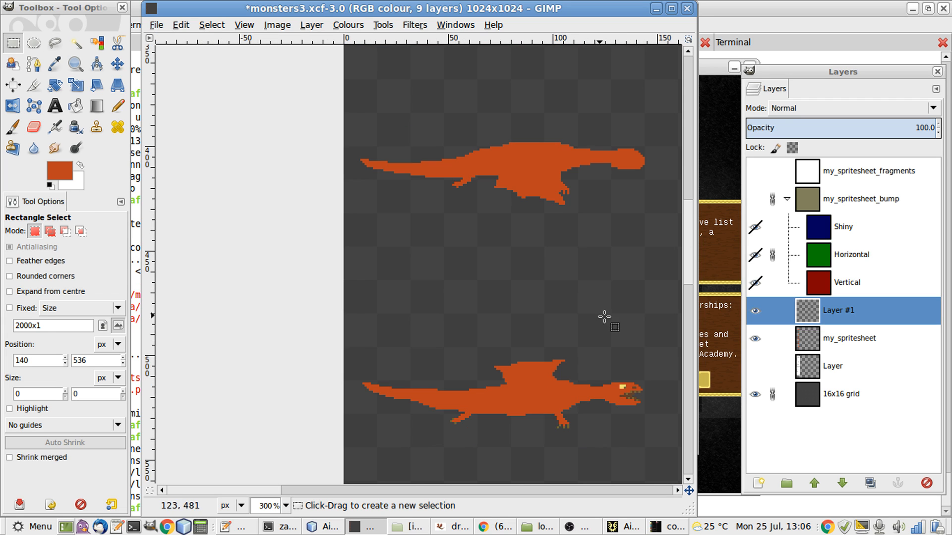
{"action": "left_click_drag", "start_coordinate": [671, 330], "coordinate": [299, 437]}
{"action": "key", "text": "ctrl+c"}
{"action": "key", "text": "ctrl+v"}
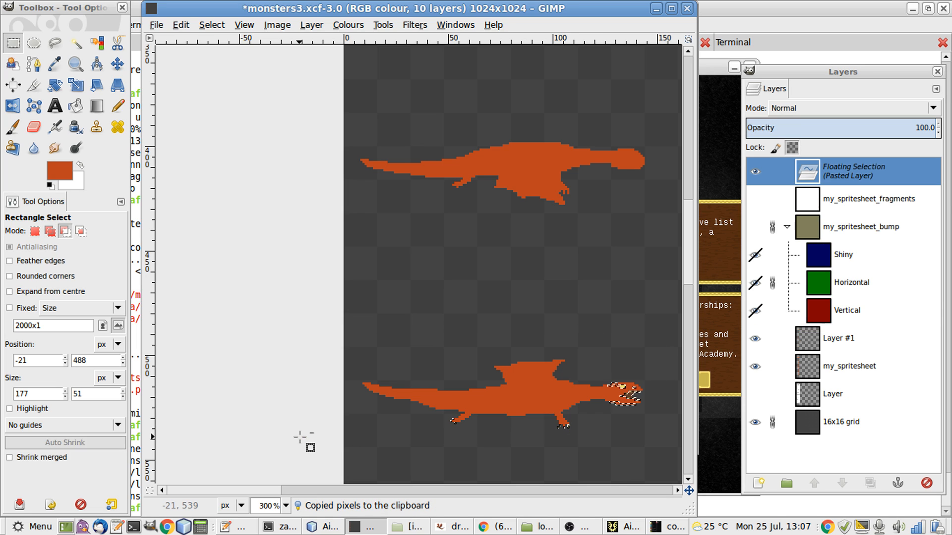
- Move the pasted head details and claws straight up onto the dragon with the lowered wing in the row above and anchor them
{"action": "key", "text": "m"}
{"action": "key", "text": "shift+Up"}
{"action": "key", "text": "shift+Up"}
{"action": "key", "text": "shift+Up"}
{"action": "key", "text": "shift+Up"}
{"action": "key", "text": "shift+Up"}
{"action": "key", "text": "shift+Up"}
{"action": "key", "text": "shift+Up"}
{"action": "key", "text": "shift+Up"}
{"action": "key", "text": "shift+Up"}
{"action": "key", "text": "shift+Up"}
{"action": "key", "text": "shift+Up"}
{"action": "key", "text": "shift+Up"}
{"action": "key", "text": "shift+Up"}
{"action": "key", "text": "shift+Up"}
{"action": "key", "text": "shift+Up"}
{"action": "key", "text": "shift+Up"}
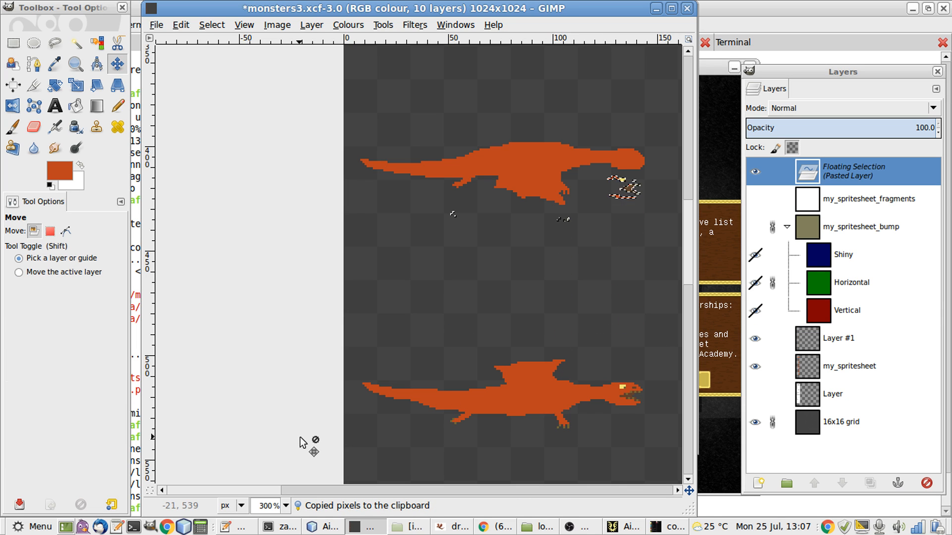
{"action": "key", "text": "Down"}
{"action": "key", "text": "Down"}
{"action": "key", "text": "Down"}
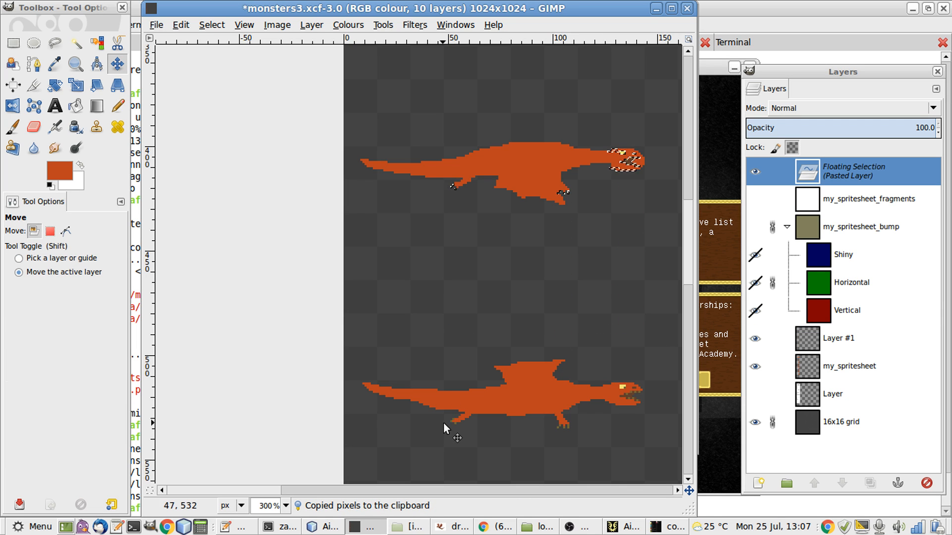
{"action": "scroll", "coordinate": [549, 326], "scroll_direction": "up", "scroll_amount": 3}
{"action": "scroll", "coordinate": [549, 325], "scroll_direction": "up", "scroll_amount": 2}
{"action": "scroll", "coordinate": [549, 325], "scroll_direction": "right", "scroll_amount": 2}
{"action": "scroll", "coordinate": [550, 326], "scroll_direction": "up", "scroll_amount": 3}
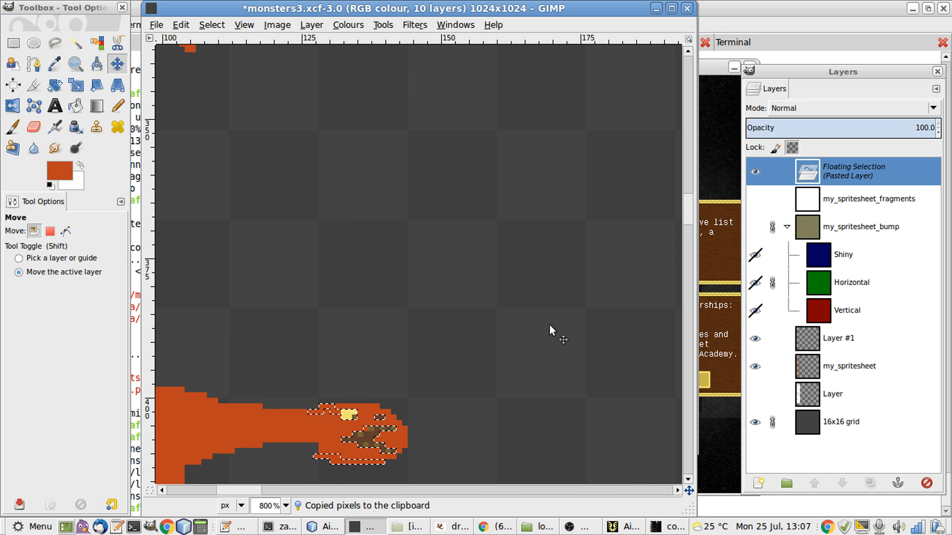
{"action": "scroll", "coordinate": [549, 325], "scroll_direction": "down", "scroll_amount": 1}
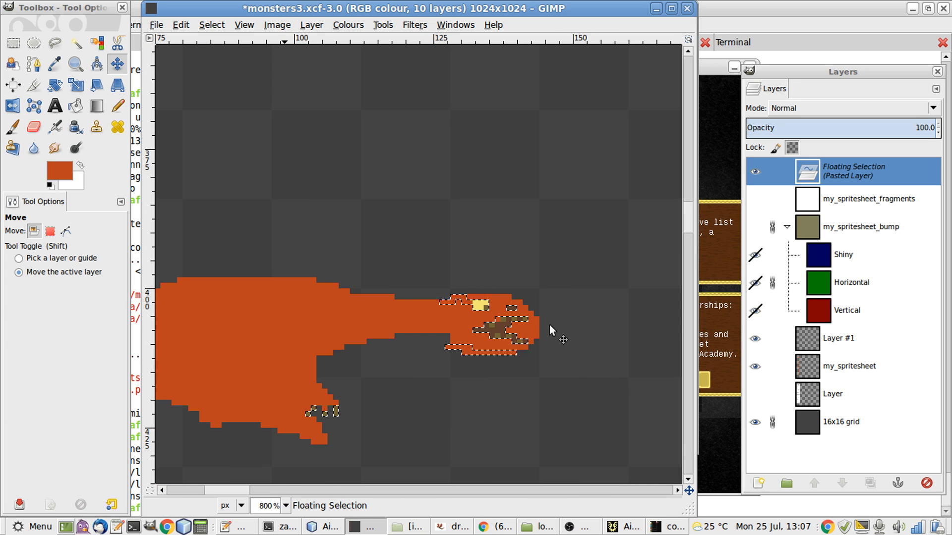
{"action": "key", "text": "r"}
{"action": "left_click", "coordinate": [549, 325]}
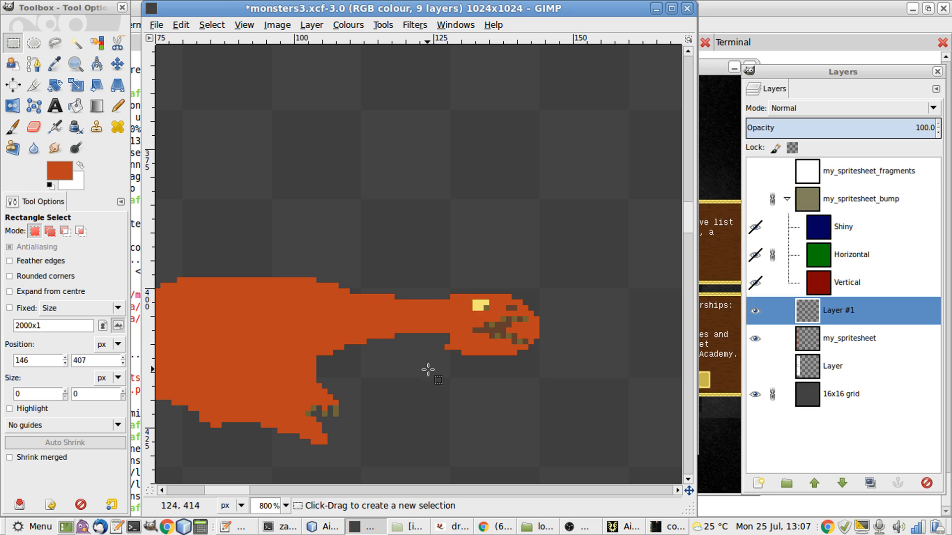
- Float the rear claws on Layer #1 within an 11 by 8 pixel rectangle, align them with the rear toes and anchor them
{"action": "left_click_drag", "start_coordinate": [306, 399], "coordinate": [276, 371]}
{"action": "left_click", "coordinate": [391, 423]}
{"action": "scroll", "coordinate": [391, 422], "scroll_direction": "left", "scroll_amount": 5}
{"action": "key", "text": "shift+ctrl+l"}
{"action": "key", "text": "m"}
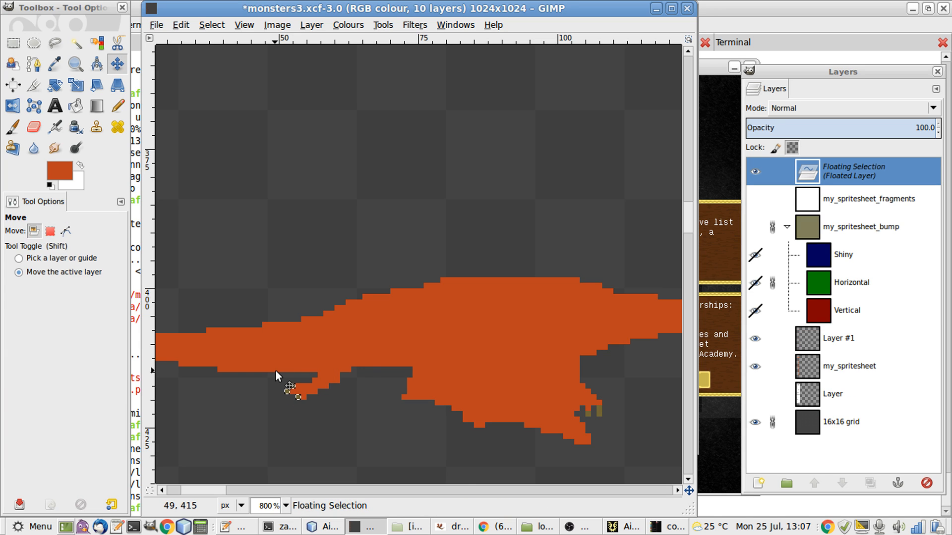
{"action": "key", "text": "r"}
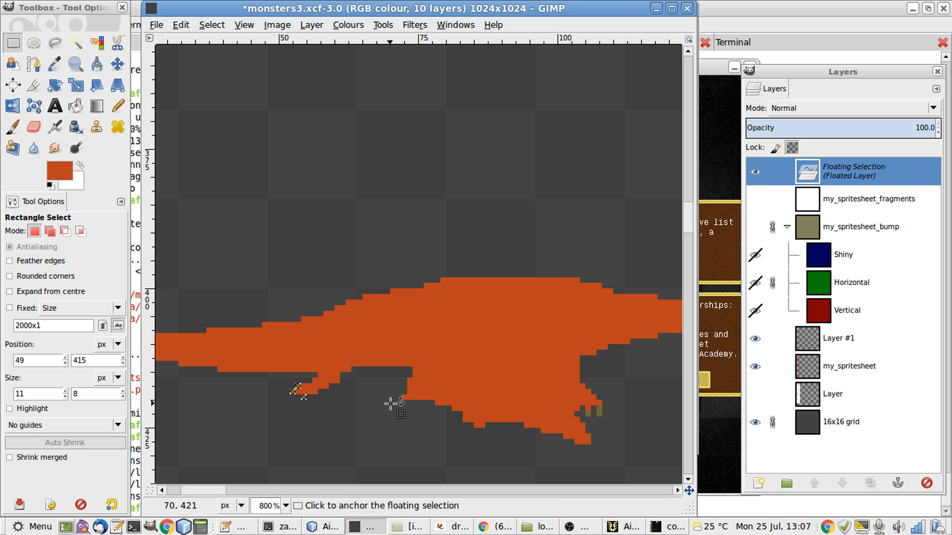
{"action": "left_click", "coordinate": [391, 404]}
- Try to clear the mouth opening on Layer #1 within an 8 by 4 pixel rectangle
{"action": "scroll", "coordinate": [391, 463], "scroll_direction": "right", "scroll_amount": 8}
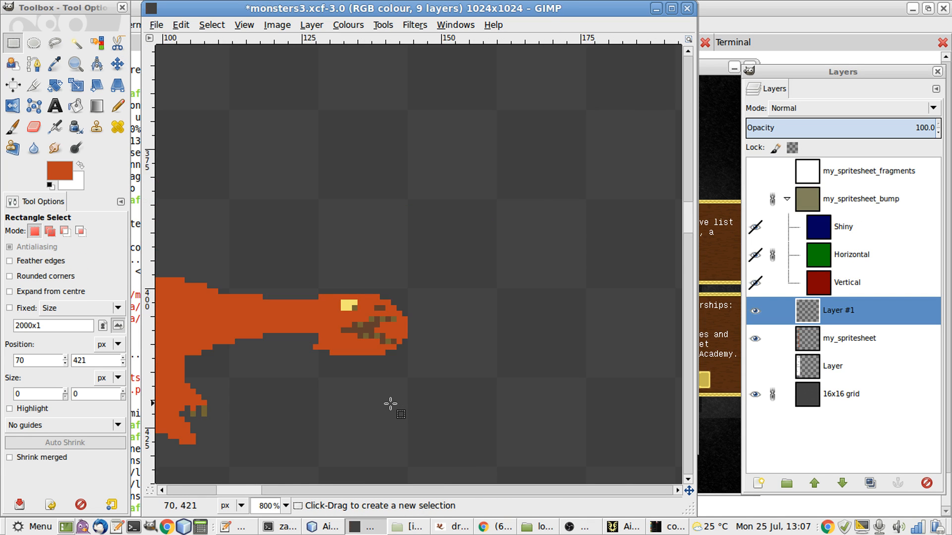
{"action": "left_click_drag", "start_coordinate": [419, 318], "coordinate": [387, 333]}
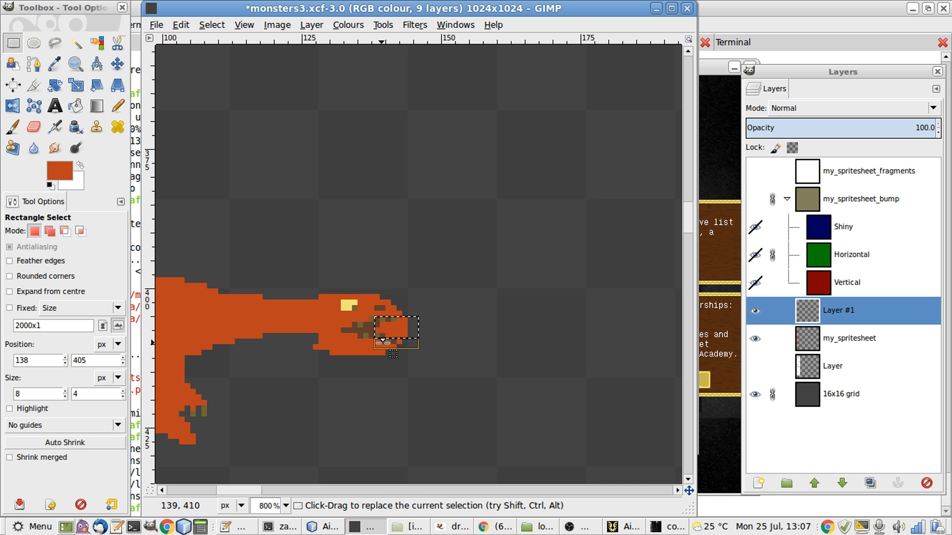
{"action": "key", "text": "Delete"}
{"action": "left_click", "coordinate": [443, 388]}
{"action": "key", "text": "ctrl+z"}
{"action": "key", "text": "ctrl+z"}
{"action": "key", "text": "ctrl+z"}
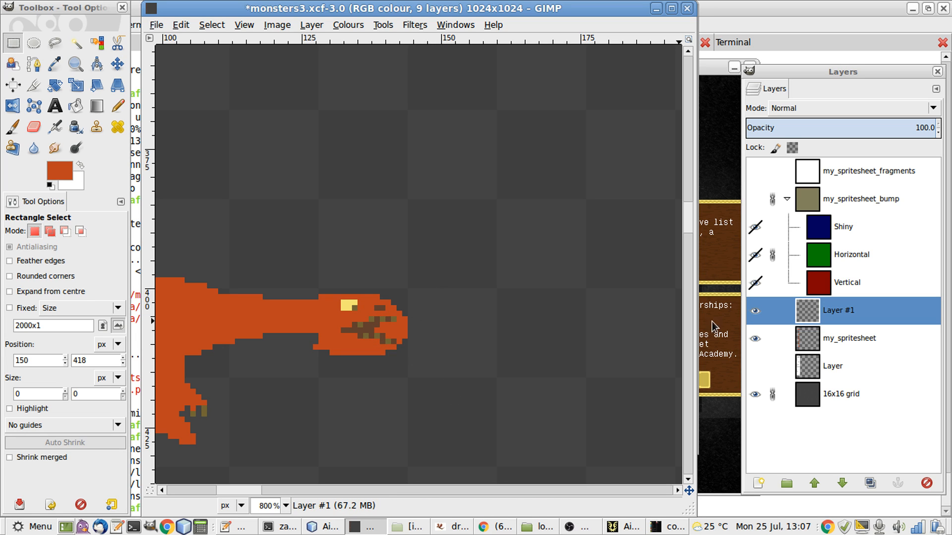
- Clear the orange pixels between this dragon's jaws and at the tip of its snout on my_spritesheet
{"action": "left_click", "coordinate": [812, 338]}
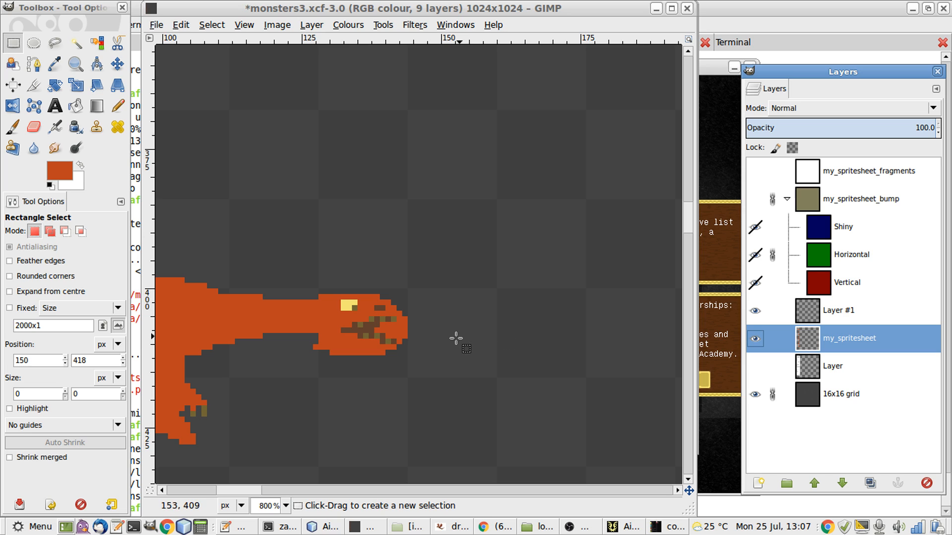
{"action": "left_click_drag", "start_coordinate": [424, 344], "coordinate": [397, 334]}
{"action": "left_click", "coordinate": [445, 391]}
{"action": "left_click", "coordinate": [440, 371]}
{"action": "left_click_drag", "start_coordinate": [308, 339], "coordinate": [343, 368]}
{"action": "left_click", "coordinate": [361, 379]}
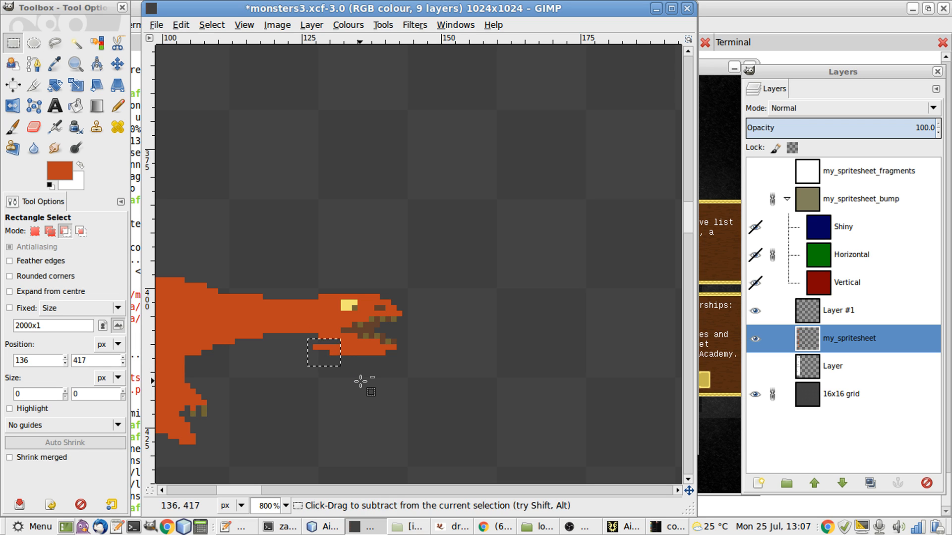
- Clear the leftover pixels below the back of the lower jaw on Layer #1 within a 9 by 7 pixel rectangle
{"action": "left_click", "coordinate": [802, 312]}
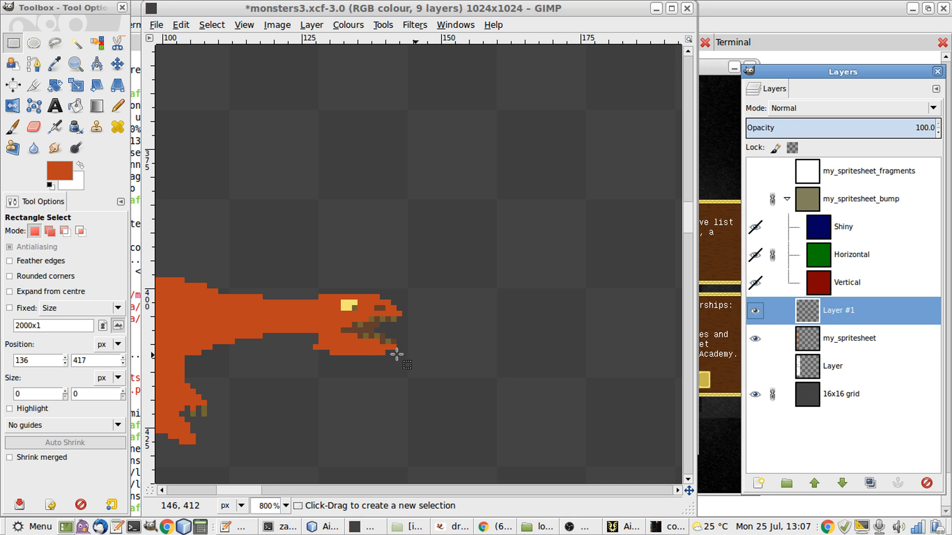
{"action": "left_click_drag", "start_coordinate": [311, 348], "coordinate": [361, 382]}
{"action": "left_click", "coordinate": [430, 417]}
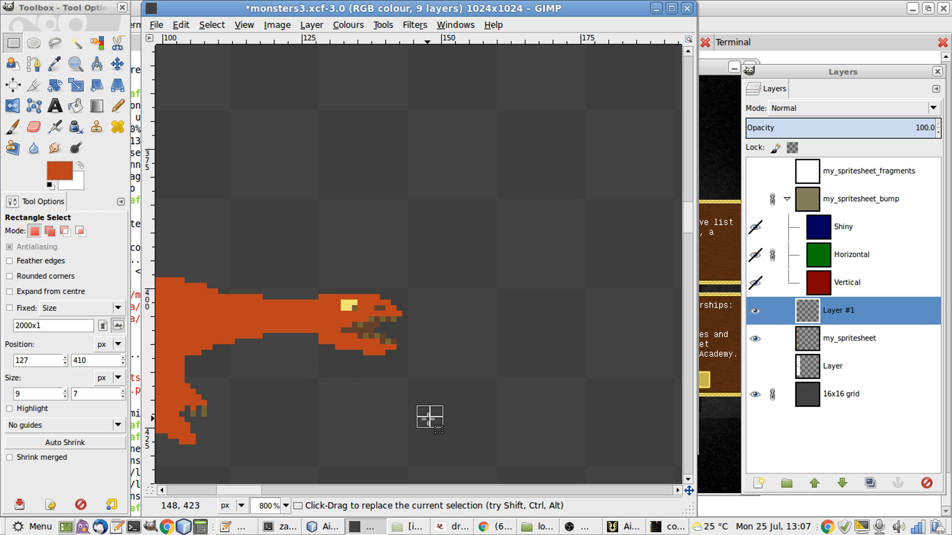
{"action": "left_click", "coordinate": [801, 341]}
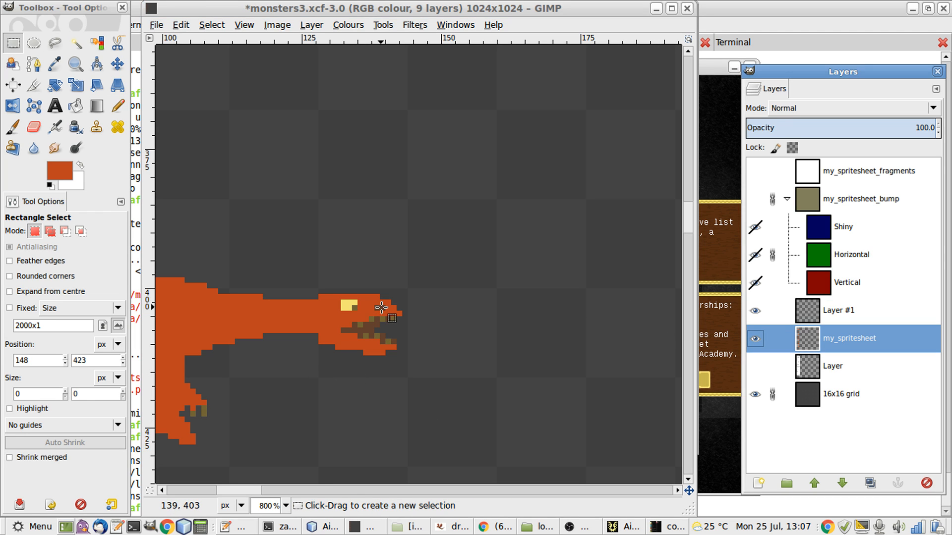
{"action": "key", "text": "n"}
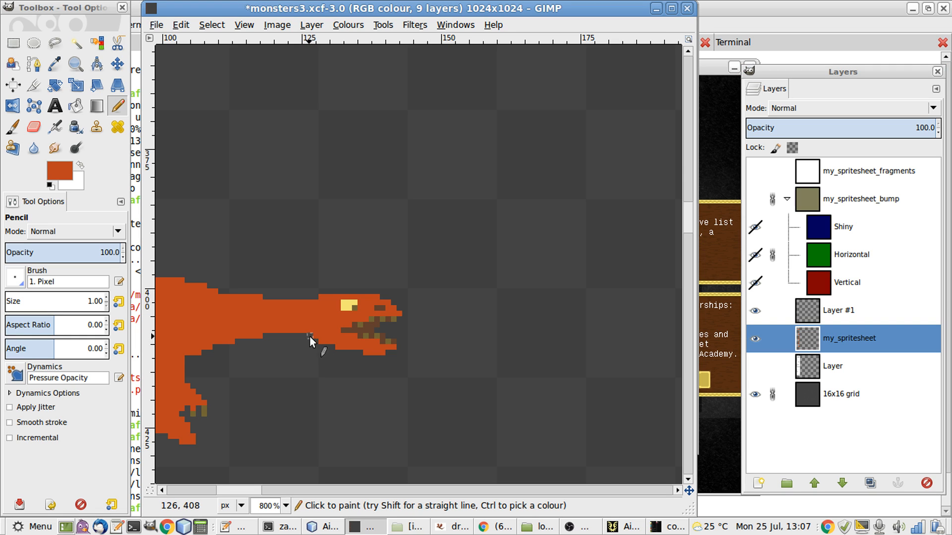
{"action": "key", "text": "ctrl+z"}
- Copy this dragon's head details and claws on Layer #1 with a rectangle around the whole dragon and paste them
{"action": "scroll", "coordinate": [469, 389], "scroll_direction": "left", "scroll_amount": 5}
{"action": "scroll", "coordinate": [469, 389], "scroll_direction": "down", "scroll_amount": 5}
{"action": "scroll", "coordinate": [469, 389], "scroll_direction": "up", "scroll_amount": 3}
{"action": "scroll", "coordinate": [469, 388], "scroll_direction": "down", "scroll_amount": 3}
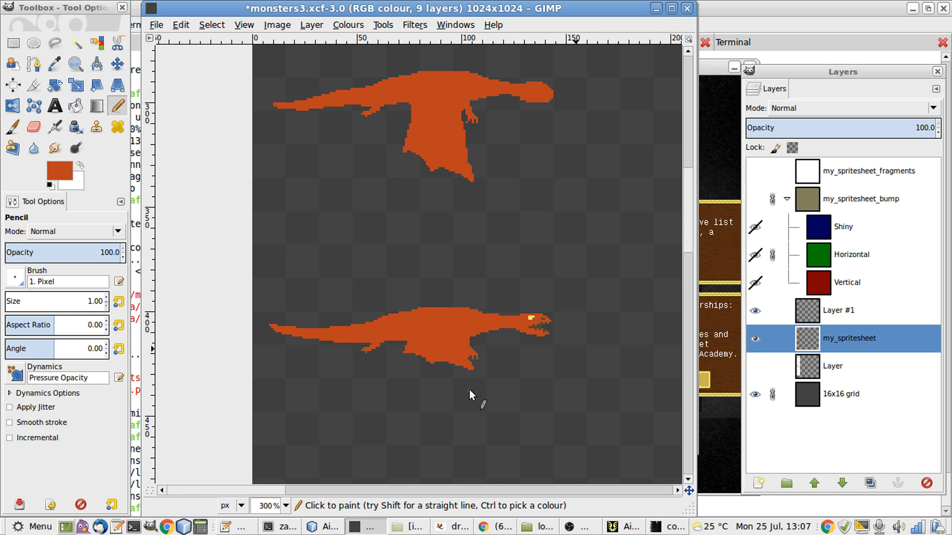
{"action": "scroll", "coordinate": [467, 391], "scroll_direction": "right", "scroll_amount": 3}
{"action": "scroll", "coordinate": [467, 391], "scroll_direction": "down", "scroll_amount": 3}
{"action": "scroll", "coordinate": [467, 390], "scroll_direction": "up", "scroll_amount": 6}
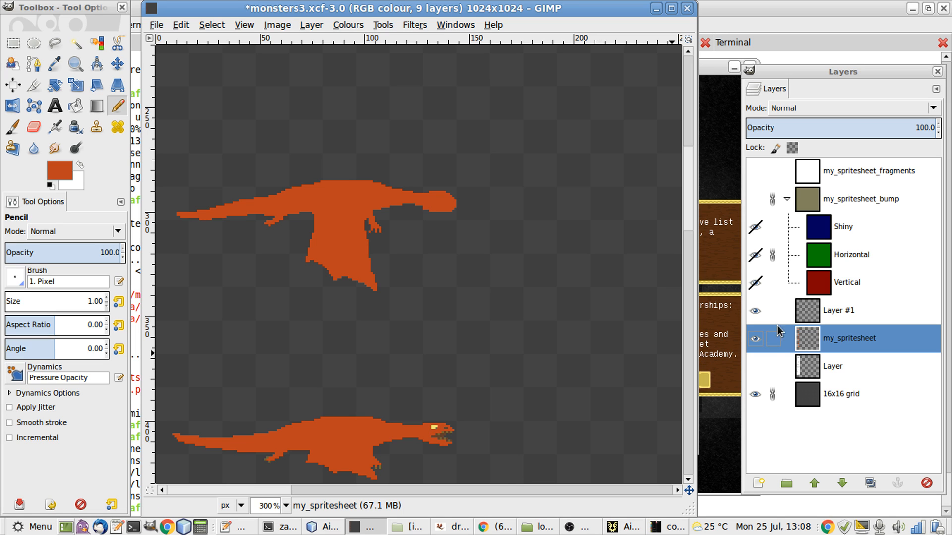
{"action": "left_click", "coordinate": [796, 320]}
{"action": "key", "text": "r"}
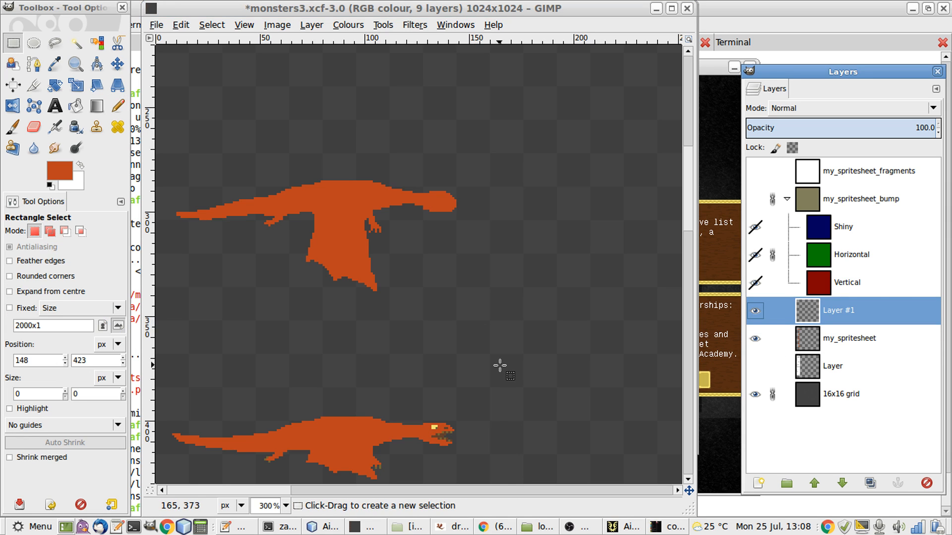
{"action": "left_click_drag", "start_coordinate": [498, 364], "coordinate": [205, 483]}
{"action": "key", "text": "ctrl+c"}
{"action": "key", "text": "ctrl+v"}
- Move the pasted head details and claws straight up onto the dragon with the fully lowered wing in the row above and anchor them
{"action": "key", "text": "m"}
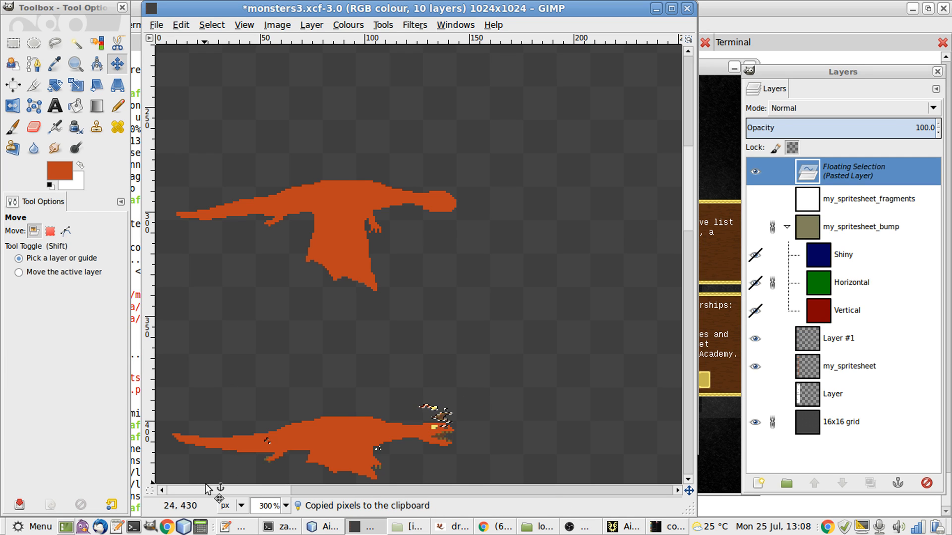
{"action": "key", "text": "Up"}
{"action": "key", "text": "Up"}
{"action": "key", "text": "Up"}
{"action": "key", "text": "Up"}
{"action": "key", "text": "Up"}
{"action": "key", "text": "Up"}
{"action": "key", "text": "Up"}
{"action": "key", "text": "Up"}
{"action": "key", "text": "Up"}
{"action": "key", "text": "Up"}
{"action": "key", "text": "Up"}
{"action": "key", "text": "Up"}
{"action": "key", "text": "Up"}
{"action": "key", "text": "Up"}
{"action": "key", "text": "Up"}
{"action": "key", "text": "Up"}
{"action": "key", "text": "Up"}
{"action": "key", "text": "Up"}
{"action": "key", "text": "Up"}
{"action": "key", "text": "Up"}
{"action": "key", "text": "Up"}
{"action": "key", "text": "Up"}
{"action": "key", "text": "Up"}
{"action": "key", "text": "Up"}
{"action": "key", "text": "Up"}
{"action": "key", "text": "Up"}
{"action": "key", "text": "Up"}
{"action": "key", "text": "Up"}
{"action": "key", "text": "Up"}
{"action": "key", "text": "Up"}
{"action": "key", "text": "Up"}
{"action": "key", "text": "Up"}
{"action": "key", "text": "Up"}
{"action": "key", "text": "Up"}
{"action": "key", "text": "Up"}
{"action": "key", "text": "Up"}
{"action": "key", "text": "Up"}
{"action": "key", "text": "Up"}
{"action": "key", "text": "Up"}
{"action": "key", "text": "Up"}
{"action": "key", "text": "Up"}
{"action": "key", "text": "Up"}
{"action": "key", "text": "Up"}
{"action": "key", "text": "Up"}
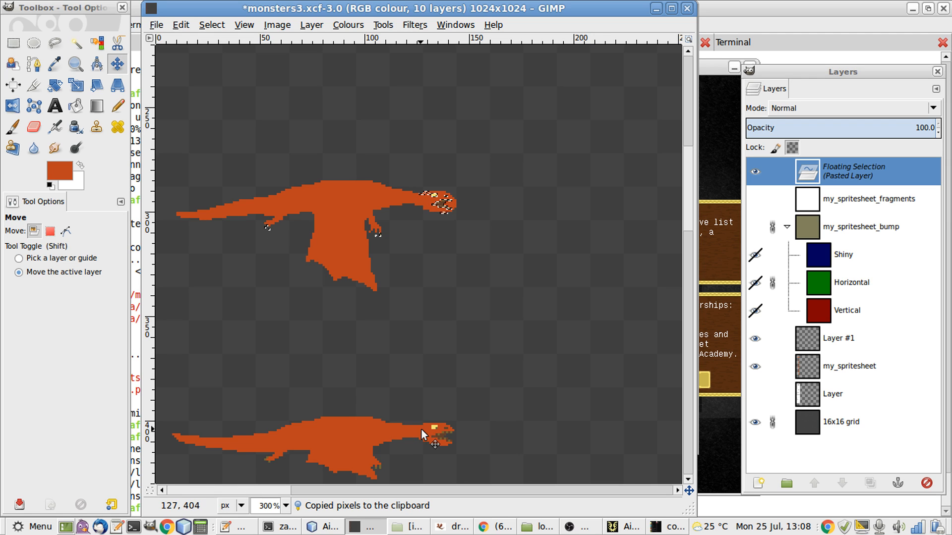
{"action": "scroll", "coordinate": [434, 292], "scroll_direction": "up", "scroll_amount": 3}
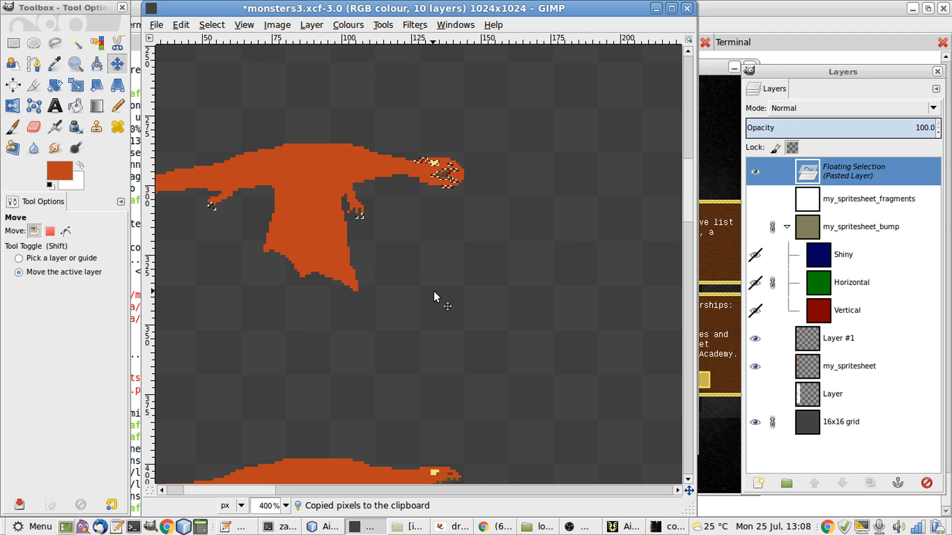
{"action": "key", "text": "r"}
{"action": "left_click", "coordinate": [433, 292]}
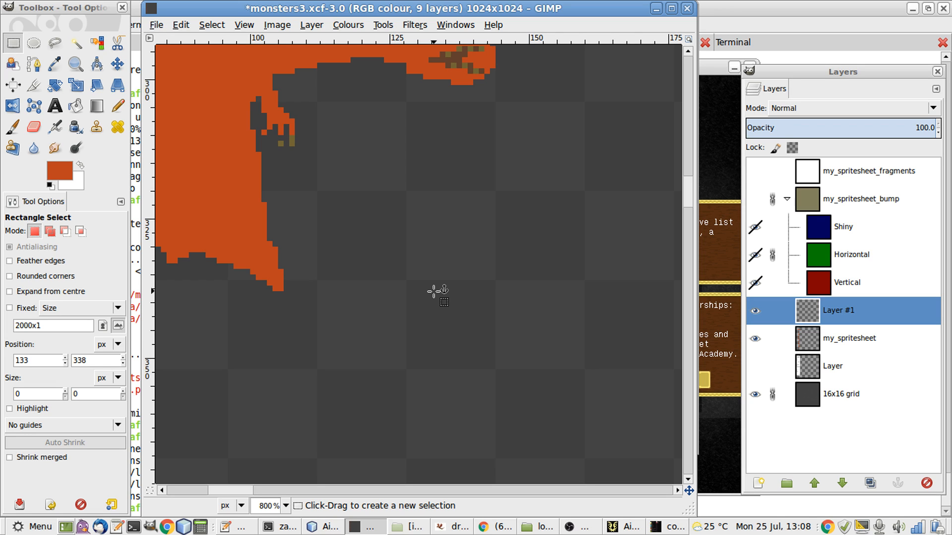
- Open this dragon's mouth on my_spritesheet by clearing a 7 by 5 pixel area at the snout and a 2 by 1 pixel area between the jaws
{"action": "scroll", "coordinate": [432, 289], "scroll_direction": "up", "scroll_amount": 5}
{"action": "scroll", "coordinate": [441, 292], "scroll_direction": "up", "scroll_amount": 1, "text": "ctrl"}
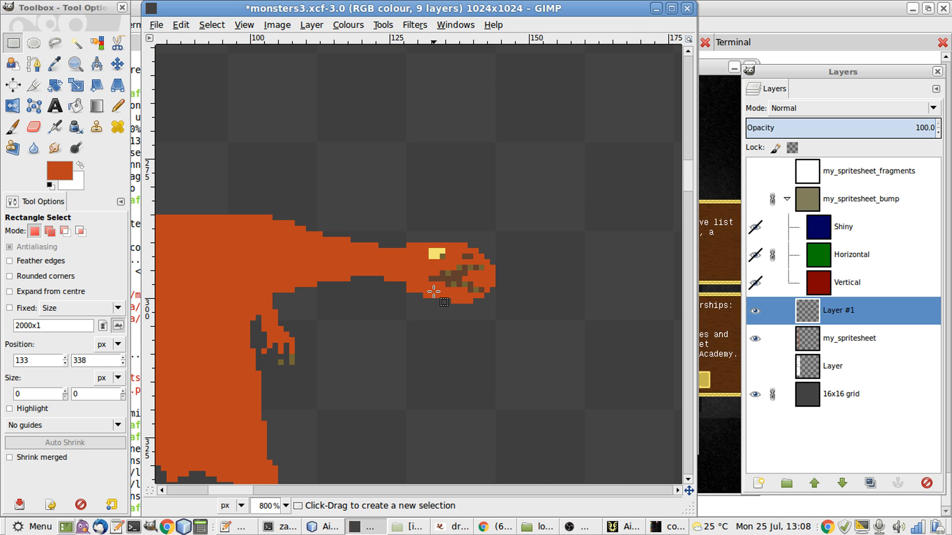
{"action": "scroll", "coordinate": [508, 273], "scroll_direction": "up", "scroll_amount": 1, "text": "ctrl"}
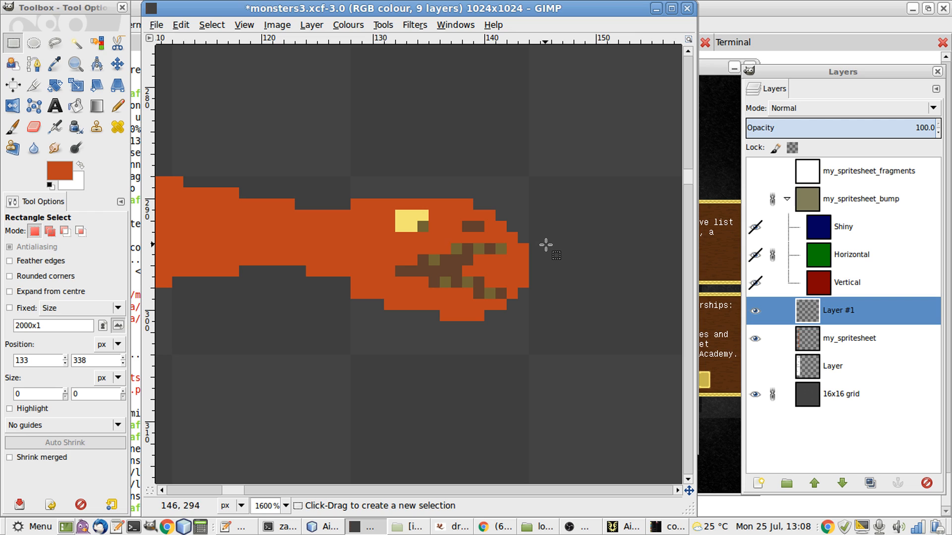
{"action": "left_click_drag", "start_coordinate": [540, 254], "coordinate": [440, 277]}
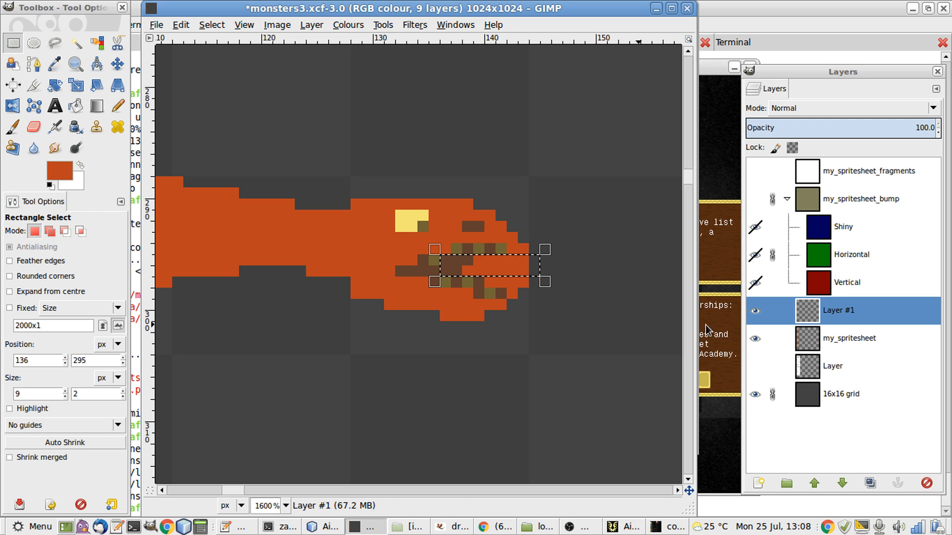
{"action": "left_click", "coordinate": [823, 338]}
{"action": "left_click", "coordinate": [599, 306]}
{"action": "left_click_drag", "start_coordinate": [550, 298], "coordinate": [460, 239]}
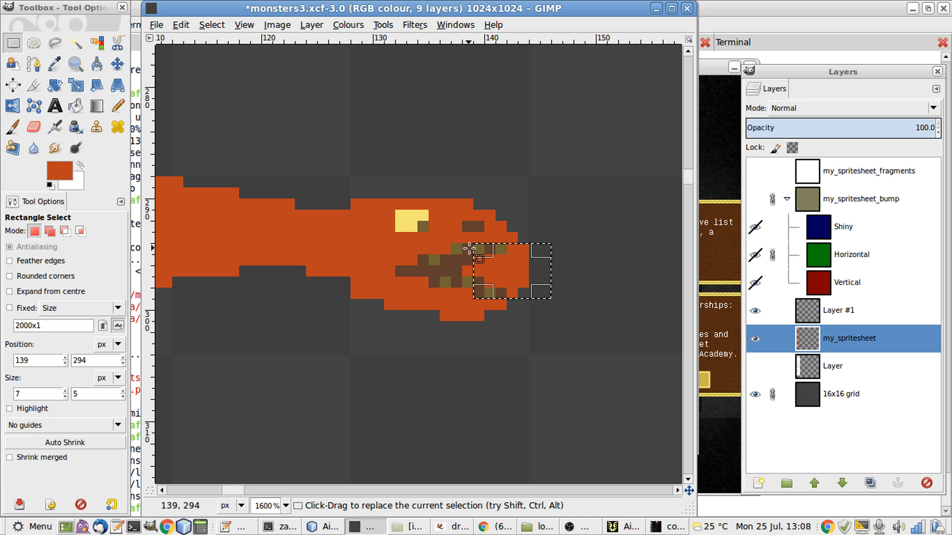
{"action": "key", "text": "Delete"}
{"action": "left_click", "coordinate": [554, 303]}
{"action": "left_click_drag", "start_coordinate": [463, 272], "coordinate": [484, 276]}
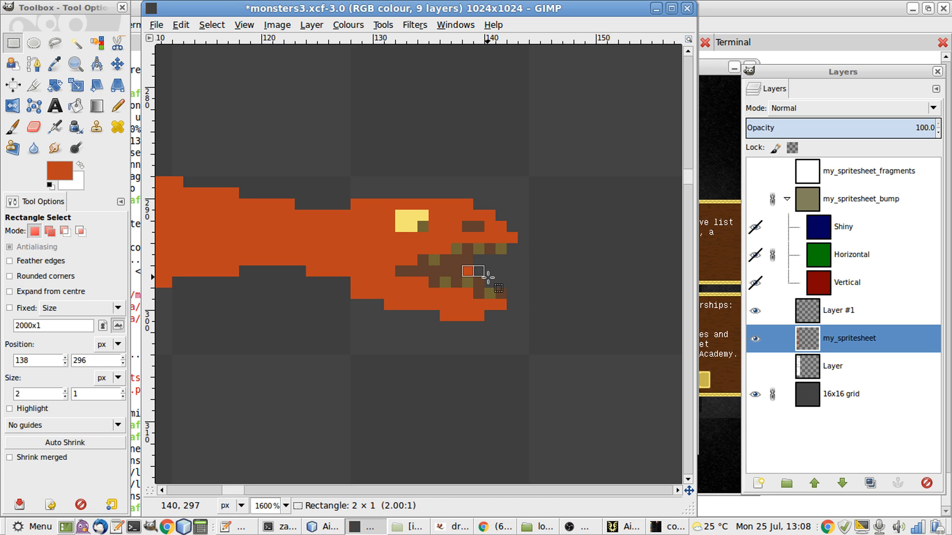
{"action": "left_click", "coordinate": [573, 327]}
- Float the rear claws on Layer #1 within a 12 by 6 pixel rectangle, move them up 2 pixels onto the rear toes and anchor them
{"action": "scroll", "coordinate": [484, 331], "scroll_direction": "left", "scroll_amount": 5}
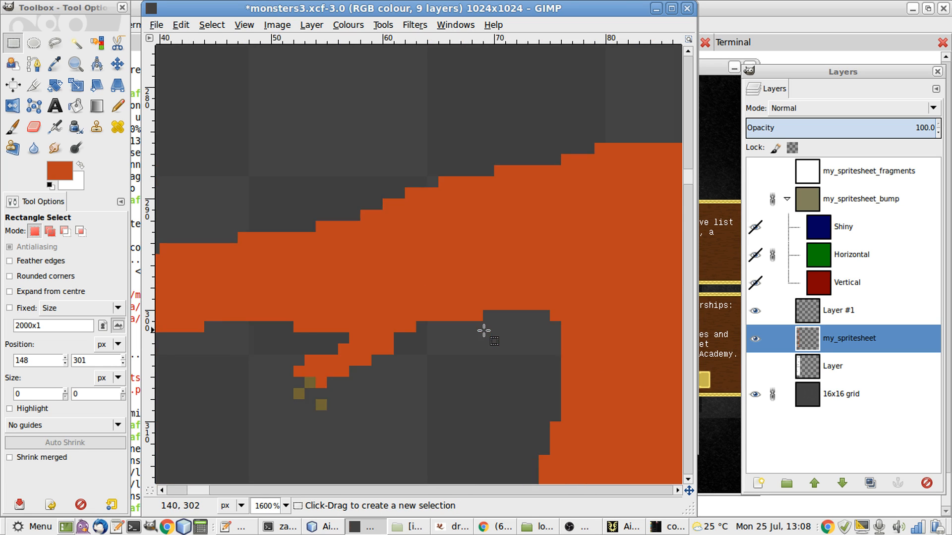
{"action": "left_click", "coordinate": [774, 312]}
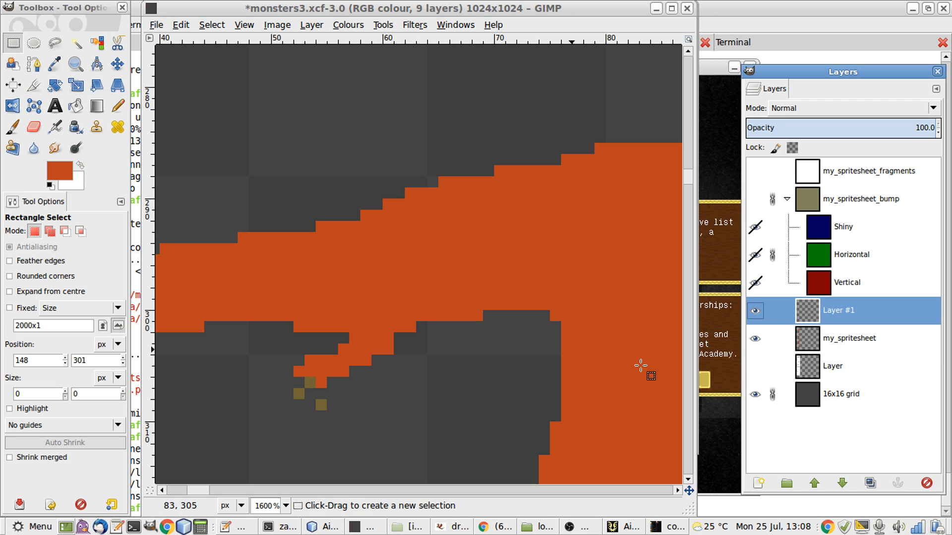
{"action": "left_click_drag", "start_coordinate": [393, 432], "coordinate": [258, 370]}
{"action": "key", "text": "ctrl+shift+l"}
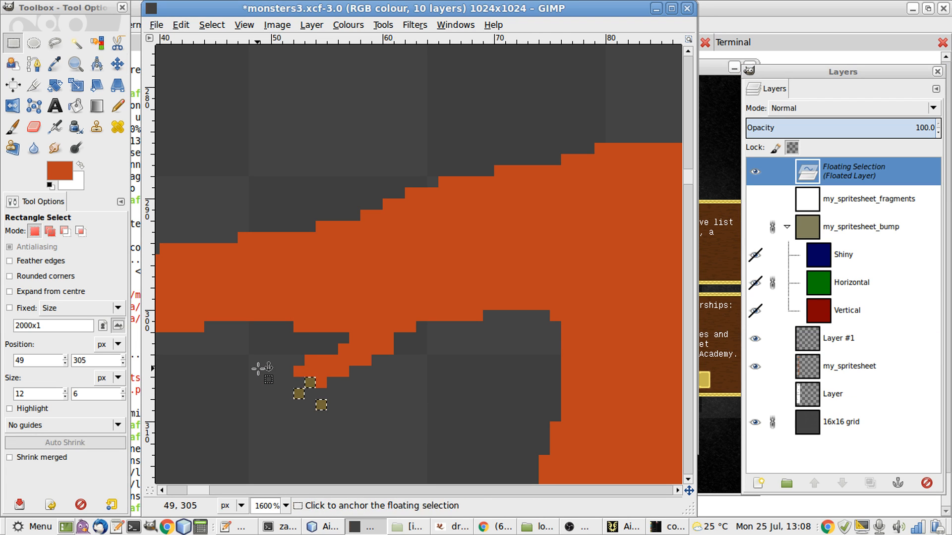
{"action": "key", "text": "m"}
{"action": "key", "text": "Up"}
{"action": "key", "text": "Up"}
{"action": "key", "text": "r"}
{"action": "left_click", "coordinate": [364, 369]}
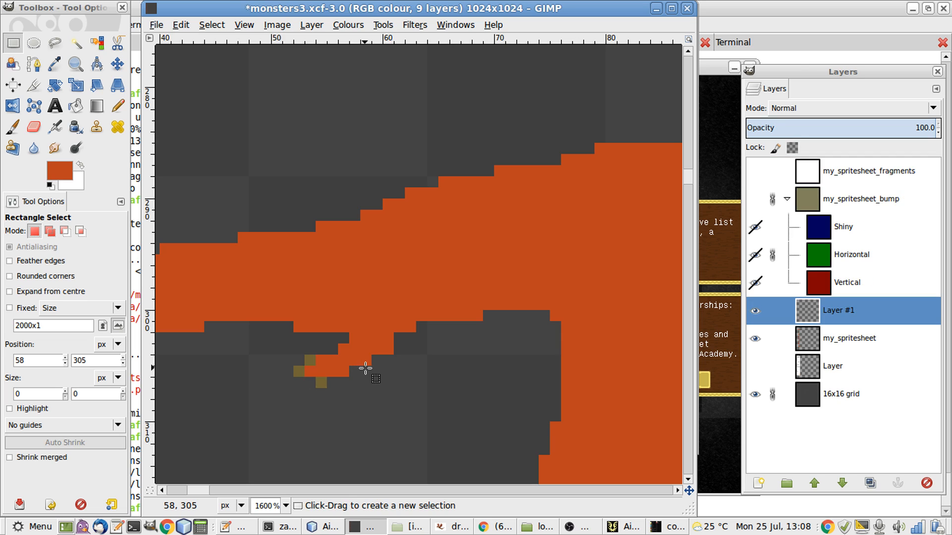
- Float the front claws on Layer #1 within a 13 by 8 pixel rectangle, move them up 2 pixels onto the front toes and anchor them
{"action": "scroll", "coordinate": [365, 369], "scroll_direction": "right", "scroll_amount": 4}
{"action": "left_click_drag", "start_coordinate": [364, 369], "coordinate": [213, 456]}
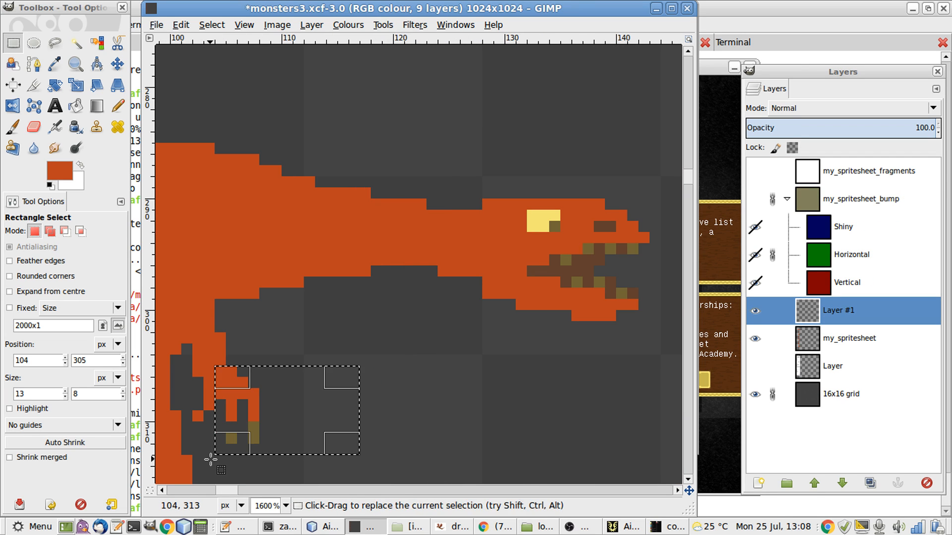
{"action": "key", "text": "ctrl+shift+l"}
{"action": "key", "text": "m"}
{"action": "key", "text": "Up"}
{"action": "key", "text": "Up"}
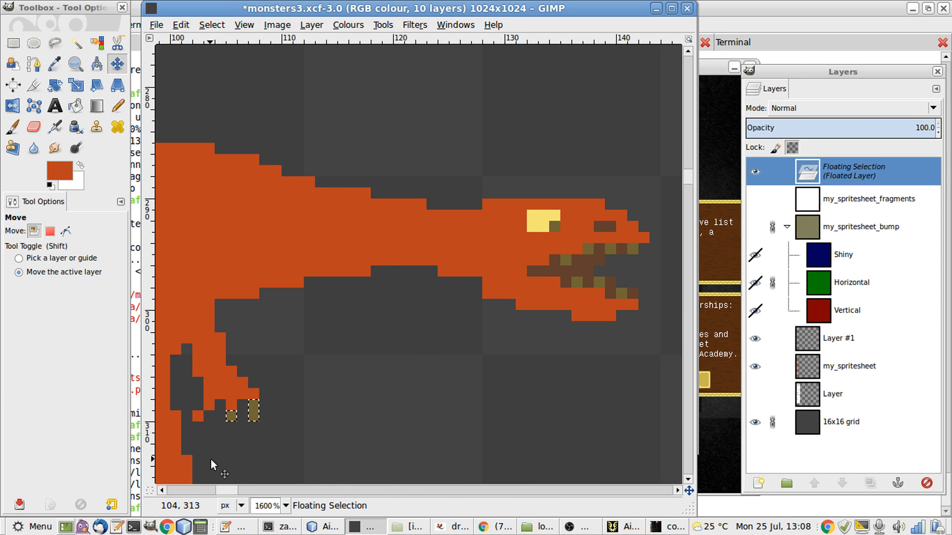
{"action": "key", "text": "r"}
{"action": "left_click", "coordinate": [211, 460]}
- Pick the brown claw colour and pencil the missing claw pixels onto the remaining front toes on Layer #1
{"action": "key", "text": "o"}
{"action": "key", "text": "n"}
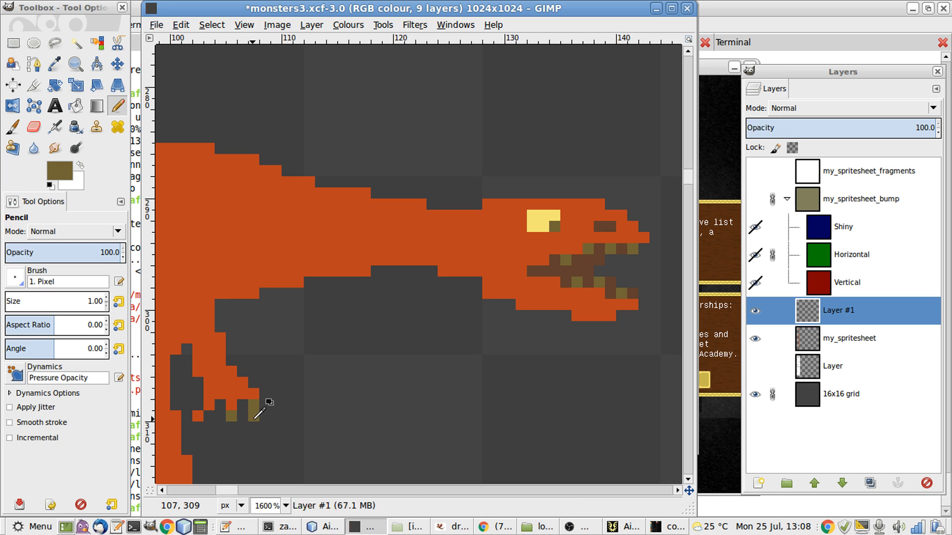
{"action": "left_click", "coordinate": [199, 415]}
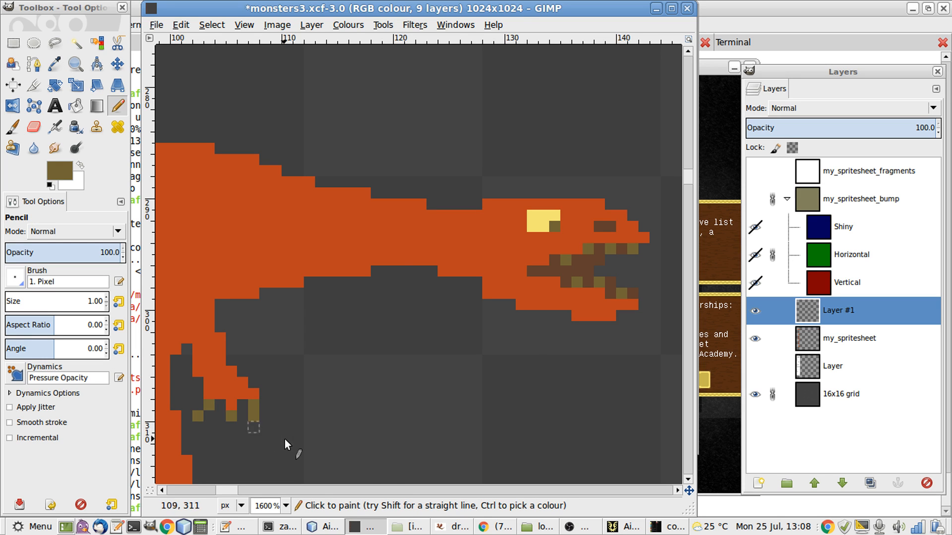
- Copy the third dragon's head details and claws on Layer #1 within a 155 by 80 pixel rectangle and paste them as a floating selection
{"action": "key", "text": "1"}
{"action": "scroll", "coordinate": [364, 448], "scroll_direction": "down", "scroll_amount": 5}
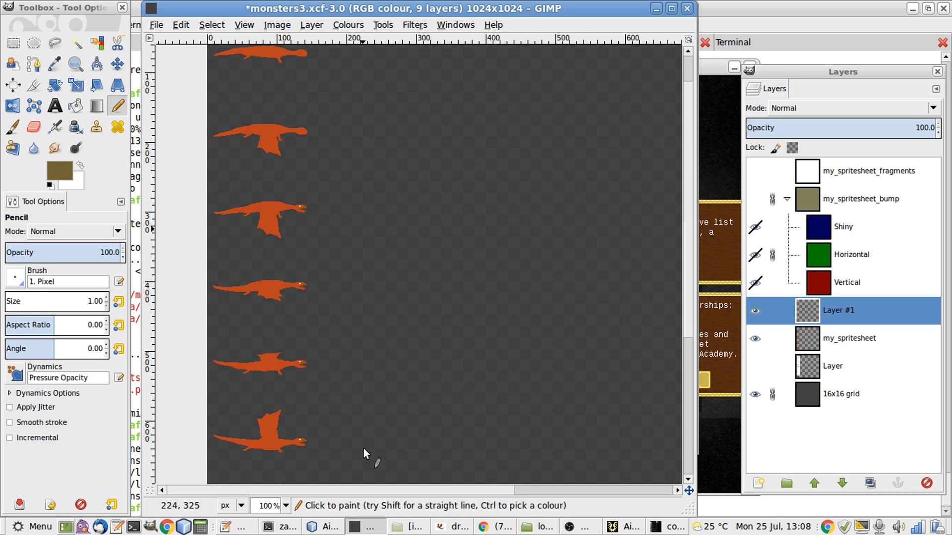
{"action": "scroll", "coordinate": [363, 448], "scroll_direction": "up", "scroll_amount": 2}
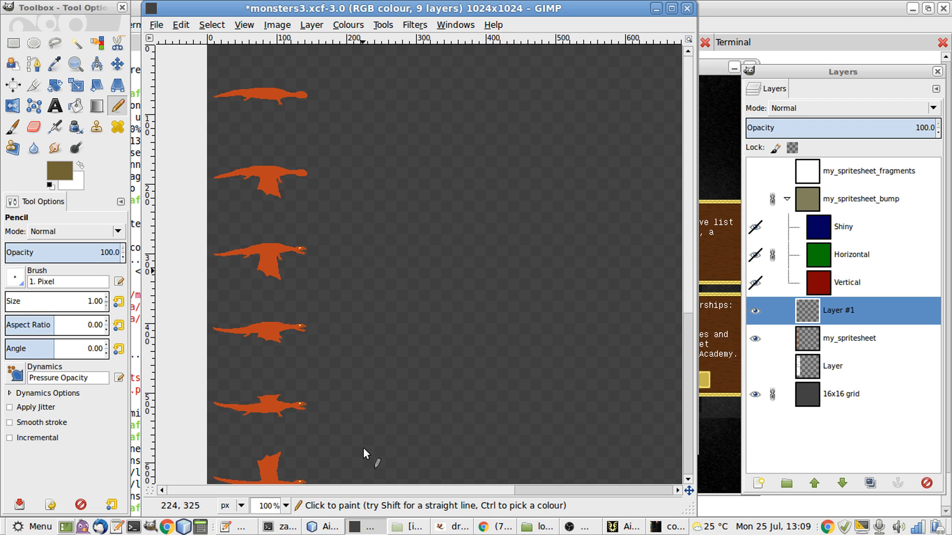
{"action": "key", "text": "r"}
{"action": "scroll", "coordinate": [355, 271], "scroll_direction": "up", "scroll_amount": 4}
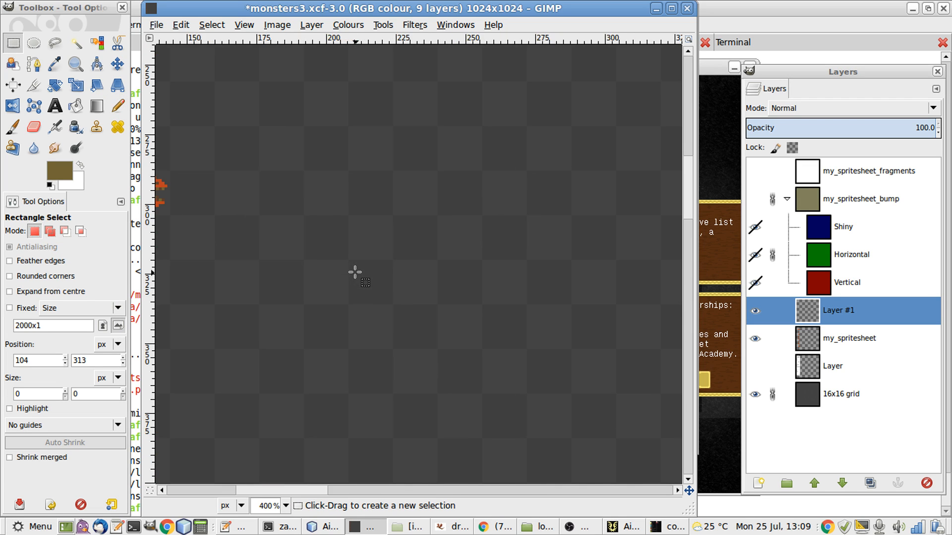
{"action": "scroll", "coordinate": [354, 272], "scroll_direction": "left", "scroll_amount": 5}
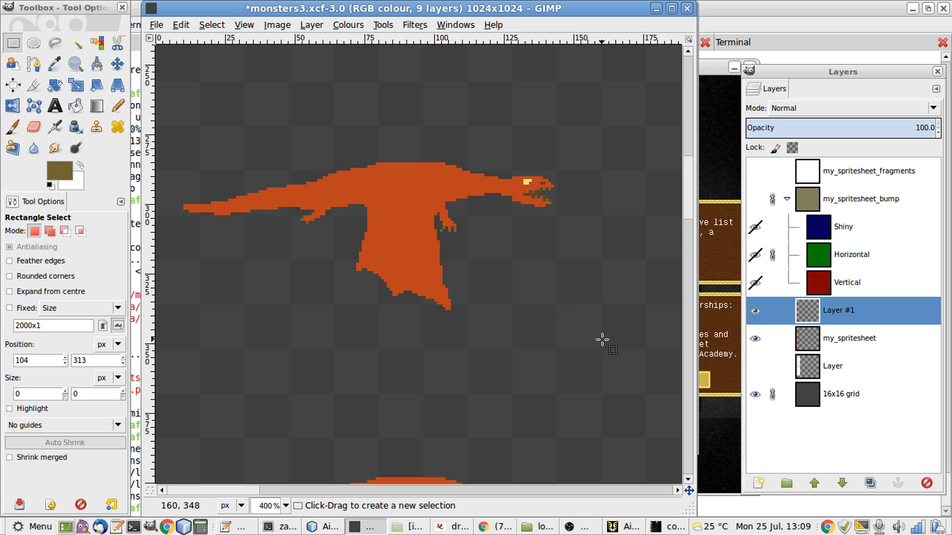
{"action": "left_click_drag", "start_coordinate": [595, 337], "coordinate": [164, 116]}
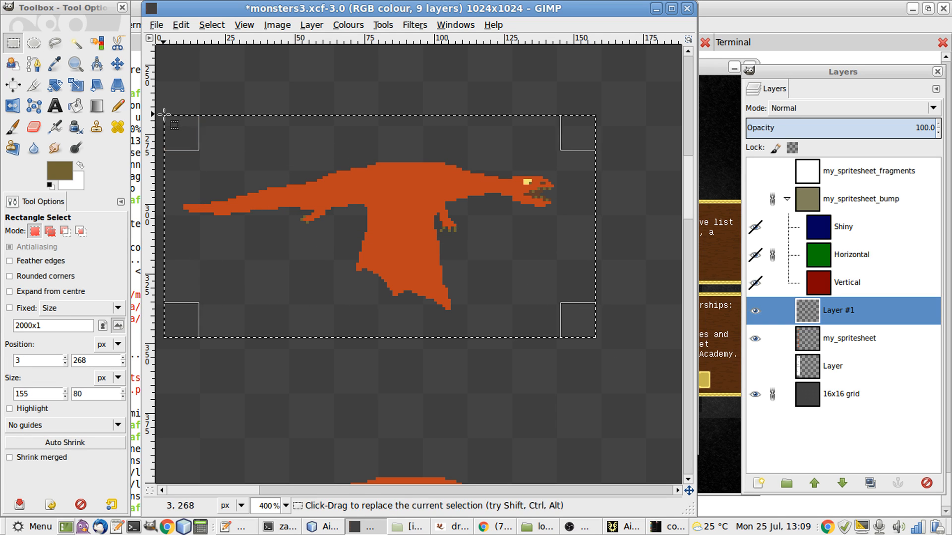
{"action": "key", "text": "ctrl+c"}
{"action": "key", "text": "ctrl+v"}
{"action": "key", "text": "m"}
- Move the pasted details up onto the second dragon's head and toes, and anchor them to Layer #1
{"action": "key", "text": "Up"}
{"action": "key", "text": "Up"}
{"action": "key", "text": "Up"}
{"action": "key", "text": "Up"}
{"action": "key", "text": "Up"}
{"action": "key", "text": "Up"}
{"action": "key", "text": "Up"}
{"action": "key", "text": "Up"}
{"action": "key", "text": "Up"}
{"action": "key", "text": "Up"}
{"action": "key", "text": "Up"}
{"action": "key", "text": "Up"}
{"action": "key", "text": "Up"}
{"action": "key", "text": "Up"}
{"action": "key", "text": "Up"}
{"action": "key", "text": "Up"}
{"action": "key", "text": "Up"}
{"action": "key", "text": "Up"}
{"action": "key", "text": "Up"}
{"action": "key", "text": "Up"}
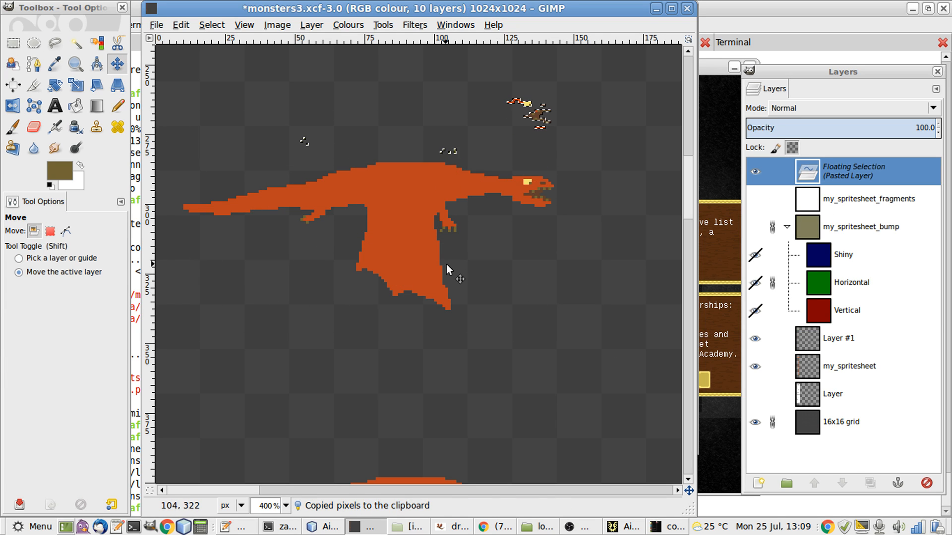
{"action": "scroll", "coordinate": [447, 265], "scroll_direction": "up", "scroll_amount": 3}
{"action": "key", "text": "shift+Up"}
{"action": "key", "text": "shift+Up"}
{"action": "key", "text": "shift+Up"}
{"action": "key", "text": "shift+Up"}
{"action": "key", "text": "shift+Up"}
{"action": "key", "text": "shift+Up"}
{"action": "key", "text": "shift+Up"}
{"action": "key", "text": "shift+Up"}
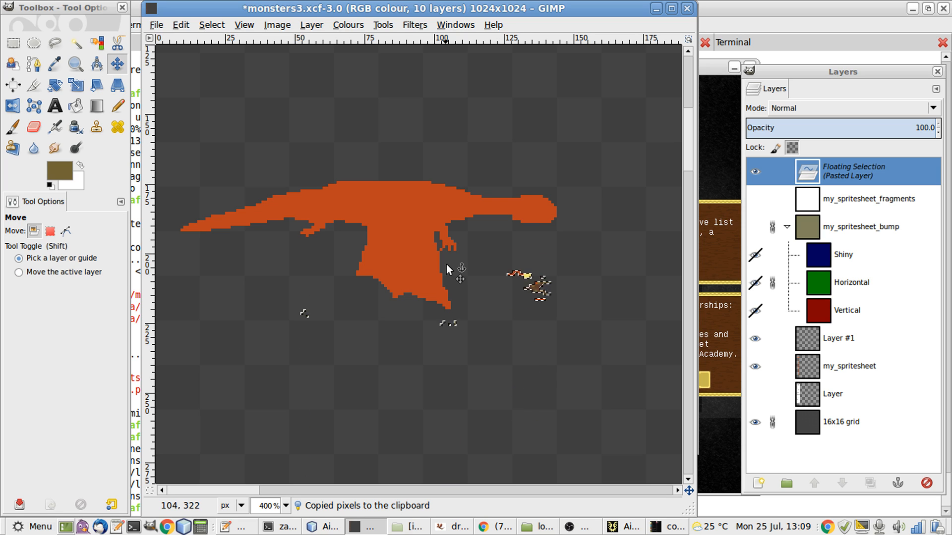
{"action": "key", "text": "shift+Up"}
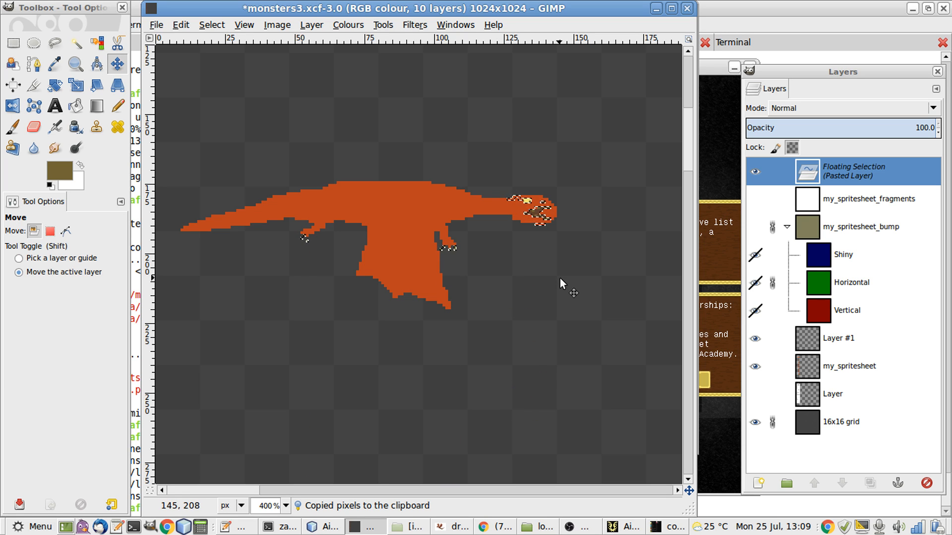
{"action": "key", "text": "r"}
{"action": "left_click", "coordinate": [560, 278]}
- Open the second dragon's mouth on my_spritesheet by clearing the orange pixels between the jaws and at the snout tip
{"action": "scroll", "coordinate": [594, 246], "scroll_direction": "up", "scroll_amount": 4}
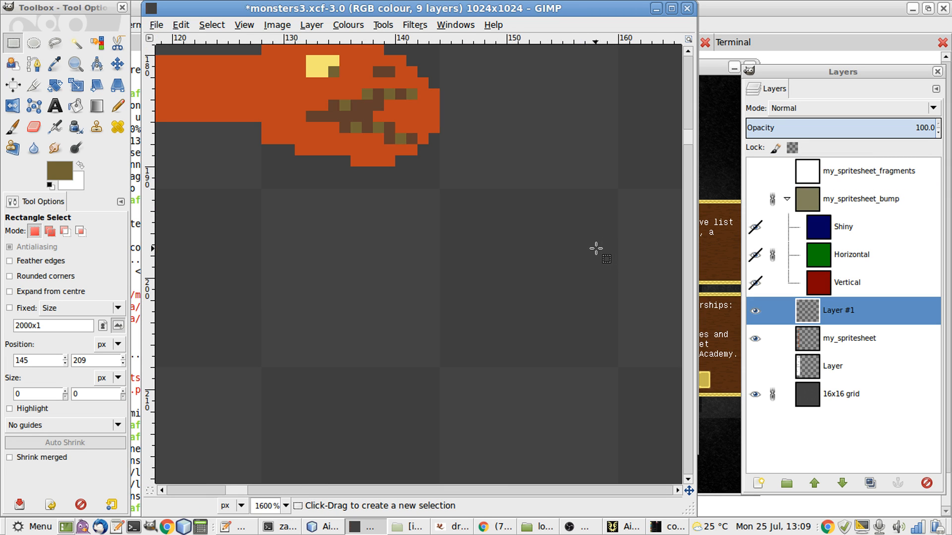
{"action": "scroll", "coordinate": [565, 268], "scroll_direction": "up", "scroll_amount": 5}
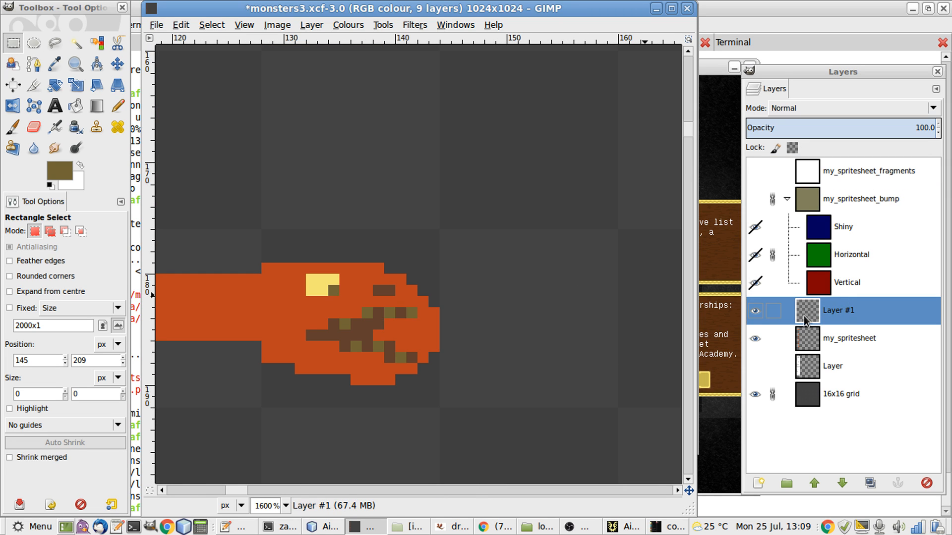
{"action": "left_click", "coordinate": [817, 350]}
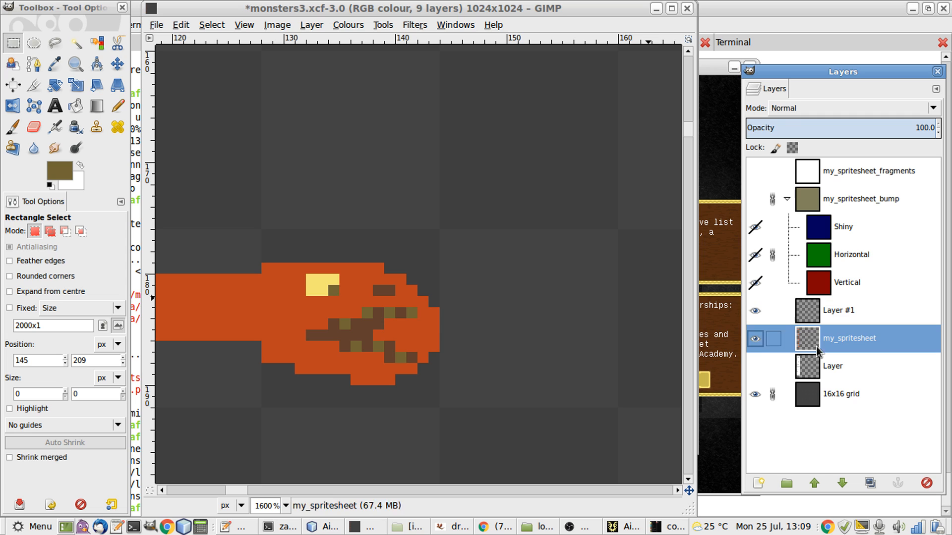
{"action": "left_click_drag", "start_coordinate": [461, 319], "coordinate": [376, 351]}
{"action": "left_click_drag", "start_coordinate": [453, 334], "coordinate": [409, 311]}
{"action": "left_click", "coordinate": [492, 350]}
{"action": "left_click_drag", "start_coordinate": [439, 342], "coordinate": [408, 364]}
{"action": "left_click_drag", "start_coordinate": [417, 430], "coordinate": [322, 371]}
{"action": "left_click", "coordinate": [245, 404]}
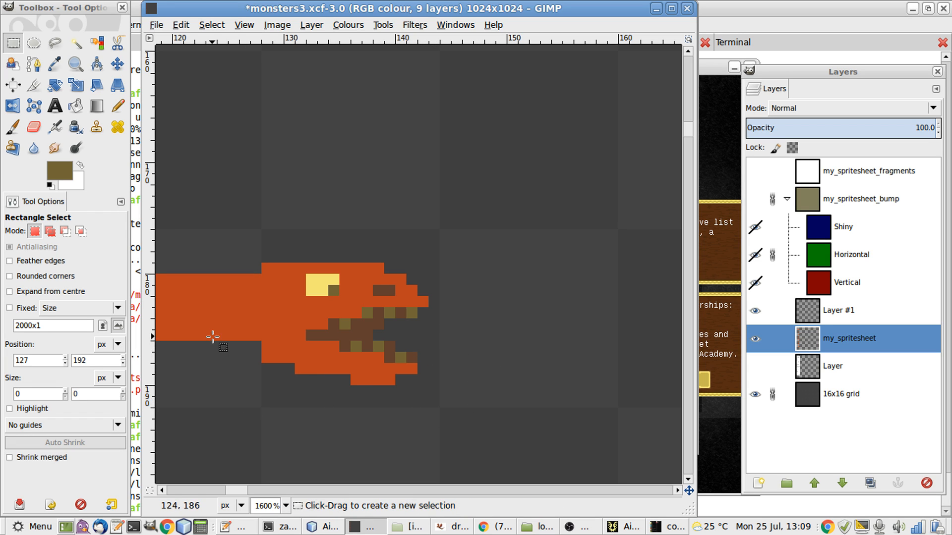
- Remove the orange chin strip under the second dragon's lower jaw from Layer #1
{"action": "left_click_drag", "start_coordinate": [213, 337], "coordinate": [328, 407]}
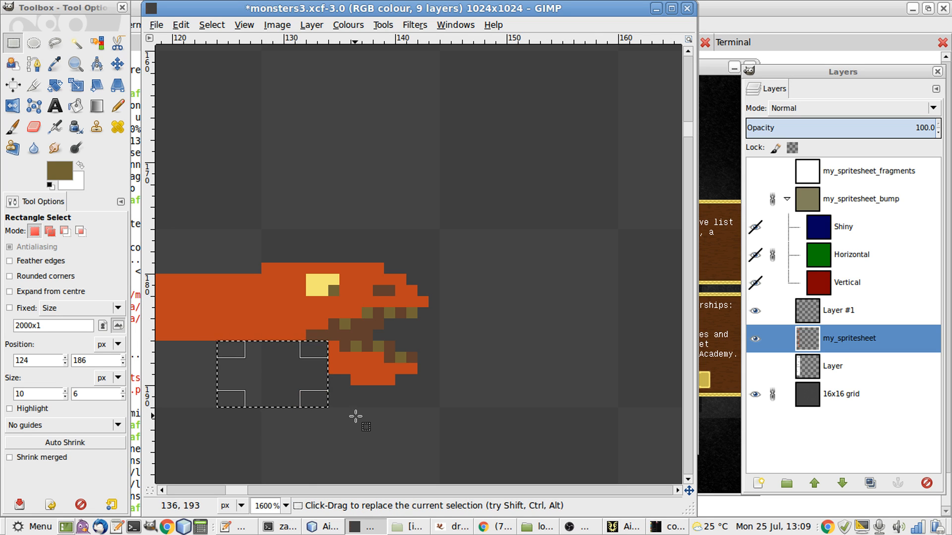
{"action": "left_click", "coordinate": [355, 417]}
{"action": "left_click", "coordinate": [803, 320]}
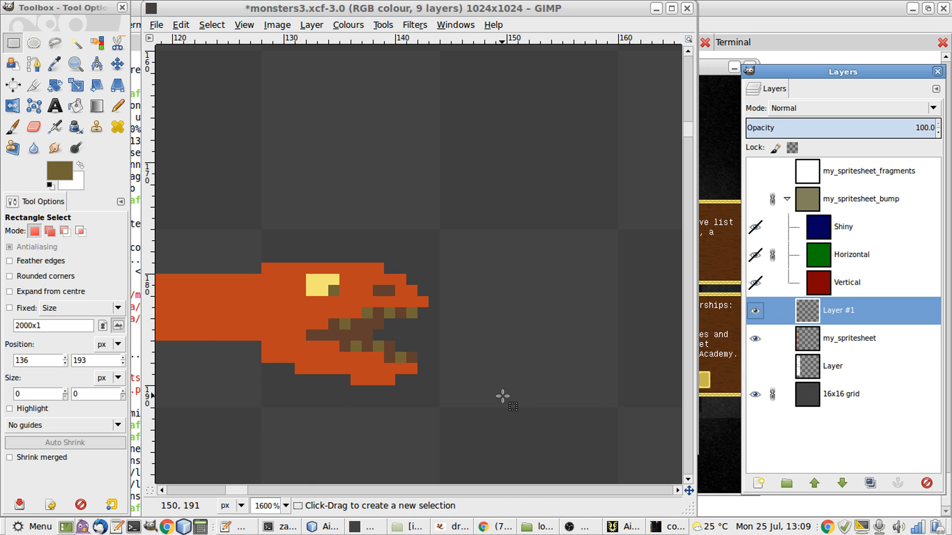
{"action": "left_click_drag", "start_coordinate": [435, 400], "coordinate": [289, 378]}
{"action": "left_click", "coordinate": [258, 401]}
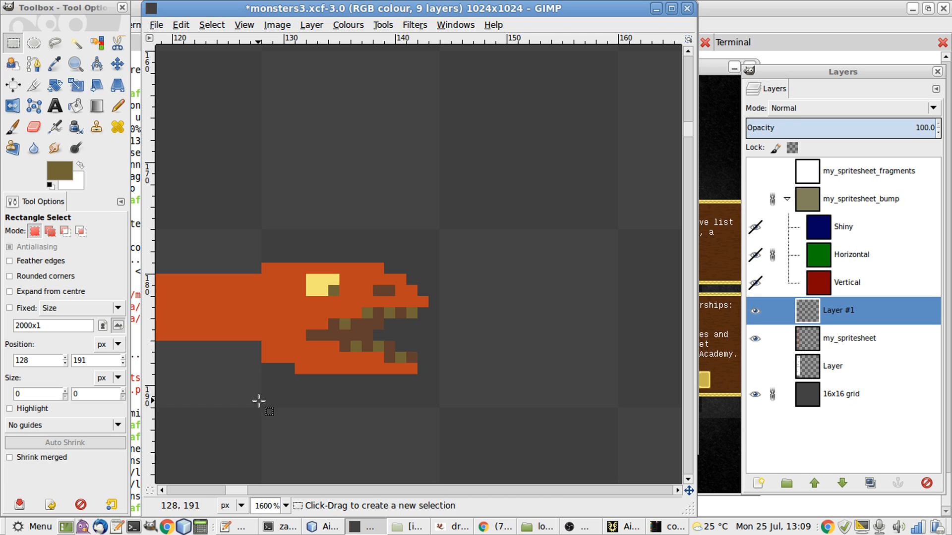
{"action": "left_click_drag", "start_coordinate": [238, 351], "coordinate": [341, 407]}
{"action": "left_click", "coordinate": [497, 442]}
- Clear one orange pixel at the rear corner of the second dragon's lower jaw on my_spritesheet
{"action": "left_click", "coordinate": [794, 344]}
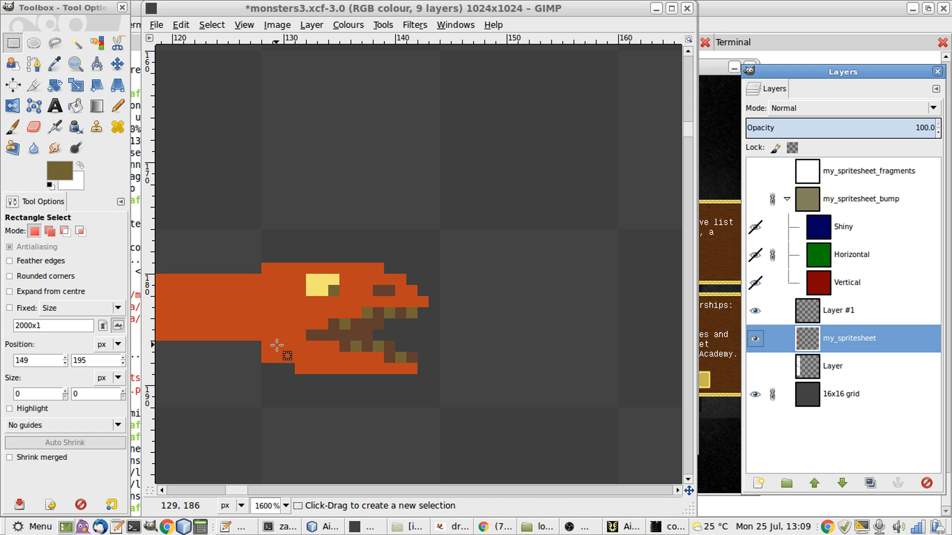
{"action": "mouse_move", "coordinate": [249, 360]}
{"action": "left_mouse_down"}
{"action": "mouse_move", "coordinate": [269, 363]}
{"action": "mouse_move", "coordinate": [258, 354]}
{"action": "left_mouse_up"}
{"action": "left_click", "coordinate": [310, 369]}
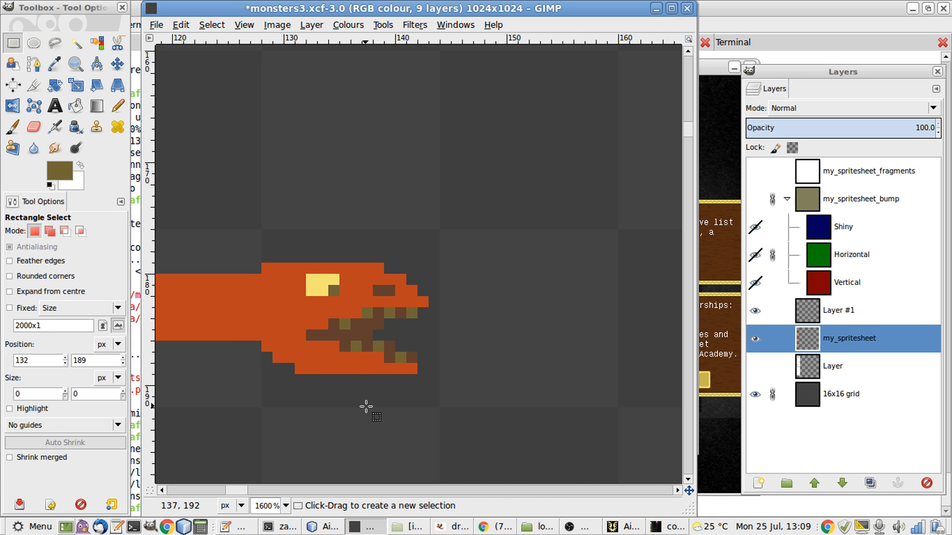
- Float the second dragon's rear claws on Layer #1, move them up onto the rear toes and anchor them
{"action": "key", "text": "1"}
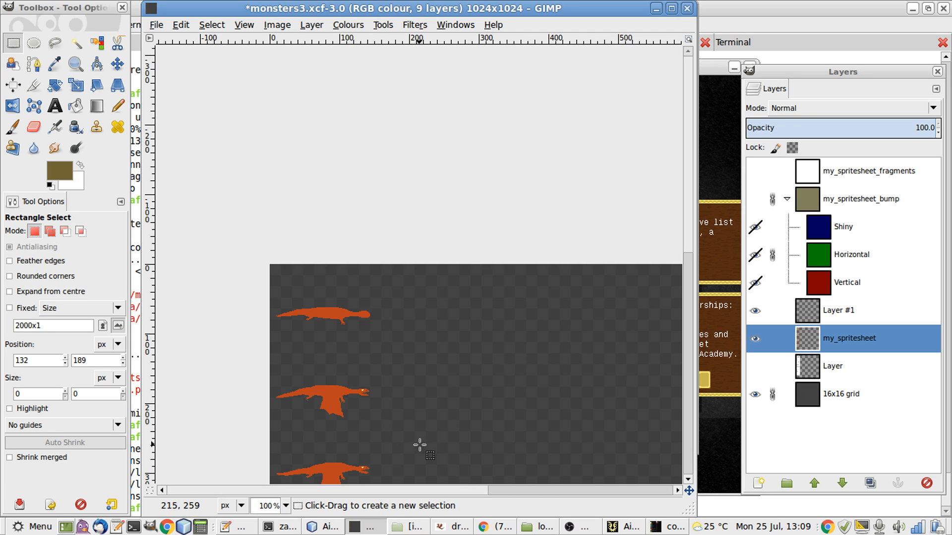
{"action": "scroll", "coordinate": [373, 411], "scroll_direction": "up", "scroll_amount": 4}
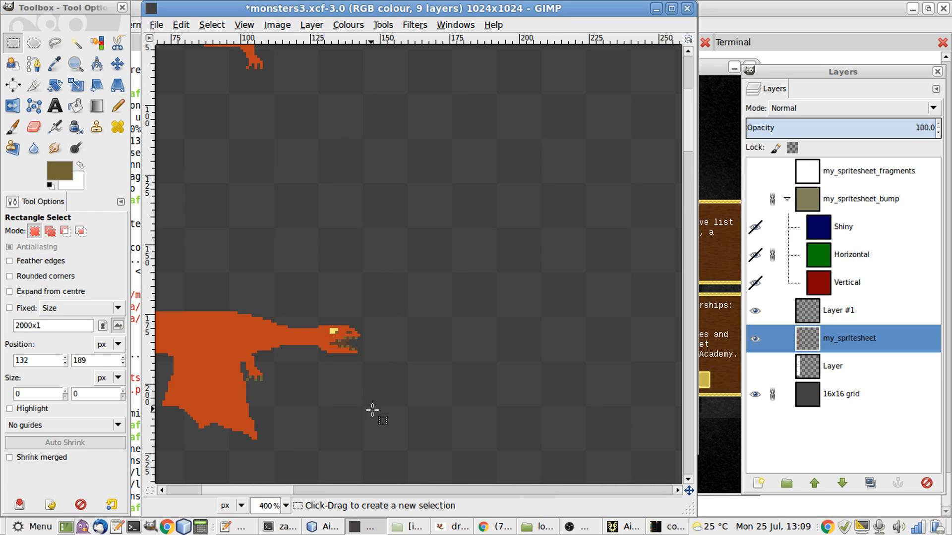
{"action": "scroll", "coordinate": [371, 411], "scroll_direction": "left", "scroll_amount": 5}
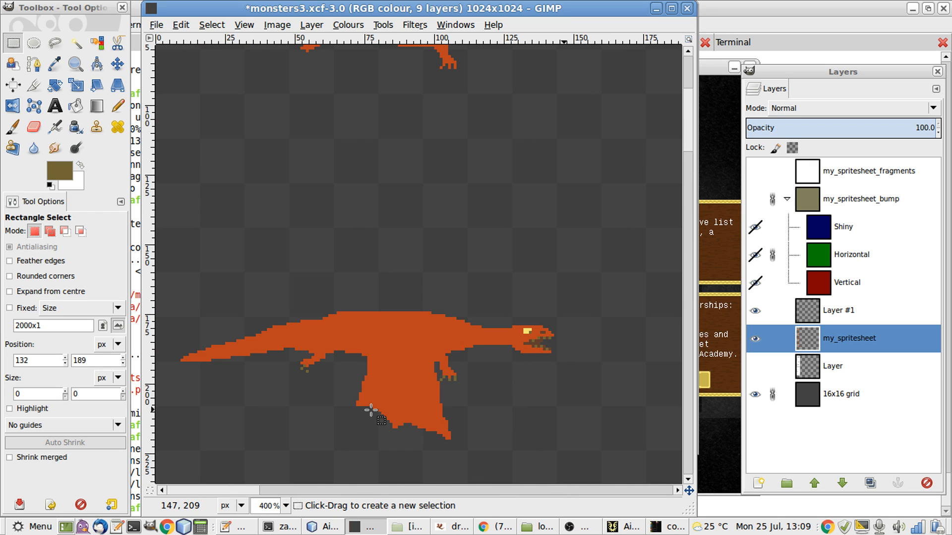
{"action": "left_click", "coordinate": [826, 312]}
{"action": "left_click_drag", "start_coordinate": [286, 346], "coordinate": [323, 385]}
{"action": "key", "text": "shift+ctrl+l"}
{"action": "key", "text": "m"}
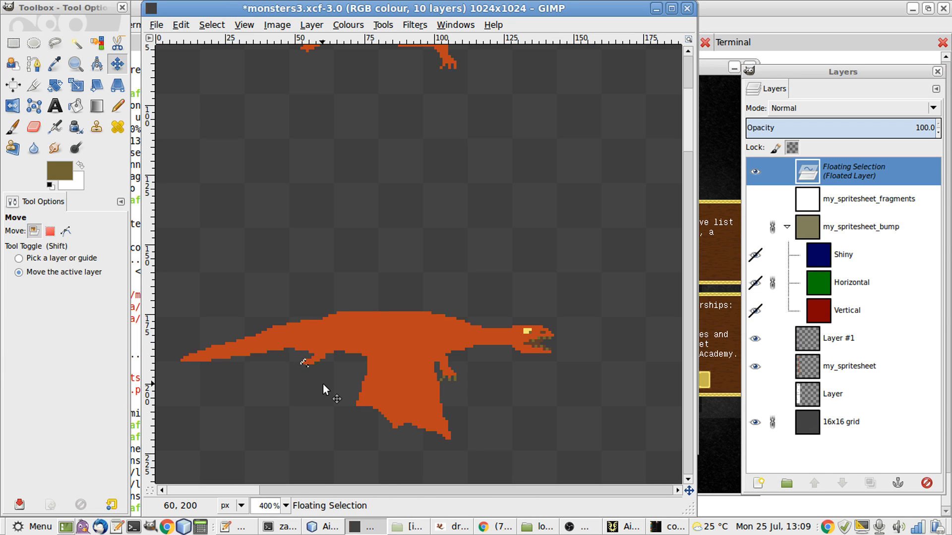
{"action": "key", "text": "r"}
{"action": "left_click", "coordinate": [458, 392]}
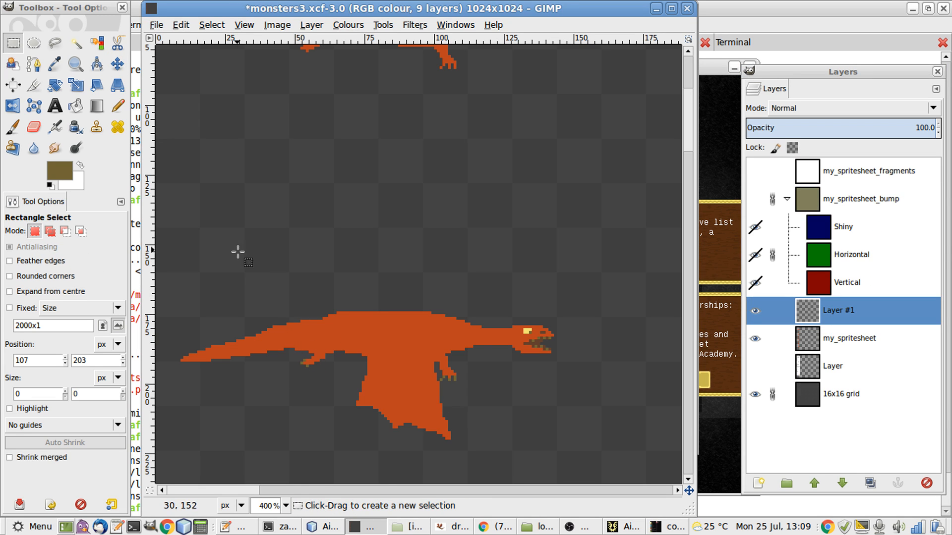
- Copy the second dragon's head details and claws on Layer #1 within a 139 by 66 pixel rectangle and paste them as a floating selection
{"action": "left_click_drag", "start_coordinate": [238, 252], "coordinate": [625, 437]}
{"action": "key", "text": "ctrl+c"}
{"action": "key", "text": "ctrl+v"}
{"action": "key", "text": "m"}
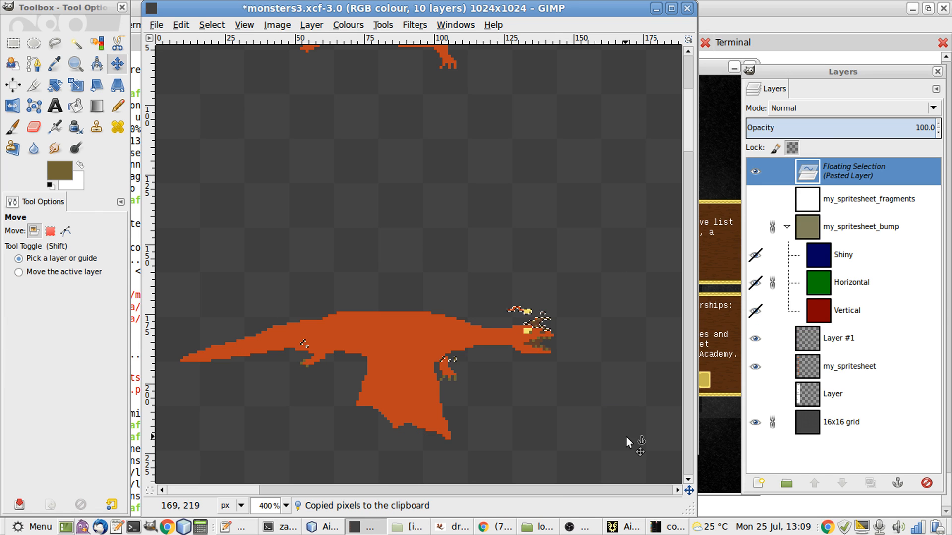
- Move the pasted details up onto the topmost dragon's head and toes, and anchor them to Layer #1
{"action": "key", "text": "Up"}
{"action": "key", "text": "Up"}
{"action": "key", "text": "Up"}
{"action": "key", "text": "Up"}
{"action": "key", "text": "Up"}
{"action": "key", "text": "Up"}
{"action": "key", "text": "Up"}
{"action": "key", "text": "Up"}
{"action": "key", "text": "Up"}
{"action": "key", "text": "Up"}
{"action": "key", "text": "Up"}
{"action": "key", "text": "Up"}
{"action": "key", "text": "Up"}
{"action": "key", "text": "Up"}
{"action": "key", "text": "Up"}
{"action": "key", "text": "Up"}
{"action": "key", "text": "Up"}
{"action": "key", "text": "Up"}
{"action": "key", "text": "Up"}
{"action": "key", "text": "Up"}
{"action": "scroll", "coordinate": [627, 427], "scroll_direction": "up", "scroll_amount": 5}
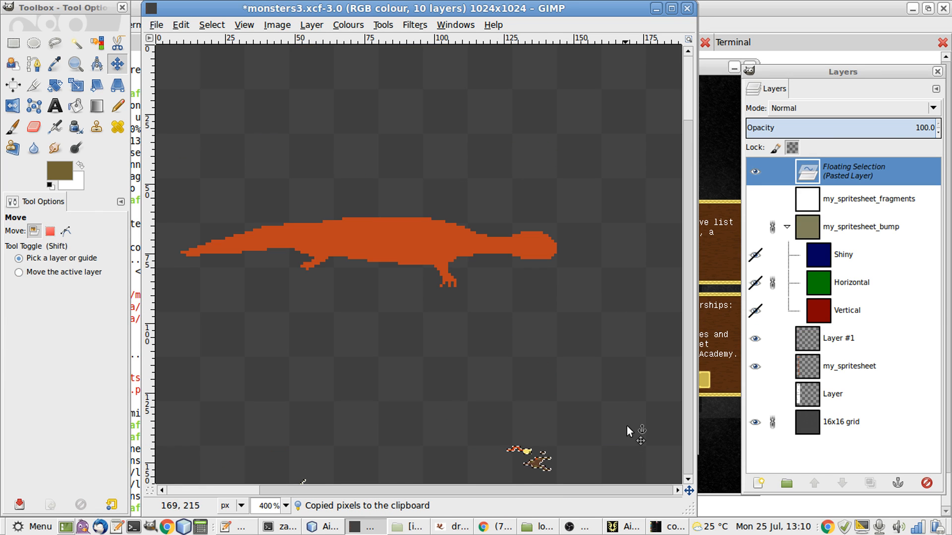
{"action": "key", "text": "shift+Up"}
{"action": "key", "text": "shift+Up"}
{"action": "key", "text": "shift+Up"}
{"action": "key", "text": "shift+Up"}
{"action": "key", "text": "shift+Up"}
{"action": "key", "text": "shift+Up"}
{"action": "key", "text": "shift+Up"}
{"action": "key", "text": "shift+Up"}
{"action": "key", "text": "shift+Up"}
{"action": "key", "text": "shift+Up"}
{"action": "key", "text": "shift+Up"}
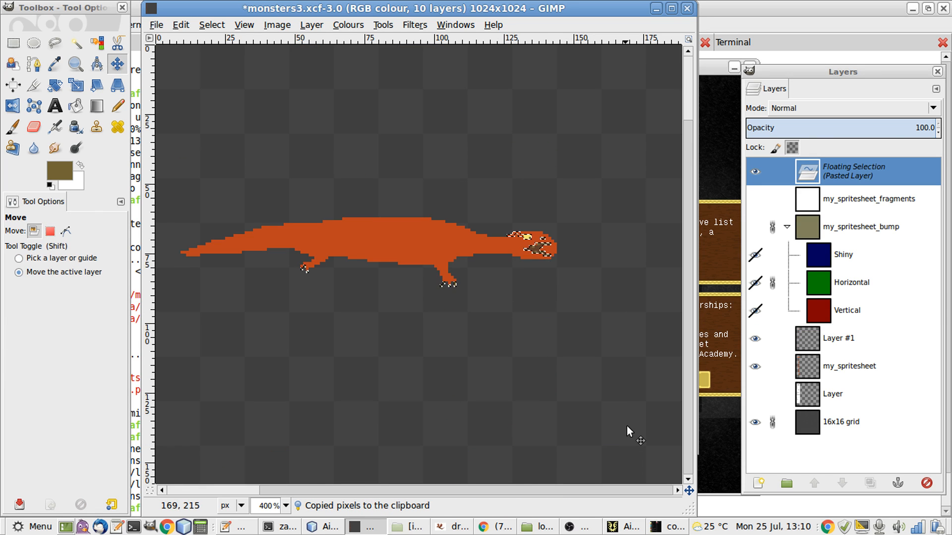
{"action": "key", "text": "r"}
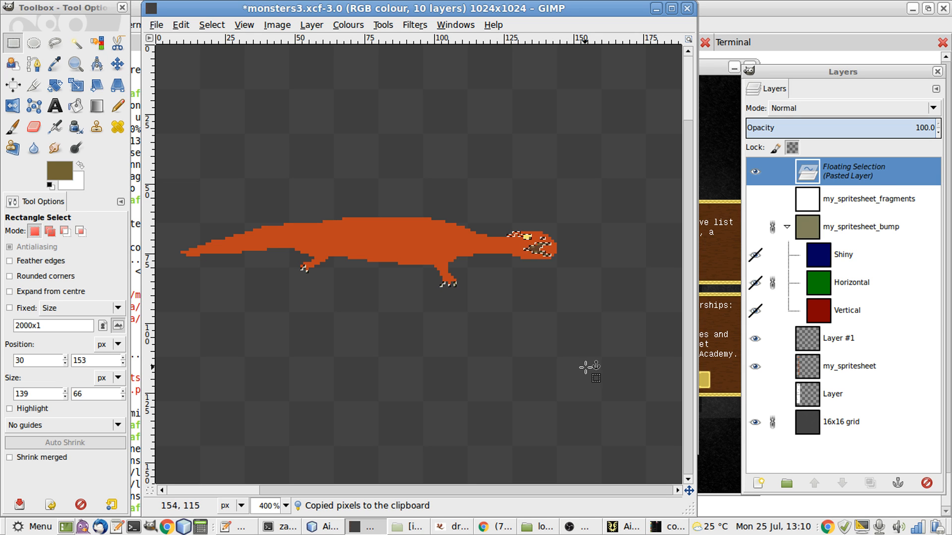
{"action": "left_click", "coordinate": [588, 367]}
- Float the topmost dragon's rear claws on Layer #1 within a 22 by 20 pixel rectangle, move them up onto the toes and anchor them
{"action": "left_click_drag", "start_coordinate": [345, 304], "coordinate": [284, 248]}
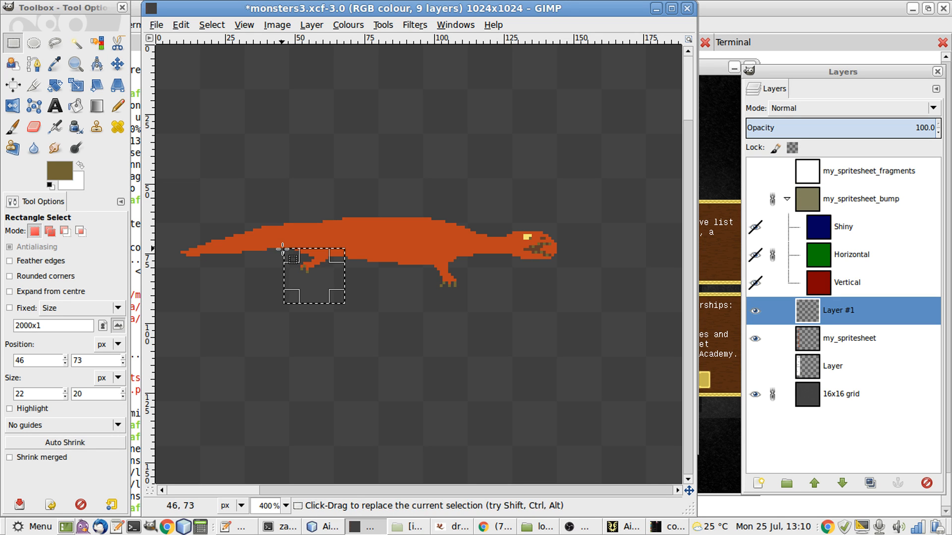
{"action": "left_click", "coordinate": [283, 249], "text": "ctrl+alt"}
{"action": "key", "text": "m"}
{"action": "key", "text": "r"}
{"action": "left_click", "coordinate": [498, 323]}
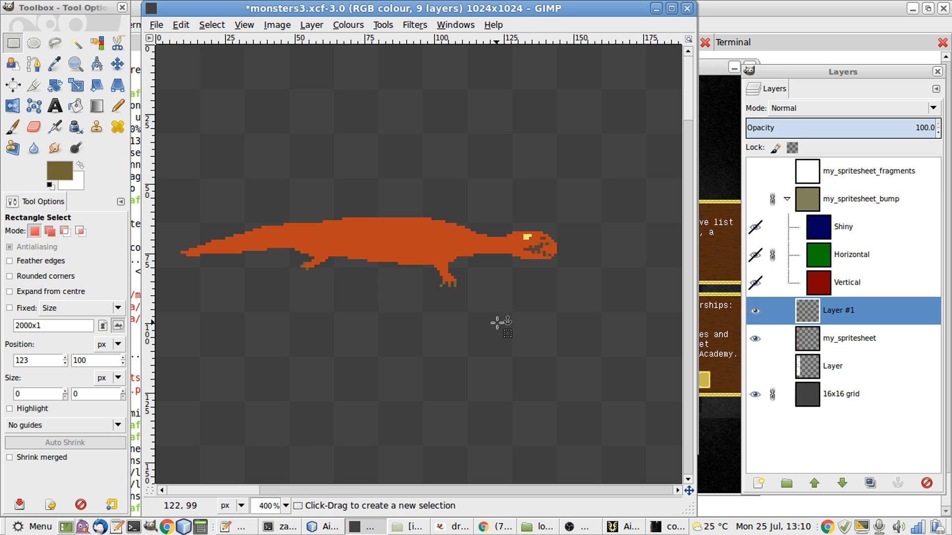
- Open the topmost dragon's mouth on my_spritesheet by clearing the orange pixels between the jaws and at the snout tip
{"action": "scroll", "coordinate": [523, 298], "scroll_direction": "up", "scroll_amount": 2}
{"action": "scroll", "coordinate": [523, 298], "scroll_direction": "up", "scroll_amount": 1}
{"action": "scroll", "coordinate": [559, 271], "scroll_direction": "left", "scroll_amount": 7}
{"action": "scroll", "coordinate": [559, 271], "scroll_direction": "down", "scroll_amount": 4}
{"action": "scroll", "coordinate": [559, 271], "scroll_direction": "right", "scroll_amount": 11}
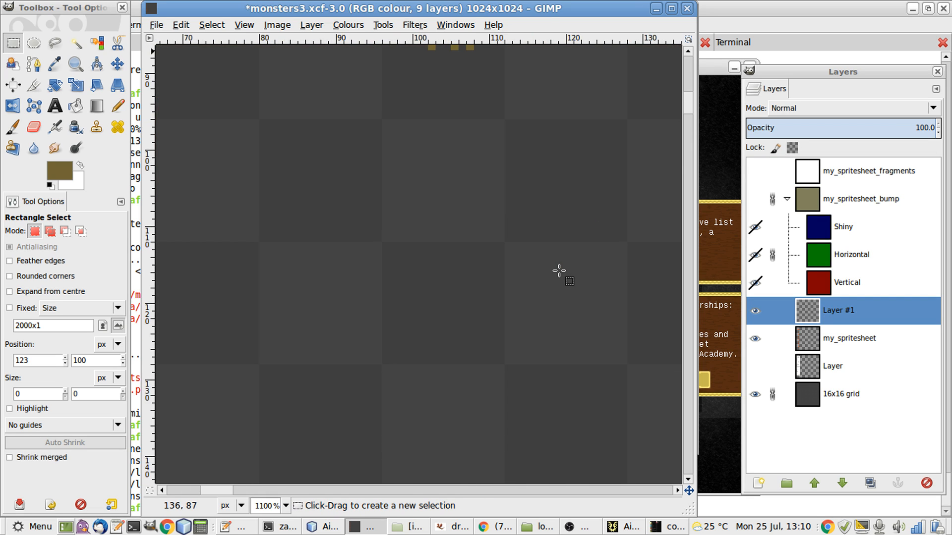
{"action": "scroll", "coordinate": [559, 270], "scroll_direction": "up", "scroll_amount": 8}
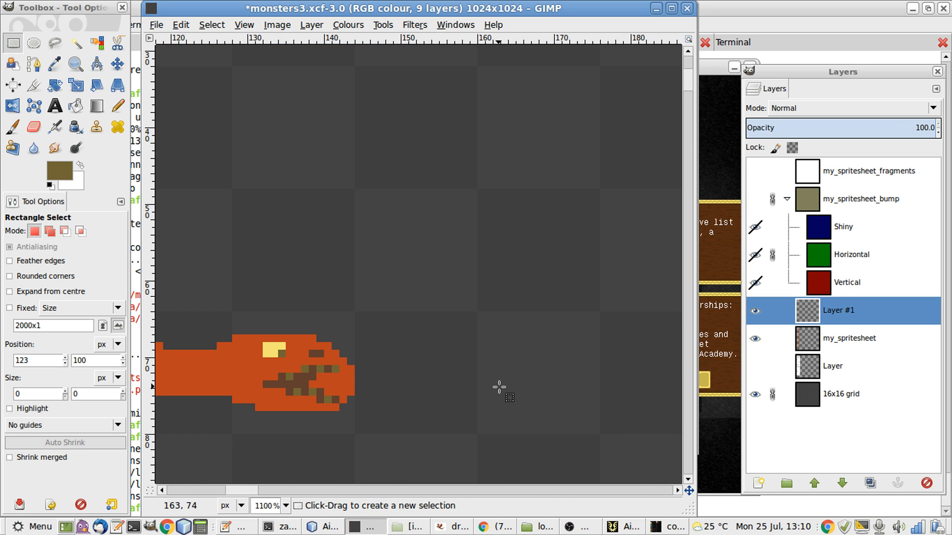
{"action": "left_click_drag", "start_coordinate": [375, 403], "coordinate": [320, 367]}
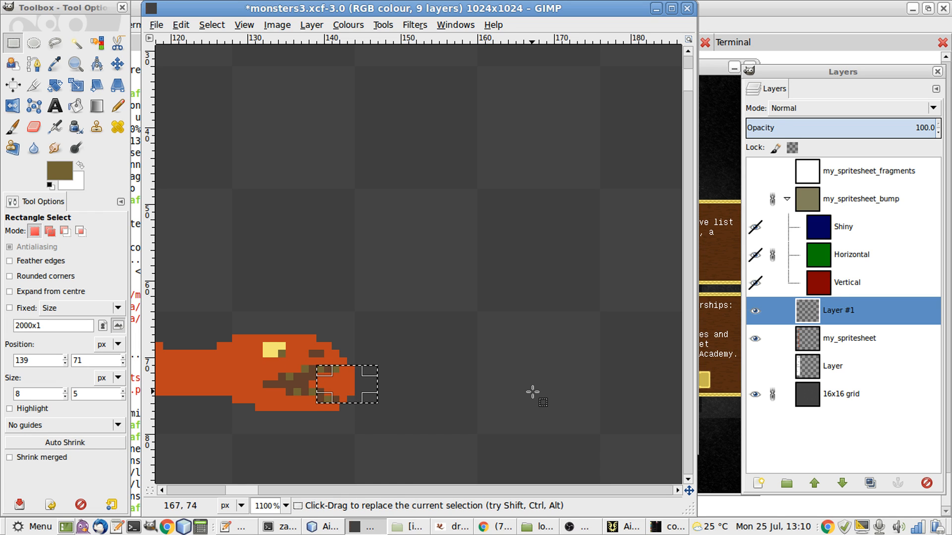
{"action": "left_click", "coordinate": [534, 393]}
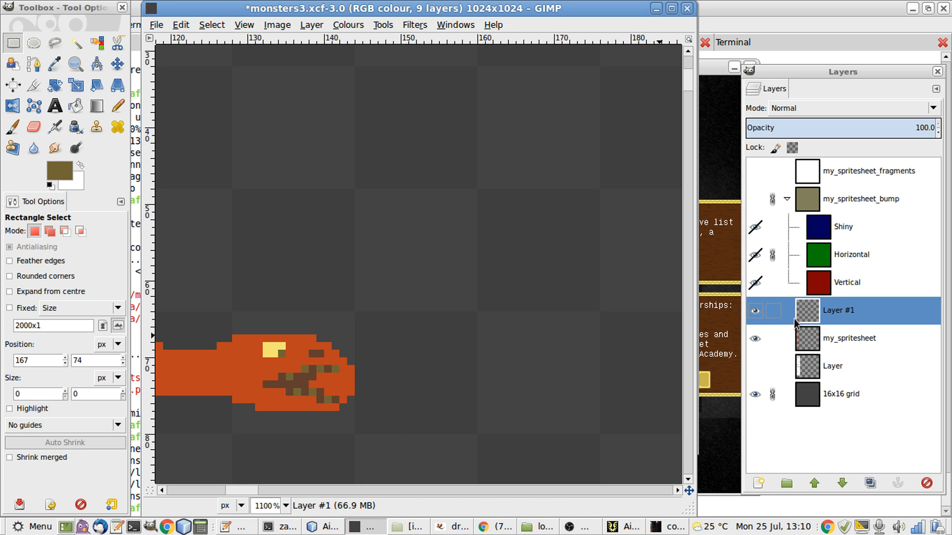
{"action": "left_click", "coordinate": [799, 347]}
{"action": "left_click", "coordinate": [368, 400]}
{"action": "left_click_drag", "start_coordinate": [369, 403], "coordinate": [349, 401]}
{"action": "key", "text": "Delete"}
{"action": "left_click", "coordinate": [390, 412]}
{"action": "left_click", "coordinate": [395, 412]}
- Review the heads and claws across all the flying dragon frames at 100% zoom
{"action": "scroll", "coordinate": [394, 413], "scroll_direction": "left", "scroll_amount": 6}
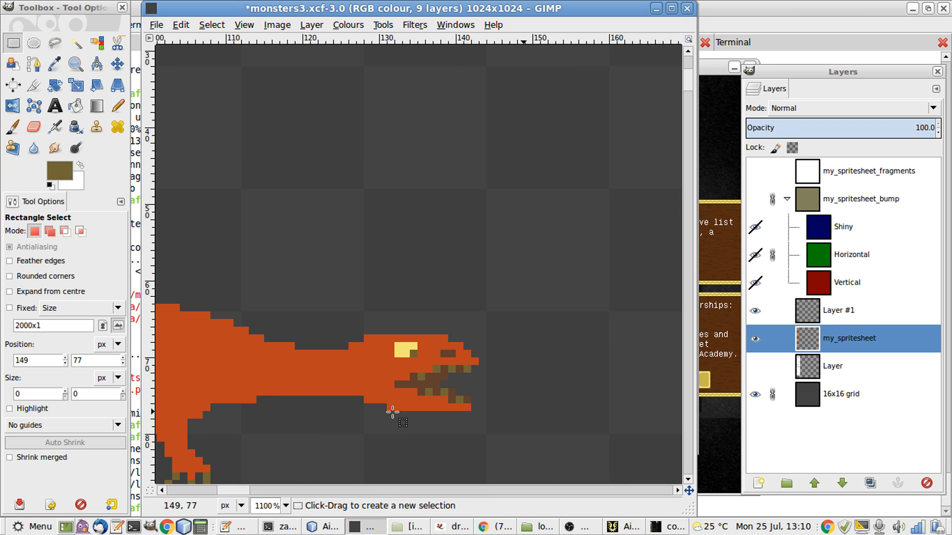
{"action": "scroll", "coordinate": [392, 412], "scroll_direction": "left", "scroll_amount": 3}
{"action": "key", "text": "1"}
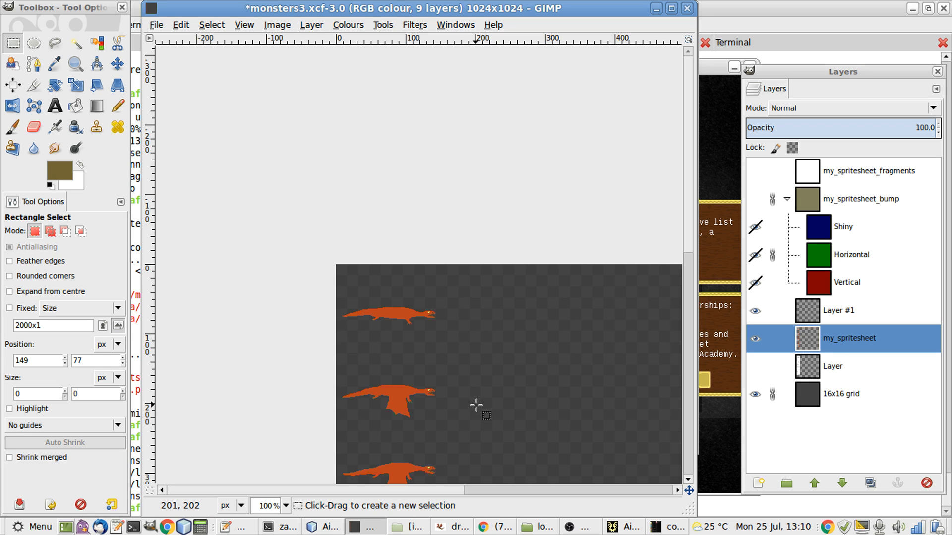
{"action": "scroll", "coordinate": [476, 405], "scroll_direction": "down", "scroll_amount": 10}
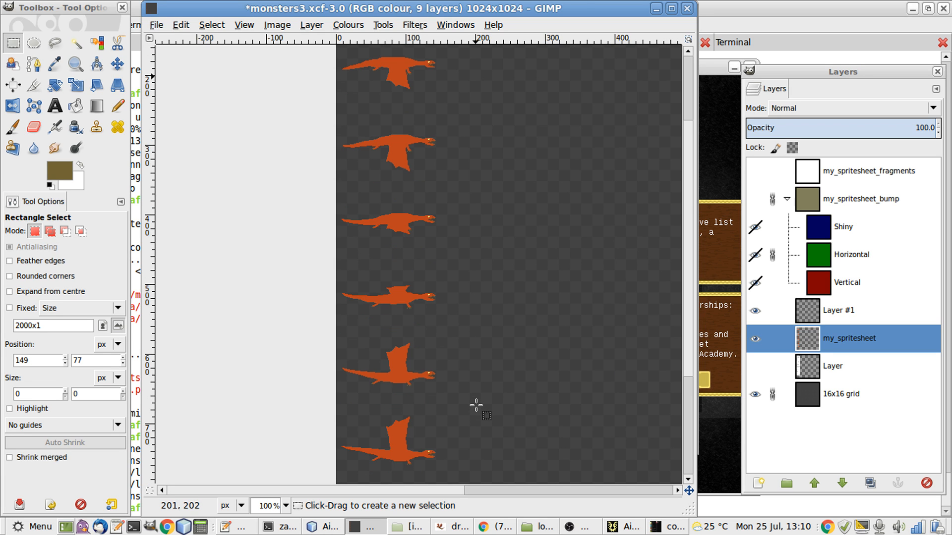
- Clear the stray orange pixels under the throat of the fourth dragon from the bottom, on Layer #1 and my_spritesheet
{"action": "scroll", "coordinate": [476, 405], "scroll_direction": "up", "scroll_amount": 4}
{"action": "scroll", "coordinate": [471, 401], "scroll_direction": "up", "scroll_amount": 3}
{"action": "scroll", "coordinate": [471, 402], "scroll_direction": "left", "scroll_amount": 2}
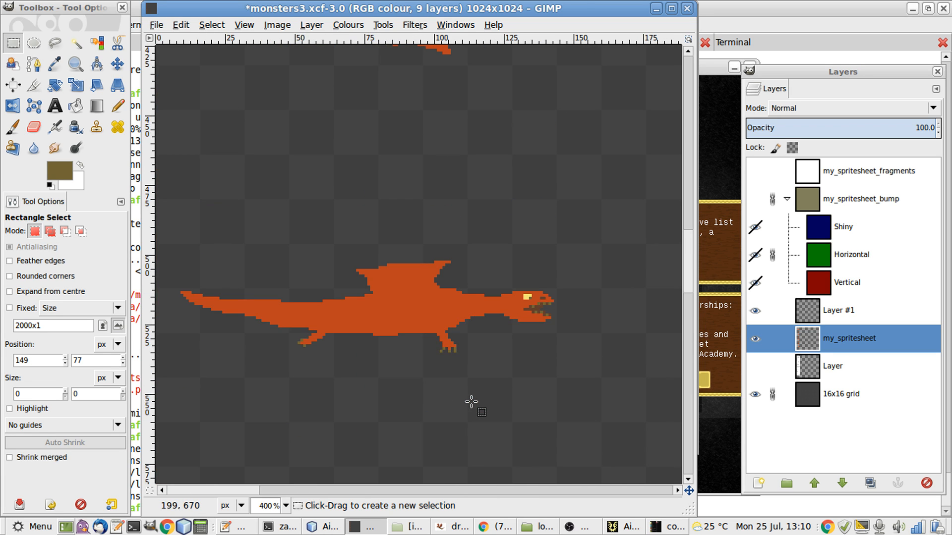
{"action": "left_click", "coordinate": [814, 319]}
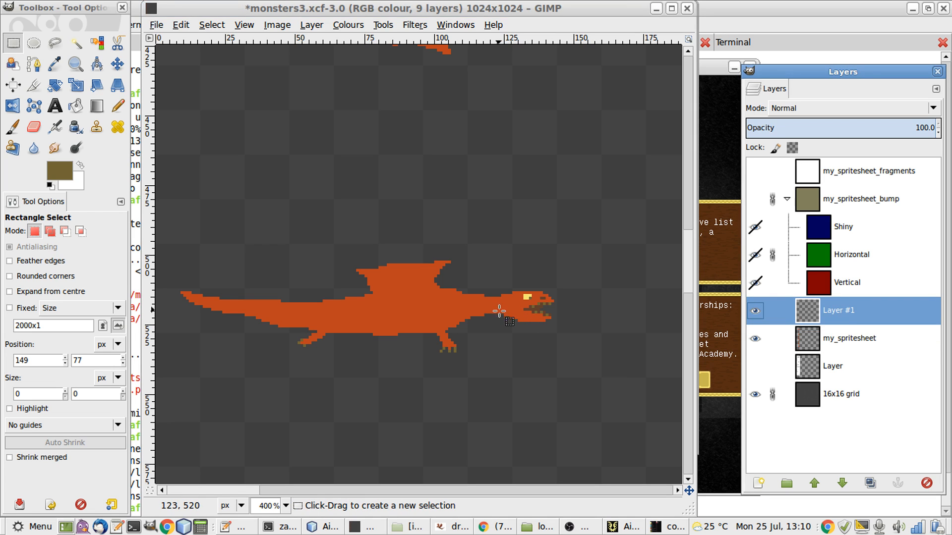
{"action": "left_click_drag", "start_coordinate": [499, 310], "coordinate": [531, 338]}
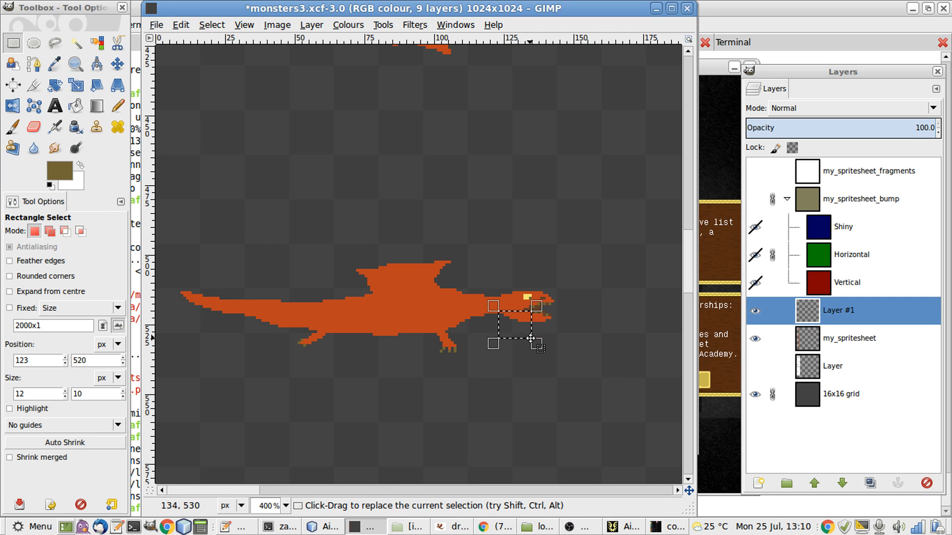
{"action": "left_click", "coordinate": [567, 376]}
{"action": "scroll", "coordinate": [567, 377], "scroll_direction": "up", "scroll_amount": 3}
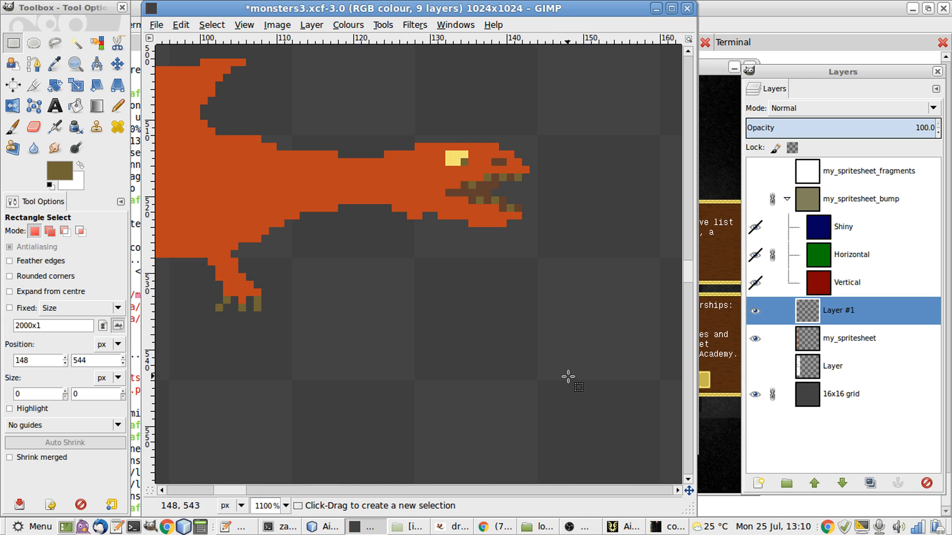
{"action": "left_click", "coordinate": [783, 339]}
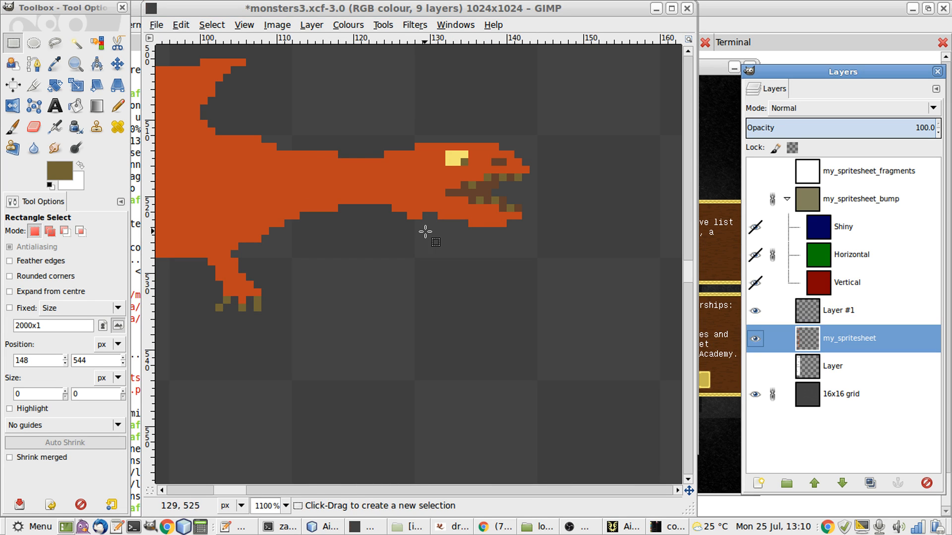
{"action": "left_click_drag", "start_coordinate": [428, 228], "coordinate": [406, 208]}
{"action": "left_click", "coordinate": [428, 261]}
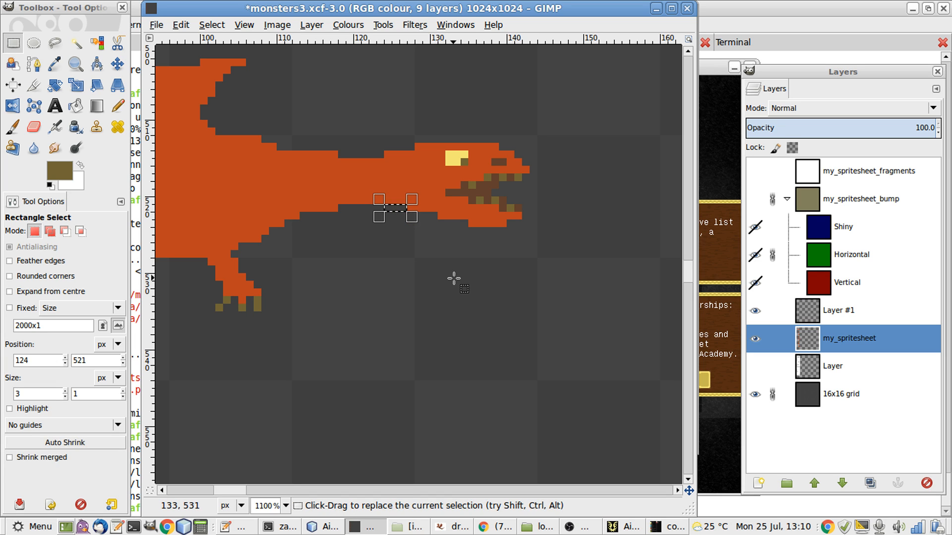
{"action": "left_click", "coordinate": [454, 279]}
- Clear the stray orange pixels below the neck and jaw of the third dragon from the bottom on Layer #1
{"action": "scroll", "coordinate": [425, 400], "scroll_direction": "down", "scroll_amount": 10}
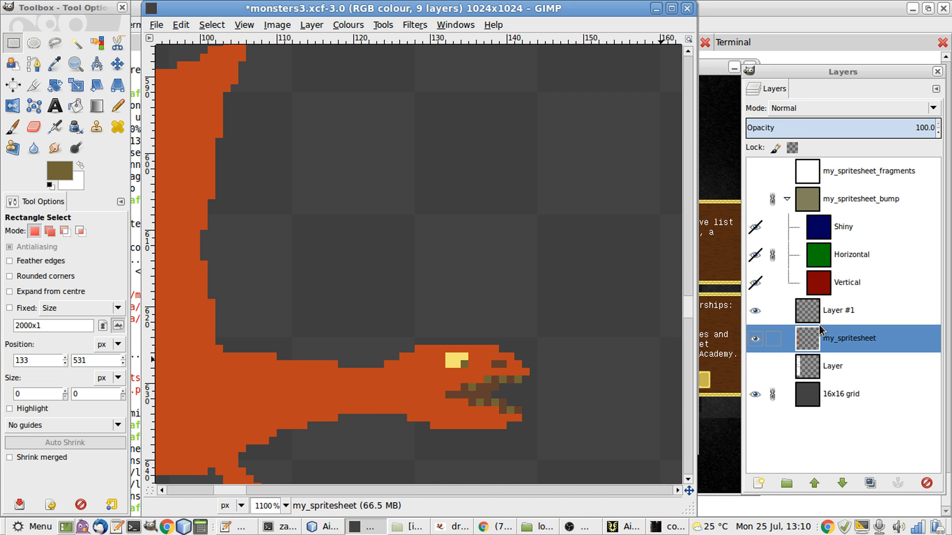
{"action": "left_click", "coordinate": [833, 310]}
{"action": "left_click_drag", "start_coordinate": [465, 448], "coordinate": [367, 409]}
{"action": "left_click", "coordinate": [363, 439]}
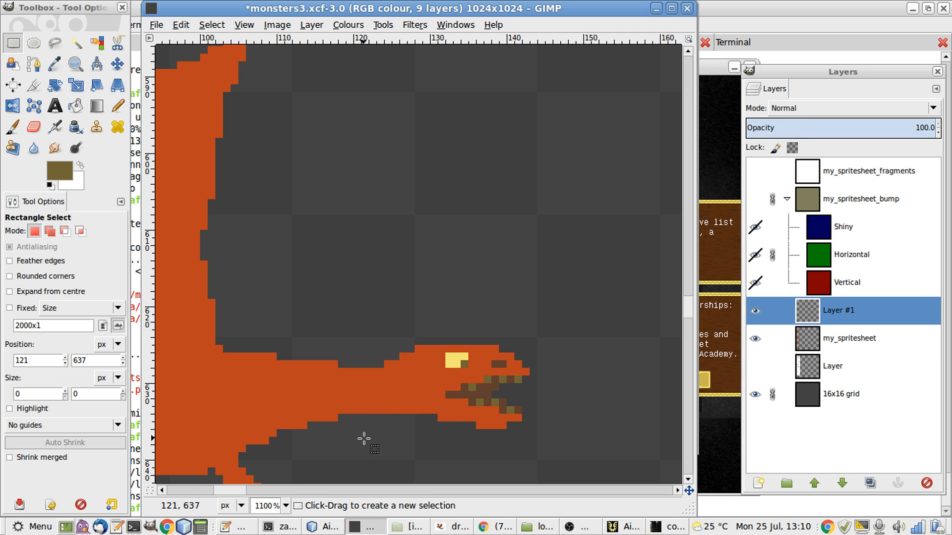
- Clear the stray pixels under the second-lowest dragon's jaw on Layer #1 within a 14 by 6 pixel rectangle
{"action": "scroll", "coordinate": [508, 389], "scroll_direction": "left", "scroll_amount": 3}
{"action": "scroll", "coordinate": [509, 389], "scroll_direction": "down", "scroll_amount": 3}
{"action": "scroll", "coordinate": [509, 389], "scroll_direction": "up", "scroll_amount": 2}
{"action": "scroll", "coordinate": [509, 389], "scroll_direction": "right", "scroll_amount": 1}
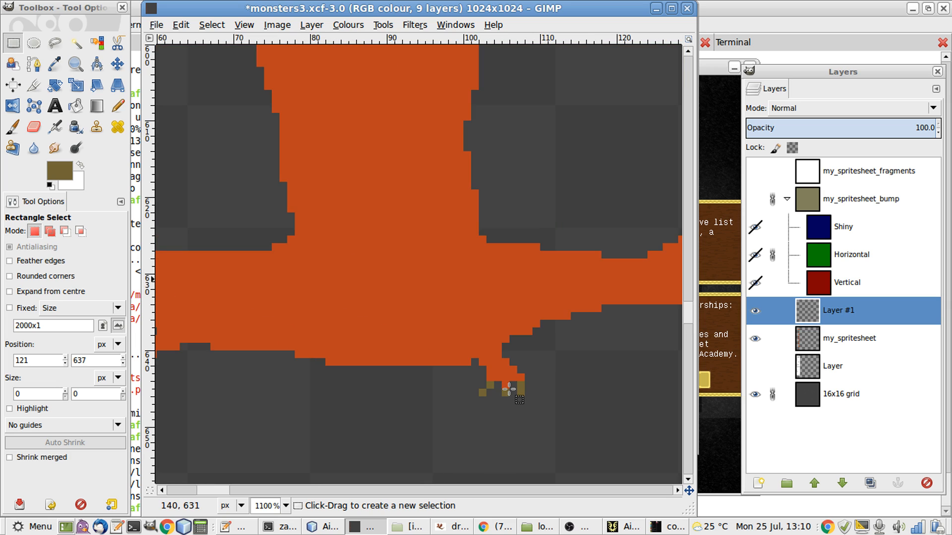
{"action": "scroll", "coordinate": [509, 389], "scroll_direction": "down", "scroll_amount": 3}
{"action": "scroll", "coordinate": [509, 389], "scroll_direction": "right", "scroll_amount": 2}
{"action": "scroll", "coordinate": [508, 389], "scroll_direction": "down", "scroll_amount": 8}
{"action": "scroll", "coordinate": [509, 389], "scroll_direction": "right", "scroll_amount": 2}
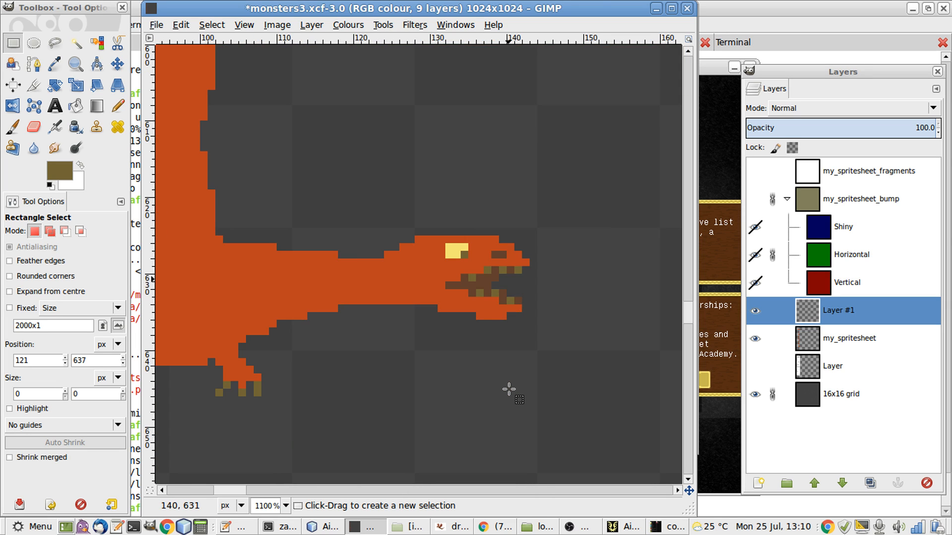
{"action": "scroll", "coordinate": [509, 389], "scroll_direction": "up", "scroll_amount": 4}
{"action": "scroll", "coordinate": [509, 389], "scroll_direction": "down", "scroll_amount": 4}
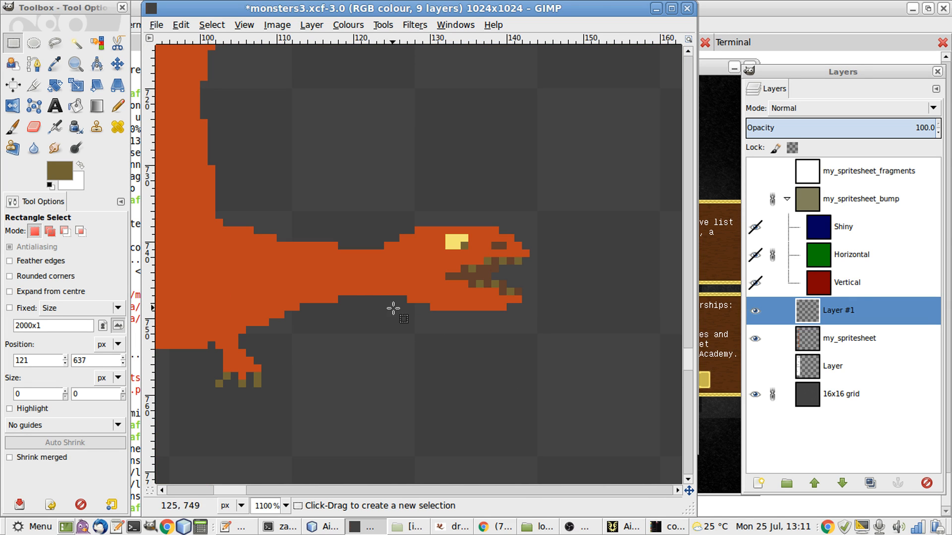
{"action": "left_click_drag", "start_coordinate": [370, 289], "coordinate": [475, 335]}
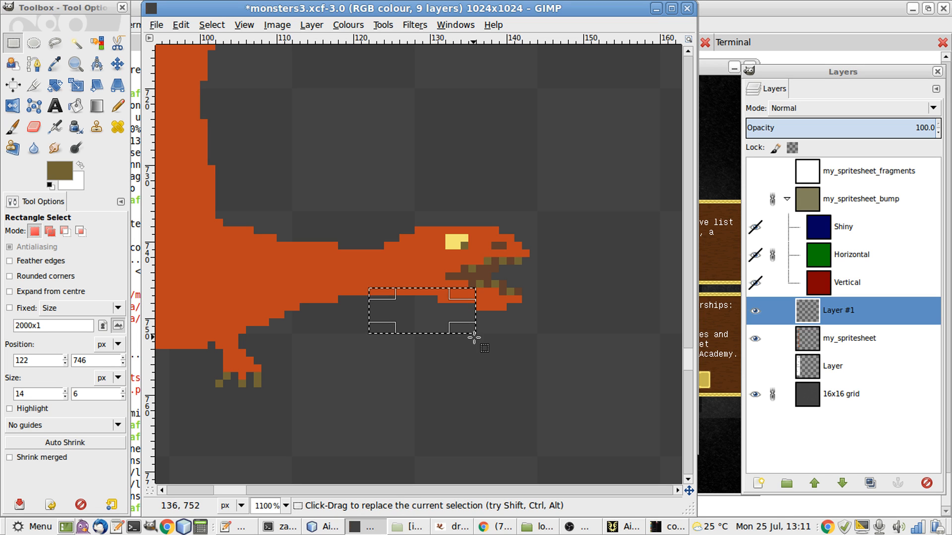
{"action": "left_click", "coordinate": [530, 385]}
- Clear the stray orange pixels under the lowest dragon's throat and jaw on Layer #1
{"action": "scroll", "coordinate": [496, 348], "scroll_direction": "down", "scroll_amount": 12}
{"action": "scroll", "coordinate": [496, 348], "scroll_direction": "left", "scroll_amount": 4}
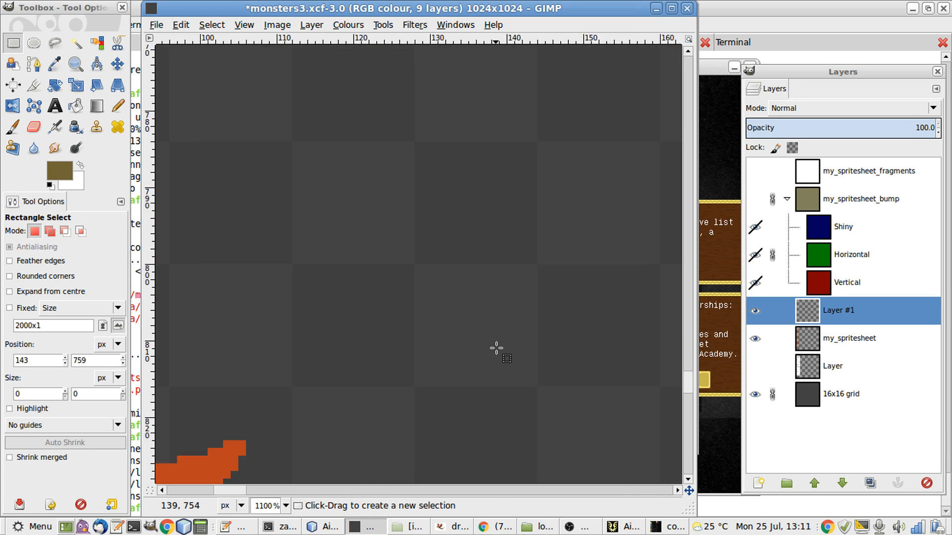
{"action": "scroll", "coordinate": [496, 348], "scroll_direction": "down", "scroll_amount": 4}
{"action": "scroll", "coordinate": [496, 349], "scroll_direction": "up", "scroll_amount": 6}
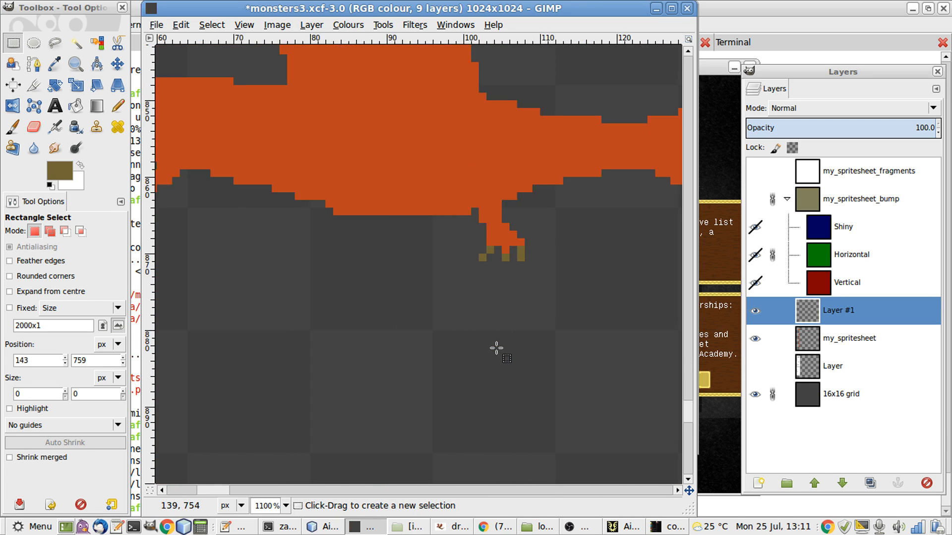
{"action": "scroll", "coordinate": [496, 348], "scroll_direction": "down", "scroll_amount": 4}
{"action": "scroll", "coordinate": [496, 348], "scroll_direction": "right", "scroll_amount": 2}
{"action": "scroll", "coordinate": [496, 349], "scroll_direction": "up", "scroll_amount": 4}
{"action": "scroll", "coordinate": [496, 348], "scroll_direction": "right", "scroll_amount": 2}
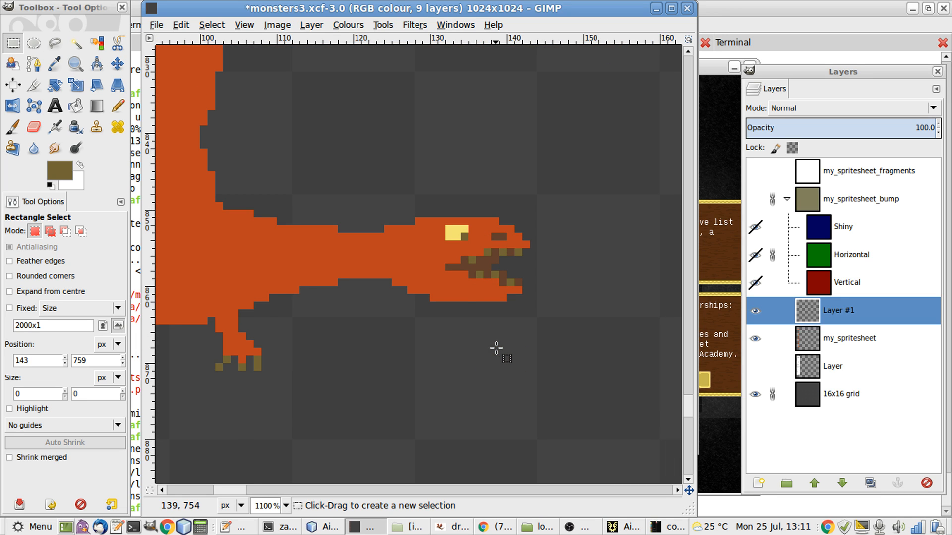
{"action": "left_click_drag", "start_coordinate": [377, 279], "coordinate": [491, 340]}
{"action": "left_click", "coordinate": [530, 376]}
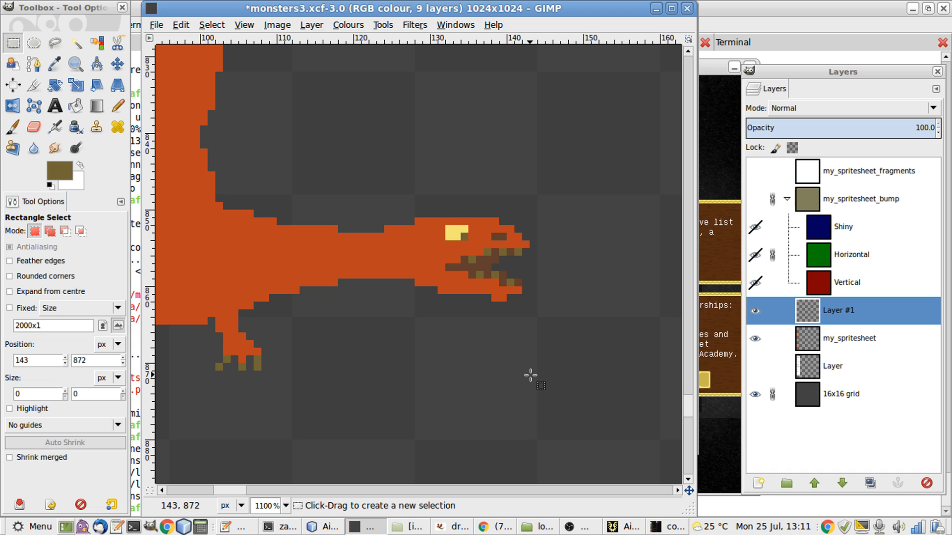
- Hide the 16x16 grid layer, keep Layer #1 and my_spritesheet visible, and save monsters3.xcf
{"action": "key", "text": "1"}
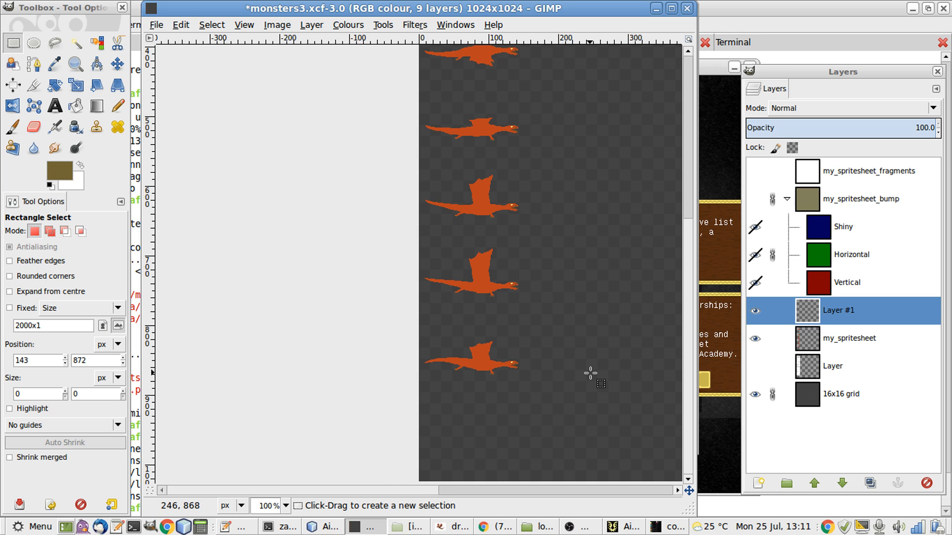
{"action": "scroll", "coordinate": [590, 373], "scroll_direction": "up", "scroll_amount": 3}
{"action": "scroll", "coordinate": [590, 373], "scroll_direction": "up", "scroll_amount": 1}
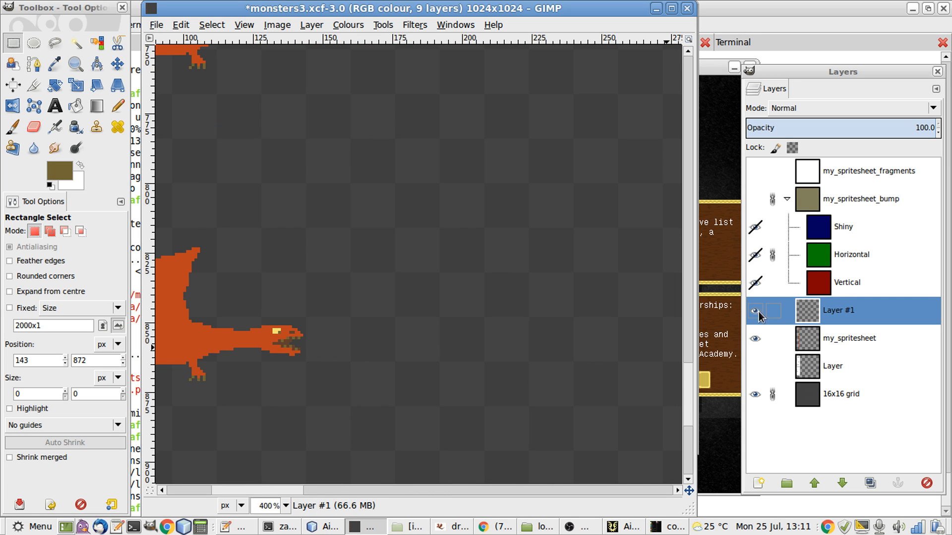
{"action": "left_click", "coordinate": [756, 339]}
{"action": "left_click", "coordinate": [755, 395]}
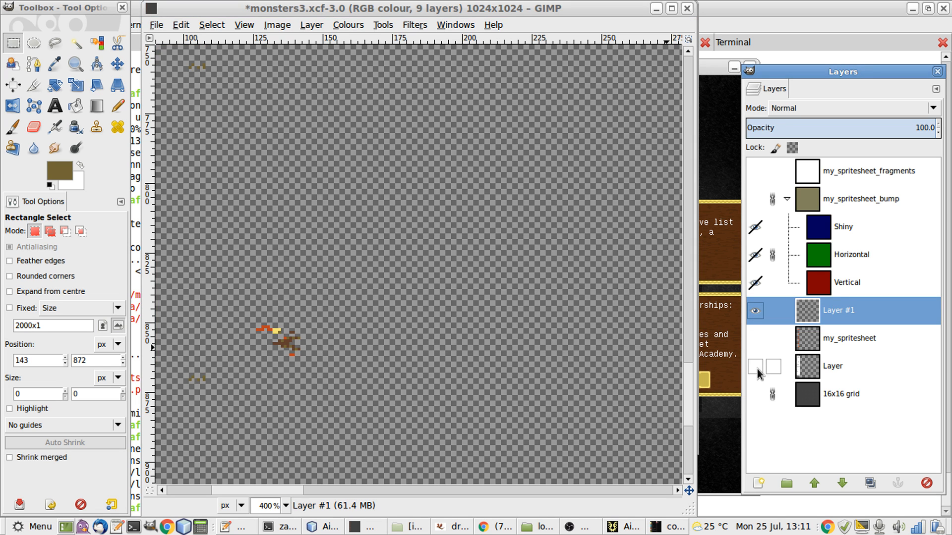
{"action": "left_click", "coordinate": [755, 339]}
{"action": "left_click", "coordinate": [544, 321]}
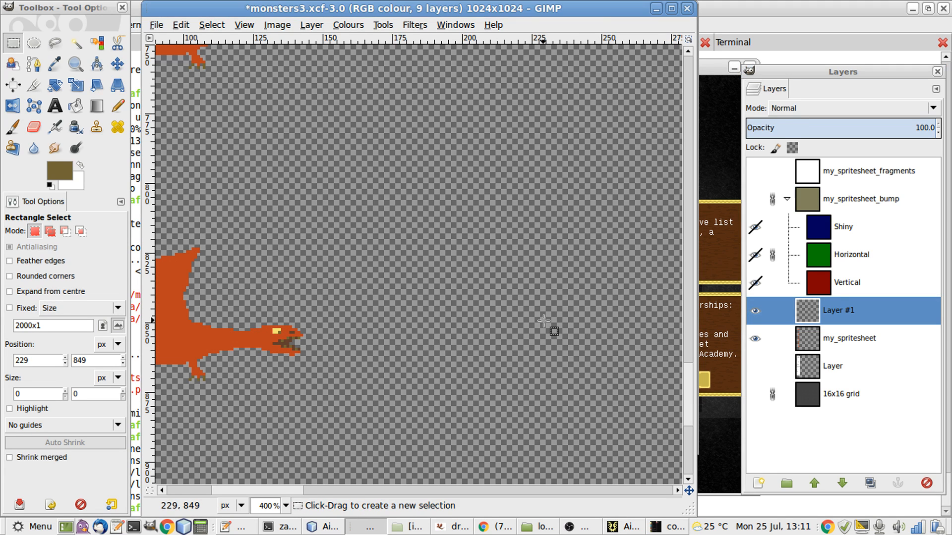
{"action": "scroll", "coordinate": [544, 322], "scroll_direction": "down", "scroll_amount": 3}
{"action": "scroll", "coordinate": [544, 322], "scroll_direction": "left", "scroll_amount": 4}
{"action": "key", "text": "ctrl+s"}
- Export the image as monsters3.png into the Airships data/images folder, replacing the existing file
{"action": "key", "text": "shift"}
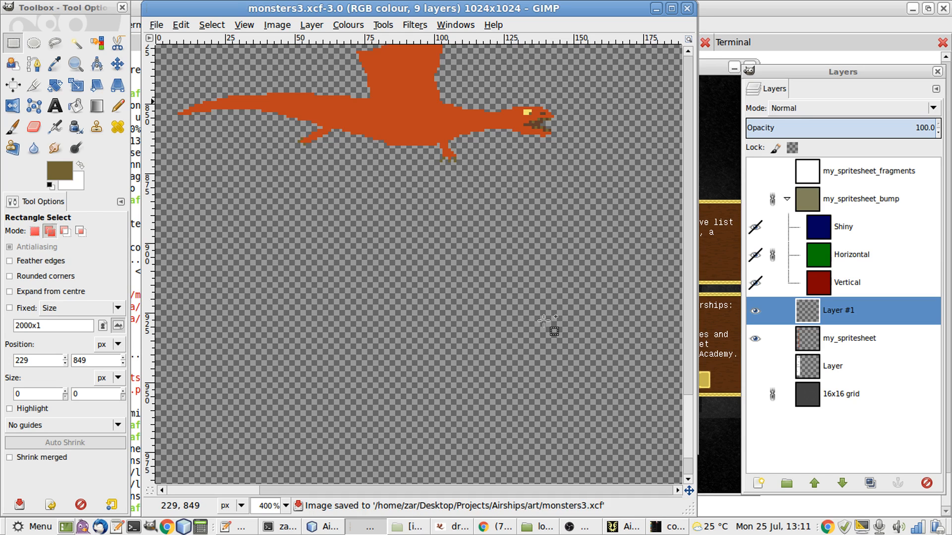
{"action": "key", "text": "ctrl+shift+e"}
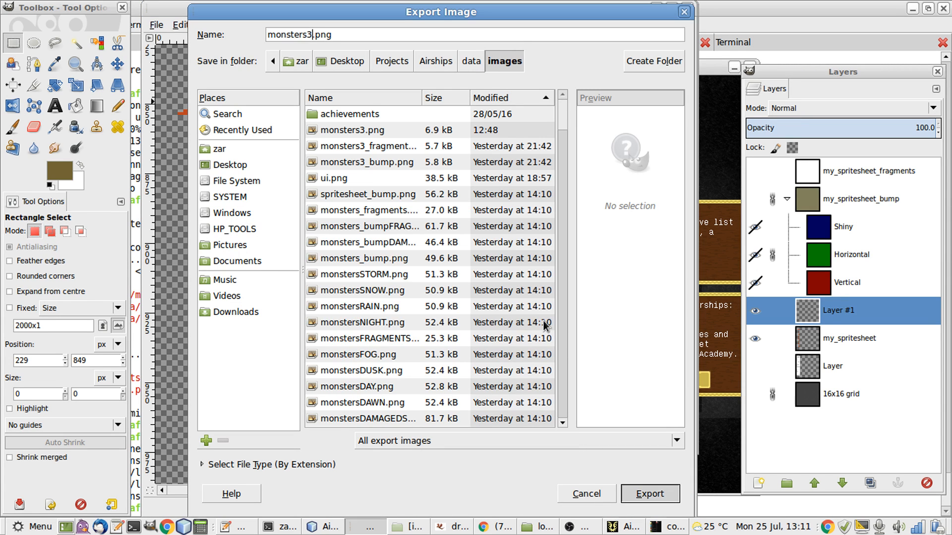
{"action": "key", "text": "Return"}
{"action": "key", "text": "Return"}
- Switch to the Airships game and reload its mods and data
{"action": "key", "text": "alt+Tab"}
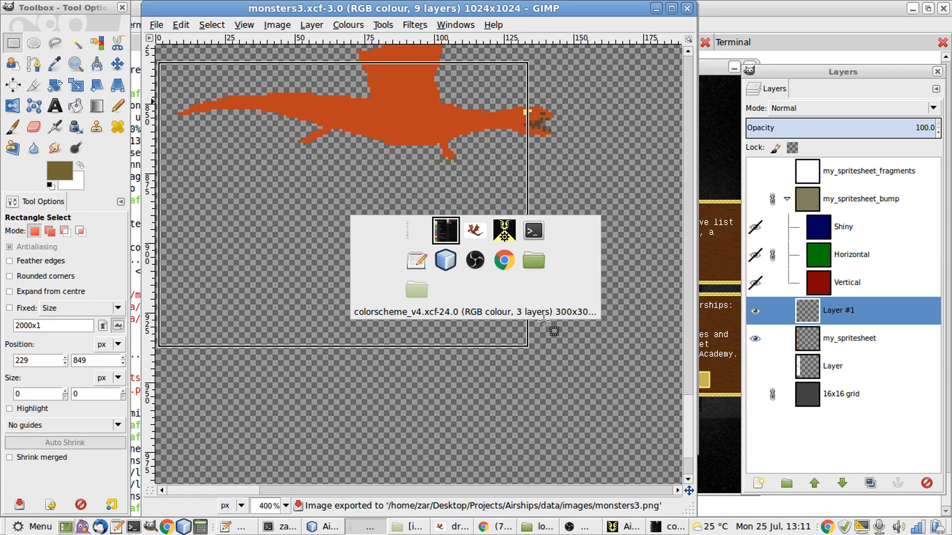
{"action": "key", "text": "alt+Tab"}
{"action": "key", "text": "alt+Tab"}
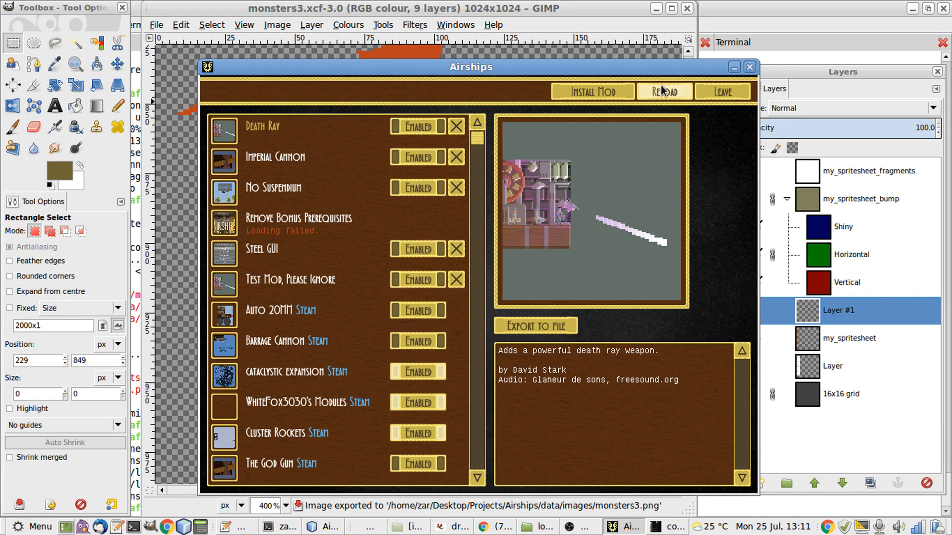
{"action": "left_click", "coordinate": [662, 92]}
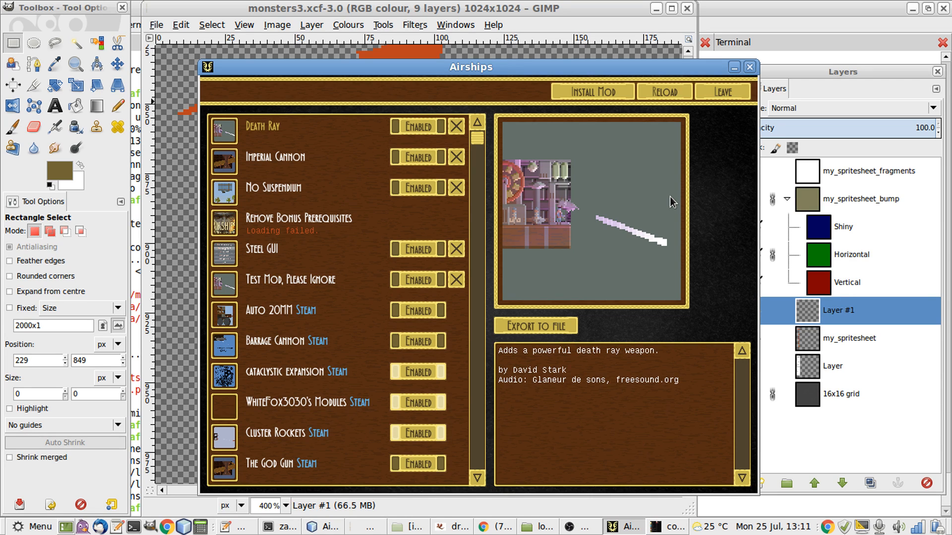
- Leave the settings for the combat setup, set the conditions to Day, and place the Dragon airship in the sky
{"action": "key", "text": "Escape"}
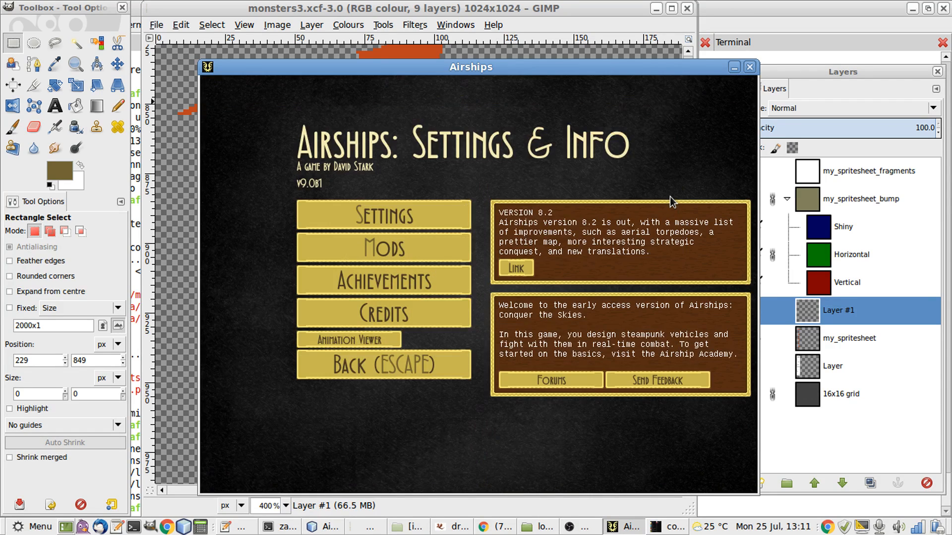
{"action": "key", "text": "Escape"}
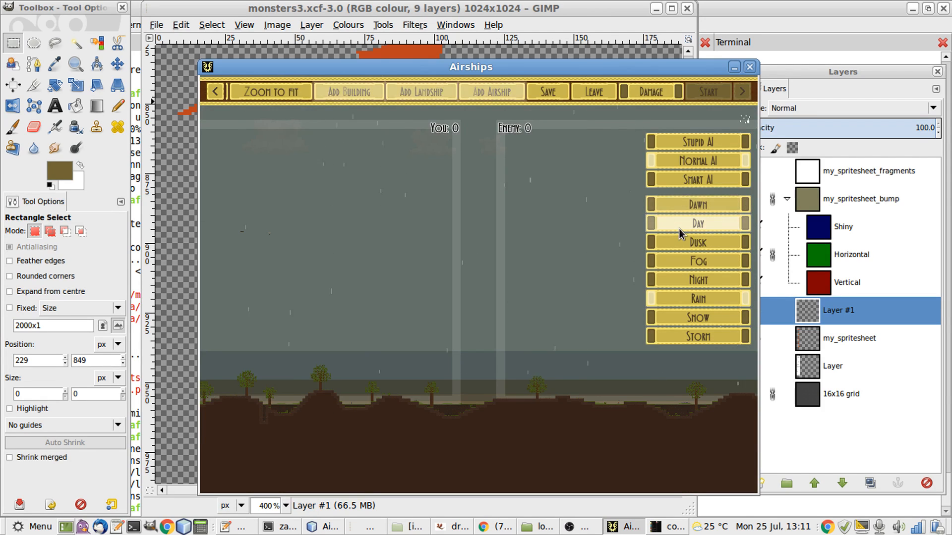
{"action": "left_click", "coordinate": [680, 230]}
{"action": "left_click", "coordinate": [492, 92]}
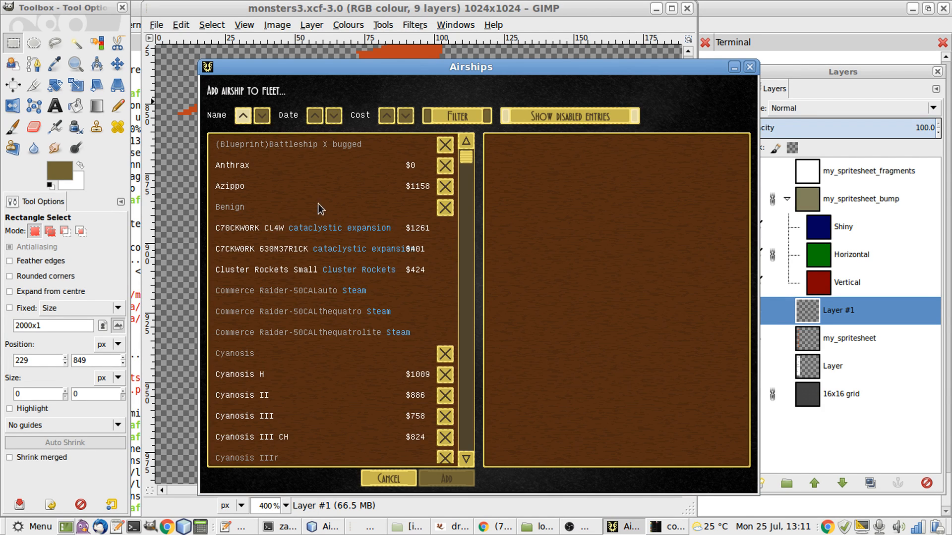
{"action": "scroll", "coordinate": [283, 201], "scroll_direction": "down", "scroll_amount": 8}
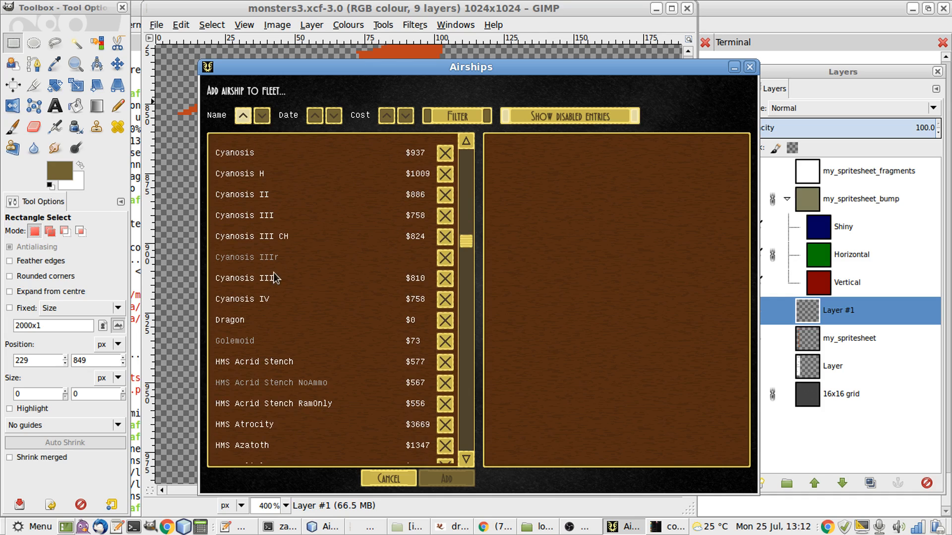
{"action": "left_click", "coordinate": [275, 319]}
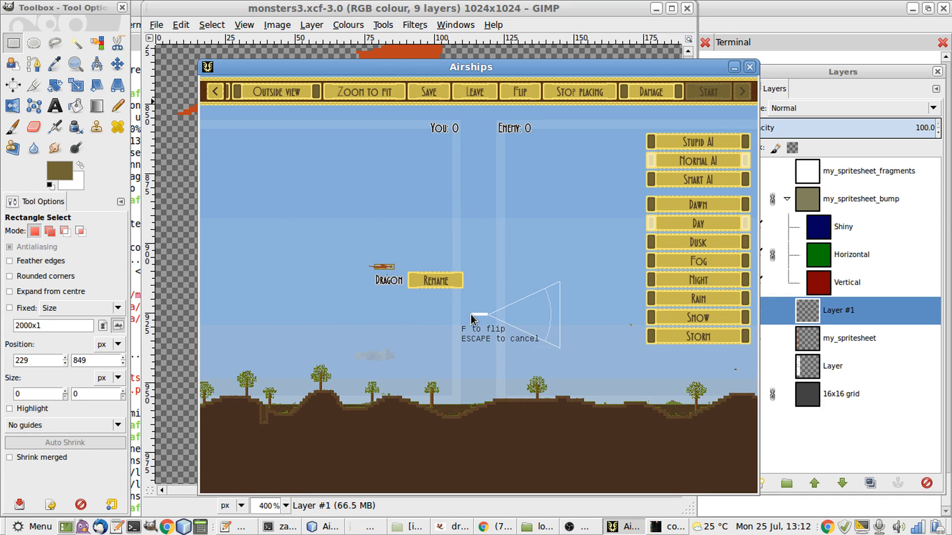
{"action": "left_click", "coordinate": [471, 320]}
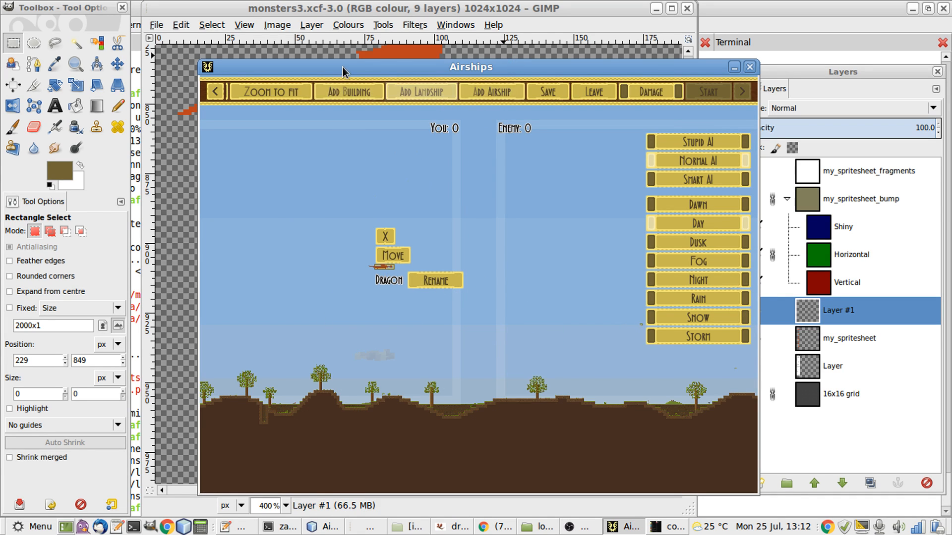
- Place a building on the ground on the enemy side and start the combat
{"action": "left_click", "coordinate": [346, 95]}
{"action": "key", "text": "Return"}
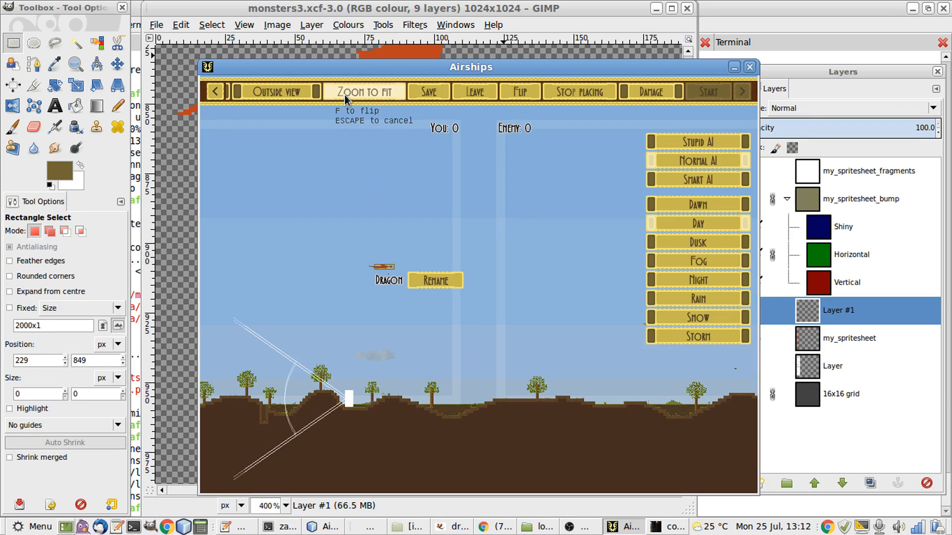
{"action": "left_click", "coordinate": [568, 193]}
{"action": "key", "text": "Escape"}
{"action": "key", "text": "Return"}
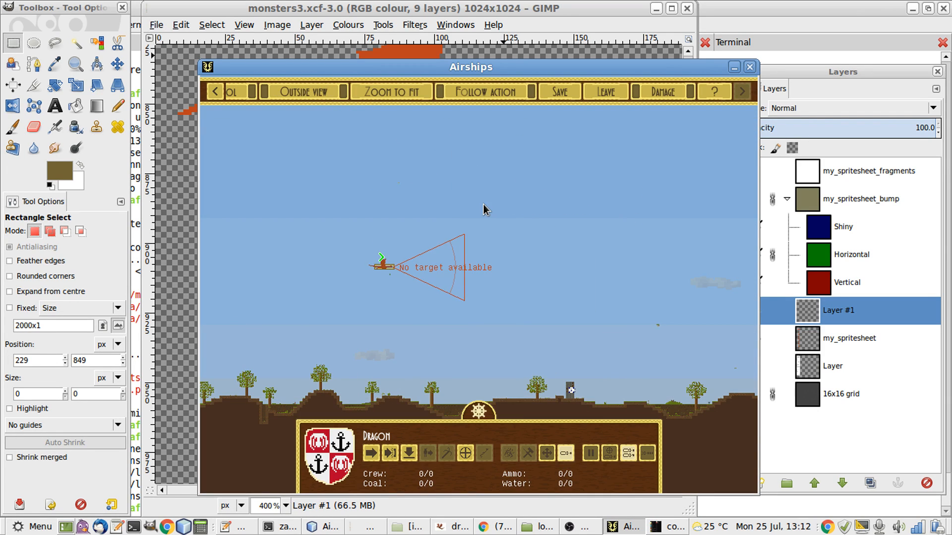
- Examine the flying dragon's animation up close in combat with the interface hidden
{"action": "scroll", "coordinate": [483, 205], "scroll_direction": "up", "scroll_amount": 5}
{"action": "key", "text": "h"}
{"action": "key", "text": "Left"}
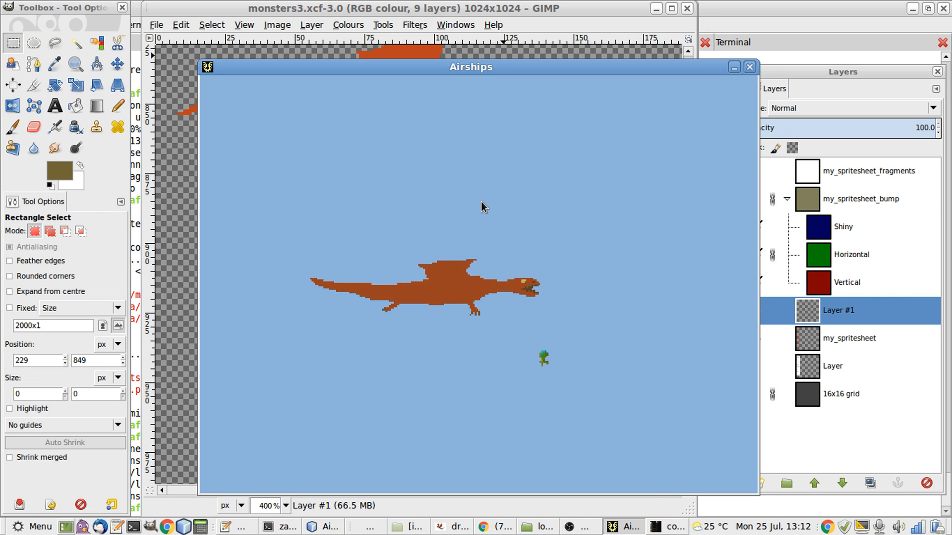
{"action": "key", "text": "h"}
{"action": "scroll", "coordinate": [316, 92], "scroll_direction": "up", "scroll_amount": 3}
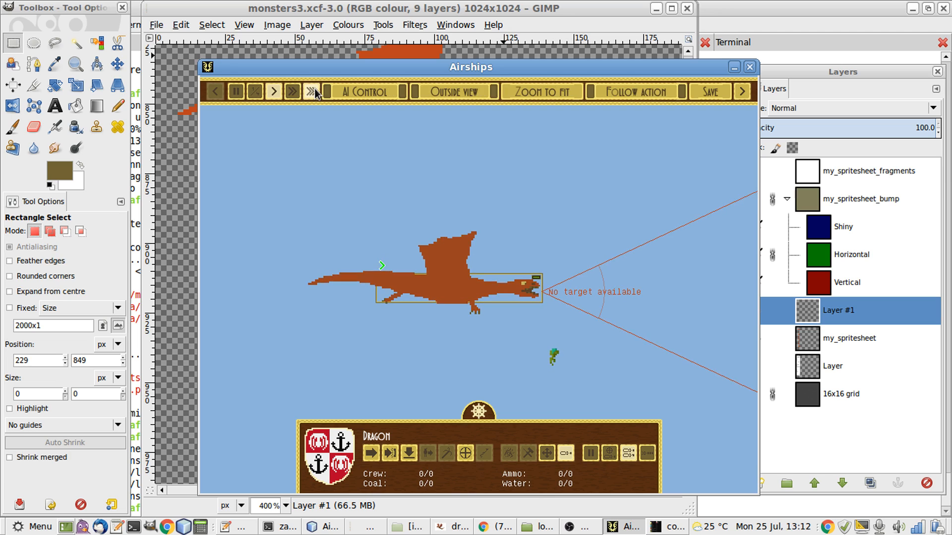
{"action": "key", "text": "h"}
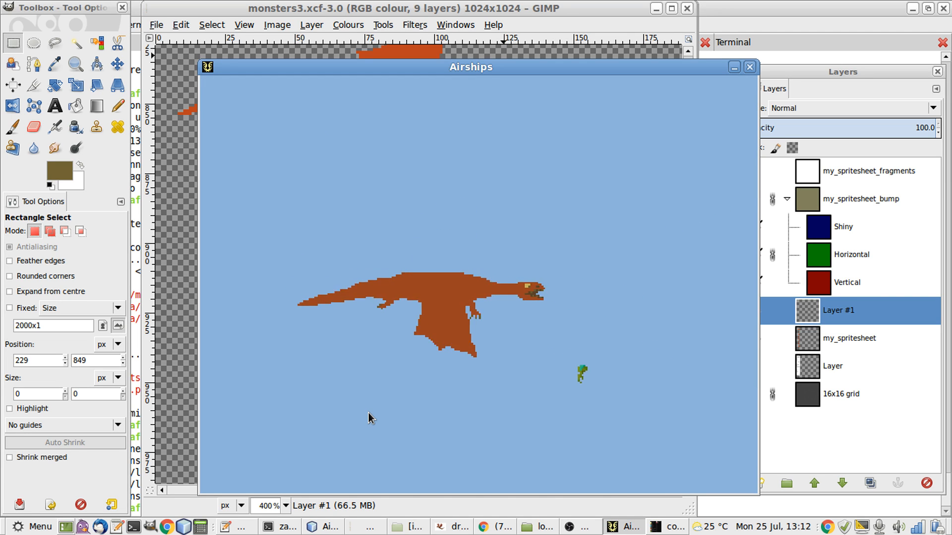
- Switch to DRAGON.json in the text editor, set the external appearance's animation interval to 80 and save the file
{"action": "scroll", "coordinate": [367, 412], "scroll_direction": "up", "scroll_amount": 3}
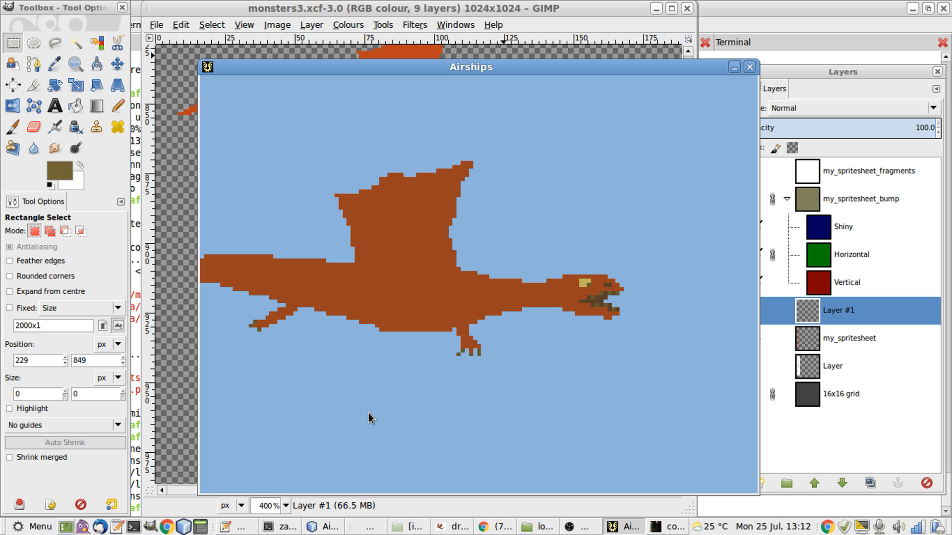
{"action": "key", "text": "alt+Tab"}
{"action": "key", "text": "alt+Tab"}
{"action": "key", "text": "alt+Tab"}
{"action": "key", "text": "alt+Tab"}
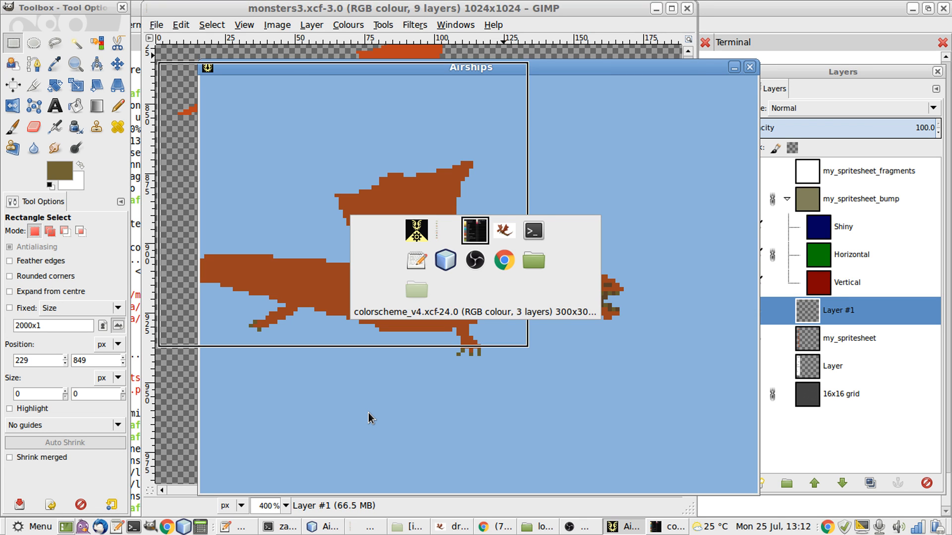
{"action": "key", "text": "alt+Tab"}
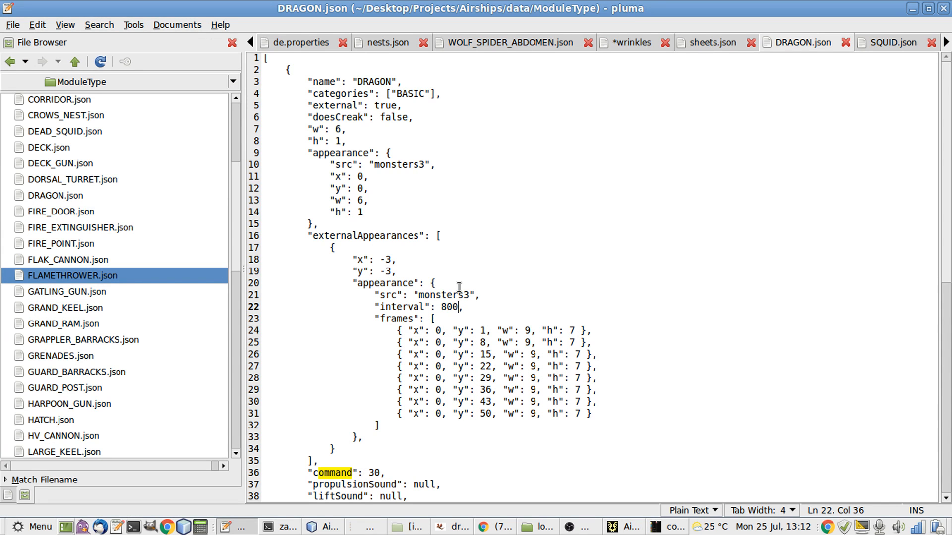
{"action": "key", "text": "BackSpace"}
{"action": "key", "text": "ctrl+s"}
- Switch to the monsters3.xcf image in GIMP and make the 16x16 grid layer visible
{"action": "key", "text": "alt+Tab"}
{"action": "key", "text": "alt+Tab"}
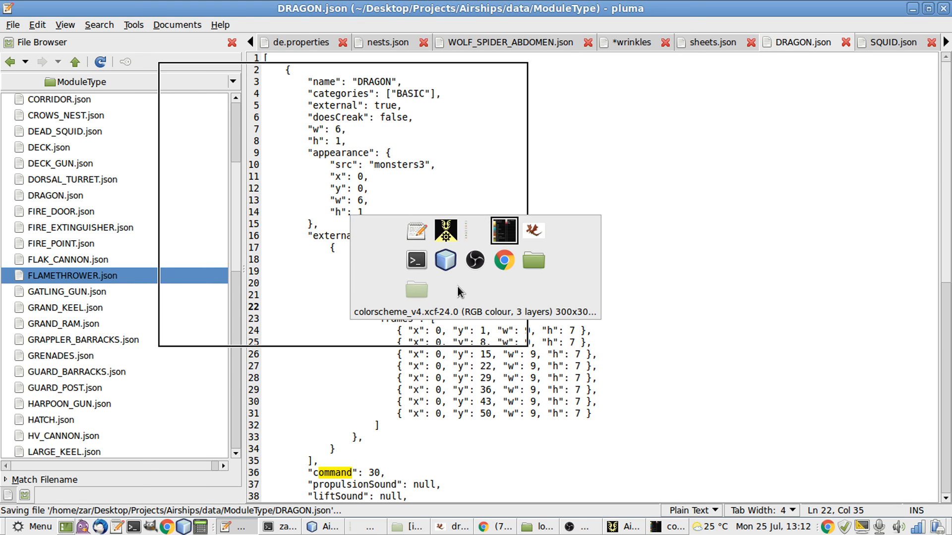
{"action": "key", "text": "alt+Tab"}
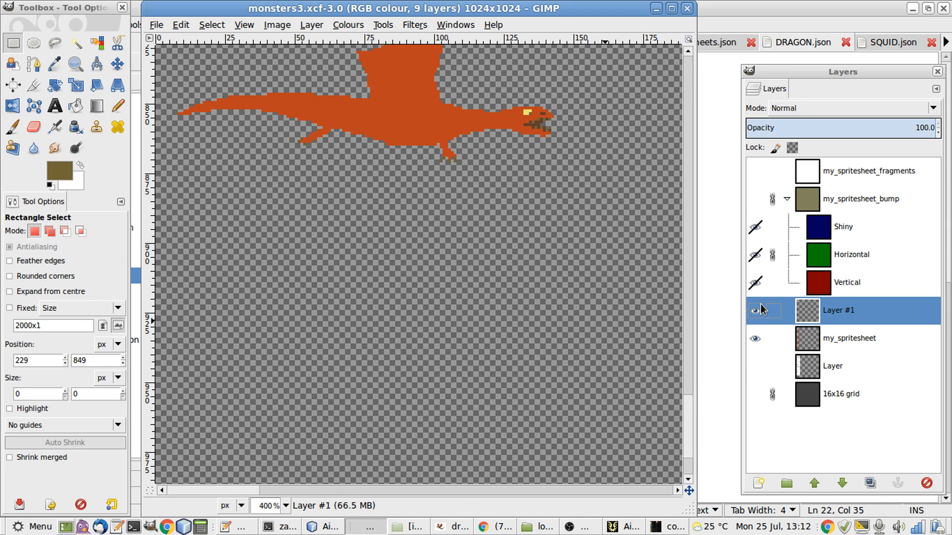
{"action": "left_click", "coordinate": [753, 395]}
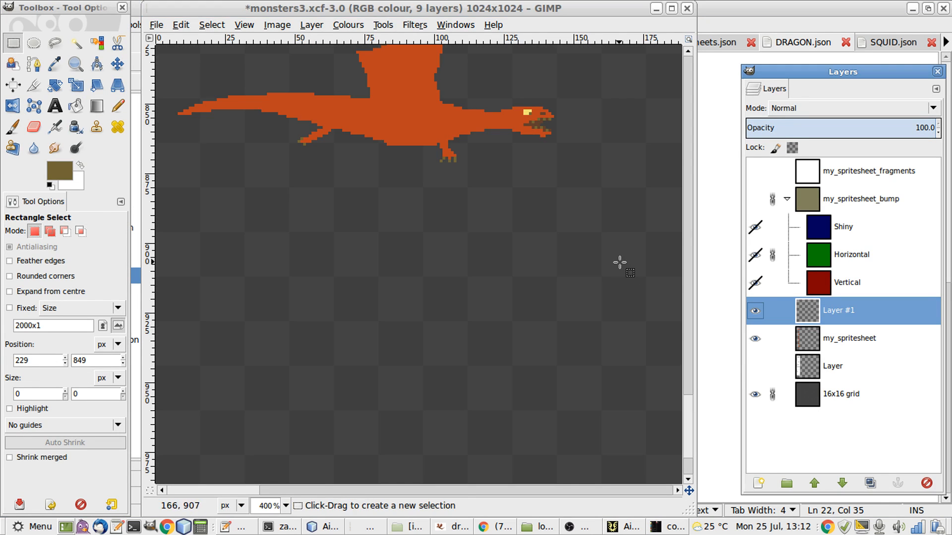
- On Layer #1, clear the stray pixels under the lower jaw of the bottommost dragon frame, using a selection of about 14 × 8 px
{"action": "left_click", "coordinate": [803, 339]}
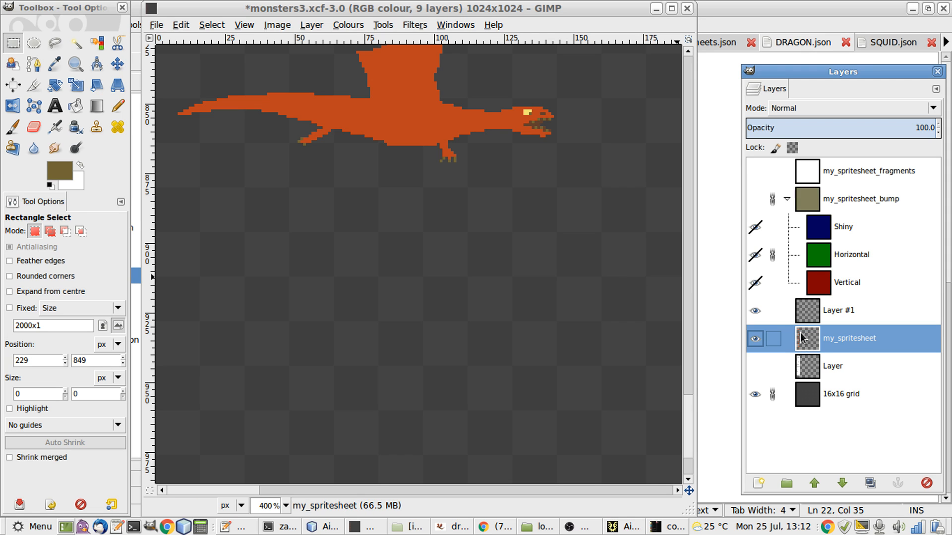
{"action": "left_click_drag", "start_coordinate": [565, 156], "coordinate": [525, 139]}
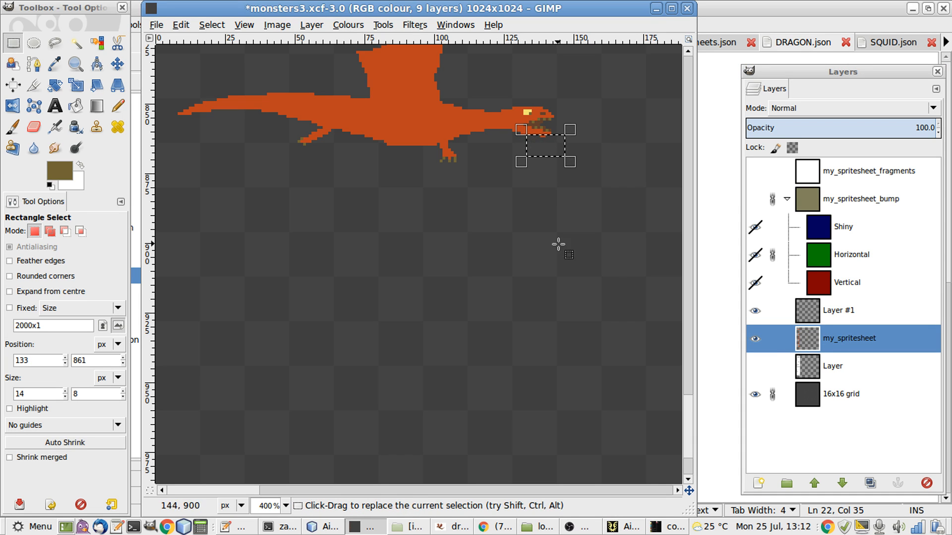
{"action": "left_click", "coordinate": [817, 320]}
{"action": "left_click", "coordinate": [595, 295]}
{"action": "scroll", "coordinate": [595, 295], "scroll_direction": "down", "scroll_amount": 2}
- Clear the stray pixels under the lower jaw in the second- and third-lowest dragon frames on Layer #1, then deselect
{"action": "scroll", "coordinate": [595, 295], "scroll_direction": "up", "scroll_amount": 8}
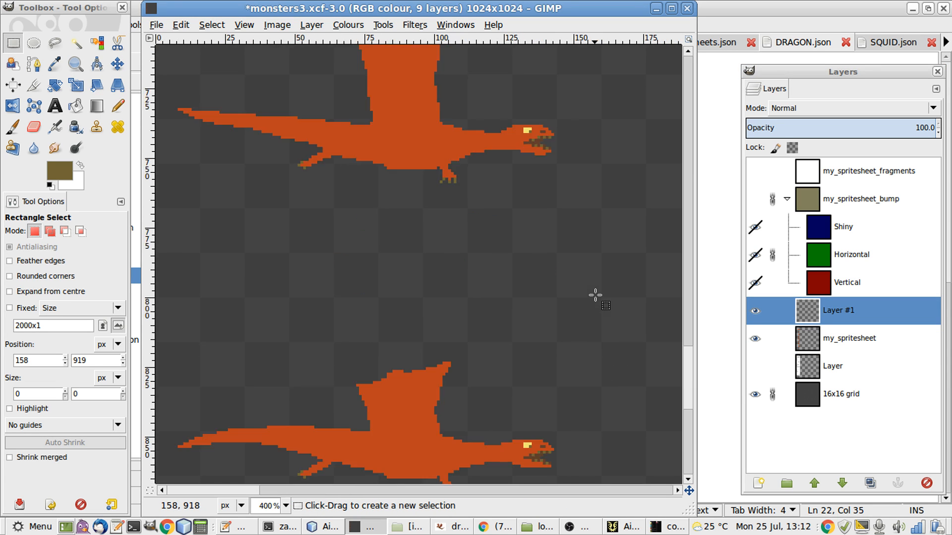
{"action": "scroll", "coordinate": [595, 295], "scroll_direction": "up", "scroll_amount": 3}
{"action": "left_click_drag", "start_coordinate": [576, 394], "coordinate": [542, 385]}
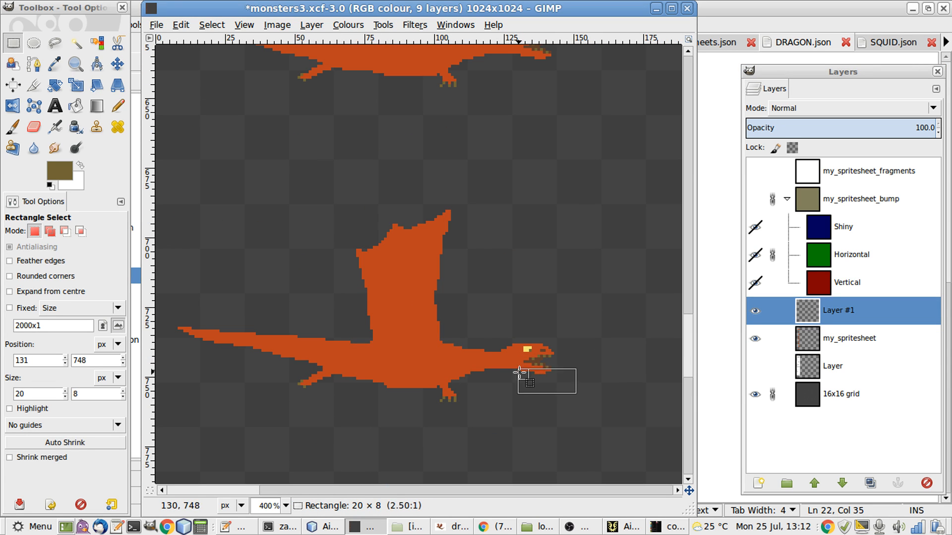
{"action": "left_click", "coordinate": [574, 325]}
{"action": "scroll", "coordinate": [567, 315], "scroll_direction": "up", "scroll_amount": 2}
{"action": "scroll", "coordinate": [568, 314], "scroll_direction": "right", "scroll_amount": 5}
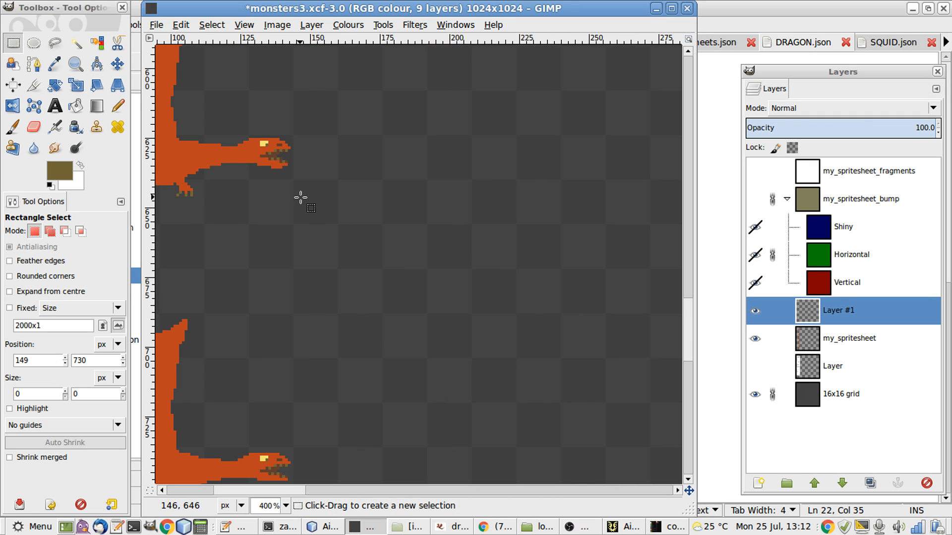
{"action": "left_click_drag", "start_coordinate": [301, 198], "coordinate": [238, 166]}
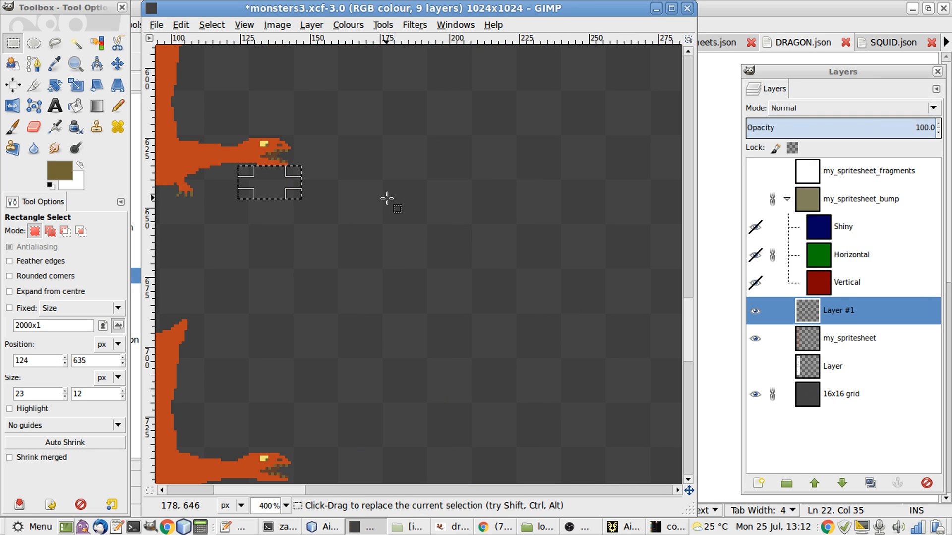
{"action": "left_click", "coordinate": [388, 199]}
- Clear the stray pixels under the lower jaw of the third dragon frame from the top and drop the selection
{"action": "scroll", "coordinate": [387, 198], "scroll_direction": "up", "scroll_amount": 3}
{"action": "scroll", "coordinate": [387, 198], "scroll_direction": "left", "scroll_amount": 4}
{"action": "scroll", "coordinate": [387, 199], "scroll_direction": "up", "scroll_amount": 3}
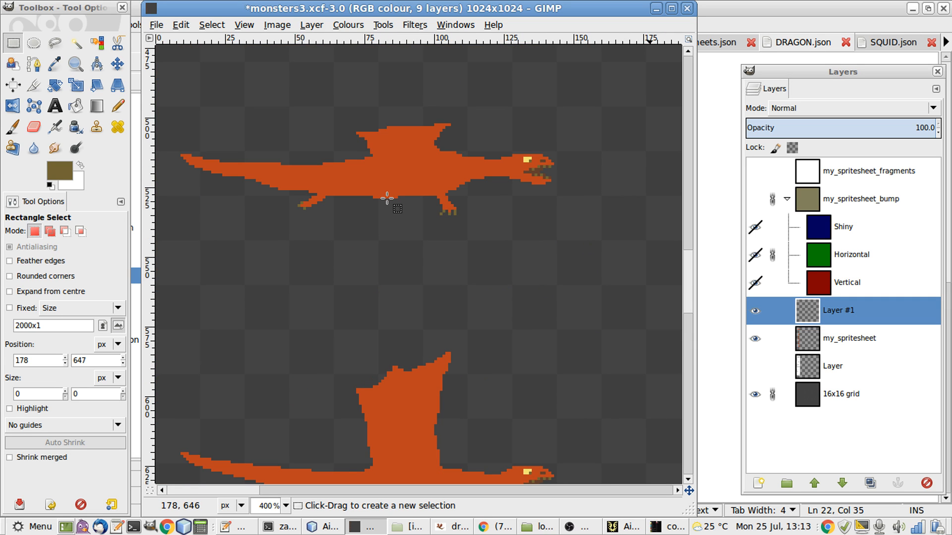
{"action": "scroll", "coordinate": [387, 198], "scroll_direction": "up", "scroll_amount": 8}
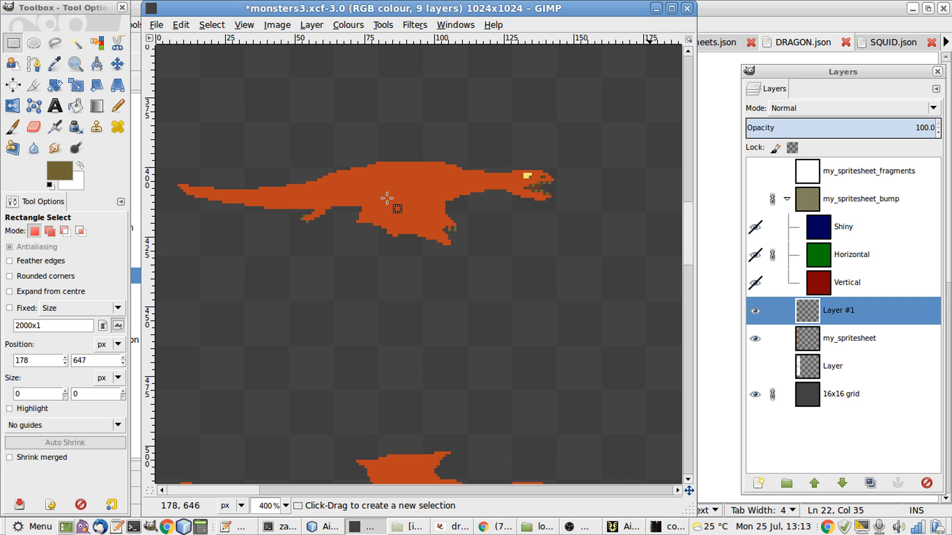
{"action": "scroll", "coordinate": [387, 199], "scroll_direction": "up", "scroll_amount": 10}
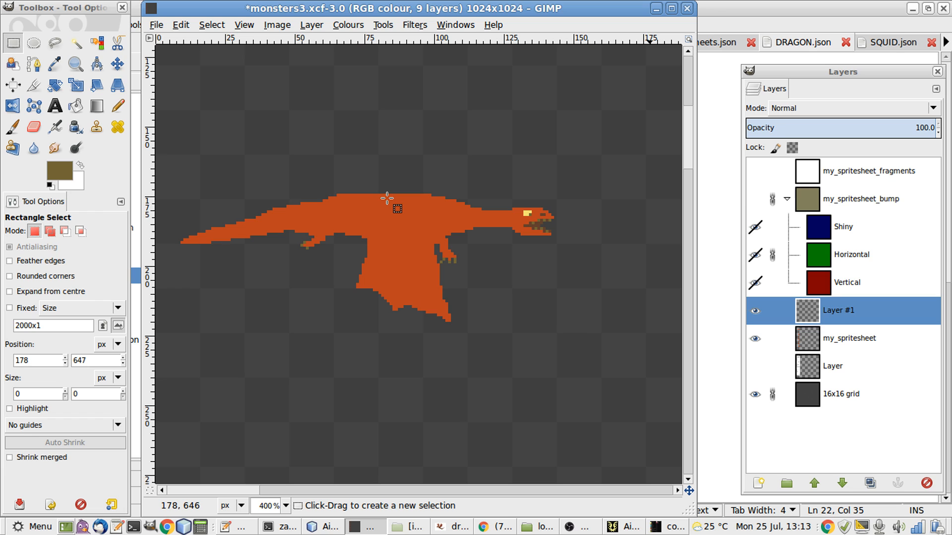
{"action": "scroll", "coordinate": [388, 199], "scroll_direction": "up", "scroll_amount": 6}
{"action": "scroll", "coordinate": [387, 199], "scroll_direction": "down", "scroll_amount": 2, "text": "ctrl"}
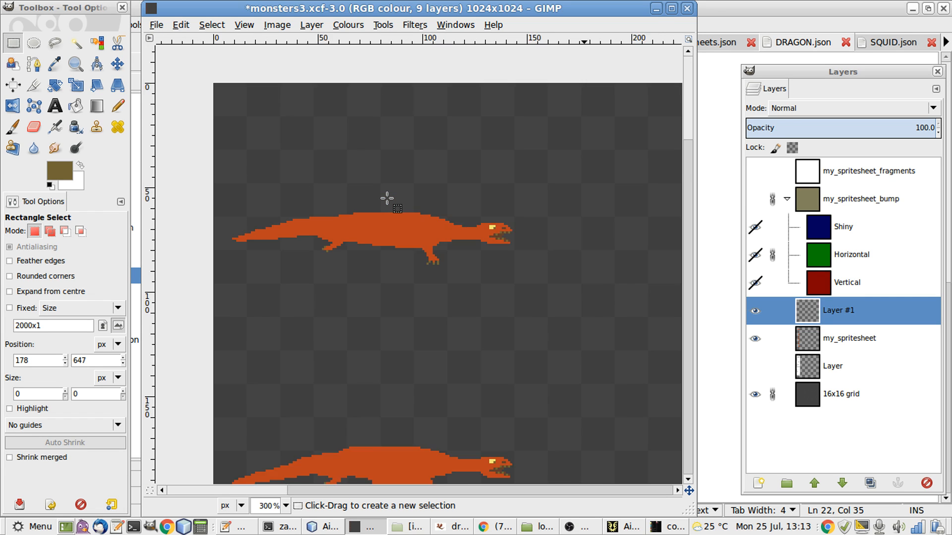
{"action": "scroll", "coordinate": [492, 412], "scroll_direction": "down", "scroll_amount": 3}
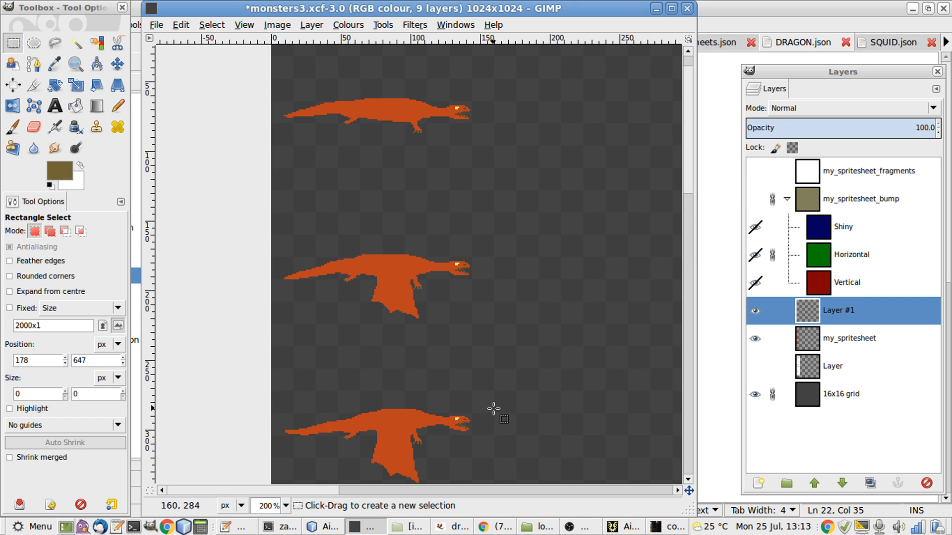
{"action": "scroll", "coordinate": [486, 445], "scroll_direction": "up", "scroll_amount": 3, "text": "ctrl"}
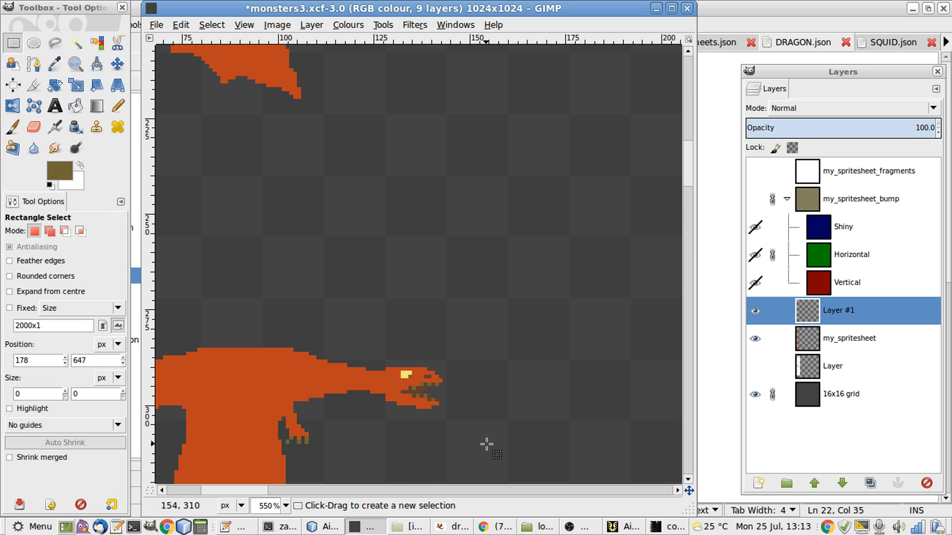
{"action": "left_click_drag", "start_coordinate": [479, 442], "coordinate": [417, 418]}
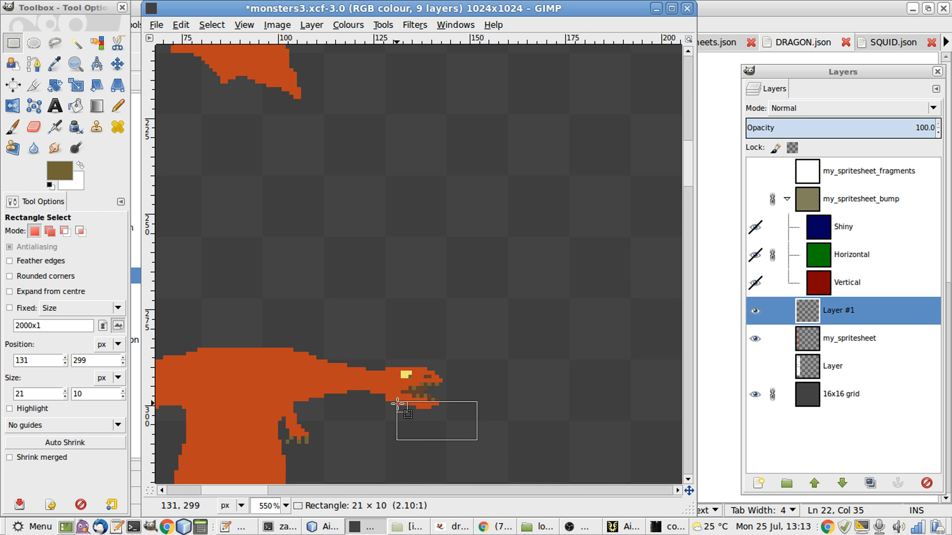
{"action": "left_click", "coordinate": [558, 409]}
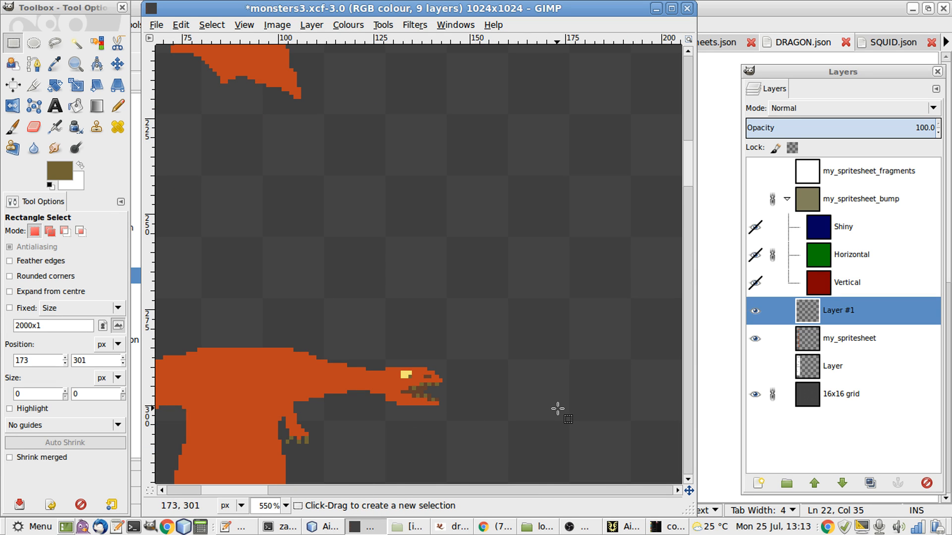
- Clear the stray pixels under the lower jaw of the fourth dragon frame, whose wing is folded partly downward
{"action": "scroll", "coordinate": [558, 409], "scroll_direction": "down", "scroll_amount": 5}
{"action": "scroll", "coordinate": [558, 409], "scroll_direction": "left", "scroll_amount": 2}
{"action": "scroll", "coordinate": [557, 409], "scroll_direction": "up", "scroll_amount": 2}
{"action": "left_click_drag", "start_coordinate": [589, 405], "coordinate": [546, 404]}
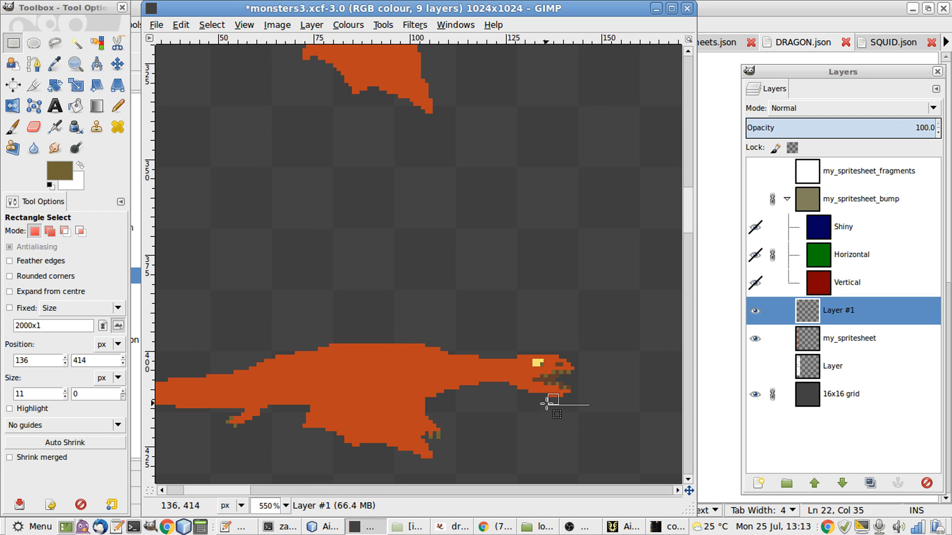
{"action": "left_click", "coordinate": [514, 415]}
- Clear the stray pixels under the lower jaw of the fifth dragon frame, whose short wing points upward
{"action": "scroll", "coordinate": [513, 415], "scroll_direction": "down", "scroll_amount": 8}
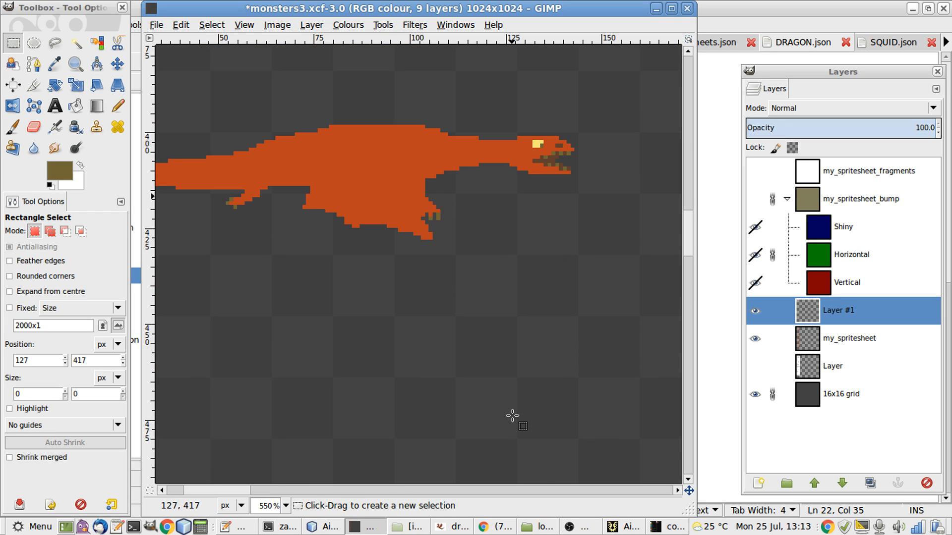
{"action": "scroll", "coordinate": [512, 416], "scroll_direction": "left", "scroll_amount": 3}
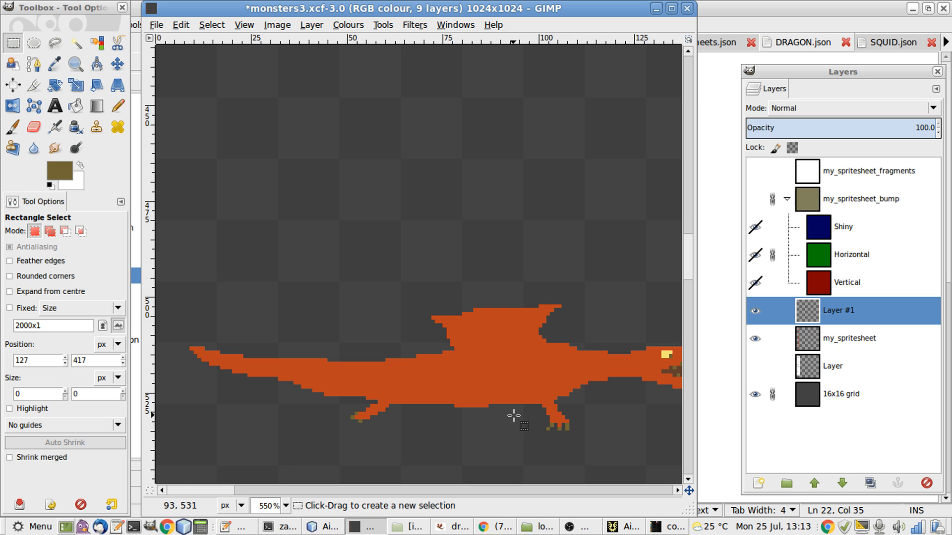
{"action": "scroll", "coordinate": [514, 415], "scroll_direction": "right", "scroll_amount": 3}
{"action": "left_click_drag", "start_coordinate": [583, 407], "coordinate": [521, 388]}
{"action": "left_click", "coordinate": [495, 418]}
- Review the dragon frames across the whole spritesheet and hide the 16x16 grid layer
{"action": "scroll", "coordinate": [494, 417], "scroll_direction": "down", "scroll_amount": 10}
{"action": "scroll", "coordinate": [493, 418], "scroll_direction": "right", "scroll_amount": 8}
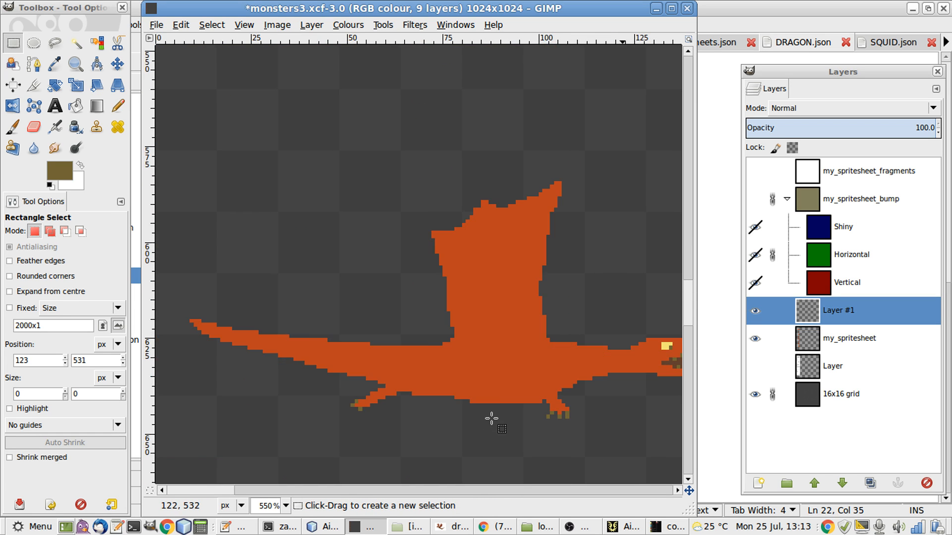
{"action": "scroll", "coordinate": [492, 419], "scroll_direction": "down", "scroll_amount": 2}
{"action": "scroll", "coordinate": [492, 419], "scroll_direction": "down", "scroll_amount": 4}
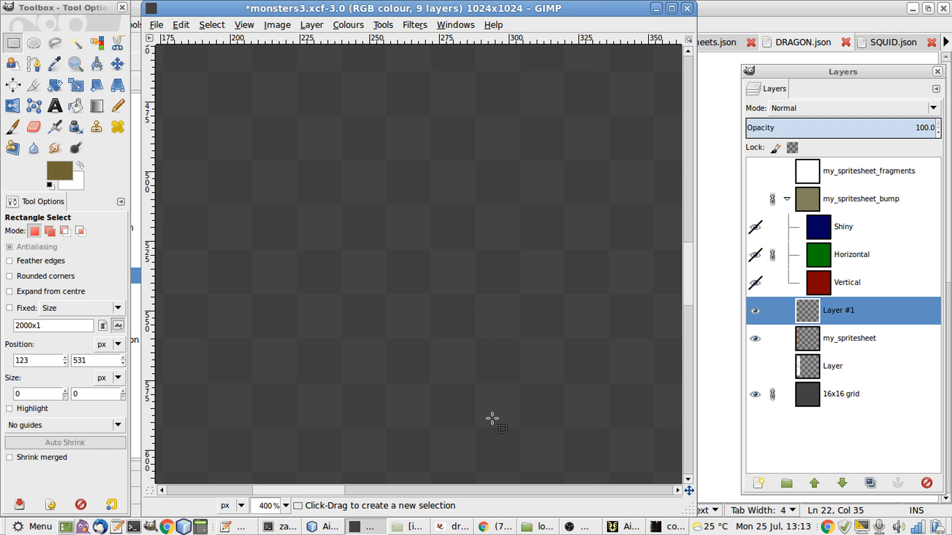
{"action": "scroll", "coordinate": [492, 419], "scroll_direction": "down", "scroll_amount": 5}
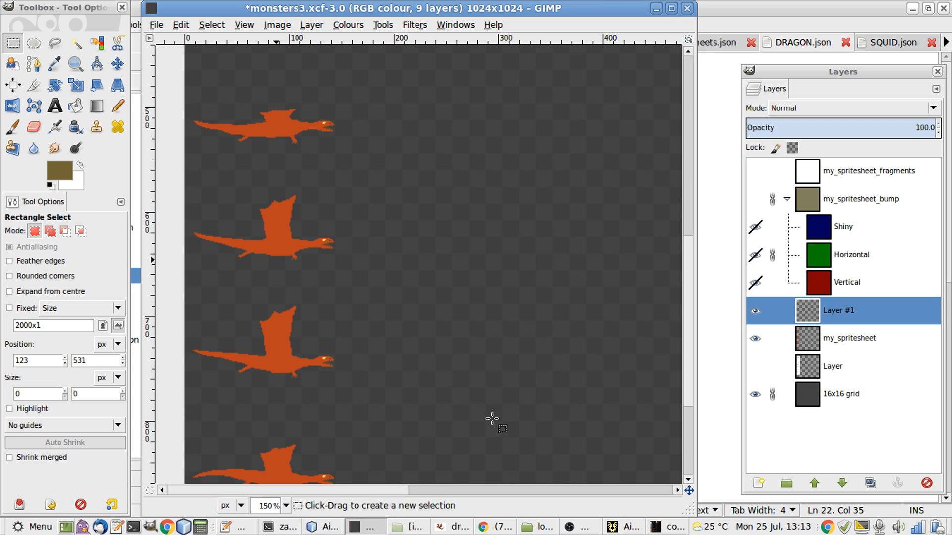
{"action": "scroll", "coordinate": [454, 415], "scroll_direction": "down", "scroll_amount": 4}
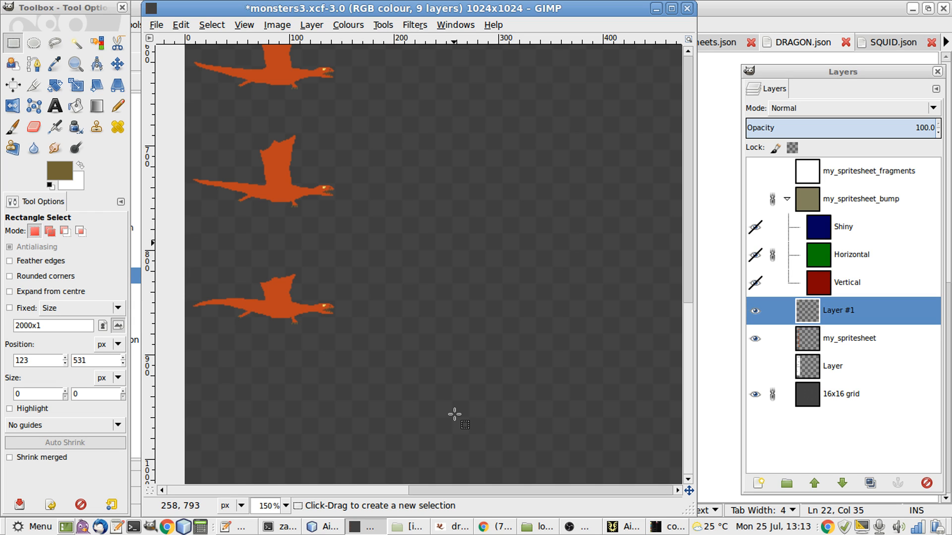
{"action": "scroll", "coordinate": [455, 415], "scroll_direction": "up", "scroll_amount": 12}
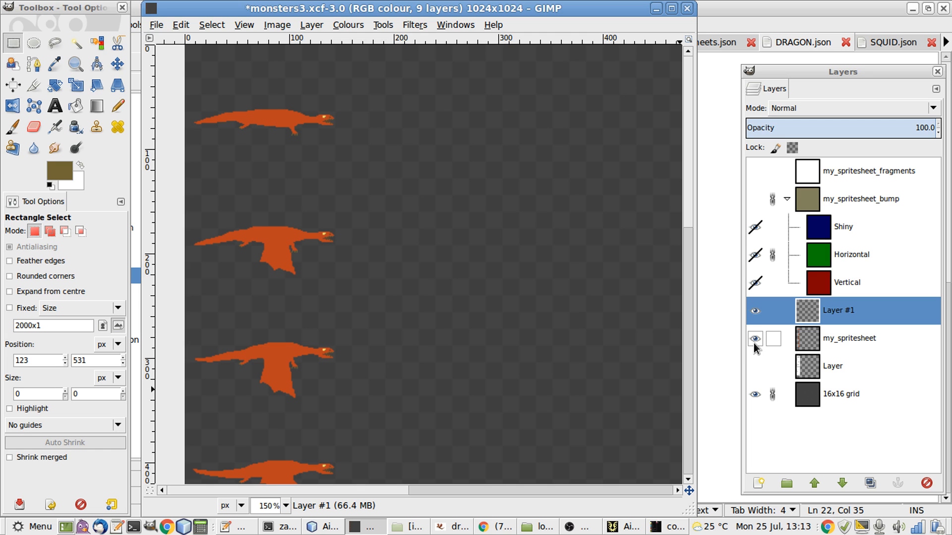
{"action": "left_click", "coordinate": [754, 397]}
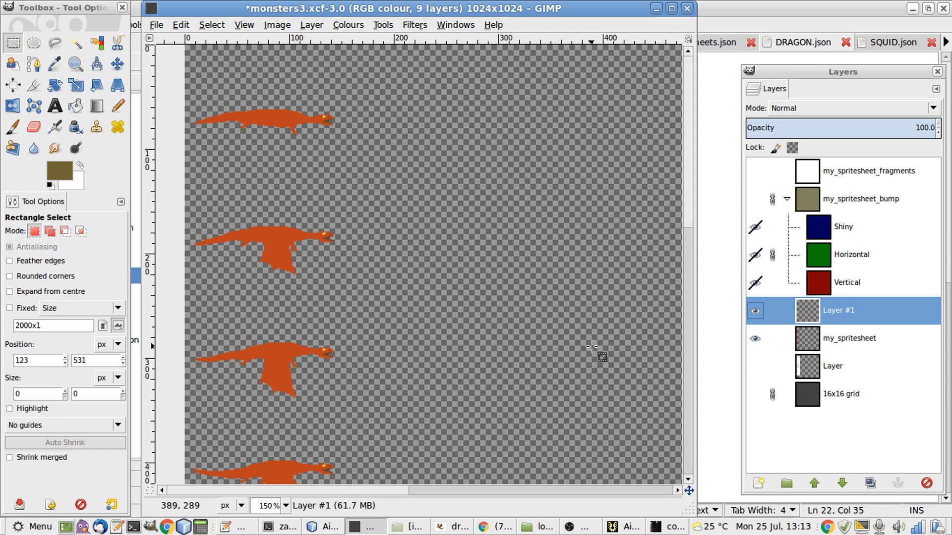
- Save the image and export it as monsters3.png in the Airships data images folder, replacing the existing file
{"action": "key", "text": "ctrl+s"}
{"action": "key", "text": "ctrl+shift+e"}
{"action": "key", "text": "Return"}
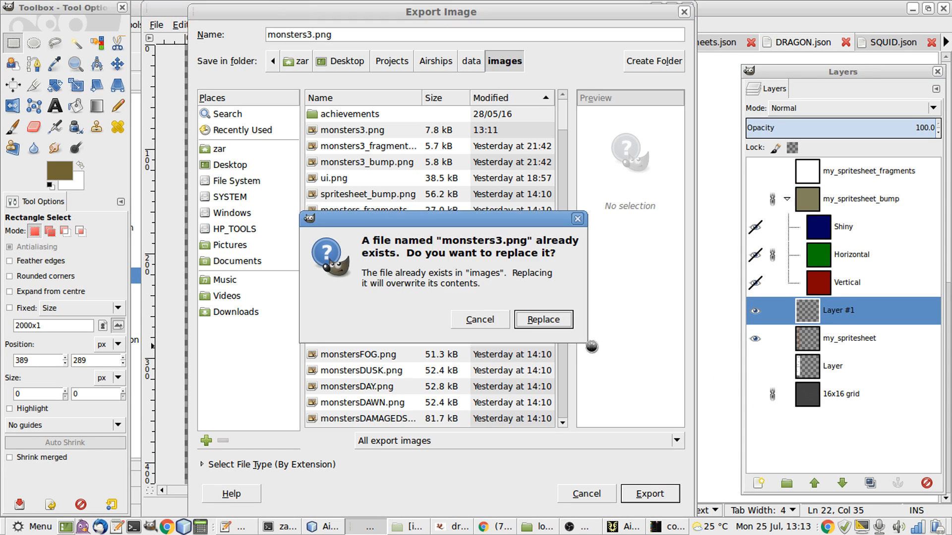
{"action": "key", "text": "Escape"}
{"action": "key", "text": "Return"}
{"action": "key", "text": "Return"}
{"action": "key", "text": "Return"}
- Switch to the Airships game, reload the game data from the mods screen and return to the main menu
{"action": "key", "text": "alt+Tab"}
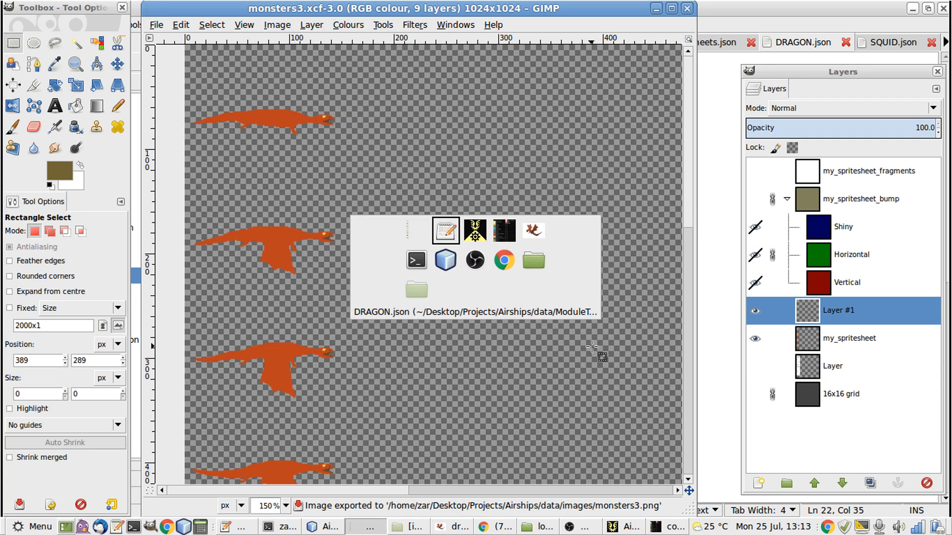
{"action": "key", "text": "Escape"}
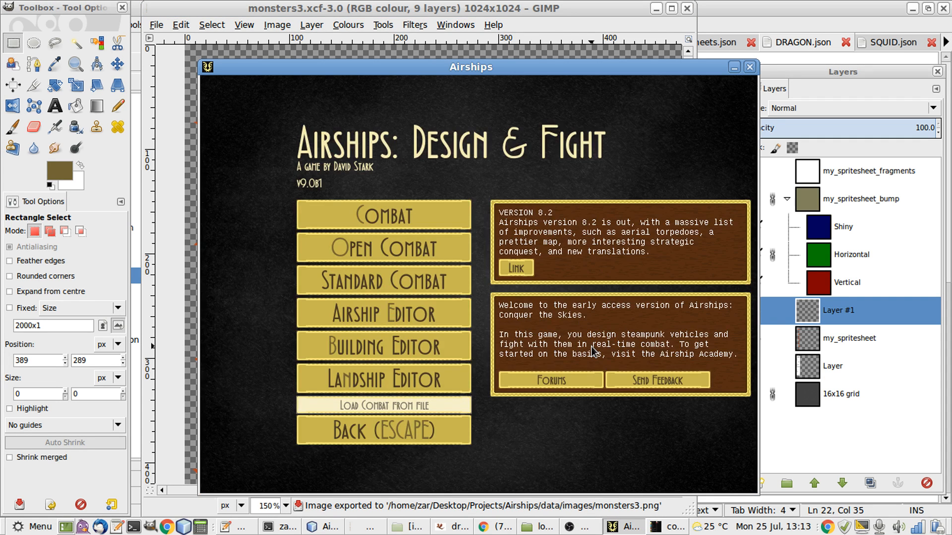
{"action": "key", "text": "Escape"}
{"action": "key", "text": "s"}
{"action": "key", "text": "m"}
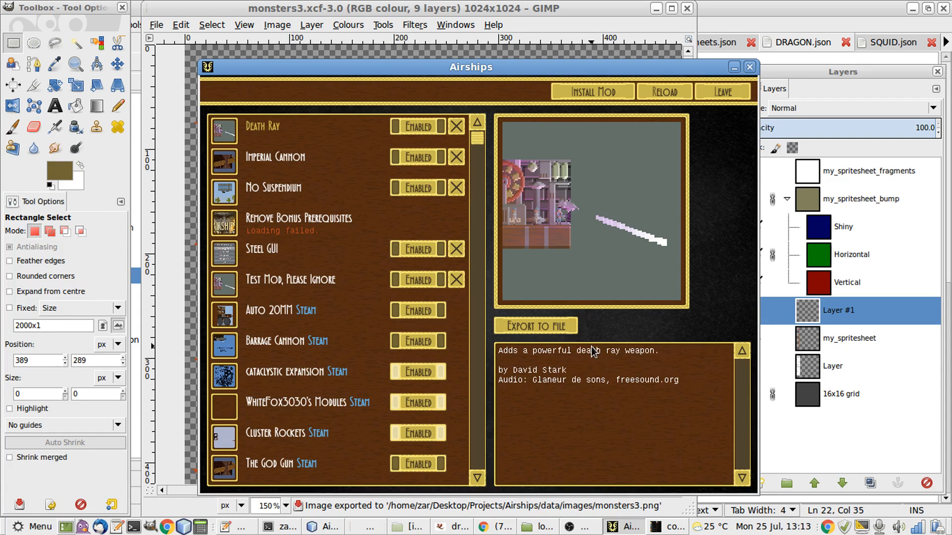
{"action": "left_click", "coordinate": [650, 93]}
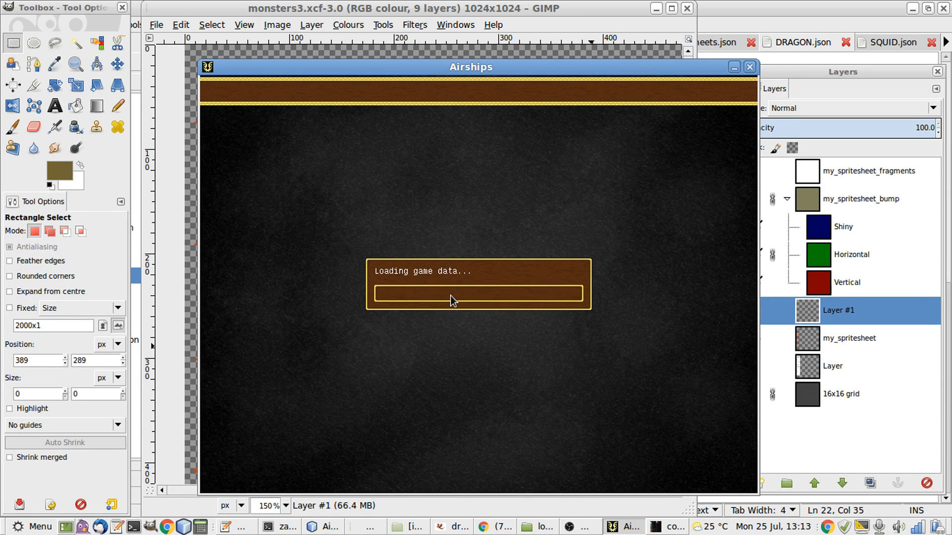
{"action": "key", "text": "Escape"}
{"action": "key", "text": "Escape"}
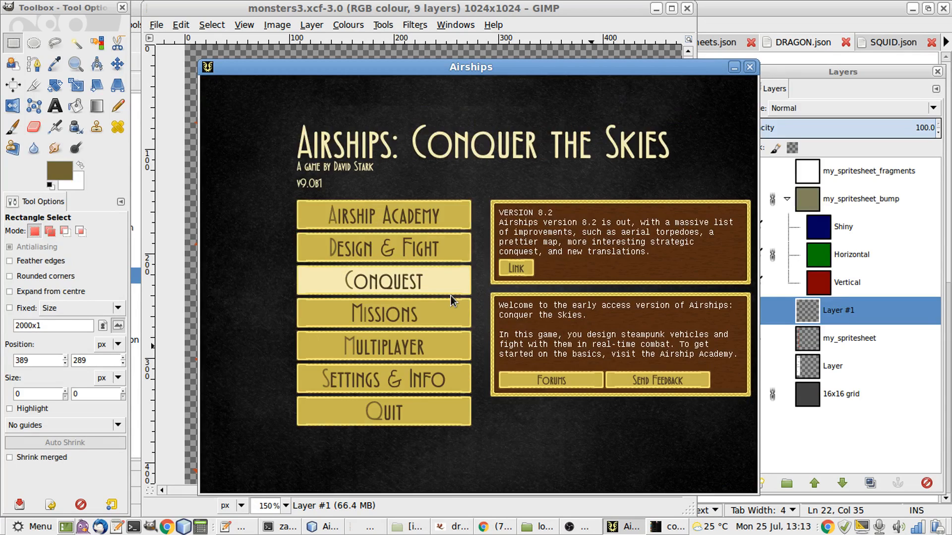
- Open a fight setup from the main menu, add the Dragon from the airship list and place it in the air on the player's side
{"action": "key", "text": "d"}
{"action": "key", "text": "c"}
{"action": "left_click", "coordinate": [664, 230]}
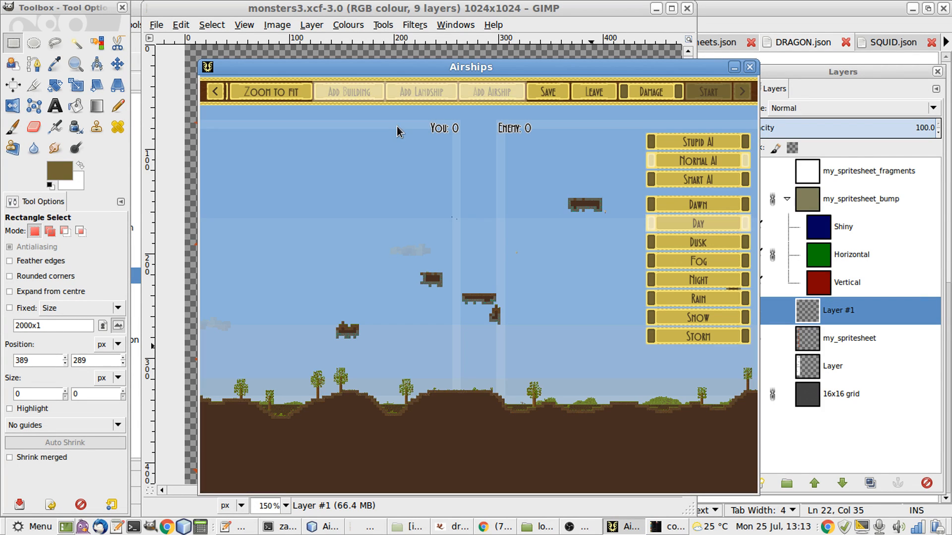
{"action": "left_click", "coordinate": [490, 92]}
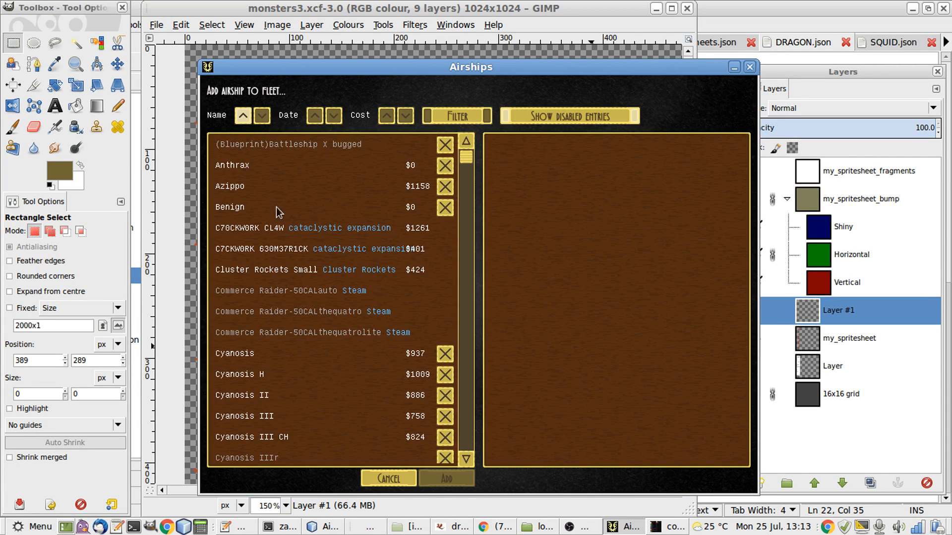
{"action": "scroll", "coordinate": [261, 271], "scroll_direction": "down", "scroll_amount": 3}
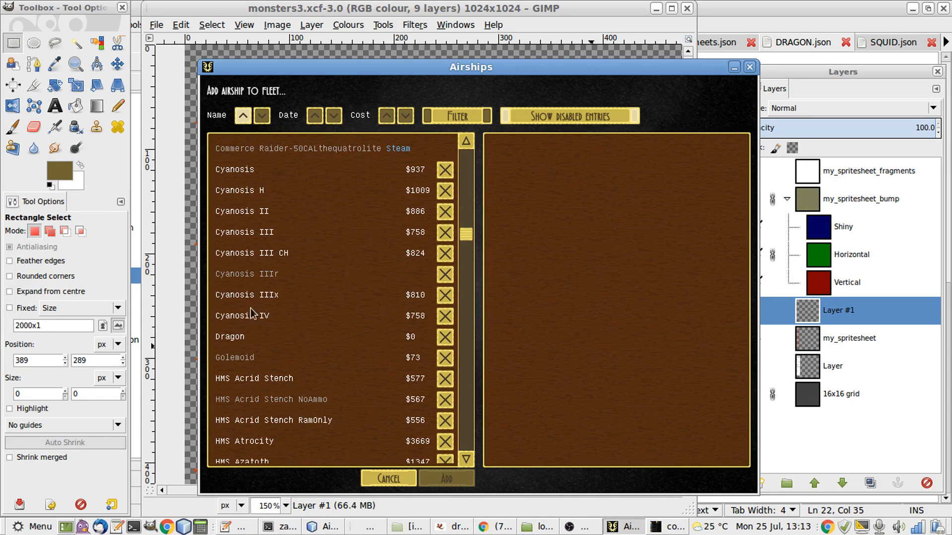
{"action": "left_click", "coordinate": [253, 332]}
{"action": "left_click", "coordinate": [300, 283]}
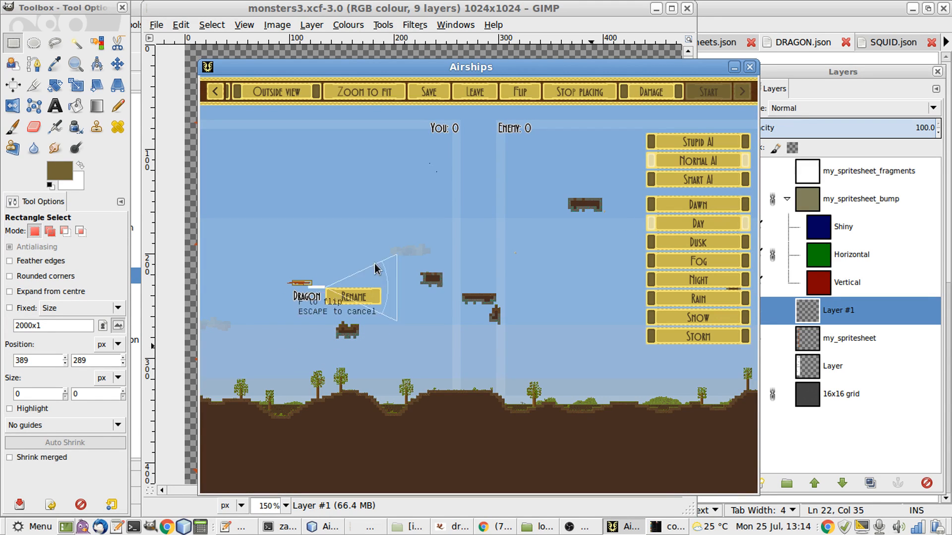
{"action": "left_click", "coordinate": [420, 89]}
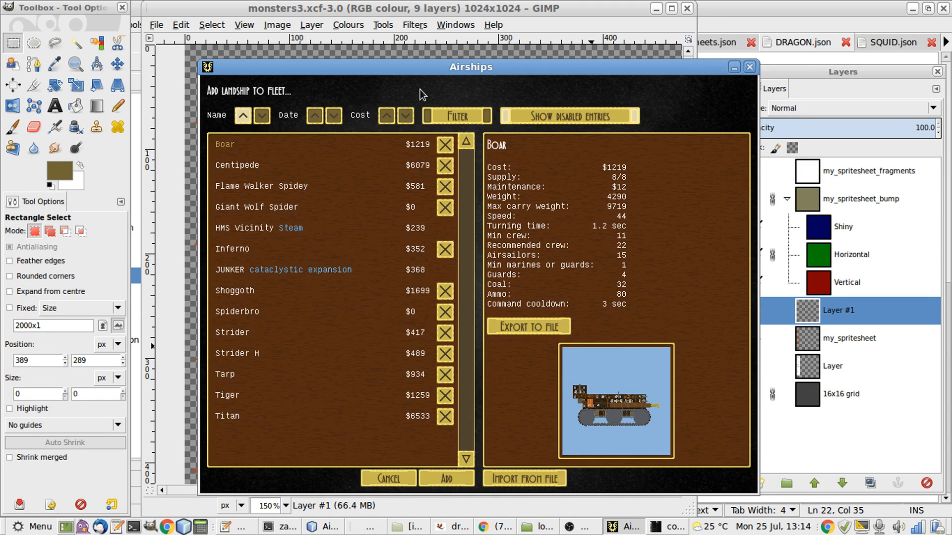
{"action": "key", "text": "Down"}
{"action": "key", "text": "Escape"}
- Choose a building from the saved designs, place it on the enemy's side and stop placing
{"action": "left_click", "coordinate": [389, 89]}
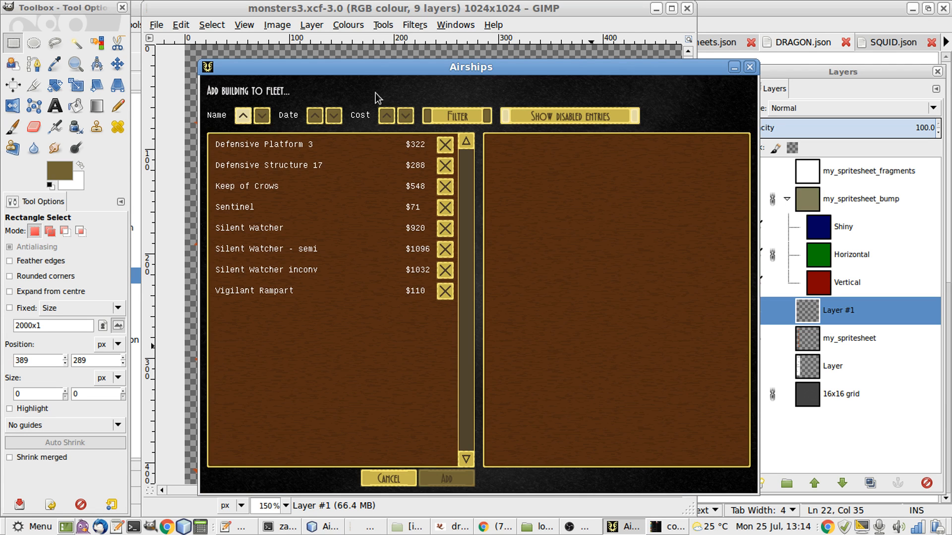
{"action": "key", "text": "Down"}
{"action": "key", "text": "Return"}
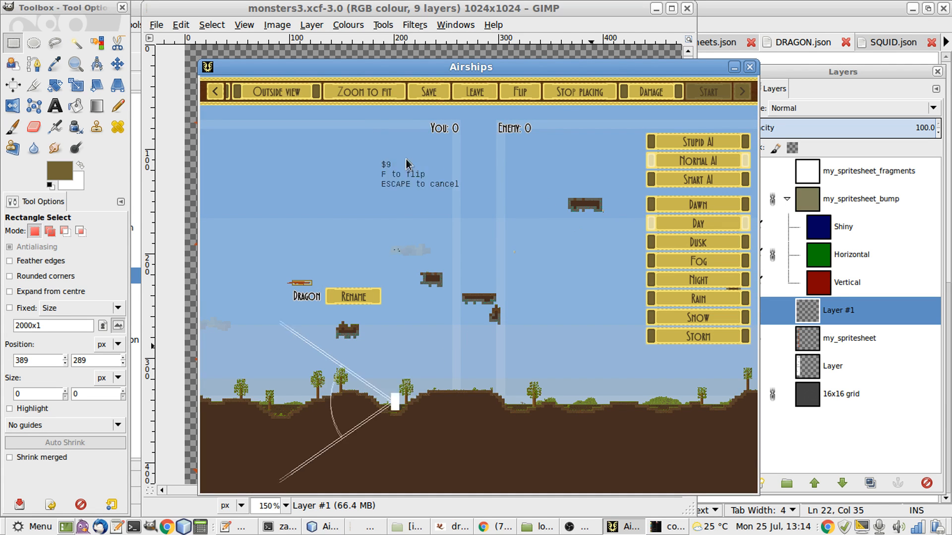
{"action": "left_click", "coordinate": [589, 213]}
{"action": "key", "text": "Escape"}
- Start the battle, hide the interface and examine the dragon's flying animation up close
{"action": "key", "text": "Return"}
{"action": "key", "text": "a"}
{"action": "key", "text": "h"}
{"action": "scroll", "coordinate": [452, 243], "scroll_direction": "up", "scroll_amount": 5}
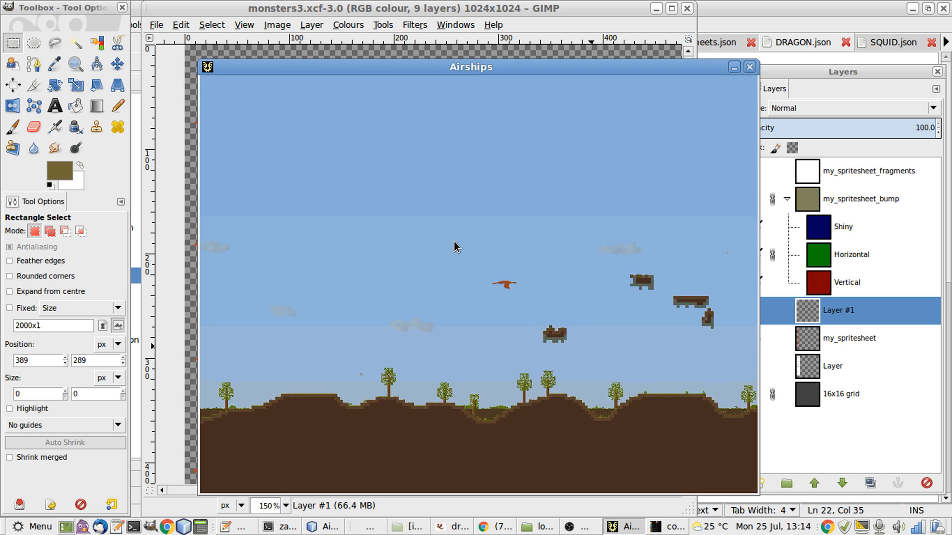
{"action": "key", "text": "d"}
{"action": "scroll", "coordinate": [450, 241], "scroll_direction": "up", "scroll_amount": 5}
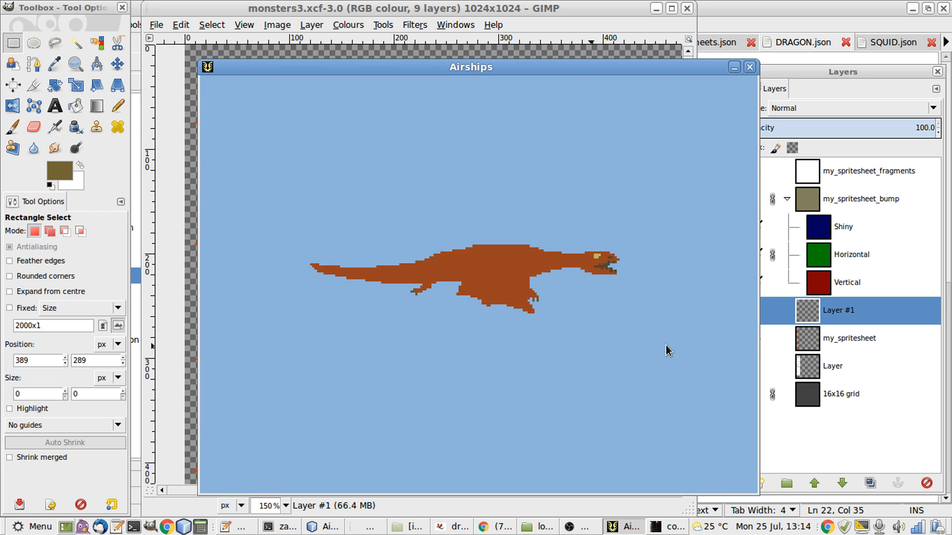
{"action": "scroll", "coordinate": [665, 344], "scroll_direction": "up", "scroll_amount": 2}
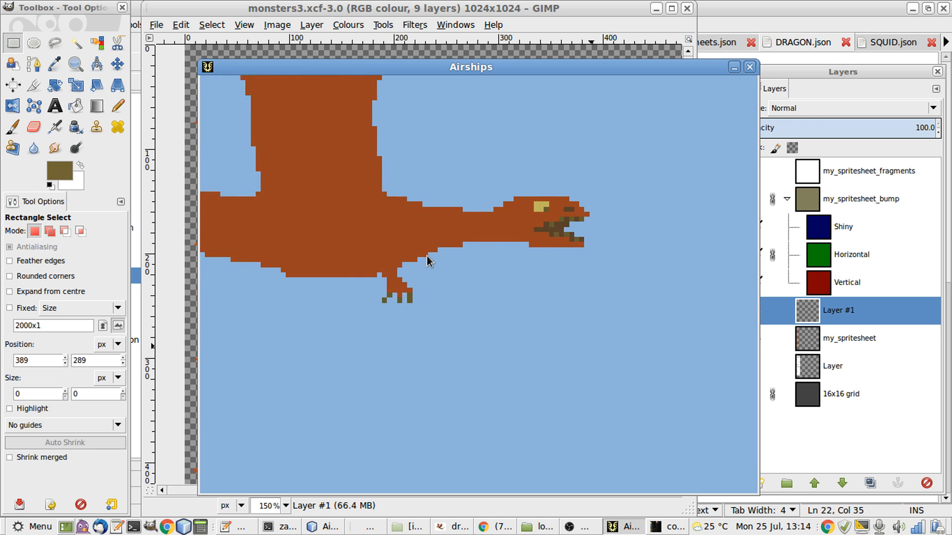
- Select the dragon in the battle and pause the game to examine its raised-wing frame
{"action": "left_click", "coordinate": [426, 257]}
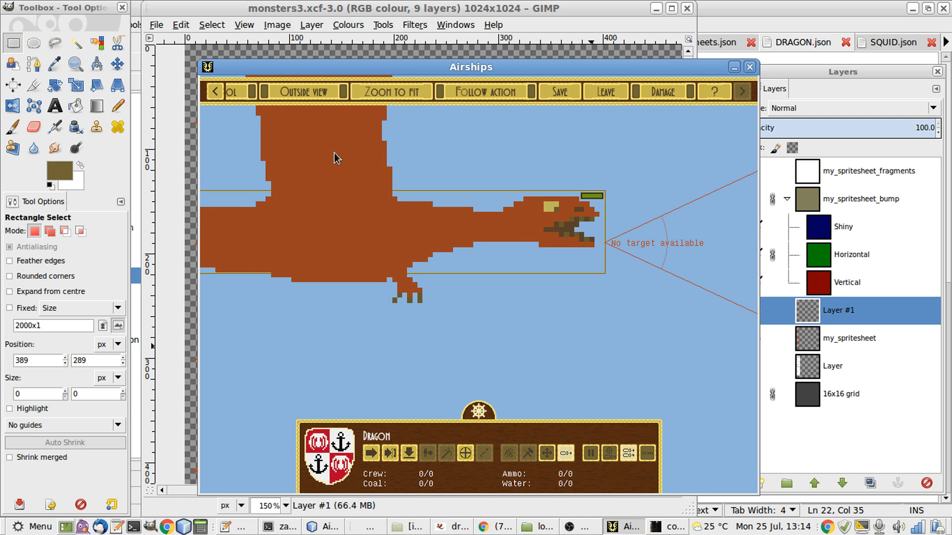
{"action": "scroll", "coordinate": [260, 91], "scroll_direction": "up", "scroll_amount": 1}
{"action": "scroll", "coordinate": [260, 92], "scroll_direction": "up", "scroll_amount": 2}
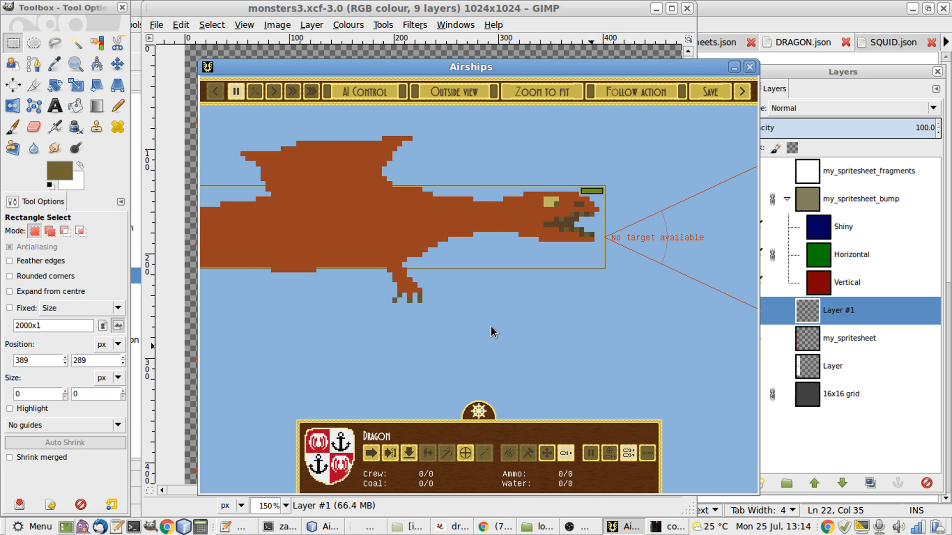
- Switch to monsters3.xcf in GIMP and show the 16x16 grid layer
{"action": "key", "text": "alt+Tab"}
{"action": "key", "text": "alt+Tab"}
{"action": "key", "text": "alt+Tab"}
{"action": "key", "text": "alt+Tab"}
{"action": "key", "text": "alt+Tab"}
{"action": "key", "text": "alt+Tab"}
{"action": "key", "text": "alt+Tab"}
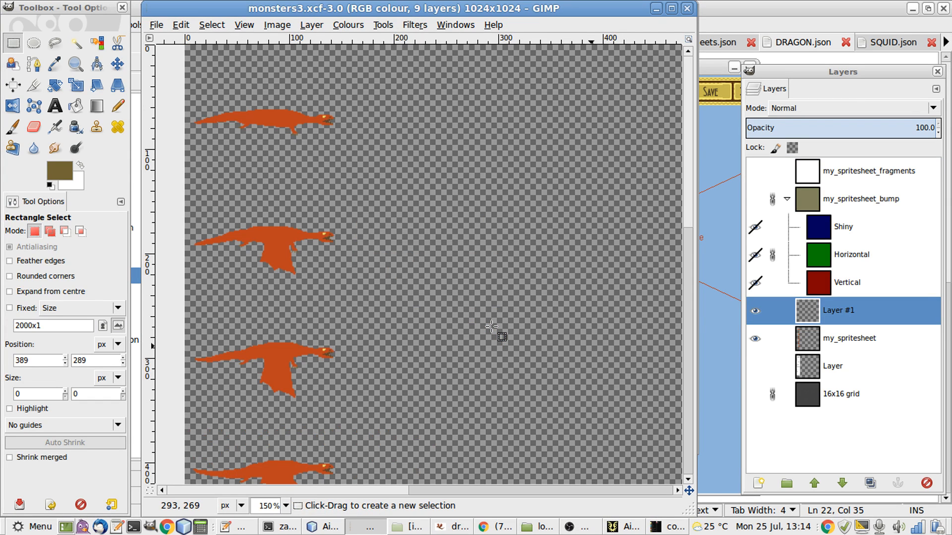
{"action": "left_click", "coordinate": [754, 394]}
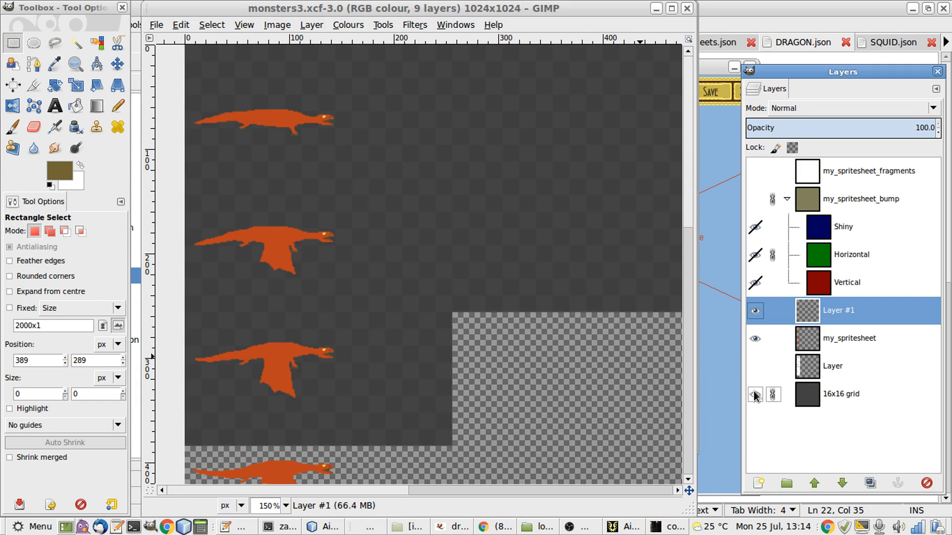
- Compare the position of the dragon's head and body against the grid across the upper sprite frames
{"action": "scroll", "coordinate": [443, 315], "scroll_direction": "down", "scroll_amount": 3}
{"action": "scroll", "coordinate": [444, 316], "scroll_direction": "up", "scroll_amount": 2, "text": "ctrl"}
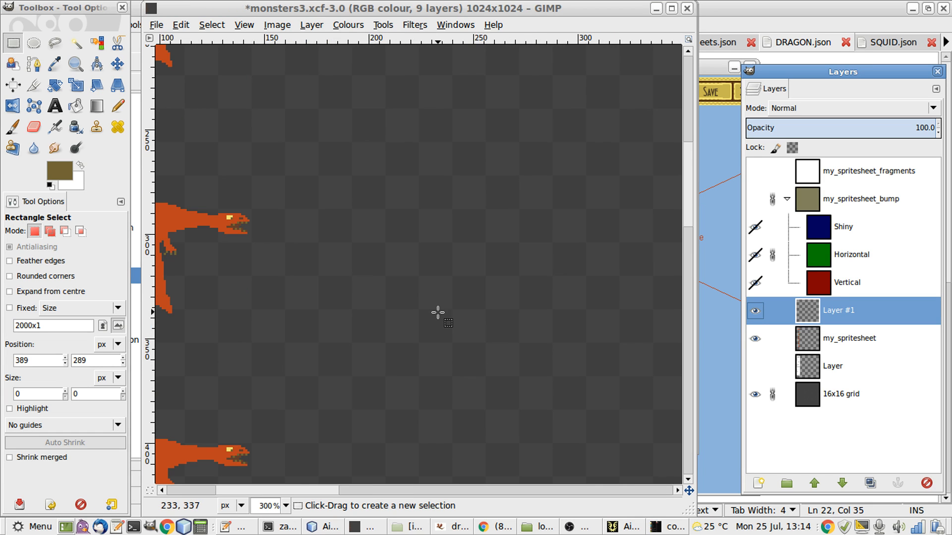
{"action": "scroll", "coordinate": [437, 313], "scroll_direction": "left", "scroll_amount": 5}
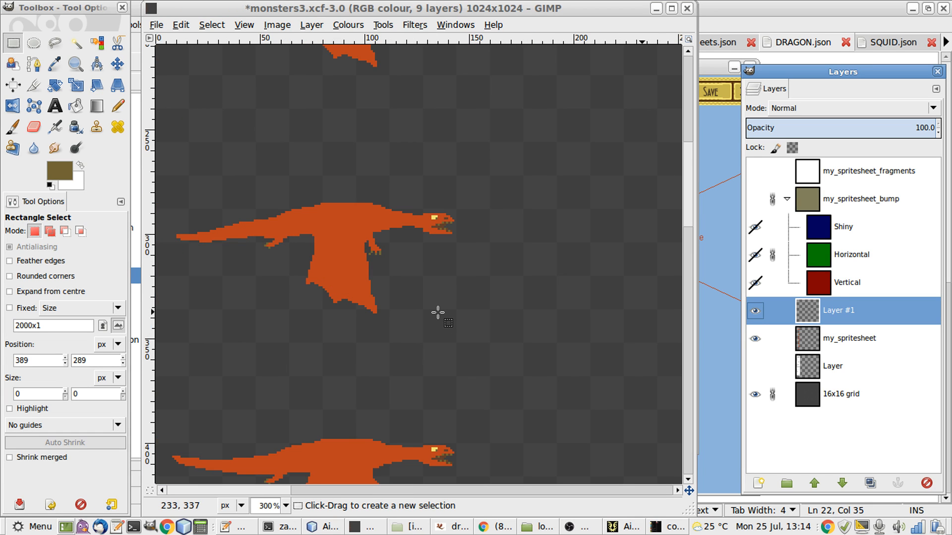
{"action": "scroll", "coordinate": [438, 312], "scroll_direction": "up", "scroll_amount": 5}
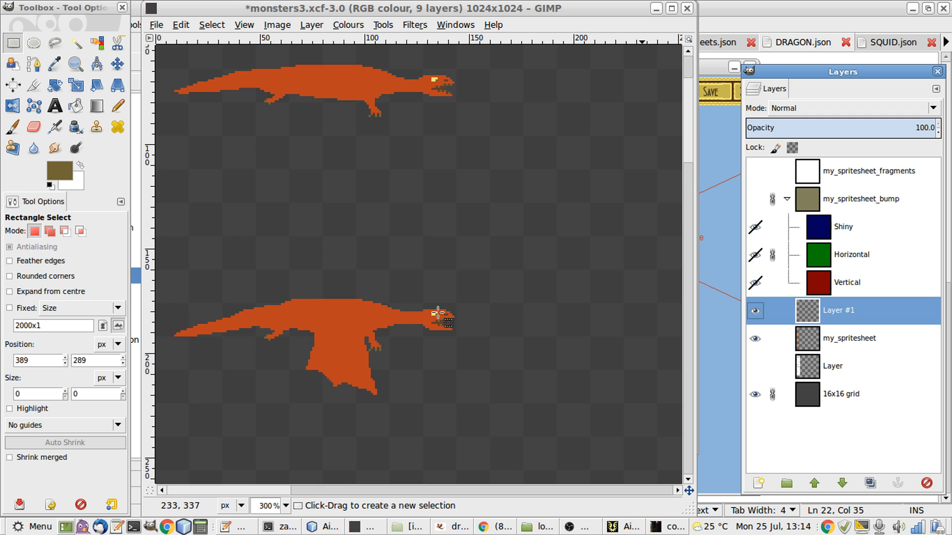
{"action": "scroll", "coordinate": [438, 313], "scroll_direction": "down", "scroll_amount": 2}
{"action": "scroll", "coordinate": [438, 312], "scroll_direction": "right", "scroll_amount": 5}
{"action": "scroll", "coordinate": [438, 312], "scroll_direction": "down", "scroll_amount": 2}
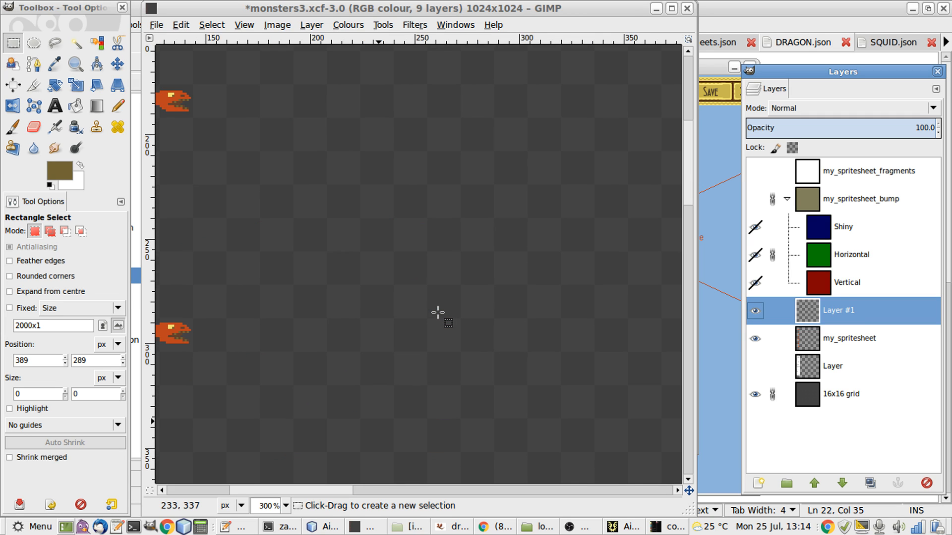
{"action": "scroll", "coordinate": [437, 313], "scroll_direction": "left", "scroll_amount": 5}
{"action": "scroll", "coordinate": [437, 313], "scroll_direction": "up", "scroll_amount": 2}
{"action": "scroll", "coordinate": [438, 312], "scroll_direction": "down", "scroll_amount": 2}
{"action": "scroll", "coordinate": [435, 317], "scroll_direction": "up", "scroll_amount": 3}
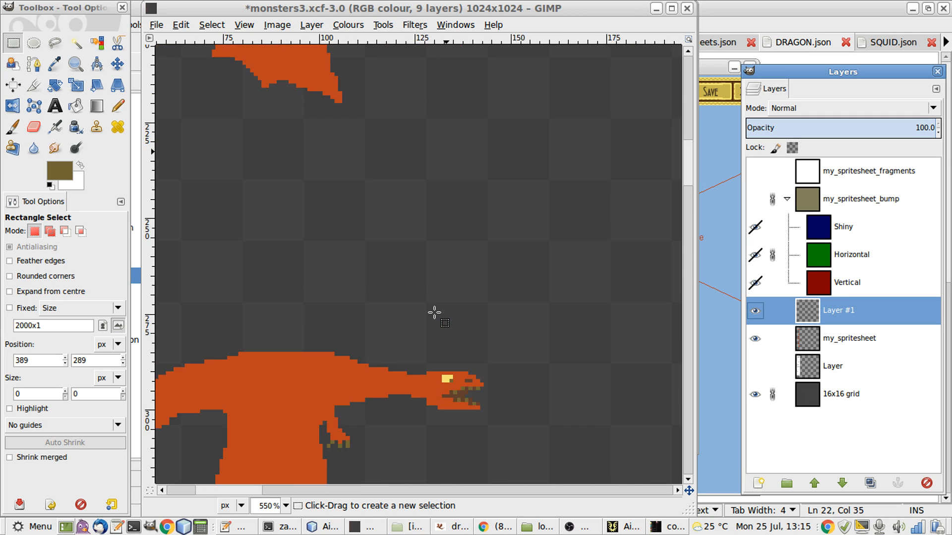
- Pick the dragon's orange body colour and pencil a pixel under the third frame's neck, behind the jaw, on the my_spritesheet layer
{"action": "key", "text": "o"}
{"action": "left_click", "coordinate": [441, 447]}
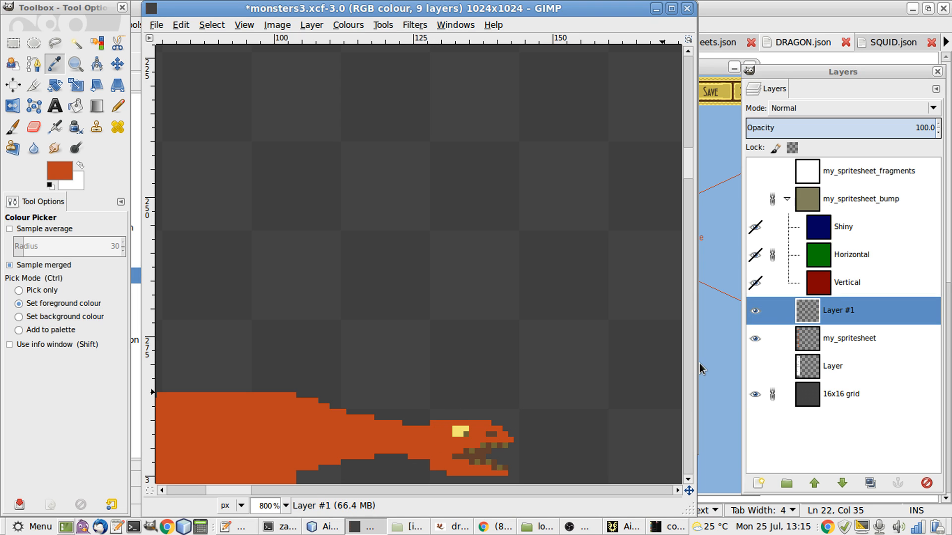
{"action": "left_click", "coordinate": [815, 328]}
{"action": "key", "text": "n"}
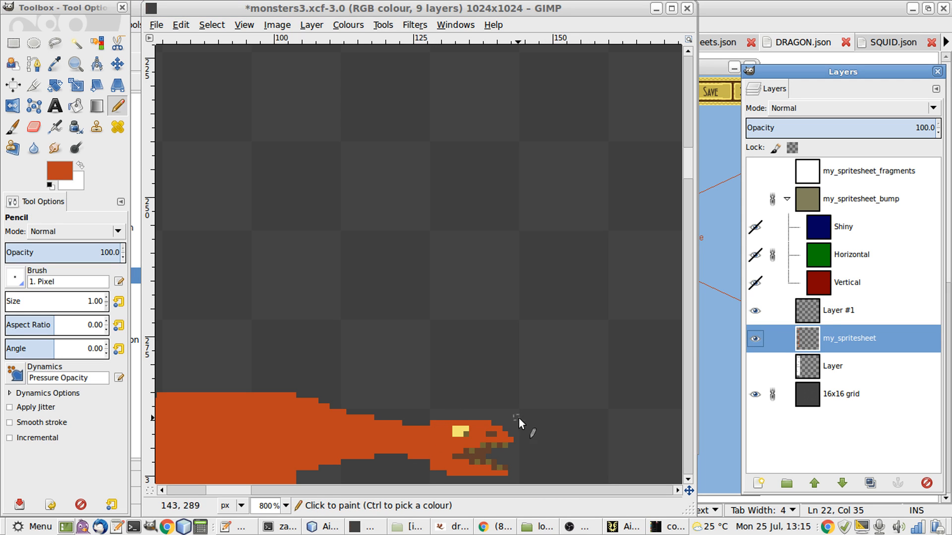
{"action": "left_click", "coordinate": [427, 462]}
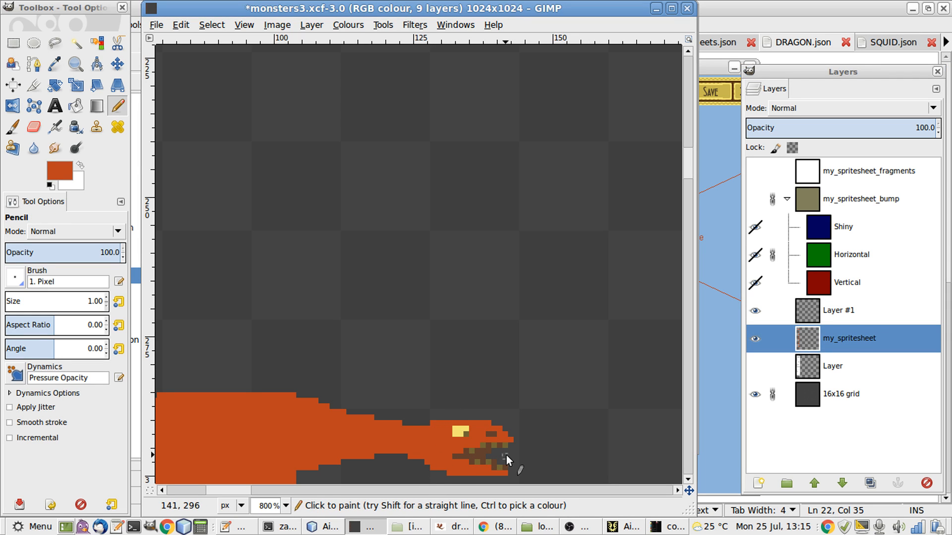
- Check the fourth dragon frame, switch to Airships, resume the battle and watch the animation with the interface hidden
{"action": "scroll", "coordinate": [506, 455], "scroll_direction": "down", "scroll_amount": 10}
{"action": "scroll", "coordinate": [506, 455], "scroll_direction": "left", "scroll_amount": 4}
{"action": "scroll", "coordinate": [506, 455], "scroll_direction": "right", "scroll_amount": 2}
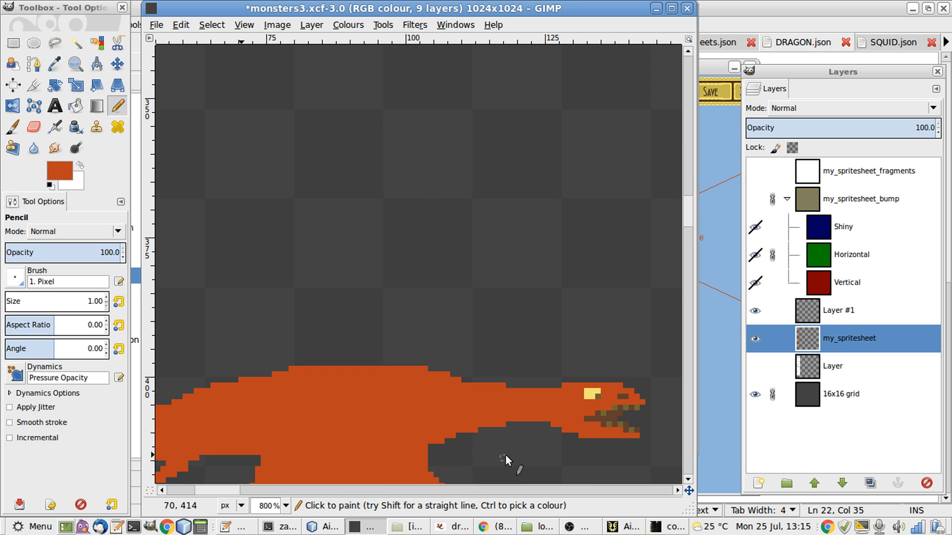
{"action": "key", "text": "alt+Tab"}
{"action": "key", "text": "alt+Tab"}
{"action": "key", "text": "alt+Tab"}
{"action": "key", "text": "alt+Tab"}
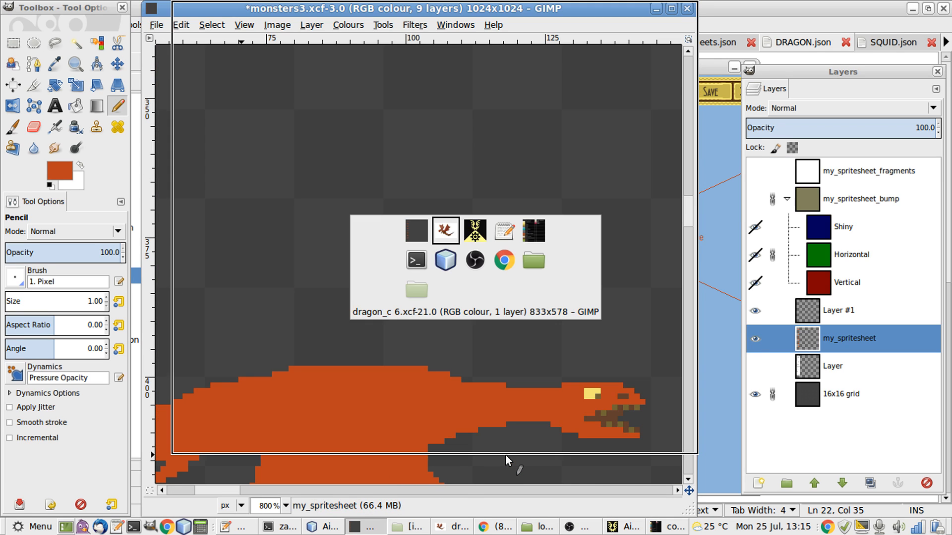
{"action": "key", "text": "space"}
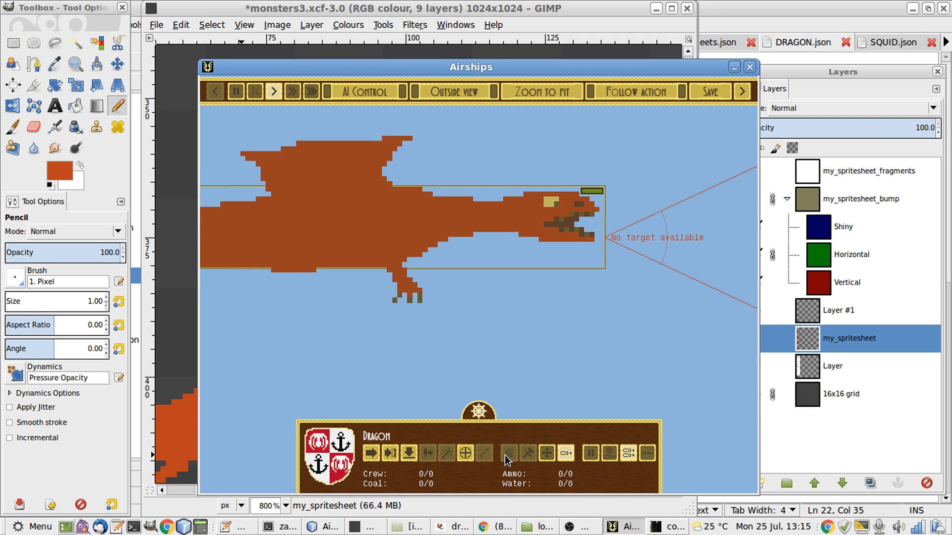
{"action": "key", "text": "h"}
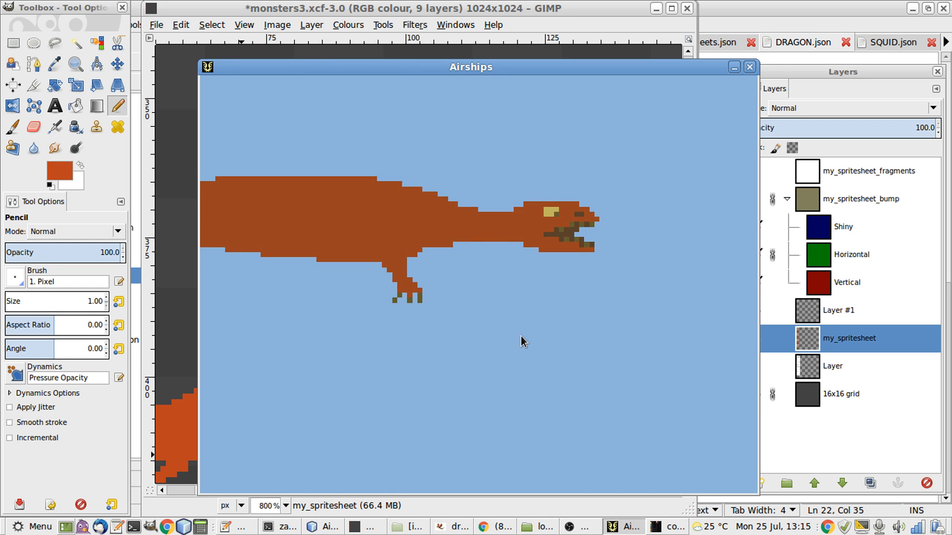
- Switch back to GIMP and examine the head and neck shapes in the fourth to eighth dragon frames
{"action": "key", "text": "alt+Tab"}
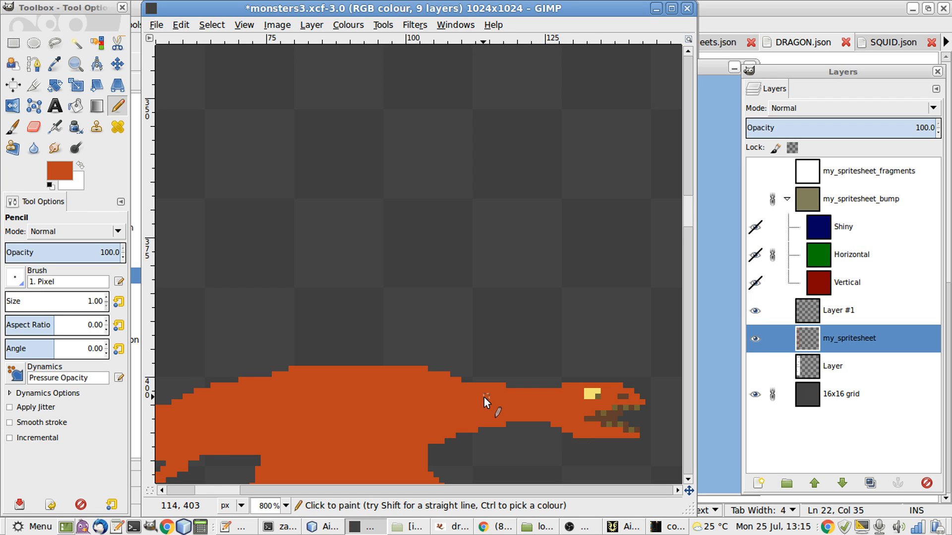
{"action": "scroll", "coordinate": [484, 397], "scroll_direction": "down", "scroll_amount": 6}
{"action": "scroll", "coordinate": [484, 397], "scroll_direction": "up", "scroll_amount": 3}
{"action": "scroll", "coordinate": [484, 397], "scroll_direction": "right", "scroll_amount": 4}
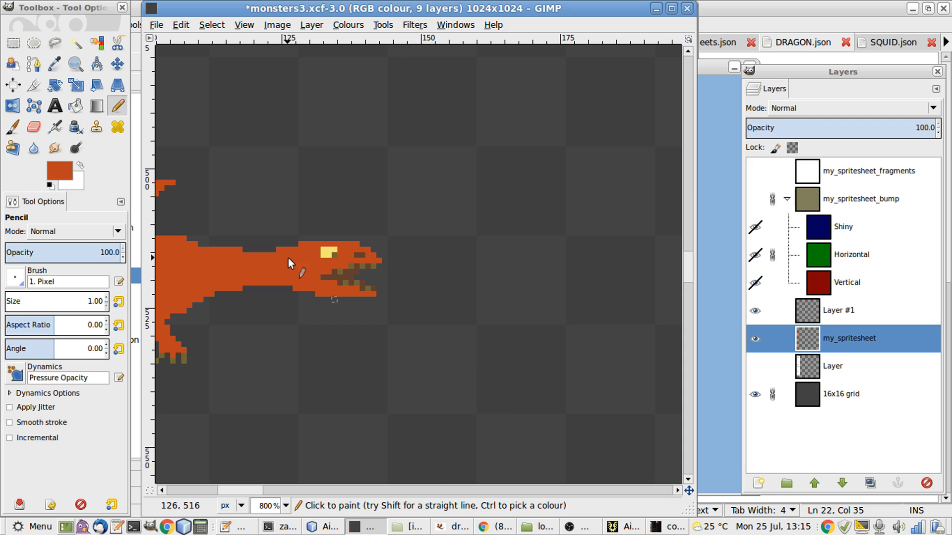
{"action": "scroll", "coordinate": [341, 317], "scroll_direction": "down", "scroll_amount": 10}
{"action": "scroll", "coordinate": [355, 331], "scroll_direction": "left", "scroll_amount": 3}
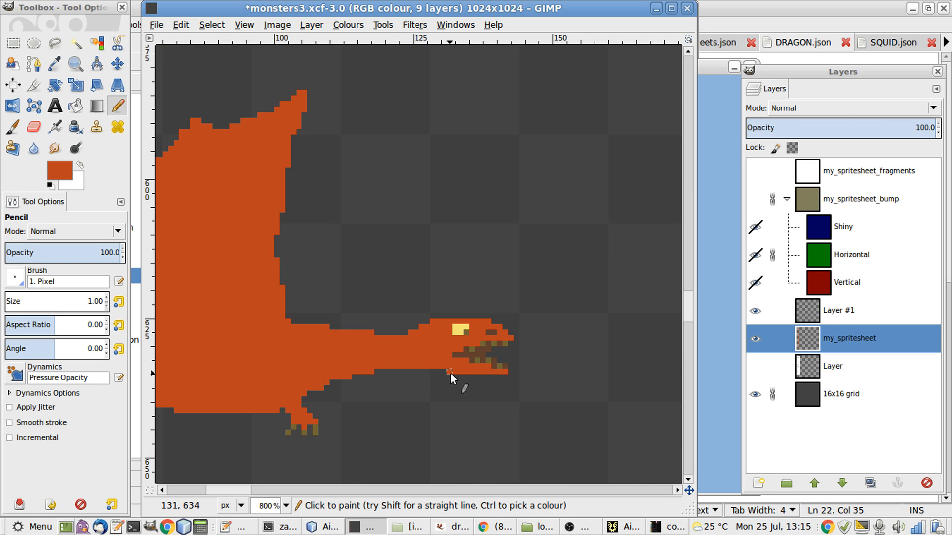
{"action": "scroll", "coordinate": [465, 398], "scroll_direction": "down", "scroll_amount": 10}
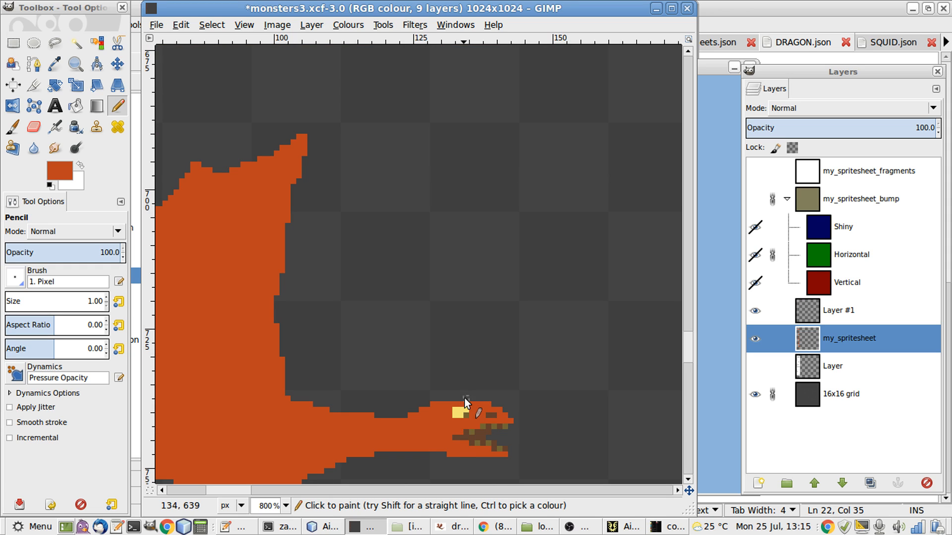
{"action": "scroll", "coordinate": [478, 443], "scroll_direction": "down", "scroll_amount": 10}
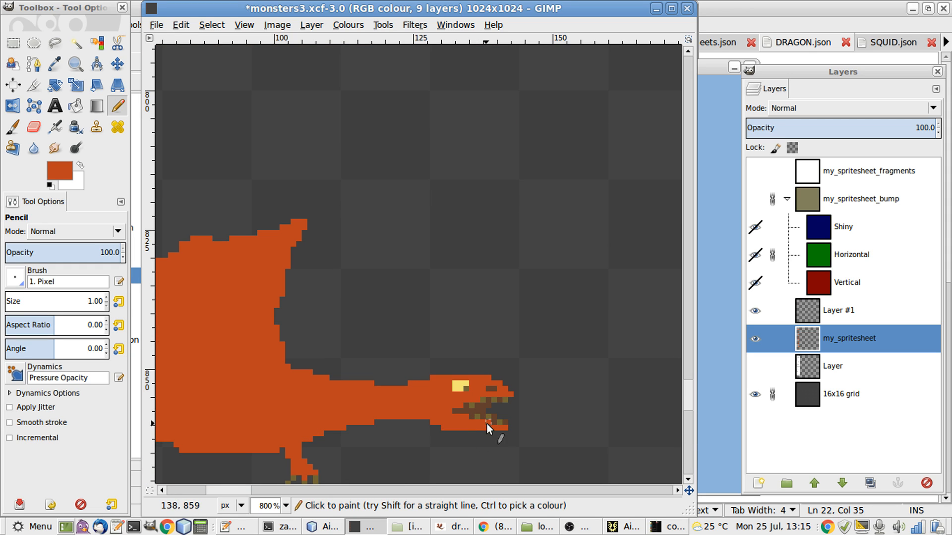
- Compare the necks, heads and tails of the lower frames with those of the second and third frames
{"action": "scroll", "coordinate": [485, 424], "scroll_direction": "left", "scroll_amount": 12}
{"action": "scroll", "coordinate": [486, 424], "scroll_direction": "up", "scroll_amount": 3}
{"action": "scroll", "coordinate": [485, 424], "scroll_direction": "up", "scroll_amount": 5}
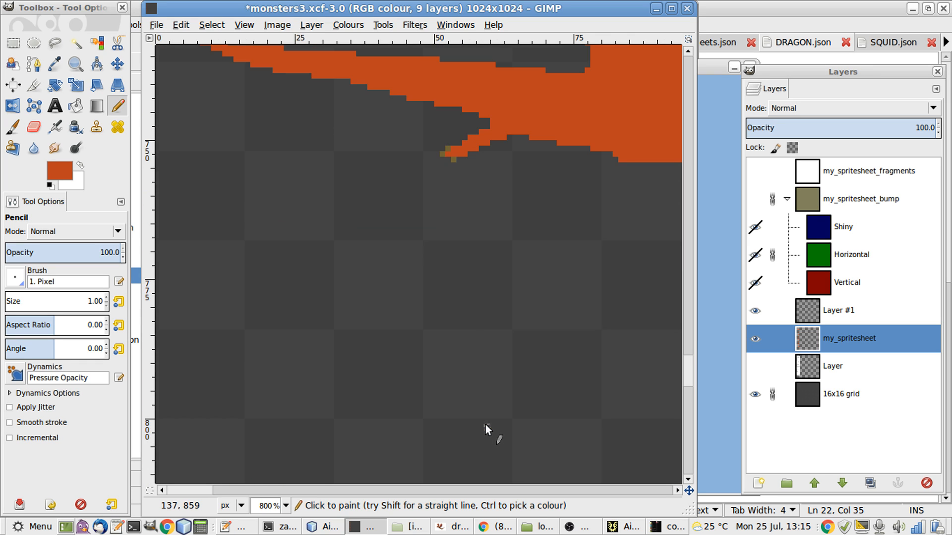
{"action": "scroll", "coordinate": [486, 424], "scroll_direction": "right", "scroll_amount": 12}
{"action": "scroll", "coordinate": [486, 425], "scroll_direction": "up", "scroll_amount": 3}
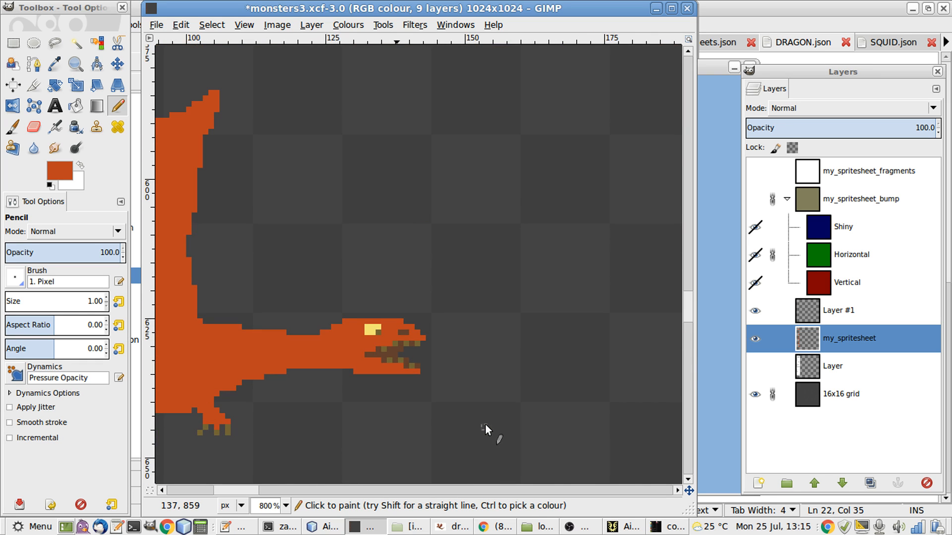
{"action": "scroll", "coordinate": [486, 424], "scroll_direction": "down", "scroll_amount": 12}
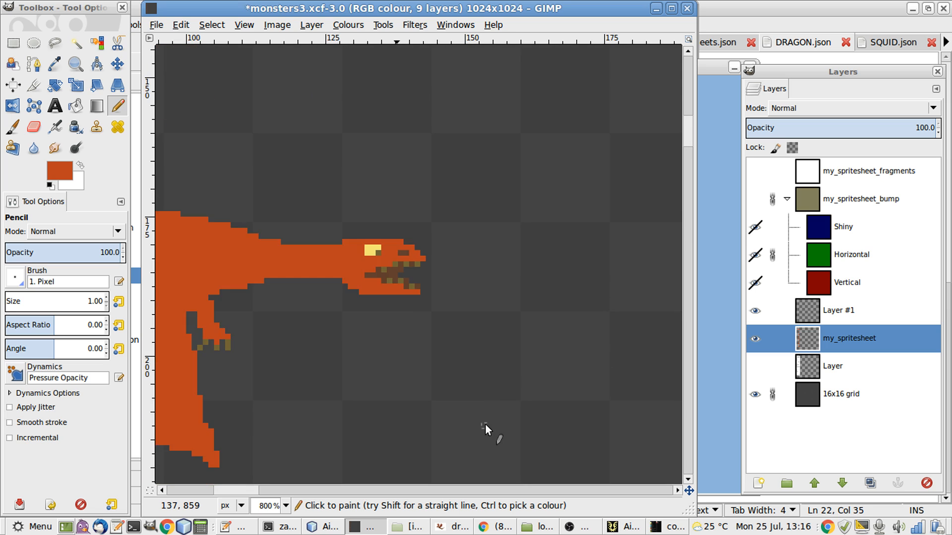
{"action": "scroll", "coordinate": [485, 425], "scroll_direction": "up", "scroll_amount": 11}
{"action": "scroll", "coordinate": [484, 424], "scroll_direction": "left", "scroll_amount": 3}
{"action": "scroll", "coordinate": [483, 424], "scroll_direction": "right", "scroll_amount": 3}
{"action": "scroll", "coordinate": [483, 424], "scroll_direction": "down", "scroll_amount": 7}
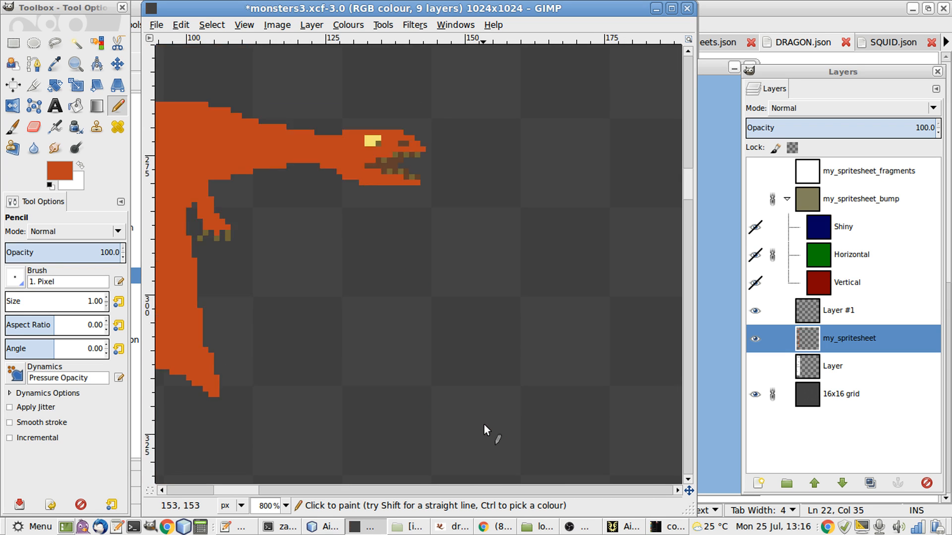
{"action": "scroll", "coordinate": [484, 425], "scroll_direction": "up", "scroll_amount": 5}
{"action": "scroll", "coordinate": [484, 425], "scroll_direction": "left", "scroll_amount": 6}
{"action": "scroll", "coordinate": [484, 424], "scroll_direction": "down", "scroll_amount": 20}
{"action": "scroll", "coordinate": [484, 424], "scroll_direction": "left", "scroll_amount": 3}
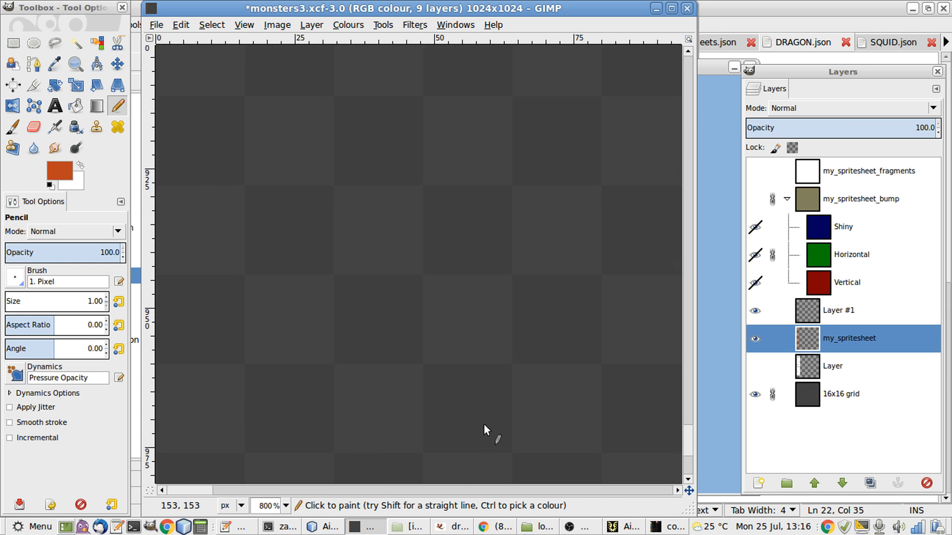
- Examine the overall body and wing poses of the whole column of dragon frames at reduced zoom
{"action": "scroll", "coordinate": [484, 424], "scroll_direction": "down", "scroll_amount": 7, "text": "ctrl"}
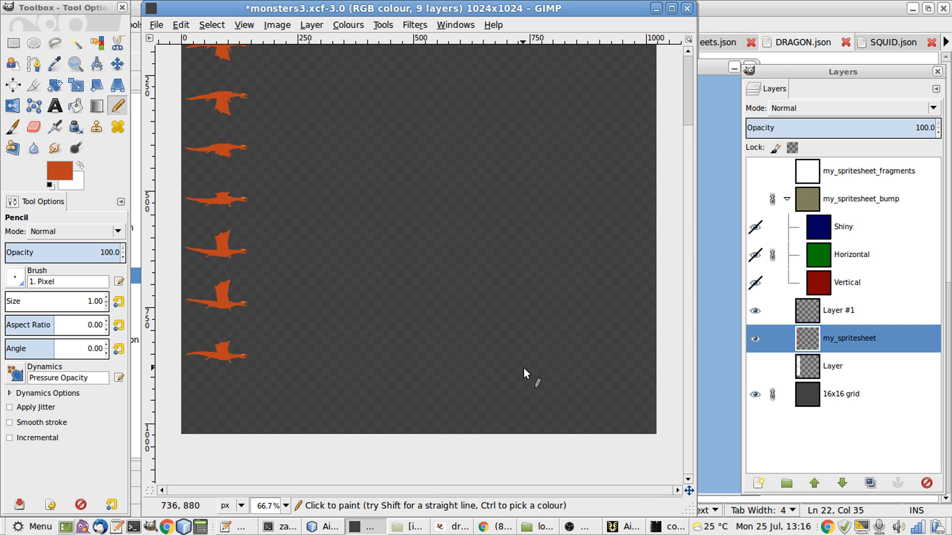
{"action": "scroll", "coordinate": [435, 386], "scroll_direction": "up", "scroll_amount": 3, "text": "ctrl"}
{"action": "key", "text": "ctrl"}
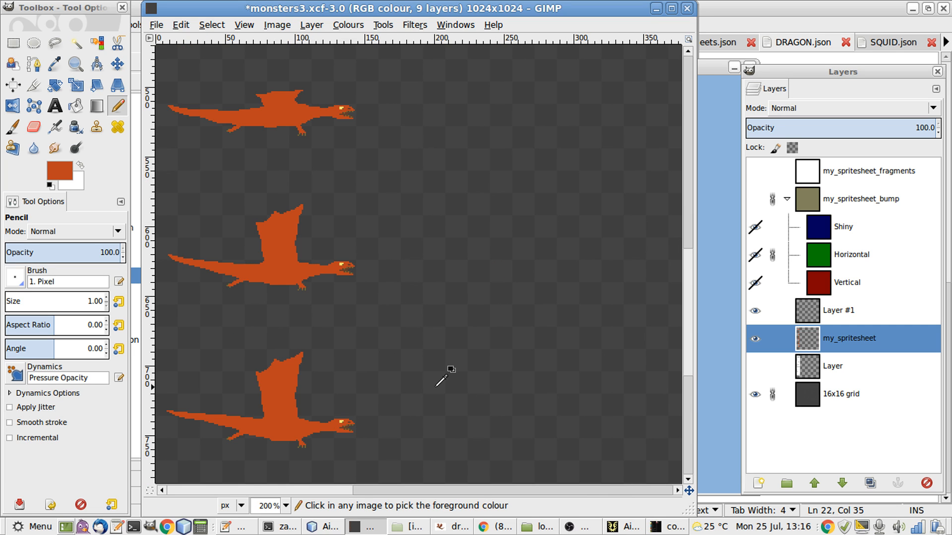
{"action": "scroll", "coordinate": [435, 385], "scroll_direction": "down", "scroll_amount": 10}
{"action": "key", "text": "ctrl"}
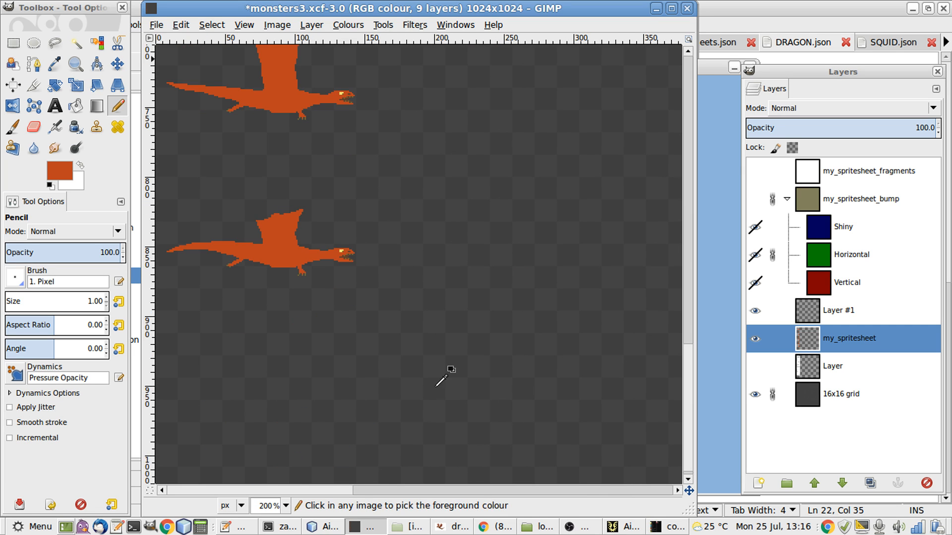
{"action": "key", "text": "ctrl"}
{"action": "scroll", "coordinate": [435, 386], "scroll_direction": "up", "scroll_amount": 5}
{"action": "key", "text": "ctrl"}
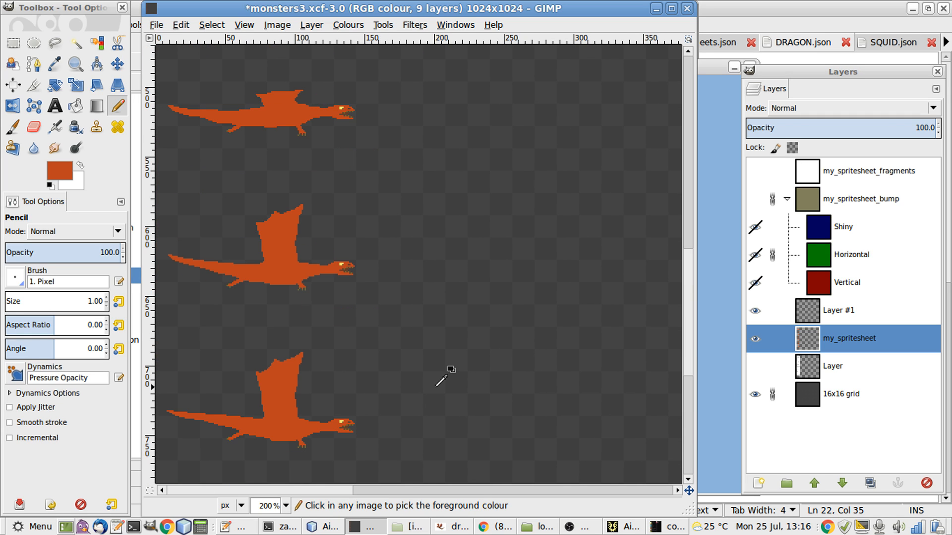
{"action": "scroll", "coordinate": [435, 386], "scroll_direction": "up", "scroll_amount": 5}
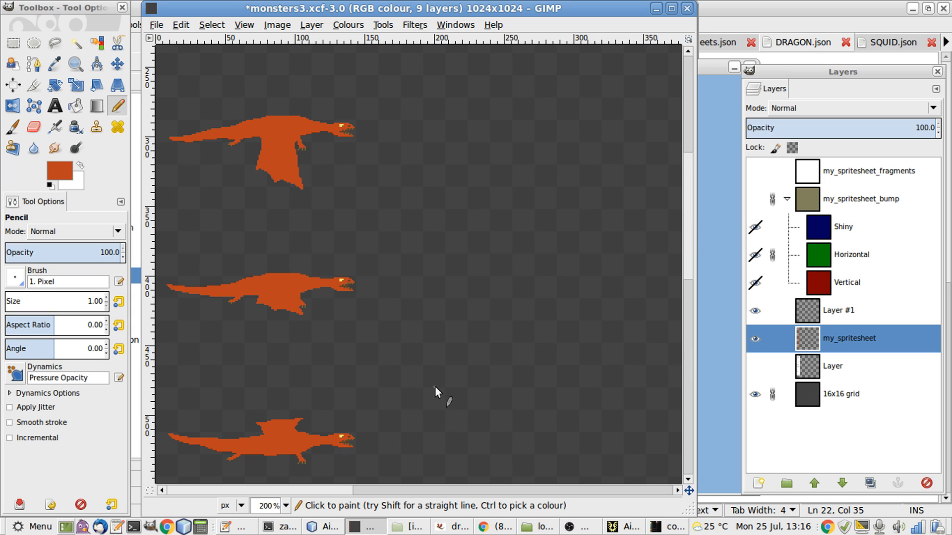
{"action": "key", "text": "ctrl"}
{"action": "scroll", "coordinate": [348, 168], "scroll_direction": "up", "scroll_amount": 3}
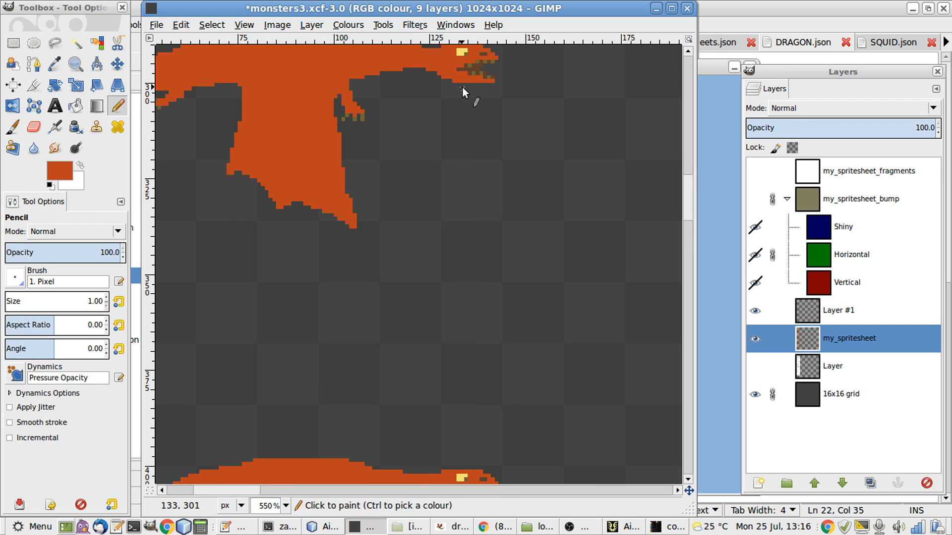
- Examine the head, jaw and neck outlines of the first three dragon frames at 550% zoom
{"action": "scroll", "coordinate": [499, 169], "scroll_direction": "up", "scroll_amount": 2}
{"action": "scroll", "coordinate": [500, 168], "scroll_direction": "left", "scroll_amount": 1}
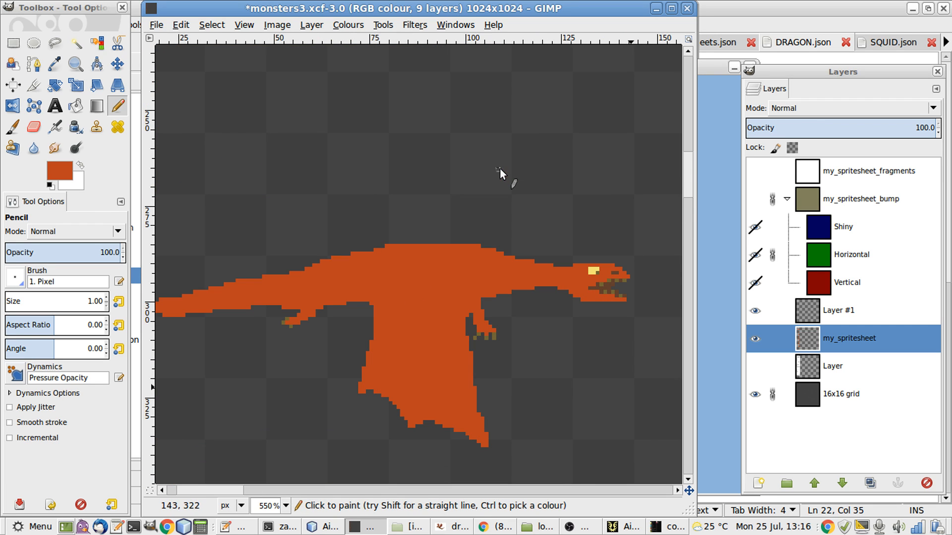
{"action": "scroll", "coordinate": [556, 137], "scroll_direction": "down", "scroll_amount": 2}
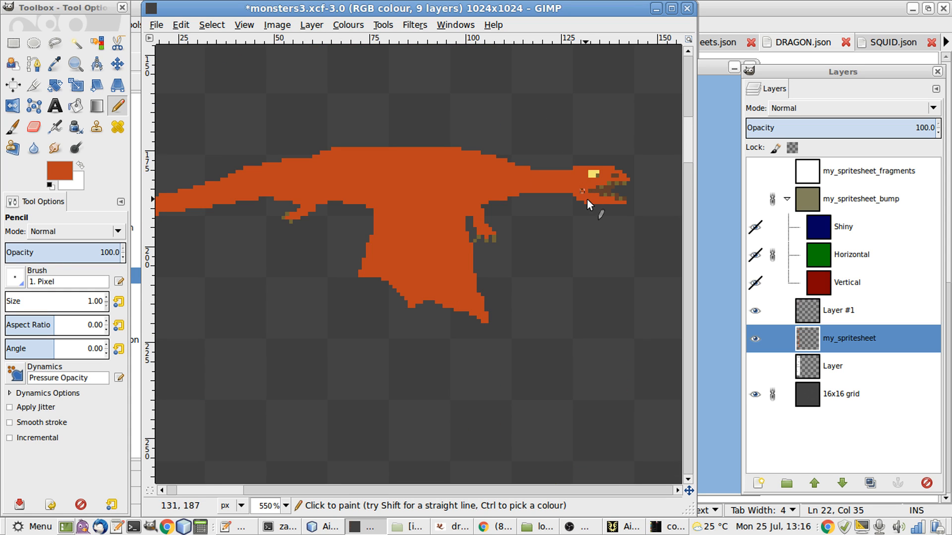
{"action": "scroll", "coordinate": [585, 203], "scroll_direction": "up", "scroll_amount": 5}
{"action": "scroll", "coordinate": [585, 203], "scroll_direction": "down", "scroll_amount": 2}
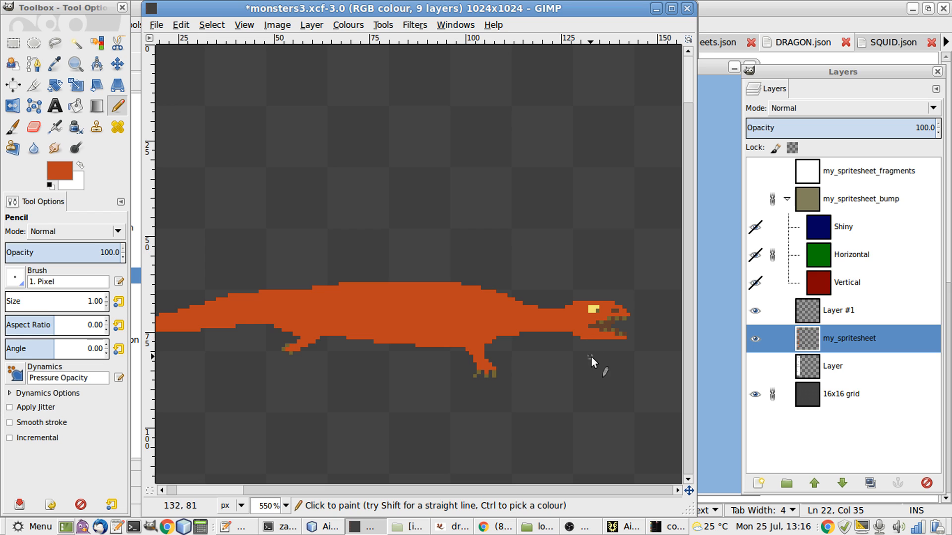
{"action": "scroll", "coordinate": [591, 356], "scroll_direction": "down", "scroll_amount": 8}
{"action": "scroll", "coordinate": [590, 356], "scroll_direction": "left", "scroll_amount": 1}
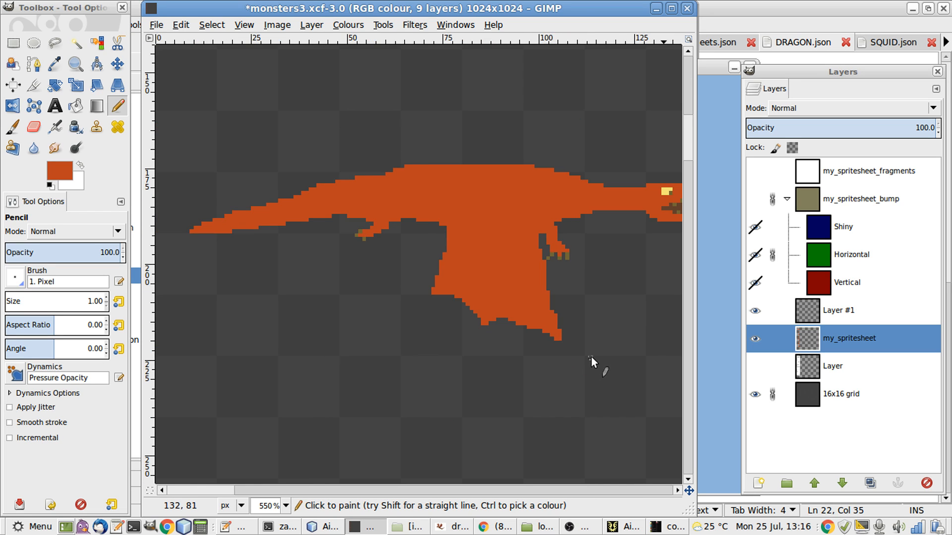
{"action": "scroll", "coordinate": [591, 356], "scroll_direction": "right", "scroll_amount": 2}
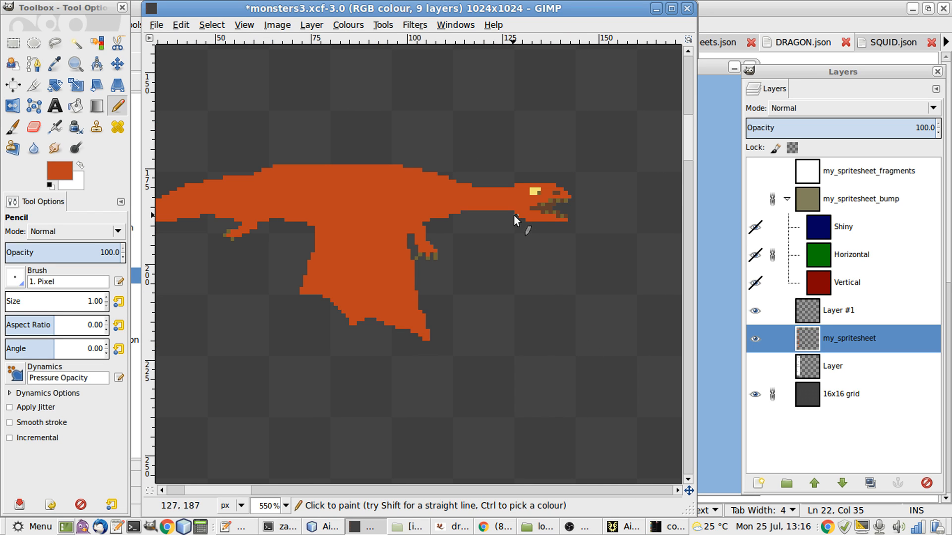
- Compare the jaw and neck outlines frame by frame from the third down to the eighth dragon frame
{"action": "scroll", "coordinate": [544, 249], "scroll_direction": "down", "scroll_amount": 5}
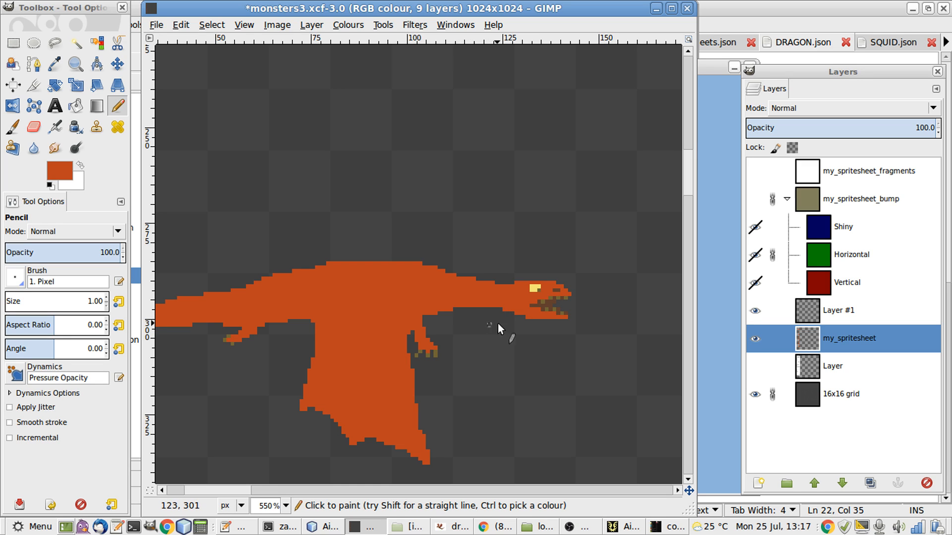
{"action": "scroll", "coordinate": [498, 313], "scroll_direction": "down", "scroll_amount": 5}
{"action": "scroll", "coordinate": [498, 313], "scroll_direction": "down", "scroll_amount": 5}
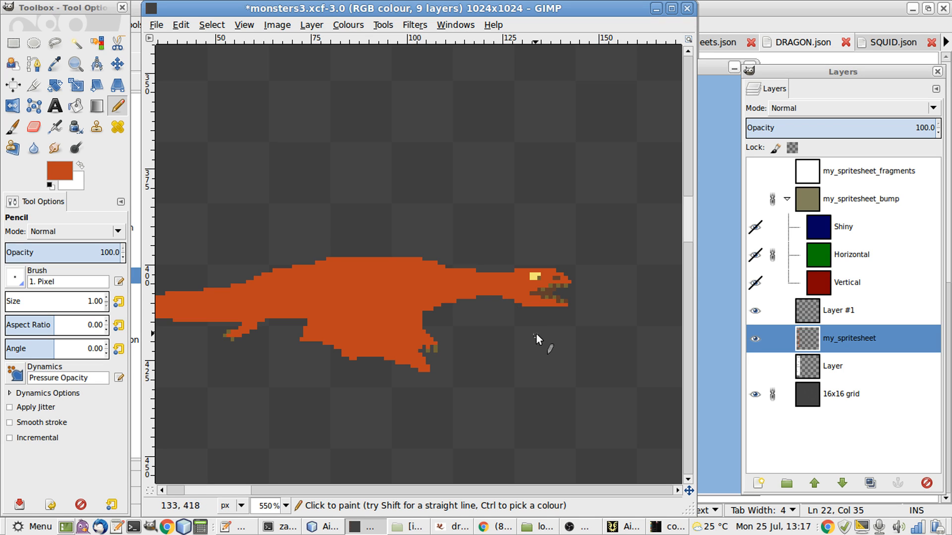
{"action": "scroll", "coordinate": [536, 333], "scroll_direction": "down", "scroll_amount": 7}
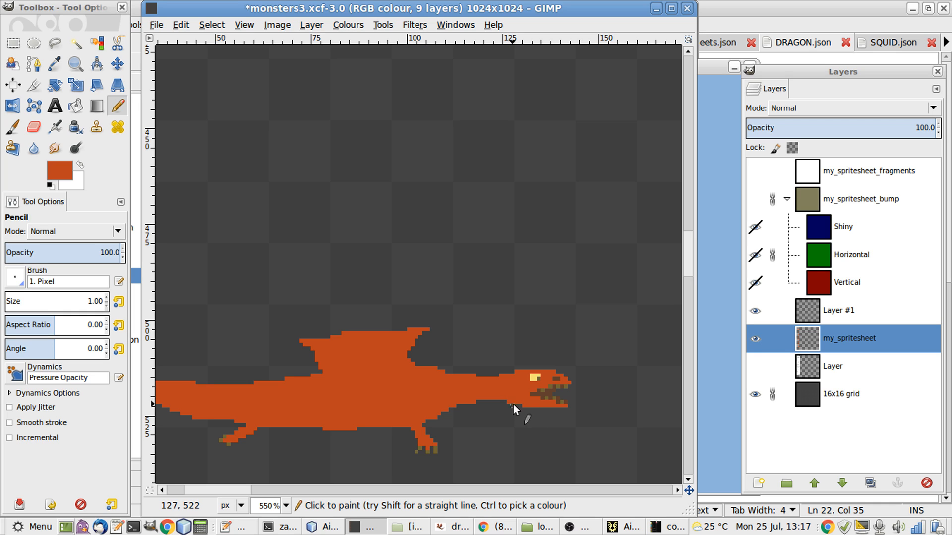
{"action": "scroll", "coordinate": [563, 412], "scroll_direction": "down", "scroll_amount": 5}
{"action": "scroll", "coordinate": [563, 412], "scroll_direction": "down", "scroll_amount": 5}
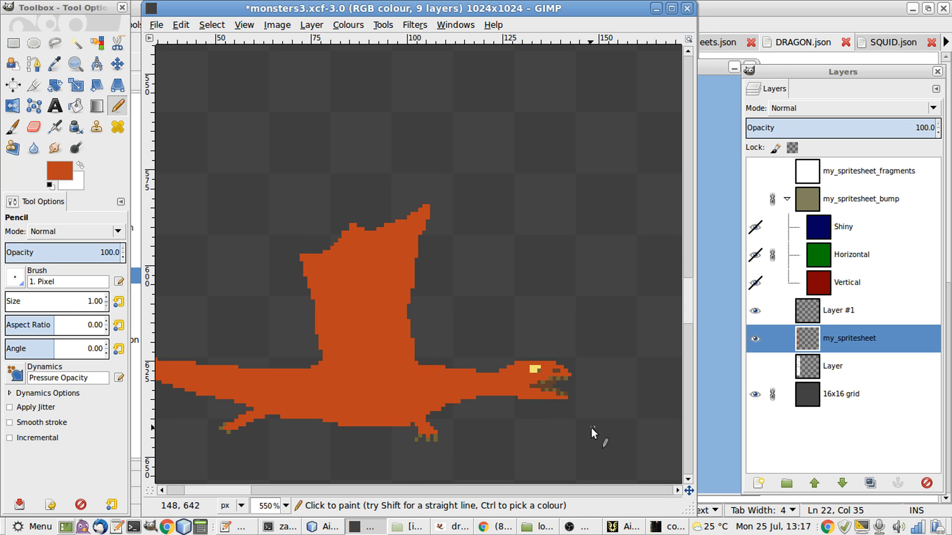
{"action": "scroll", "coordinate": [591, 427], "scroll_direction": "down", "scroll_amount": 5}
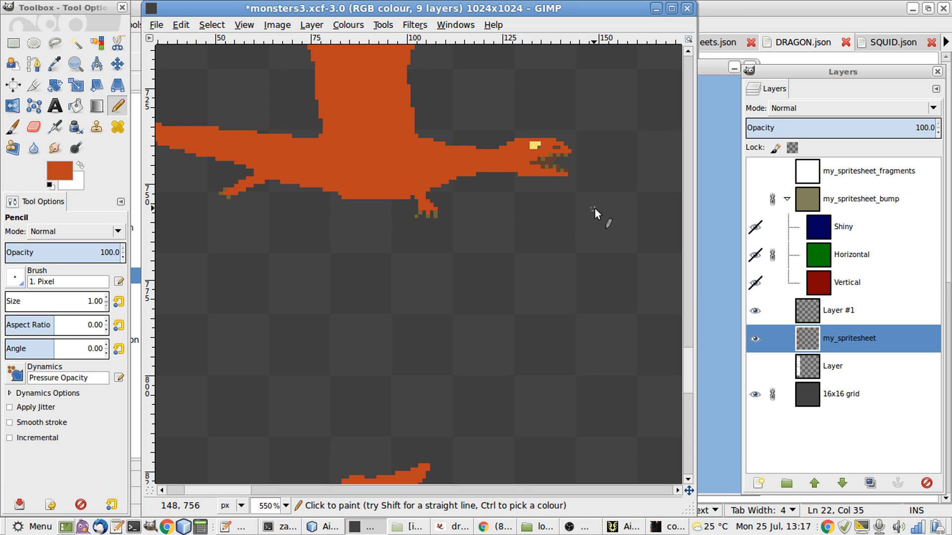
{"action": "scroll", "coordinate": [594, 207], "scroll_direction": "down", "scroll_amount": 5}
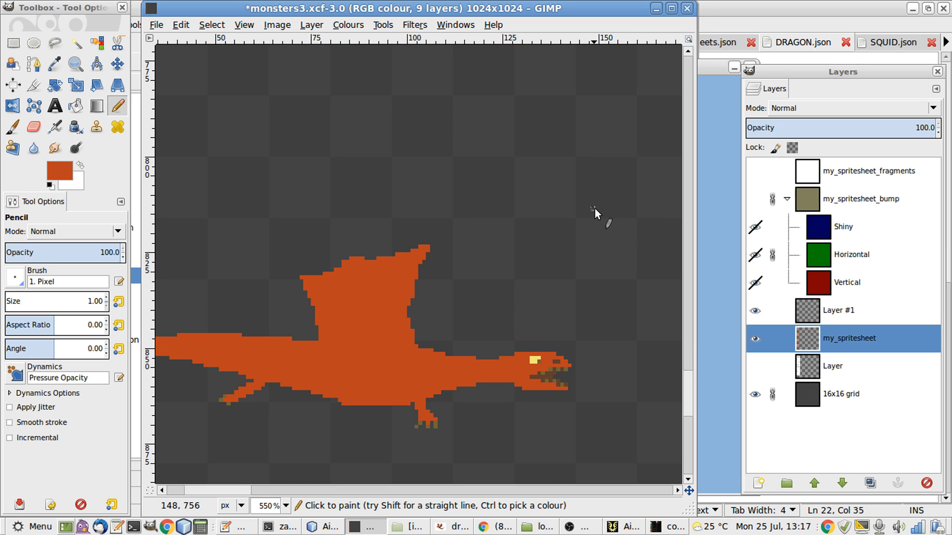
{"action": "scroll", "coordinate": [593, 208], "scroll_direction": "down", "scroll_amount": 5}
{"action": "scroll", "coordinate": [594, 208], "scroll_direction": "up", "scroll_amount": 5}
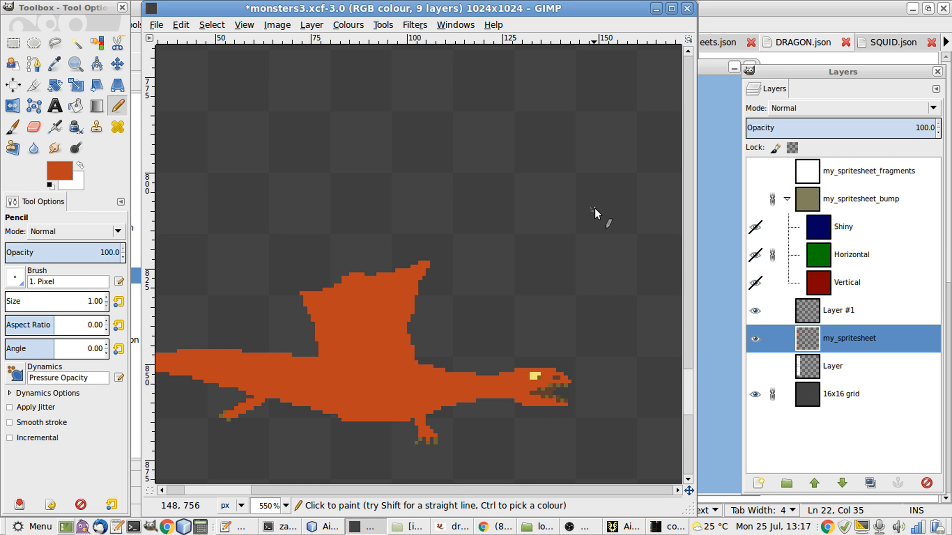
- Add a new transparent layer directly above Layer #1
{"action": "scroll", "coordinate": [594, 207], "scroll_direction": "down", "scroll_amount": 1}
{"action": "scroll", "coordinate": [594, 207], "scroll_direction": "left", "scroll_amount": 1}
{"action": "key", "text": "1"}
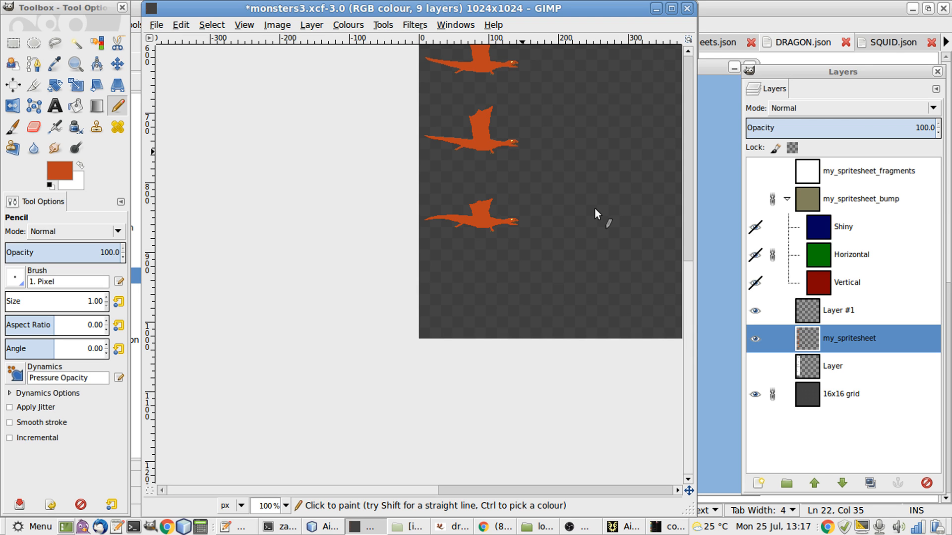
{"action": "scroll", "coordinate": [594, 207], "scroll_direction": "up", "scroll_amount": 5, "text": "ctrl"}
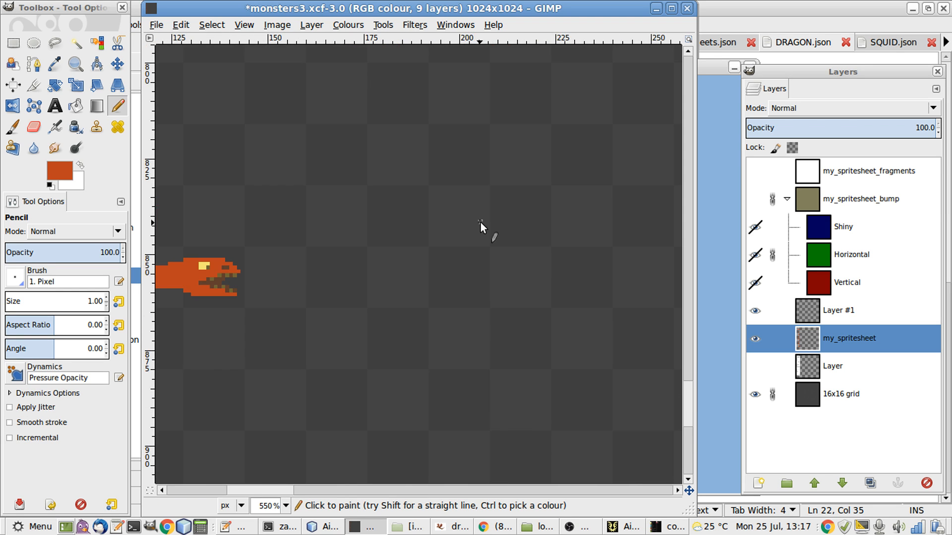
{"action": "scroll", "coordinate": [447, 236], "scroll_direction": "right", "scroll_amount": 2}
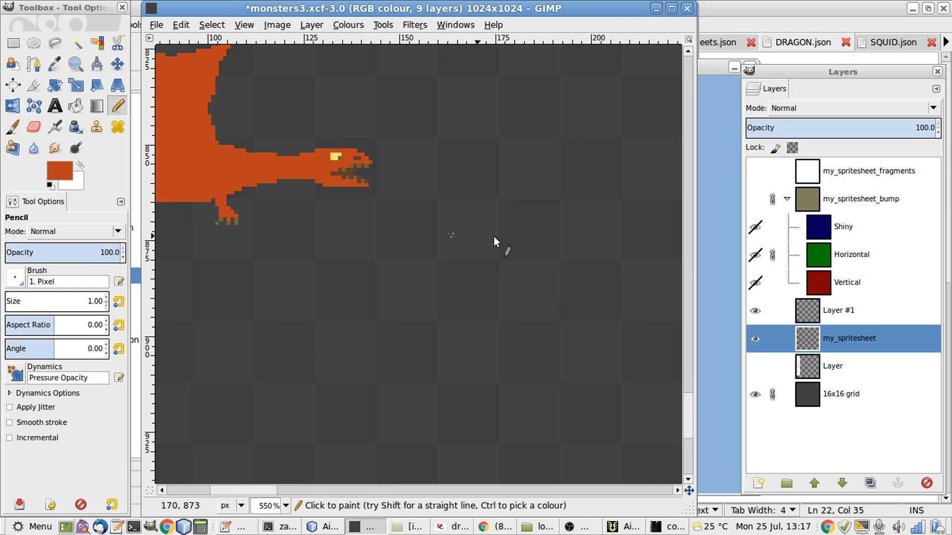
{"action": "left_click", "coordinate": [813, 313]}
{"action": "scroll", "coordinate": [580, 287], "scroll_direction": "left", "scroll_amount": 2}
{"action": "scroll", "coordinate": [580, 287], "scroll_direction": "up", "scroll_amount": 1}
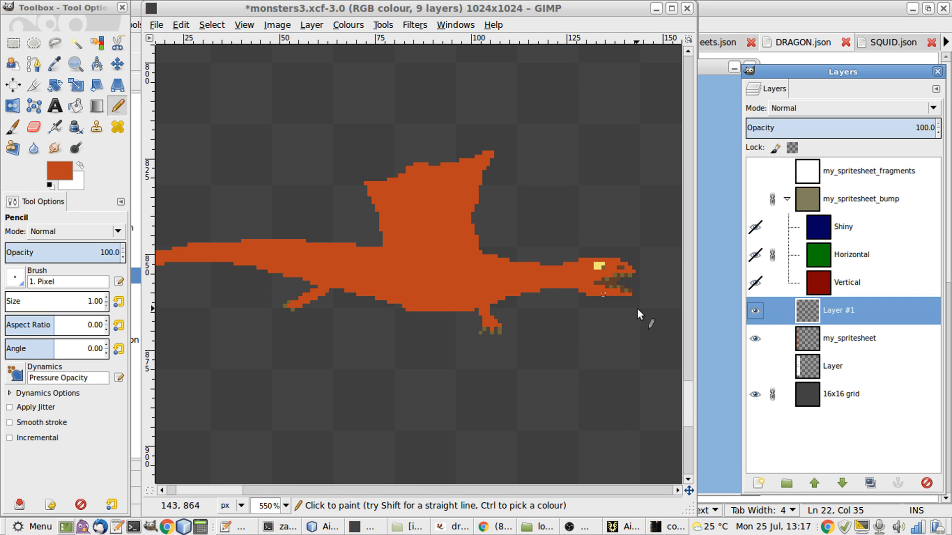
{"action": "left_click", "coordinate": [759, 484]}
{"action": "key", "text": "Return"}
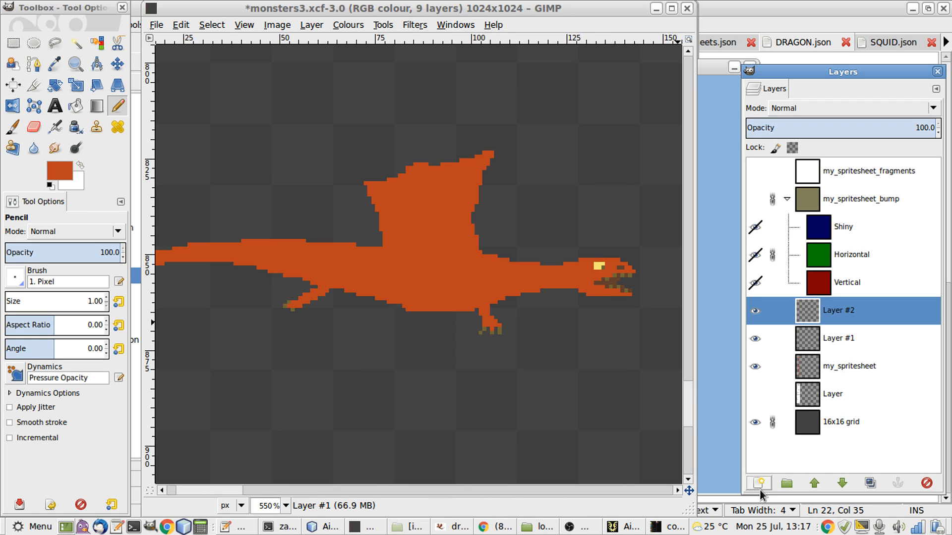
- Pencil a straight orange row about 7 pixels long under the eighth frame's lower jaw on the new layer
{"action": "scroll", "coordinate": [587, 326], "scroll_direction": "up", "scroll_amount": 1, "text": "ctrl"}
{"action": "key", "text": "plus"}
{"action": "key", "text": "plus"}
{"action": "scroll", "coordinate": [588, 326], "scroll_direction": "up", "scroll_amount": 1}
{"action": "scroll", "coordinate": [587, 326], "scroll_direction": "right", "scroll_amount": 4}
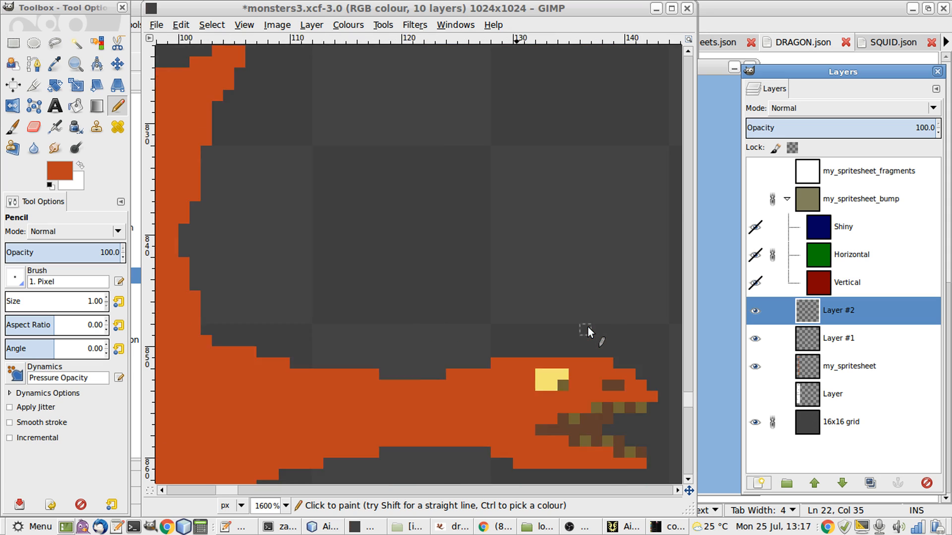
{"action": "scroll", "coordinate": [588, 326], "scroll_direction": "down", "scroll_amount": 2}
{"action": "left_click", "coordinate": [414, 254]}
{"action": "left_click", "coordinate": [484, 255], "text": "shift"}
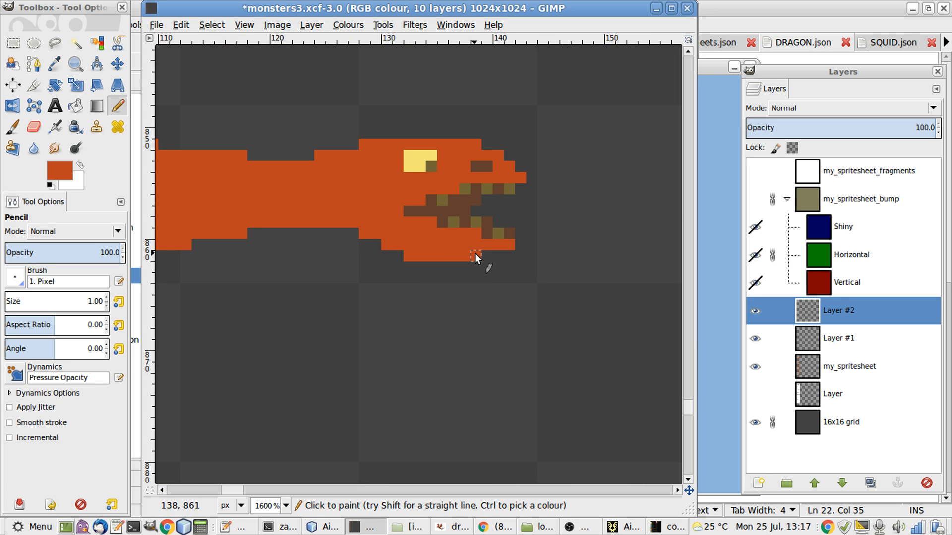
- Undo the long orange row under the eighth frame's lower jaw and trim the reworked row to 3 pixels
{"action": "key", "text": "ctrl+z"}
{"action": "key", "text": "ctrl+z"}
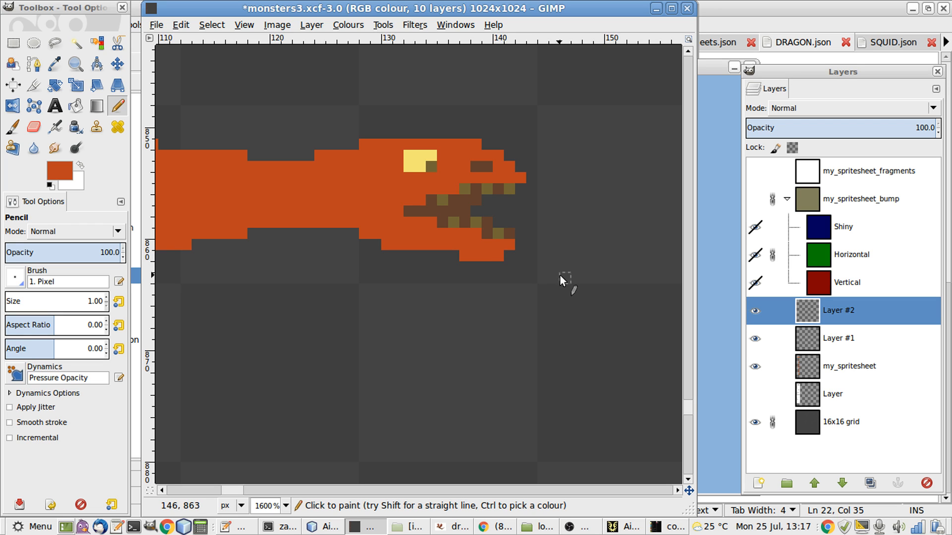
{"action": "key", "text": "r"}
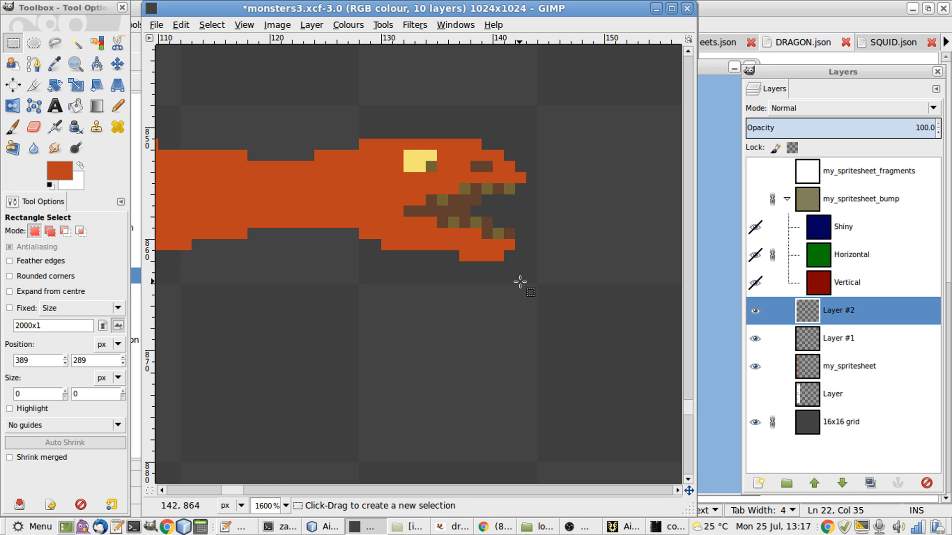
{"action": "mouse_move", "coordinate": [525, 284]}
{"action": "left_mouse_down"}
{"action": "mouse_move", "coordinate": [484, 262]}
{"action": "mouse_move", "coordinate": [459, 262]}
{"action": "mouse_move", "coordinate": [476, 270]}
{"action": "left_mouse_up"}
{"action": "left_click", "coordinate": [476, 201]}
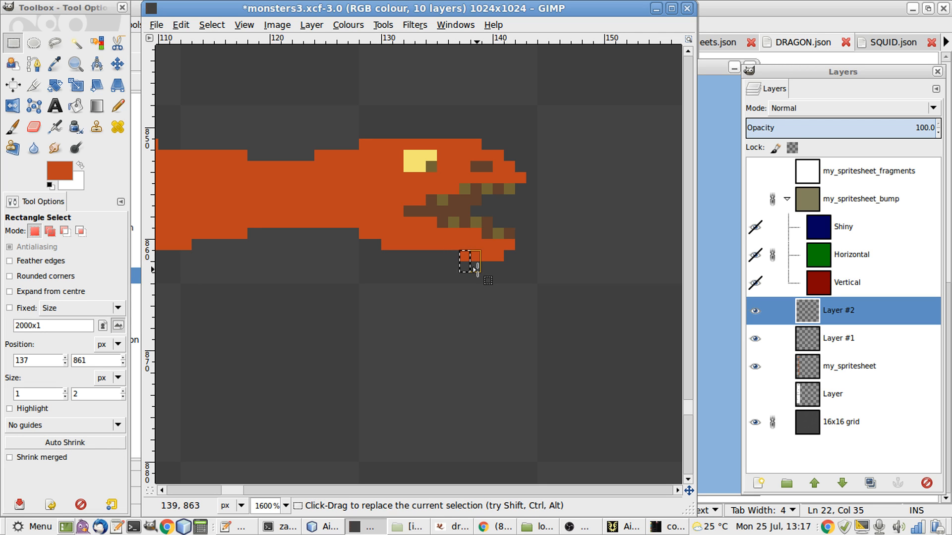
{"action": "left_click", "coordinate": [536, 276]}
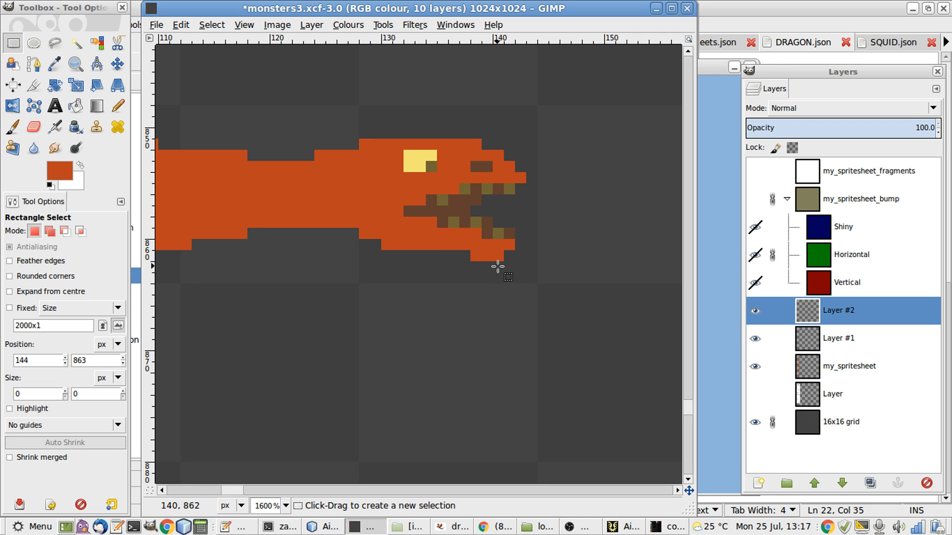
- Clear the front end of the orange row under the eighth frame's lower jaw using a 2 by 2 pixel rectangular selection
{"action": "key", "text": "b"}
{"action": "key", "text": "n"}
{"action": "key", "text": "1"}
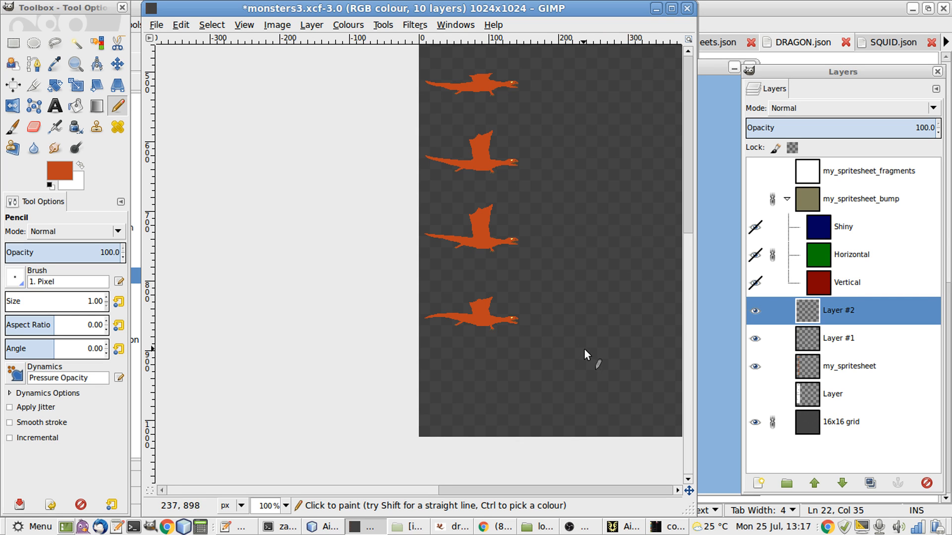
{"action": "key", "text": "3"}
{"action": "key", "text": "r"}
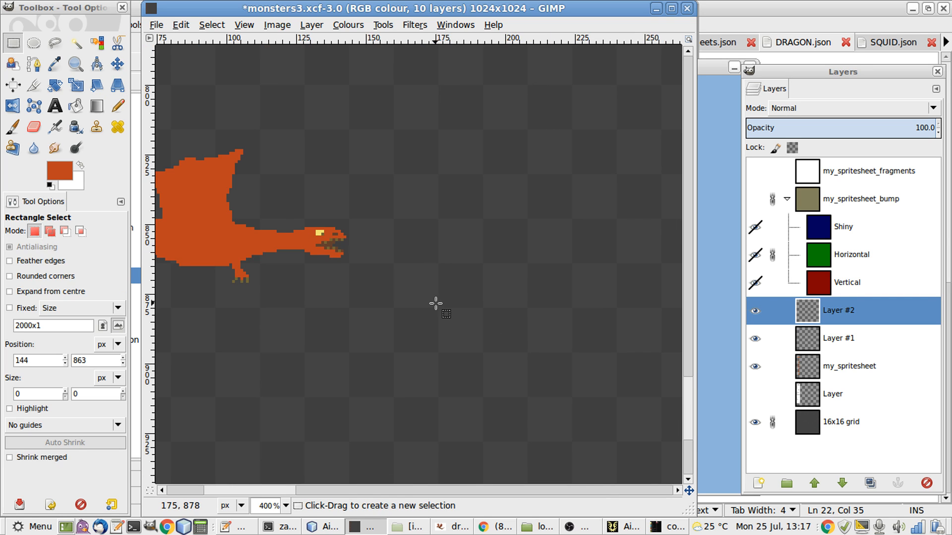
{"action": "key", "text": "4"}
{"action": "left_click_drag", "start_coordinate": [339, 255], "coordinate": [327, 241]}
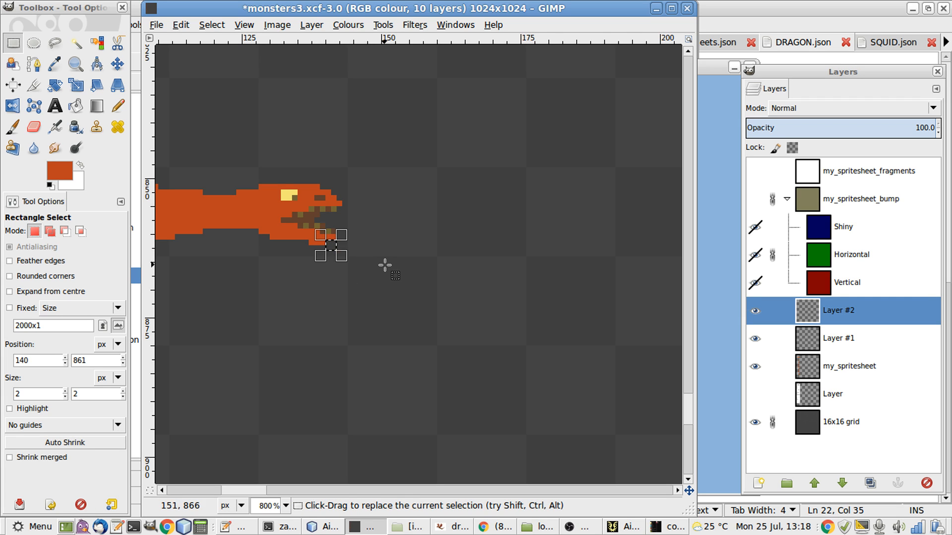
{"action": "left_click", "coordinate": [392, 285]}
- Extend the orange row under the eighth frame's lower jaw backward to about 5 pixels and check it at 100% zoom
{"action": "key", "text": "1"}
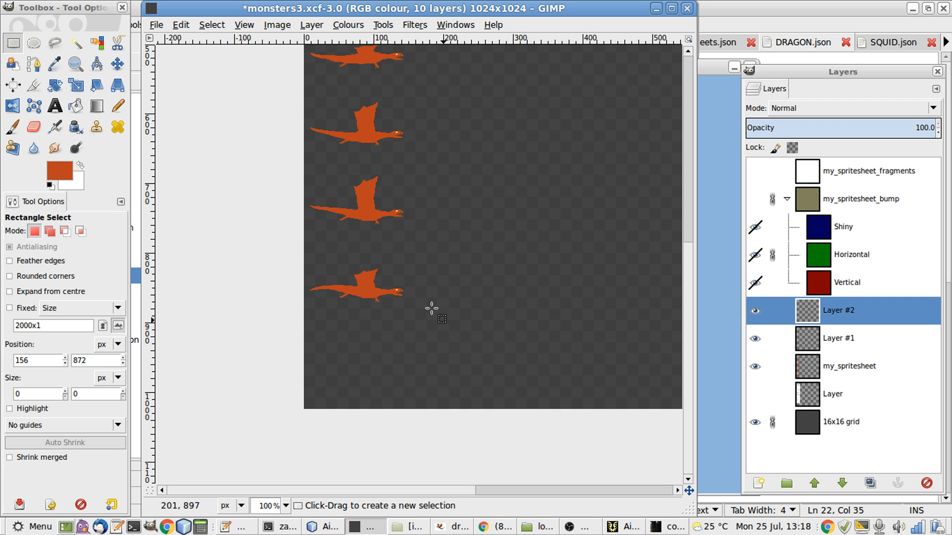
{"action": "scroll", "coordinate": [391, 297], "scroll_direction": "up", "scroll_amount": 3}
{"action": "key", "text": "n"}
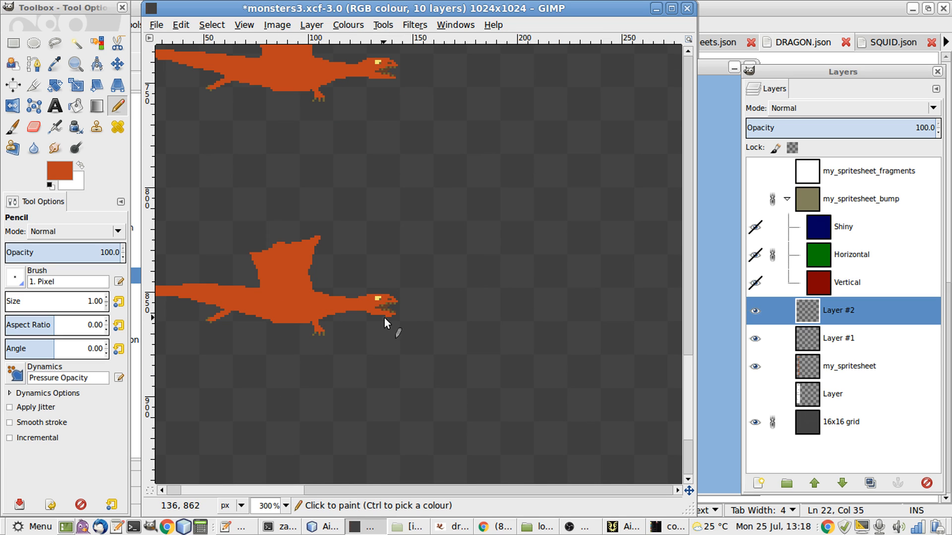
{"action": "key", "text": "1"}
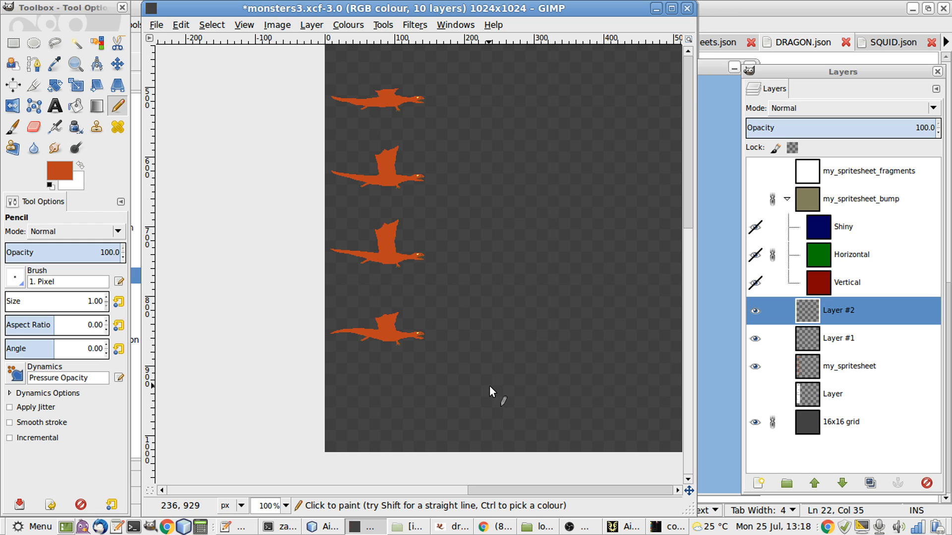
{"action": "scroll", "coordinate": [484, 383], "scroll_direction": "up", "scroll_amount": 3}
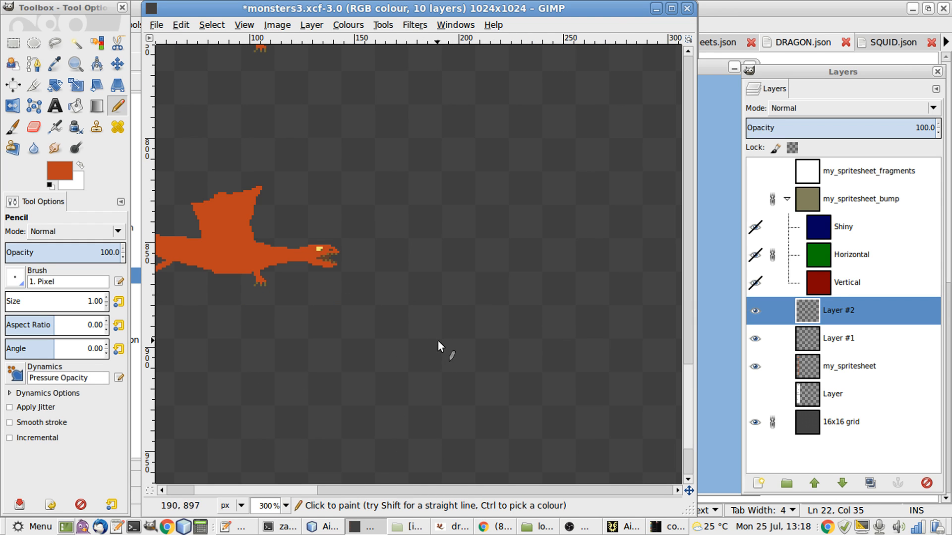
{"action": "key", "text": "1"}
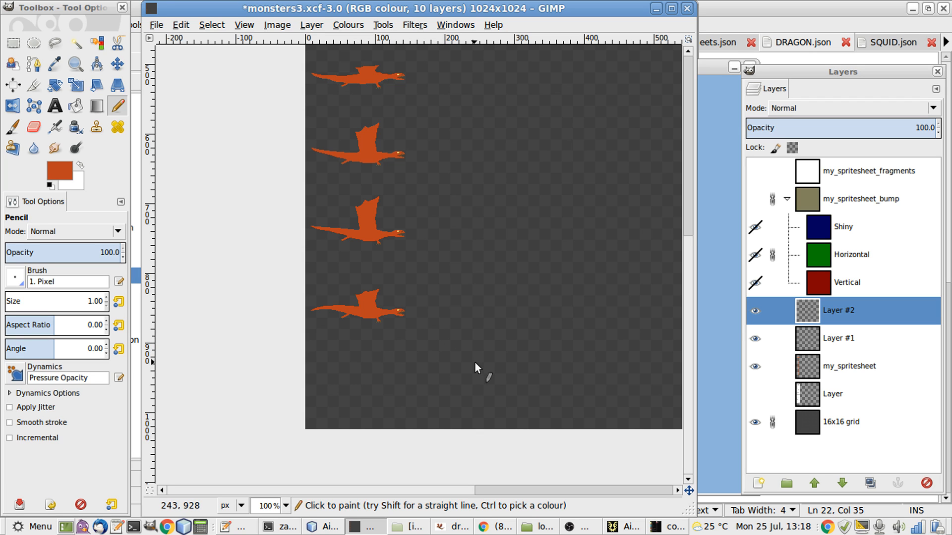
{"action": "scroll", "coordinate": [475, 362], "scroll_direction": "up", "scroll_amount": 4}
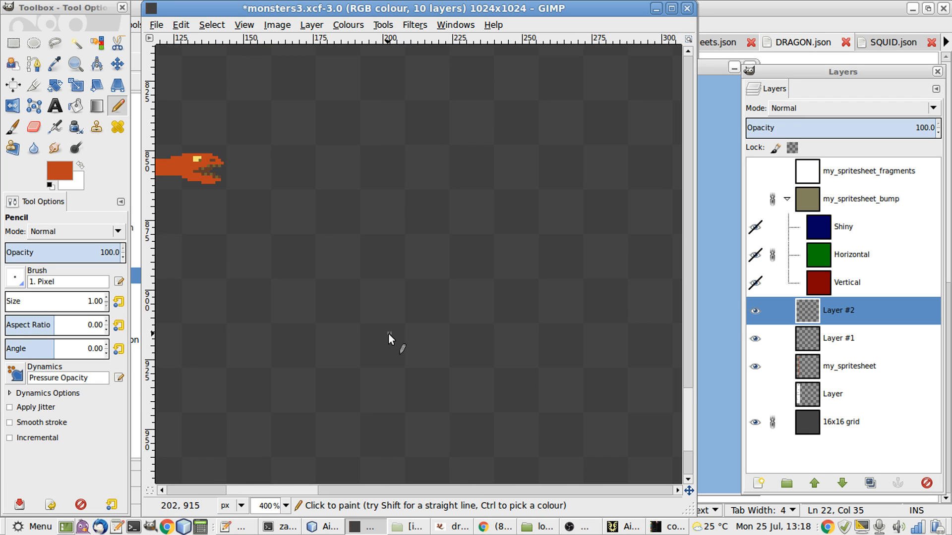
- Copy the orange jaw row with a 29 by 33 pixel rectangular selection around the eighth frame's head and paste it
{"action": "key", "text": "r"}
{"action": "left_click_drag", "start_coordinate": [513, 327], "coordinate": [434, 236]}
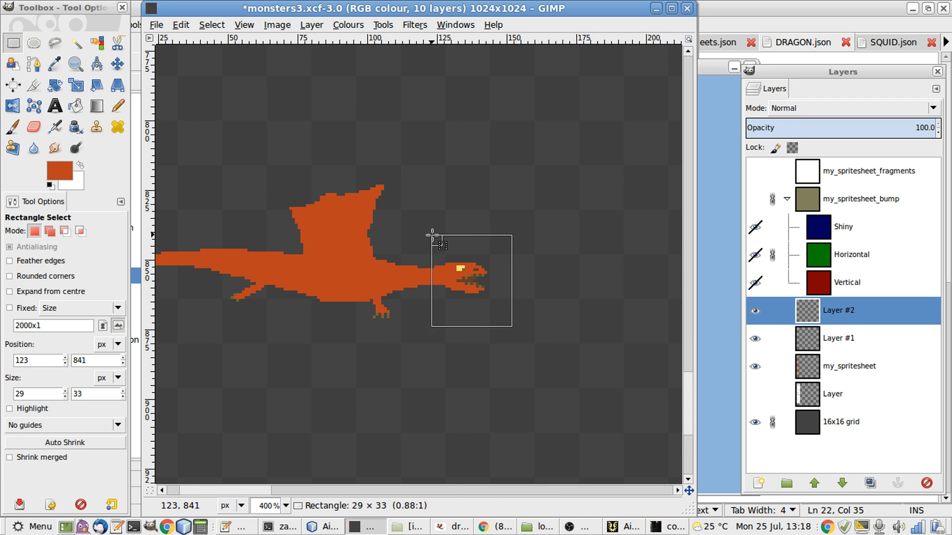
{"action": "key", "text": "ctrl+c"}
{"action": "key", "text": "ctrl+v"}
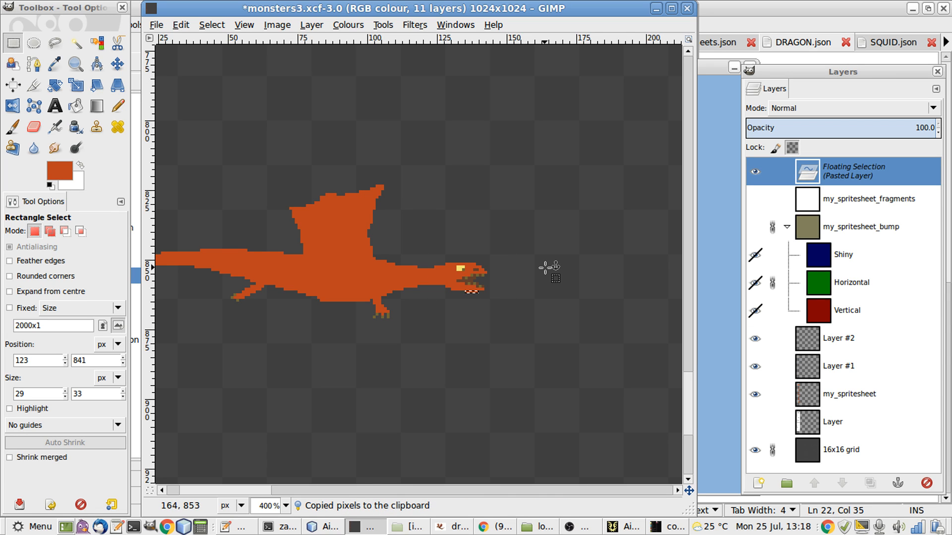
- Move the pasted jaw row straight up and place a copy under the seventh frame's lower jaw
{"action": "key", "text": "ctrl"}
{"action": "key", "text": "m"}
{"action": "key", "text": "shift+Up"}
{"action": "key", "text": "shift+Up"}
{"action": "key", "text": "shift+Up"}
{"action": "key", "text": "shift+Up"}
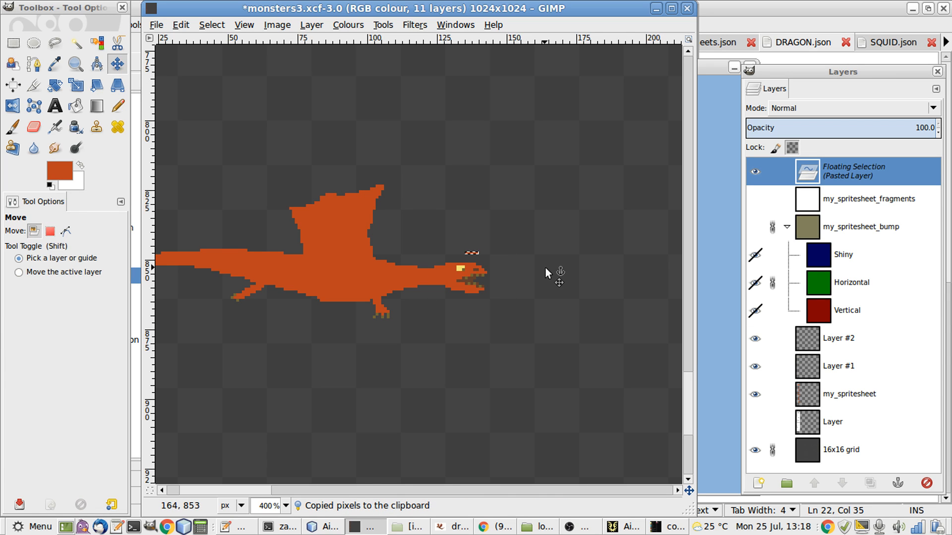
{"action": "scroll", "coordinate": [546, 268], "scroll_direction": "up", "scroll_amount": 3}
{"action": "key", "text": "shift+Up"}
{"action": "key", "text": "shift+Up"}
{"action": "key", "text": "shift+Up"}
{"action": "key", "text": "shift+Up"}
{"action": "key", "text": "shift+Up"}
{"action": "key", "text": "shift+Up"}
{"action": "key", "text": "shift+Up"}
{"action": "key", "text": "shift+Up"}
{"action": "key", "text": "shift+Up"}
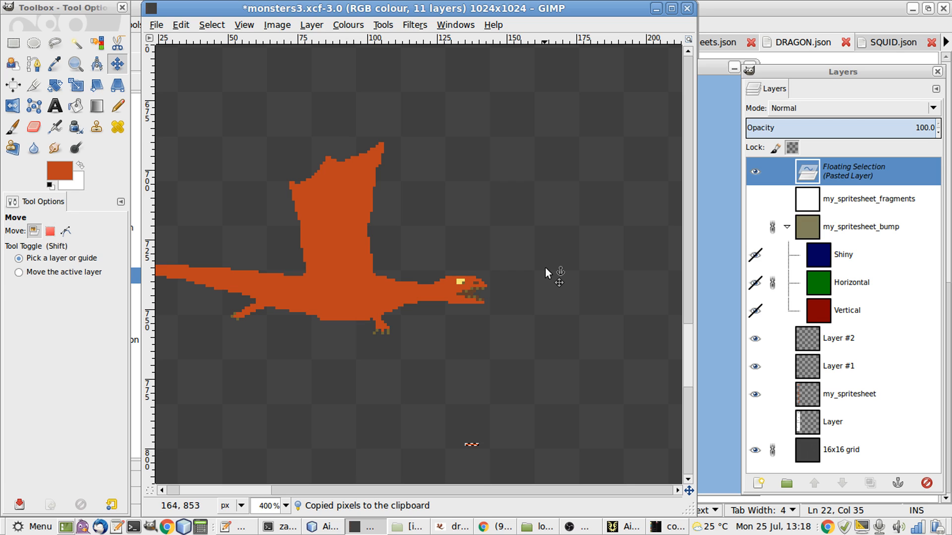
{"action": "key", "text": "shift+Up"}
{"action": "key", "text": "shift+Up"}
{"action": "key", "text": "shift+Up"}
{"action": "key", "text": "shift+Up"}
{"action": "key", "text": "shift+Up"}
{"action": "key", "text": "shift+Up"}
{"action": "key", "text": "shift+Up"}
{"action": "key", "text": "shift+Up"}
{"action": "key", "text": "shift+Up"}
{"action": "key", "text": "shift+Up"}
{"action": "key", "text": "shift+Up"}
{"action": "key", "text": "shift+Up"}
{"action": "key", "text": "shift+Up"}
{"action": "key", "text": "shift+Up"}
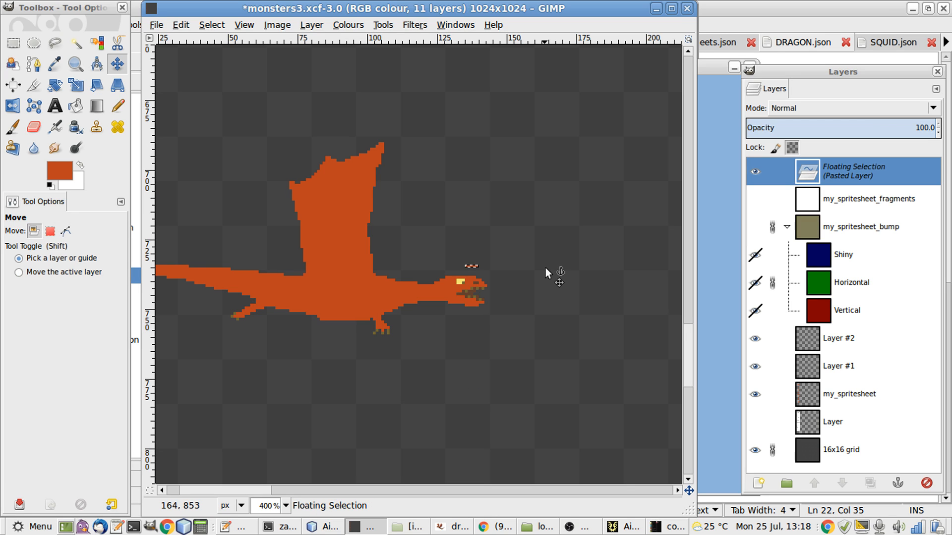
- Move another copy of the jaw row straight up and place it under the sixth frame's lower jaw
{"action": "scroll", "coordinate": [545, 267], "scroll_direction": "up", "scroll_amount": 5}
{"action": "scroll", "coordinate": [545, 268], "scroll_direction": "left", "scroll_amount": 2}
{"action": "key", "text": "shift+Up"}
{"action": "key", "text": "shift+Up"}
{"action": "key", "text": "shift+Up"}
{"action": "key", "text": "shift+Up"}
{"action": "key", "text": "shift+Up"}
{"action": "key", "text": "shift+Up"}
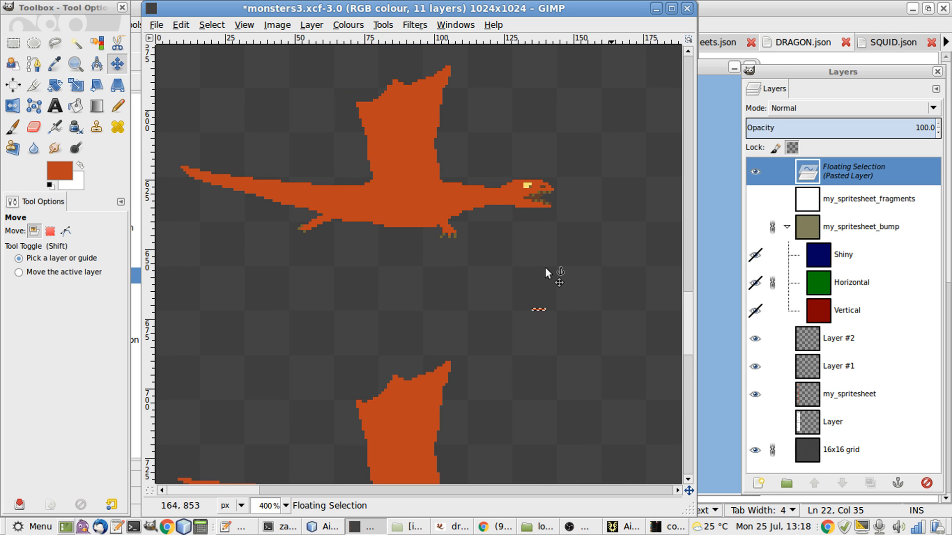
{"action": "key", "text": "Up"}
{"action": "key", "text": "shift+Up"}
{"action": "key", "text": "shift+Up"}
{"action": "key", "text": "shift+Up"}
{"action": "key", "text": "shift+Up"}
{"action": "key", "text": "shift+Up"}
{"action": "key", "text": "shift+Up"}
{"action": "key", "text": "shift+Up"}
{"action": "key", "text": "shift+Up"}
{"action": "key", "text": "shift+Up"}
- Place a further copy of the jaw row under the fifth frame's lower jaw, keeping its horizontal alignment
{"action": "scroll", "coordinate": [543, 268], "scroll_direction": "up", "scroll_amount": 5}
{"action": "scroll", "coordinate": [542, 262], "scroll_direction": "up", "scroll_amount": 3}
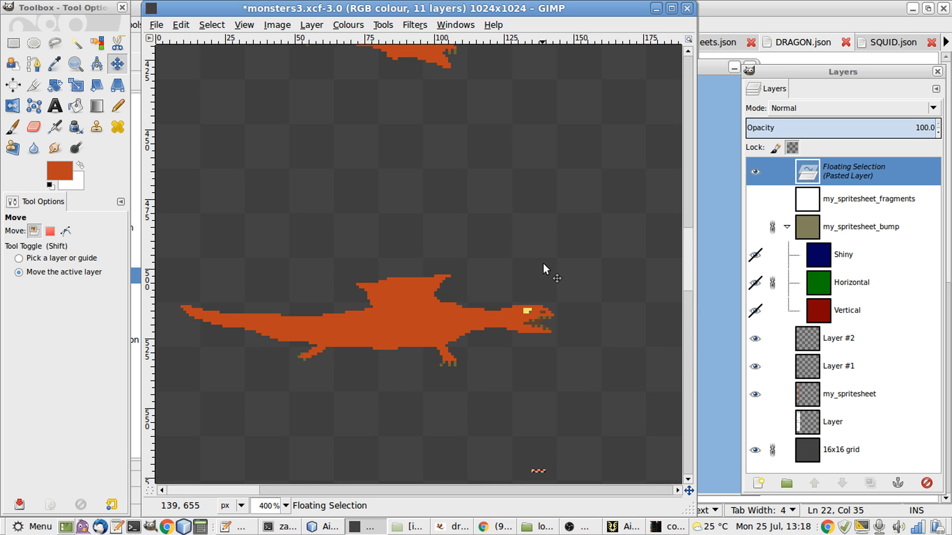
{"action": "key", "text": "shift+Up"}
{"action": "key", "text": "shift+Up"}
{"action": "key", "text": "shift+Up"}
{"action": "key", "text": "shift+Up"}
{"action": "key", "text": "shift+Up"}
{"action": "key", "text": "shift+Up"}
{"action": "key", "text": "shift+Up"}
{"action": "key", "text": "shift+Up"}
{"action": "key", "text": "shift+Up"}
{"action": "key", "text": "shift+Up"}
{"action": "key", "text": "shift+Up"}
{"action": "key", "text": "shift+Up"}
{"action": "key", "text": "shift+Up"}
{"action": "key", "text": "shift+Up"}
{"action": "key", "text": "shift+Up"}
{"action": "key", "text": "shift+Up"}
{"action": "key", "text": "shift+Up"}
- Move the next copy of the jaw row up against the underside of the fourth frame's lower jaw
{"action": "scroll", "coordinate": [543, 262], "scroll_direction": "up", "scroll_amount": 3}
{"action": "key", "text": "shift+Up"}
{"action": "key", "text": "shift+Up"}
{"action": "key", "text": "shift+Up"}
{"action": "key", "text": "shift+Up"}
{"action": "key", "text": "shift+Up"}
{"action": "key", "text": "shift+Up"}
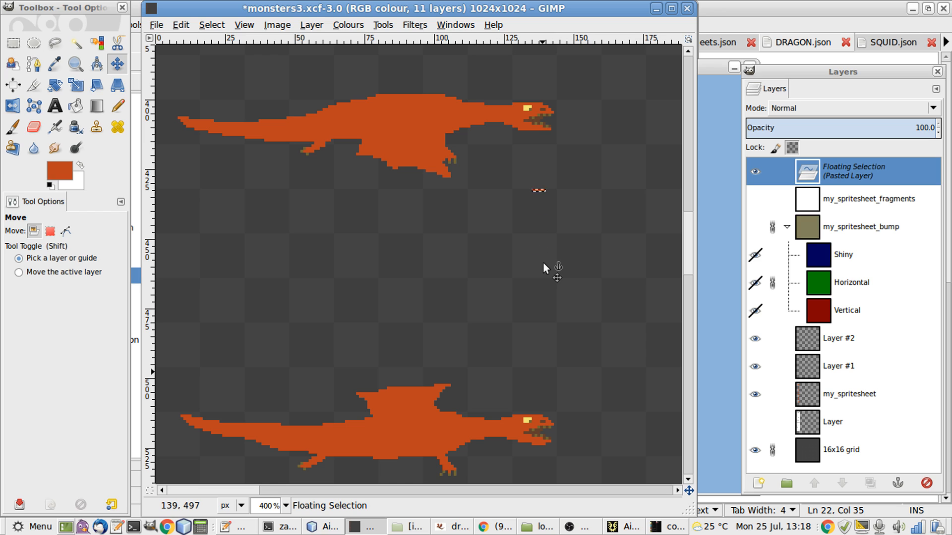
- Place a copy of the jaw row under the third frame's lower jaw, moving it straight up from the fourth frame
{"action": "scroll", "coordinate": [543, 262], "scroll_direction": "up", "scroll_amount": 9}
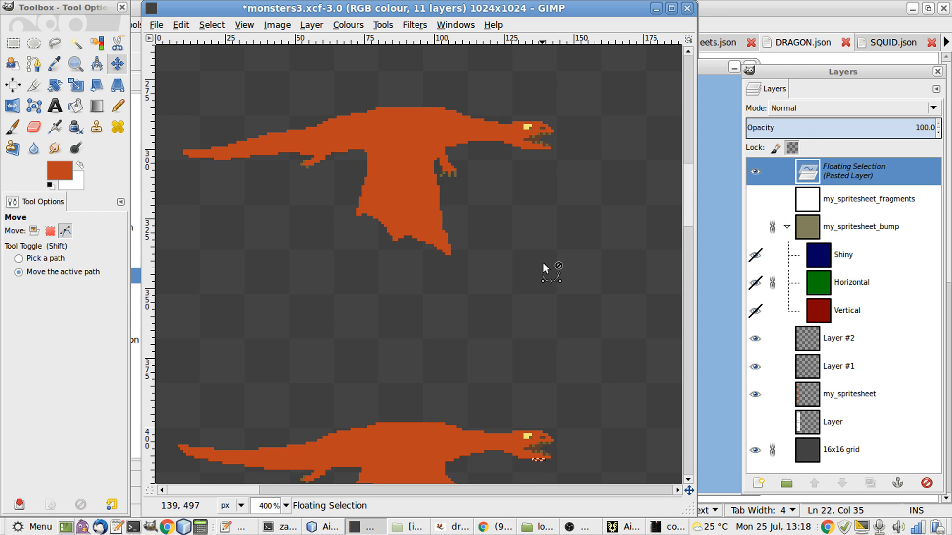
{"action": "key", "text": "shift+Up"}
{"action": "key", "text": "shift+Up"}
{"action": "key", "text": "shift+Up"}
{"action": "key", "text": "shift+Up"}
{"action": "key", "text": "shift+Up"}
{"action": "key", "text": "shift+Up"}
{"action": "key", "text": "shift+Up"}
{"action": "key", "text": "shift+Up"}
{"action": "key", "text": "shift+Up"}
{"action": "key", "text": "shift+Up"}
{"action": "key", "text": "shift+Up"}
{"action": "key", "text": "shift+Up"}
{"action": "key", "text": "shift+Up"}
{"action": "key", "text": "shift+Up"}
{"action": "key", "text": "shift+Up"}
{"action": "key", "text": "shift+Up"}
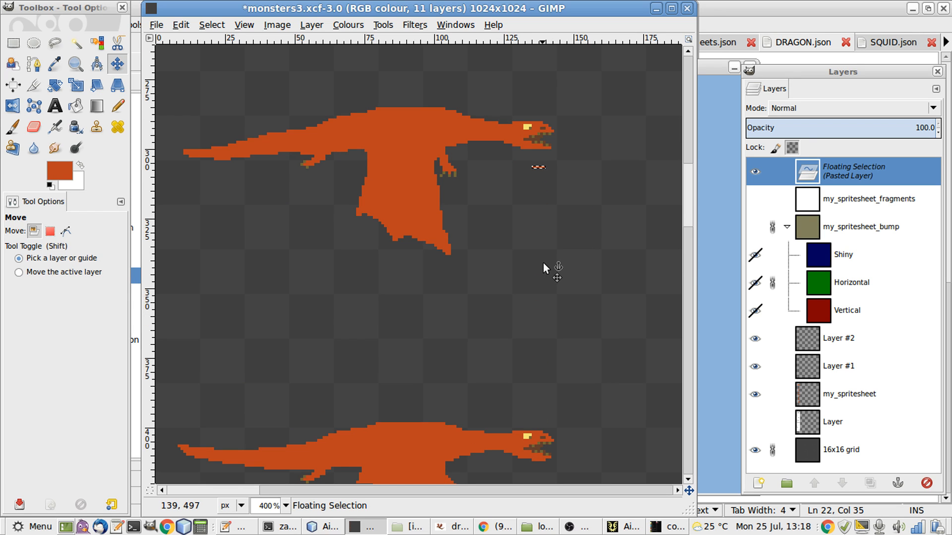
- Move a new copy of the jaw row straight up to the second frame's lower jaw and fine-tune its vertical position
{"action": "scroll", "coordinate": [543, 262], "scroll_direction": "up", "scroll_amount": 6}
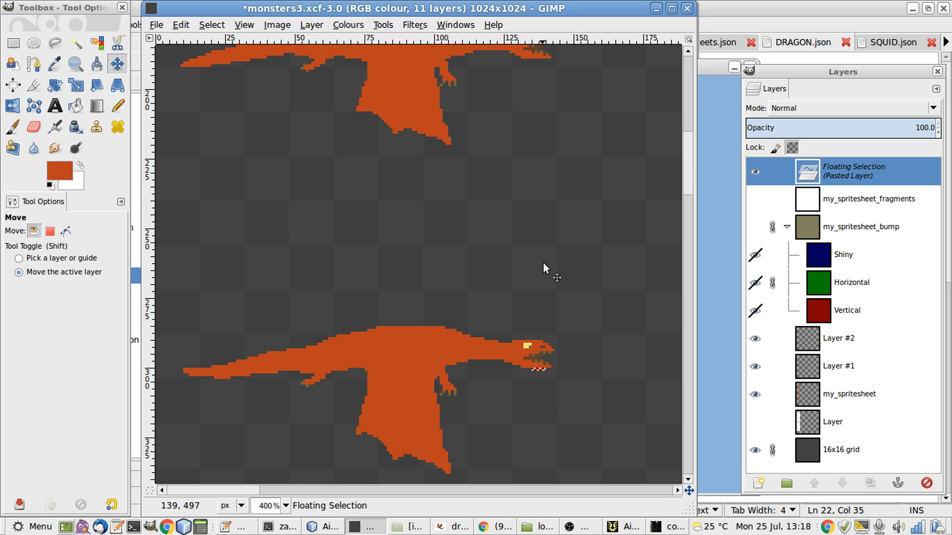
{"action": "scroll", "coordinate": [542, 262], "scroll_direction": "up", "scroll_amount": 3}
{"action": "key", "text": "shift+Up"}
{"action": "key", "text": "shift+Up"}
{"action": "key", "text": "shift+Up"}
{"action": "key", "text": "shift+Up"}
{"action": "key", "text": "shift+Up"}
{"action": "key", "text": "shift+Up"}
{"action": "key", "text": "shift+Up"}
{"action": "key", "text": "shift+Up"}
{"action": "key", "text": "shift+Up"}
{"action": "key", "text": "shift+Up"}
{"action": "key", "text": "shift+Up"}
{"action": "key", "text": "shift+Up"}
{"action": "key", "text": "shift+Up"}
{"action": "key", "text": "shift+Up"}
{"action": "key", "text": "shift+Up"}
{"action": "key", "text": "shift+Up"}
{"action": "key", "text": "shift+Up"}
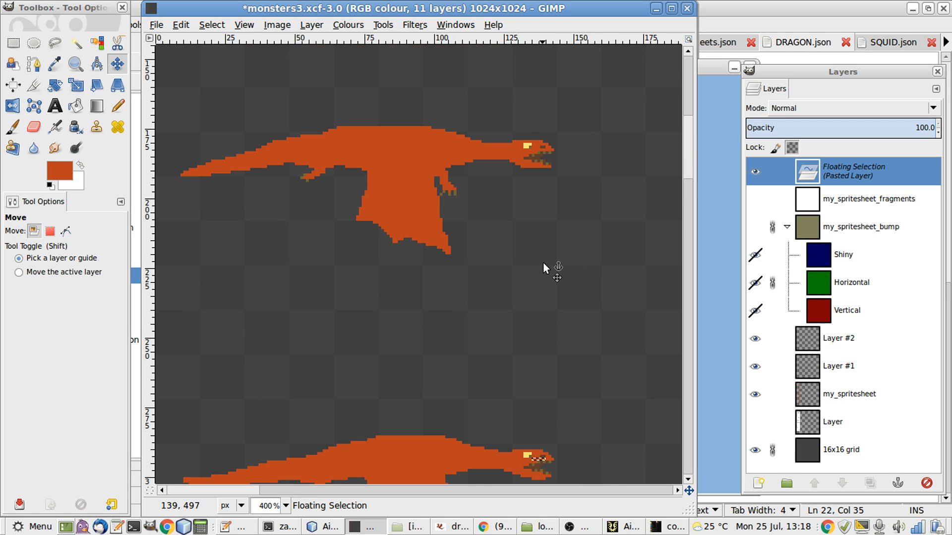
{"action": "key", "text": "Down"}
{"action": "key", "text": "Down"}
{"action": "key", "text": "Down"}
{"action": "key", "text": "Down"}
{"action": "key", "text": "Down"}
{"action": "key", "text": "Down"}
{"action": "key", "text": "Down"}
{"action": "key", "text": "Down"}
{"action": "key", "text": "Down"}
{"action": "key", "text": "Down"}
{"action": "scroll", "coordinate": [544, 264], "scroll_direction": "up", "scroll_amount": 9}
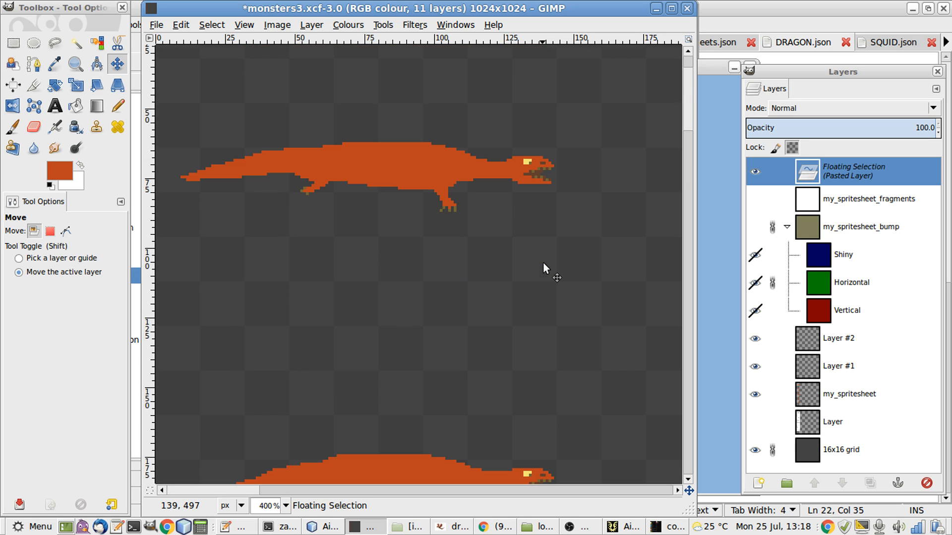
- Move the pasted jaw row straight up under the first frame's lower jaw and anchor it on Layer #2
{"action": "key", "text": "shift+Up"}
{"action": "key", "text": "shift+Up"}
{"action": "key", "text": "shift+Up"}
{"action": "key", "text": "shift+Up"}
{"action": "key", "text": "shift+Up"}
{"action": "key", "text": "shift+Up"}
{"action": "key", "text": "shift+Up"}
{"action": "key", "text": "shift+Up"}
{"action": "key", "text": "shift+Up"}
{"action": "key", "text": "shift+Up"}
{"action": "key", "text": "shift+Up"}
{"action": "key", "text": "shift+Up"}
{"action": "key", "text": "shift+Up"}
{"action": "key", "text": "shift+Up"}
{"action": "key", "text": "shift+Up"}
{"action": "scroll", "coordinate": [543, 262], "scroll_direction": "up", "scroll_amount": 2}
{"action": "key", "text": "r"}
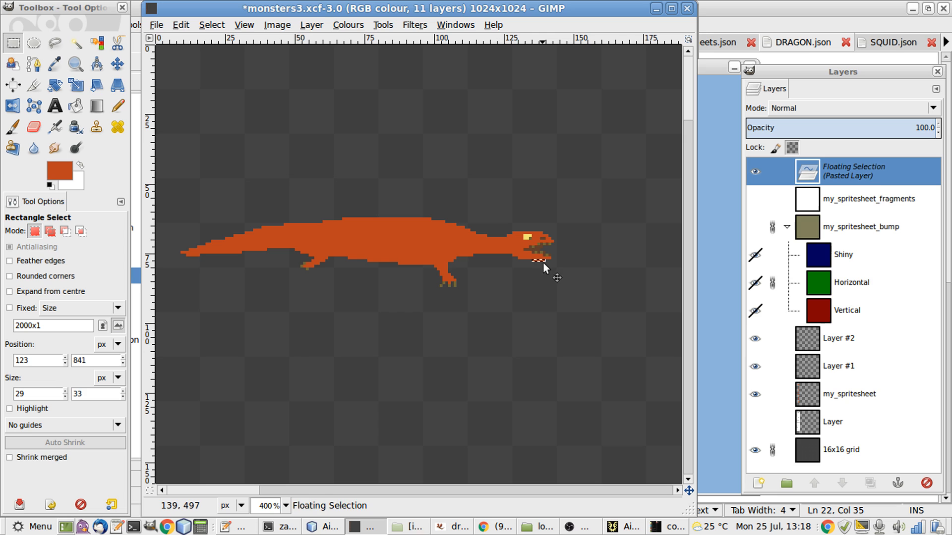
{"action": "left_click", "coordinate": [608, 300]}
- Save the monsters3.xcf image
{"action": "scroll", "coordinate": [608, 300], "scroll_direction": "down", "scroll_amount": 3}
{"action": "scroll", "coordinate": [607, 300], "scroll_direction": "down", "scroll_amount": 15}
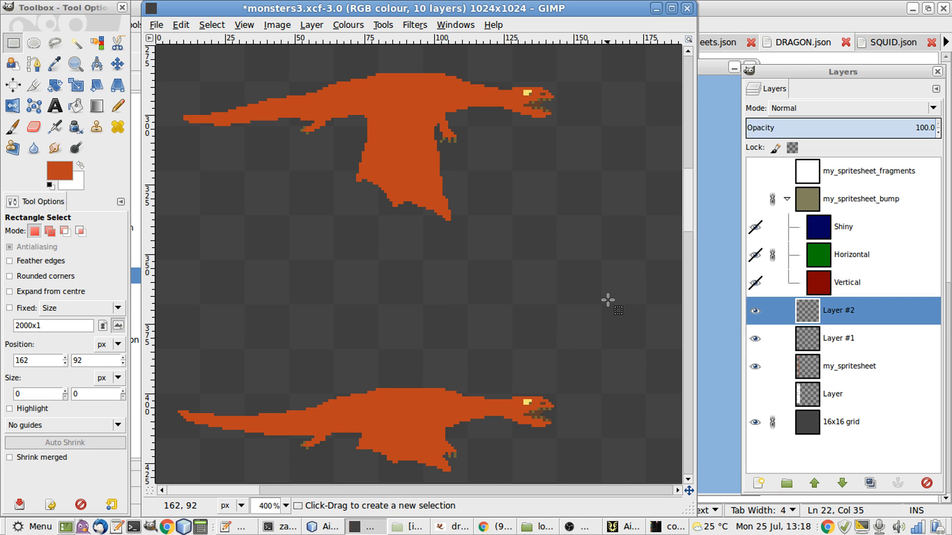
{"action": "key", "text": "ctrl+s"}
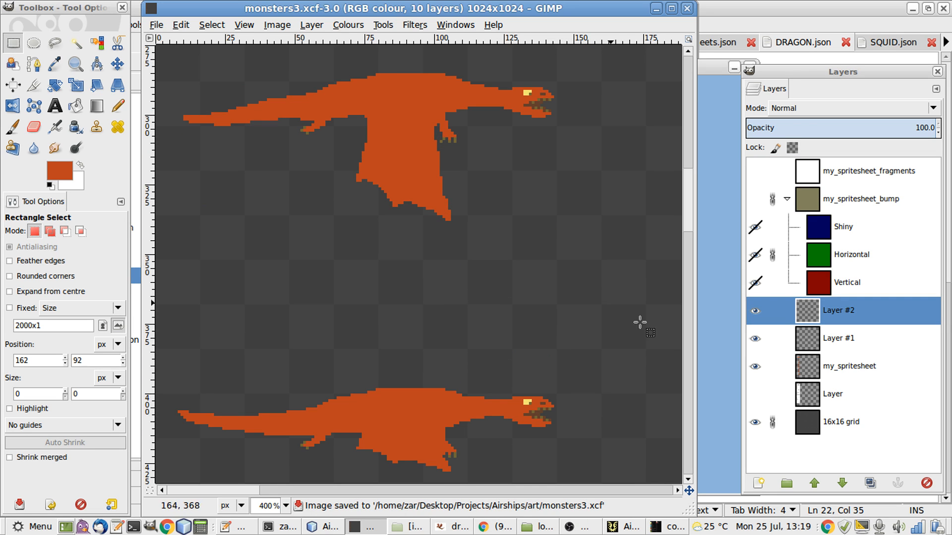
- Hide the 16x16 grid layer and export the image as monsters3.png to the Airships images folder, overwriting the existing file
{"action": "left_click", "coordinate": [756, 422]}
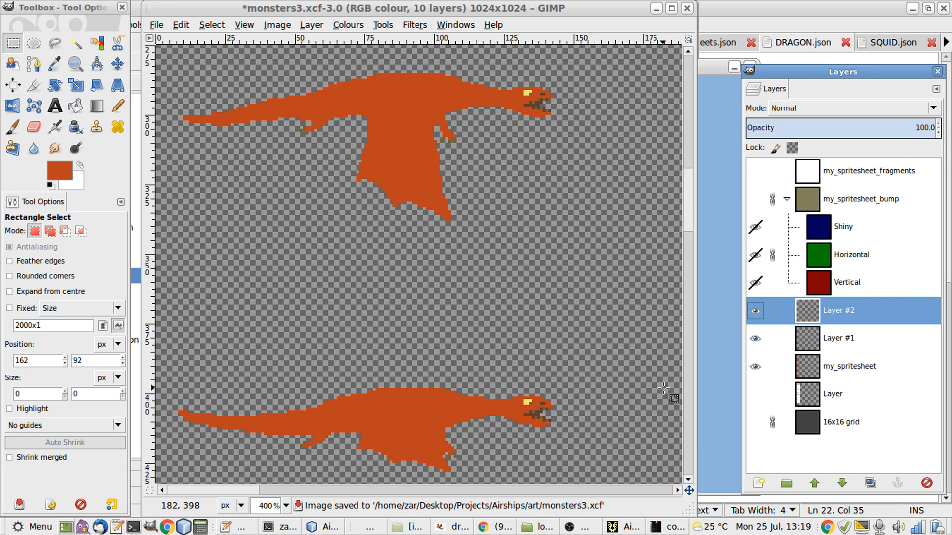
{"action": "key", "text": "ctrl+shift+e"}
{"action": "key", "text": "Return"}
{"action": "key", "text": "Return"}
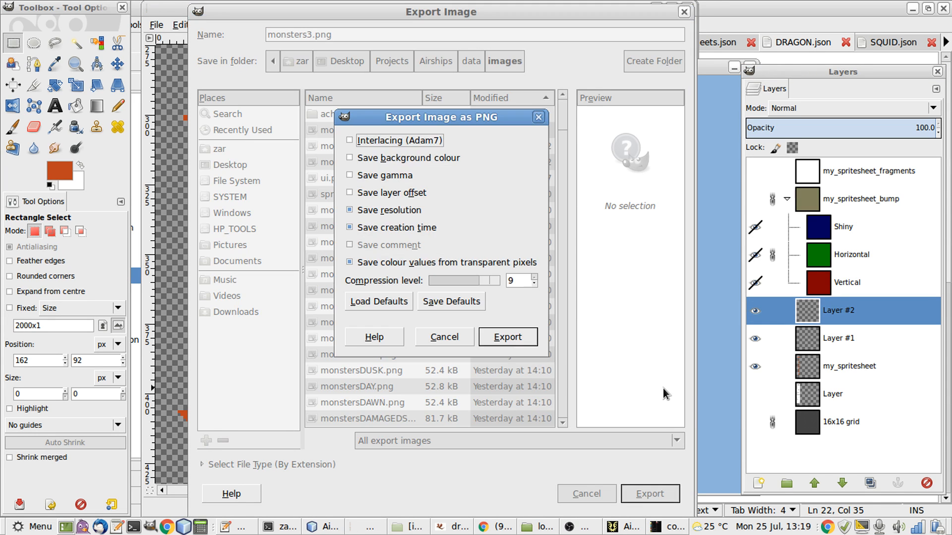
{"action": "key", "text": "Return"}
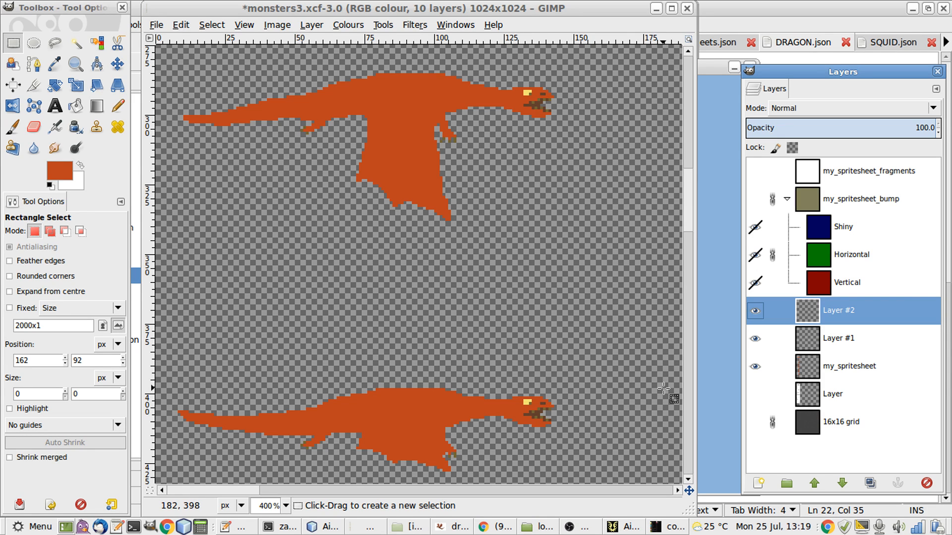
- Switch to the Airships game, open its mod list from the settings and reload the game data
{"action": "key", "text": "alt+Tab"}
{"action": "key", "text": "alt+Tab"}
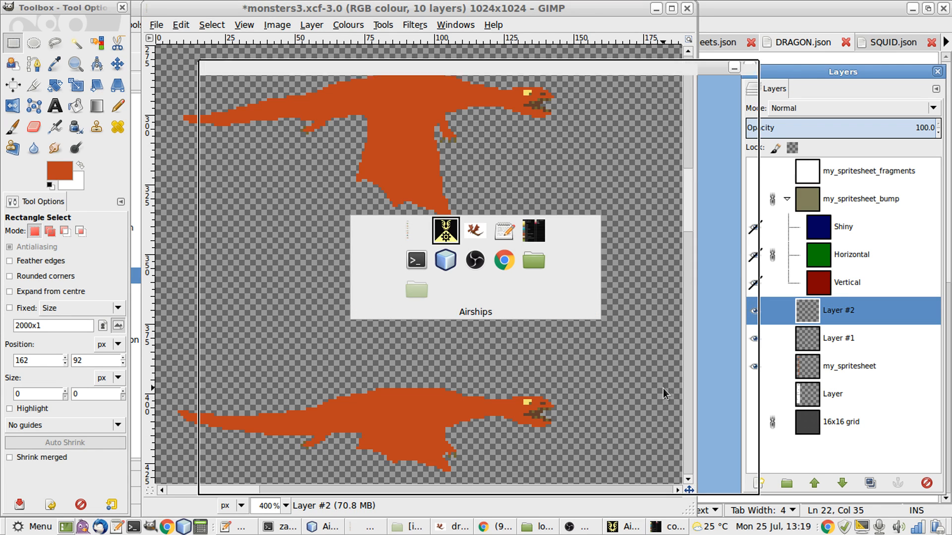
{"action": "key", "text": "Escape"}
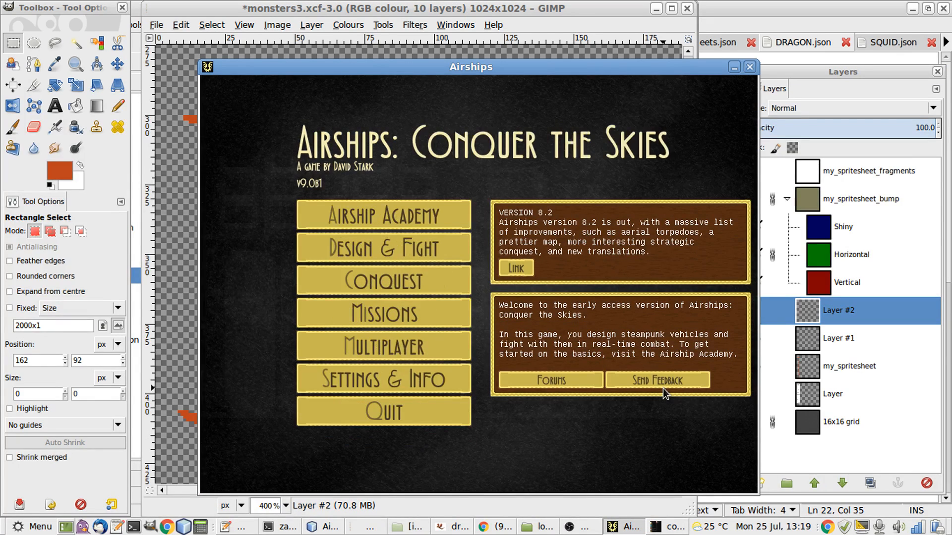
{"action": "key", "text": "s"}
{"action": "key", "text": "m"}
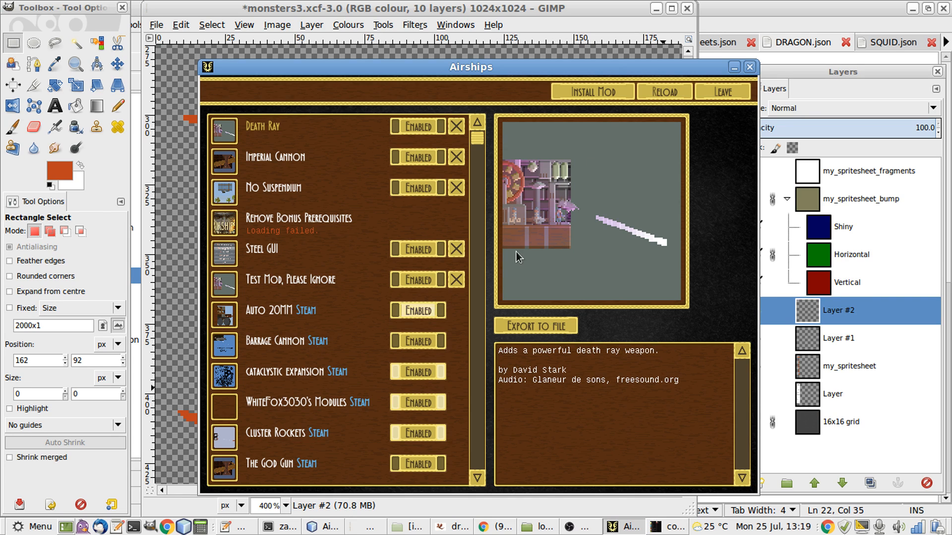
{"action": "left_click", "coordinate": [658, 100]}
- Export the image from GIMP as monsters3.png once more, then return to Airships and reload the game data
{"action": "key", "text": "ctrl+shift+e"}
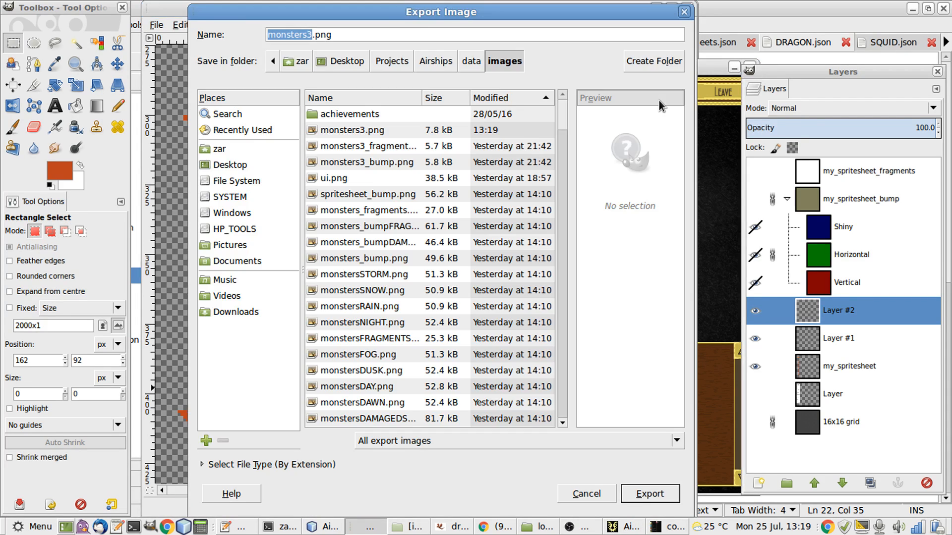
{"action": "key", "text": "Return"}
{"action": "key", "text": "Return"}
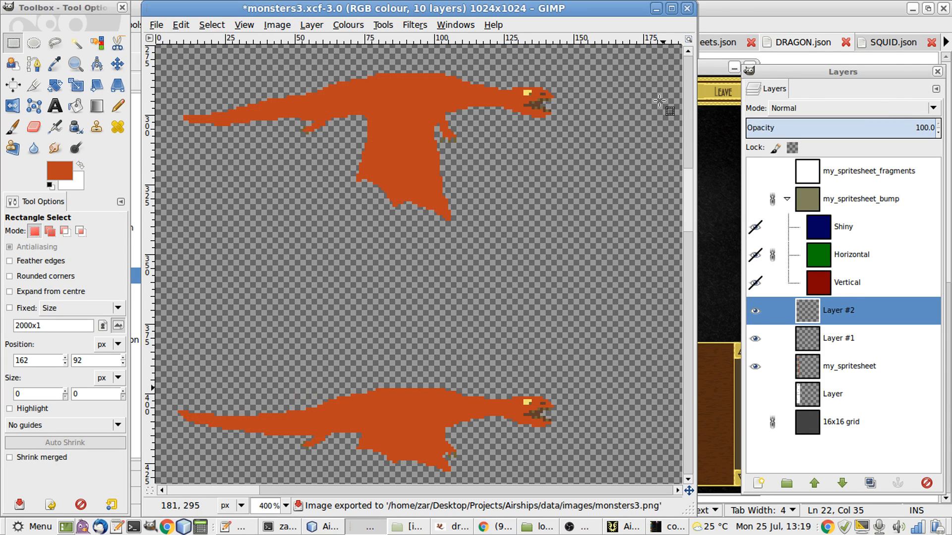
{"action": "key", "text": "alt+Tab"}
{"action": "left_click", "coordinate": [659, 100]}
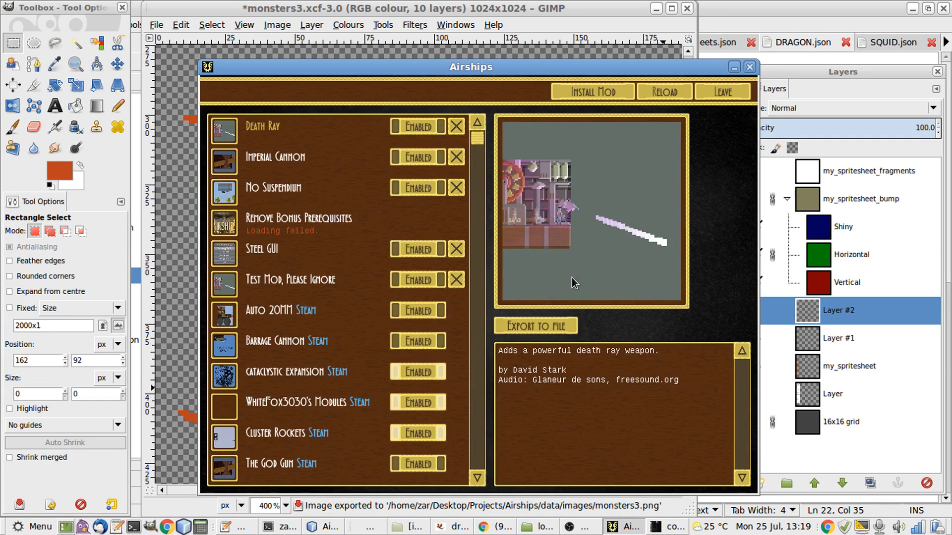
- Leave the mod list and open a Design & Fight combat setup with Day conditions
{"action": "key", "text": "Escape"}
{"action": "key", "text": "Escape"}
{"action": "key", "text": "d"}
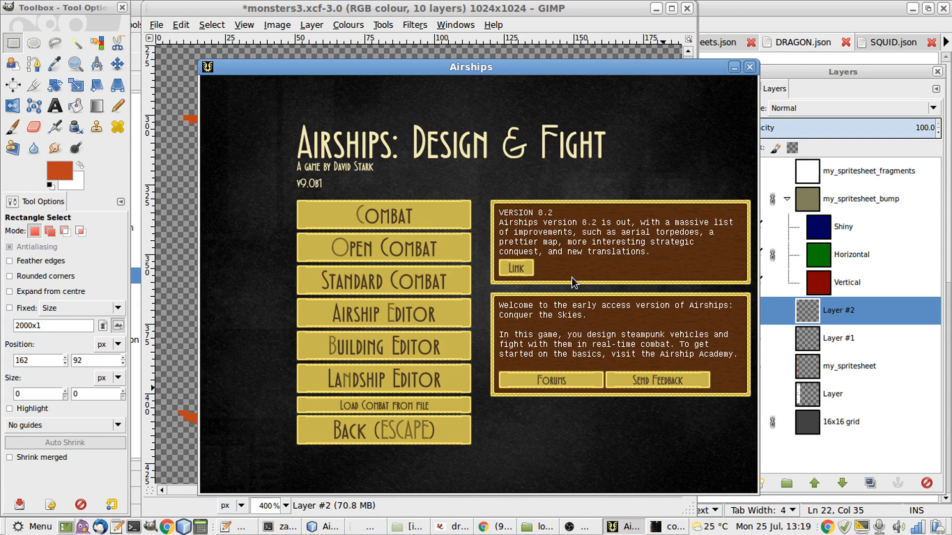
{"action": "key", "text": "c"}
{"action": "left_click", "coordinate": [689, 223]}
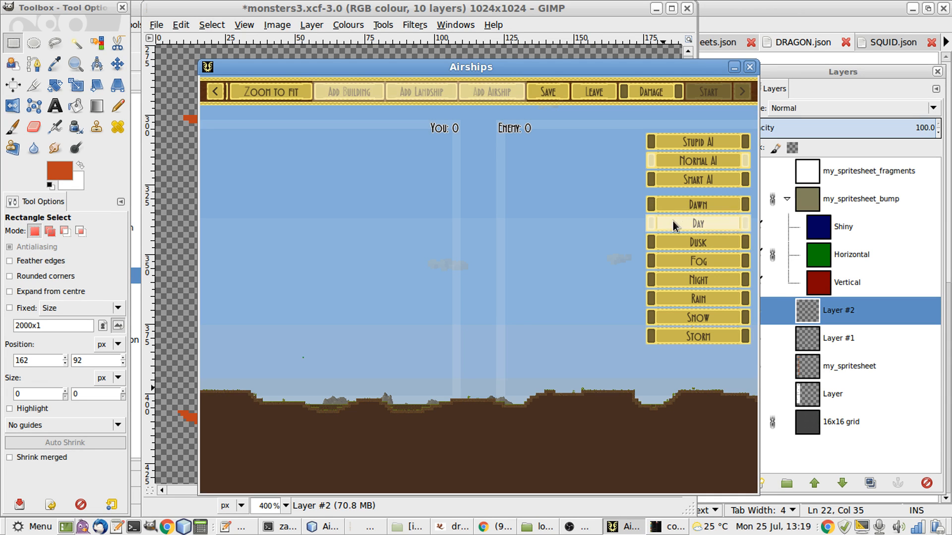
- Add the Dragon to the player's fleet from the airship list and place it in the sky
{"action": "left_click", "coordinate": [493, 99]}
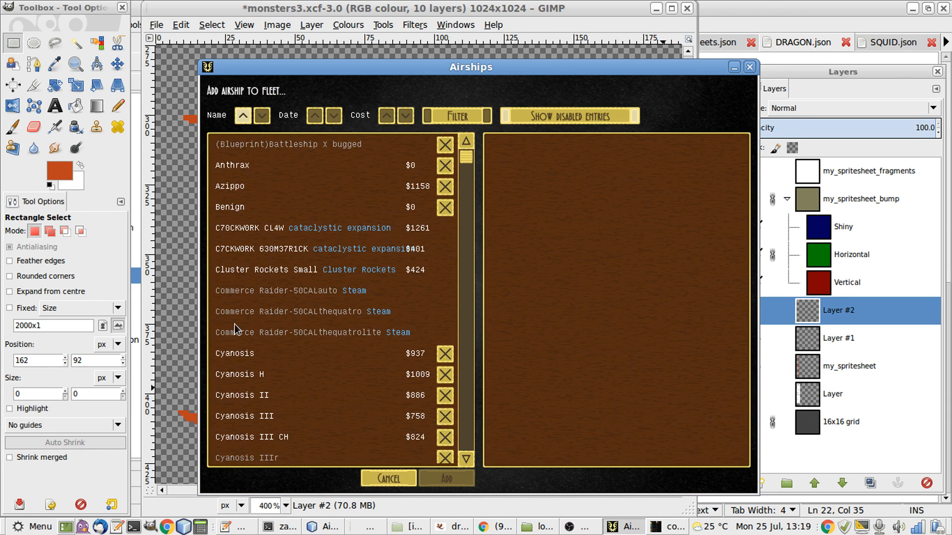
{"action": "scroll", "coordinate": [241, 364], "scroll_direction": "down", "scroll_amount": 3}
{"action": "double_click", "coordinate": [240, 387]}
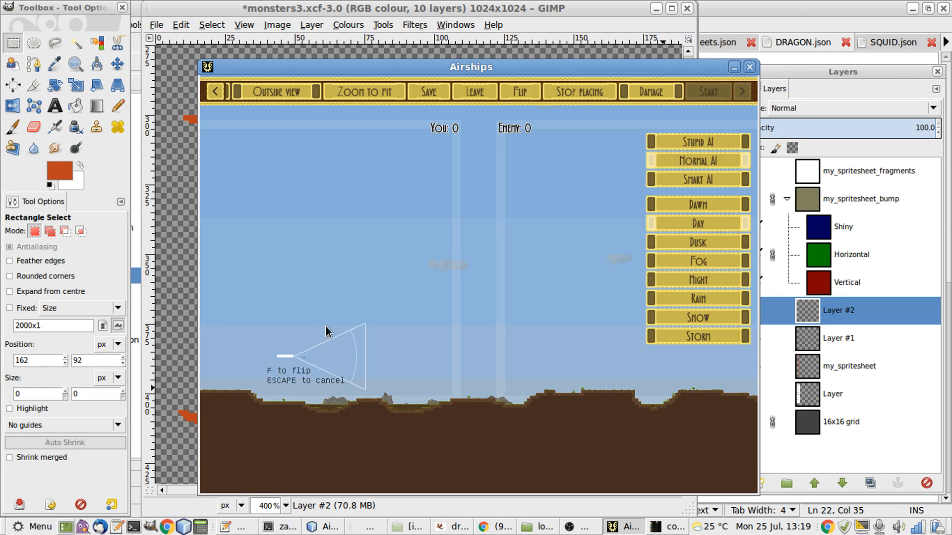
{"action": "left_click", "coordinate": [382, 267]}
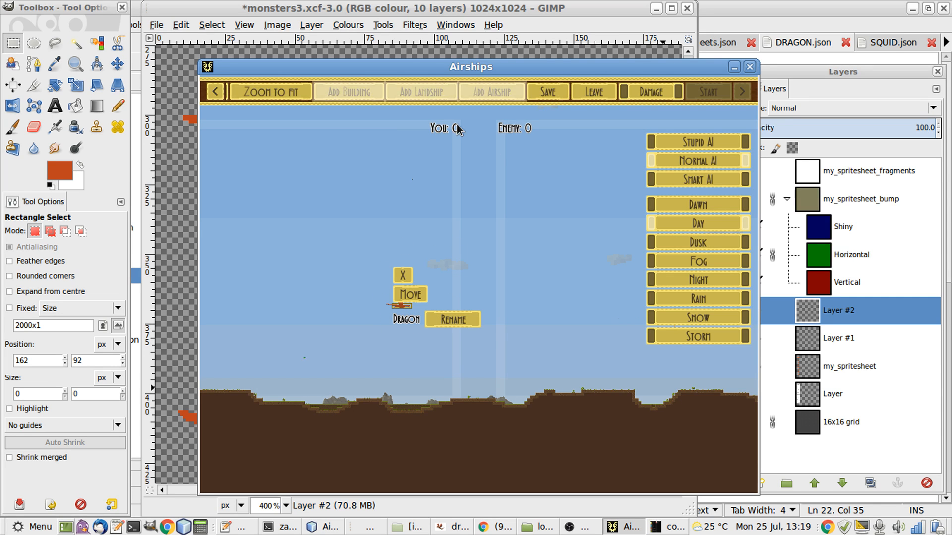
- Add the building Defensive Structure 17, flip it and place it on the enemy side
{"action": "left_click", "coordinate": [331, 93]}
{"action": "key", "text": "Down"}
{"action": "key", "text": "Down"}
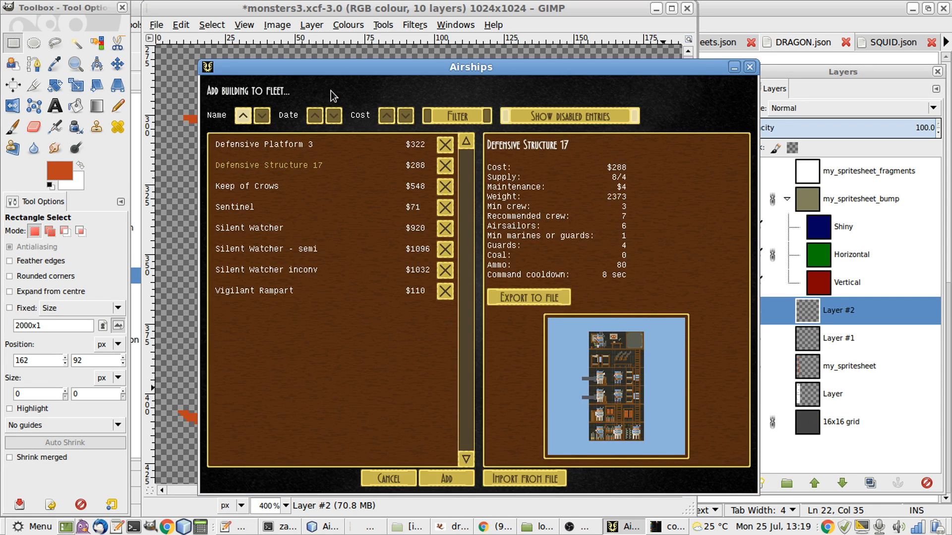
{"action": "key", "text": "Return"}
{"action": "key", "text": "f"}
{"action": "left_click", "coordinate": [579, 151]}
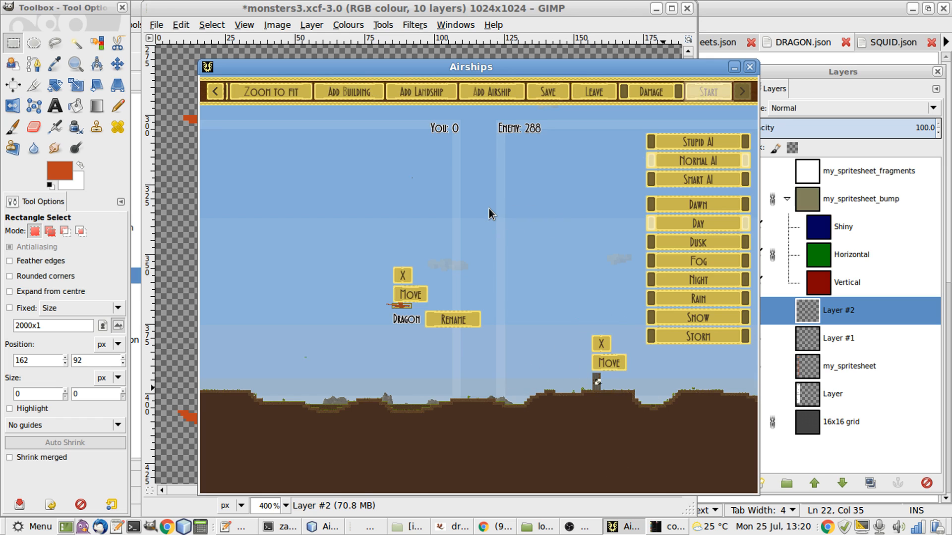
- Start the battle and examine the dragon's flying animation up close
{"action": "key", "text": "Return"}
{"action": "scroll", "coordinate": [488, 214], "scroll_direction": "up", "scroll_amount": 2}
{"action": "key", "text": "u"}
{"action": "key", "text": "a"}
{"action": "scroll", "coordinate": [489, 209], "scroll_direction": "up", "scroll_amount": 3}
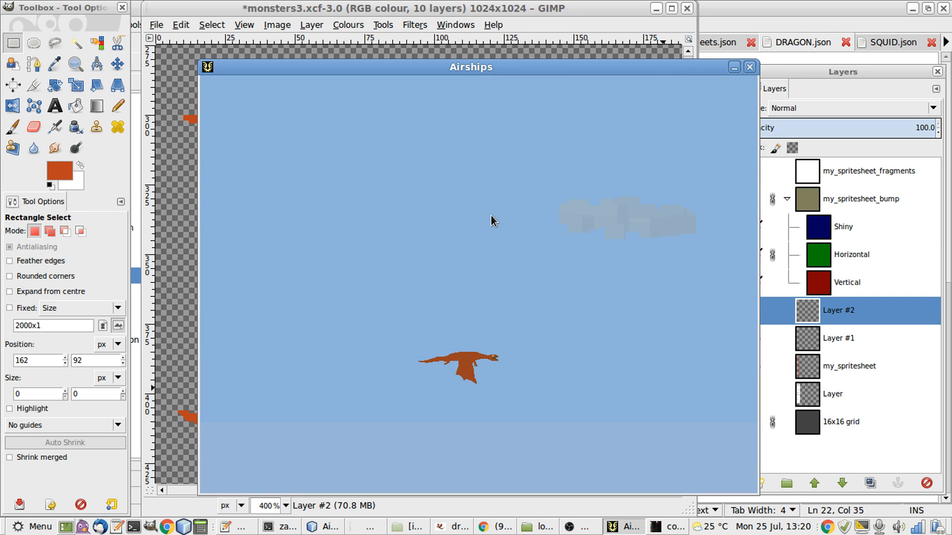
{"action": "scroll", "coordinate": [522, 307], "scroll_direction": "up", "scroll_amount": 2}
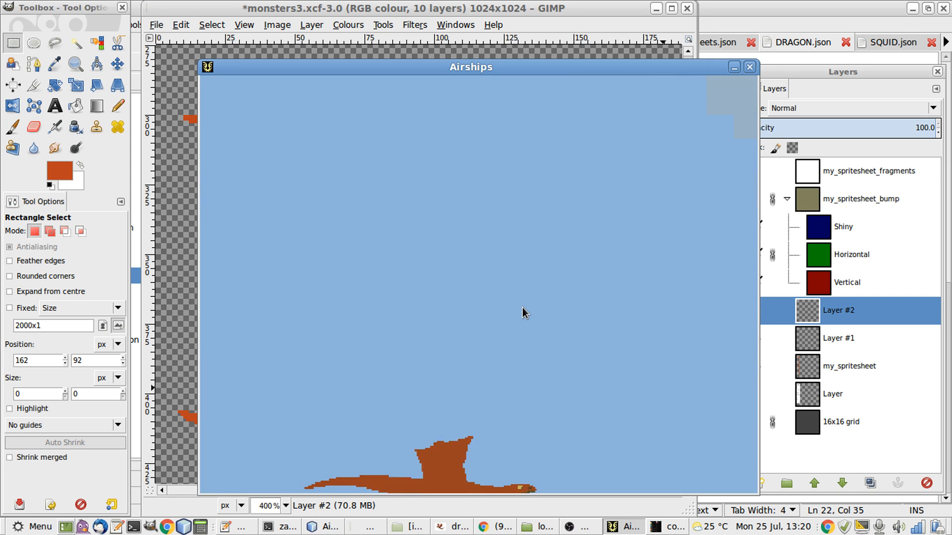
{"action": "key", "text": "s"}
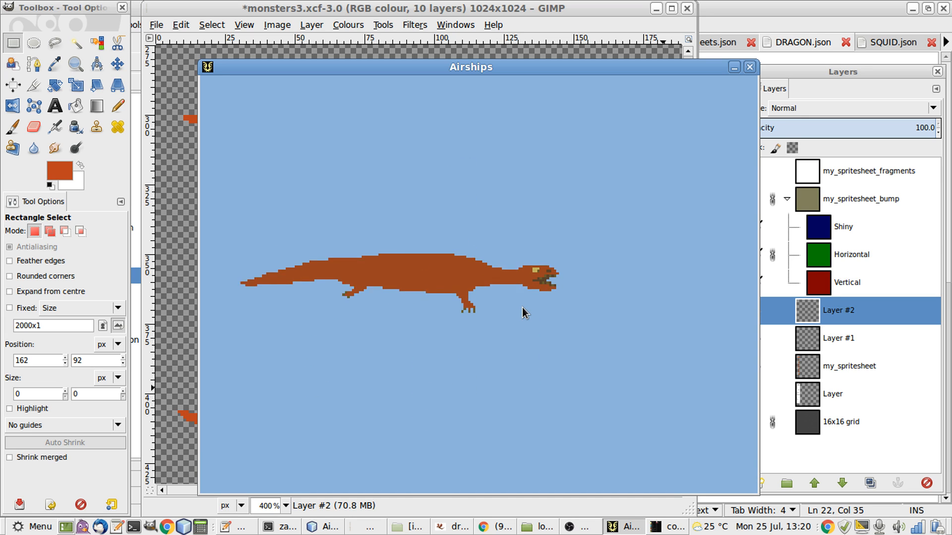
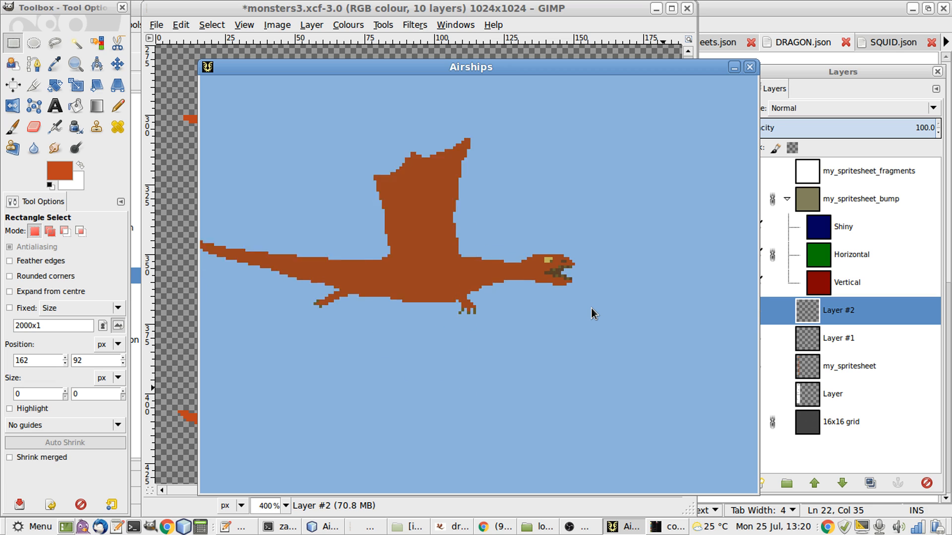
- Switch back to GIMP, make the 16x16 grid layer visible again and look over the dragon frames
{"action": "key", "text": "alt+Tab"}
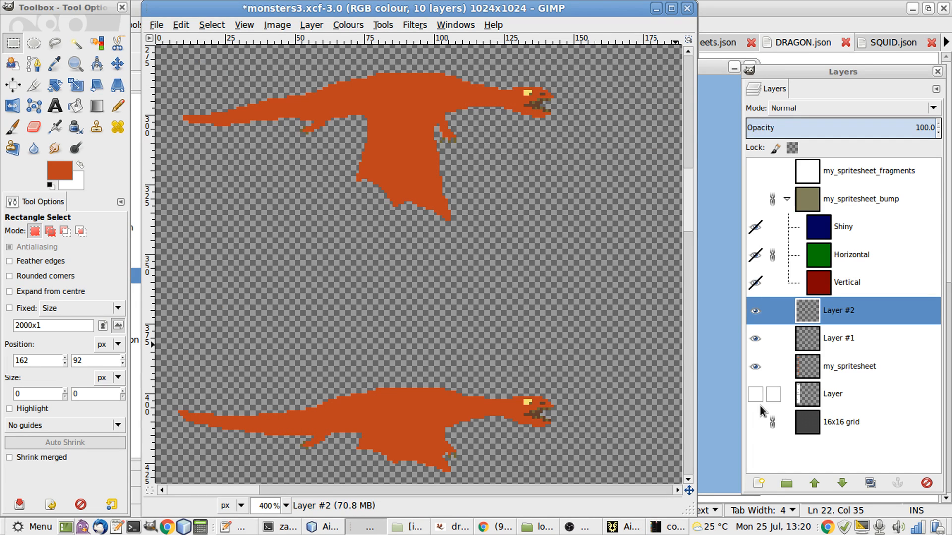
{"action": "left_click", "coordinate": [755, 422]}
{"action": "scroll", "coordinate": [604, 396], "scroll_direction": "down", "scroll_amount": 10}
{"action": "scroll", "coordinate": [603, 396], "scroll_direction": "down", "scroll_amount": 4}
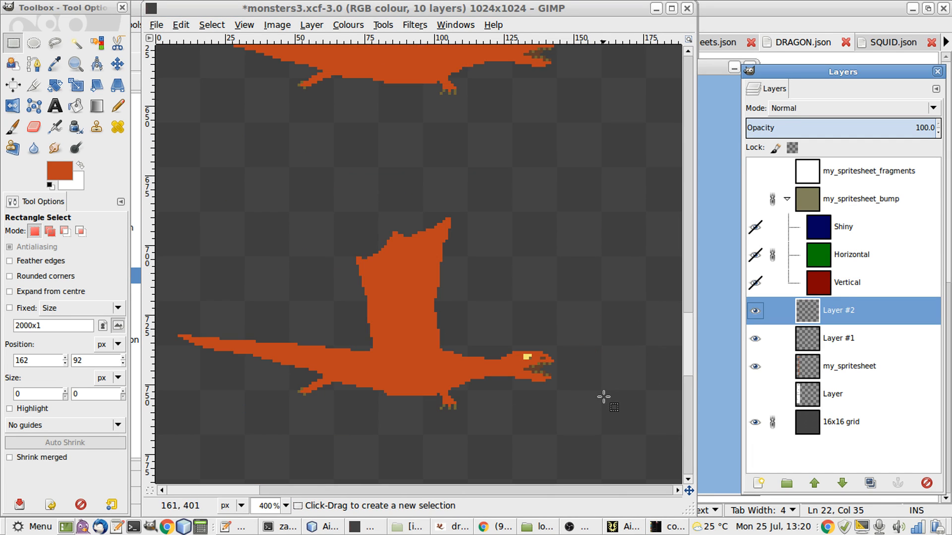
{"action": "scroll", "coordinate": [603, 396], "scroll_direction": "up", "scroll_amount": 8}
{"action": "scroll", "coordinate": [603, 397], "scroll_direction": "up", "scroll_amount": 15}
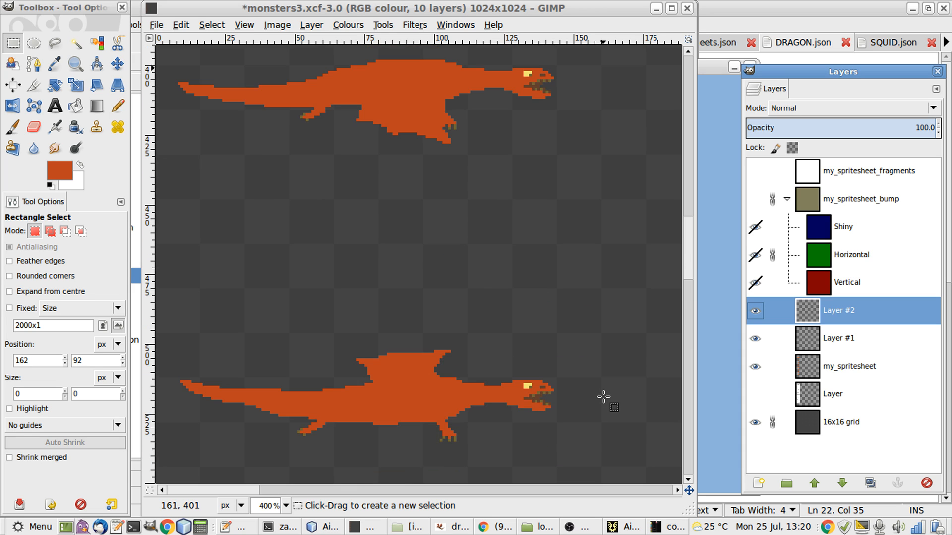
{"action": "scroll", "coordinate": [603, 397], "scroll_direction": "down", "scroll_amount": 20}
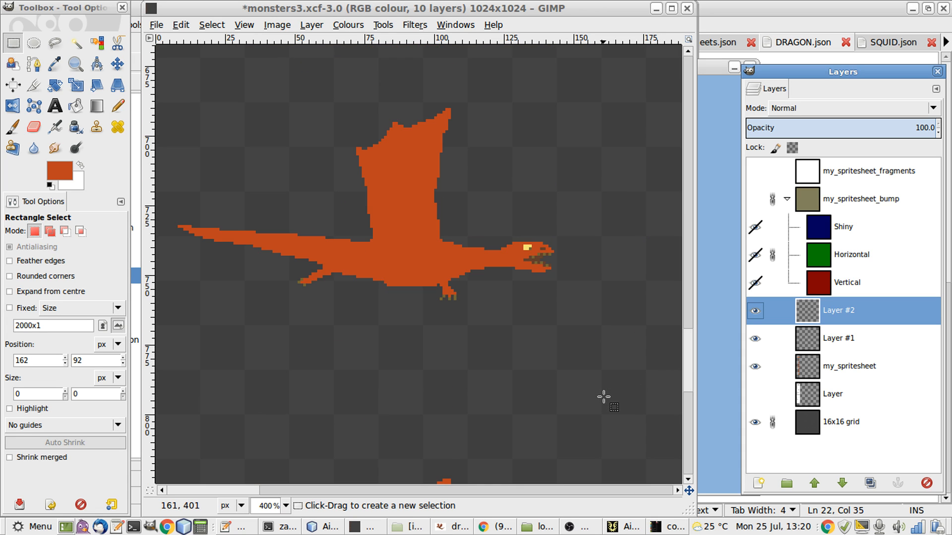
- Pick the dragon's body orange and pencil a backward-pointing crest onto the back of the second-to-last frame's head on Layer #2
{"action": "key", "text": "plus"}
{"action": "key", "text": "plus"}
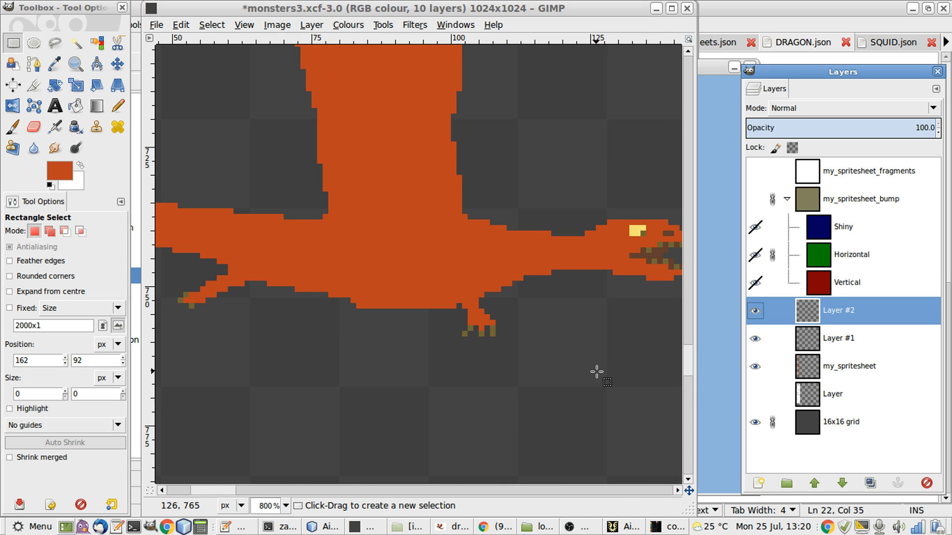
{"action": "scroll", "coordinate": [596, 372], "scroll_direction": "right", "scroll_amount": 5}
{"action": "key", "text": "o"}
{"action": "left_click", "coordinate": [487, 262]}
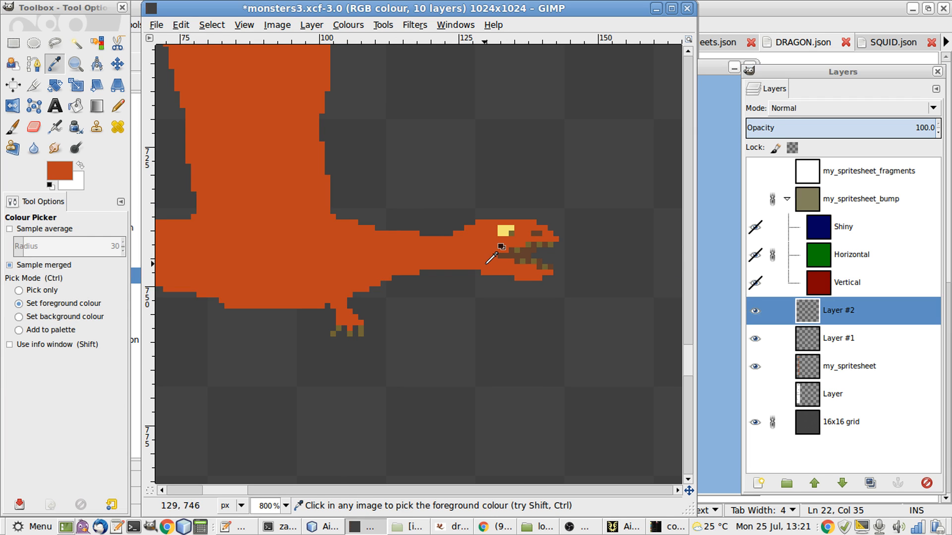
{"action": "key", "text": "plus"}
{"action": "key", "text": "plus"}
{"action": "key", "text": "n"}
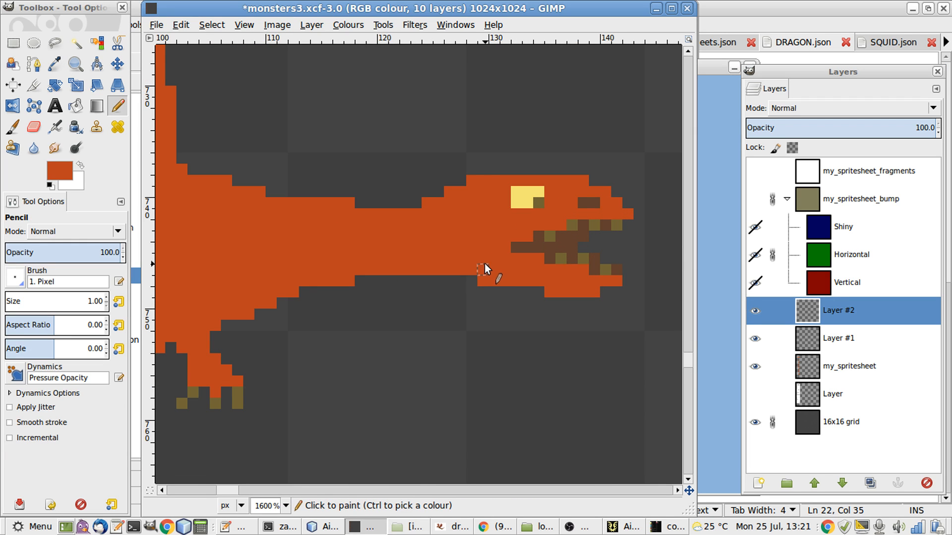
{"action": "mouse_move", "coordinate": [441, 169]}
{"action": "left_mouse_down"}
{"action": "mouse_move", "coordinate": [461, 189]}
{"action": "mouse_move", "coordinate": [470, 185]}
{"action": "mouse_move", "coordinate": [447, 164]}
{"action": "mouse_move", "coordinate": [459, 177]}
{"action": "mouse_move", "coordinate": [510, 175]}
{"action": "left_mouse_up"}
{"action": "left_click", "coordinate": [448, 162]}
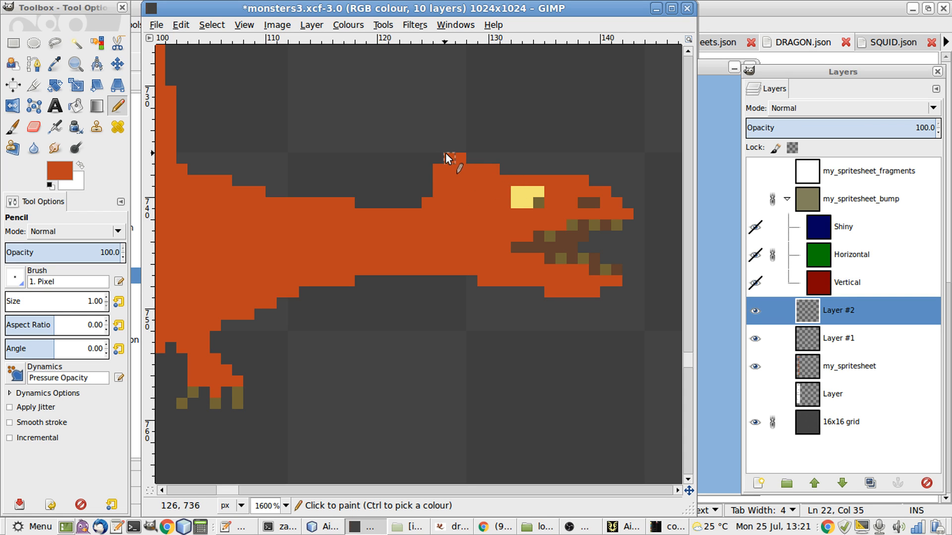
{"action": "mouse_move", "coordinate": [448, 151]}
{"action": "left_mouse_down"}
{"action": "mouse_move", "coordinate": [524, 176]}
{"action": "mouse_move", "coordinate": [426, 157]}
{"action": "mouse_move", "coordinate": [441, 181]}
{"action": "mouse_move", "coordinate": [421, 158]}
{"action": "mouse_move", "coordinate": [437, 148]}
{"action": "mouse_move", "coordinate": [427, 171]}
{"action": "mouse_move", "coordinate": [462, 195]}
{"action": "left_mouse_up"}
{"action": "left_click", "coordinate": [417, 159]}
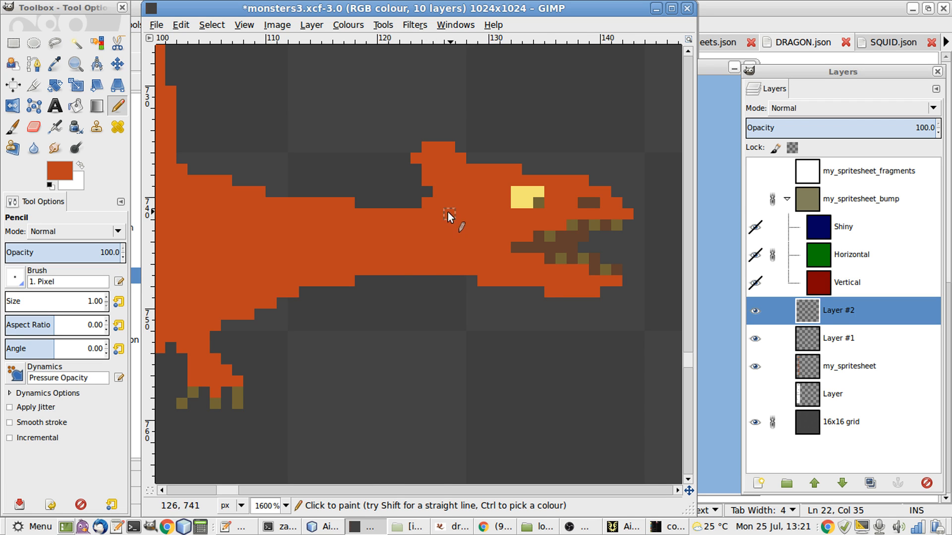
- Check the crest at 100% and touch up its rear tip with a single pencil pixel
{"action": "key", "text": "1"}
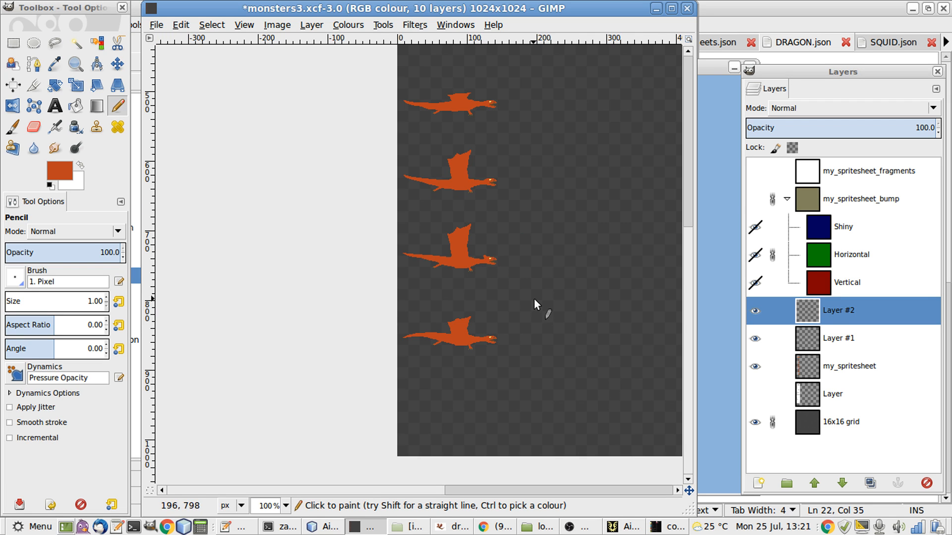
{"action": "scroll", "coordinate": [534, 299], "scroll_direction": "up", "scroll_amount": 5}
{"action": "scroll", "coordinate": [463, 215], "scroll_direction": "up", "scroll_amount": 2}
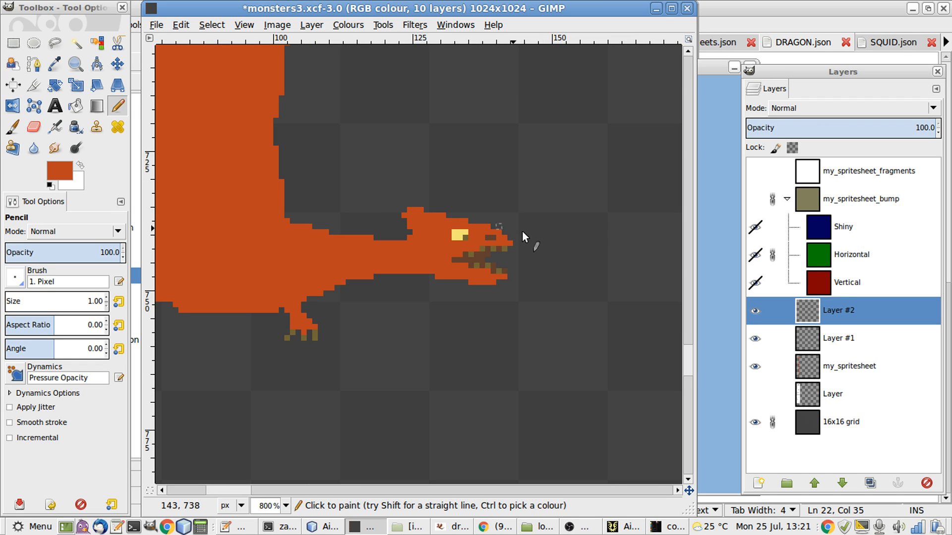
{"action": "left_click", "coordinate": [406, 210]}
{"action": "key", "text": "1"}
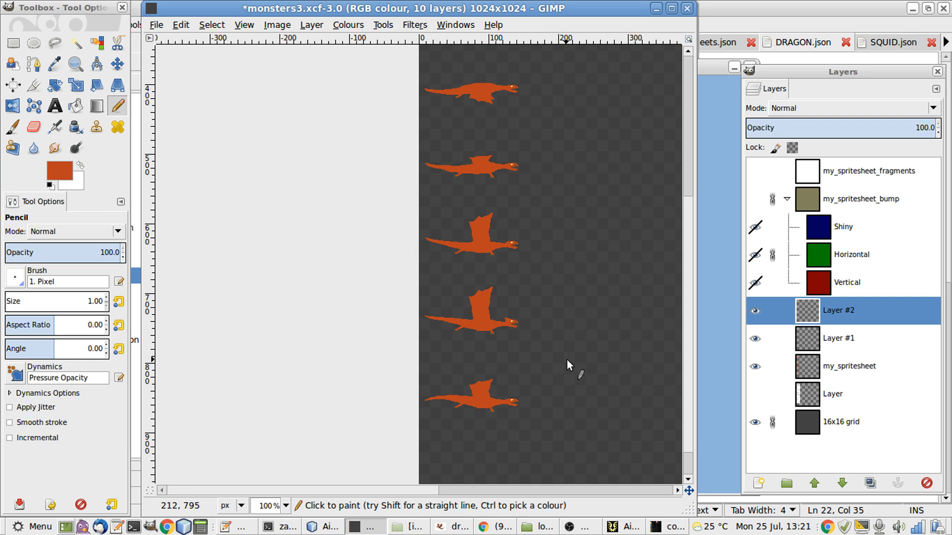
- Rectangle-select the crest on the second-to-last dragon frame's head and shift it down one pixel
{"action": "key", "text": "plus"}
{"action": "key", "text": "plus"}
{"action": "key", "text": "plus"}
{"action": "key", "text": "plus"}
{"action": "key", "text": "plus"}
{"action": "scroll", "coordinate": [455, 260], "scroll_direction": "left", "scroll_amount": 3}
{"action": "scroll", "coordinate": [455, 260], "scroll_direction": "up", "scroll_amount": 5}
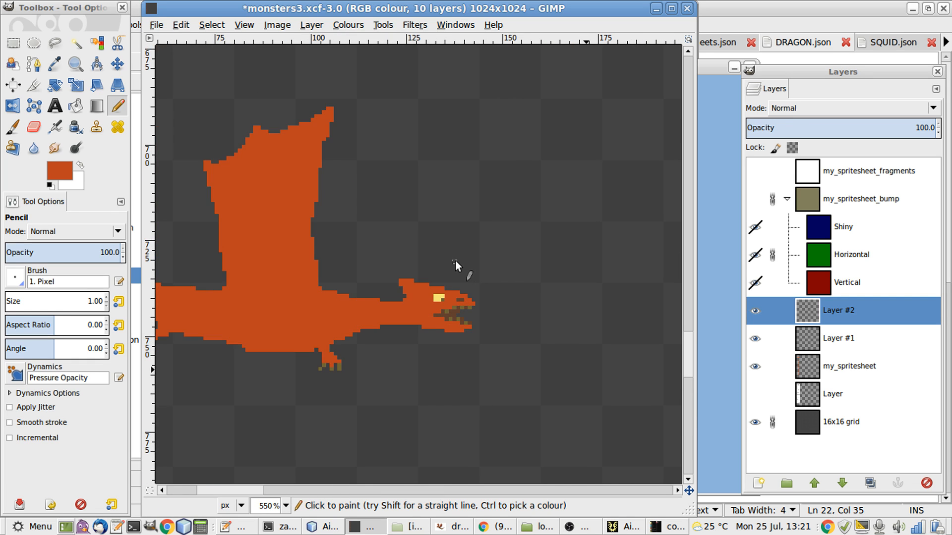
{"action": "key", "text": "r"}
{"action": "left_click_drag", "start_coordinate": [387, 364], "coordinate": [444, 410]}
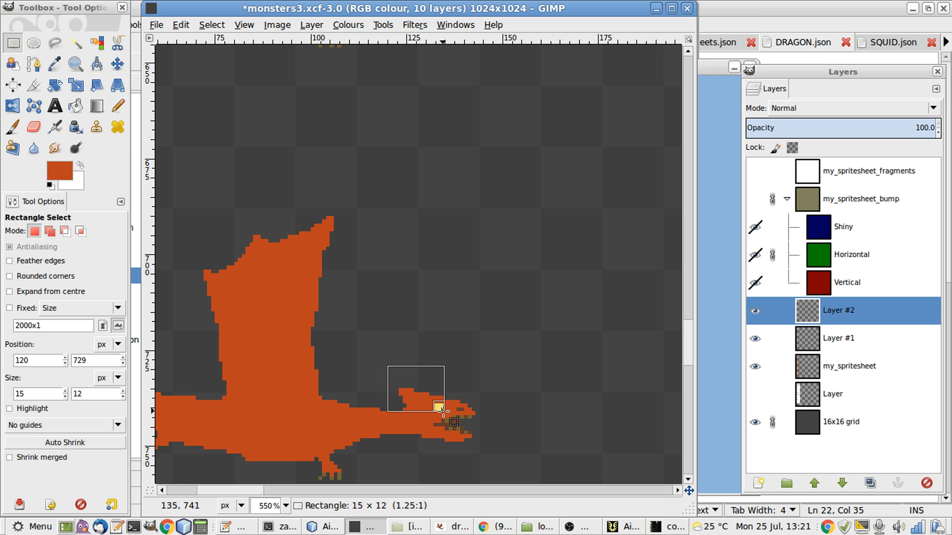
{"action": "left_click", "coordinate": [445, 410], "text": "ctrl+alt"}
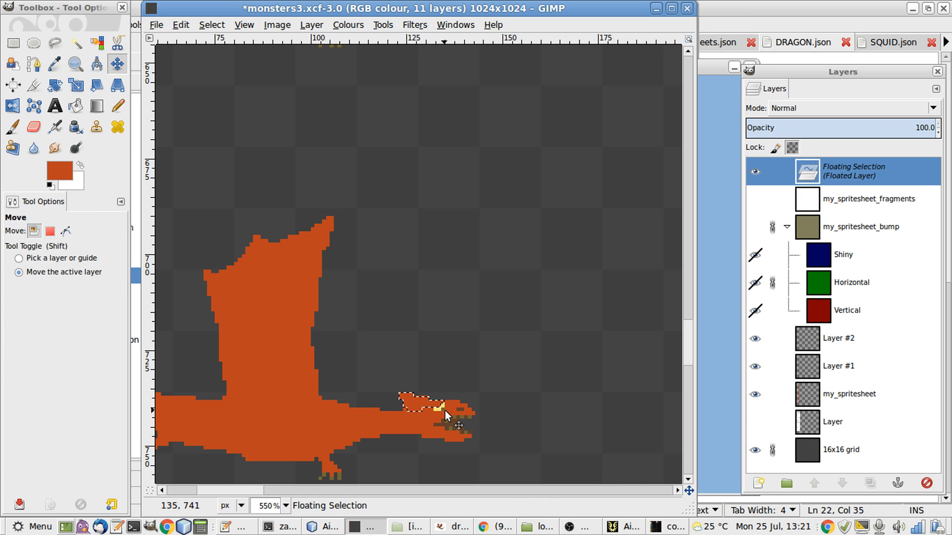
- Delete the displaced strip over the dragon's eye, clear the selection and check the head at 100%
{"action": "key", "text": "r"}
{"action": "left_click", "coordinate": [445, 410]}
{"action": "left_click_drag", "start_coordinate": [445, 411], "coordinate": [426, 405]}
{"action": "key", "text": "Delete"}
{"action": "left_click", "coordinate": [510, 428]}
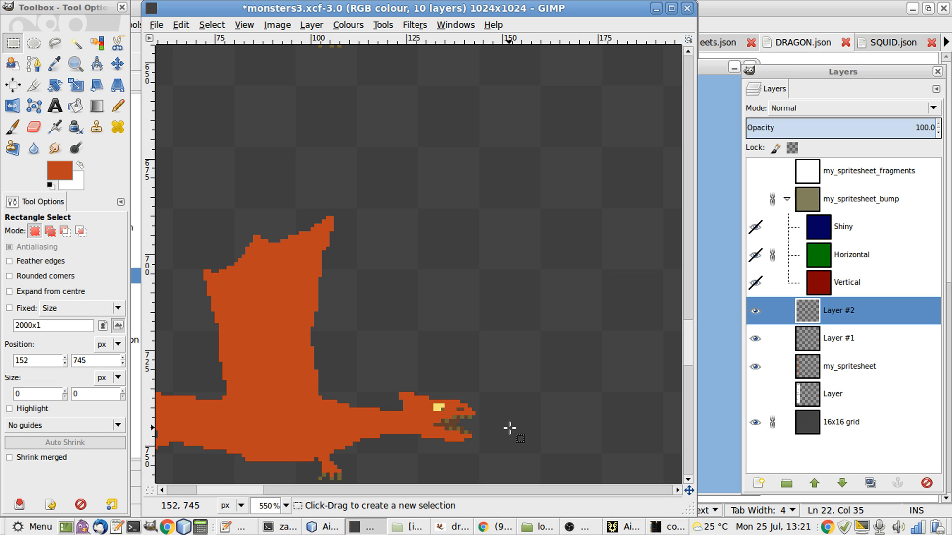
{"action": "key", "text": "1"}
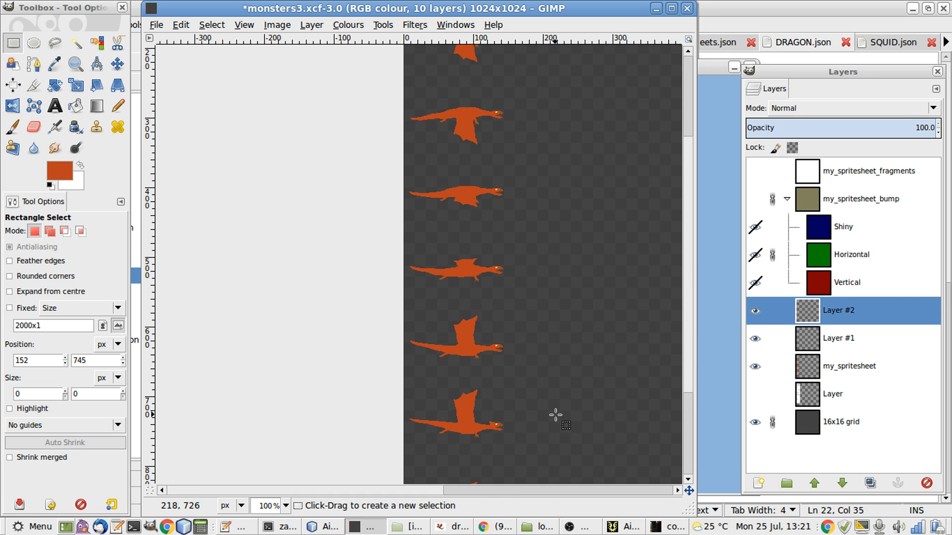
- Pencil a pixel where the crest's rear edge meets the neck and compare the head with the neighbouring frames
{"action": "key", "text": "grave"}
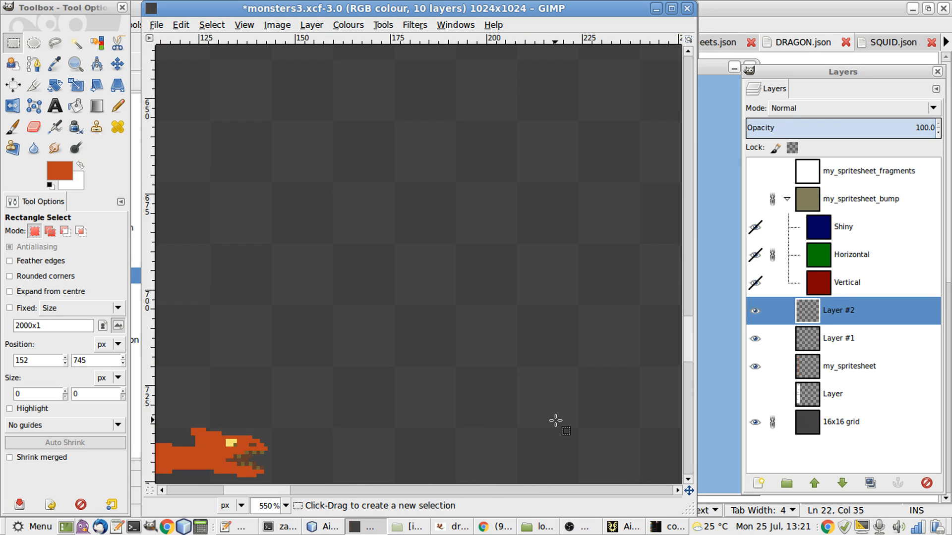
{"action": "key", "text": "n"}
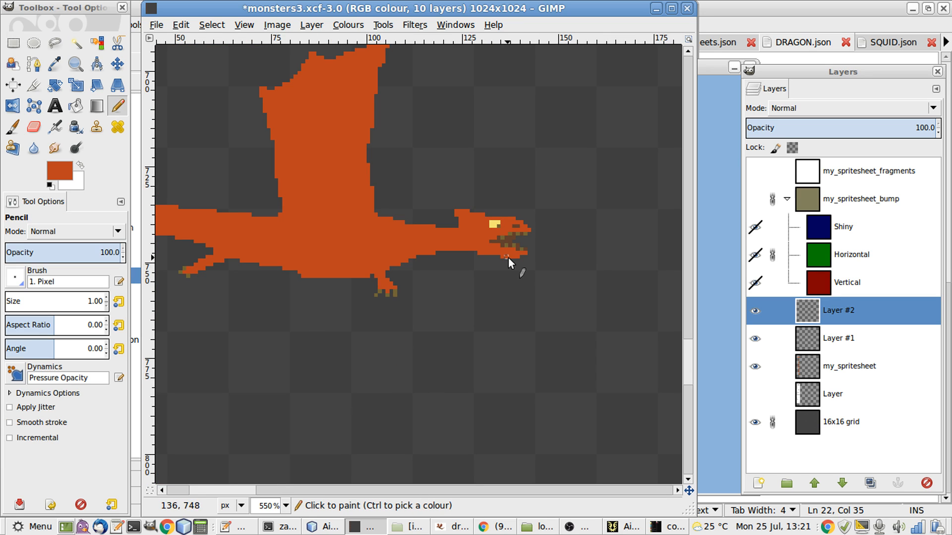
{"action": "left_click", "coordinate": [458, 226]}
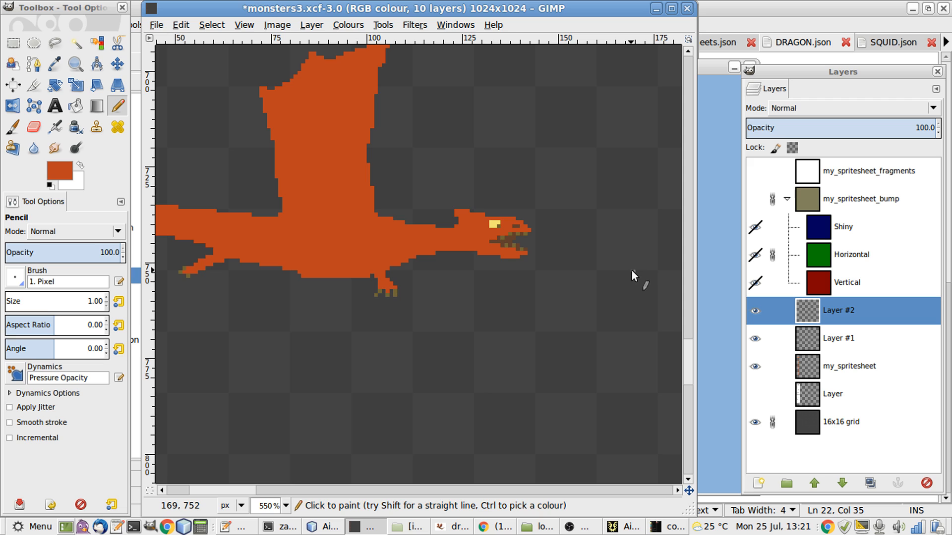
{"action": "key", "text": "grave"}
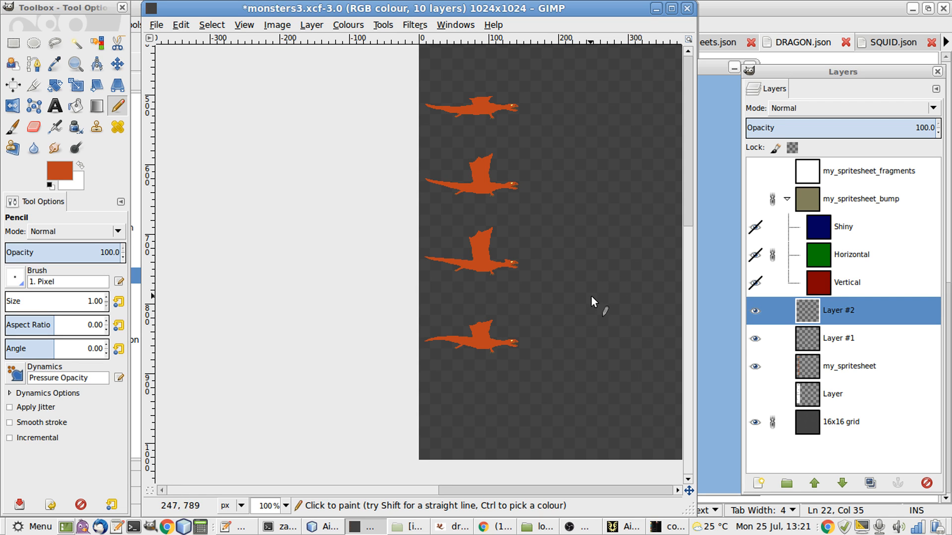
{"action": "scroll", "coordinate": [591, 295], "scroll_direction": "up", "scroll_amount": 4}
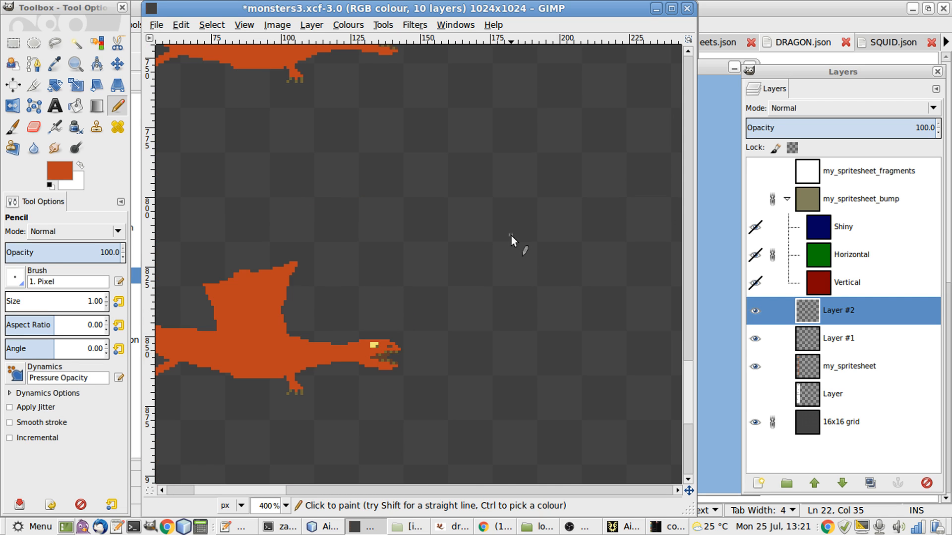
{"action": "scroll", "coordinate": [511, 236], "scroll_direction": "left", "scroll_amount": 1}
{"action": "scroll", "coordinate": [510, 236], "scroll_direction": "up", "scroll_amount": 2}
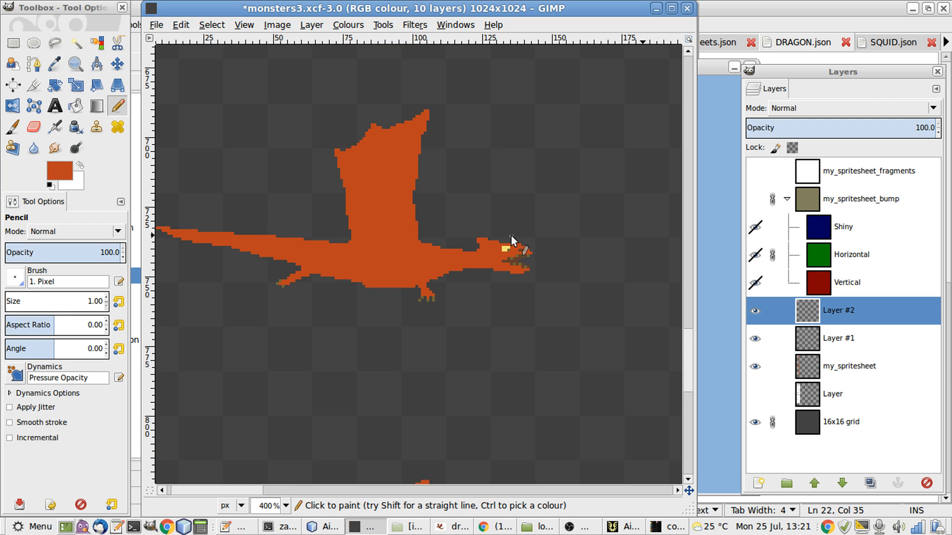
{"action": "scroll", "coordinate": [511, 236], "scroll_direction": "up", "scroll_amount": 3}
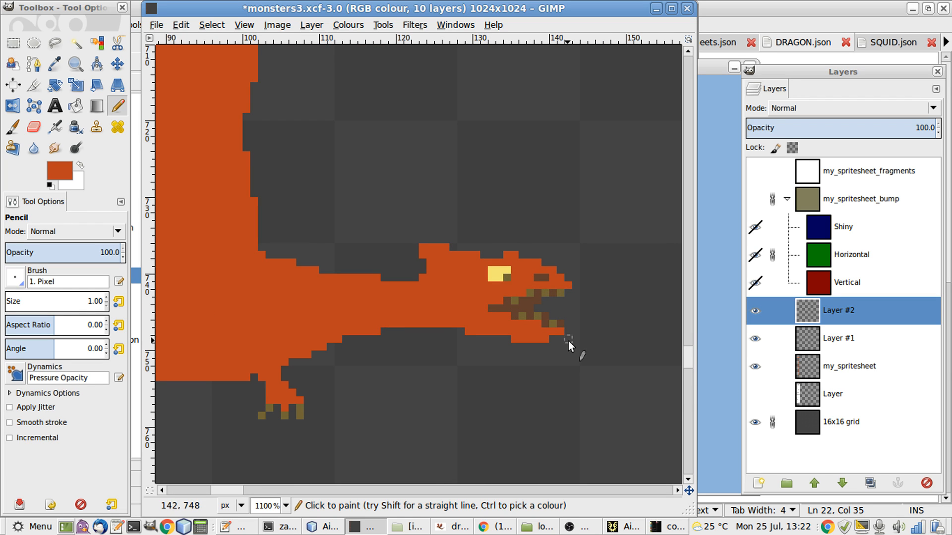
{"action": "key", "text": "1"}
{"action": "scroll", "coordinate": [561, 342], "scroll_direction": "up", "scroll_amount": 3}
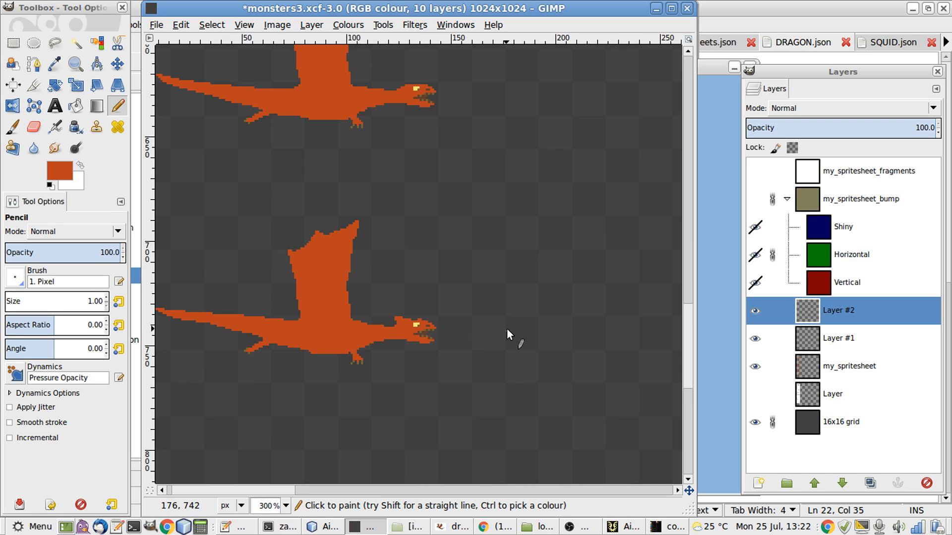
- Add one pencil pixel on top of the brow bump and one at the crest's rear tip on the second-to-last frame's head
{"action": "scroll", "coordinate": [428, 321], "scroll_direction": "up", "scroll_amount": 3}
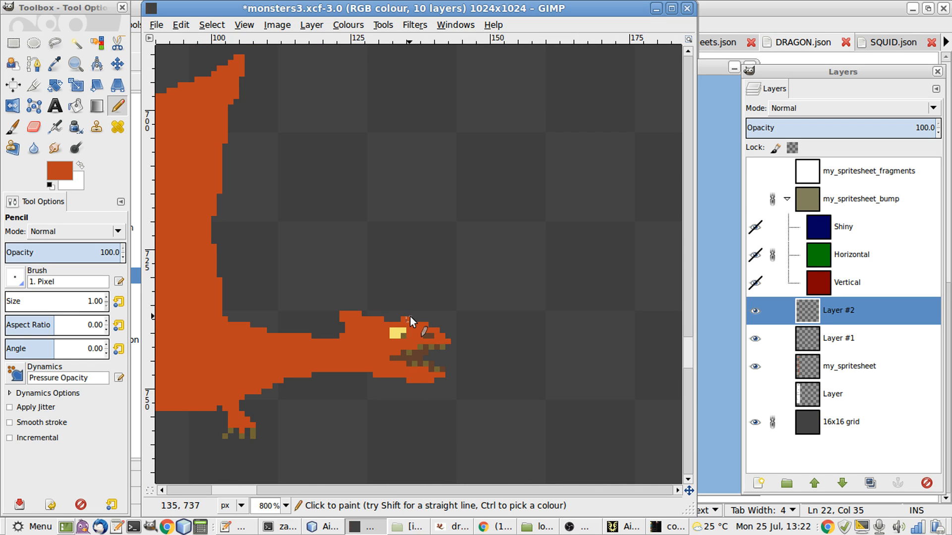
{"action": "left_click", "coordinate": [410, 314]}
{"action": "scroll", "coordinate": [477, 398], "scroll_direction": "down", "scroll_amount": 6}
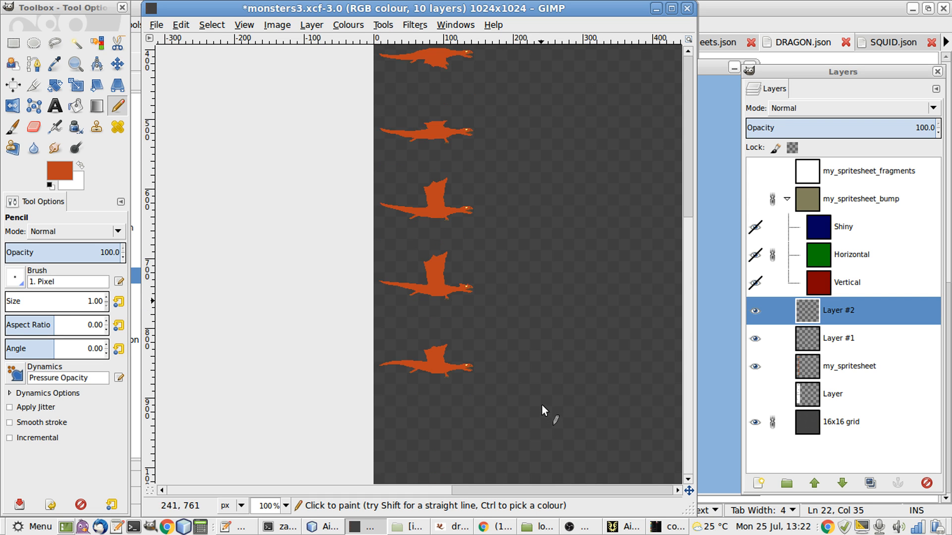
{"action": "scroll", "coordinate": [541, 404], "scroll_direction": "up", "scroll_amount": 4}
{"action": "scroll", "coordinate": [544, 394], "scroll_direction": "down", "scroll_amount": 10}
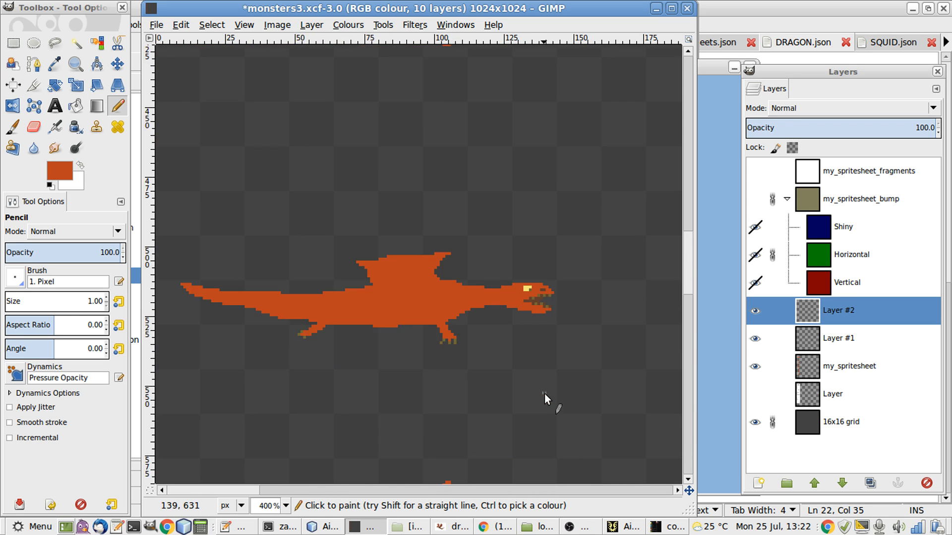
{"action": "scroll", "coordinate": [545, 393], "scroll_direction": "up", "scroll_amount": 2}
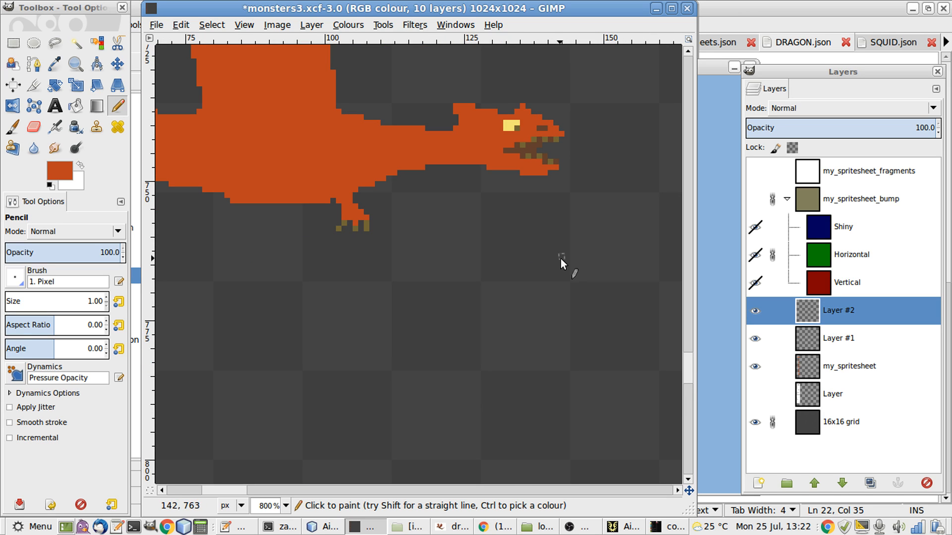
{"action": "scroll", "coordinate": [561, 262], "scroll_direction": "up", "scroll_amount": 7}
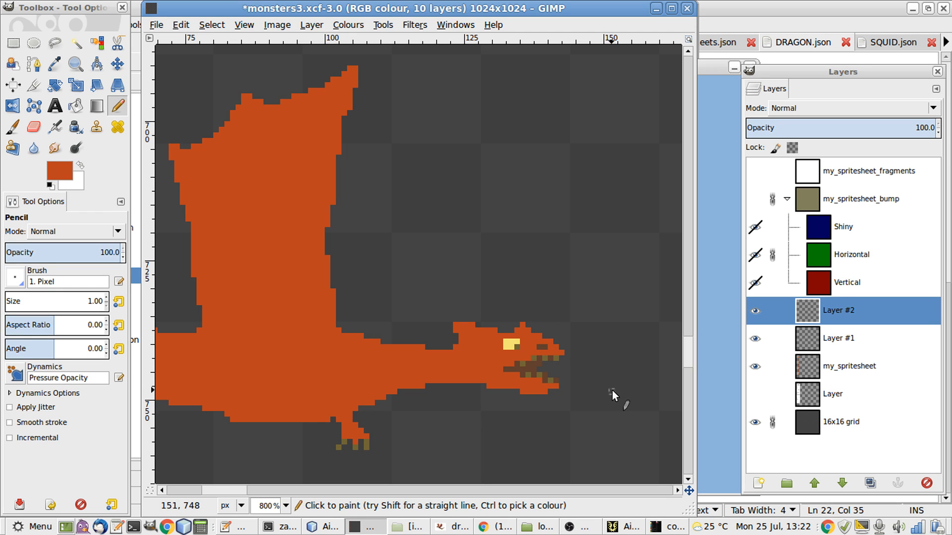
{"action": "left_click", "coordinate": [451, 323]}
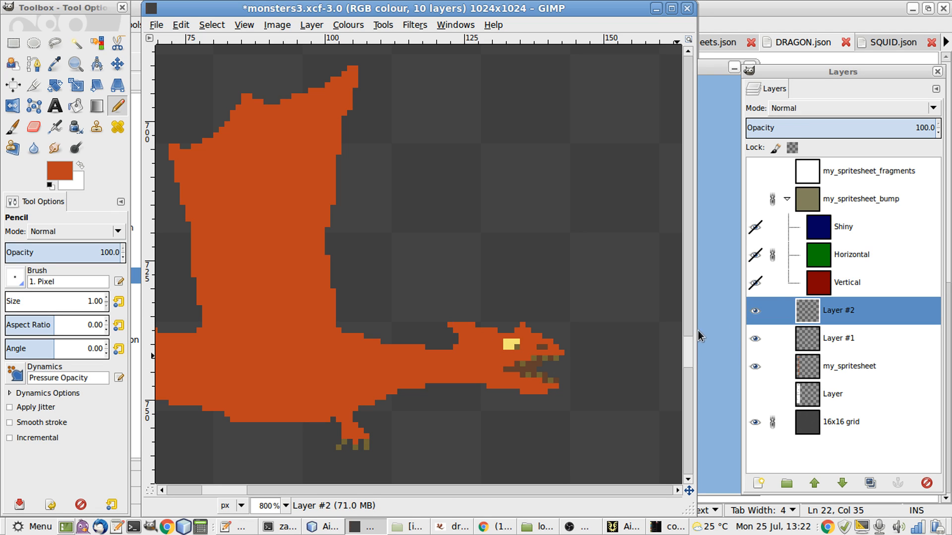
- Try pencilling pointed spikes above the snout and behind the eye on the last dragon frame's head
{"action": "scroll", "coordinate": [621, 327], "scroll_direction": "down", "scroll_amount": 10}
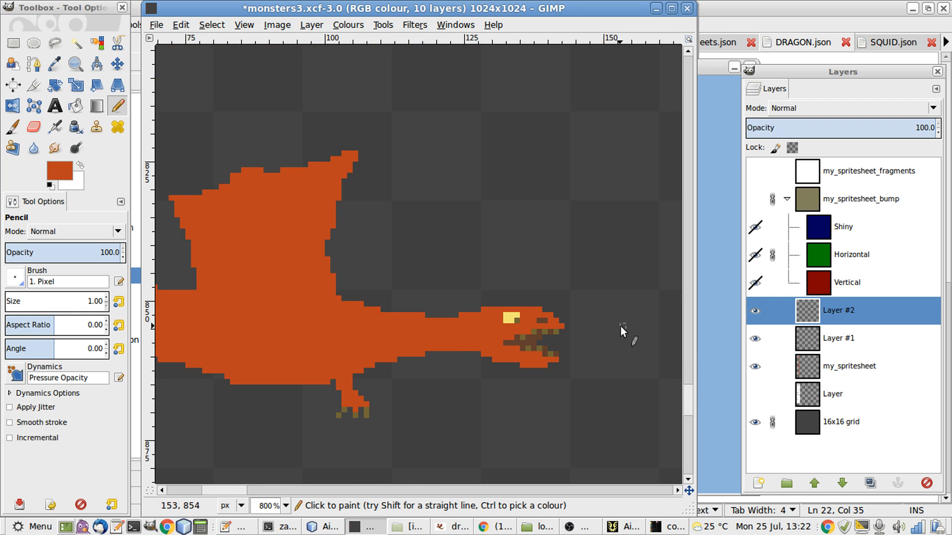
{"action": "scroll", "coordinate": [620, 325], "scroll_direction": "up", "scroll_amount": 2}
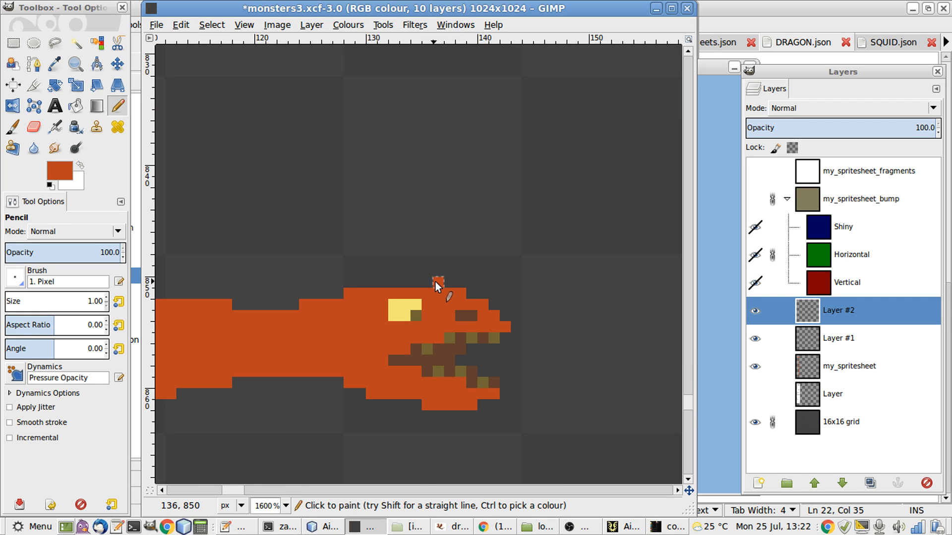
{"action": "left_click_drag", "start_coordinate": [429, 282], "coordinate": [437, 272]}
{"action": "left_click_drag", "start_coordinate": [492, 301], "coordinate": [495, 295]}
{"action": "key", "text": "ctrl+z"}
{"action": "key", "text": "ctrl+z"}
{"action": "key", "text": "ctrl+z"}
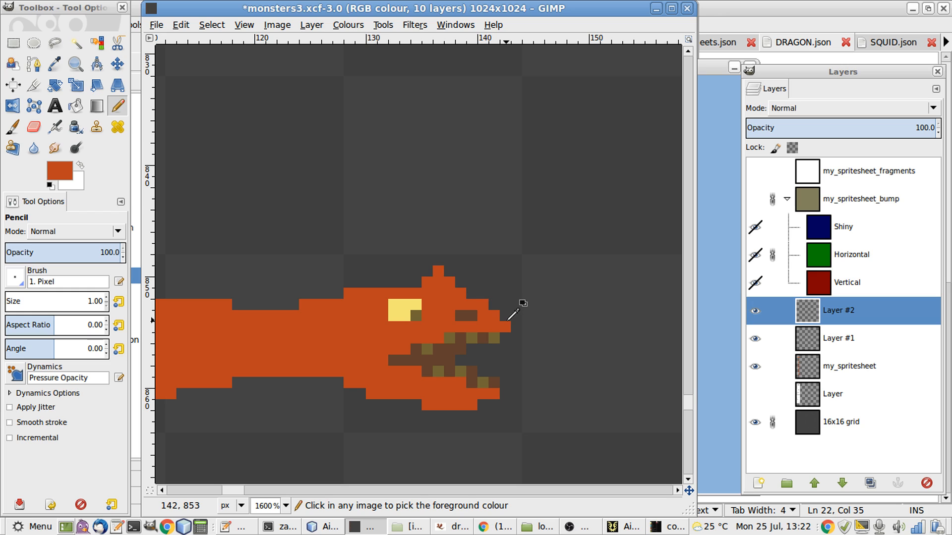
{"action": "left_click", "coordinate": [496, 304]}
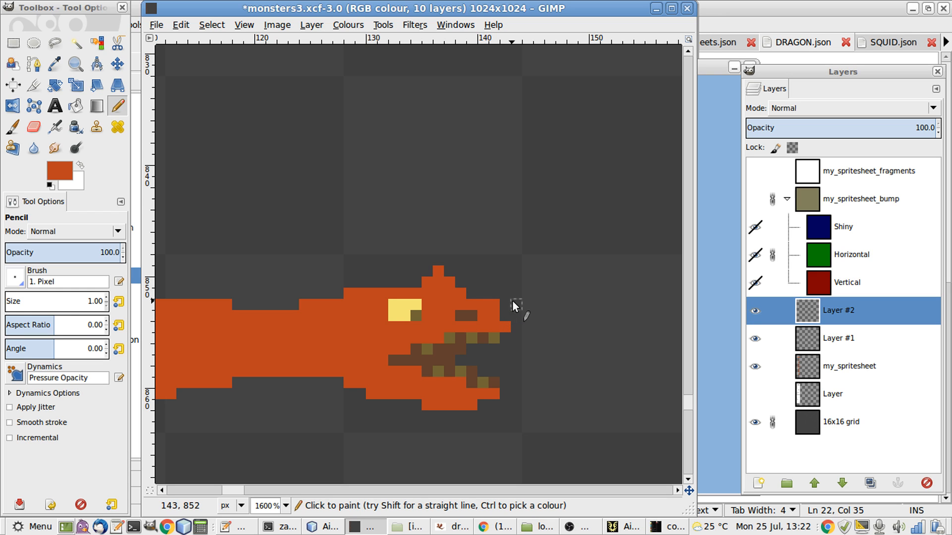
{"action": "key", "text": "ctrl+z"}
{"action": "left_click", "coordinate": [376, 272]}
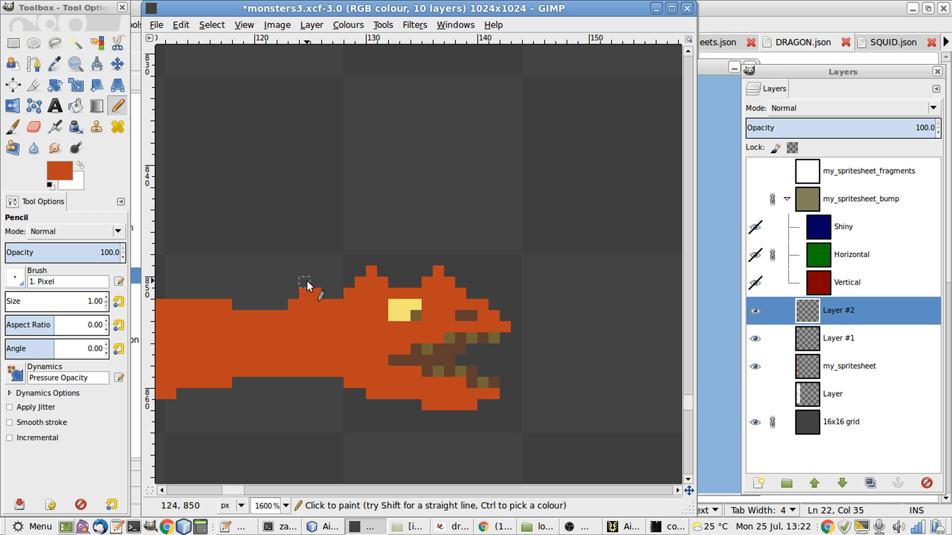
- Try continuing the row of small pencilled spikes backward along the top of the last frame's neck
{"action": "scroll", "coordinate": [254, 302], "scroll_direction": "left", "scroll_amount": 5}
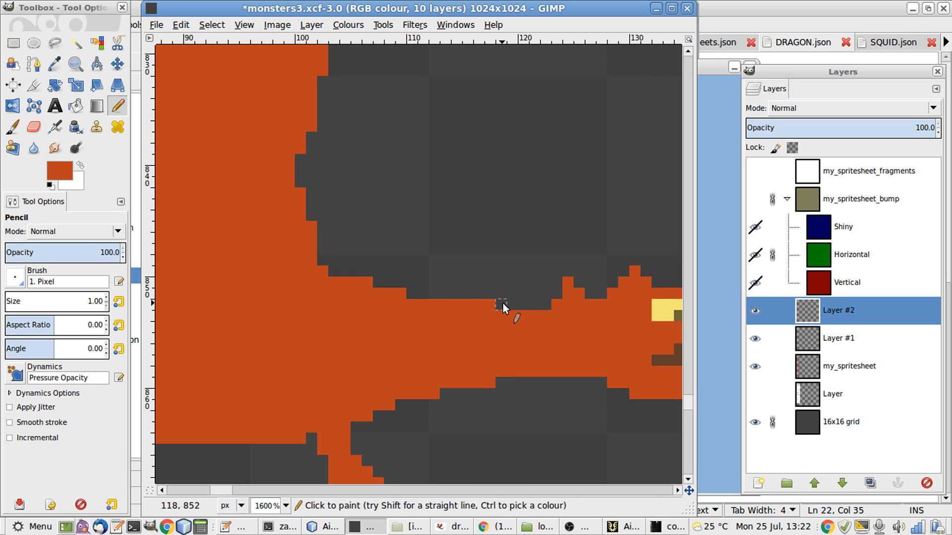
{"action": "left_click", "coordinate": [490, 294]}
{"action": "left_click", "coordinate": [481, 293]}
{"action": "left_click", "coordinate": [501, 294]}
{"action": "left_click", "coordinate": [505, 286]}
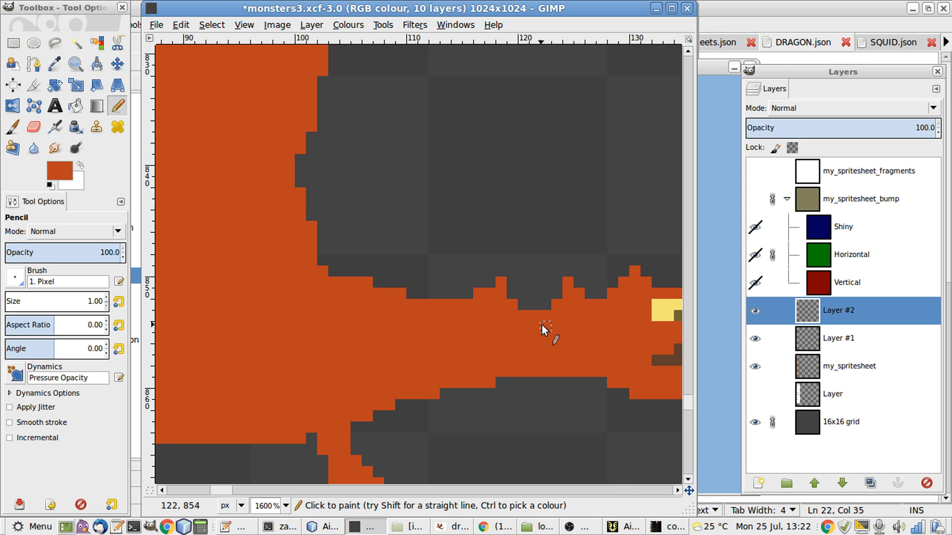
{"action": "left_click_drag", "start_coordinate": [418, 296], "coordinate": [441, 293]}
{"action": "left_click", "coordinate": [434, 281]}
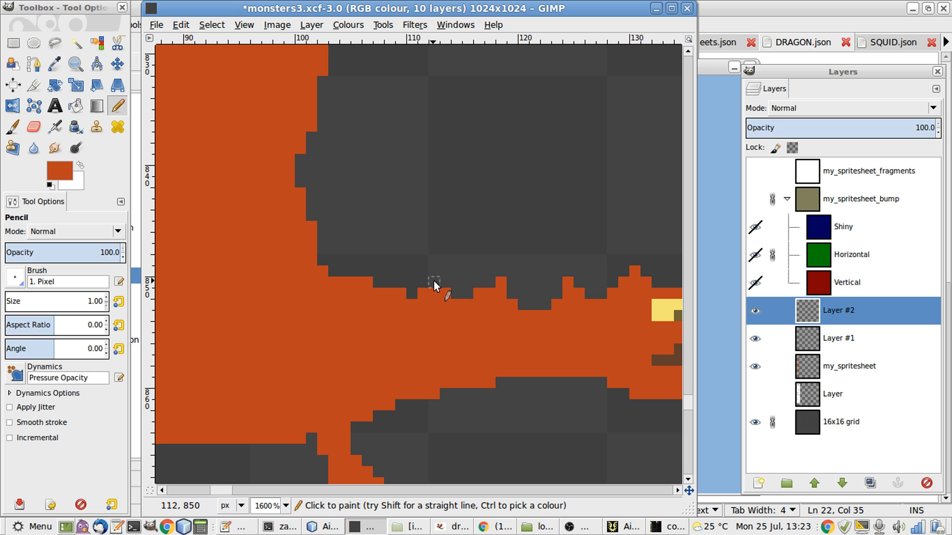
- Try a larger spike at the base of the last frame's neck and fill in the corner where the wing meets the body
{"action": "left_click", "coordinate": [370, 272]}
{"action": "left_click_drag", "start_coordinate": [381, 282], "coordinate": [388, 282]}
{"action": "left_click", "coordinate": [382, 272]}
{"action": "key", "text": "ctrl+z"}
{"action": "key", "text": "ctrl+z"}
{"action": "key", "text": "ctrl+z"}
{"action": "left_click", "coordinate": [386, 268]}
{"action": "left_click", "coordinate": [386, 282]}
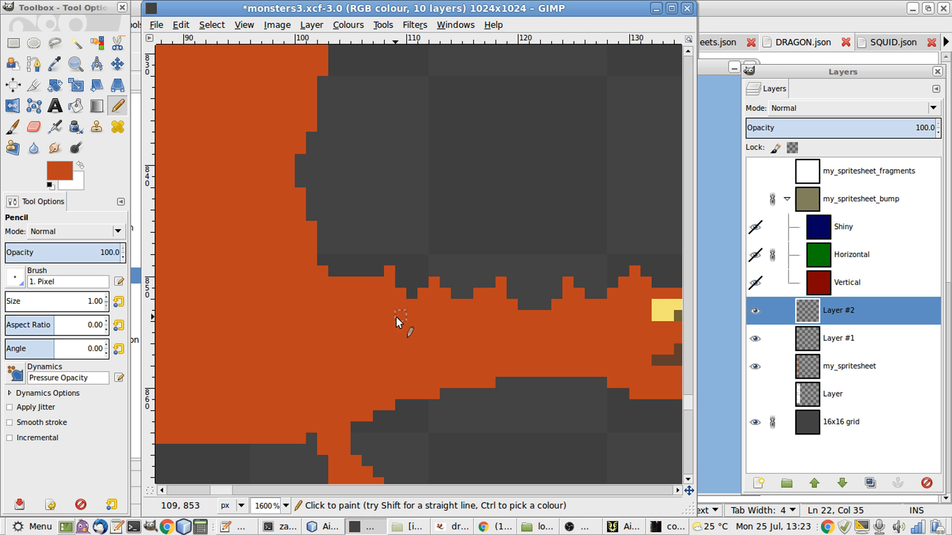
{"action": "left_click", "coordinate": [380, 268]}
{"action": "left_click", "coordinate": [380, 261]}
{"action": "left_click", "coordinate": [363, 272]}
{"action": "left_click", "coordinate": [330, 259]}
{"action": "left_click", "coordinate": [325, 257]}
{"action": "left_click", "coordinate": [334, 267]}
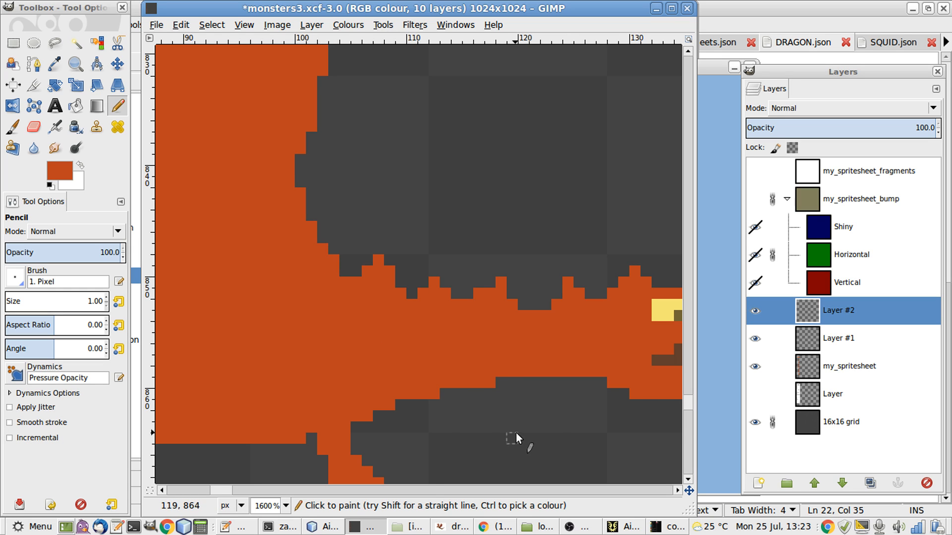
- Check the last frame's spikes at 100% and 300%, then undo all of them
{"action": "key", "text": "1"}
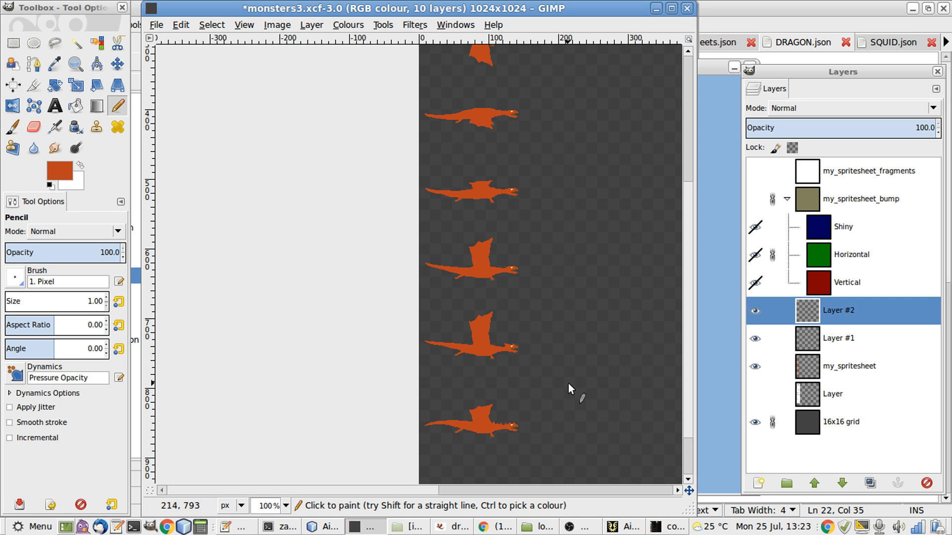
{"action": "scroll", "coordinate": [568, 382], "scroll_direction": "up", "scroll_amount": 3}
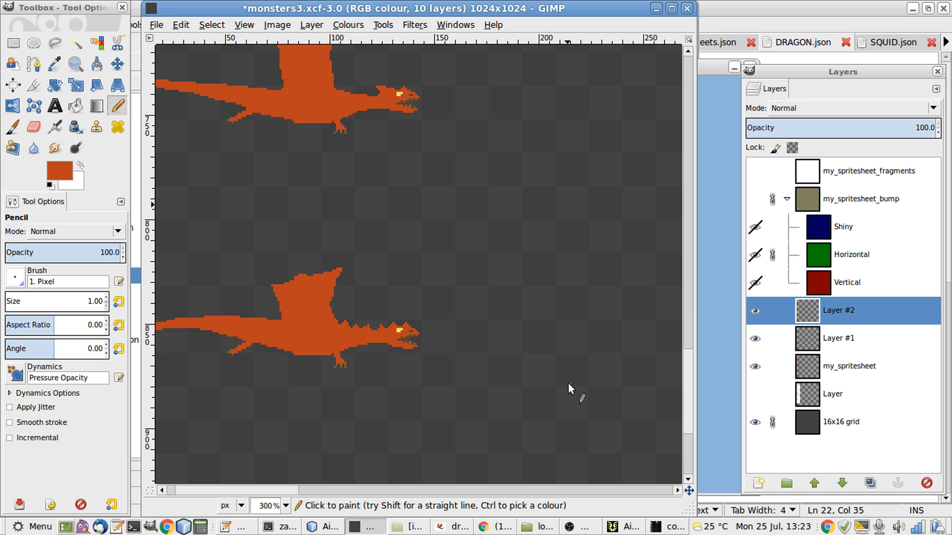
{"action": "key", "text": "ctrl"}
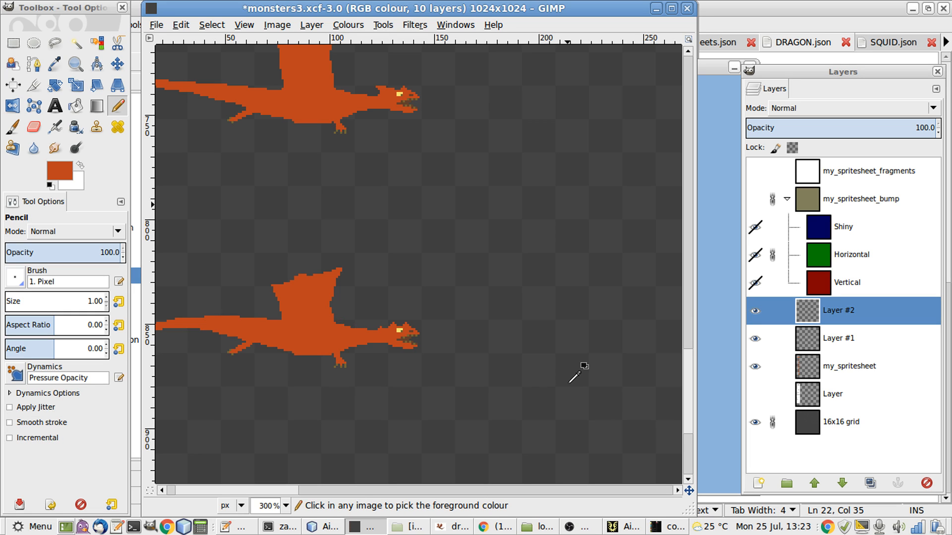
- Pencil one pixel at the base of the brow bump on the second-to-last frame's head and check it at 100%
{"action": "scroll", "coordinate": [568, 382], "scroll_direction": "up", "scroll_amount": 2}
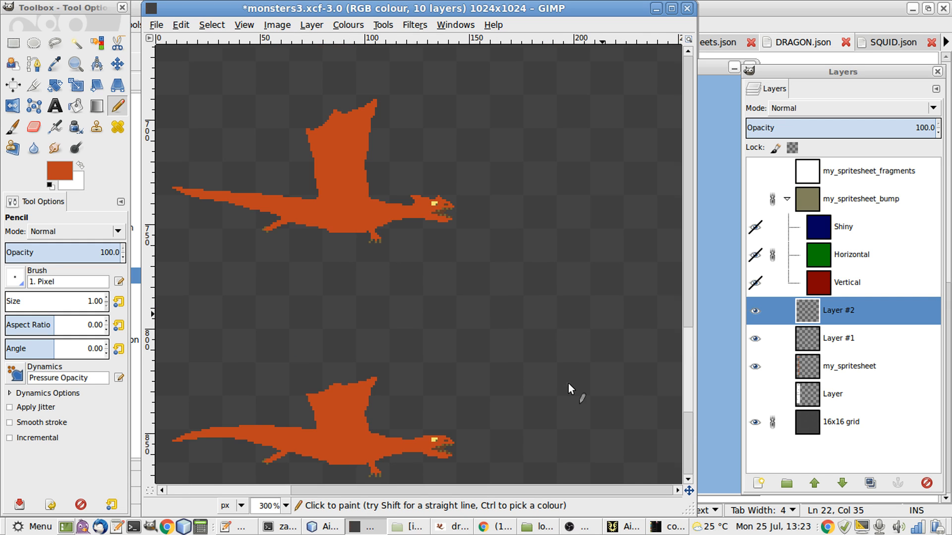
{"action": "scroll", "coordinate": [546, 317], "scroll_direction": "up", "scroll_amount": 3}
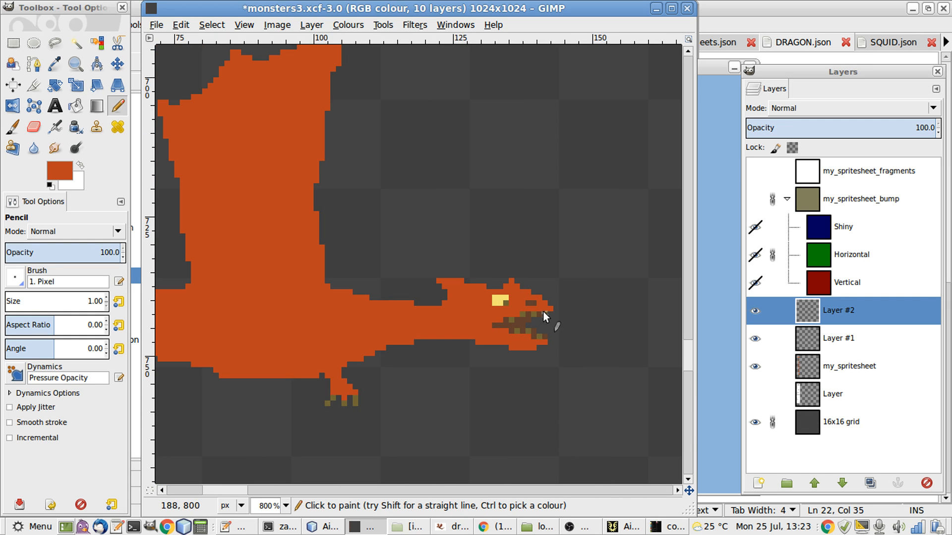
{"action": "left_click", "coordinate": [502, 287]}
{"action": "key", "text": "1"}
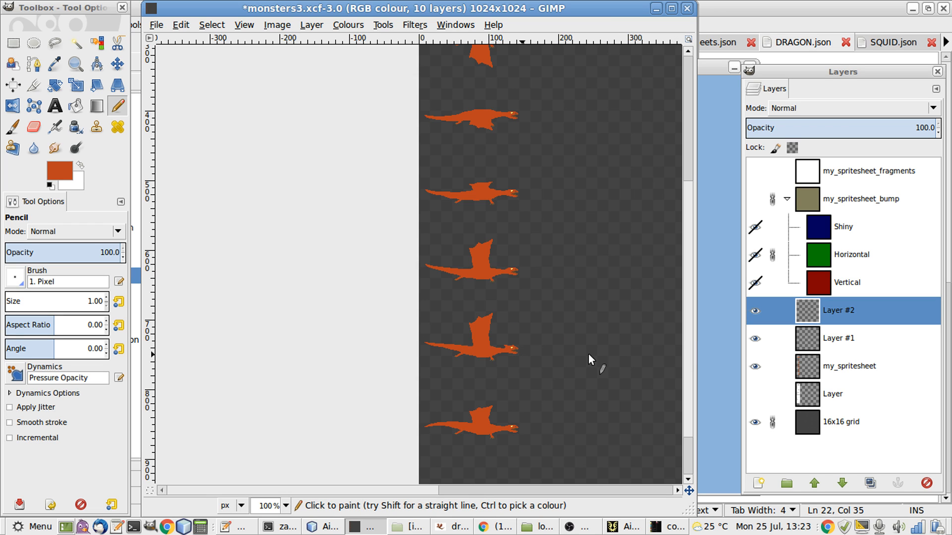
- Trim the top row of the brow bump on the second-to-last frame's head using a 9 × 2 px rectangular selection
{"action": "scroll", "coordinate": [587, 354], "scroll_direction": "up", "scroll_amount": 4}
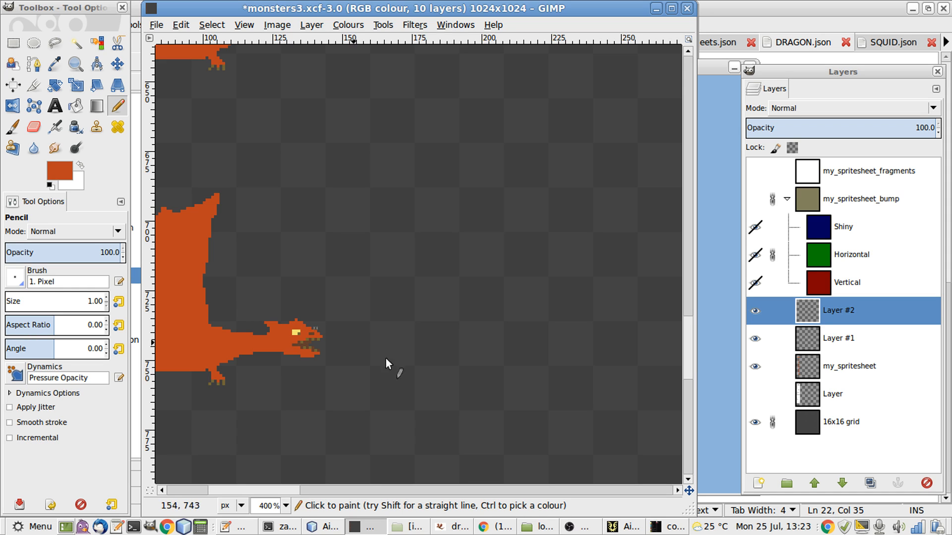
{"action": "key", "text": "r"}
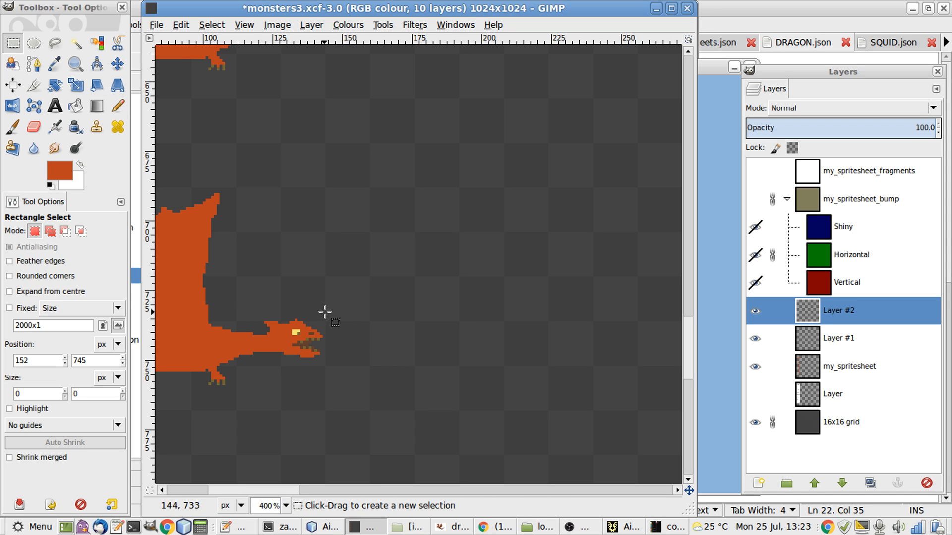
{"action": "left_click_drag", "start_coordinate": [323, 317], "coordinate": [293, 322]}
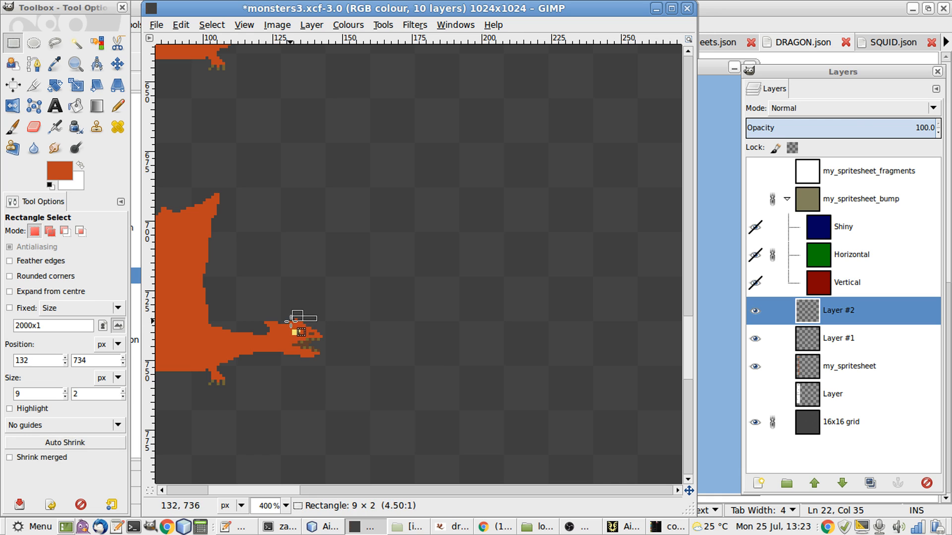
{"action": "left_click", "coordinate": [387, 334]}
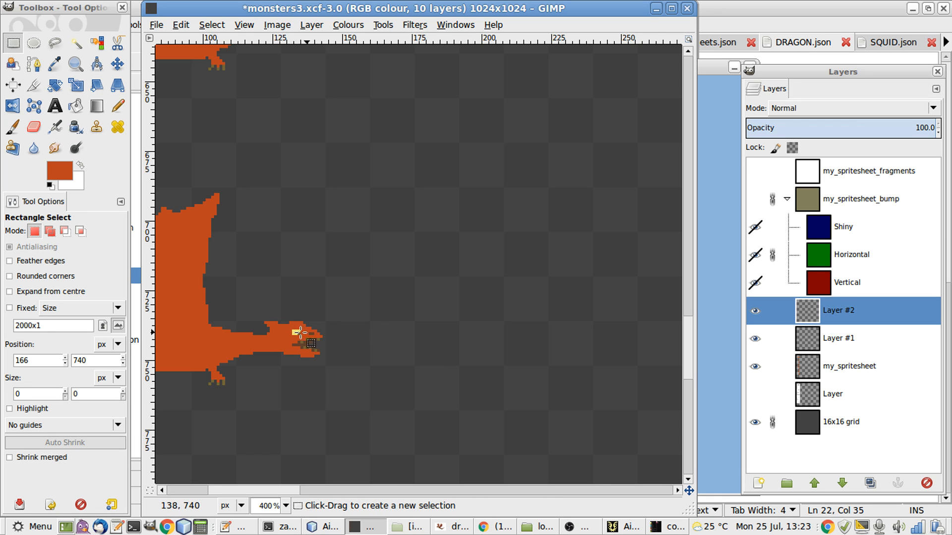
- Pencil the crest's tip further backward on the second-to-last frame's head and check it at 100%
{"action": "key", "text": "4"}
{"action": "key", "text": "n"}
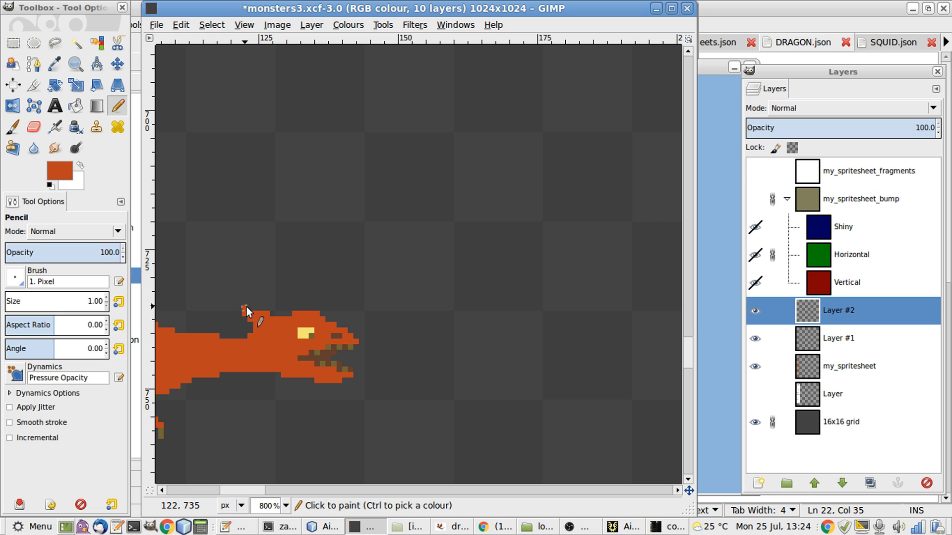
{"action": "left_click_drag", "start_coordinate": [249, 306], "coordinate": [240, 308]}
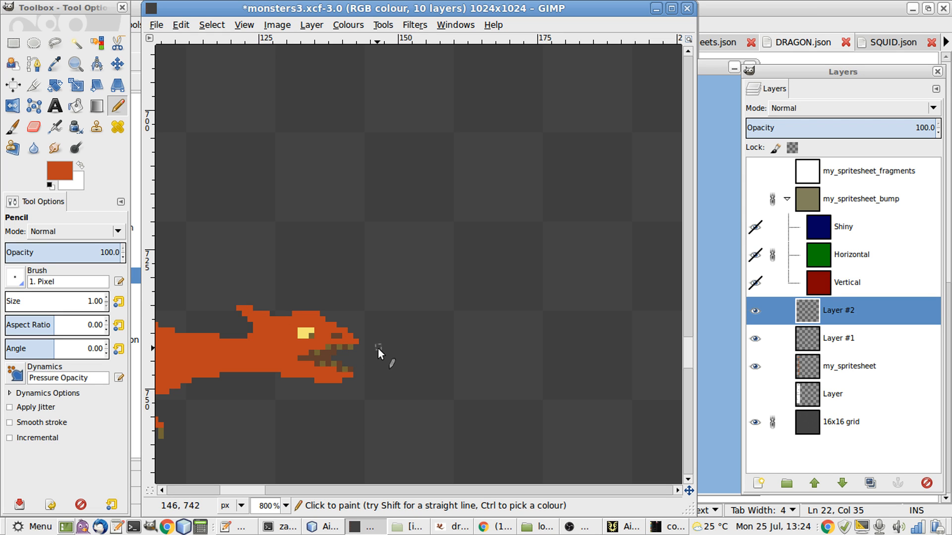
{"action": "key", "text": "1"}
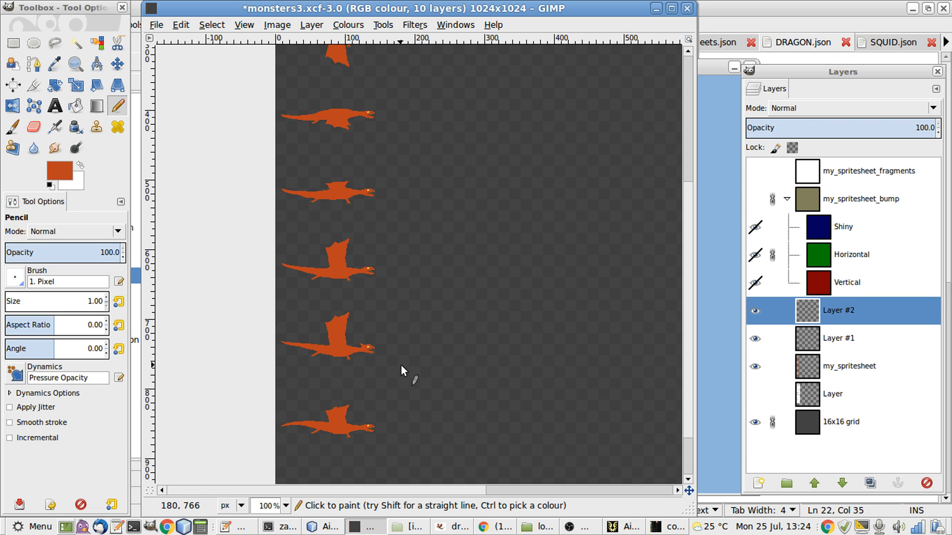
- Delete the single pixel at the rear base of the second-to-last frame's brow bump and check the head at 100%
{"action": "scroll", "coordinate": [400, 365], "scroll_direction": "up", "scroll_amount": 3}
{"action": "scroll", "coordinate": [395, 361], "scroll_direction": "up", "scroll_amount": 2}
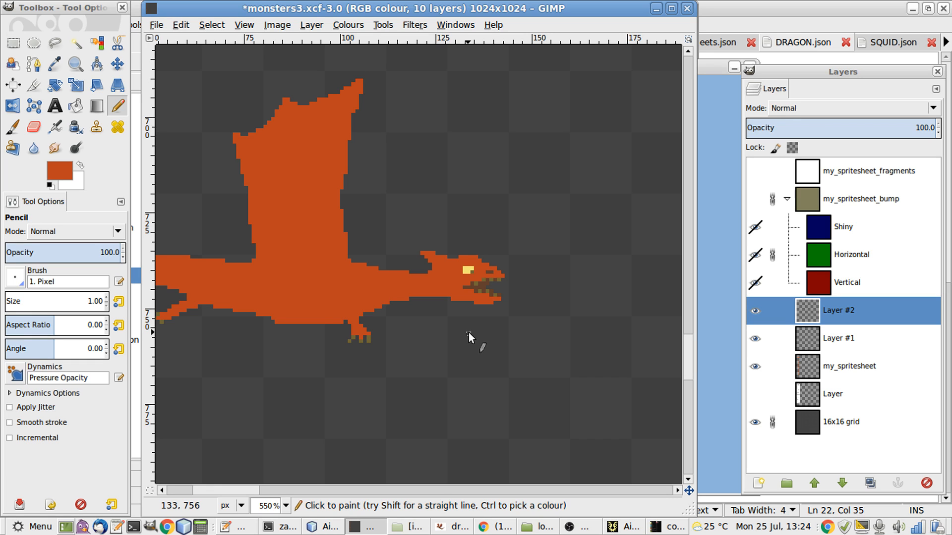
{"action": "scroll", "coordinate": [468, 329], "scroll_direction": "up", "scroll_amount": 2}
{"action": "key", "text": "r"}
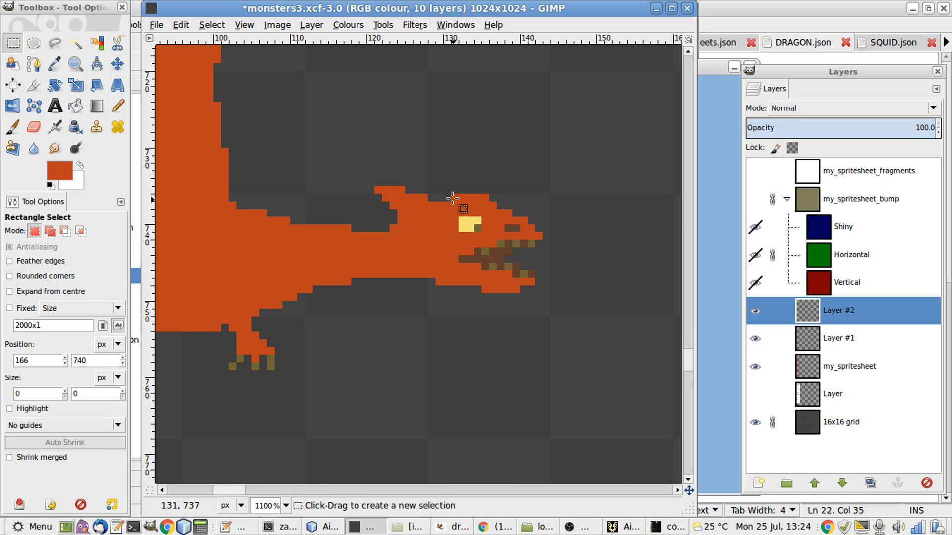
{"action": "left_click_drag", "start_coordinate": [452, 198], "coordinate": [454, 197]}
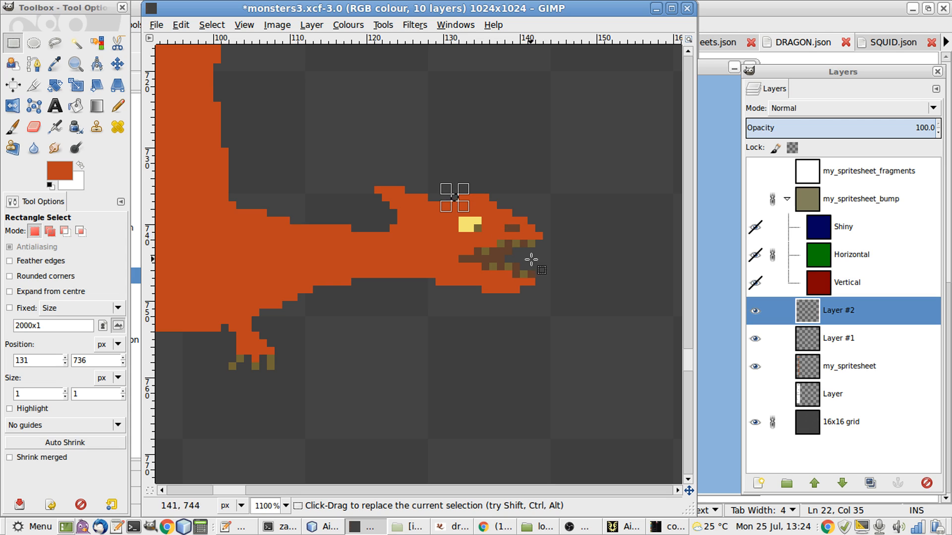
{"action": "left_click", "coordinate": [544, 279]}
{"action": "key", "text": "1"}
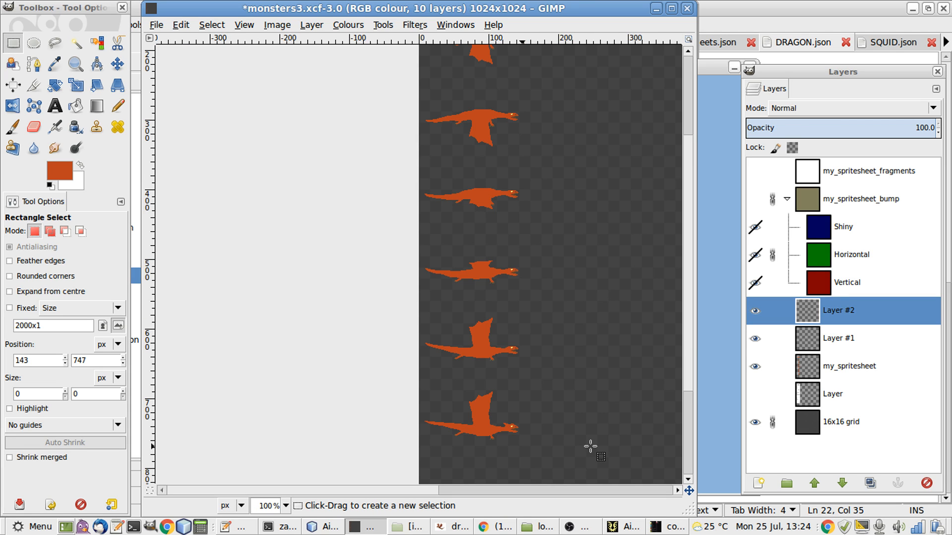
- Copy the crest and brow area, 29 × 13 px, from the second-to-last frame's head and paste it as a floating selection
{"action": "scroll", "coordinate": [590, 447], "scroll_direction": "down", "scroll_amount": 4}
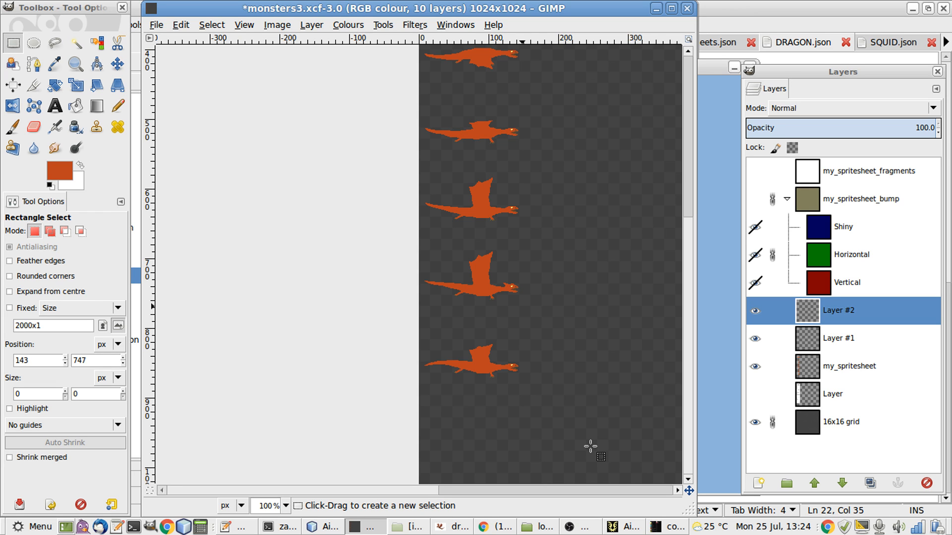
{"action": "key", "text": "plus"}
{"action": "key", "text": "plus"}
{"action": "key", "text": "plus"}
{"action": "key", "text": "plus"}
{"action": "scroll", "coordinate": [591, 447], "scroll_direction": "up", "scroll_amount": 3}
{"action": "scroll", "coordinate": [590, 447], "scroll_direction": "left", "scroll_amount": 1}
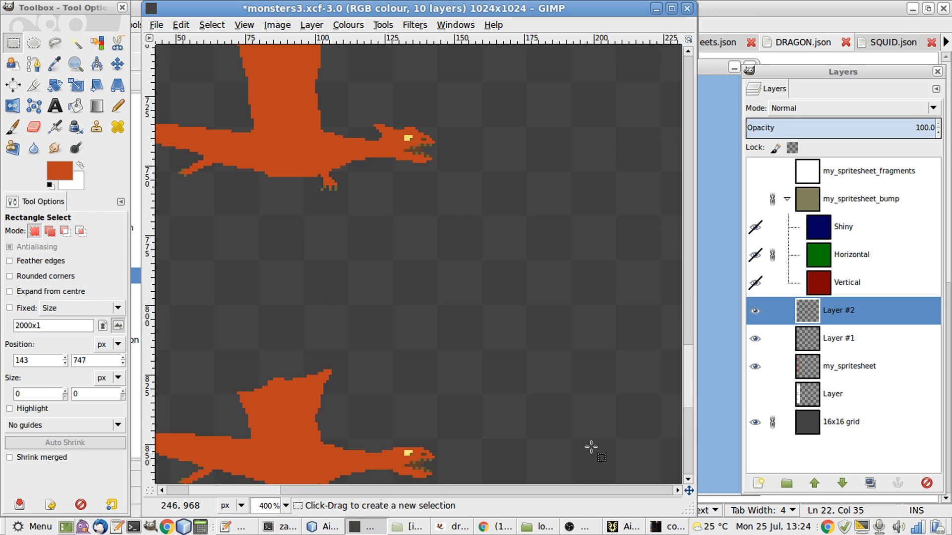
{"action": "scroll", "coordinate": [591, 447], "scroll_direction": "up", "scroll_amount": 3}
{"action": "scroll", "coordinate": [590, 447], "scroll_direction": "left", "scroll_amount": 3}
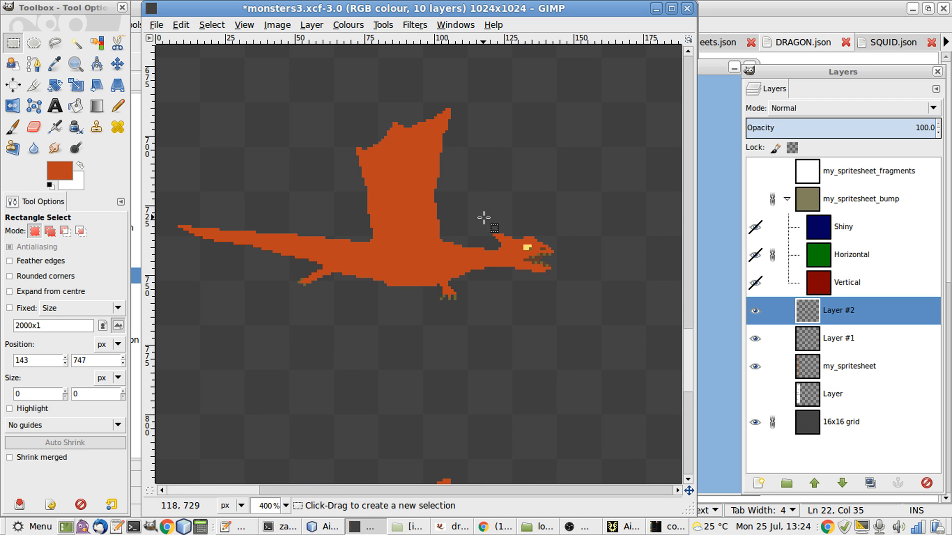
{"action": "left_click_drag", "start_coordinate": [483, 218], "coordinate": [564, 256]}
{"action": "key", "text": "ctrl+c"}
{"action": "key", "text": "ctrl+v"}
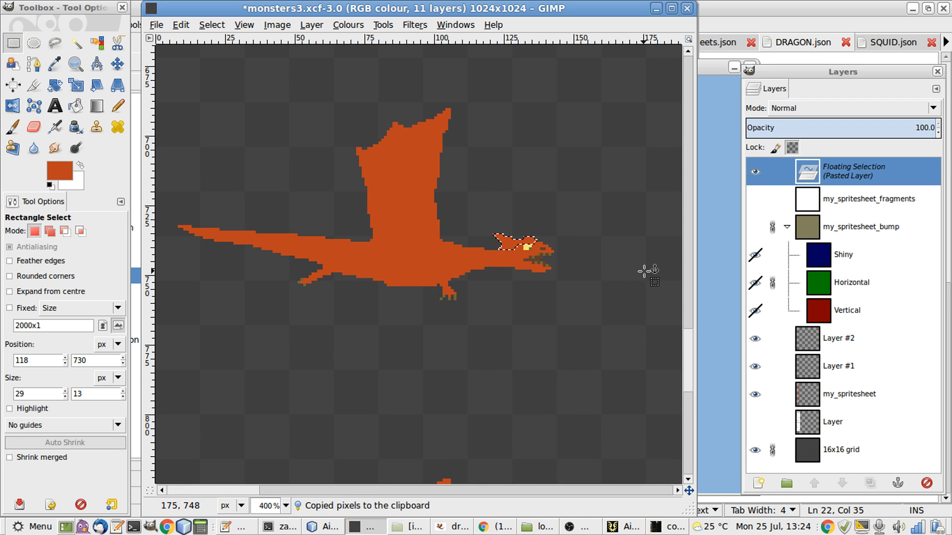
- Move the pasted crest and brow straight down onto the last frame's head
{"action": "key", "text": "m"}
{"action": "key", "text": "shift+Down"}
{"action": "key", "text": "shift+Down"}
{"action": "key", "text": "shift+Down"}
{"action": "key", "text": "shift+Down"}
{"action": "key", "text": "shift+Down"}
{"action": "key", "text": "shift+Down"}
{"action": "key", "text": "shift+Down"}
{"action": "key", "text": "shift+Down"}
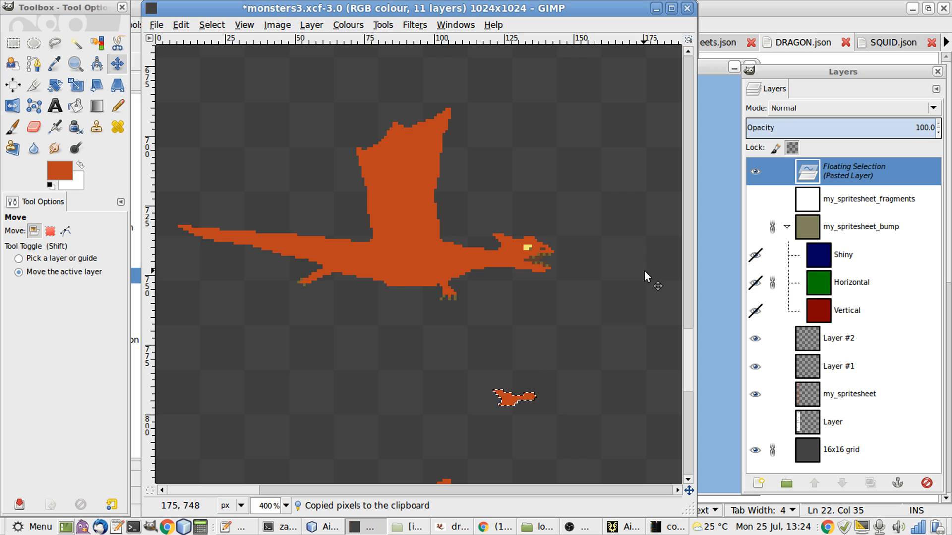
{"action": "scroll", "coordinate": [644, 271], "scroll_direction": "down", "scroll_amount": 3}
{"action": "key", "text": "shift+Down"}
{"action": "key", "text": "shift+Down"}
{"action": "key", "text": "shift+Down"}
{"action": "key", "text": "shift+Down"}
{"action": "key", "text": "shift+Down"}
{"action": "key", "text": "shift+Down"}
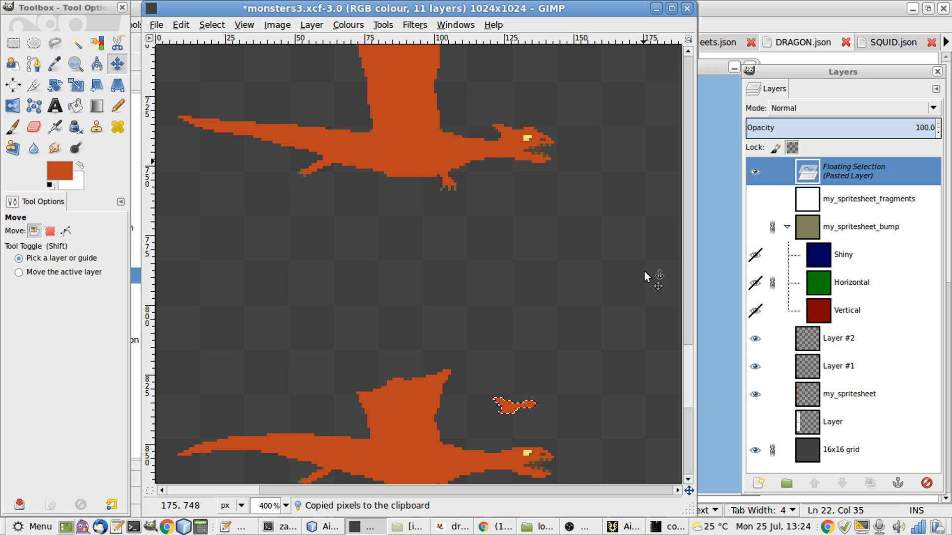
{"action": "key", "text": "shift+Down"}
{"action": "key", "text": "shift+Down"}
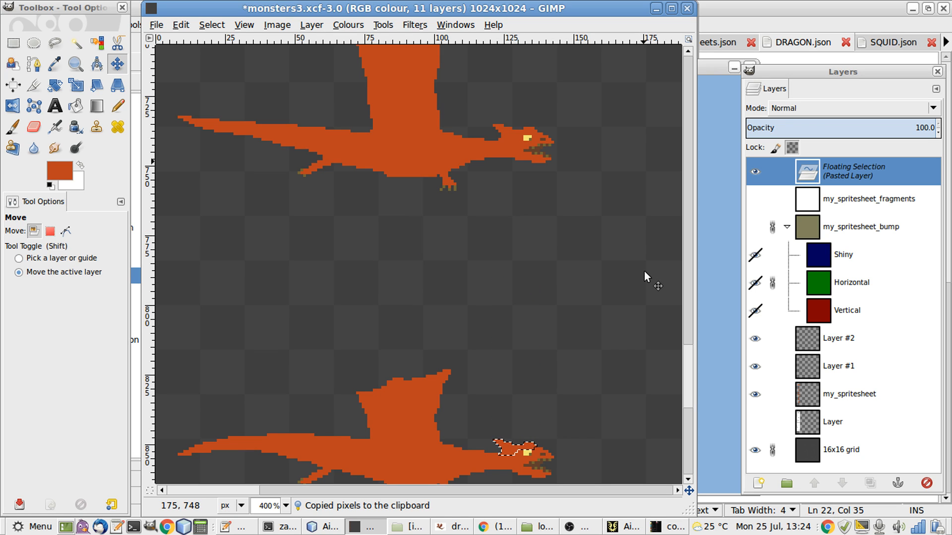
- Leave a copy of the crest and brow on the last frame and move the floating piece up onto the third-to-last frame's head
{"action": "key", "text": "shift+Up"}
{"action": "key", "text": "shift+Up"}
{"action": "key", "text": "shift+Up"}
{"action": "key", "text": "shift+Up"}
{"action": "key", "text": "shift+Up"}
{"action": "key", "text": "shift+Up"}
{"action": "key", "text": "shift+Up"}
{"action": "key", "text": "shift+Up"}
{"action": "key", "text": "shift+Up"}
{"action": "key", "text": "shift+Up"}
{"action": "key", "text": "shift+Up"}
{"action": "key", "text": "shift+Up"}
{"action": "key", "text": "shift+Up"}
{"action": "key", "text": "shift+Up"}
{"action": "key", "text": "shift+Up"}
{"action": "key", "text": "shift+Up"}
{"action": "key", "text": "shift+Up"}
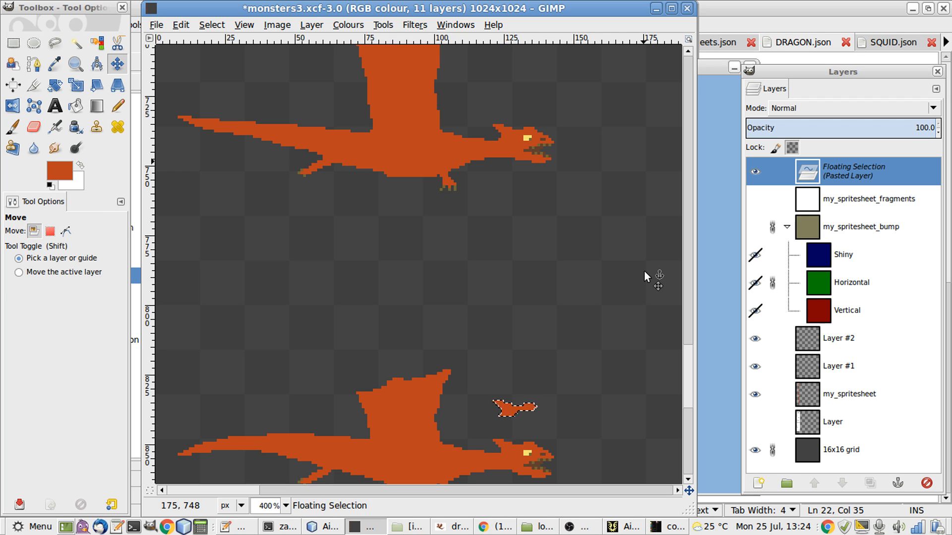
{"action": "scroll", "coordinate": [644, 272], "scroll_direction": "up", "scroll_amount": 15}
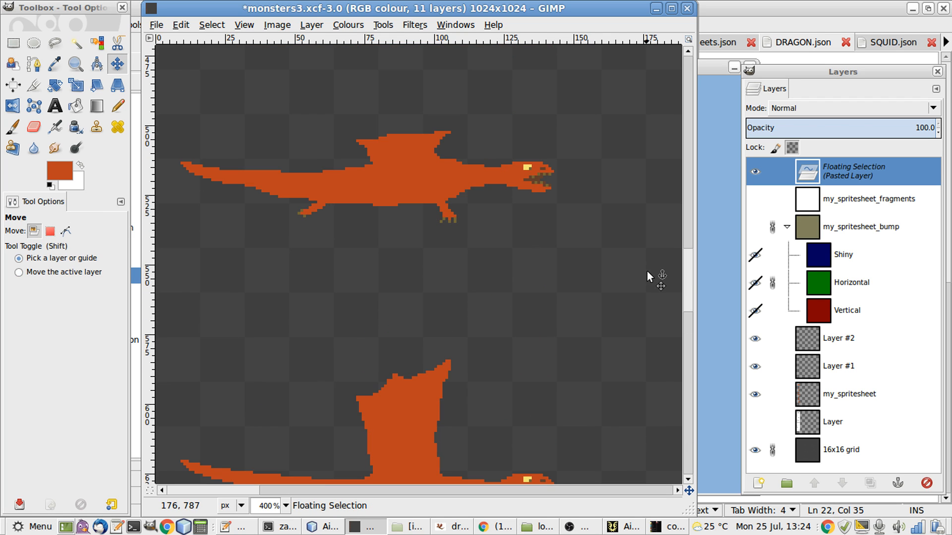
{"action": "scroll", "coordinate": [647, 271], "scroll_direction": "down", "scroll_amount": 3}
{"action": "key", "text": "shift+Up"}
{"action": "key", "text": "shift+Up"}
{"action": "key", "text": "shift+Up"}
{"action": "key", "text": "shift+Up"}
{"action": "key", "text": "shift+Up"}
{"action": "key", "text": "shift+Up"}
{"action": "key", "text": "shift+Up"}
{"action": "key", "text": "shift+Up"}
{"action": "key", "text": "shift+Up"}
{"action": "key", "text": "shift+Up"}
{"action": "key", "text": "shift+Up"}
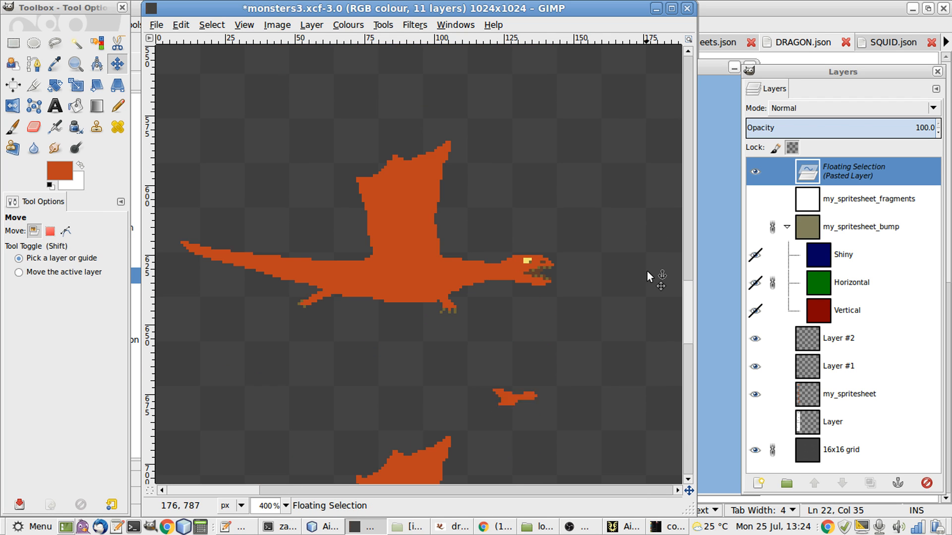
{"action": "key", "text": "Up"}
{"action": "key", "text": "Up"}
{"action": "key", "text": "Up"}
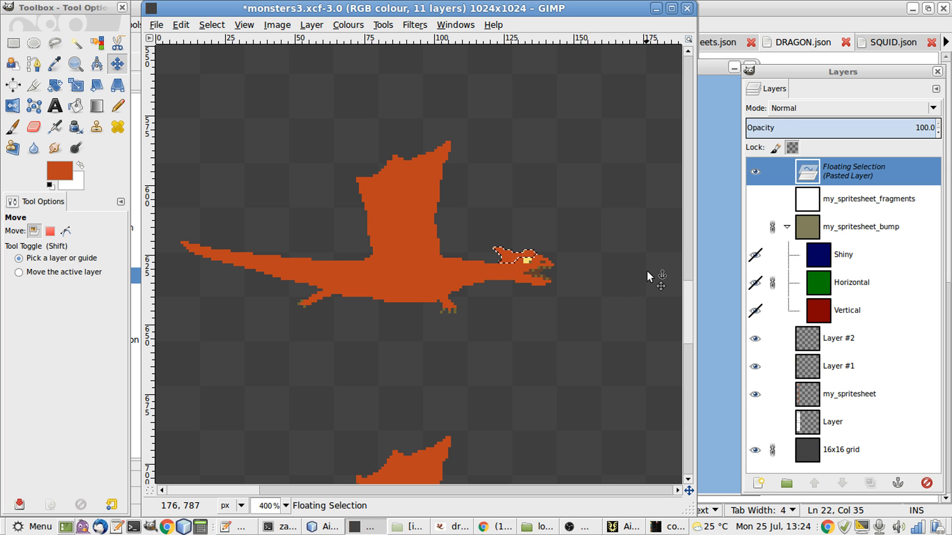
- Stamp the crest and brow on the third-to-last frame and move the floating piece up onto the fifth frame's head
{"action": "key", "text": "shift+Up"}
{"action": "key", "text": "shift+Up"}
{"action": "key", "text": "shift+Up"}
{"action": "key", "text": "shift+Up"}
{"action": "key", "text": "shift+Up"}
{"action": "key", "text": "shift+Up"}
{"action": "key", "text": "shift+Up"}
{"action": "key", "text": "shift+Up"}
{"action": "key", "text": "shift+Up"}
{"action": "scroll", "coordinate": [647, 272], "scroll_direction": "up", "scroll_amount": 6}
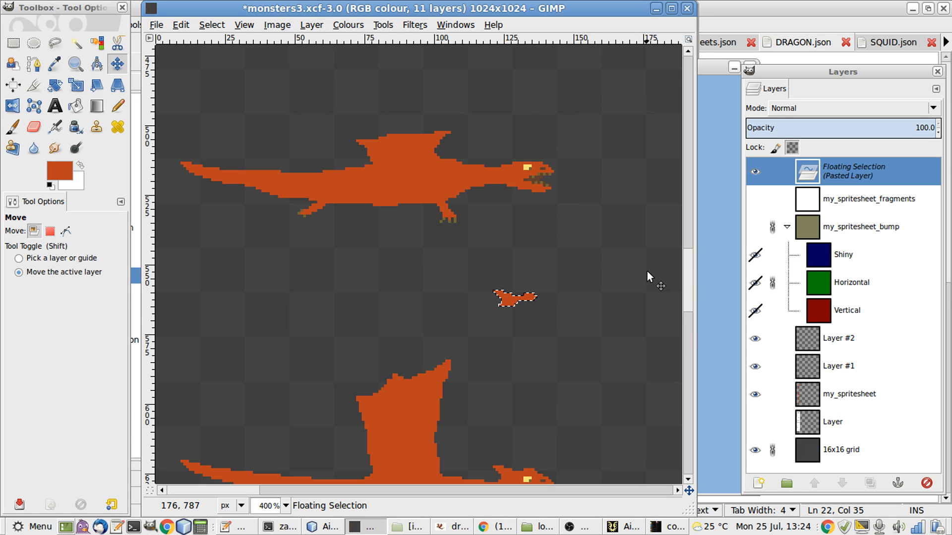
{"action": "key", "text": "shift+Up"}
{"action": "key", "text": "shift+Up"}
{"action": "key", "text": "shift+Up"}
{"action": "key", "text": "shift+Up"}
{"action": "key", "text": "shift+Up"}
{"action": "key", "text": "shift+Up"}
{"action": "key", "text": "shift+Up"}
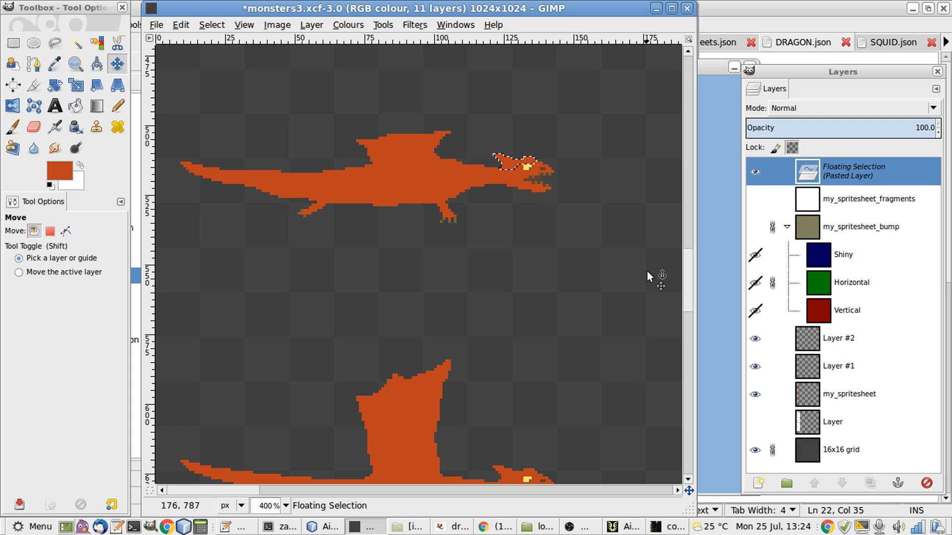
{"action": "key", "text": "Up"}
{"action": "key", "text": "Up"}
{"action": "key", "text": "Up"}
- Keep a crest and brow copy on the fifth frame and move the floating piece up onto the fourth frame's head
{"action": "scroll", "coordinate": [647, 272], "scroll_direction": "up", "scroll_amount": 9}
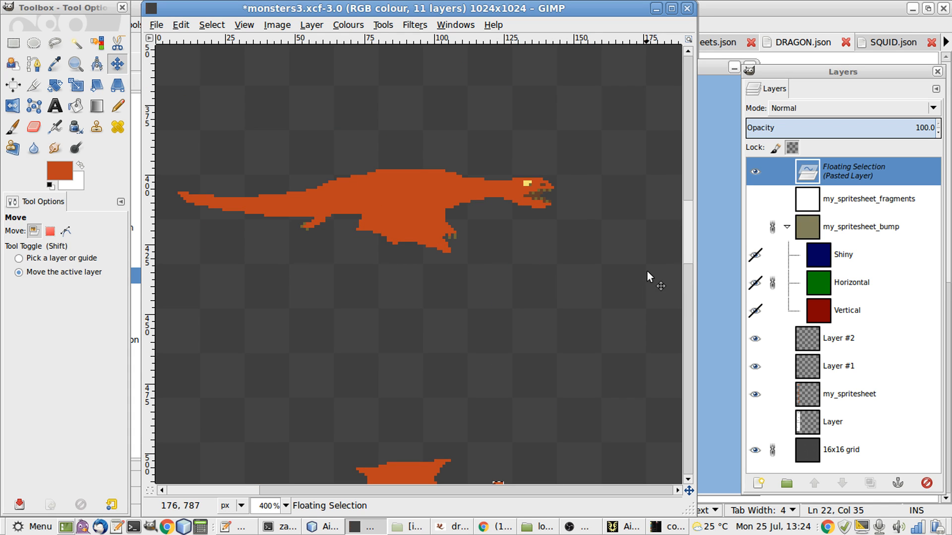
{"action": "key", "text": "shift+Up"}
{"action": "key", "text": "shift+Up"}
{"action": "key", "text": "shift+Up"}
{"action": "key", "text": "shift+Up"}
{"action": "key", "text": "shift+Up"}
{"action": "key", "text": "shift+Up"}
{"action": "key", "text": "shift+Up"}
{"action": "key", "text": "shift+Up"}
{"action": "key", "text": "shift+Up"}
{"action": "key", "text": "shift+Up"}
{"action": "key", "text": "shift+Up"}
{"action": "key", "text": "shift+Up"}
{"action": "key", "text": "shift+Up"}
{"action": "key", "text": "shift+Up"}
{"action": "key", "text": "shift+Up"}
{"action": "key", "text": "shift+Up"}
- Keep a crest and brow copy on the fourth frame and move the floating piece up onto the third frame's head
{"action": "scroll", "coordinate": [647, 272], "scroll_direction": "up", "scroll_amount": 9}
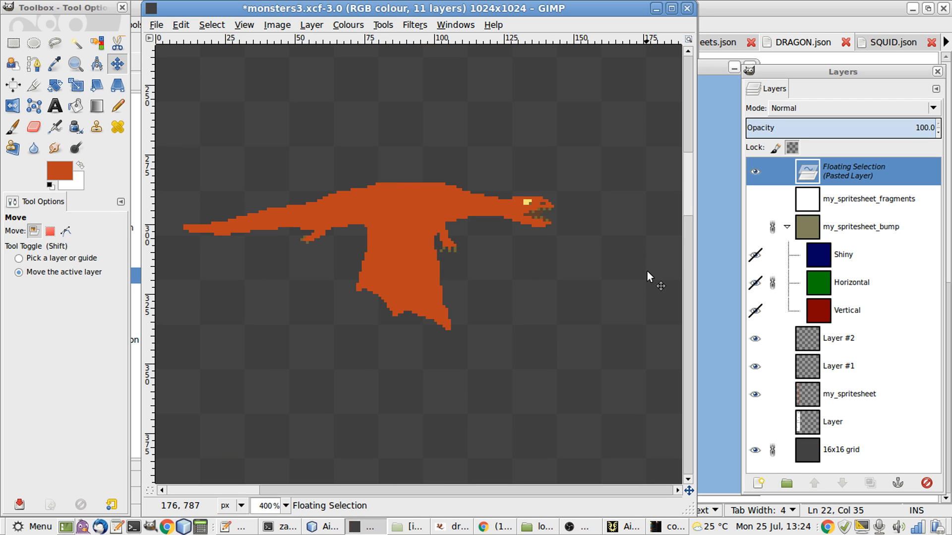
{"action": "key", "text": "shift+Up"}
{"action": "key", "text": "shift+Up"}
{"action": "key", "text": "shift+Up"}
{"action": "key", "text": "shift+Up"}
{"action": "key", "text": "shift+Up"}
{"action": "key", "text": "shift+Up"}
- Stamp the crest and brow on the third frame and move the floating piece up onto the second frame's head
{"action": "scroll", "coordinate": [646, 277], "scroll_direction": "up", "scroll_amount": 6}
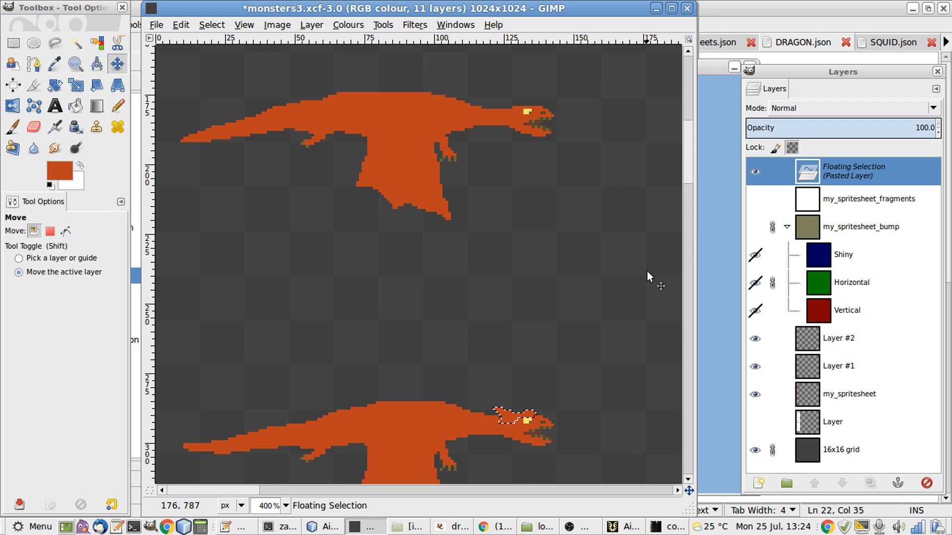
{"action": "key", "text": "ctrl"}
{"action": "key", "text": "shift+Up"}
{"action": "key", "text": "shift+Up"}
{"action": "key", "text": "shift+Up"}
{"action": "key", "text": "shift+Up"}
{"action": "key", "text": "shift+Up"}
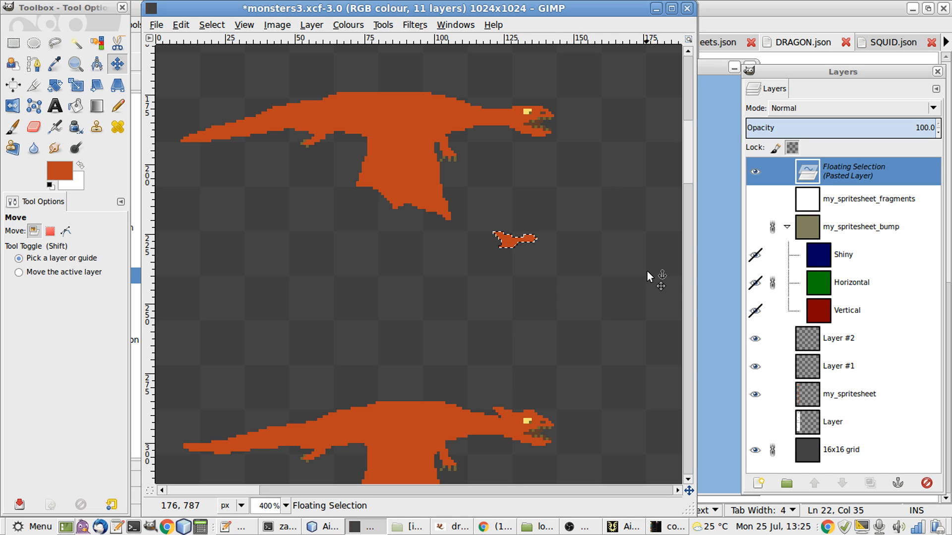
{"action": "key", "text": "shift+Up"}
{"action": "key", "text": "shift+Up"}
{"action": "key", "text": "shift+Up"}
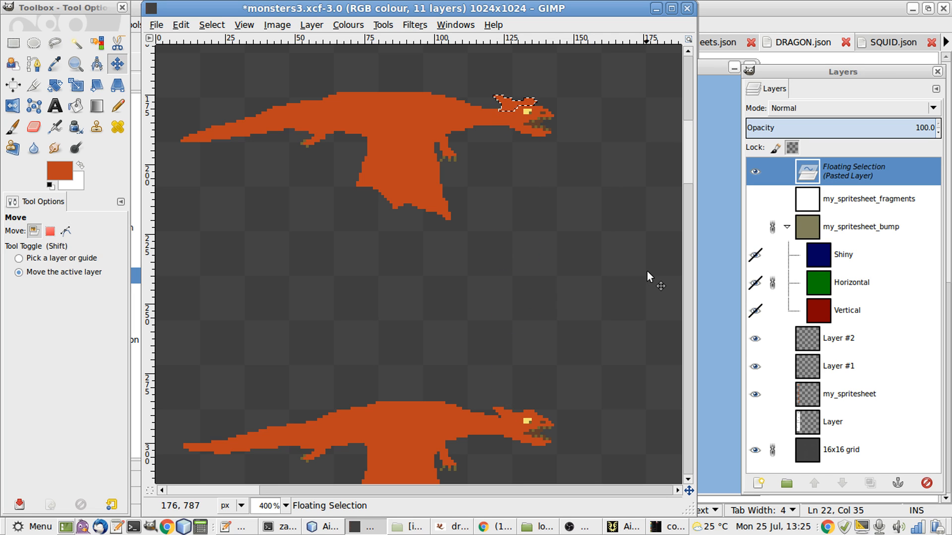
- Stamp the crest and brow on the second frame, move the floating piece onto the first frame's head and anchor it
{"action": "scroll", "coordinate": [647, 271], "scroll_direction": "up", "scroll_amount": 3}
{"action": "scroll", "coordinate": [647, 276], "scroll_direction": "up", "scroll_amount": 9}
{"action": "key", "text": "shift+Up"}
{"action": "key", "text": "shift+Up"}
{"action": "key", "text": "shift+Up"}
{"action": "key", "text": "shift+Up"}
{"action": "key", "text": "shift+Up"}
{"action": "key", "text": "shift+Up"}
{"action": "key", "text": "shift+Up"}
{"action": "key", "text": "shift+Up"}
{"action": "key", "text": "shift+Up"}
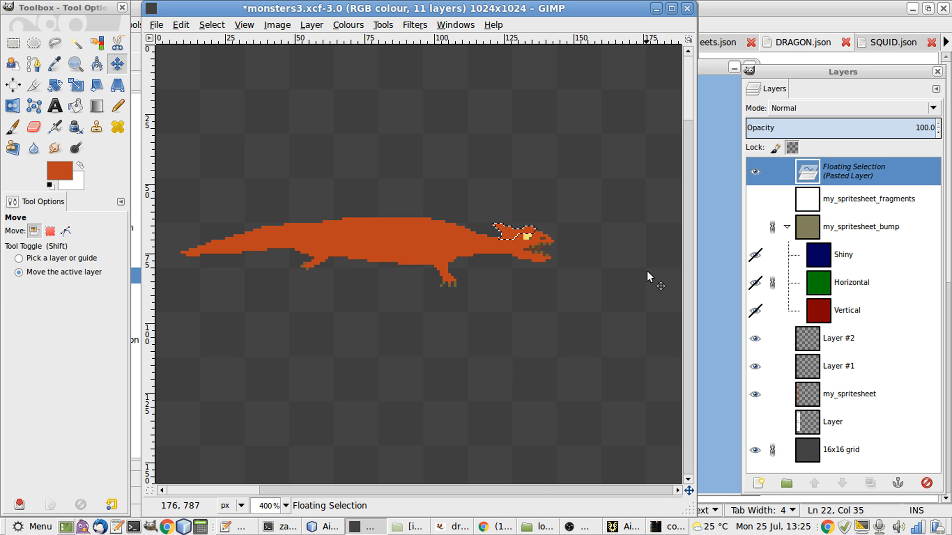
{"action": "key", "text": "r"}
{"action": "key", "text": "ctrl+h"}
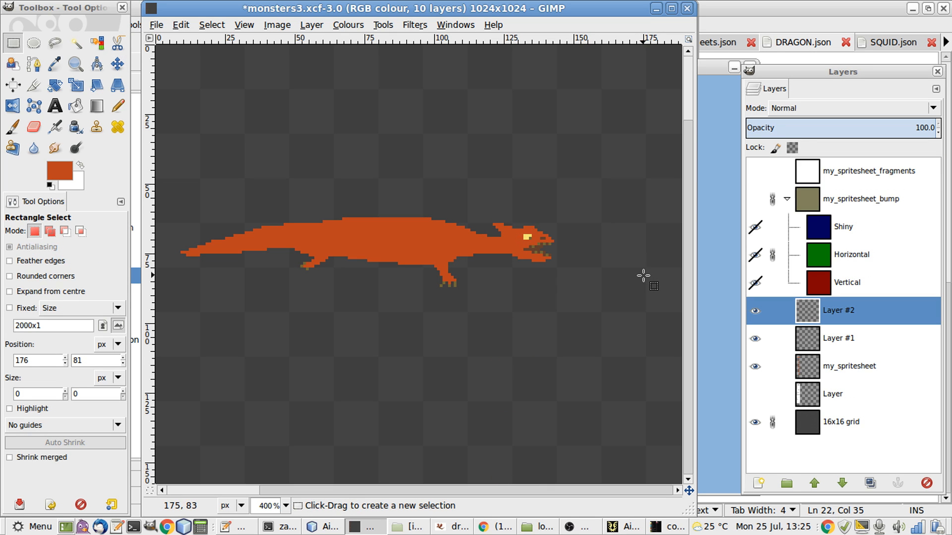
- Pencil over the upper rear corner pixel of the third frame's eye in the body's orange
{"action": "scroll", "coordinate": [647, 275], "scroll_direction": "down", "scroll_amount": 20}
{"action": "scroll", "coordinate": [644, 276], "scroll_direction": "up", "scroll_amount": 5}
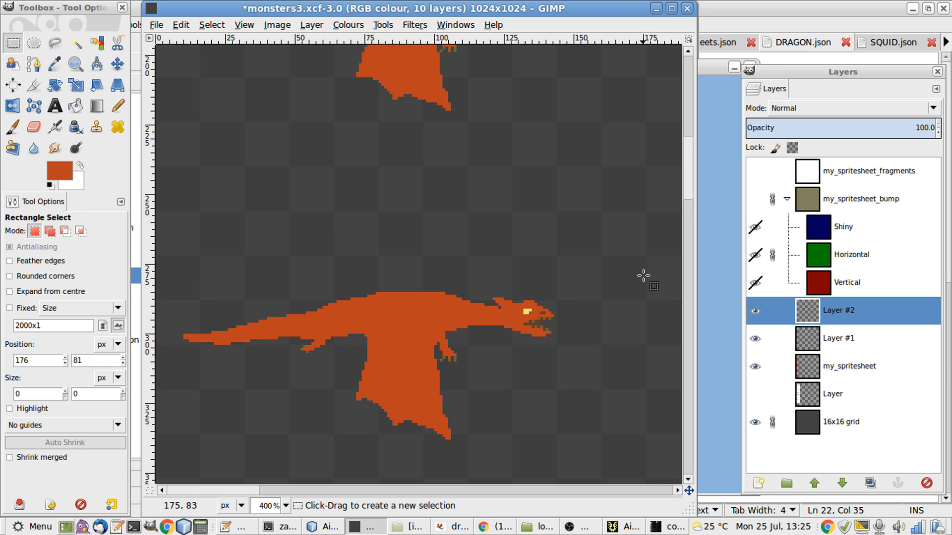
{"action": "scroll", "coordinate": [644, 276], "scroll_direction": "up", "scroll_amount": 2}
{"action": "key", "text": "o"}
{"action": "key", "text": "n"}
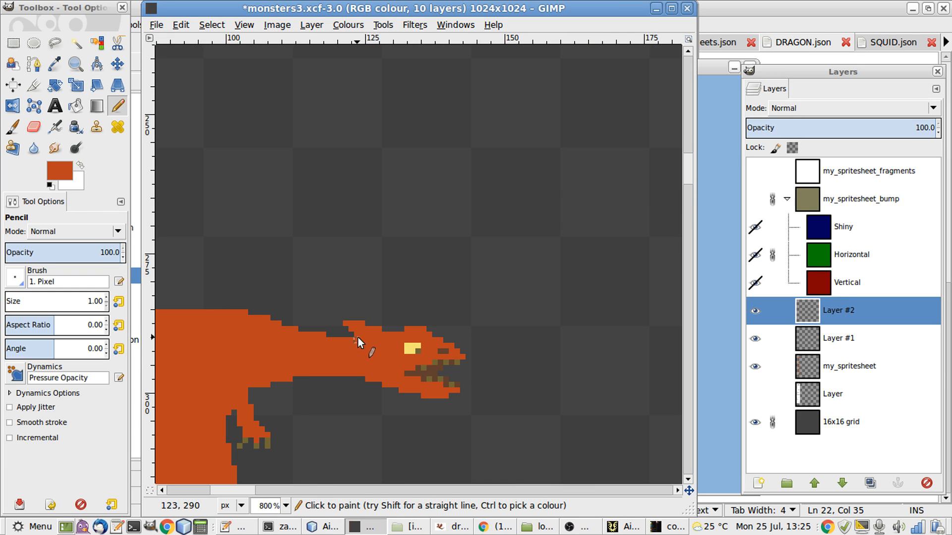
{"action": "scroll", "coordinate": [528, 432], "scroll_direction": "up", "scroll_amount": 5}
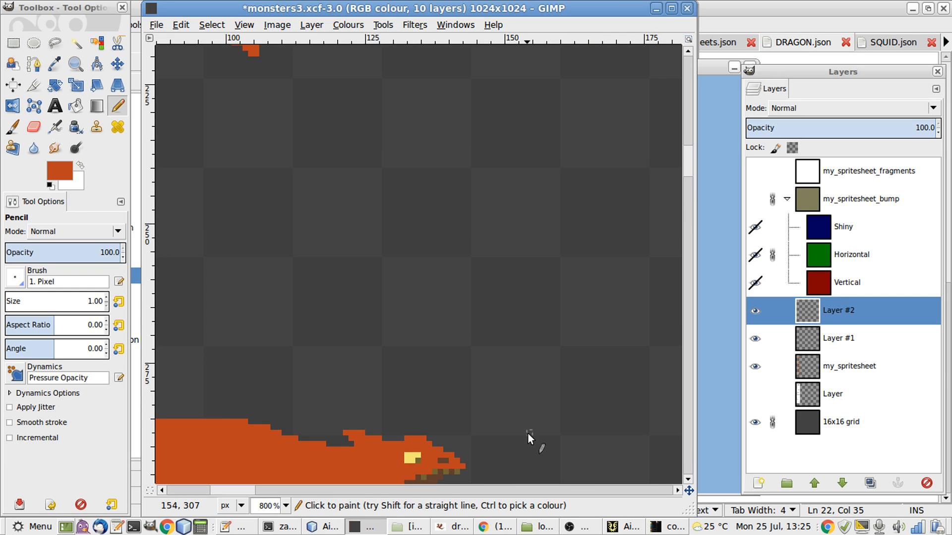
{"action": "scroll", "coordinate": [528, 432], "scroll_direction": "down", "scroll_amount": 5}
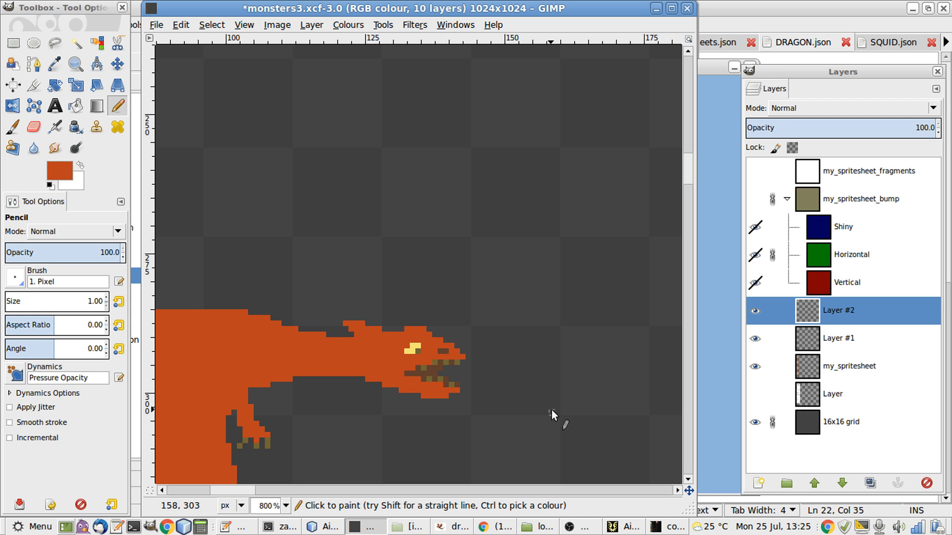
- Check all the dragon frames at 100% zoom and save the sprite sheet monsters3.xcf
{"action": "key", "text": "1"}
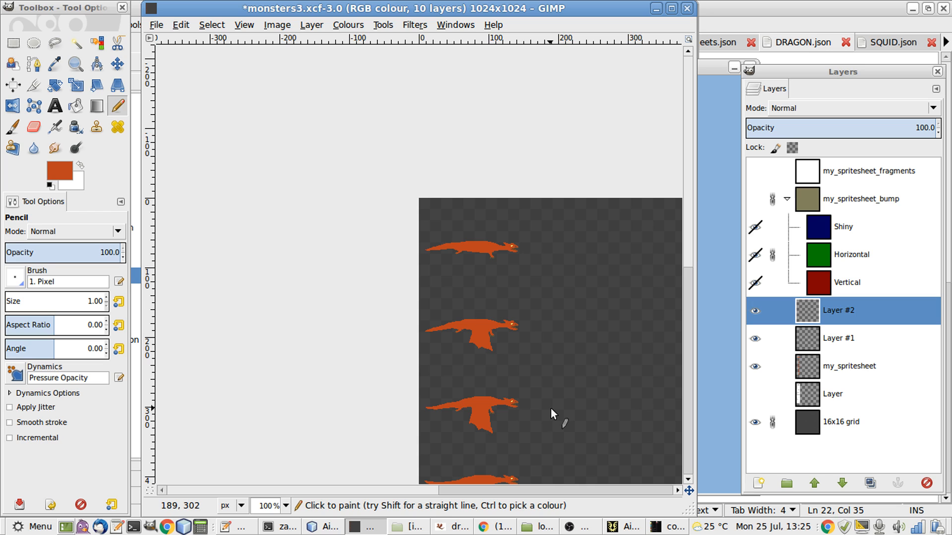
{"action": "key", "text": "ctrl"}
{"action": "scroll", "coordinate": [551, 409], "scroll_direction": "down", "scroll_amount": 5}
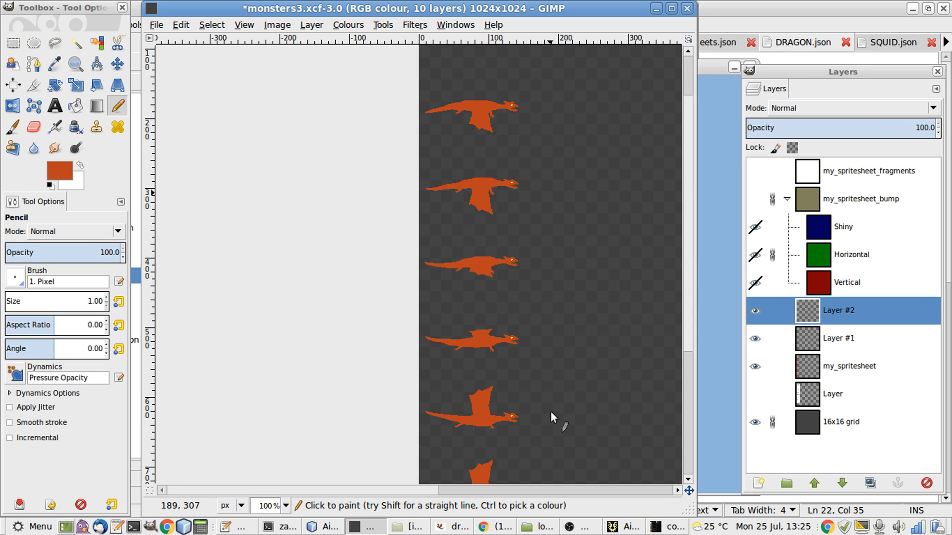
{"action": "scroll", "coordinate": [551, 412], "scroll_direction": "down", "scroll_amount": 2}
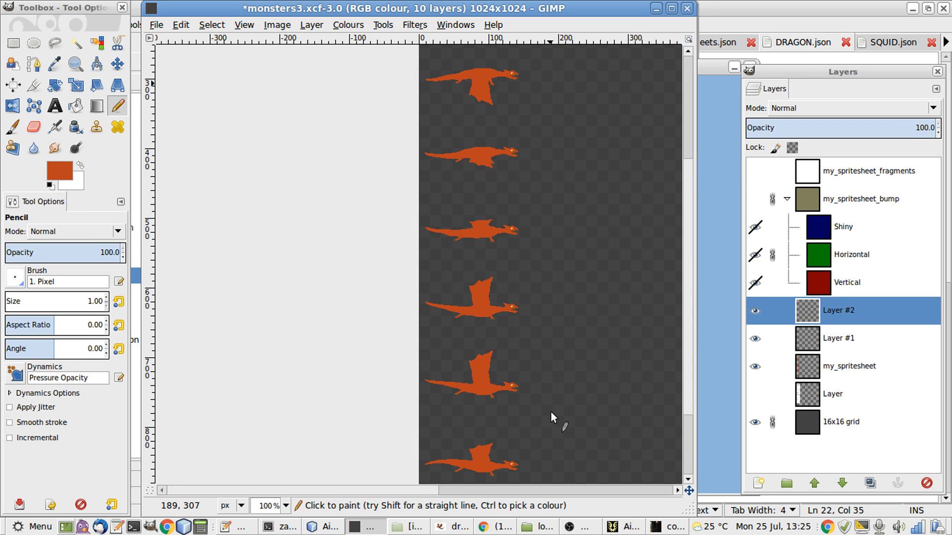
{"action": "scroll", "coordinate": [551, 412], "scroll_direction": "up", "scroll_amount": 4}
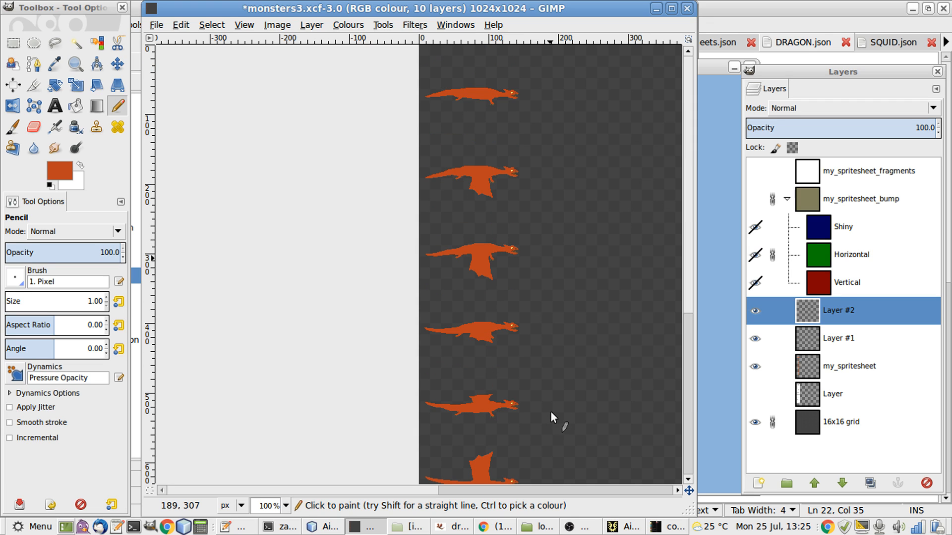
{"action": "key", "text": "r"}
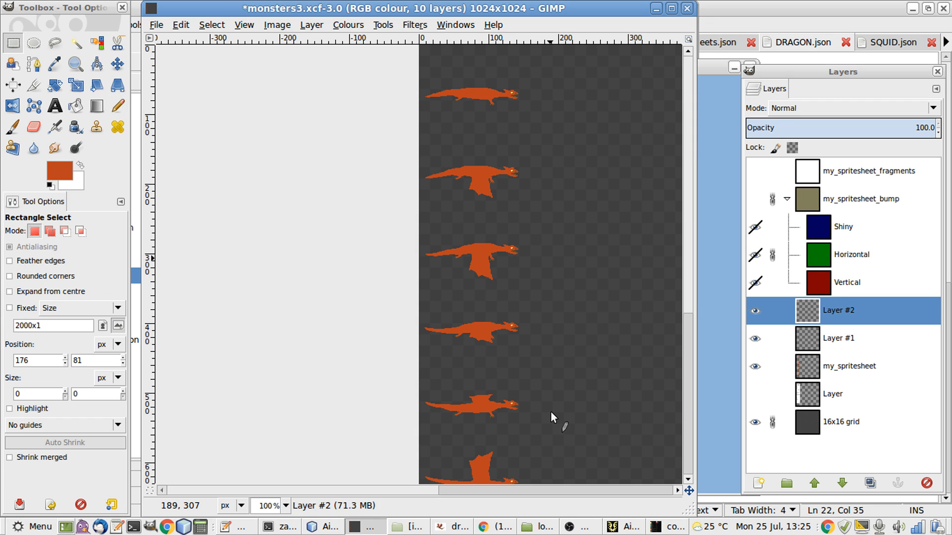
{"action": "key", "text": "ctrl+s"}
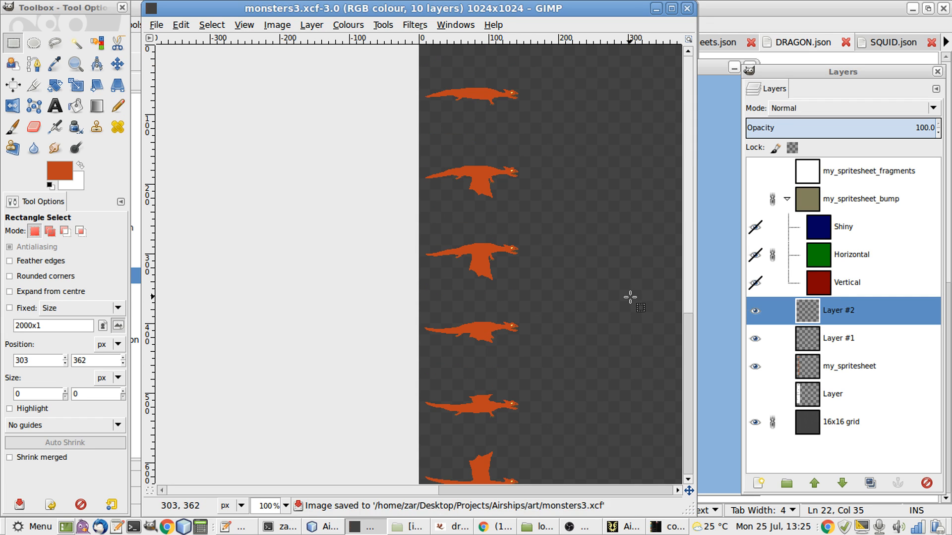
- Hide the 16x16 grid layer and export the sprite sheet over monsters3.png in the images folder
{"action": "left_click", "coordinate": [755, 422]}
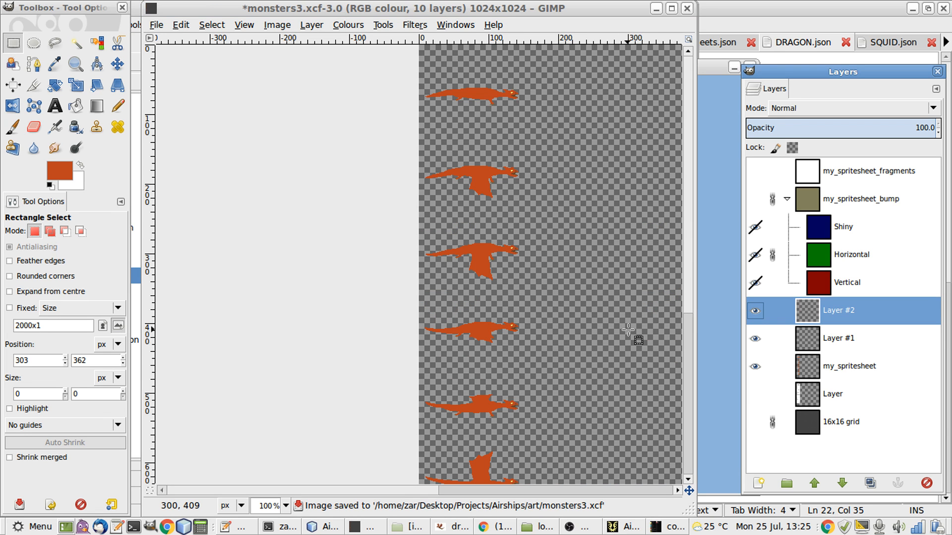
{"action": "key", "text": "ctrl+shift+e"}
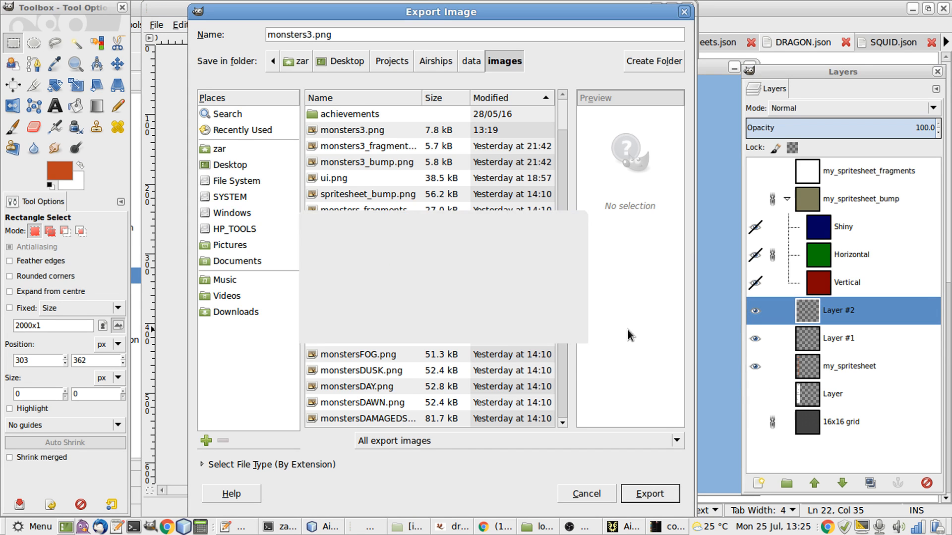
{"action": "key", "text": "Return"}
{"action": "key", "text": "Return"}
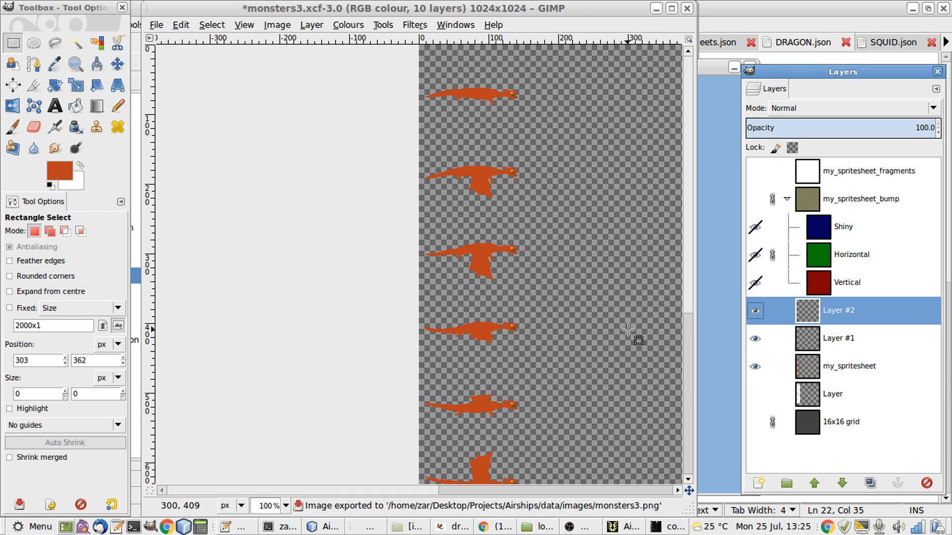
- Switch to Airships, leave the running combat and reload the mods so the game picks up the new sprites
{"action": "key", "text": "alt+Tab"}
{"action": "key", "text": "alt+Tab"}
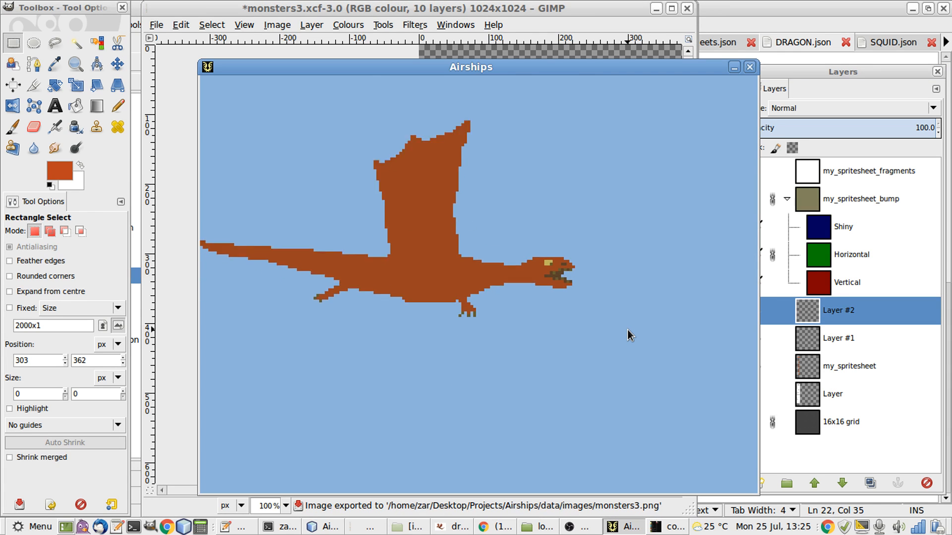
{"action": "key", "text": "Escape"}
{"action": "key", "text": "s"}
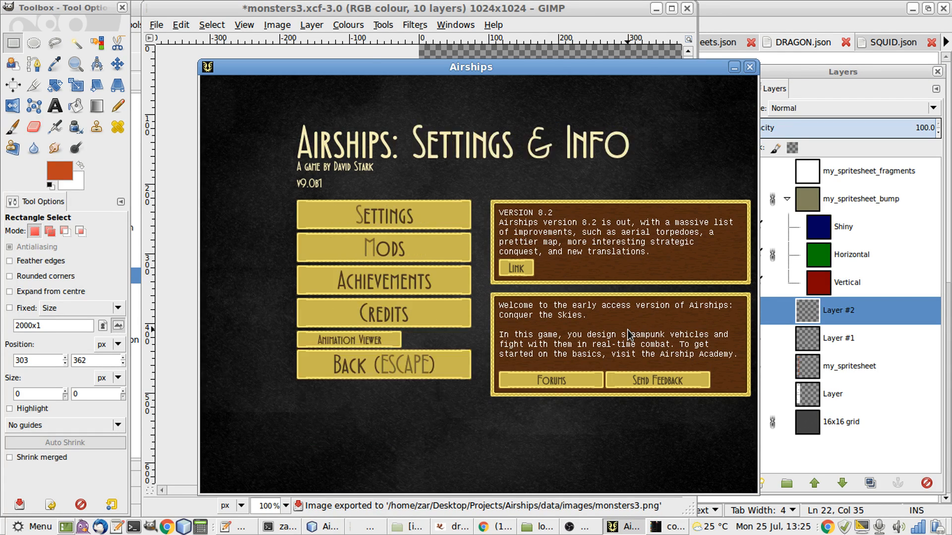
{"action": "key", "text": "m"}
{"action": "left_click", "coordinate": [665, 92]}
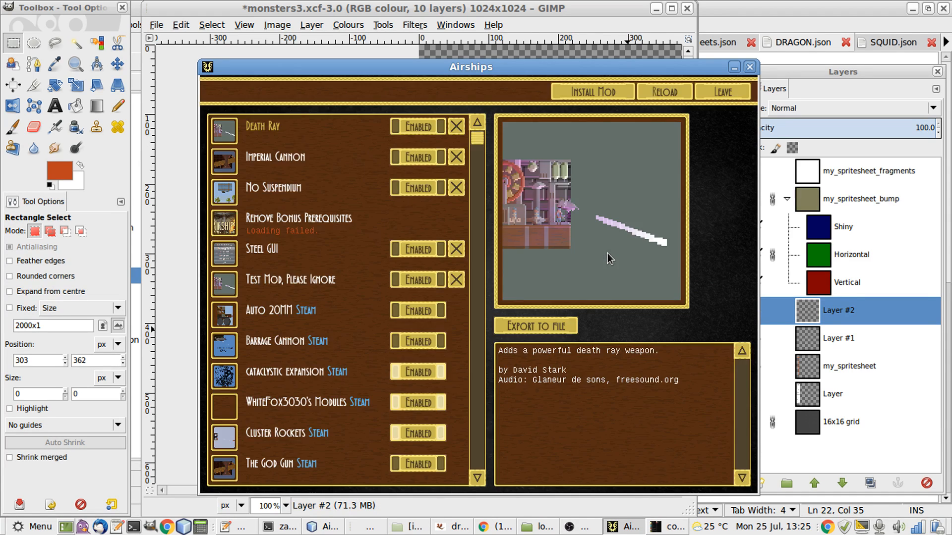
{"action": "key", "text": "Escape"}
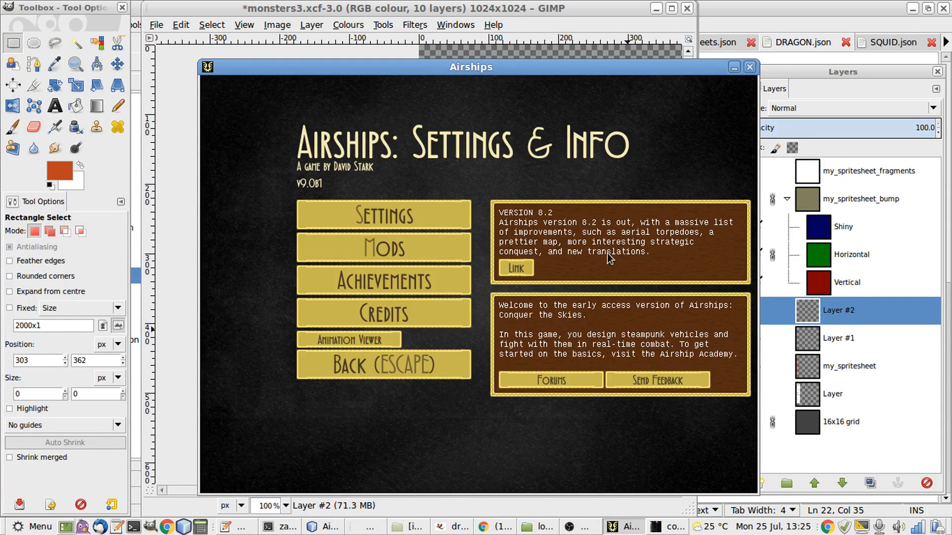
- Set up a new open combat under Design & Fight with Day conditions
{"action": "key", "text": "Escape"}
{"action": "key", "text": "d"}
{"action": "key", "text": "o"}
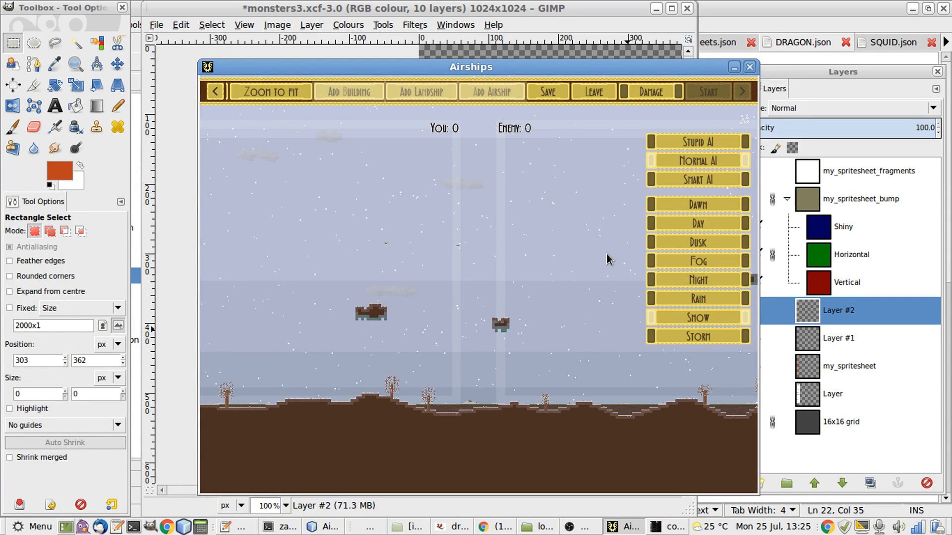
{"action": "left_click", "coordinate": [698, 224]}
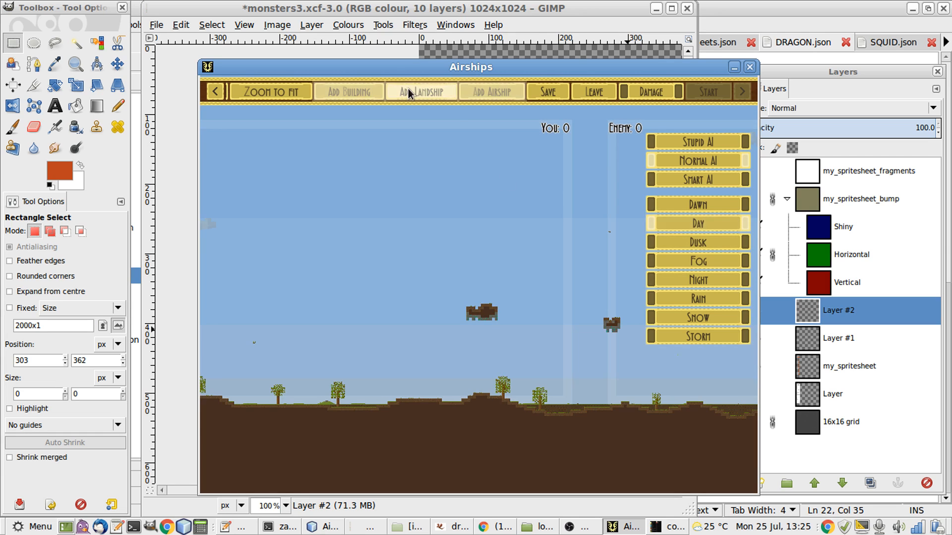
- Add the Dragon airship to the first fleet and place it in the sky, finishing that side's placement
{"action": "left_click", "coordinate": [474, 91]}
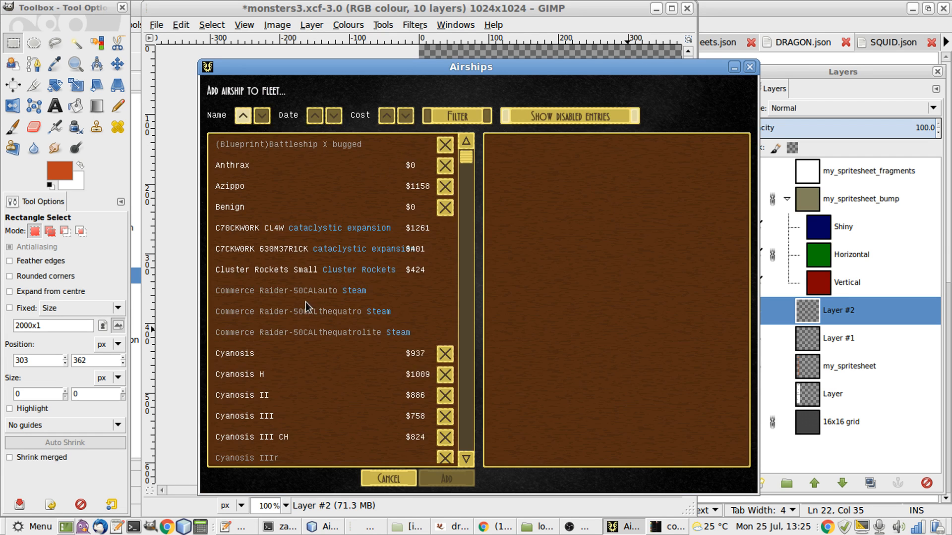
{"action": "scroll", "coordinate": [305, 302], "scroll_direction": "down", "scroll_amount": 5}
{"action": "left_click", "coordinate": [256, 258]}
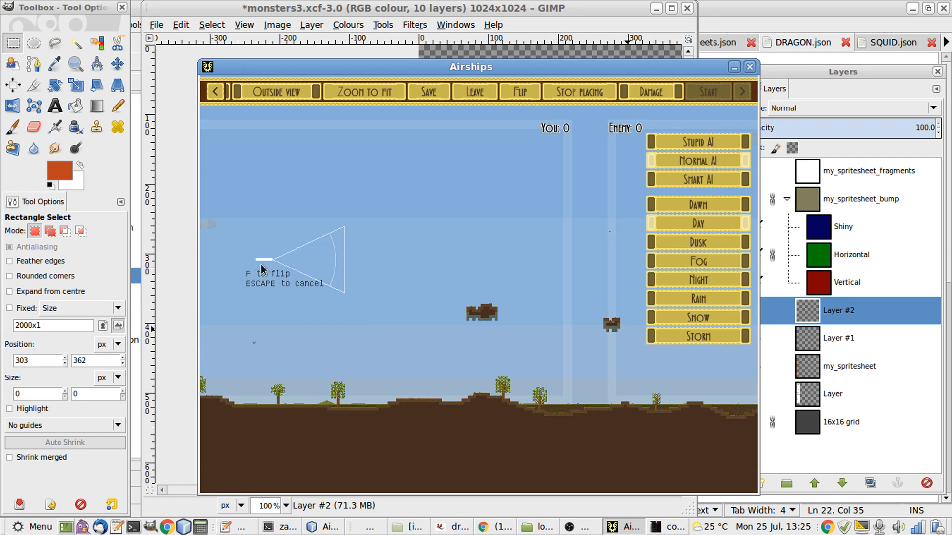
{"action": "left_click", "coordinate": [390, 296]}
{"action": "key", "text": "Escape"}
{"action": "key", "text": "d"}
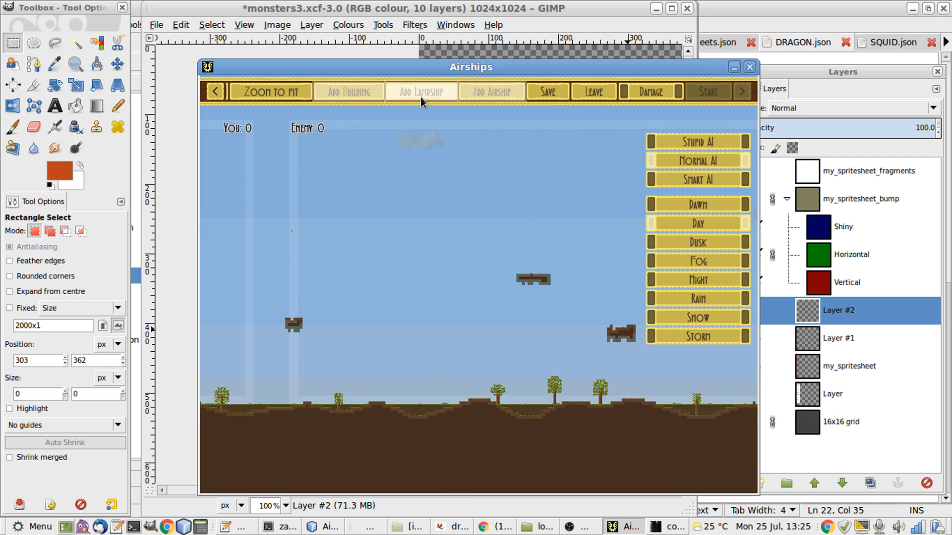
- Place a building on the ground for the enemy side and start the battle
{"action": "left_click", "coordinate": [374, 94]}
{"action": "key", "text": "Down"}
{"action": "key", "text": "Return"}
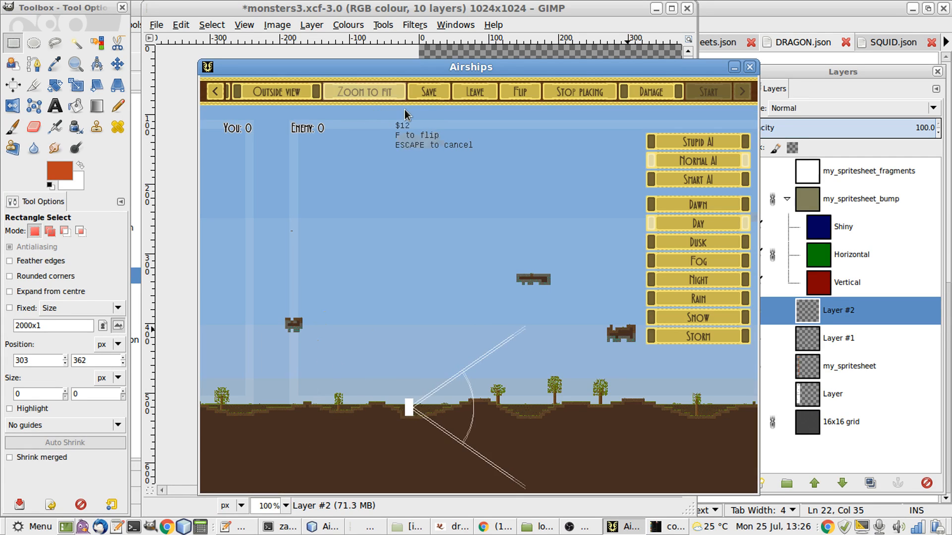
{"action": "left_click", "coordinate": [405, 114]}
{"action": "key", "text": "Escape"}
{"action": "key", "text": "t"}
{"action": "key", "text": "a"}
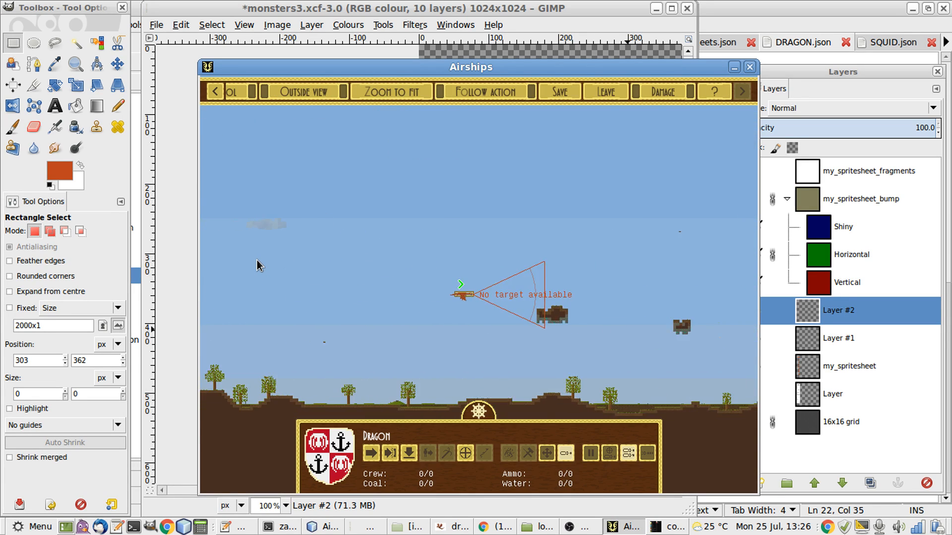
- Hide the combat interface and examine the dragon's flying animation and head up close
{"action": "scroll", "coordinate": [257, 260], "scroll_direction": "up", "scroll_amount": 1}
{"action": "key", "text": "h"}
{"action": "scroll", "coordinate": [257, 260], "scroll_direction": "up", "scroll_amount": 1}
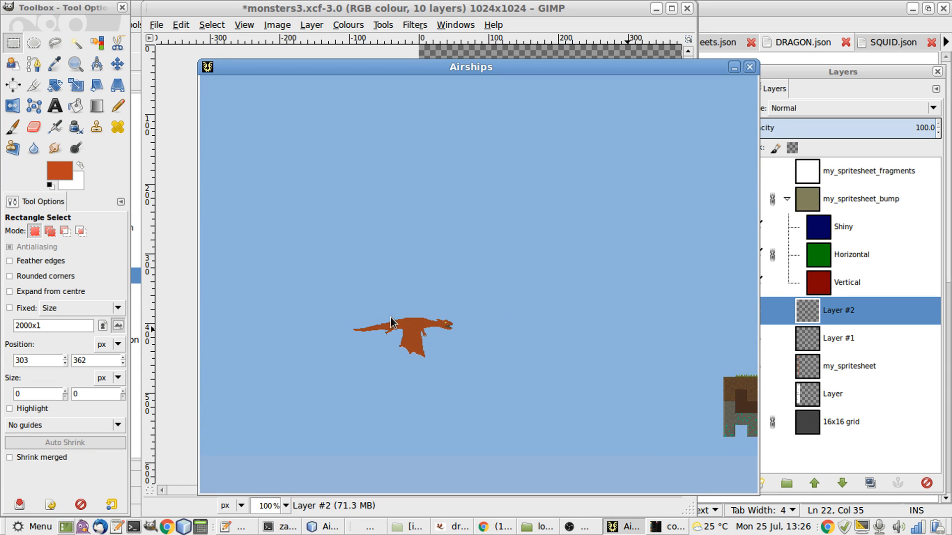
{"action": "scroll", "coordinate": [447, 335], "scroll_direction": "up", "scroll_amount": 1}
{"action": "scroll", "coordinate": [475, 359], "scroll_direction": "up", "scroll_amount": 1}
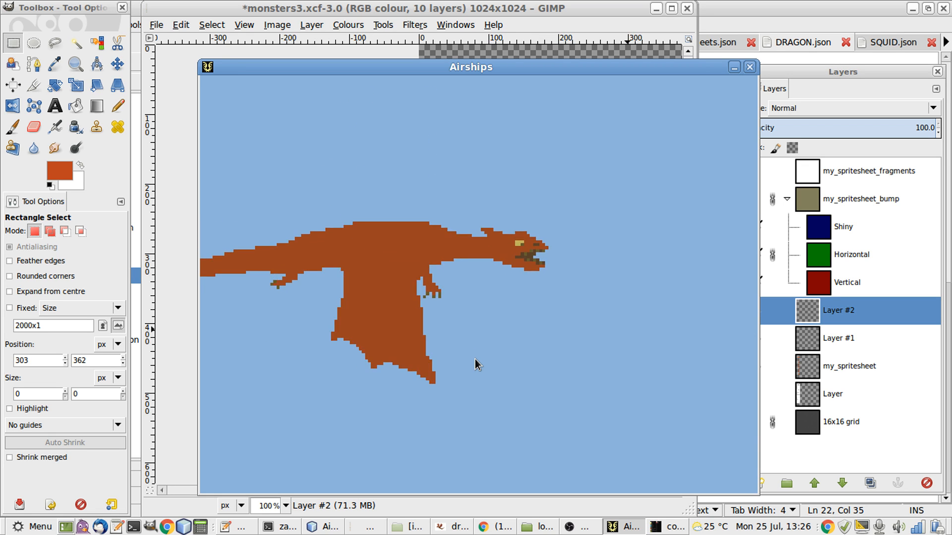
- Return to the sprite sheet in GIMP and show the 16x16 grid layer again
{"action": "key", "text": "alt+Tab"}
{"action": "key", "text": "alt+Tab"}
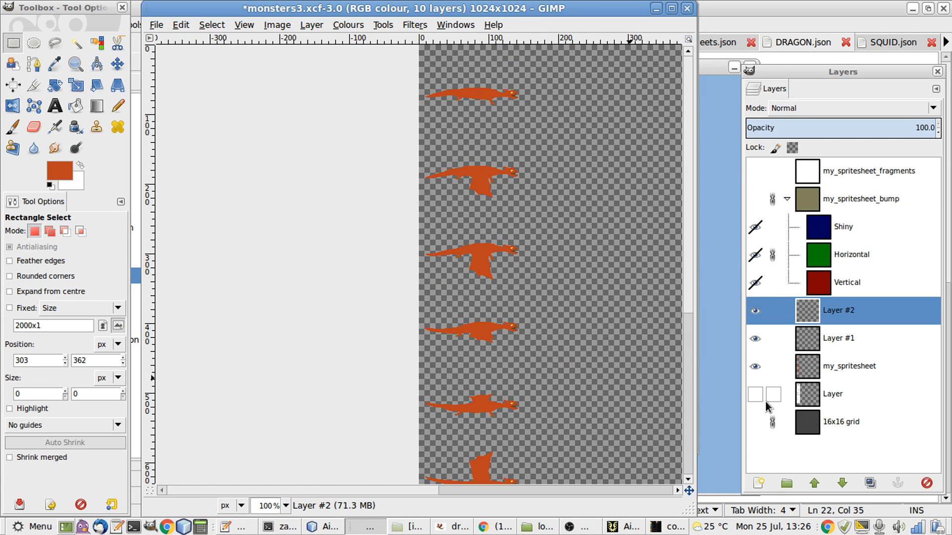
{"action": "left_click", "coordinate": [755, 422]}
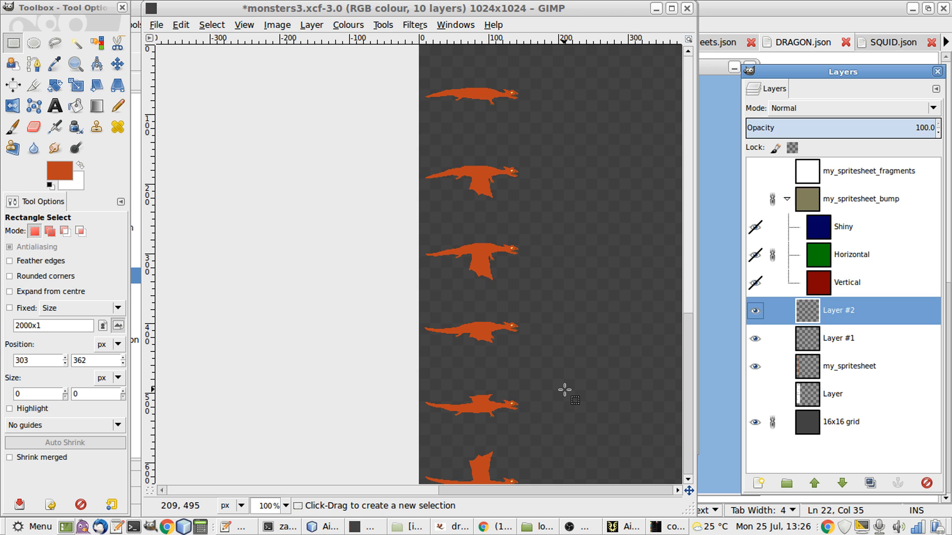
- Float the 31x17 px upper head area of the second frame, nudge it down one pixel, anchor it and save monsters3.xcf
{"action": "scroll", "coordinate": [530, 145], "scroll_direction": "up", "scroll_amount": 4}
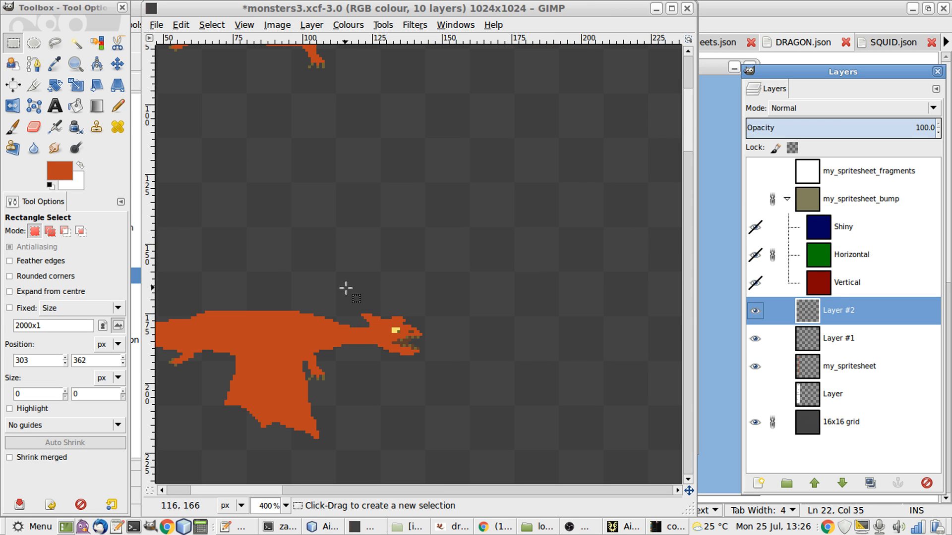
{"action": "left_click_drag", "start_coordinate": [347, 287], "coordinate": [432, 331]}
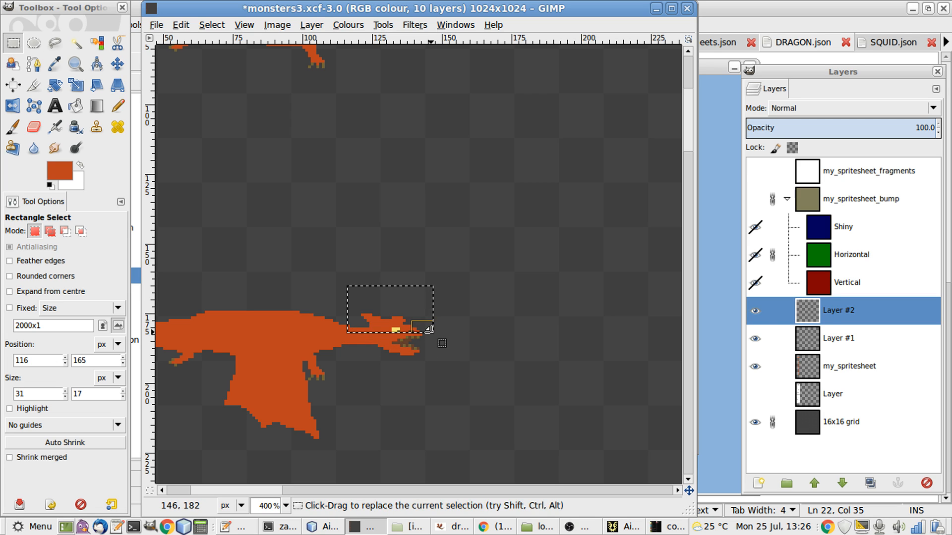
{"action": "key", "text": "ctrl+shift+l"}
{"action": "key", "text": "m"}
{"action": "key", "text": "Down"}
{"action": "key", "text": "r"}
{"action": "left_click", "coordinate": [432, 333]}
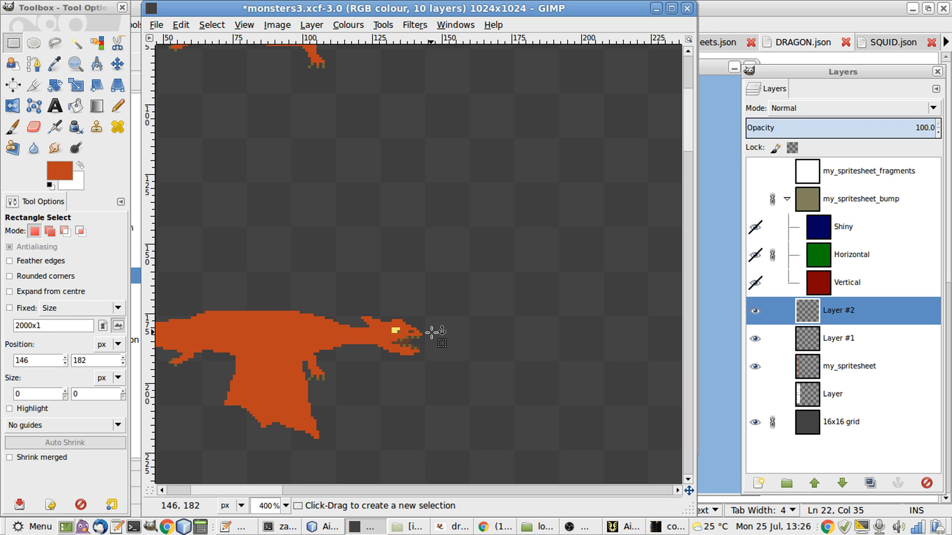
{"action": "key", "text": "ctrl+s"}
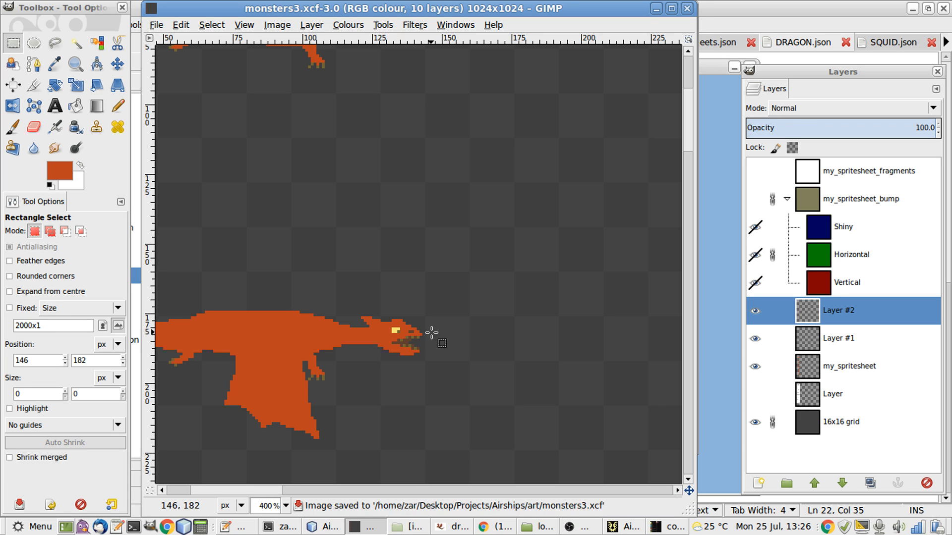
- Switch to Airships, leave the test combat for the Design & Fight menu and return to GIMP
{"action": "key", "text": "alt+Tab"}
{"action": "key", "text": "alt+Tab"}
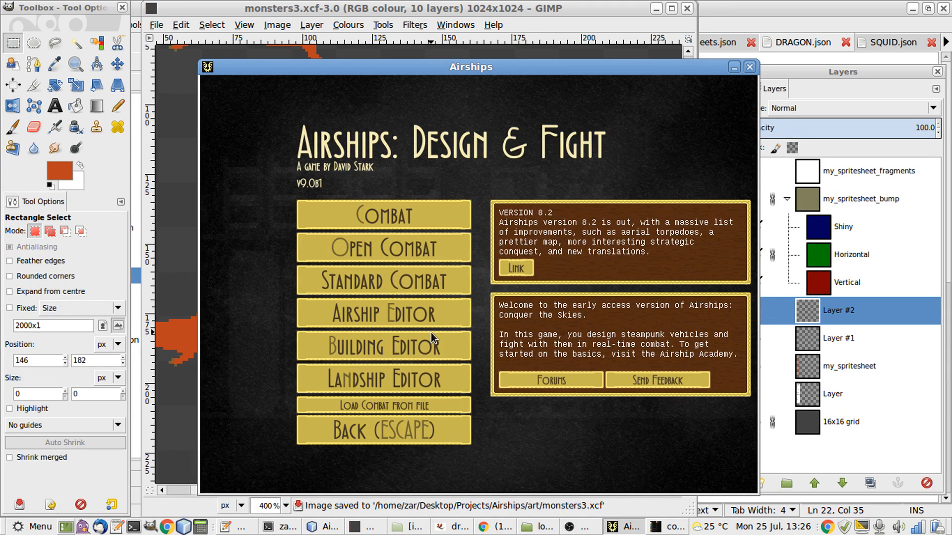
{"action": "key", "text": "alt+Tab"}
{"action": "key", "text": "alt+Tab"}
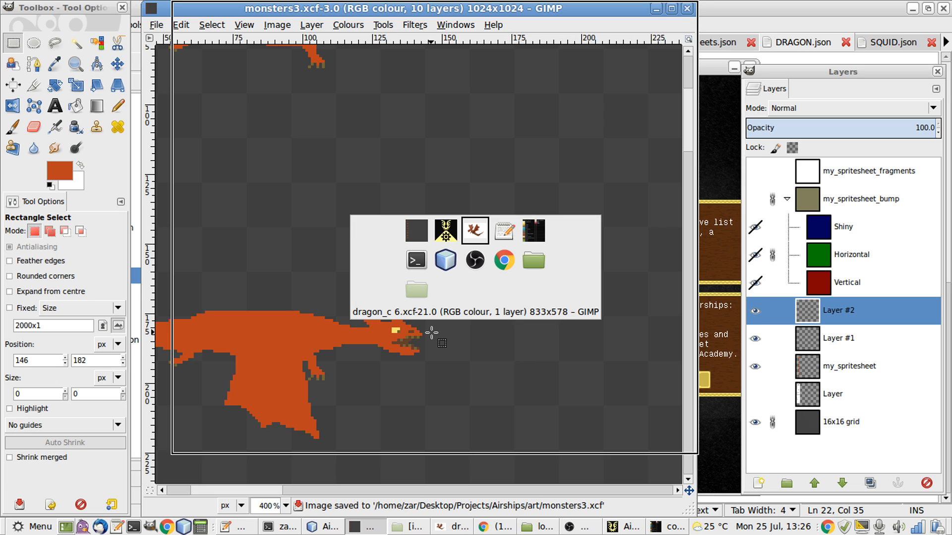
{"action": "key", "text": "alt+shift+Tab"}
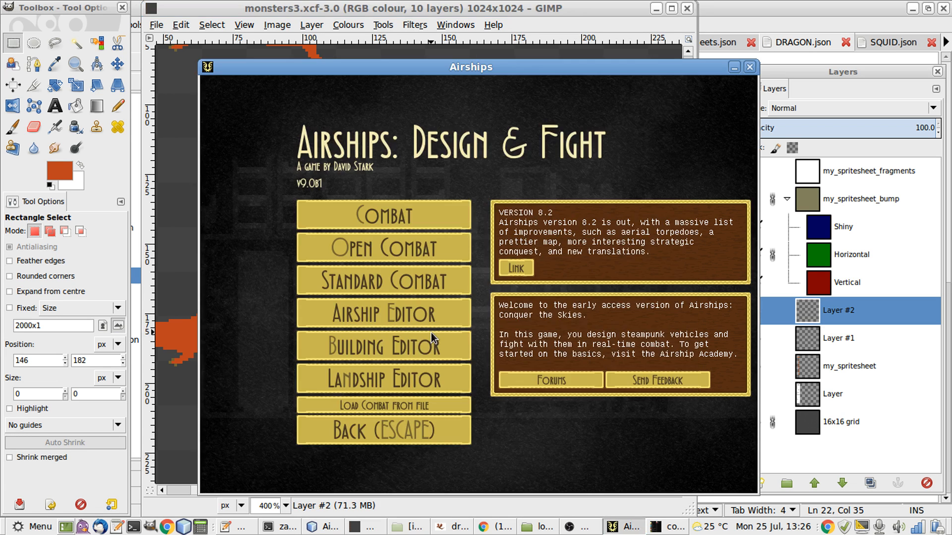
{"action": "key", "text": "alt+Tab"}
- Hide the 16x16 grid layer again and export the corrected sprite sheet, replacing monsters3.png
{"action": "left_click", "coordinate": [754, 423]}
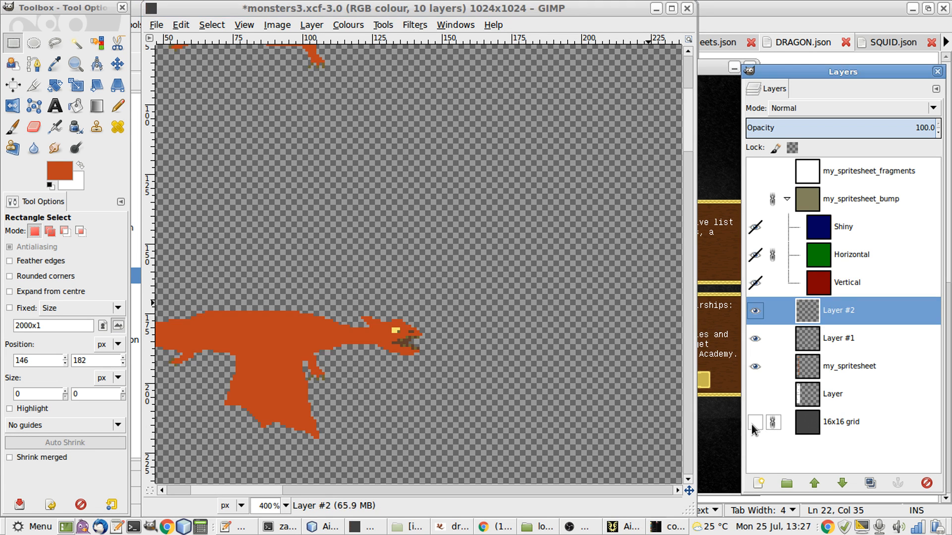
{"action": "key", "text": "shift+ctrl+e"}
{"action": "key", "text": "Return"}
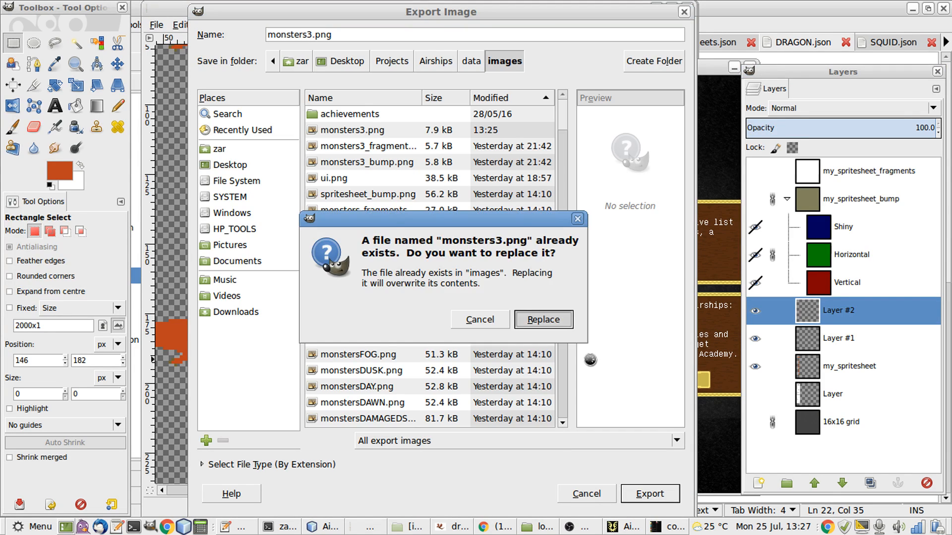
{"action": "key", "text": "Return"}
{"action": "key", "text": "Return"}
- Switch back to the Airships window
{"action": "key", "text": "alt+Tab"}
{"action": "key", "text": "alt+Tab"}
{"action": "key", "text": "alt+Tab"}
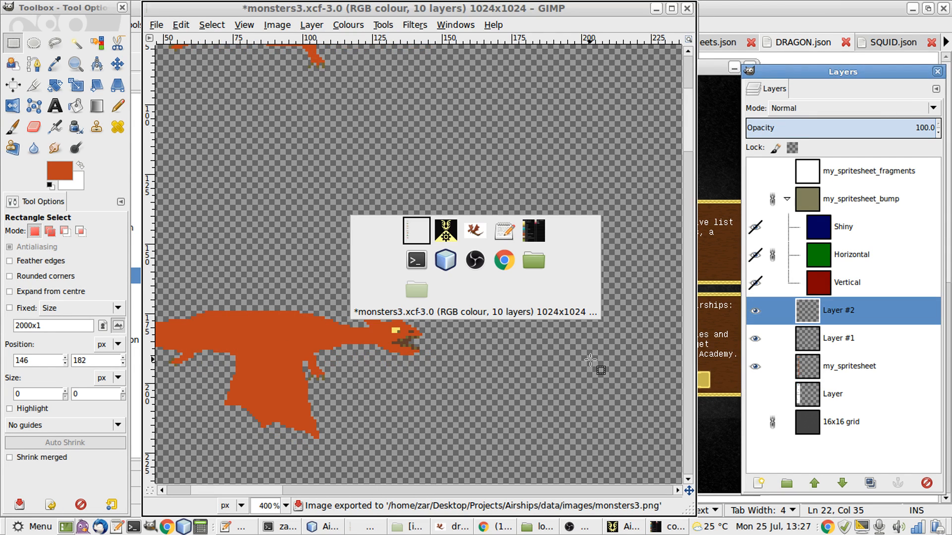
{"action": "key", "text": "alt+shift+Tab"}
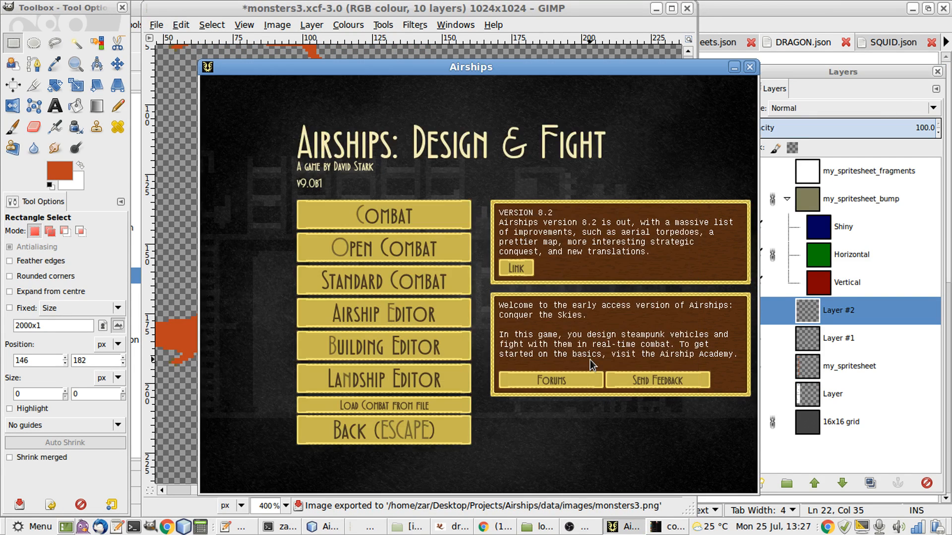
- Reload the game data from the mods screen and return to the Settings & Info menu
{"action": "key", "text": "Escape"}
{"action": "key", "text": "m"}
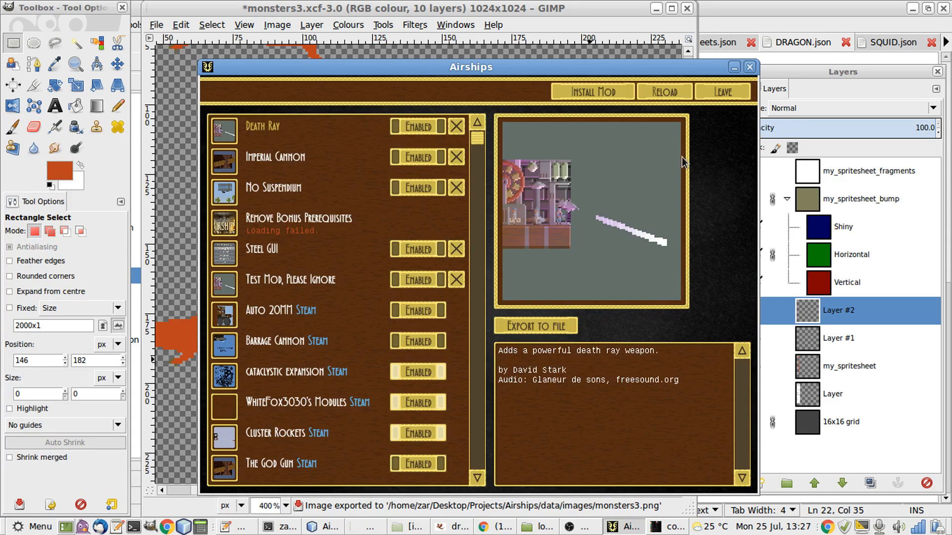
{"action": "left_click", "coordinate": [657, 94]}
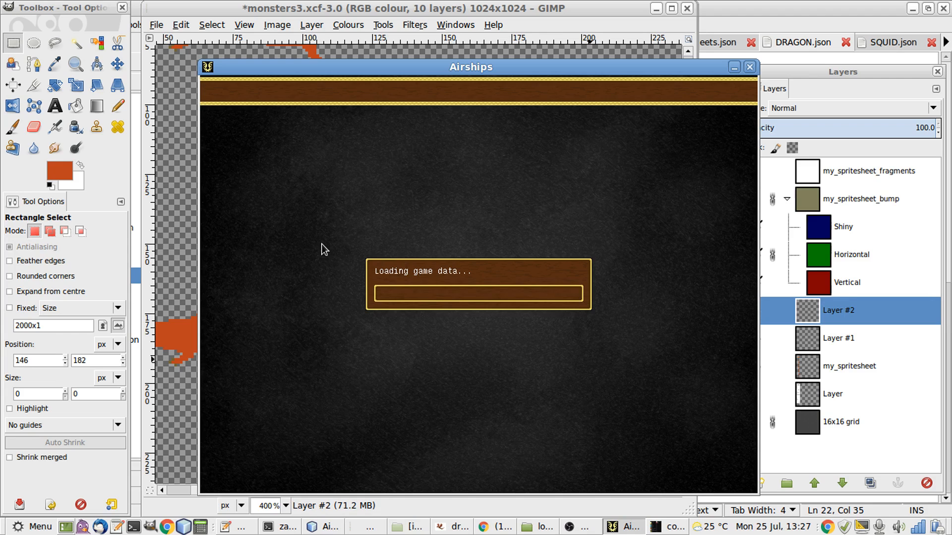
{"action": "key", "text": "Escape"}
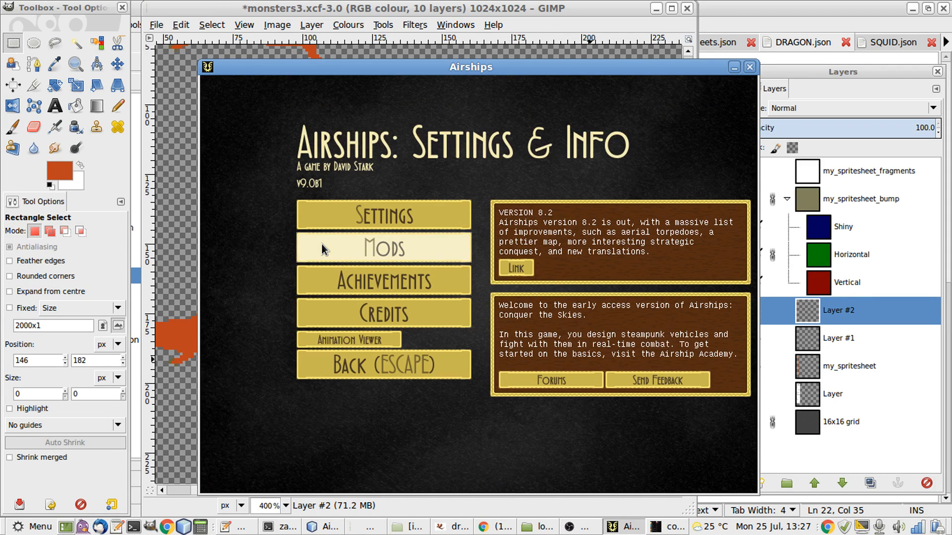
- Start a new Open Combat setup and set its conditions to Day
{"action": "key", "text": "Escape"}
{"action": "left_click", "coordinate": [321, 243]}
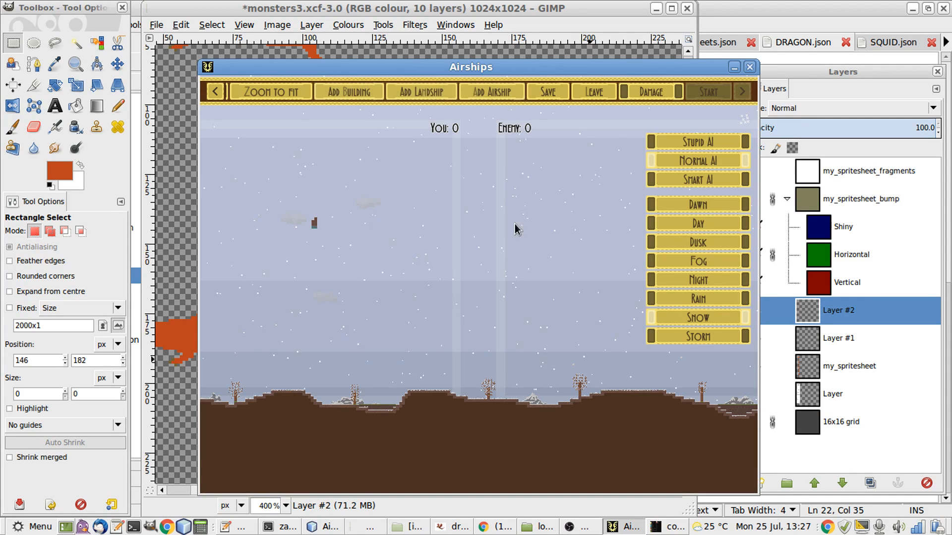
{"action": "left_click", "coordinate": [739, 223]}
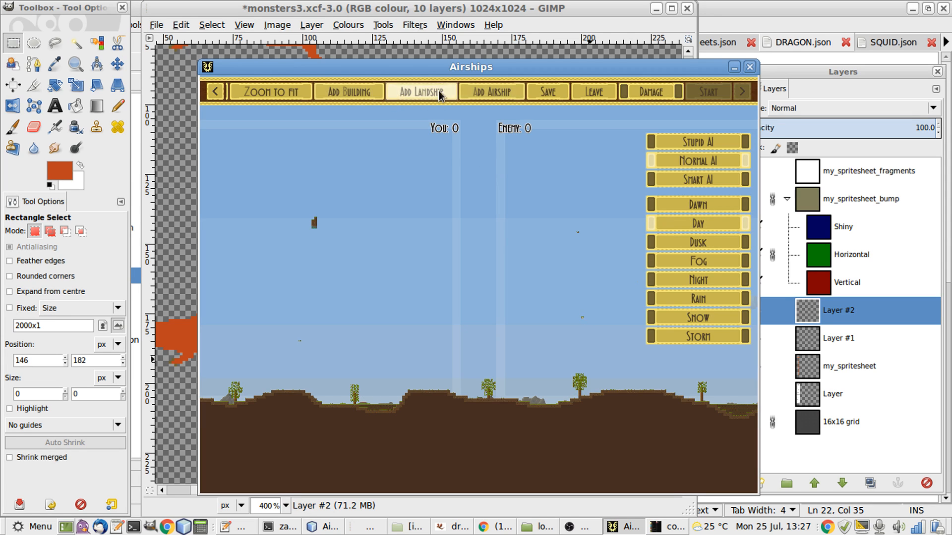
- Add the Dragon airship to the player's fleet and place it in mid-air on the player's side
{"action": "left_click", "coordinate": [491, 92]}
{"action": "scroll", "coordinate": [261, 282], "scroll_direction": "down", "scroll_amount": 5}
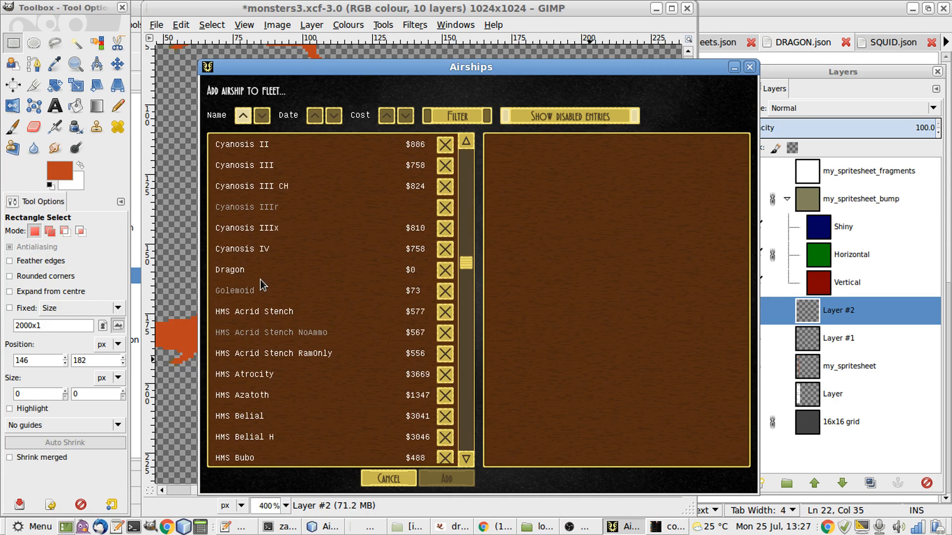
{"action": "double_click", "coordinate": [255, 276]}
{"action": "left_click", "coordinate": [335, 282]}
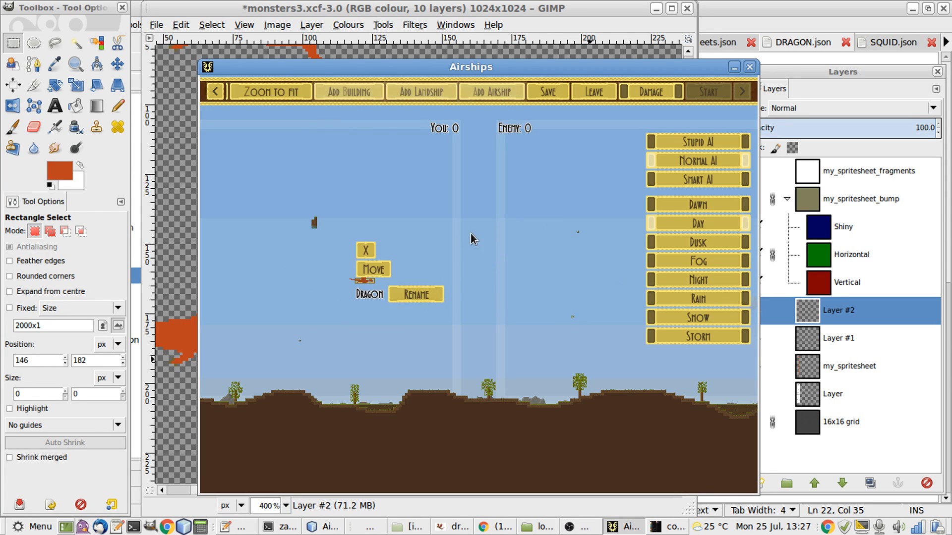
- Add the Defensive Structure 17 building on the enemy side and start the combat
{"action": "left_click", "coordinate": [376, 99]}
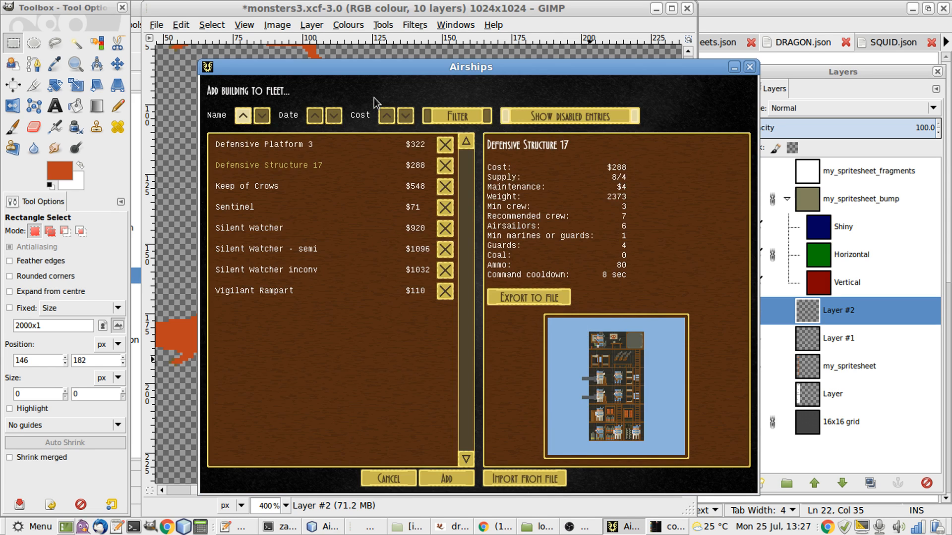
{"action": "key", "text": "Return"}
{"action": "key", "text": "f"}
{"action": "left_click", "coordinate": [567, 165]}
{"action": "key", "text": "Return"}
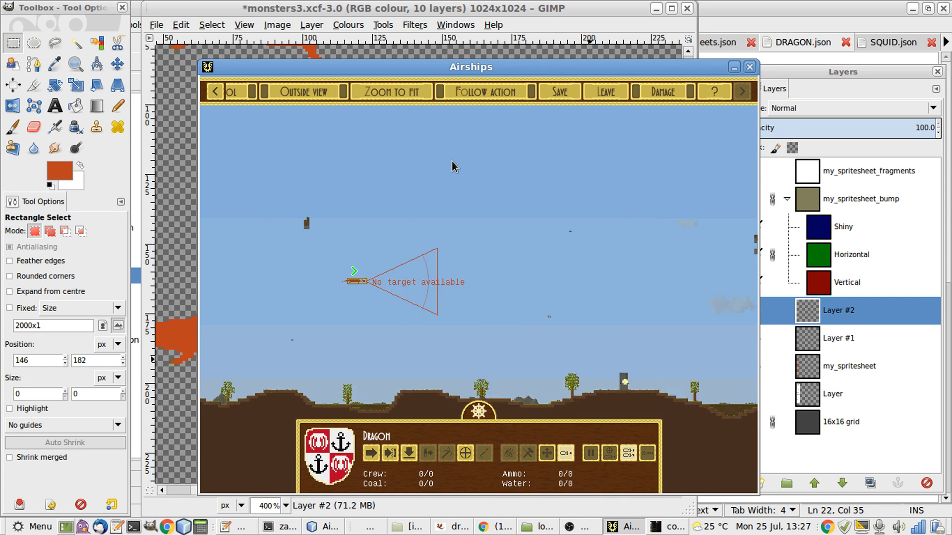